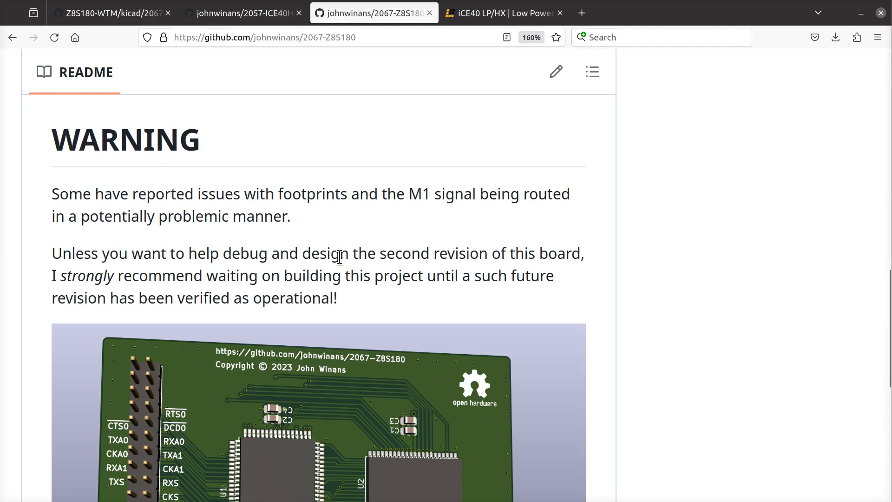
# - Read the README warning and view the board rendering on the 2067-Z8S180 GitHub page
pyautogui.scroll(-2, 339, 257)
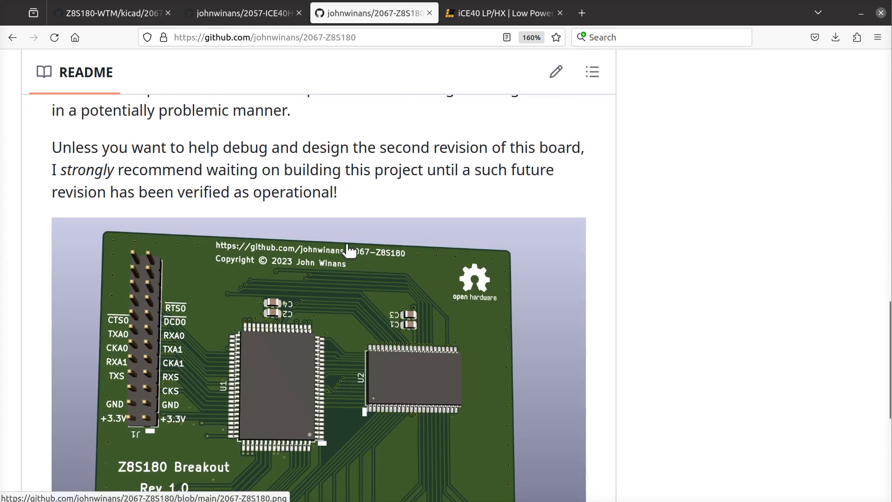
pyautogui.scroll(-2, 344, 253)
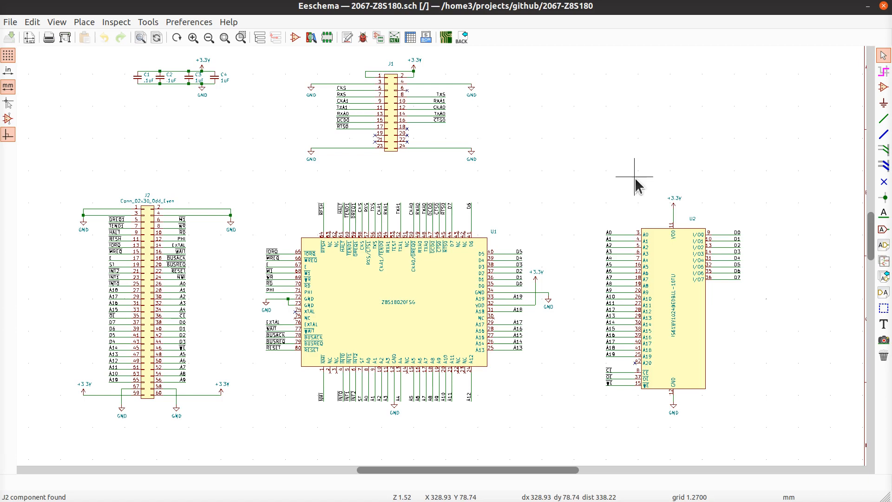
# - Switch to the Eeschema schematic and view the footprint assigned to processor U1 in the footprint viewer through its symbol properties
pyautogui.click(434, 329)
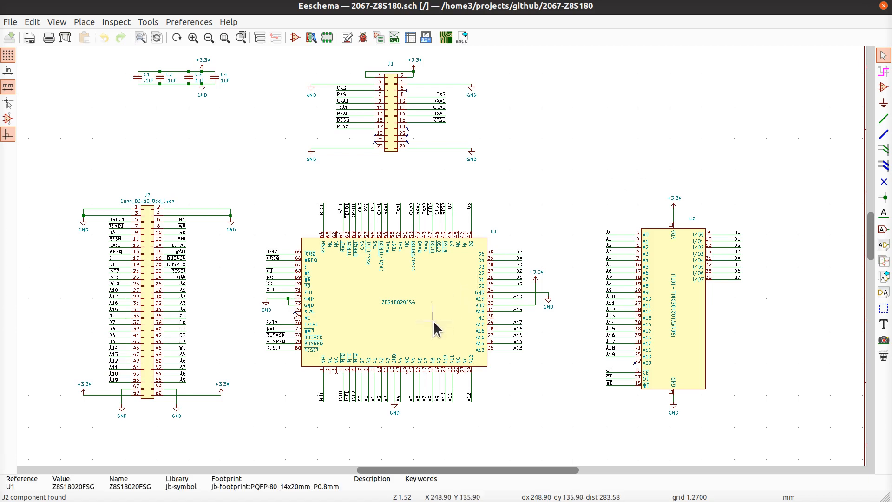
pyautogui.scroll(2, 435, 328)
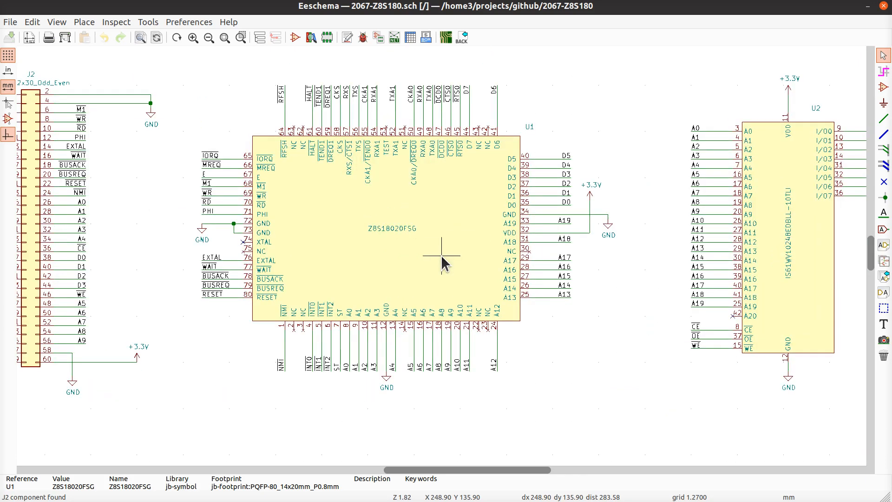
pyautogui.scroll(1, 424, 262)
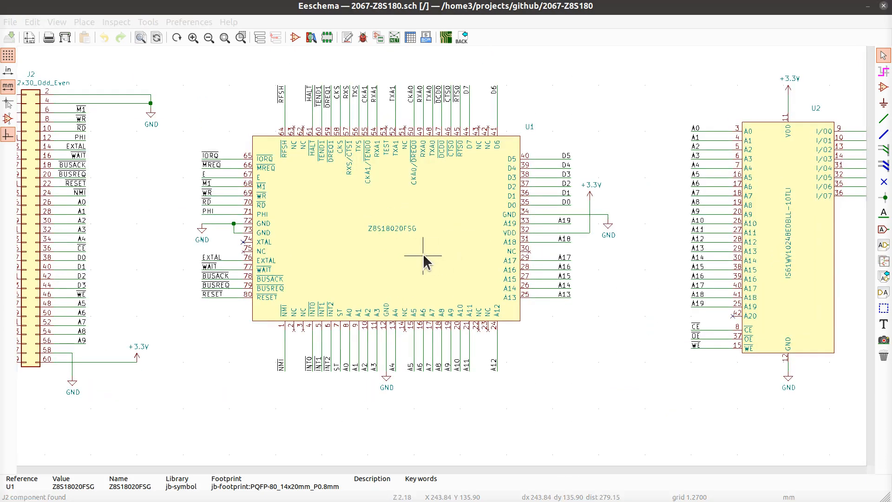
pyautogui.doubleClick(449, 256)
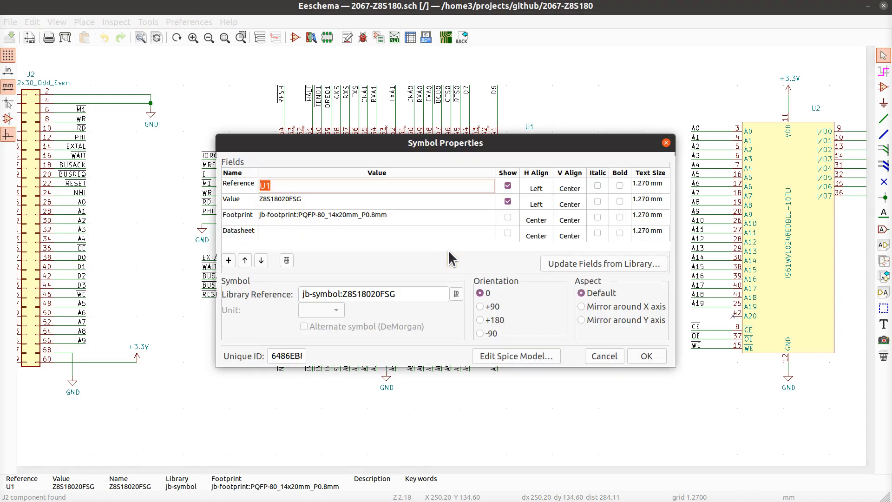
pyautogui.click(297, 214)
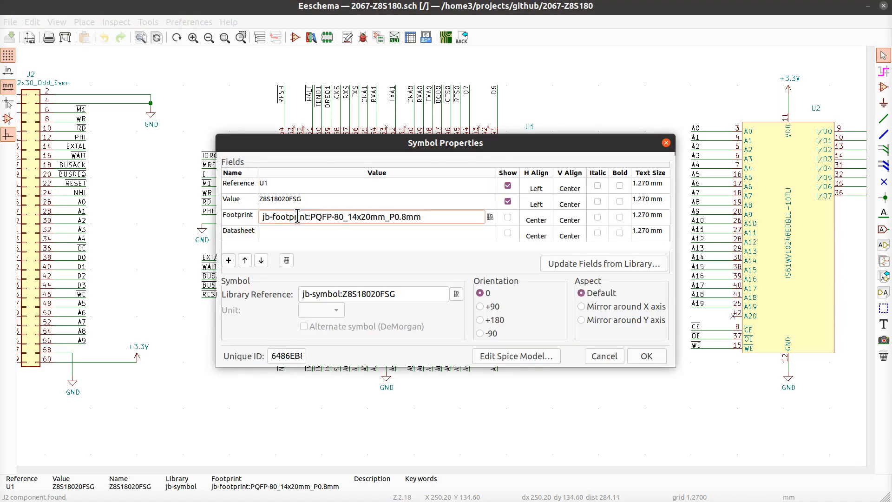
pyautogui.click(490, 217)
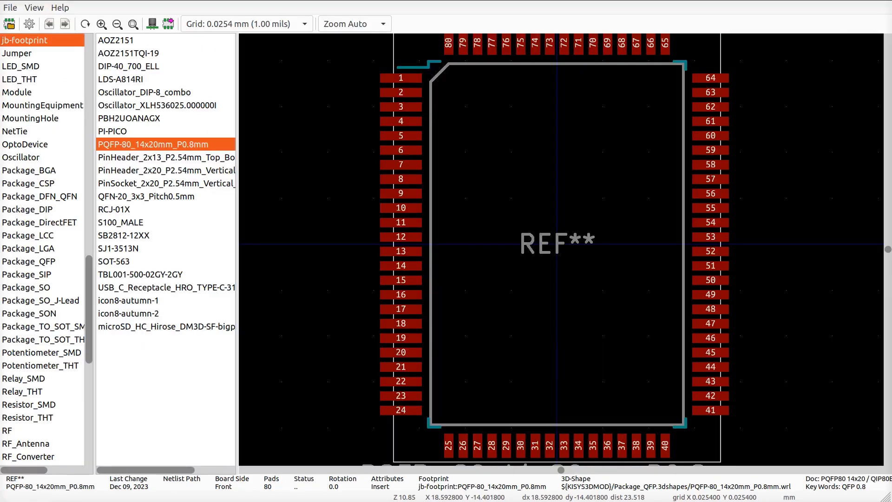
pyautogui.scroll(-2, 562, 251)
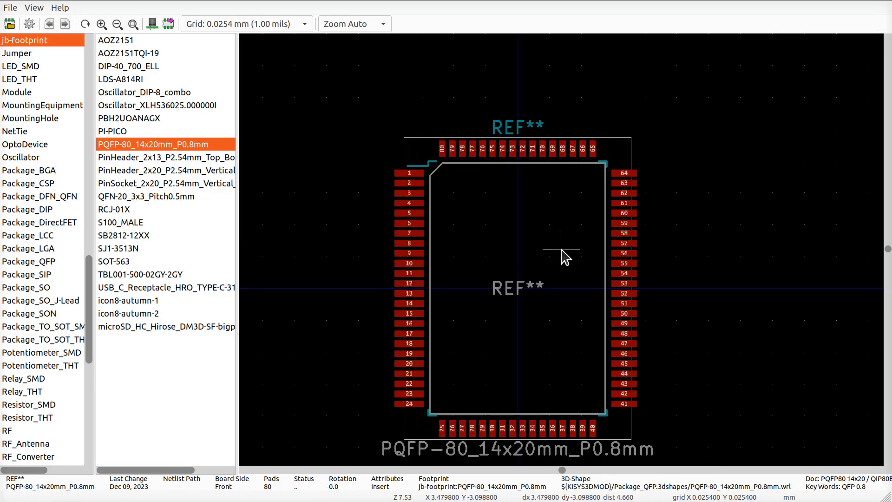
pyautogui.scroll(1, 604, 246)
pyautogui.moveTo(603, 239); pyautogui.dragTo(607, 239, button='middle')
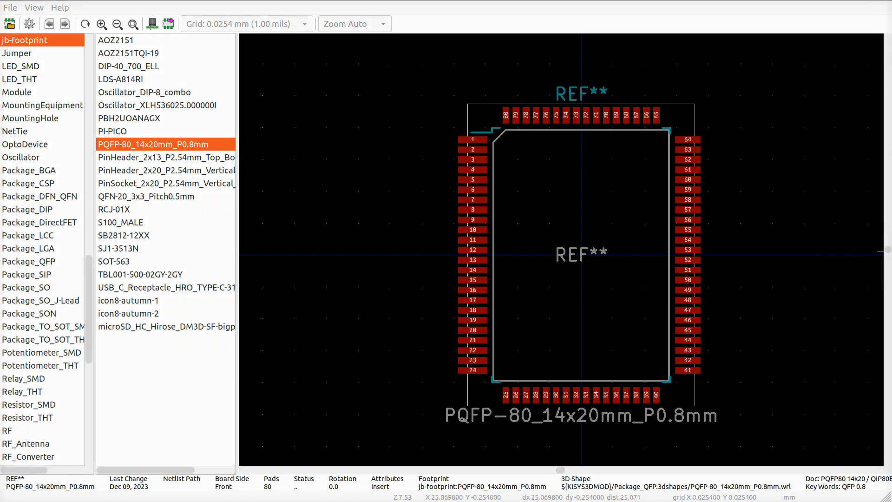
# - Examine how the chip's leads sit on the pads in the photo PXL_20231210_143029753.jpg, and move the photo out of view
pyautogui.moveTo(891, 0); pyautogui.dragTo(468, 42)
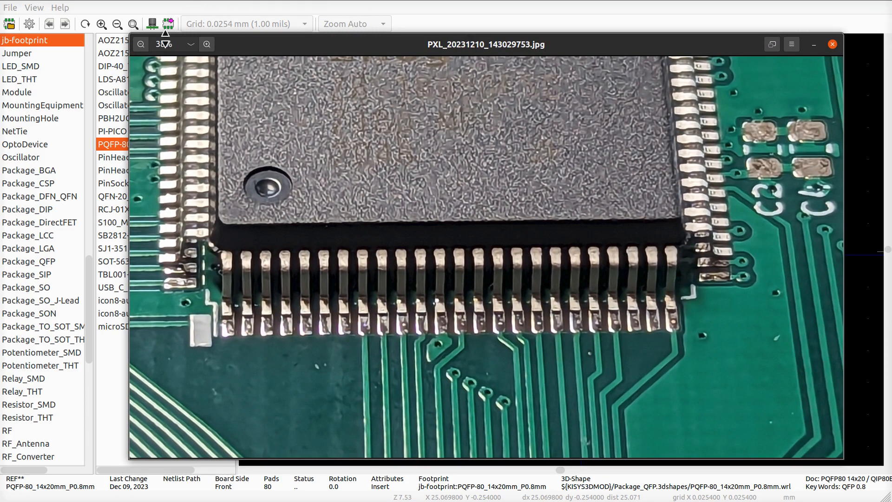
pyautogui.moveTo(124, 28); pyautogui.dragTo(1, 0)
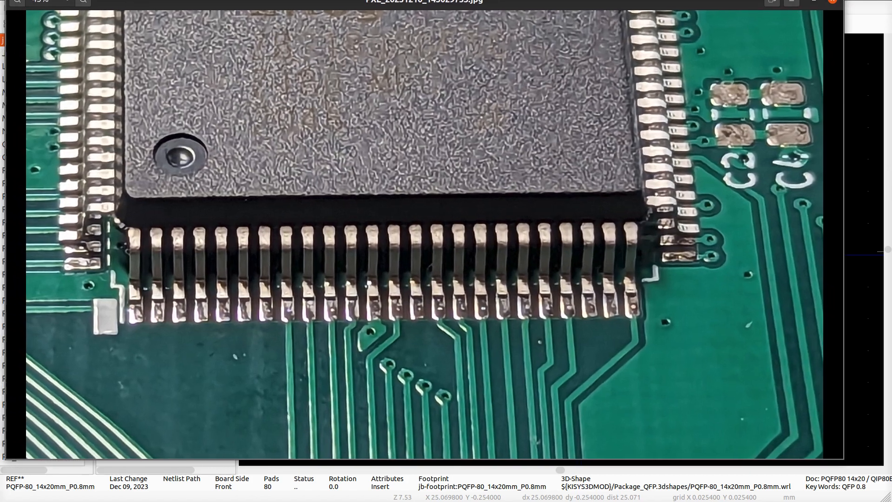
pyautogui.scroll(1, 327, 147)
pyautogui.moveTo(327, 148); pyautogui.dragTo(384, 164)
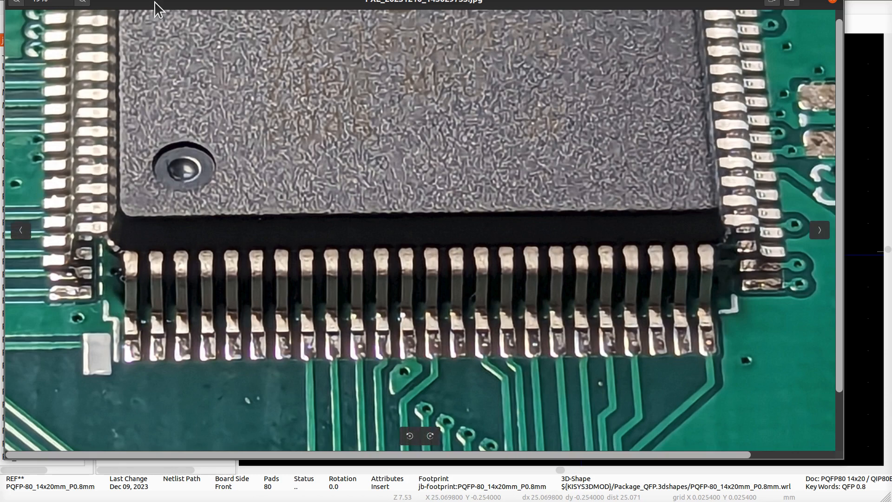
pyautogui.moveTo(154, 2); pyautogui.dragTo(891, 0)
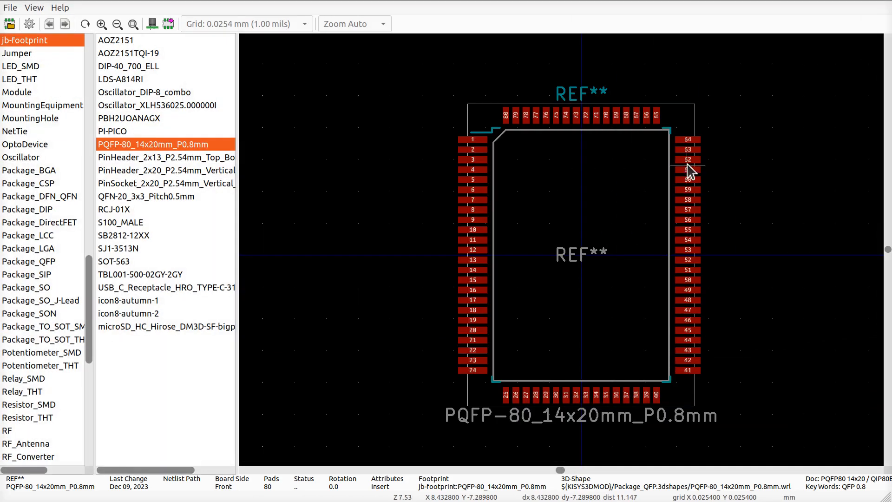
# - Examine the pad rows on all four sides of the PQFP-80_14x20mm_P0.8mm footprint
pyautogui.scroll(-1, 688, 177)
pyautogui.moveTo(590, 316); pyautogui.dragTo(614, 181, button='middle')
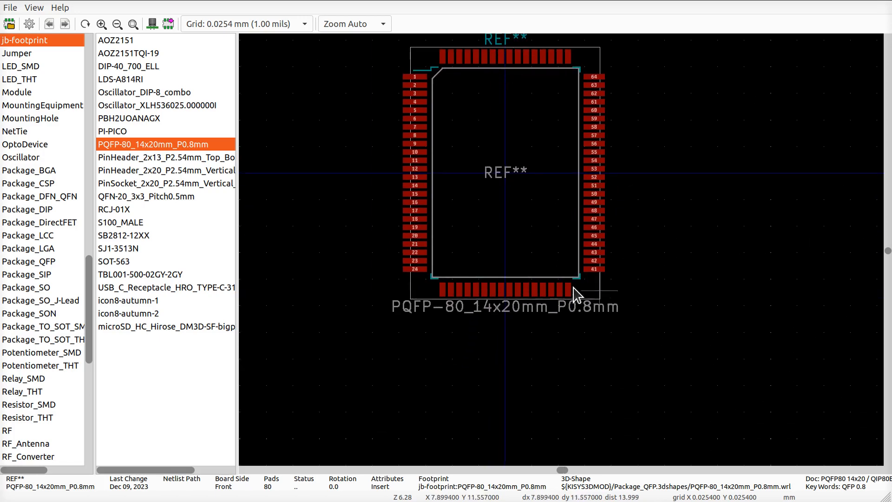
pyautogui.scroll(3, 575, 295)
pyautogui.moveTo(474, 229); pyautogui.dragTo(561, 302, button='middle')
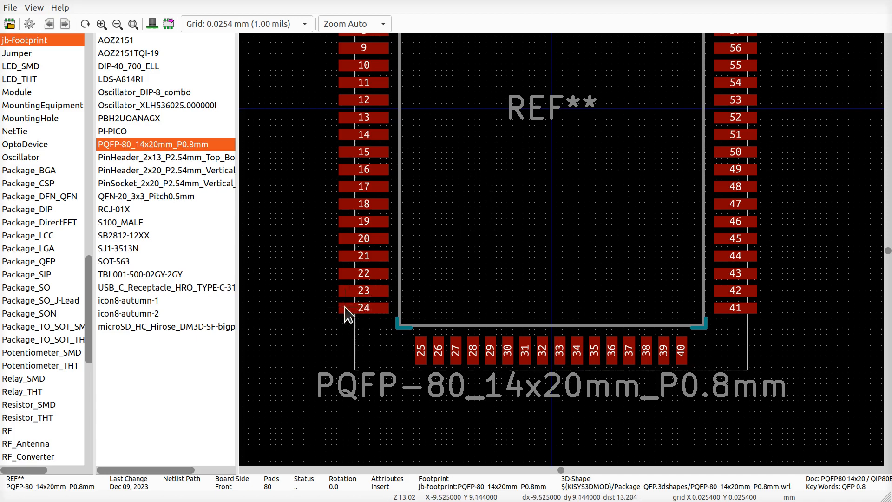
pyautogui.moveTo(462, 247); pyautogui.dragTo(447, 344, button='middle')
pyautogui.scroll(-1, 465, 290)
pyautogui.moveTo(572, 156); pyautogui.dragTo(487, 246, button='middle')
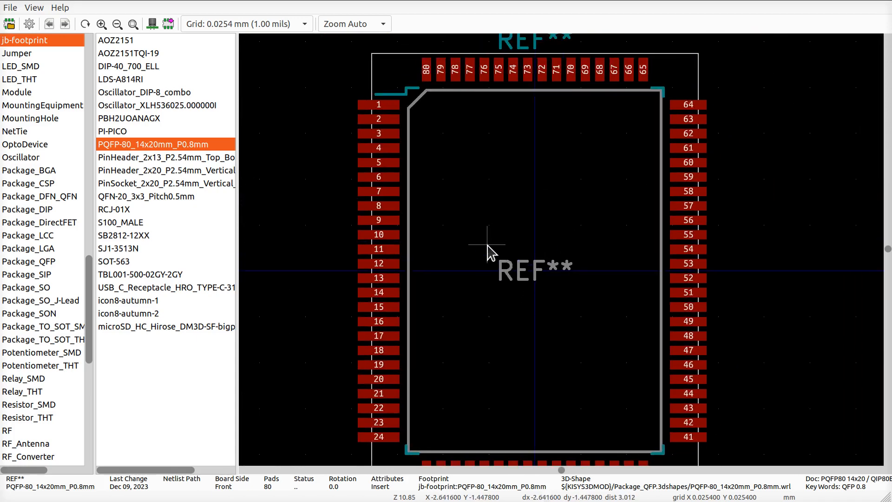
pyautogui.moveTo(452, 186); pyautogui.dragTo(456, 154, button='middle')
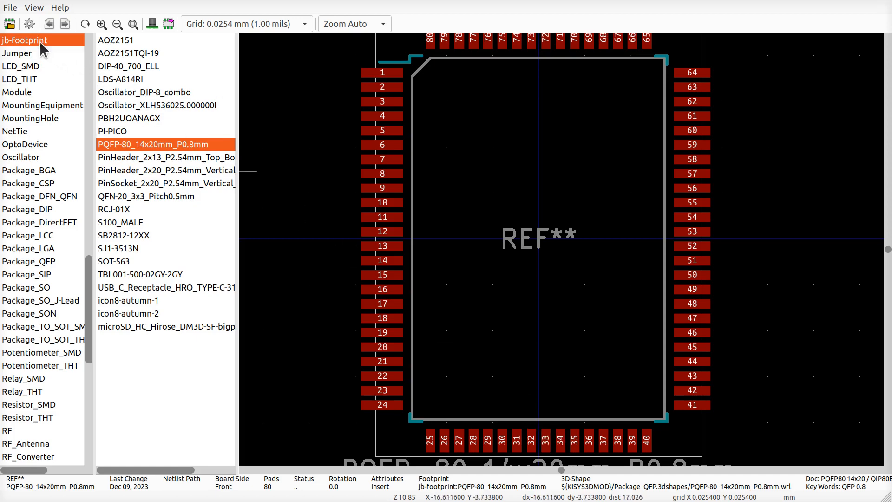
# - Pick PQFP-80_14x20mm_P0.8mm in the jb-footprint library and close U1's symbol properties without applying them
pyautogui.scroll(3, 42, 69)
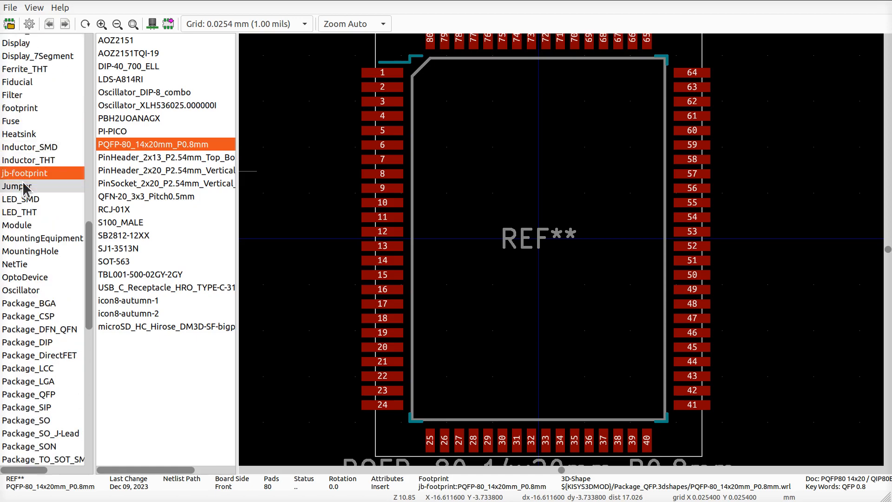
pyautogui.doubleClick(141, 145)
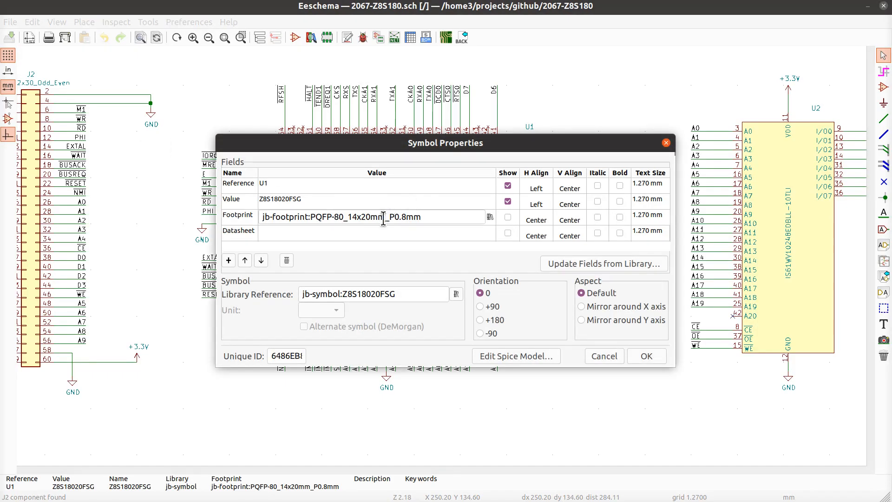
pyautogui.click(667, 143)
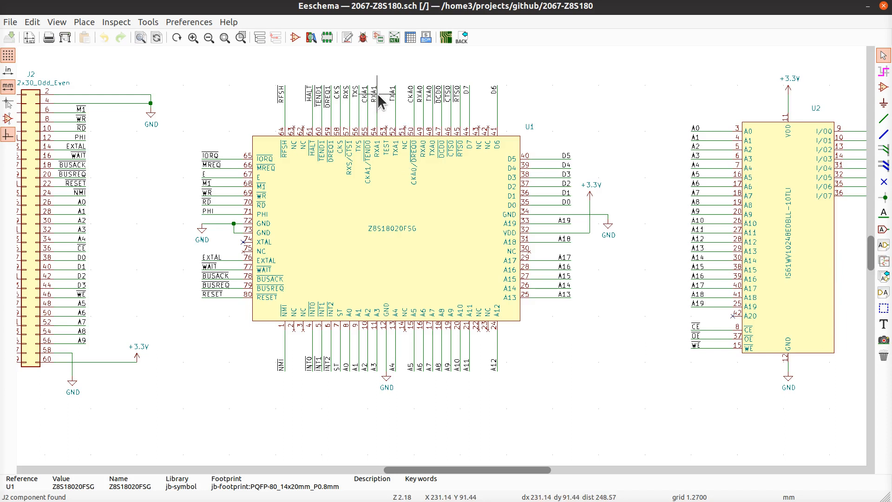
# - Open the Footprint Editor and browse its library list to the custom footprint libraries
pyautogui.click(328, 38)
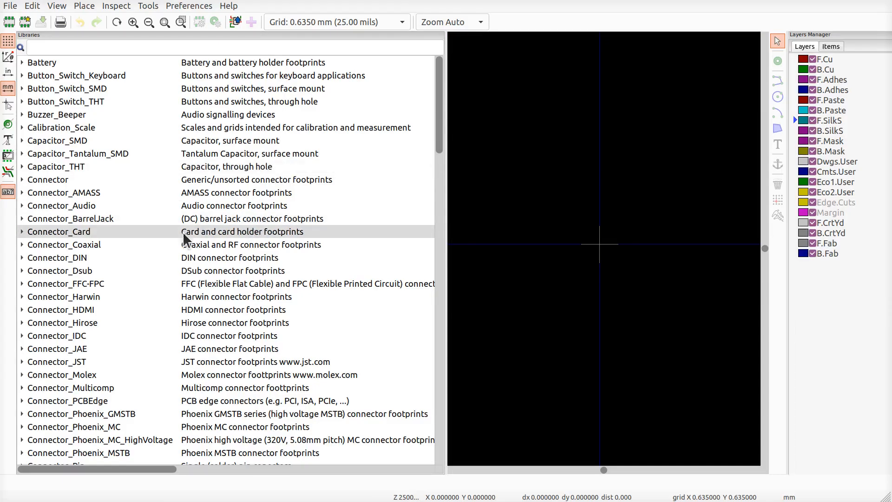
pyautogui.scroll(-5, 174, 233)
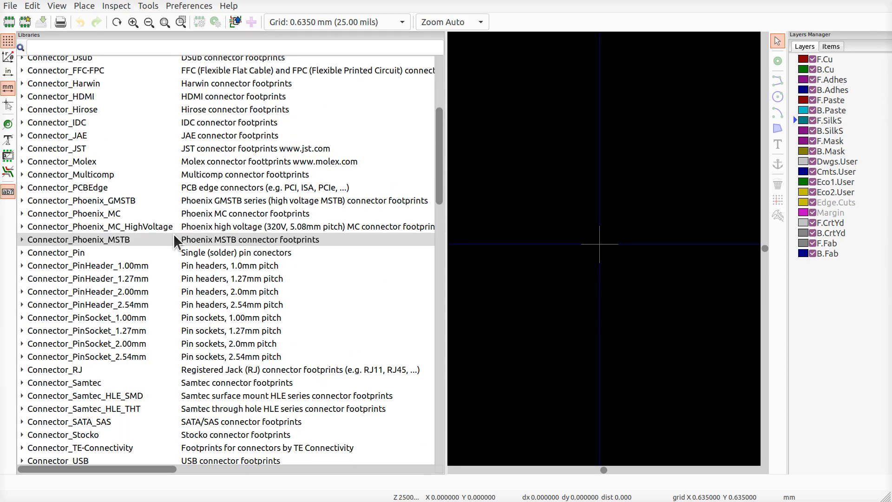
pyautogui.scroll(-4, 174, 233)
pyautogui.scroll(10, 174, 233)
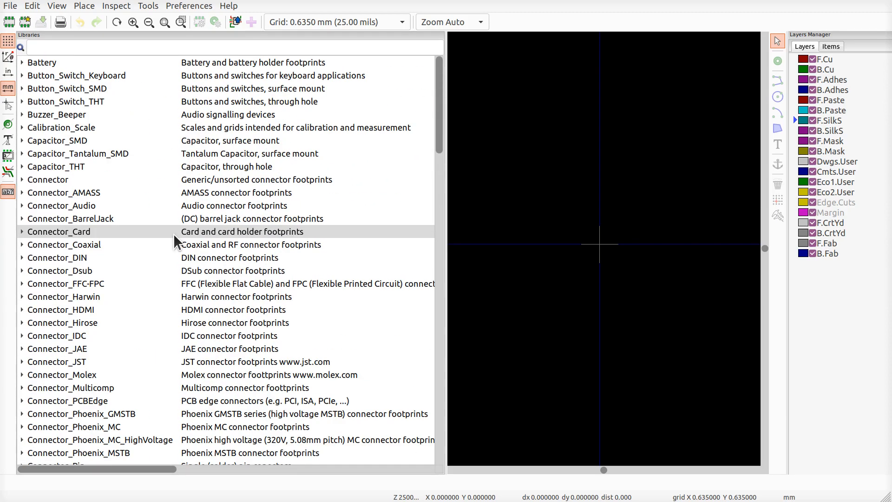
pyautogui.scroll(-13, 174, 233)
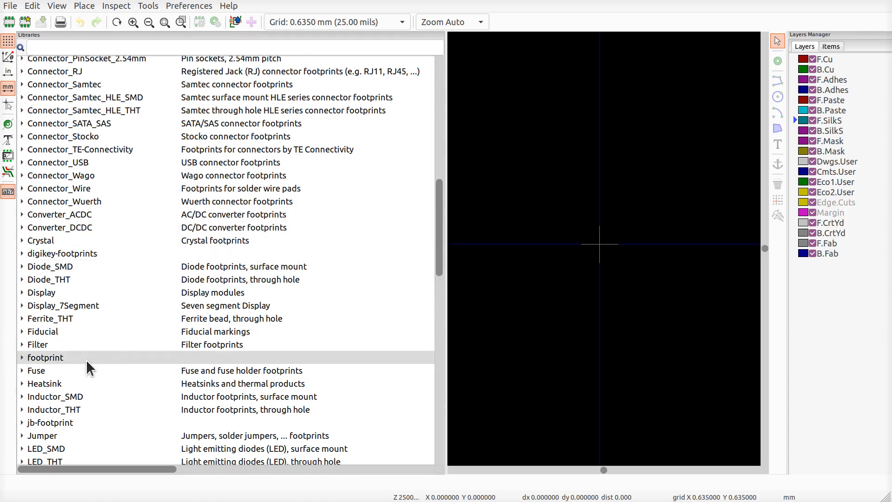
pyautogui.scroll(-1, 86, 360)
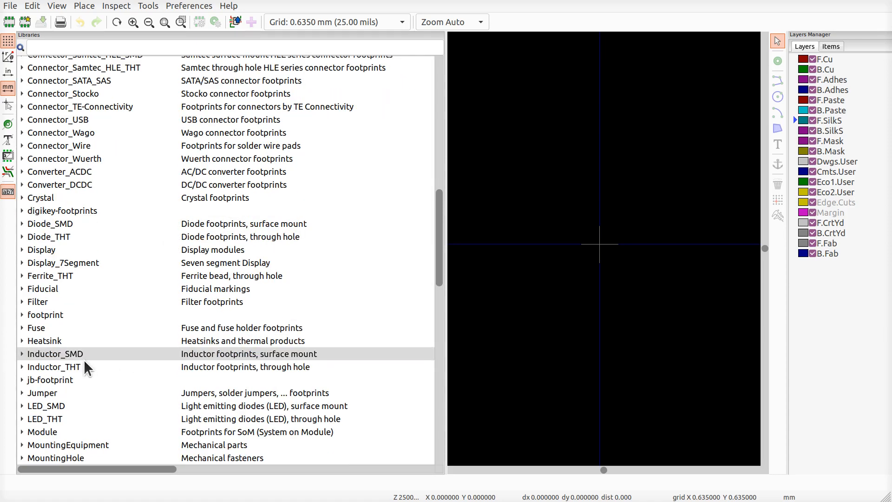
pyautogui.scroll(-3, 83, 359)
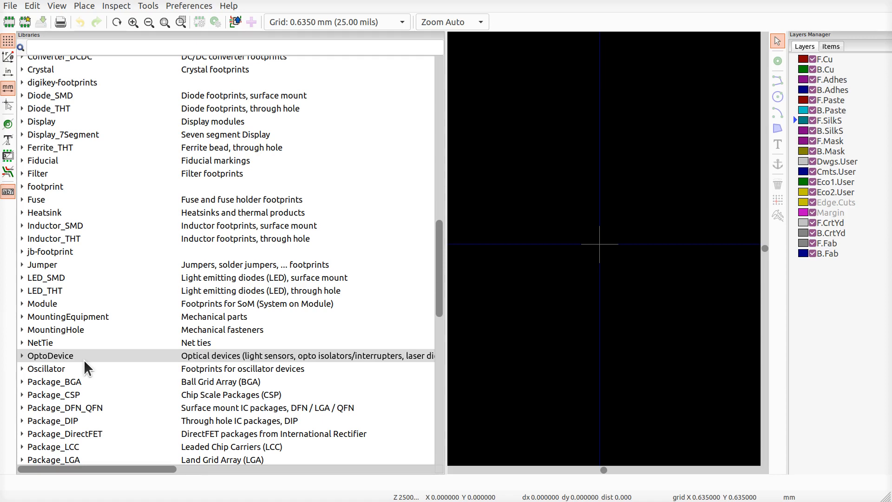
pyautogui.click(45, 187)
pyautogui.click(22, 185)
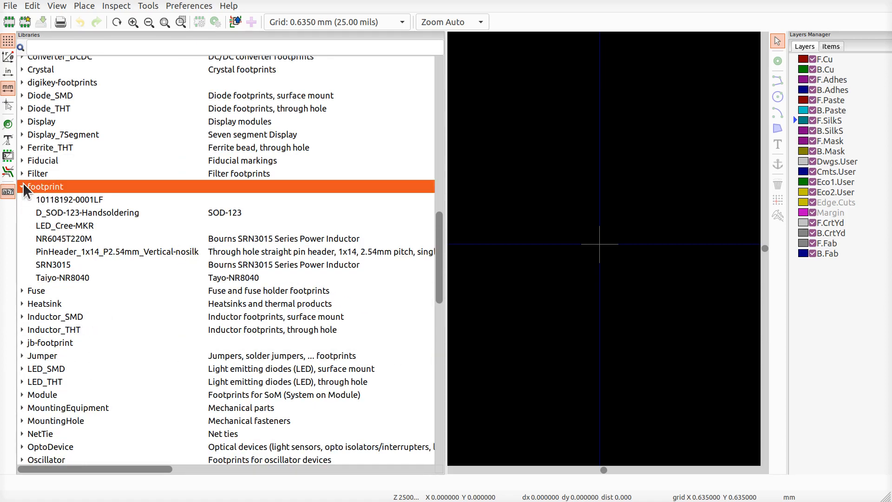
pyautogui.click(22, 186)
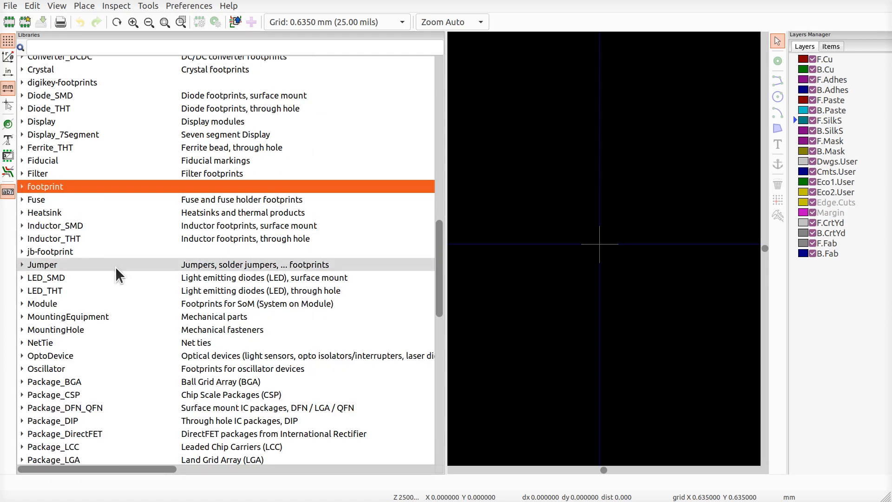
# - Load the PQFP-80_14x20mm_P0.8mm footprint from the jb-footprint library for editing
pyautogui.click(39, 252)
pyautogui.click(22, 252)
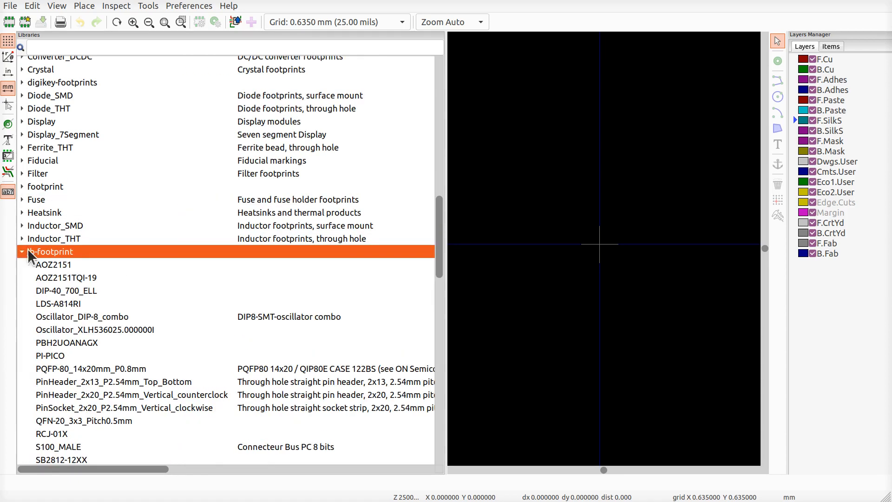
pyautogui.scroll(-4, 150, 258)
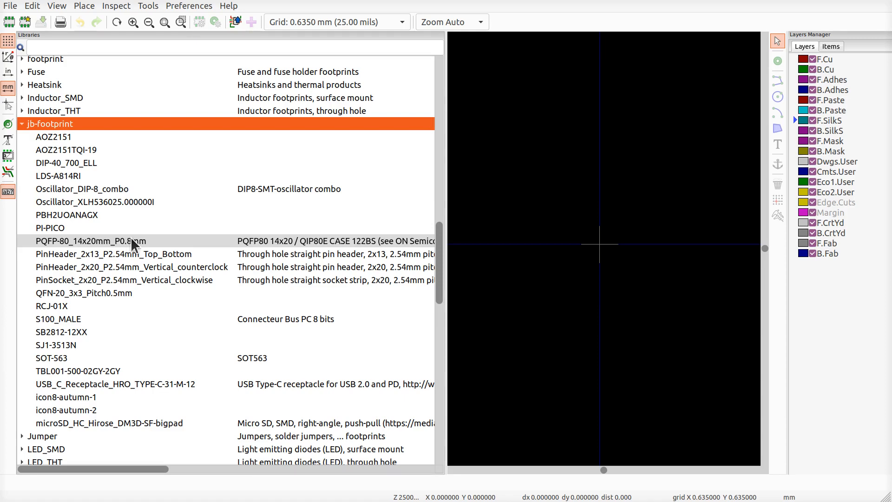
pyautogui.doubleClick(129, 241)
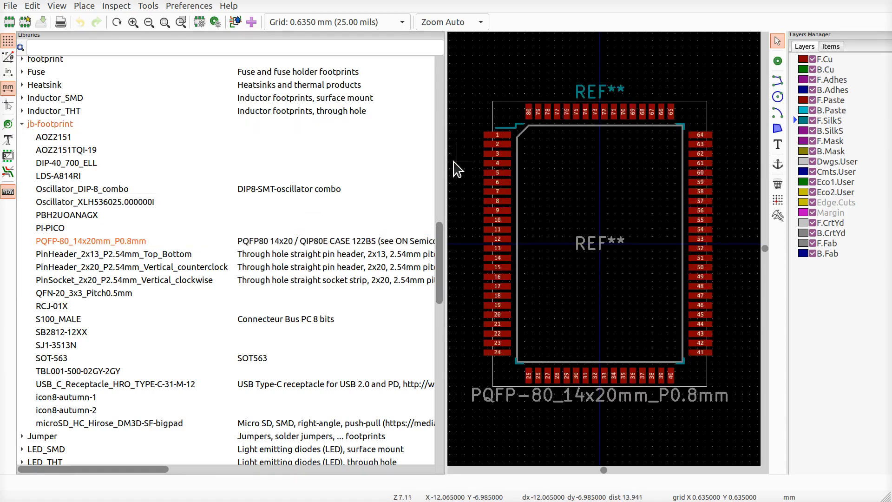
# - Enlarge the footprint drawing area, inspect pad 1's properties, and close them without changes
pyautogui.moveTo(446, 159); pyautogui.dragTo(281, 211)
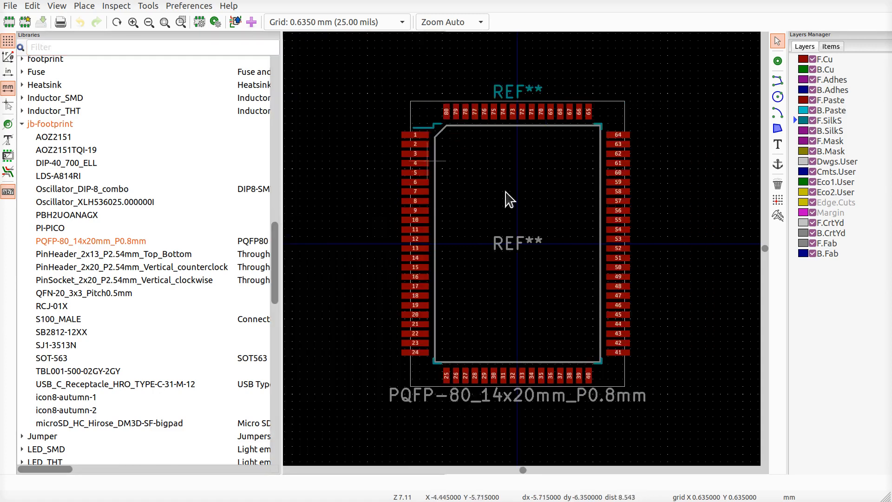
pyautogui.scroll(2, 516, 227)
pyautogui.moveTo(506, 283); pyautogui.dragTo(504, 238, button='middle')
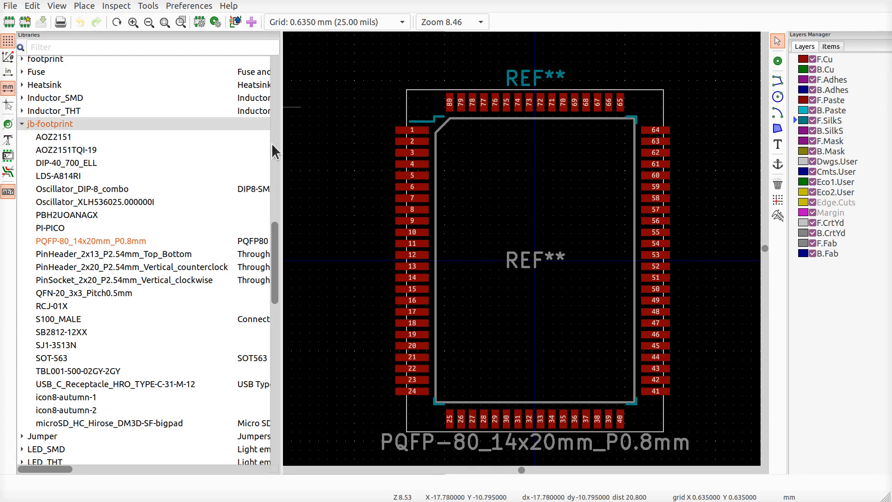
pyautogui.doubleClick(401, 129)
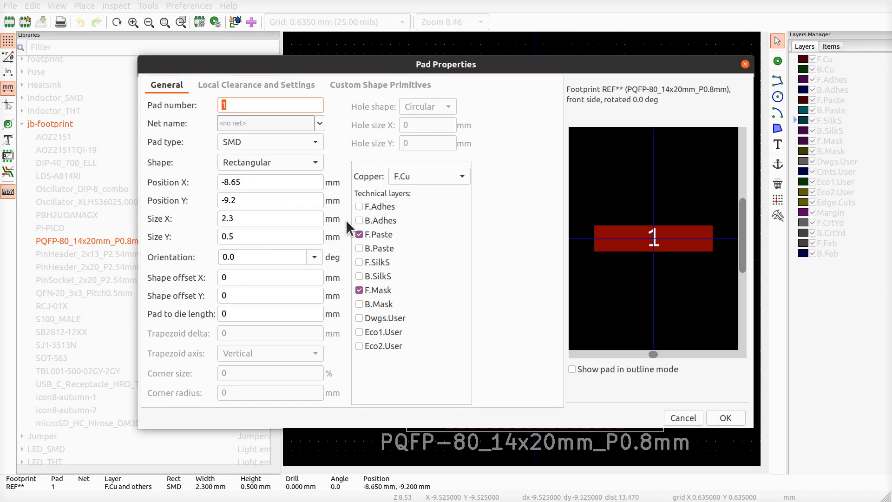
pyautogui.press('Escape')
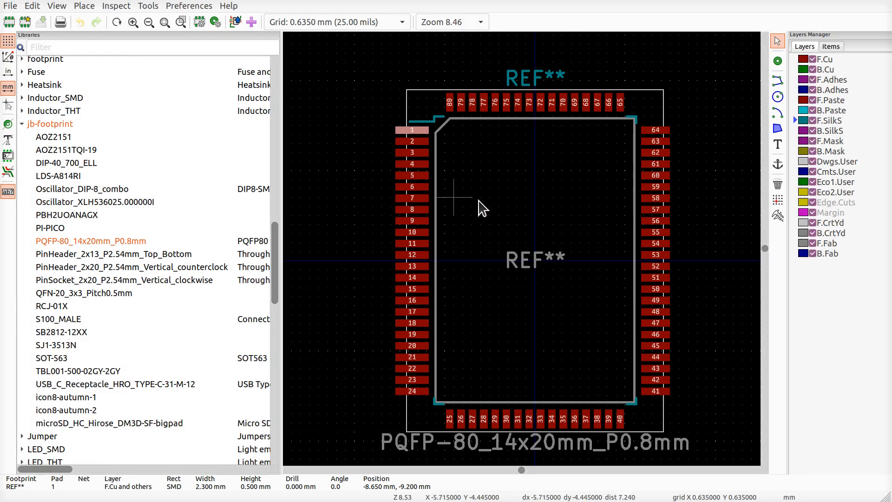
pyautogui.click(336, 138)
pyautogui.moveTo(474, 259); pyautogui.dragTo(453, 244, button='middle')
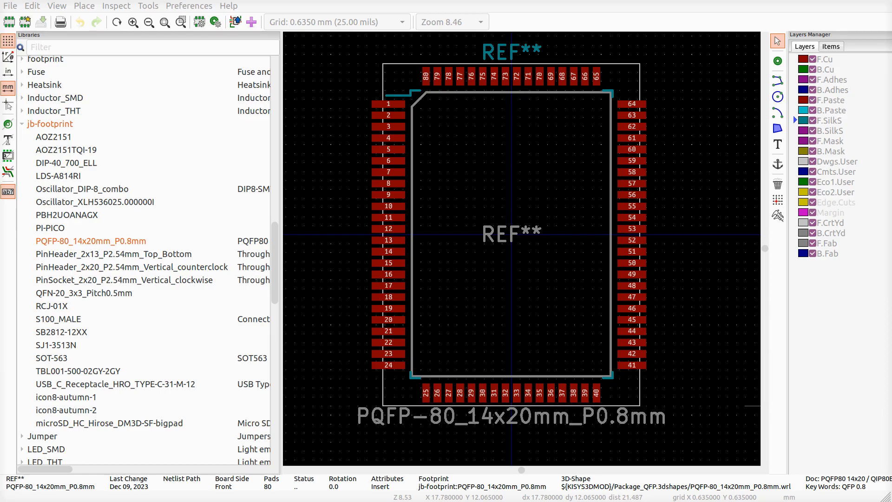
# - Switch to the 2067-Z8S180 schematic in Eeschema and bring 2067-Z8S180_BW.pdf in front of it
pyautogui.moveTo(891, 43); pyautogui.dragTo(376, 33)
pyautogui.moveTo(740, 26); pyautogui.dragTo(888, 0)
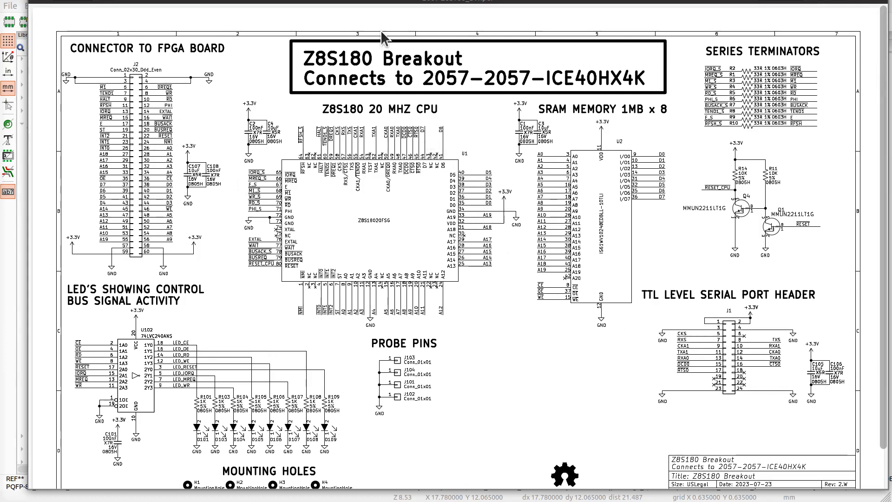
pyautogui.moveTo(374, 1); pyautogui.dragTo(891, 16)
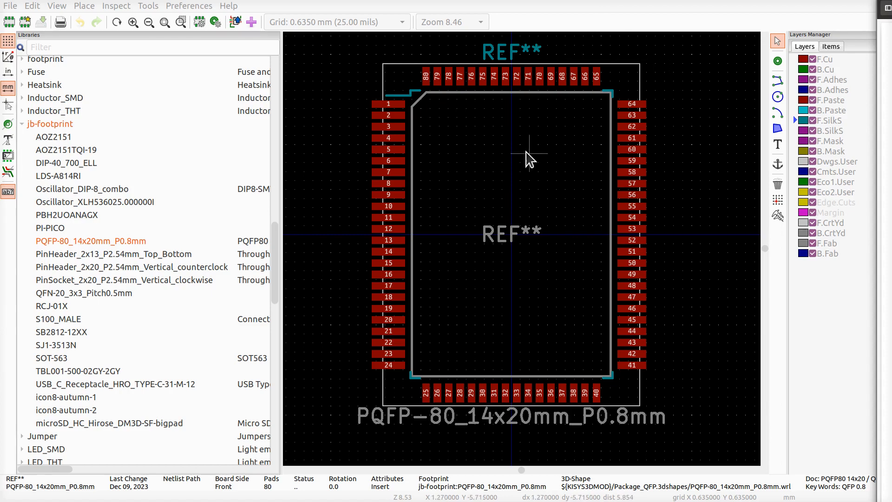
pyautogui.hotkey('alt', 'Tab')
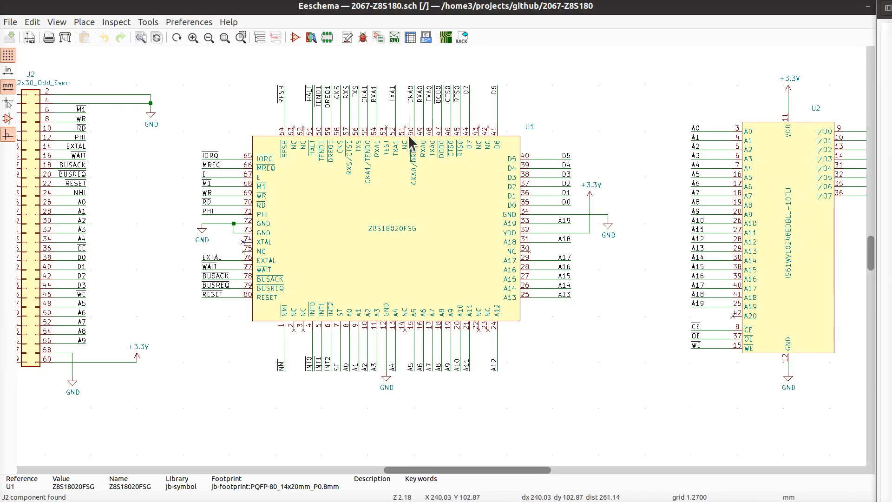
pyautogui.scroll(5, 409, 140)
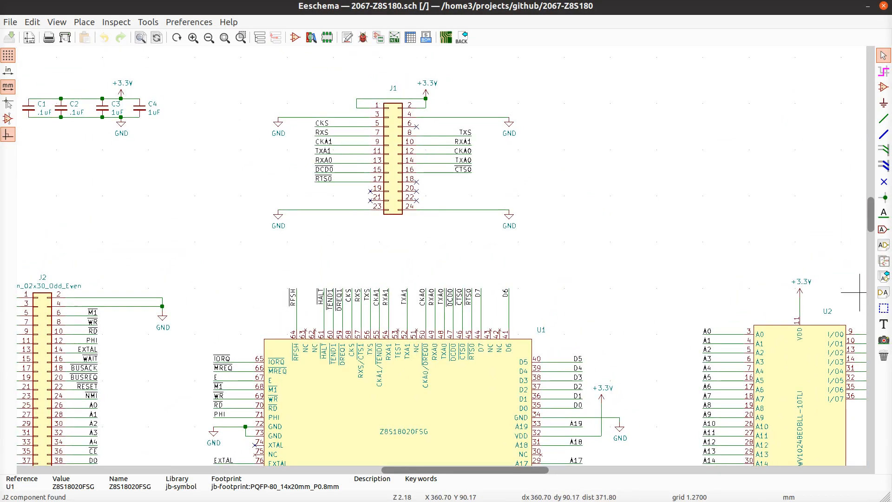
pyautogui.moveTo(891, 15); pyautogui.dragTo(321, 4)
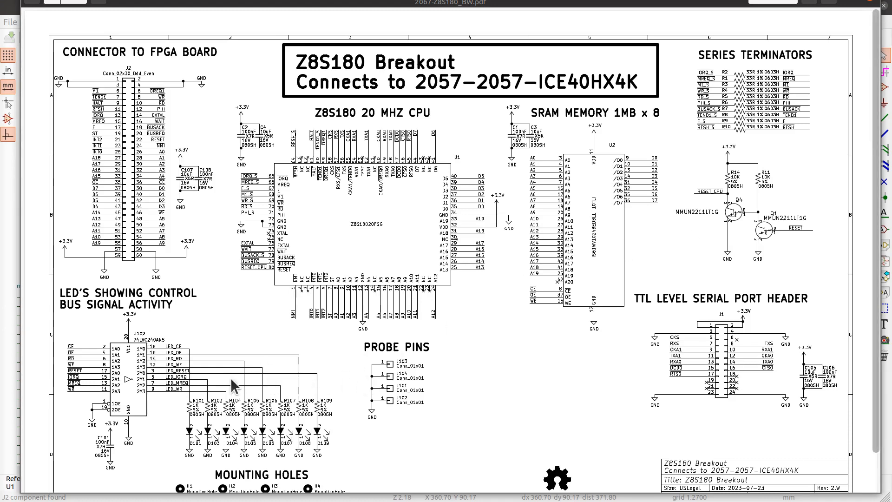
# - Examine the signal assignments of the J2 connector to the FPGA board in the schematic PDF
pyautogui.click(238, 433)
pyautogui.scroll(-1, 242, 428)
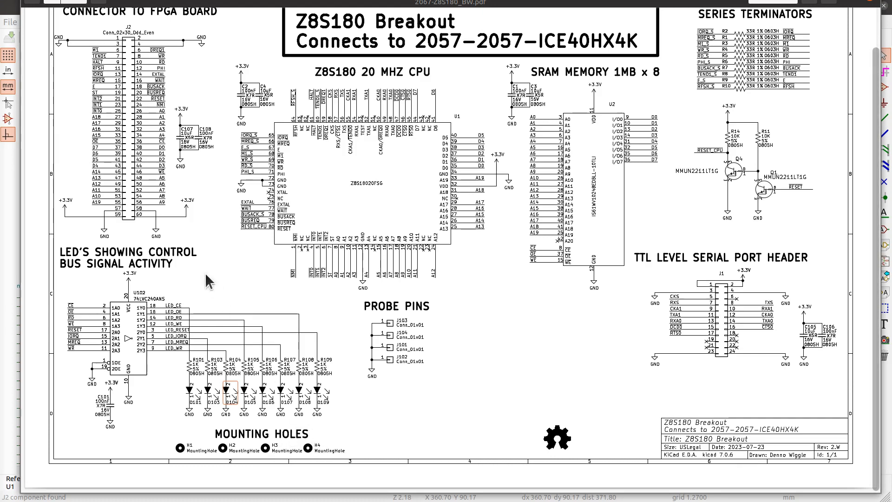
pyautogui.scroll(2, 206, 275)
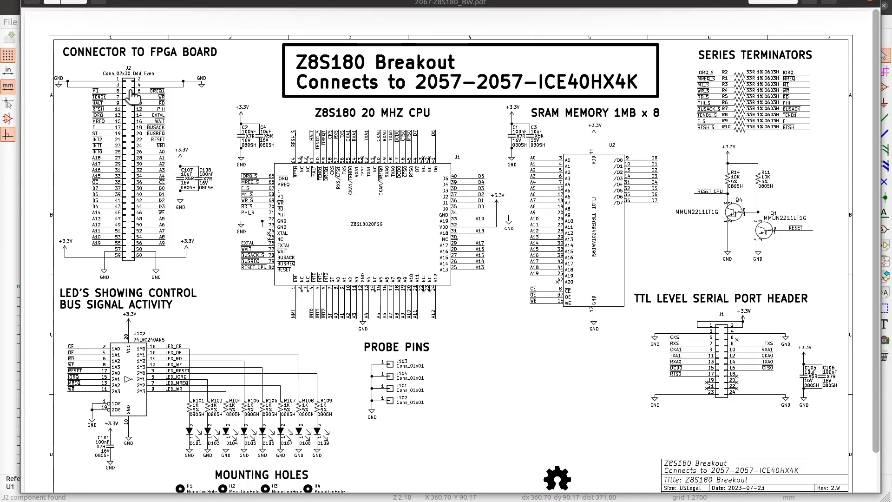
pyautogui.scroll(4, 134, 97)
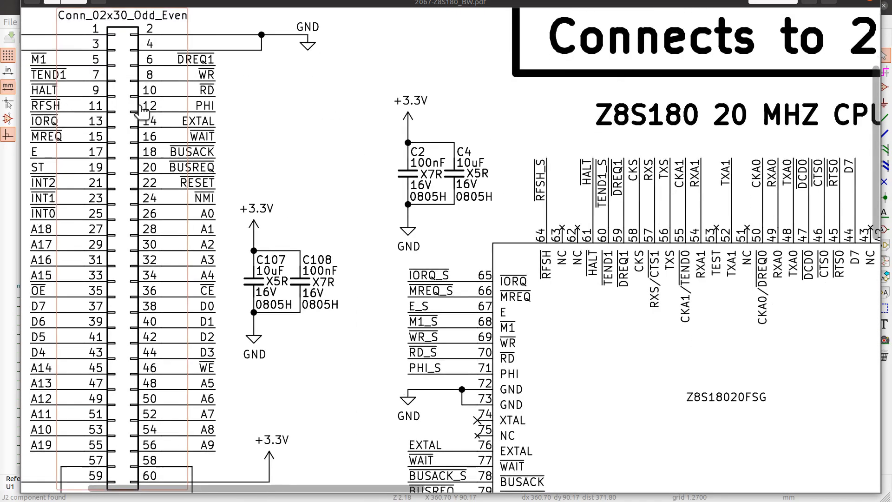
pyautogui.moveTo(140, 106); pyautogui.dragTo(332, 171, button='middle')
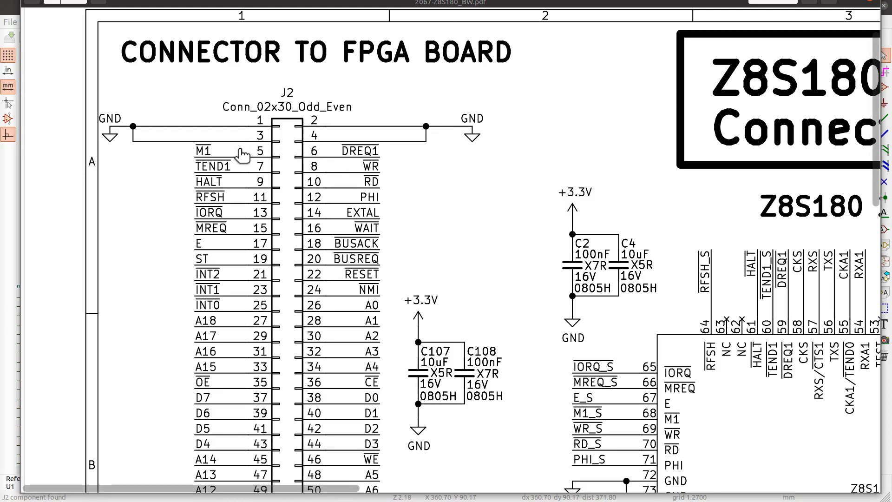
pyautogui.scroll(-3, 418, 253)
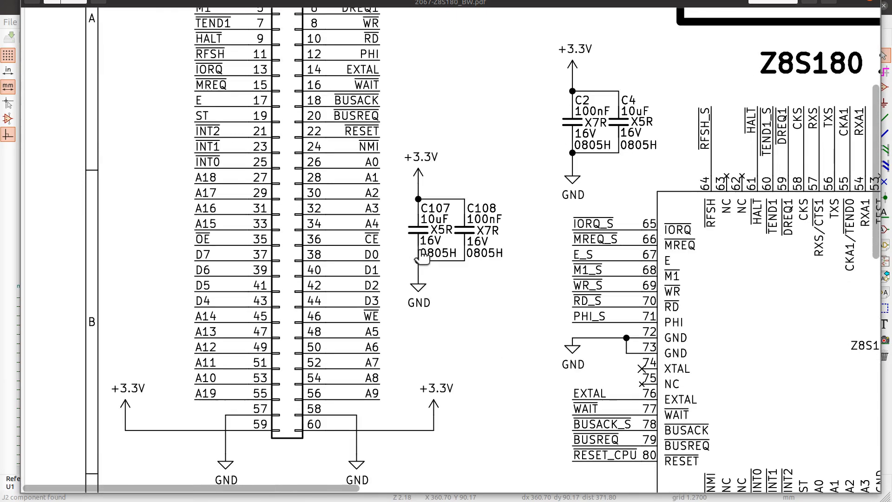
# - Examine the Z8S180 CPU and SRAM memory sections of the schematic PDF
pyautogui.keyDown('ctrl'); pyautogui.scroll(-1, 489, 256); pyautogui.keyUp('ctrl')
pyautogui.keyDown('ctrl'); pyautogui.scroll(-4, 446, 284); pyautogui.keyUp('ctrl')
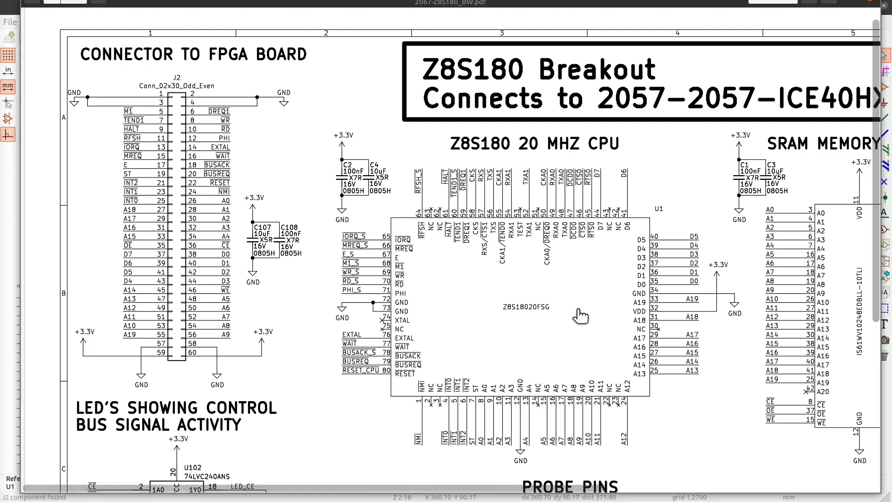
pyautogui.keyDown('ctrl'); pyautogui.scroll(3, 467, 272); pyautogui.keyUp('ctrl')
pyautogui.moveTo(467, 272); pyautogui.dragTo(415, 250)
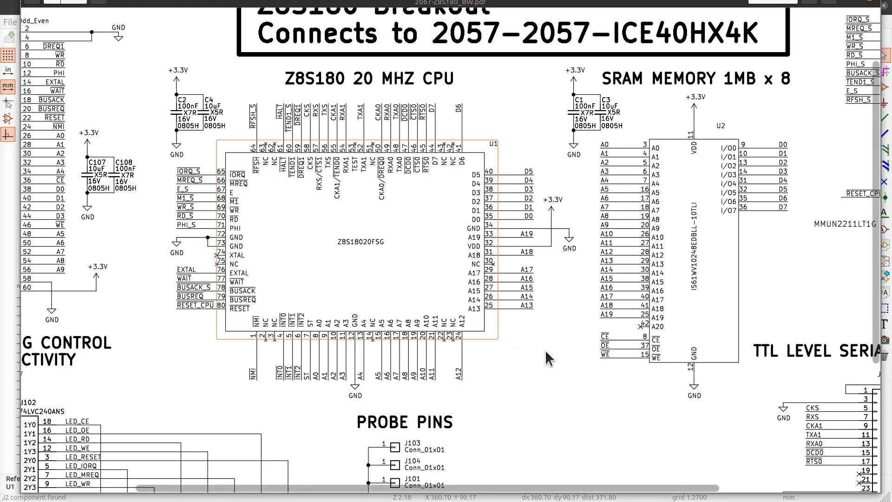
# - Review the PDF's LED, probe pin and serial header sections, then compare the CPU signals with the series terminators
pyautogui.moveTo(547, 351); pyautogui.dragTo(686, 199, button='middle')
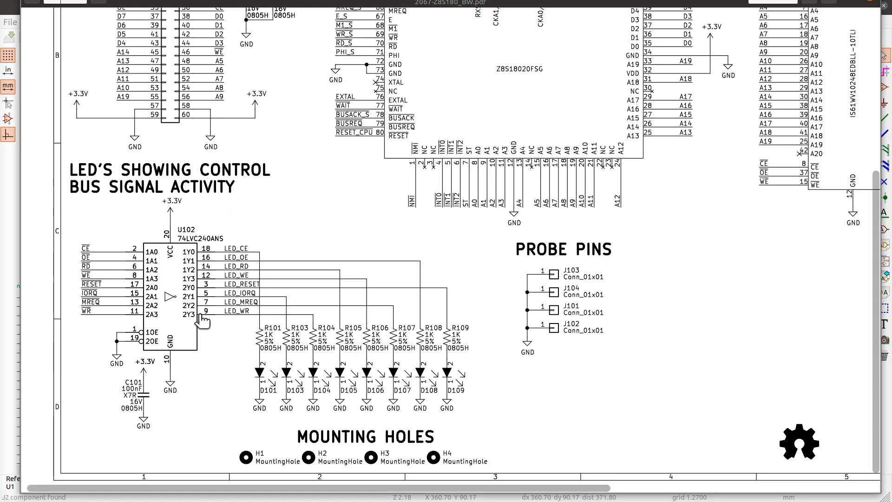
pyautogui.moveTo(677, 373); pyautogui.dragTo(403, 314, button='middle')
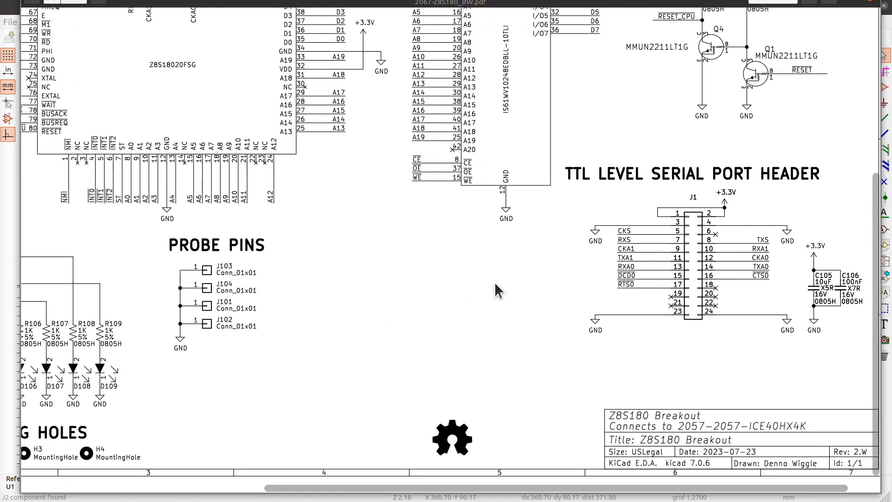
pyautogui.moveTo(487, 347); pyautogui.dragTo(505, 433, button='middle')
pyautogui.moveTo(610, 229); pyautogui.dragTo(473, 386, button='middle')
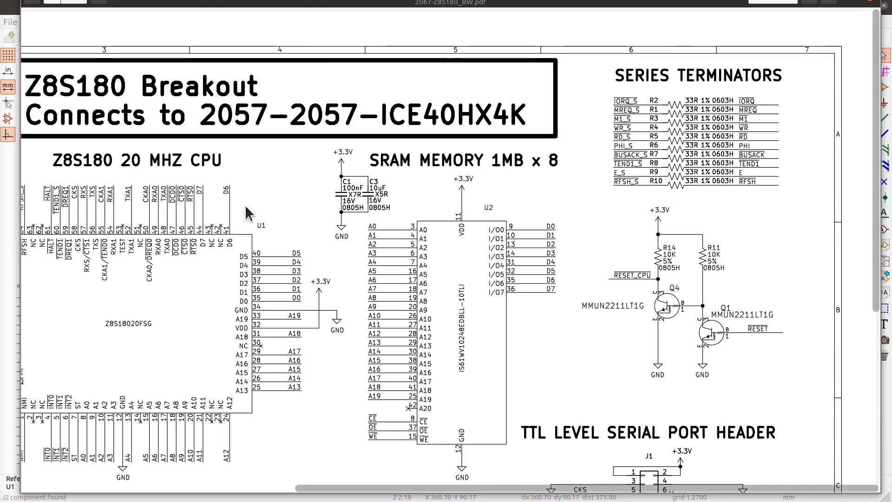
pyautogui.moveTo(246, 207); pyautogui.dragTo(618, 183, button='middle')
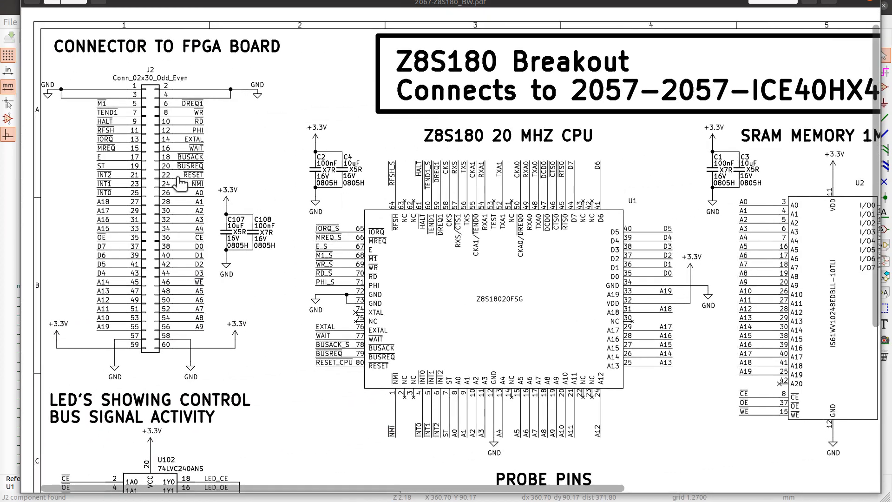
pyautogui.moveTo(664, 267); pyautogui.dragTo(345, 295, button='middle')
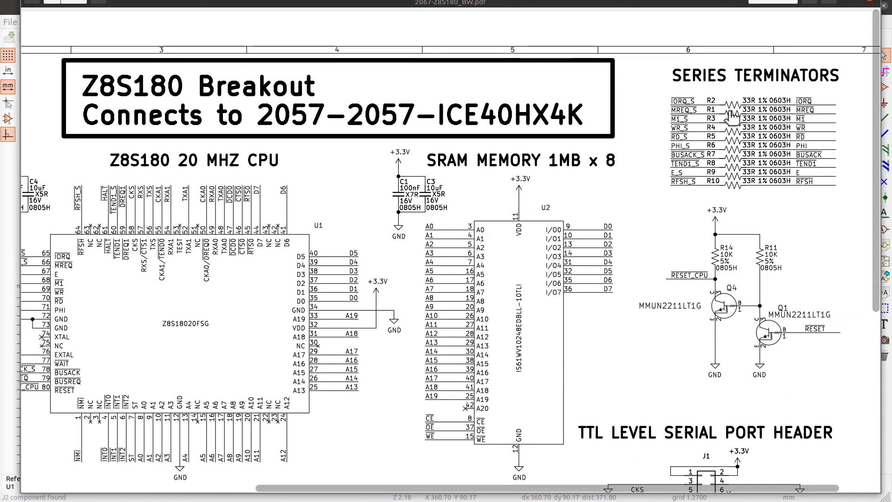
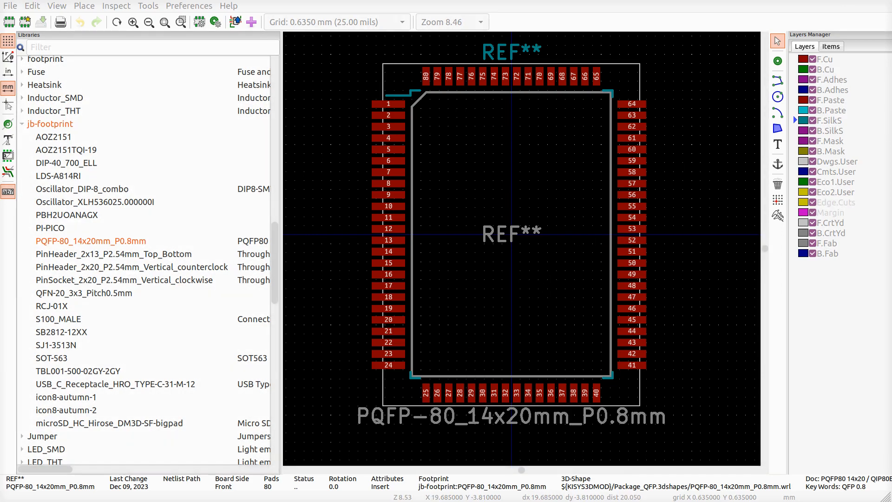
# - Return to the PQFP-80 footprint, review pad 1's position and size, and close its properties without changes
pyautogui.keyDown('super'); pyautogui.moveTo(891, 84); pyautogui.dragTo(629, 215); pyautogui.keyUp('super')
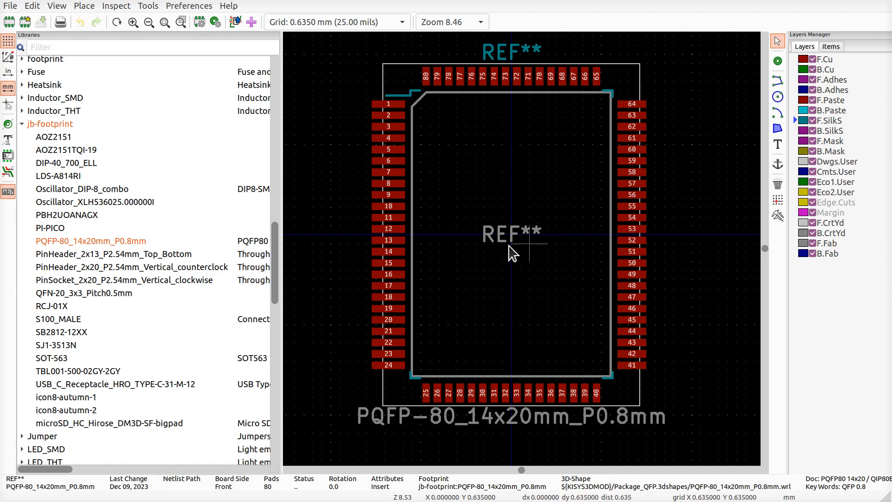
pyautogui.scroll(3, 516, 241)
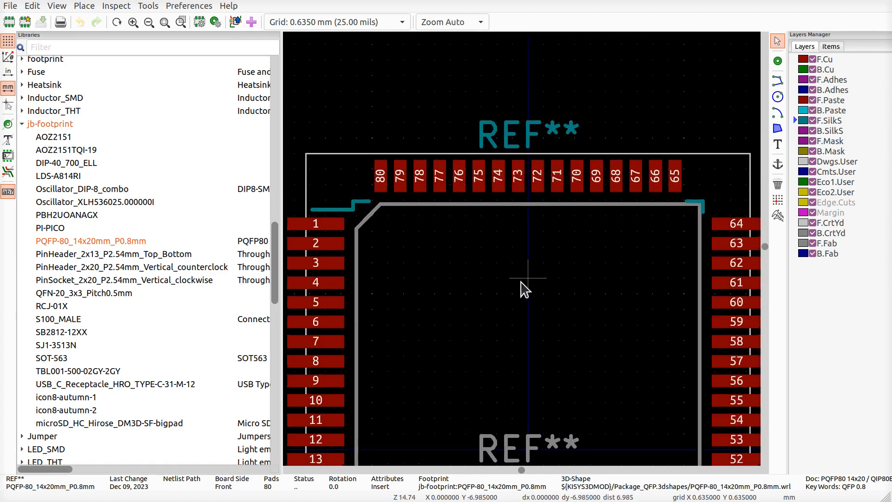
pyautogui.moveTo(525, 280); pyautogui.dragTo(601, 268, button='middle')
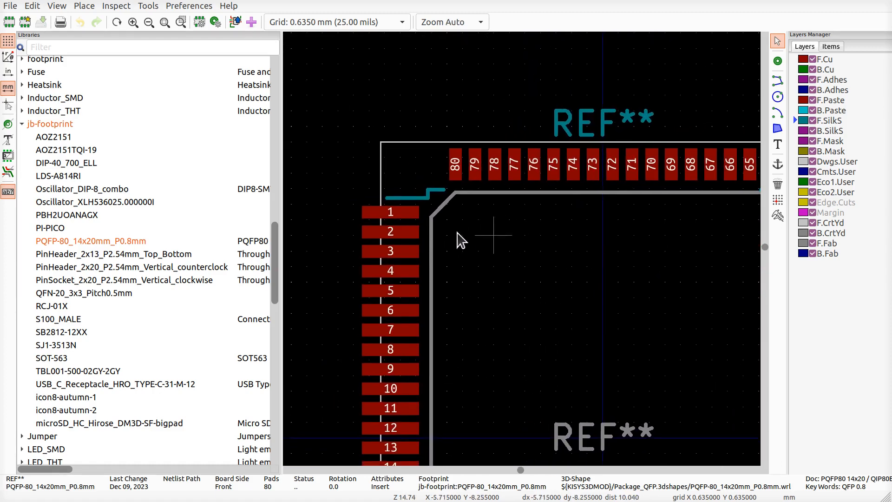
pyautogui.doubleClick(403, 213)
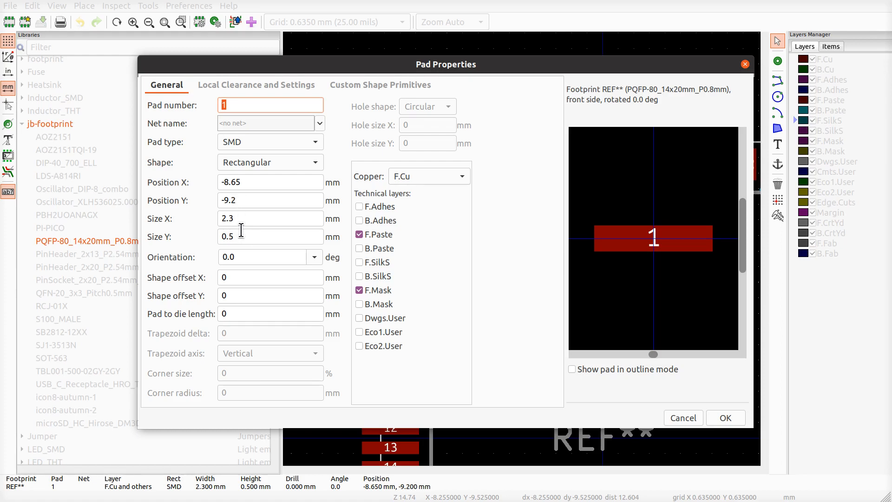
pyautogui.click(746, 63)
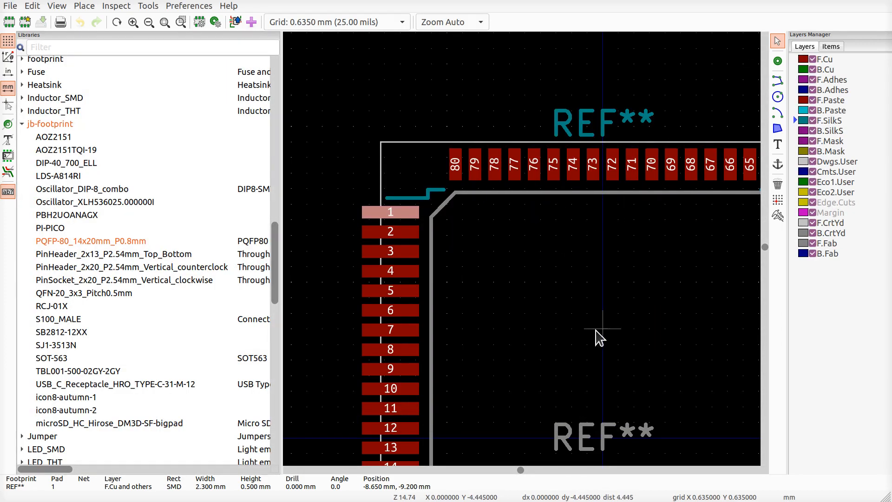
# - Deselect pad 1, compare the pad rows around the footprint, and reopen pad 1's properties
pyautogui.moveTo(603, 328); pyautogui.dragTo(575, 243, button='middle')
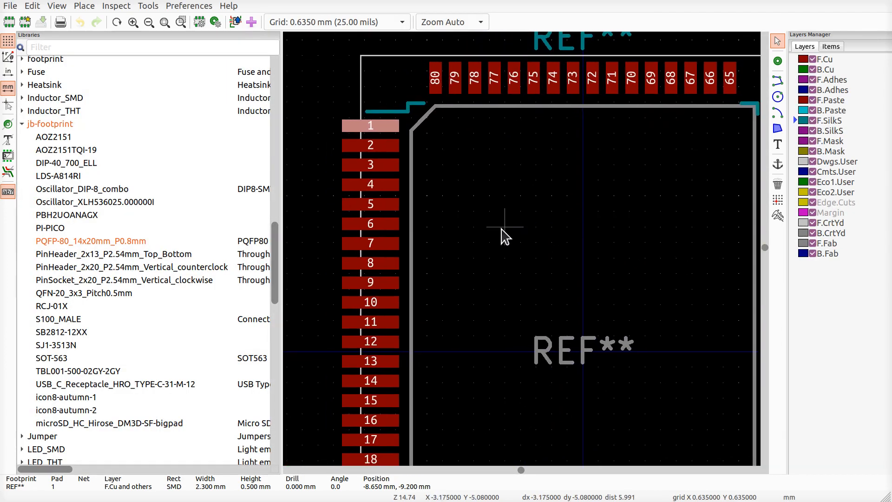
pyautogui.click(471, 190)
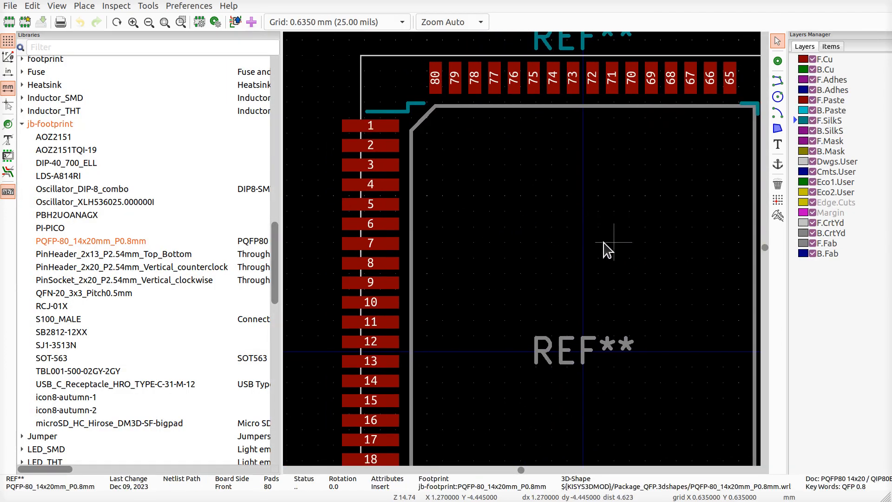
pyautogui.moveTo(604, 245); pyautogui.dragTo(561, 243, button='middle')
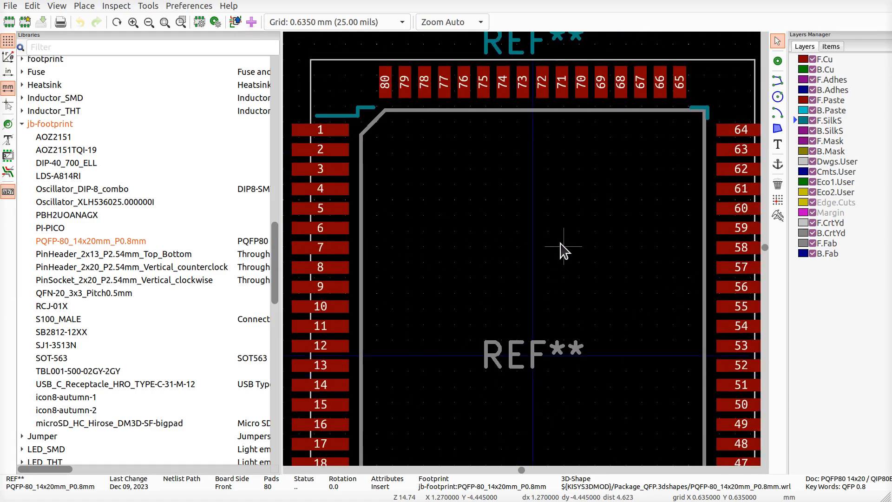
pyautogui.scroll(-2, 527, 288)
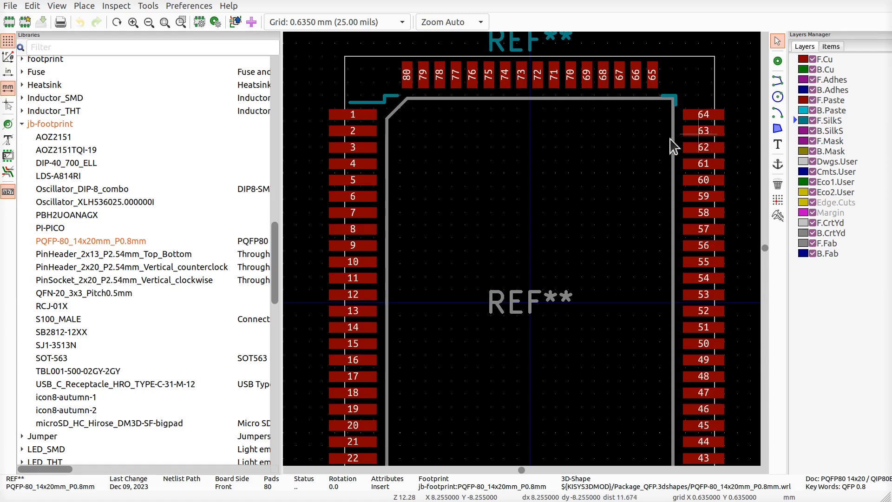
pyautogui.moveTo(578, 307)
pyautogui.mouseDown(button='middle')
pyautogui.moveTo(560, 282)
pyautogui.moveTo(579, 291)
pyautogui.moveTo(580, 303)
pyautogui.mouseUp(button='middle')
pyautogui.doubleClick(360, 110)
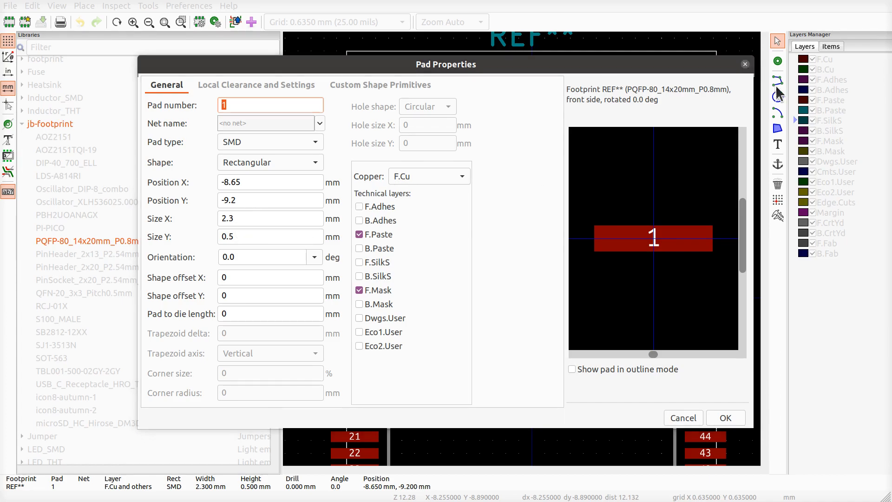
pyautogui.click(748, 66)
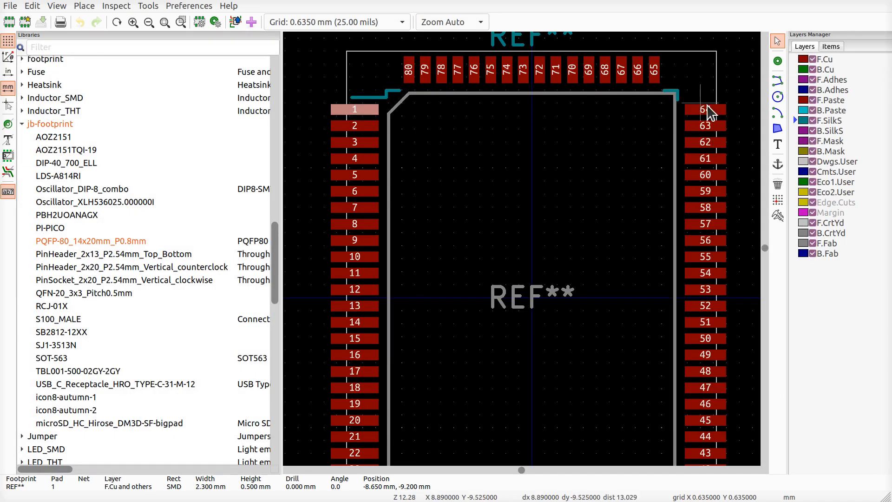
pyautogui.doubleClick(372, 116)
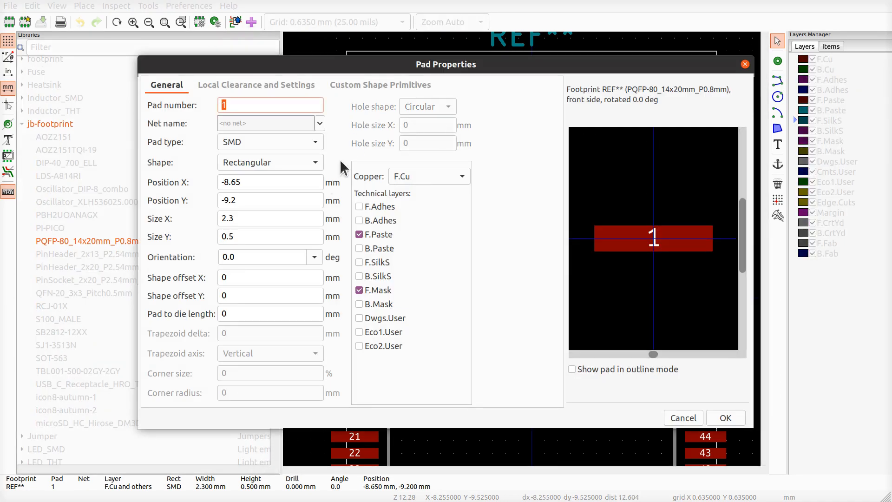
# - Close pad 1's properties without changes and set pad 64's Size X to 2.3 mm
pyautogui.click(247, 220)
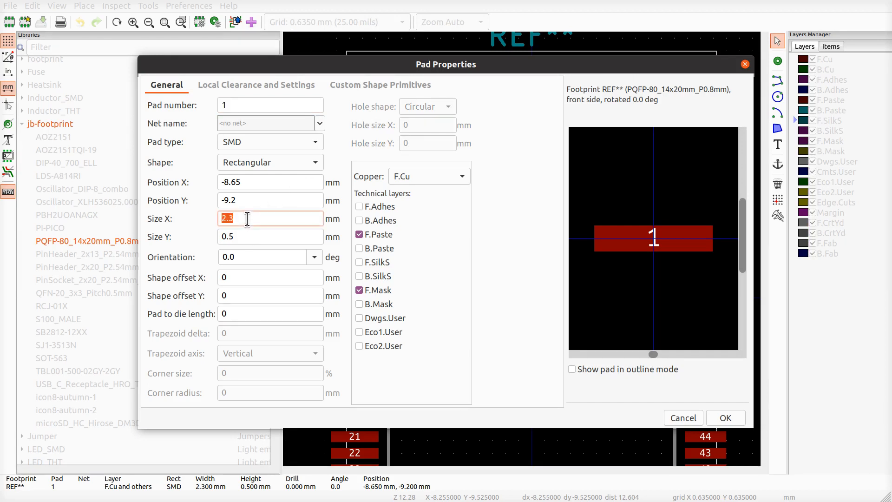
pyautogui.click(746, 64)
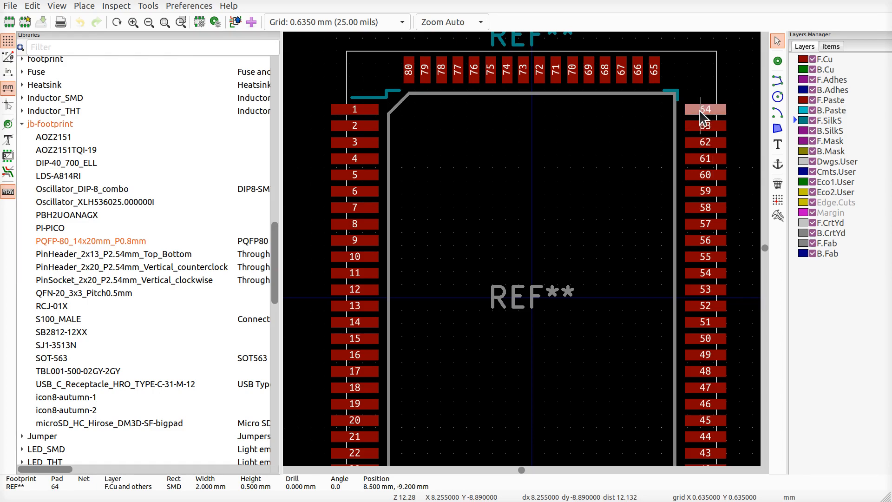
pyautogui.doubleClick(704, 111)
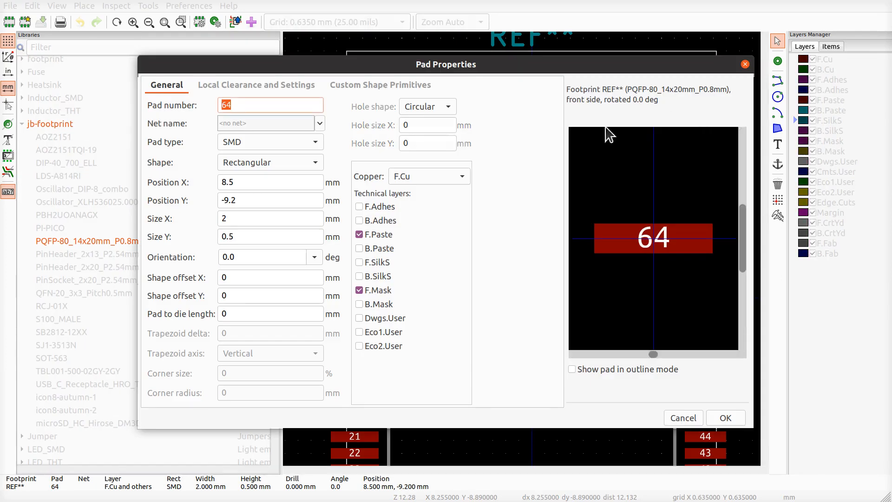
pyautogui.click(253, 218)
pyautogui.press('BackSpace')
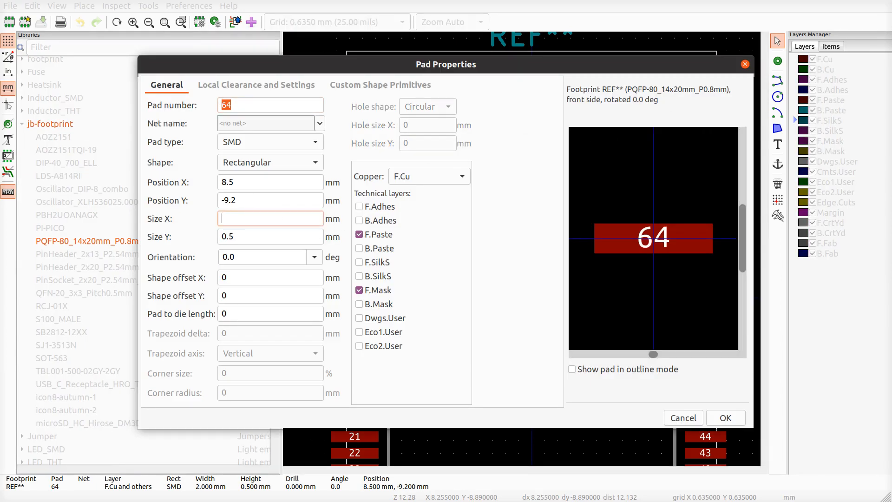
pyautogui.write('2.3')
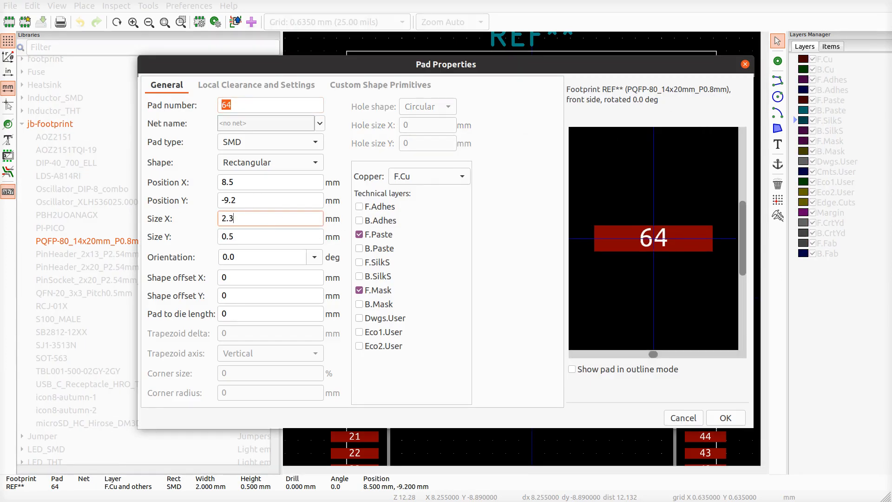
pyautogui.click(729, 419)
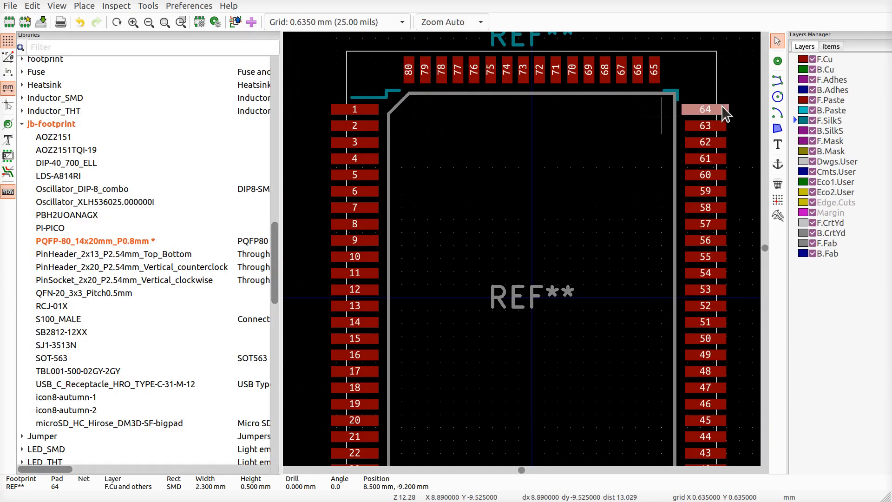
# - Set pad 64's Position X to 8.65 mm by adding half of 0.3 mm, and deselect the pad
pyautogui.scroll(1, 708, 119)
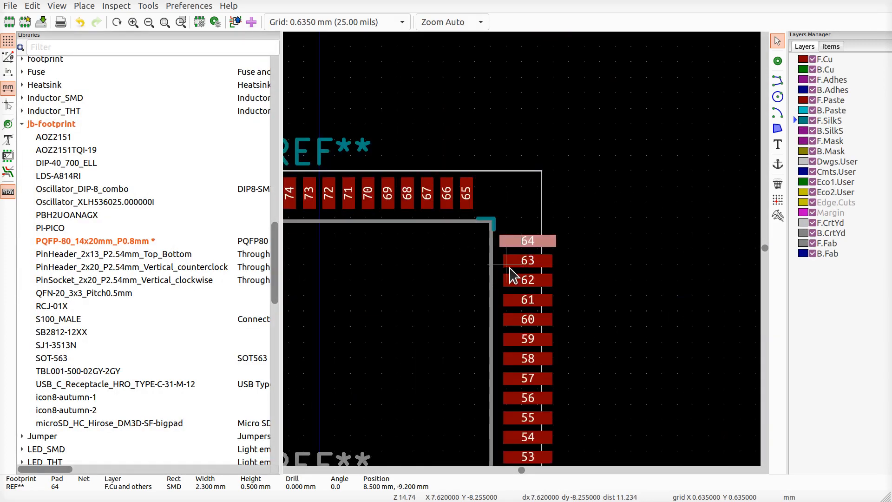
pyautogui.doubleClick(531, 241)
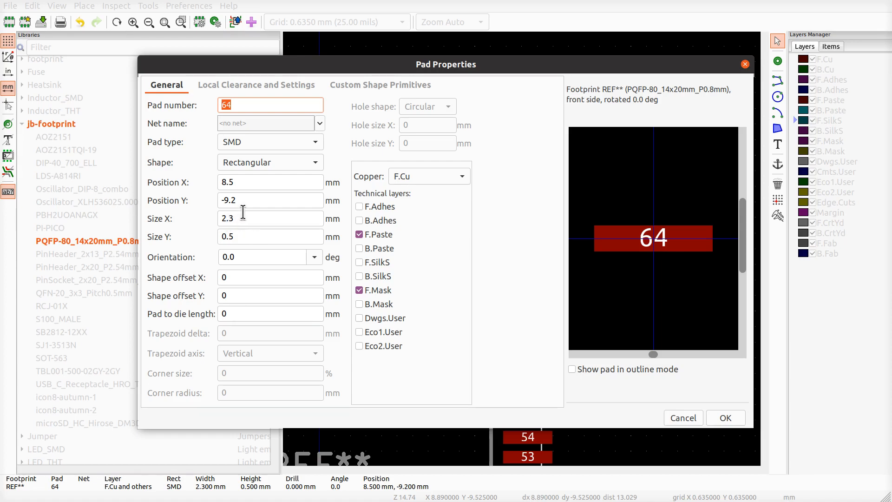
pyautogui.click(239, 182)
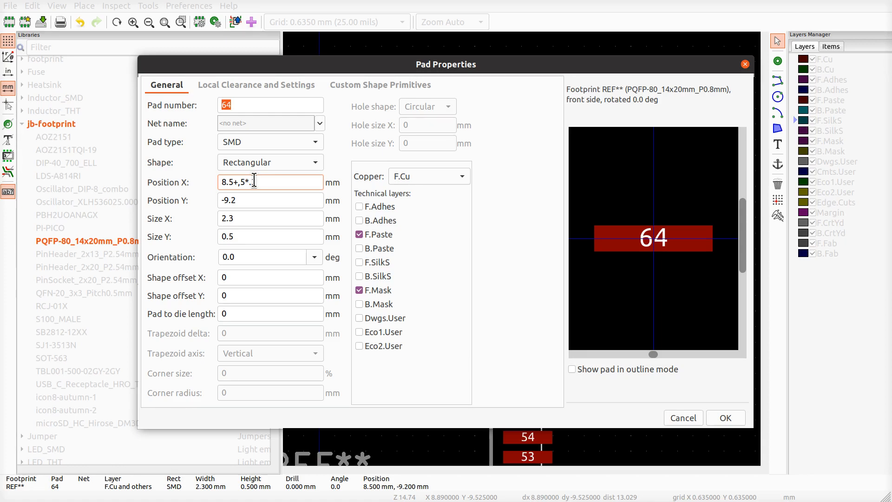
pyautogui.write('3')
pyautogui.press('BackSpace')
pyautogui.write('.')
pyautogui.press('Return')
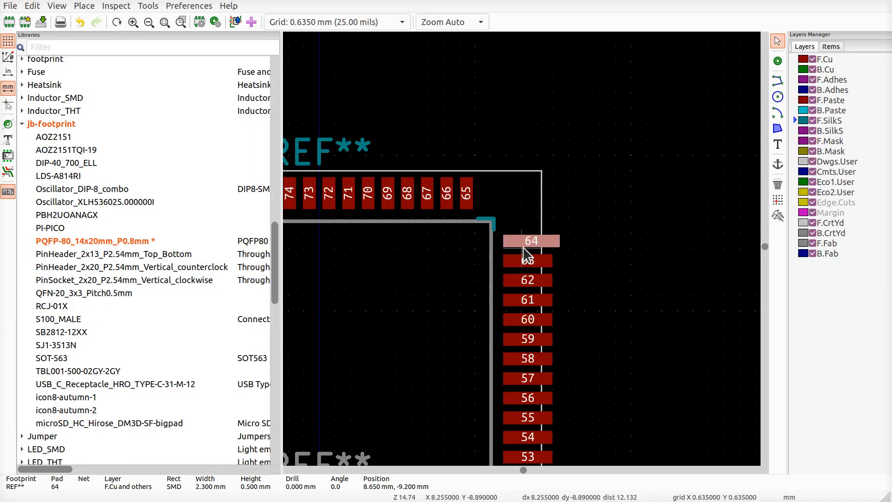
pyautogui.click(630, 253)
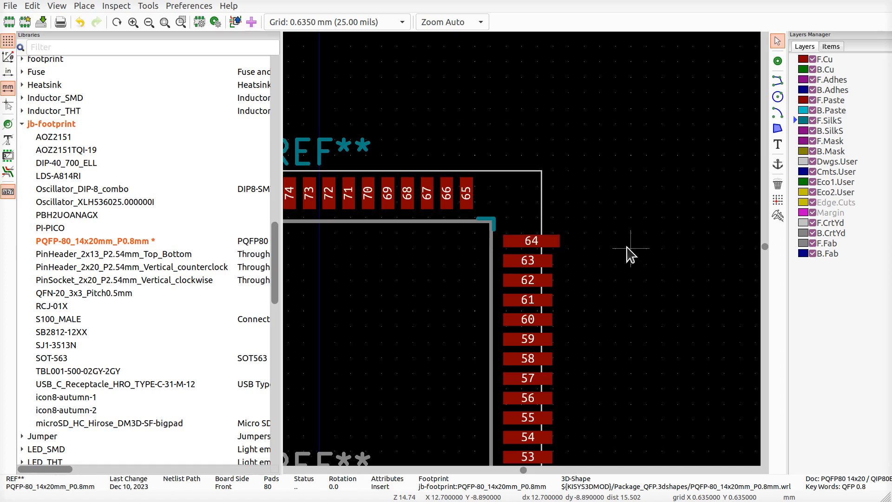
# - Check pad 64's position and size in its properties and leave them unchanged
pyautogui.click(514, 242)
pyautogui.doubleClick(518, 248)
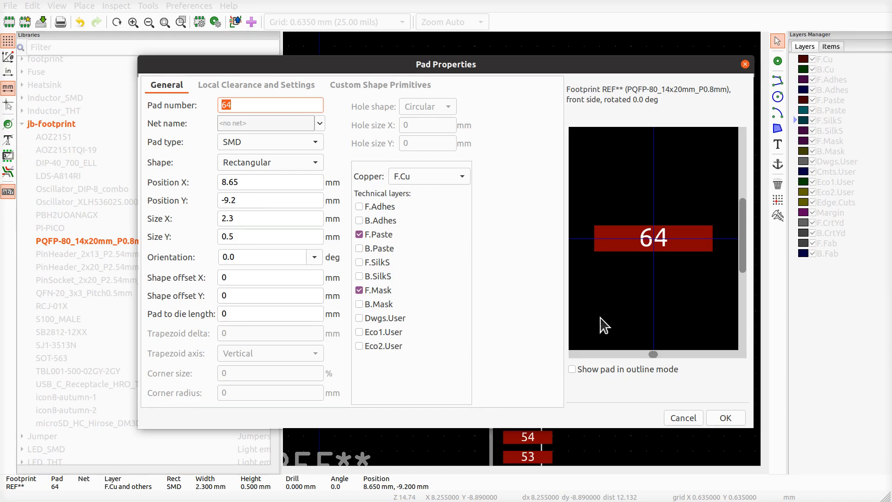
pyautogui.click(682, 418)
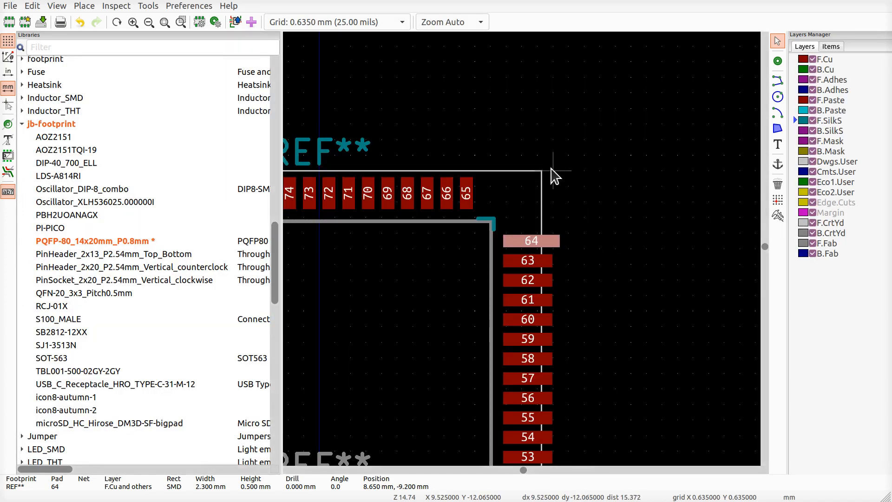
# - Compare pad 64's alignment with its neighbours and the opposite pad row, then review its properties again without changes
pyautogui.scroll(-2, 613, 365)
pyautogui.moveTo(494, 279); pyautogui.dragTo(580, 251, button='middle')
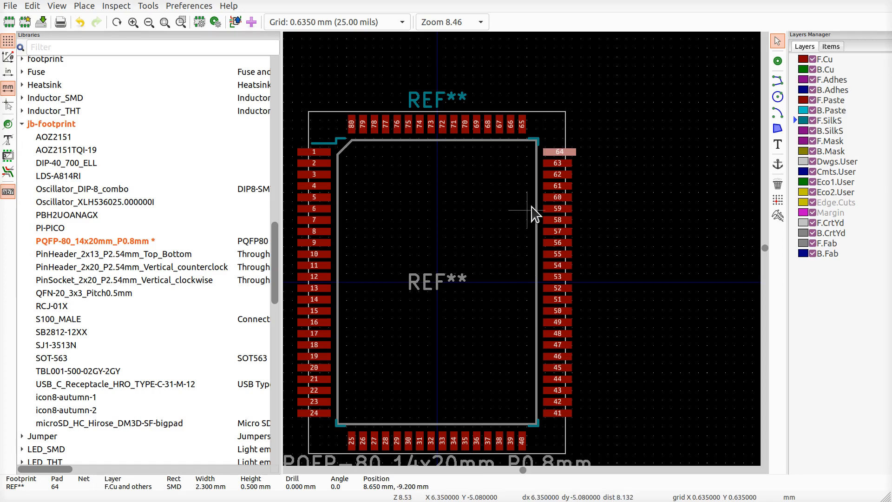
pyautogui.click(614, 173)
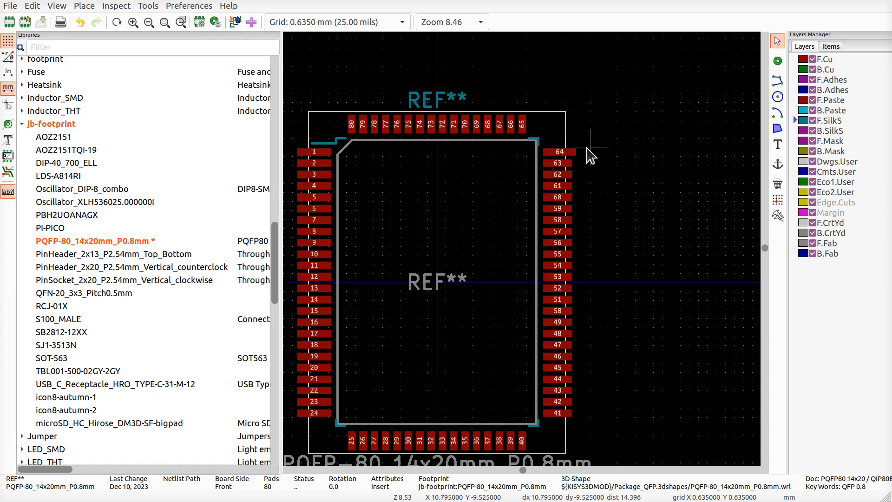
pyautogui.scroll(3, 571, 161)
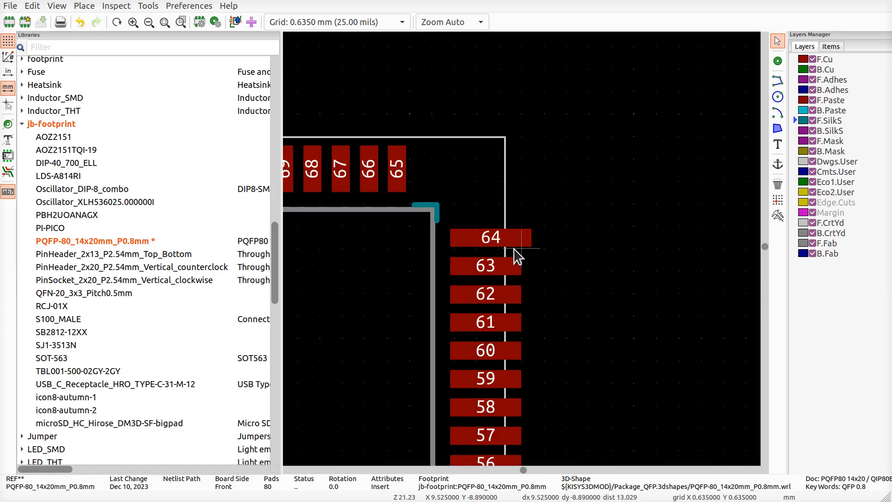
pyautogui.moveTo(540, 320); pyautogui.dragTo(691, 330, button='middle')
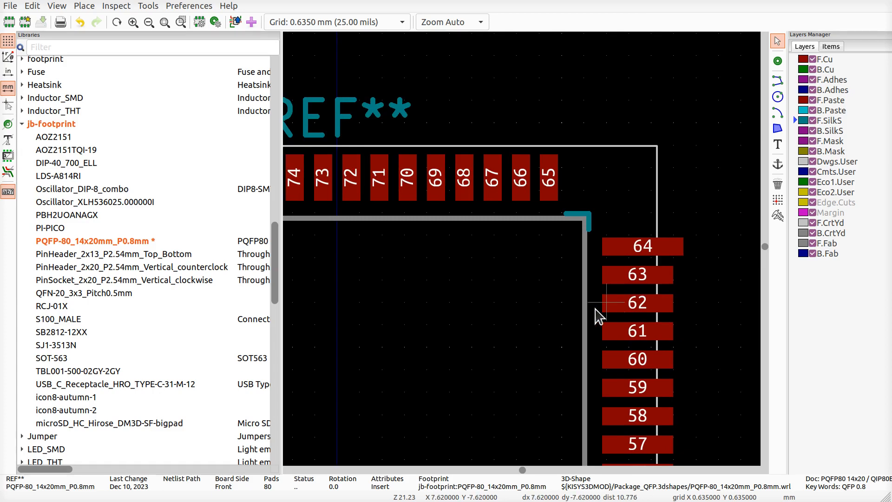
pyautogui.scroll(-3, 524, 255)
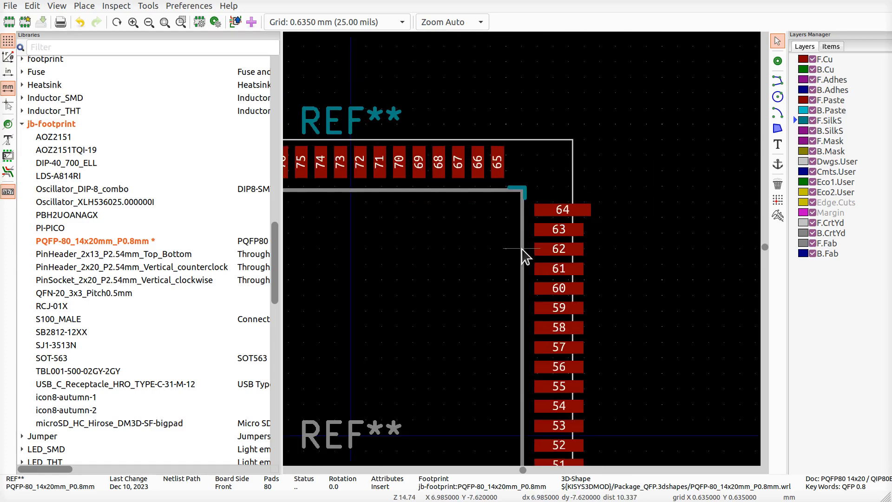
pyautogui.moveTo(424, 279); pyautogui.dragTo(552, 279, button='middle')
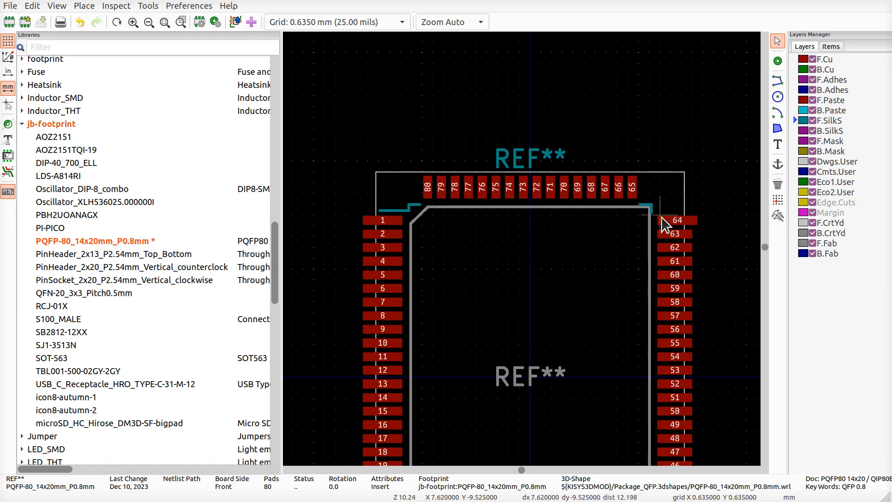
pyautogui.doubleClick(669, 227)
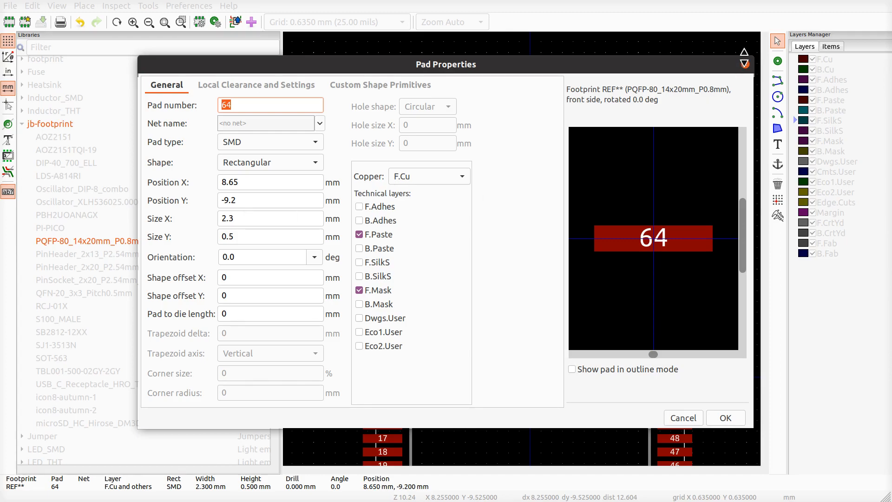
pyautogui.click(746, 64)
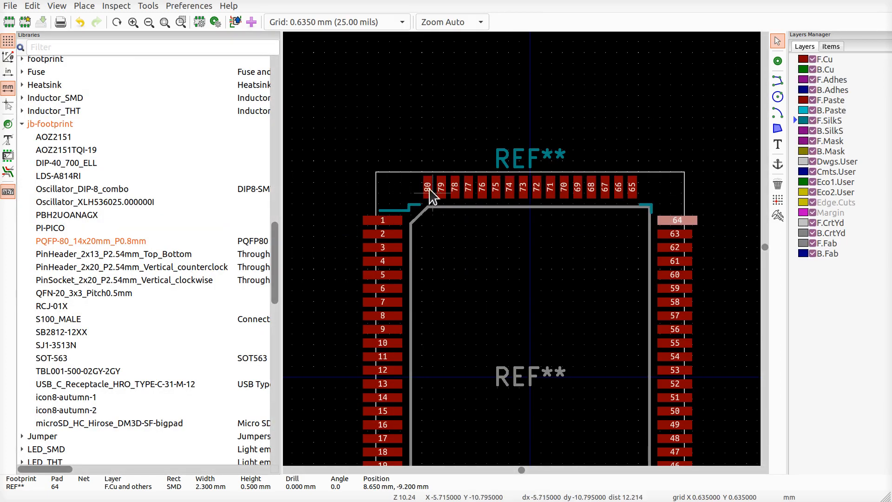
pyautogui.doubleClick(429, 187)
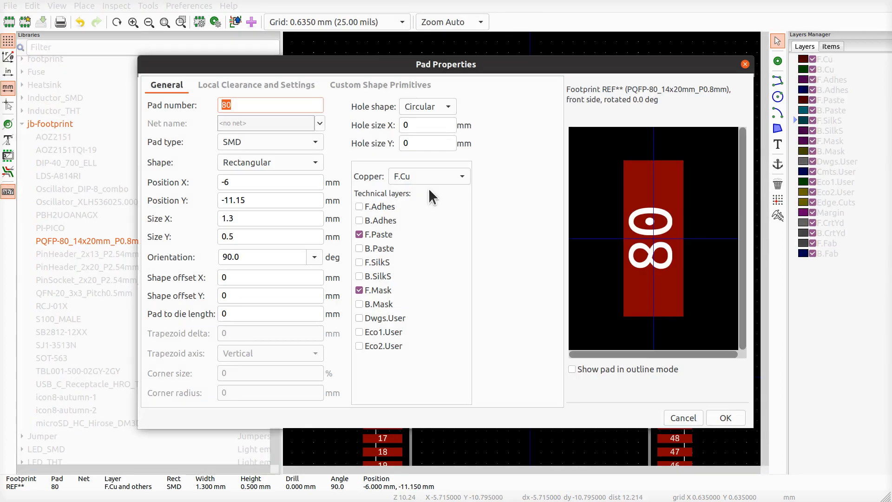
pyautogui.click(251, 219)
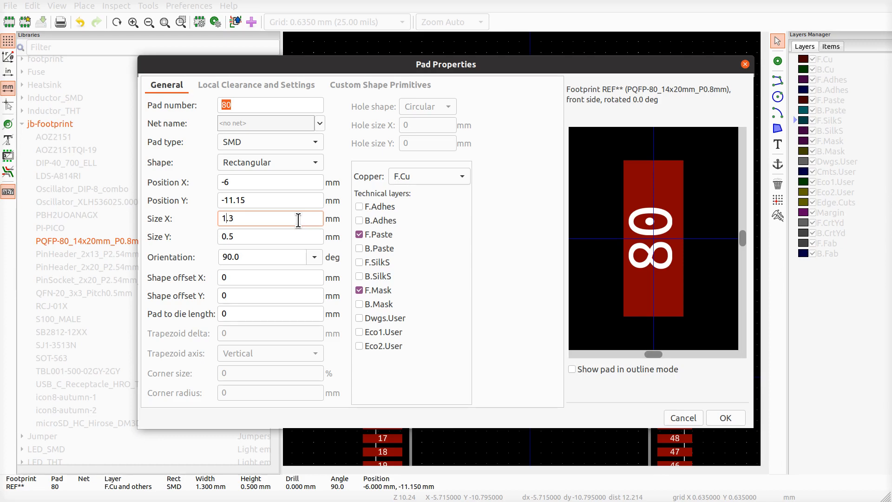
pyautogui.press('BackSpace')
pyautogui.write('2')
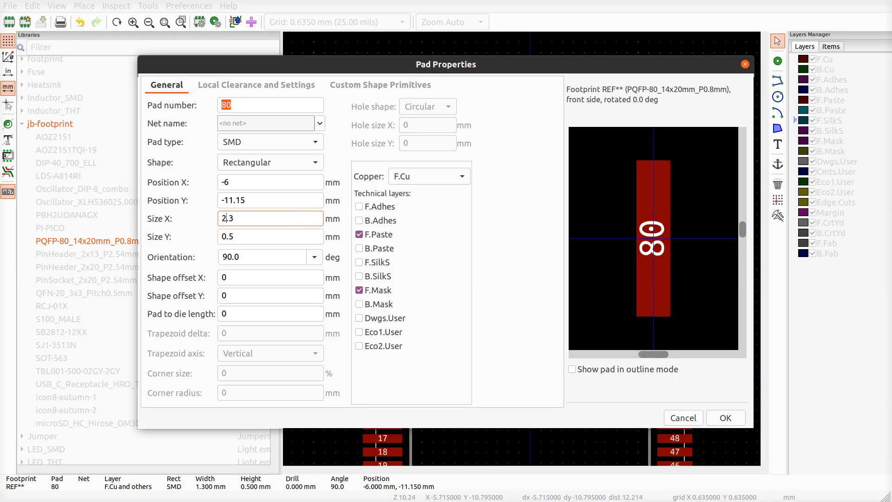
pyautogui.click(261, 181)
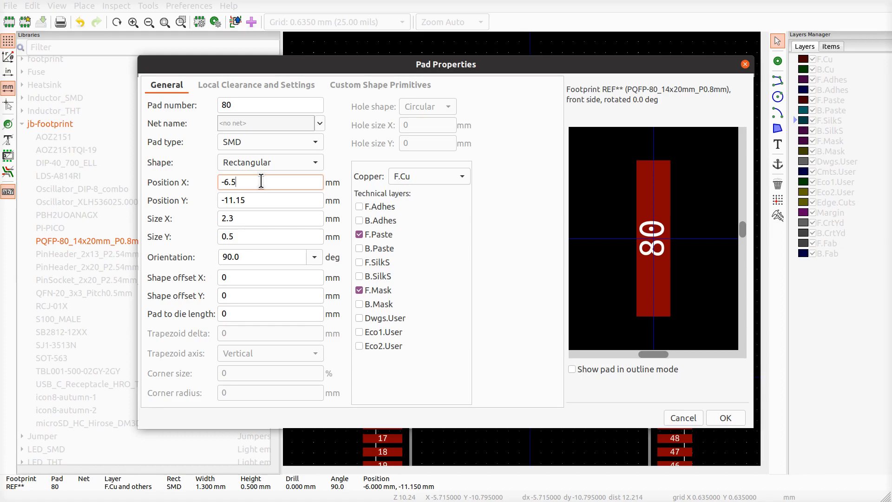
pyautogui.click(725, 419)
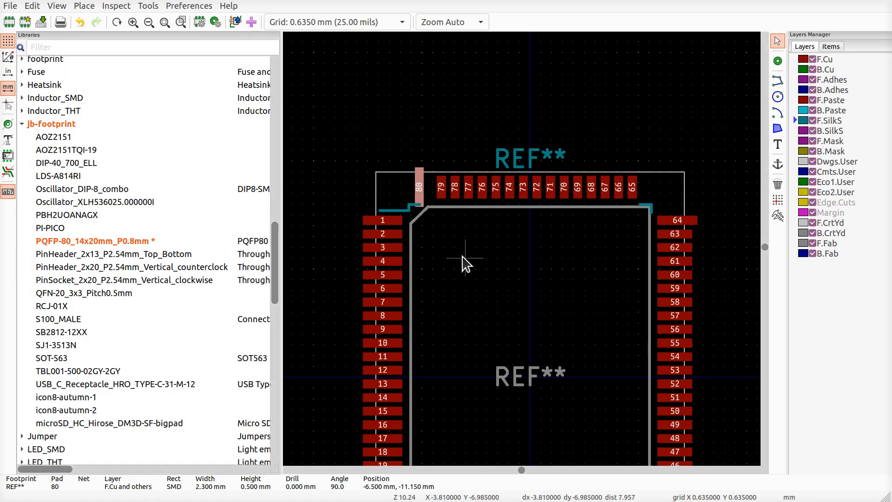
pyautogui.hotkey('ctrl', 'z')
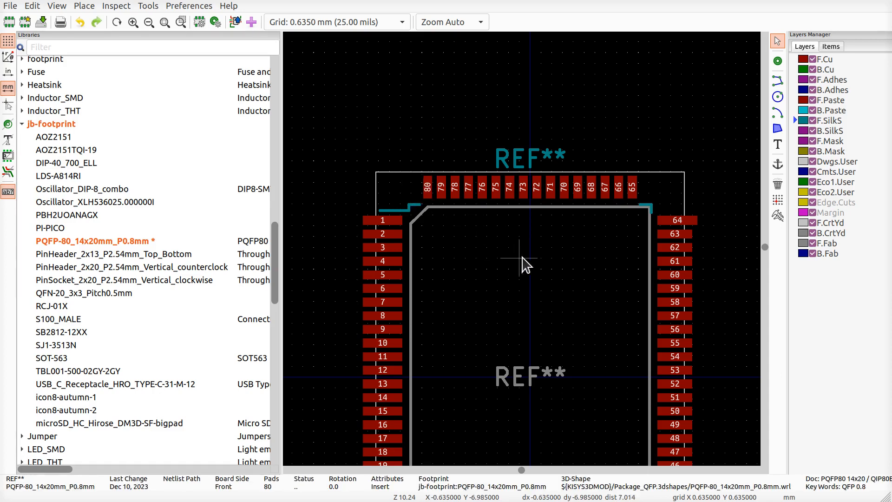
# - Set pad 80's Size X to 2.3 mm and add 0.5 mm to its Position Y, giving -10.65 mm
pyautogui.doubleClick(427, 185)
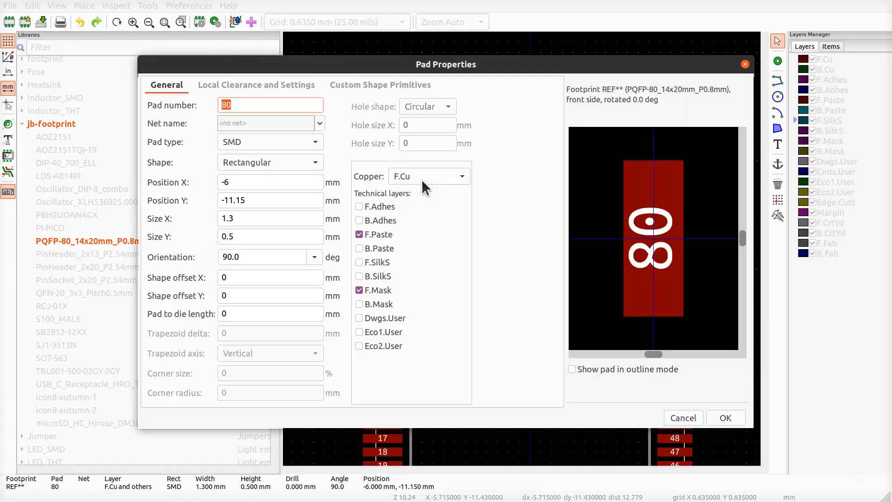
pyautogui.click(255, 222)
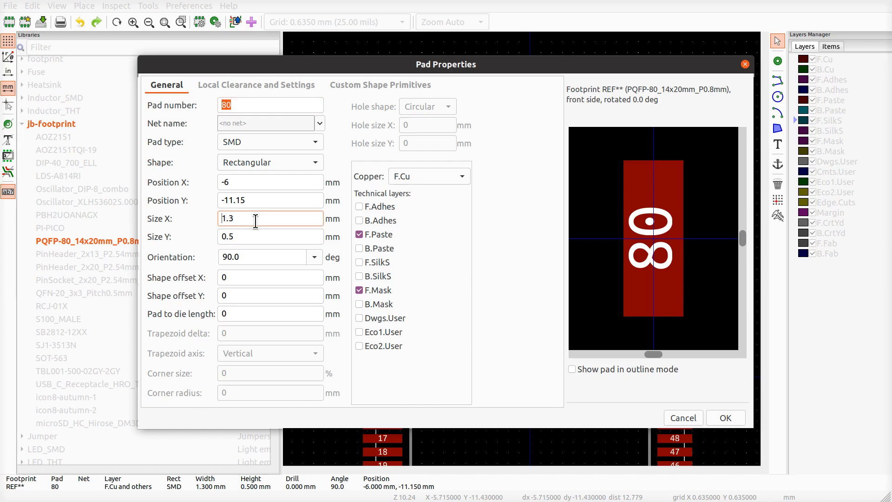
pyautogui.write('2')
pyautogui.press('Delete')
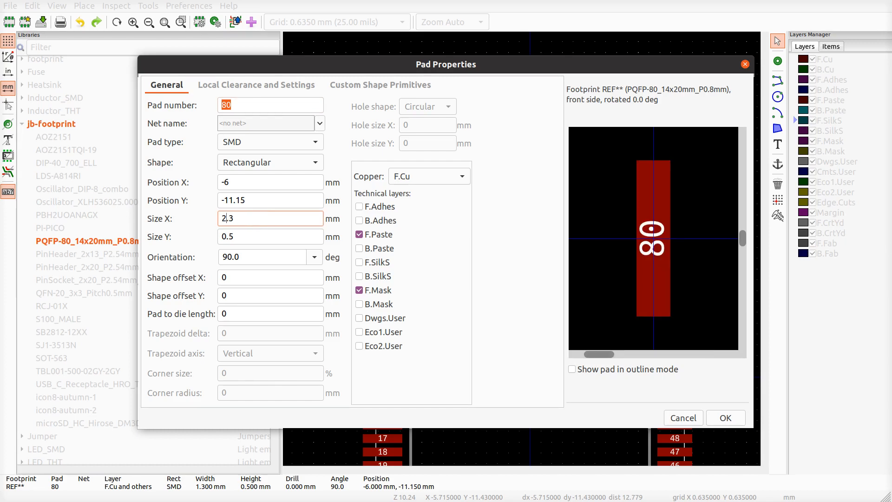
pyautogui.click(262, 201)
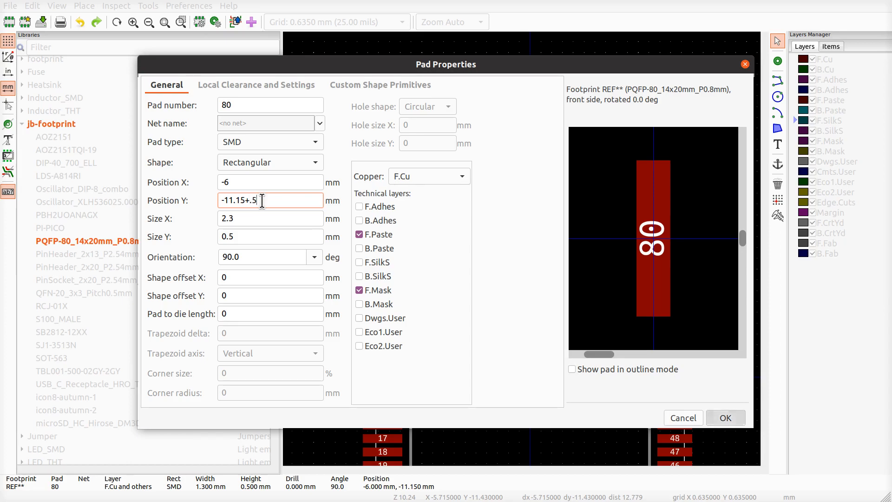
pyautogui.press('Return')
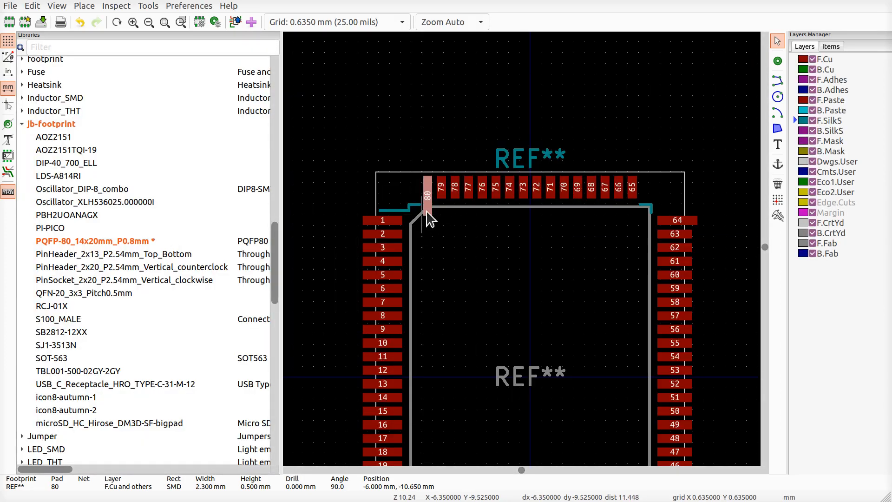
# - Subtract 1 mm from pad 80's Position Y, giving -11.65 mm, and compare its inner edge with pad 79
pyautogui.doubleClick(426, 210)
pyautogui.click(277, 200)
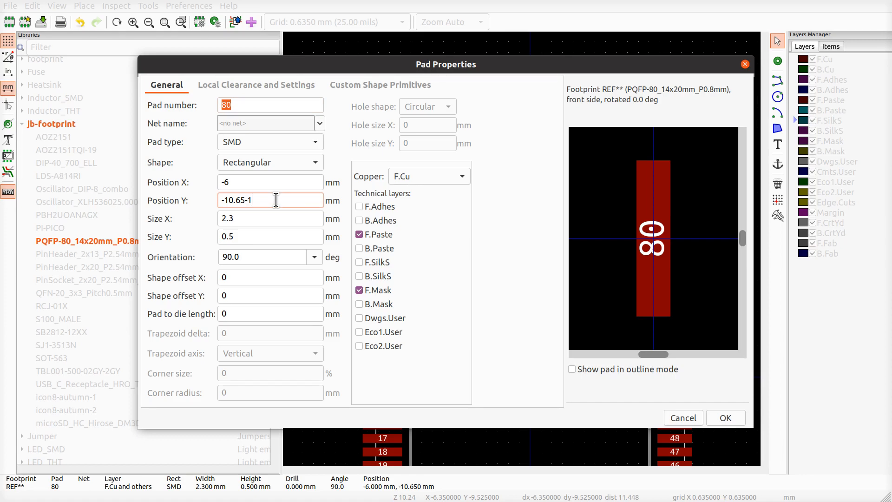
pyautogui.press('Return')
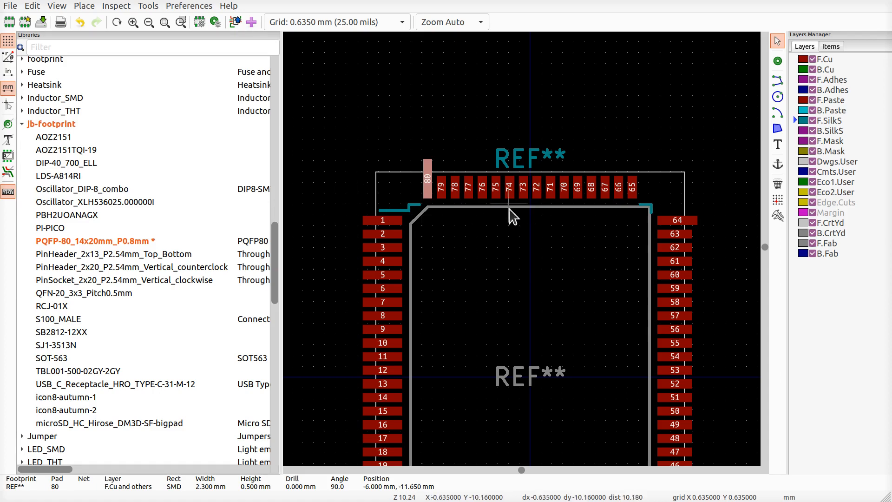
pyautogui.click(444, 135)
pyautogui.scroll(5, 421, 211)
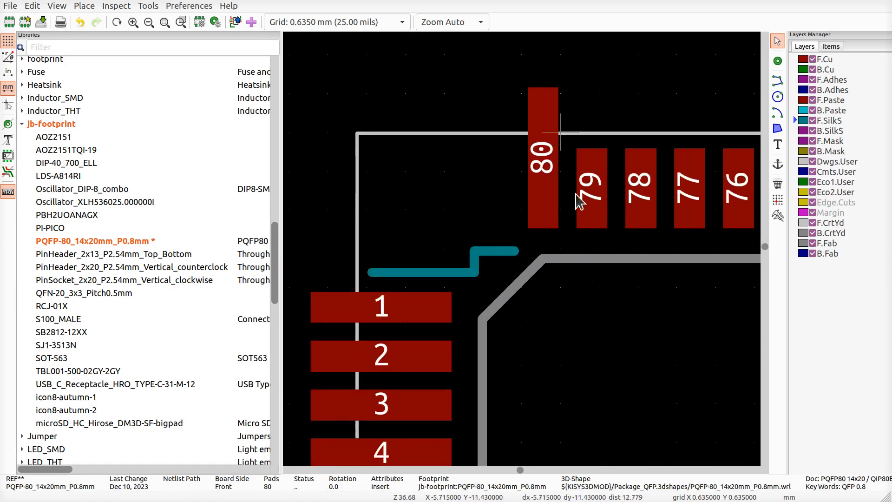
# - Set pad 25's Size X to 2.3 mm and add 0.5 mm to its Position Y of 11.15 mm
pyautogui.scroll(-3, 507, 246)
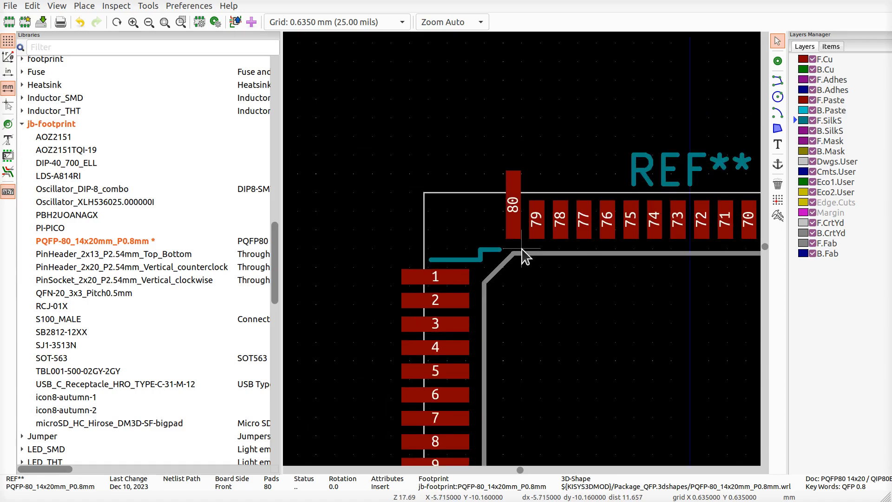
pyautogui.moveTo(559, 306); pyautogui.dragTo(492, 221, button='middle')
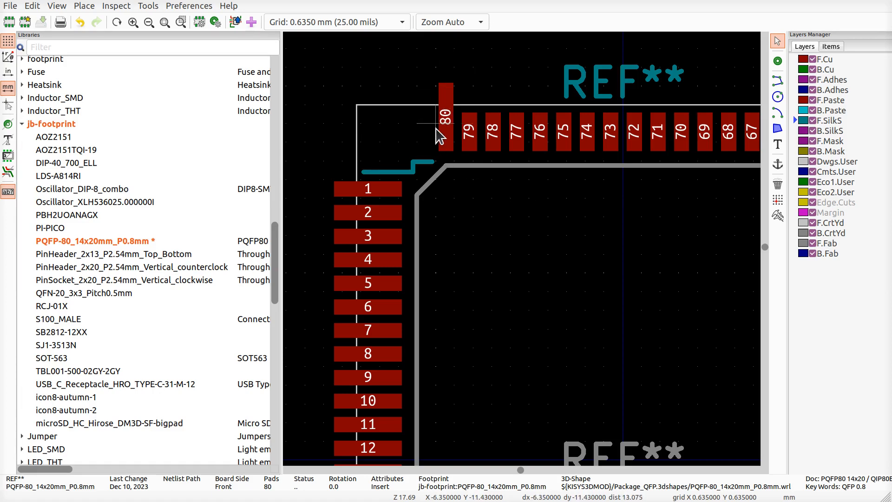
pyautogui.scroll(-3, 455, 186)
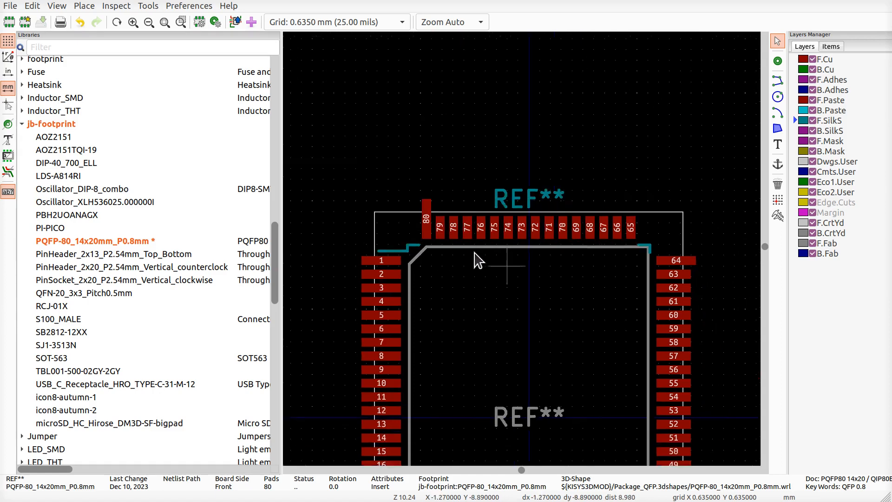
pyautogui.moveTo(479, 261); pyautogui.dragTo(410, 236, button='middle')
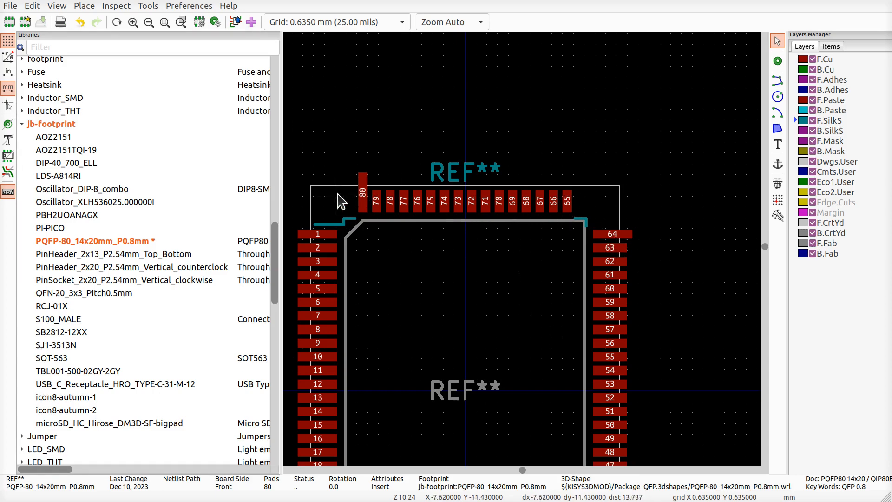
pyautogui.moveTo(546, 350); pyautogui.dragTo(630, 167, button='middle')
pyautogui.moveTo(586, 381); pyautogui.dragTo(583, 316, button='middle')
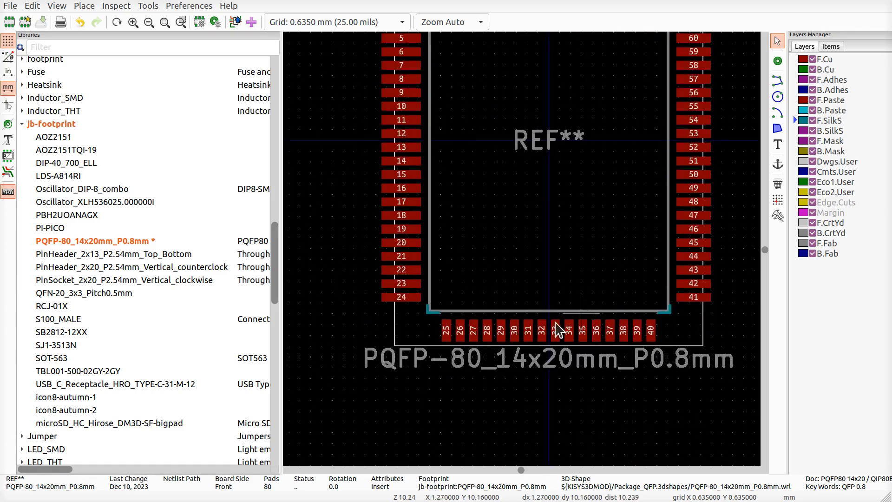
pyautogui.doubleClick(446, 334)
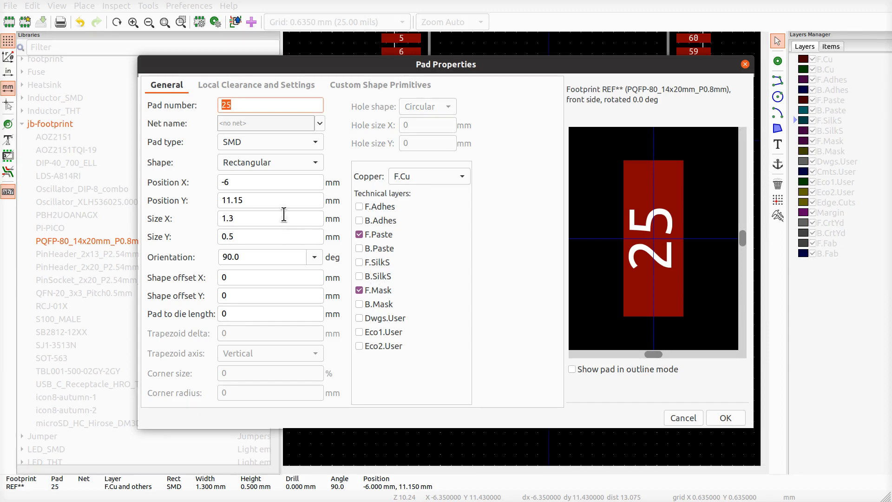
pyautogui.click(254, 215)
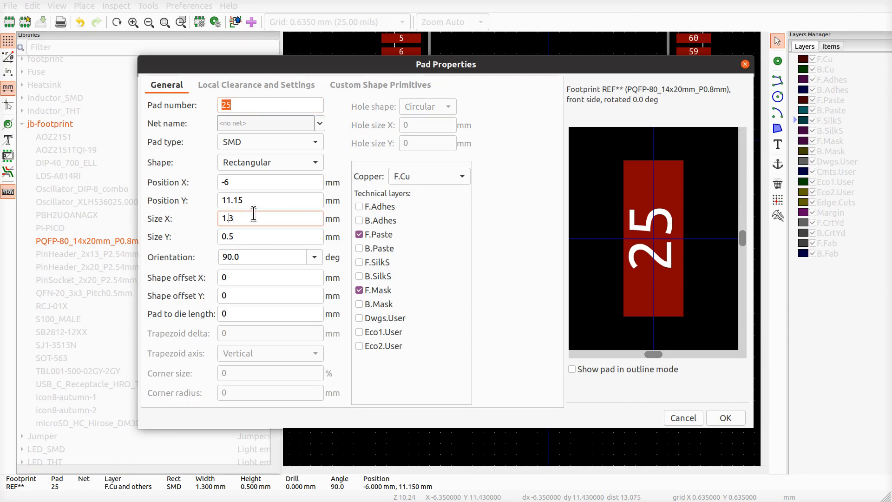
pyautogui.write('2')
pyautogui.press('Delete')
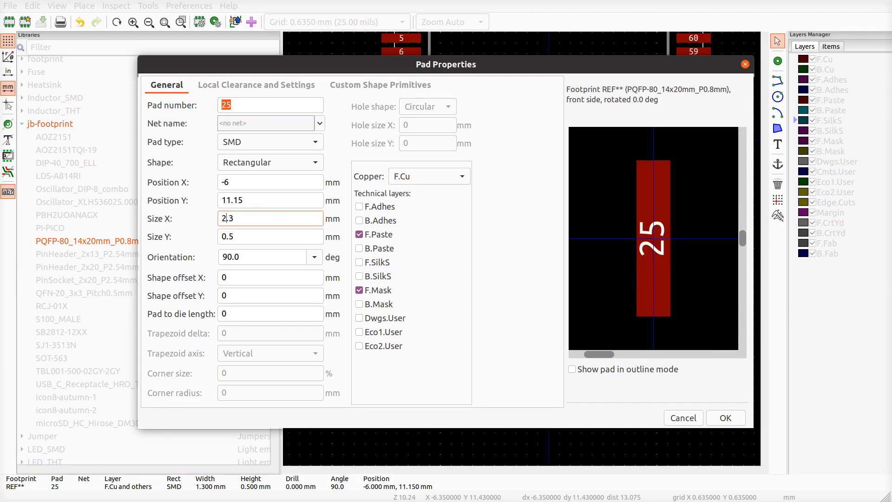
pyautogui.click(273, 200)
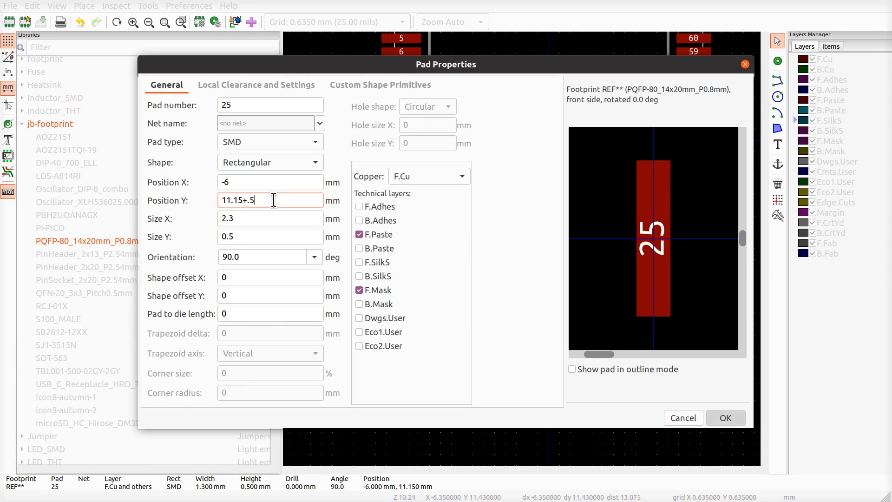
pyautogui.press('Return')
pyautogui.click(487, 437)
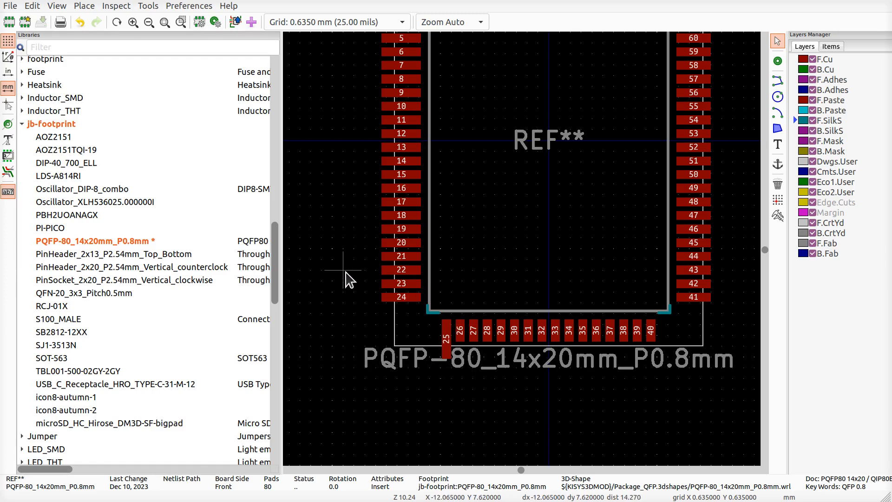
# - Load the PI-PICO footprint in place of the edited one and save the jb-footprint library
pyautogui.moveTo(520, 192); pyautogui.dragTo(464, 309, button='middle')
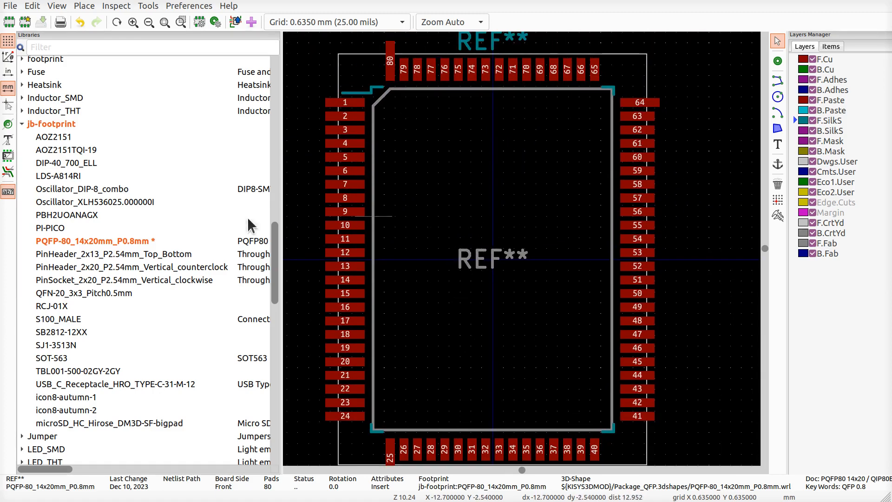
pyautogui.click(75, 227)
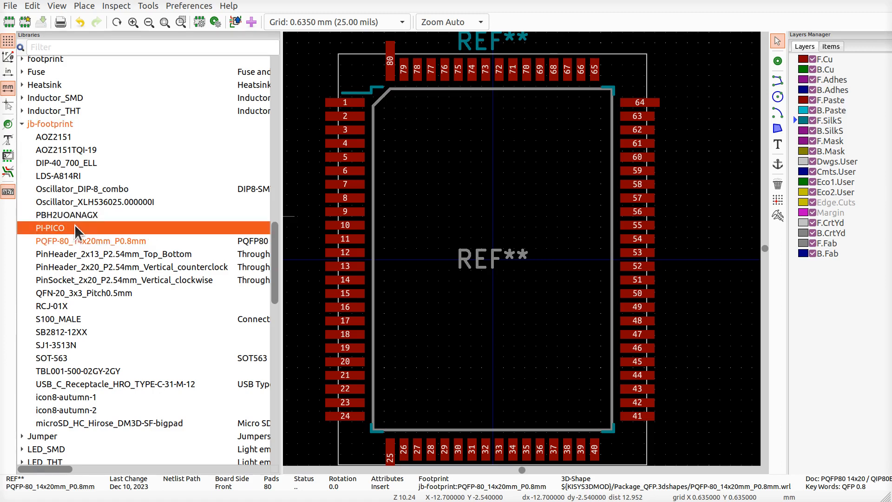
pyautogui.doubleClick(60, 226)
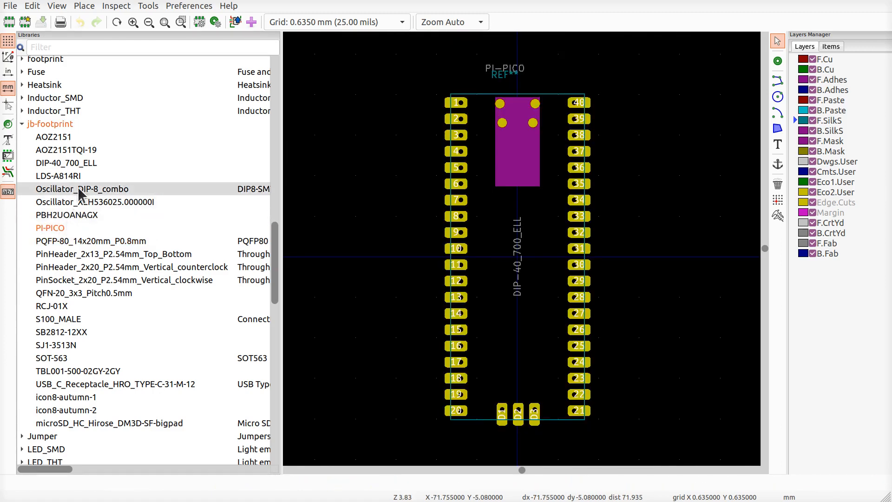
pyautogui.rightClick(53, 125)
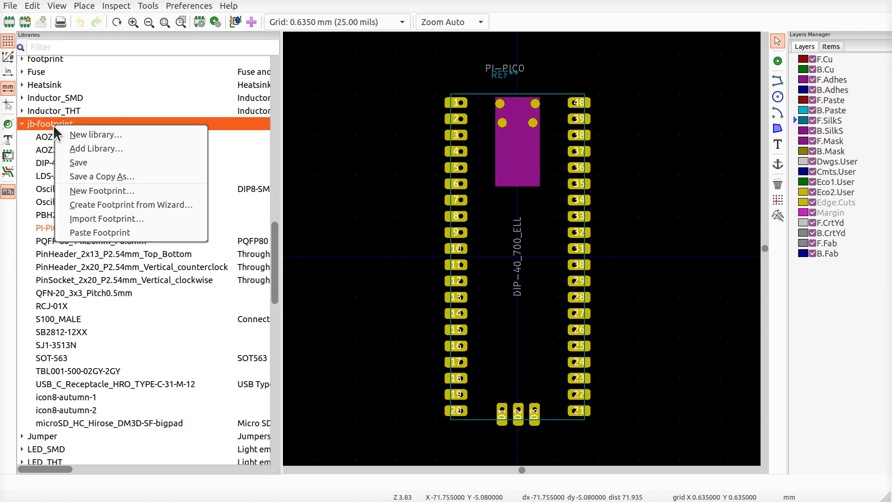
pyautogui.click(101, 160)
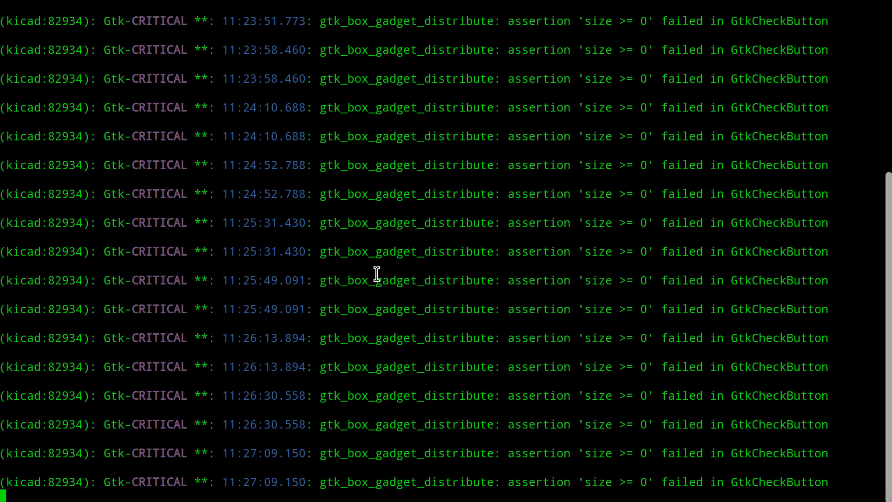
# - Switch to the terminal, clear it and list the jb-footprint.pretty directory with ll
pyautogui.write('clear')
pyautogui.press('Return')
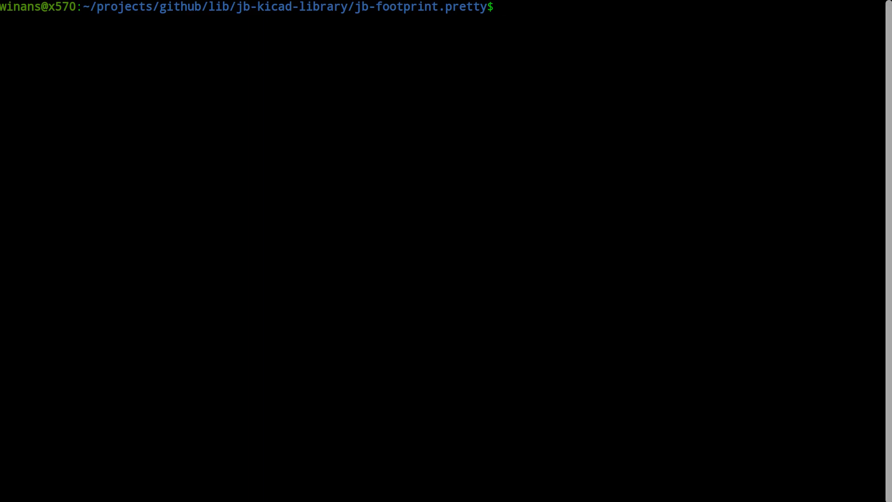
pyautogui.write('ll')
pyautogui.press('Return')
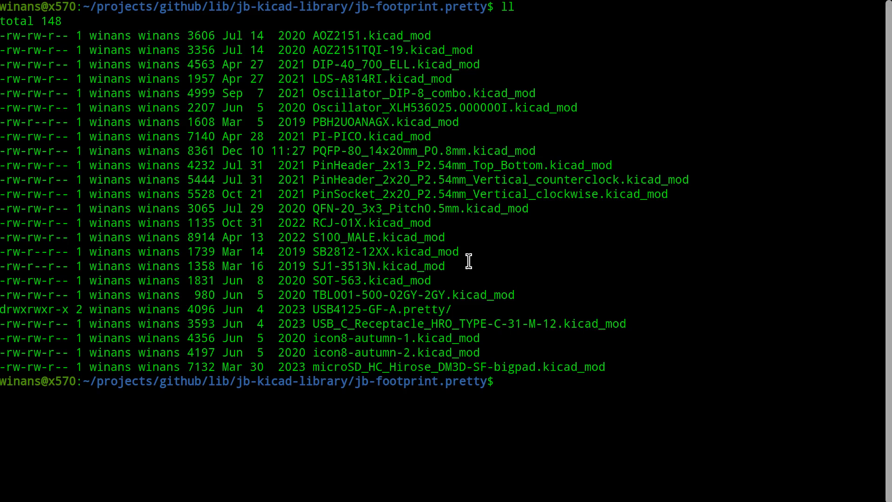
# - Open PQFP-80_14x20mm_P0.8mm.kicad_mod in vi and review its pad definitions through the end of the file
pyautogui.doubleClick(376, 151)
pyautogui.hotkey('ctrl', 'c')
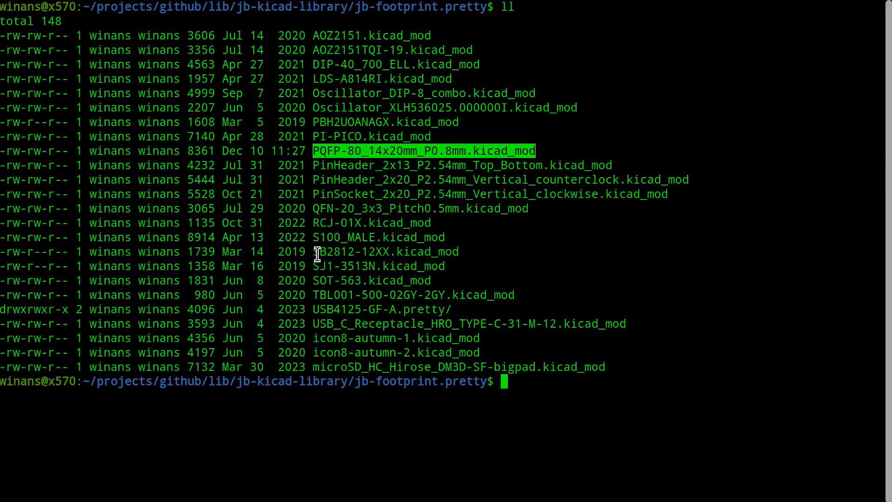
pyautogui.write('vi')
pyautogui.middleClick(476, 177)
pyautogui.press('Return')
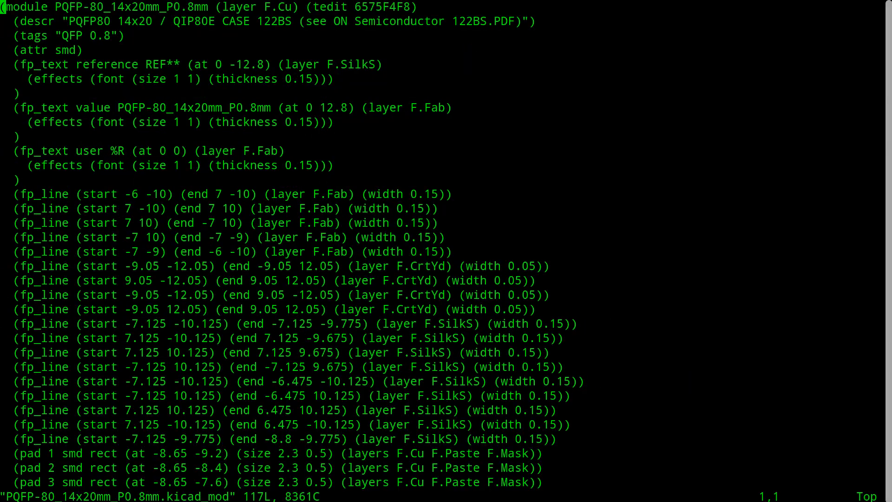
pyautogui.hotkey('ctrl', 'd')
pyautogui.hotkey('ctrl', 'd')
pyautogui.hotkey('ctrl', 'd')
pyautogui.hotkey('ctrl', 'd')
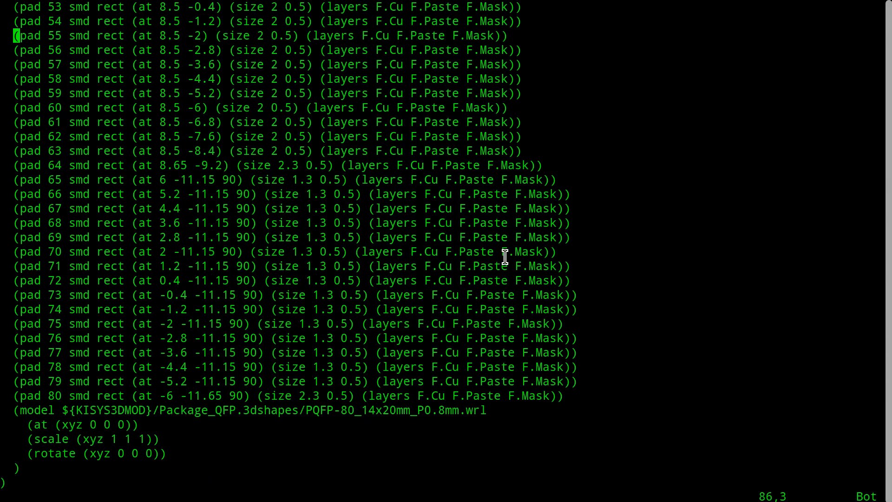
# - Switch to the 2067-Z8S180 board layout in Pcbnew and locate the U1 footprint
pyautogui.press('super')
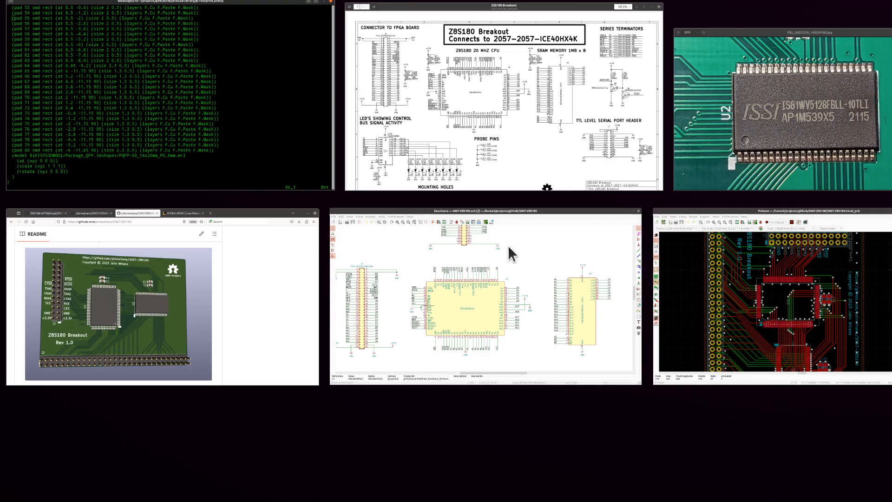
pyautogui.click(827, 320)
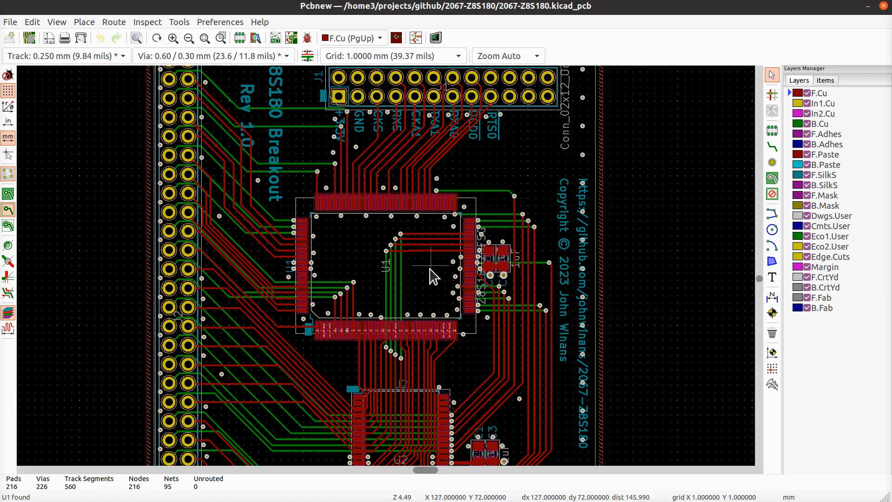
pyautogui.scroll(1, 428, 275)
pyautogui.scroll(5, 389, 274)
pyautogui.scroll(-3, 388, 273)
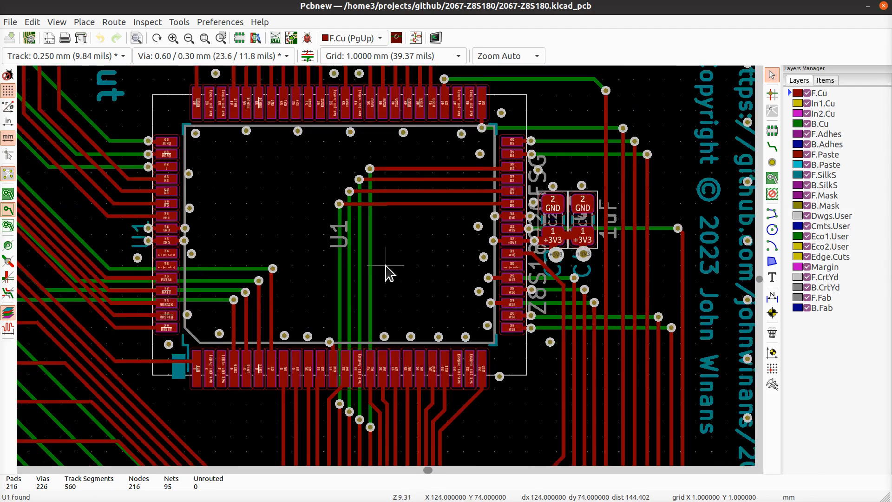
pyautogui.moveTo(324, 263); pyautogui.dragTo(398, 285, button='middle')
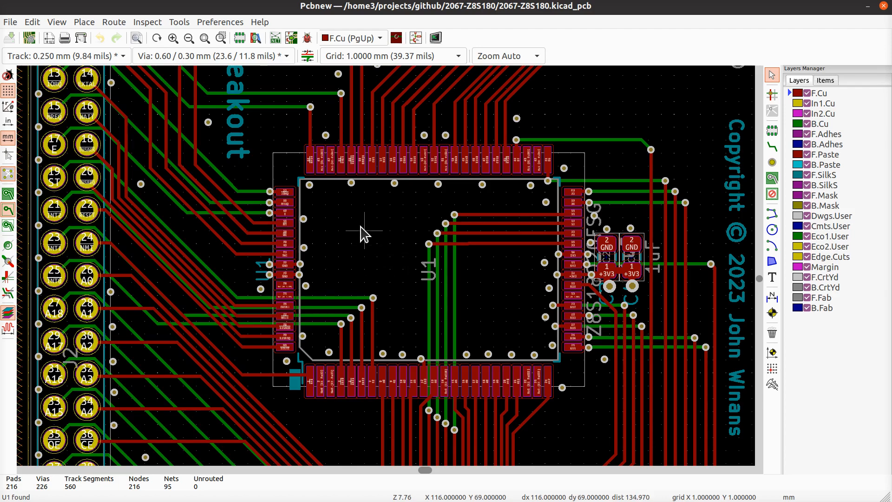
pyautogui.scroll(1, 367, 237)
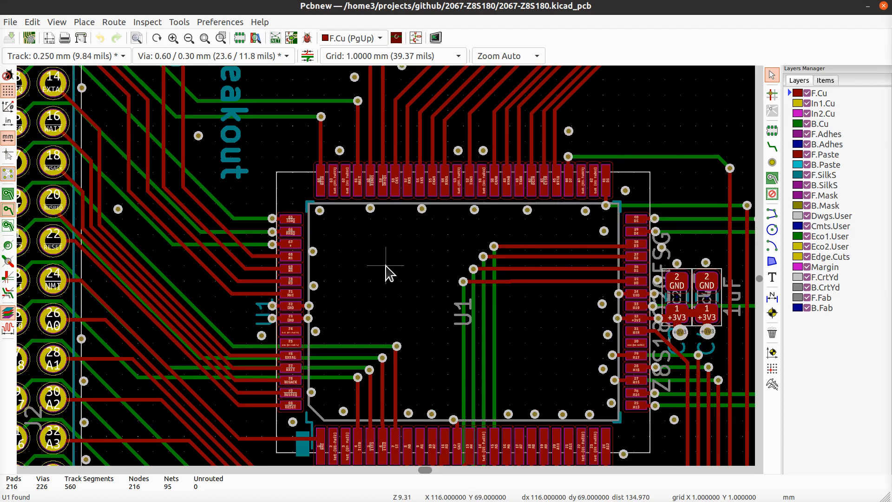
pyautogui.moveTo(396, 309); pyautogui.dragTo(354, 255, button='middle')
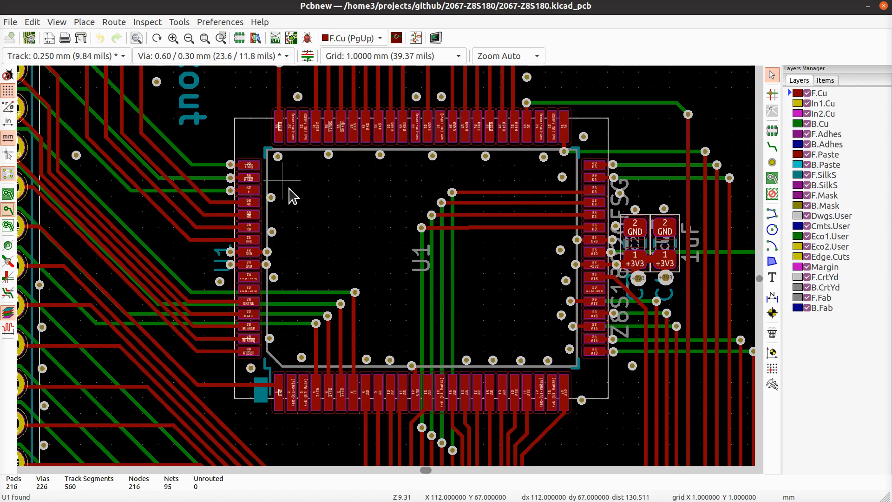
# - Update only the selected U1 footprint from the library, leaving the text reset and removal options off
pyautogui.rightClick(292, 194)
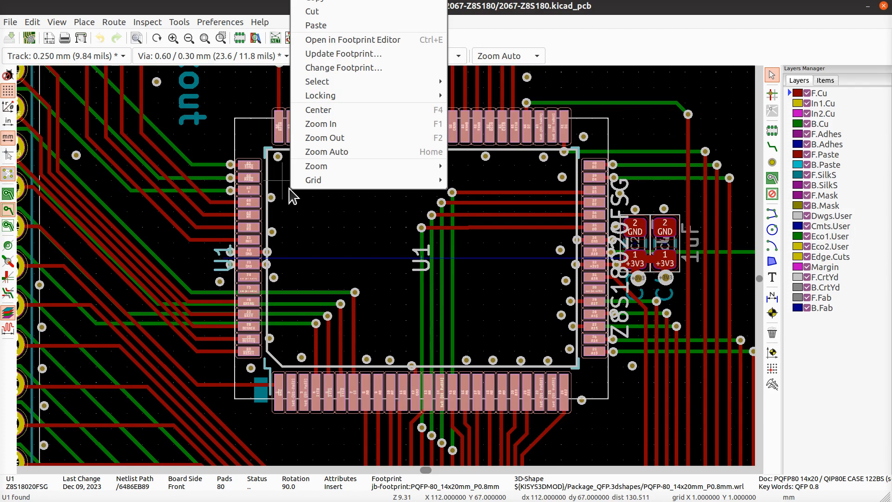
pyautogui.click(346, 248)
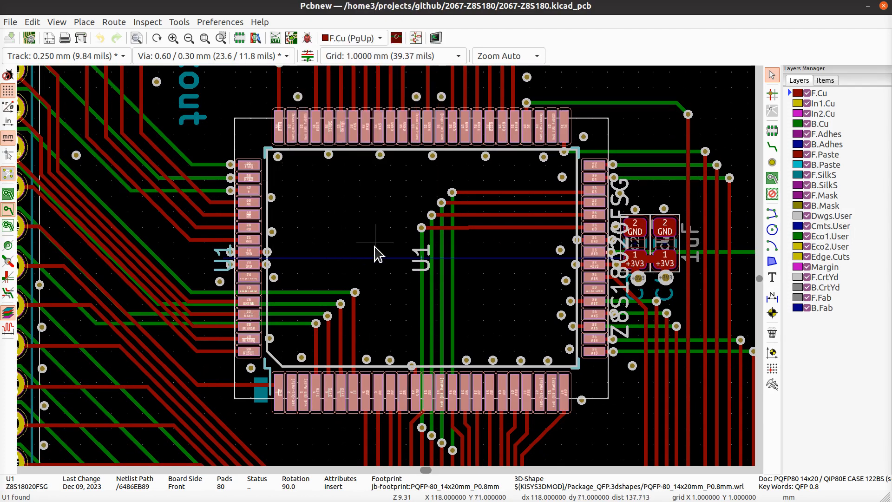
pyautogui.rightClick(315, 217)
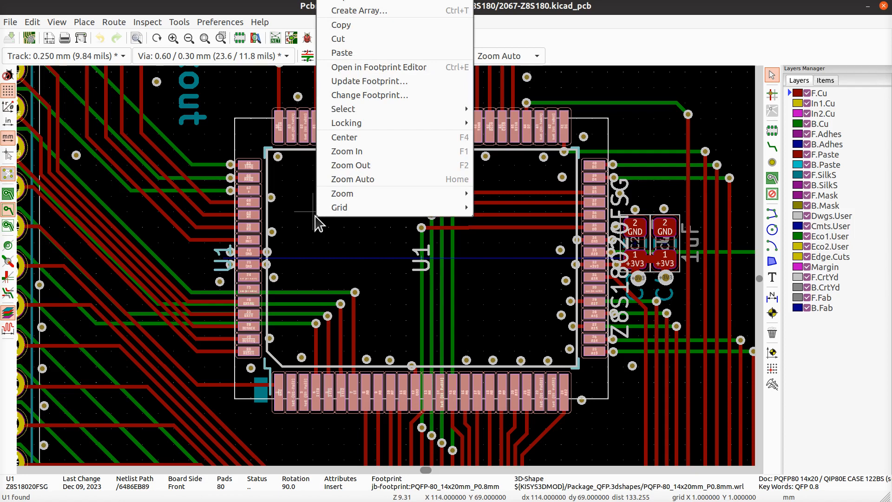
pyautogui.click(362, 81)
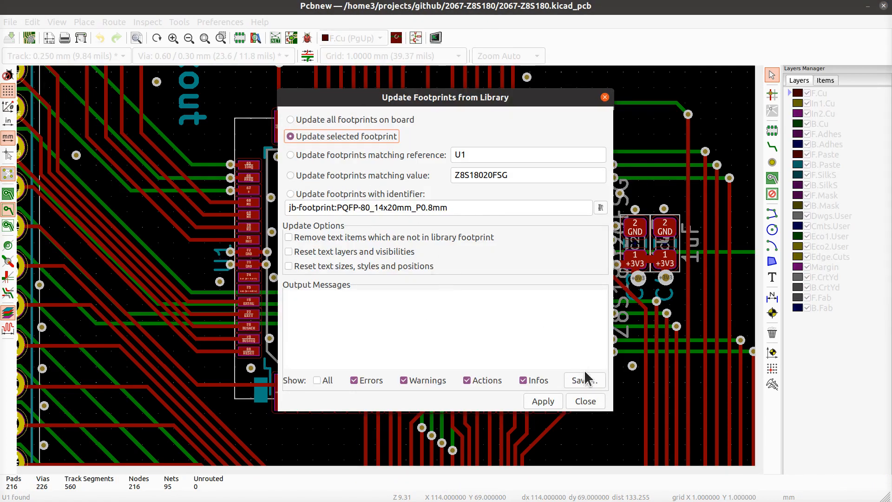
pyautogui.click(545, 401)
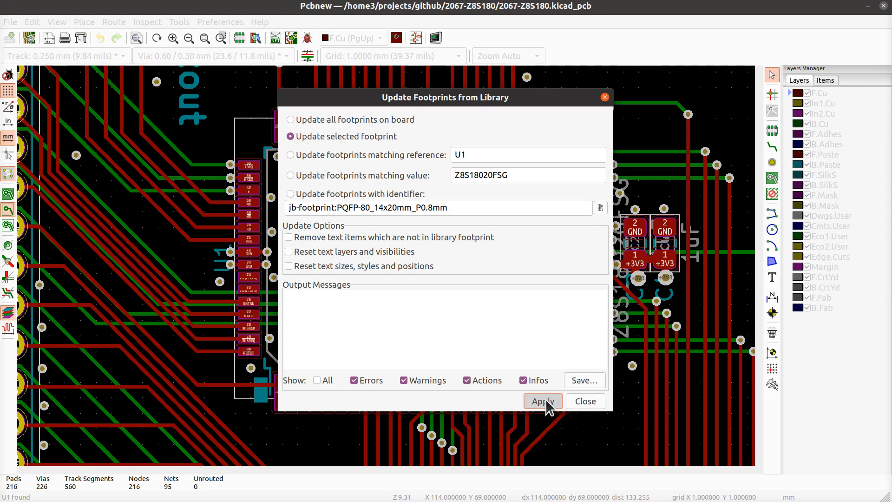
pyautogui.click(592, 400)
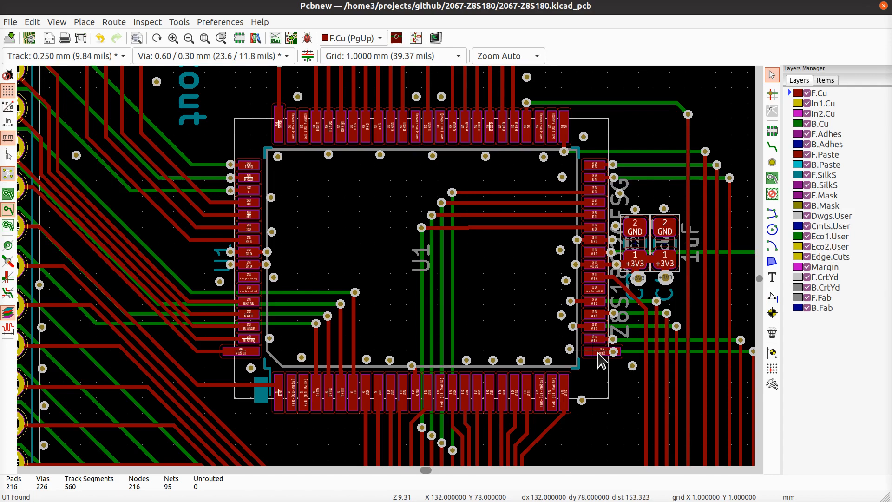
# - Inspect U1's pad 25 against its neighbouring pads, vias and tracks along the row up to pad 40
pyautogui.scroll(5, 599, 360)
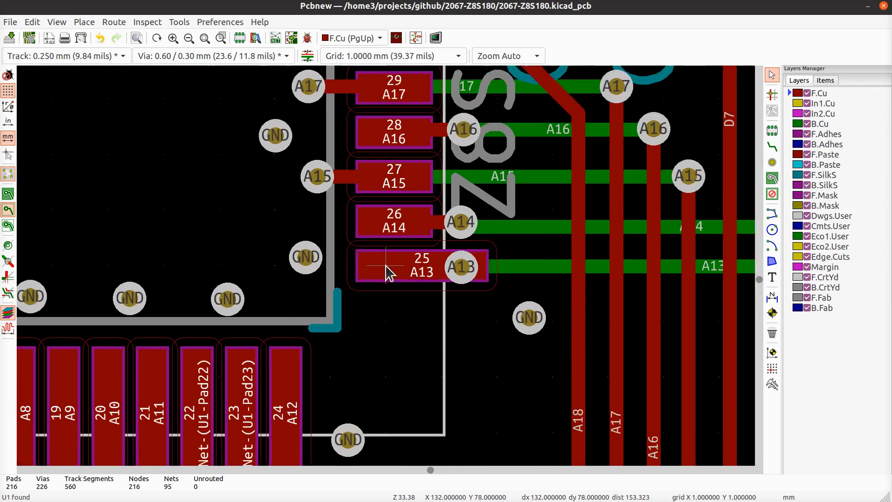
pyautogui.scroll(-3, 390, 307)
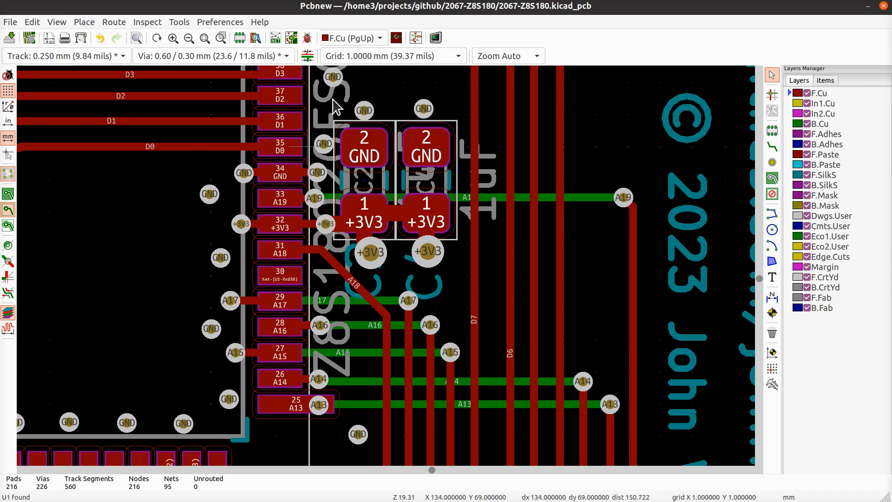
pyautogui.moveTo(311, 73); pyautogui.dragTo(343, 236, button='middle')
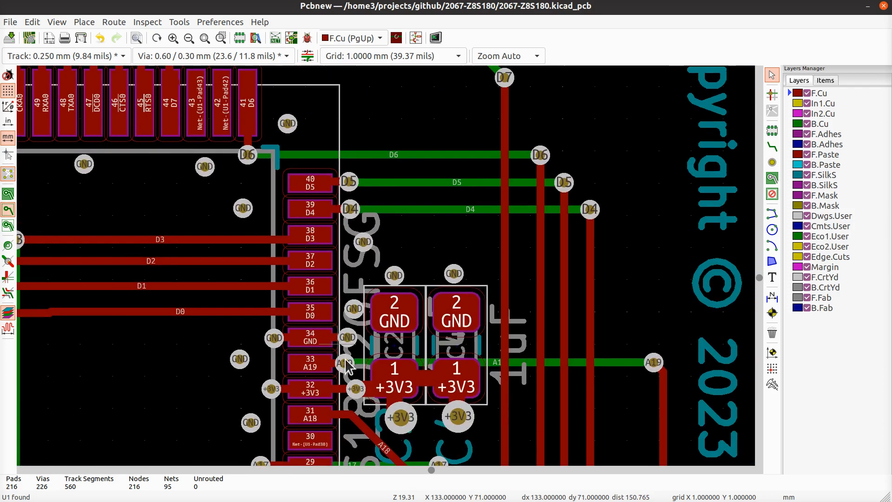
# - Inspect U1's pads on the board from pad 40 down to pad 25, and around the whole footprint
pyautogui.moveTo(368, 395); pyautogui.dragTo(343, 207, button='middle')
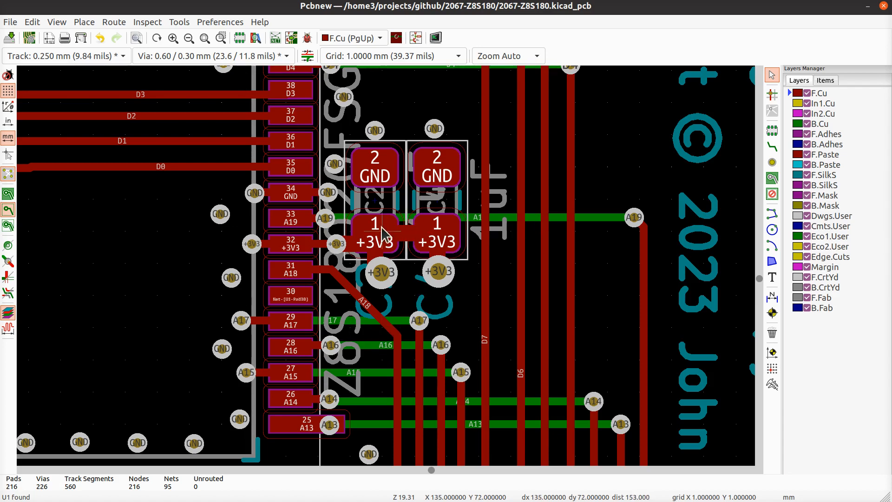
pyautogui.scroll(-2, 344, 349)
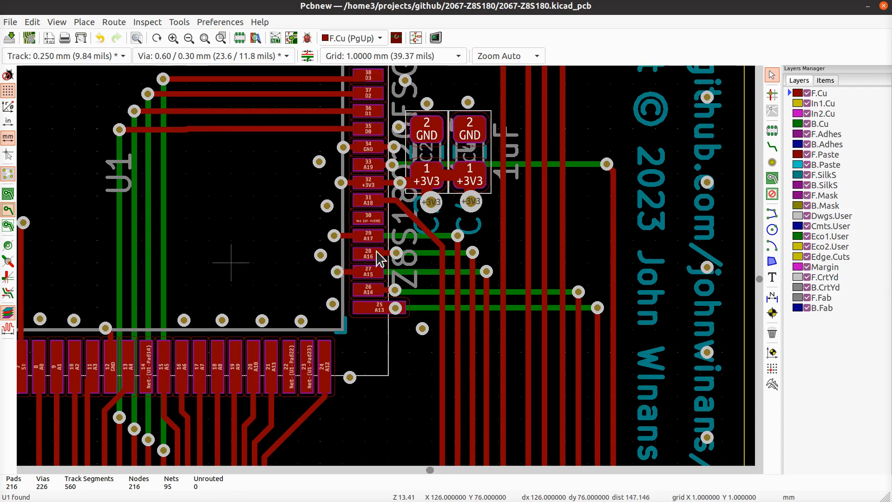
pyautogui.moveTo(377, 251); pyautogui.dragTo(501, 286, button='middle')
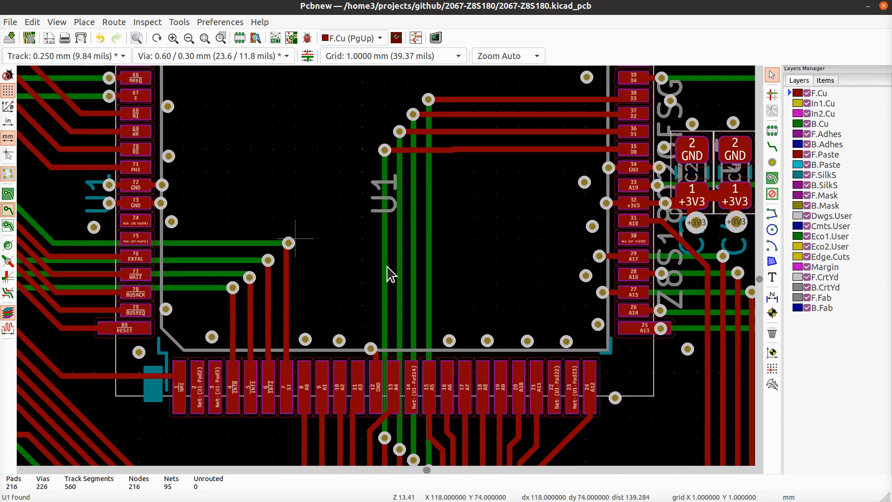
pyautogui.scroll(-1, 441, 274)
pyautogui.scroll(-1, 400, 269)
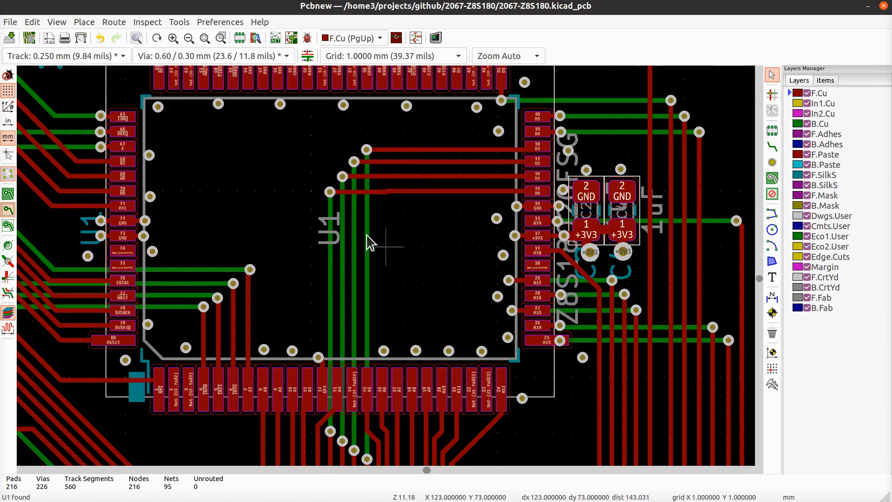
pyautogui.moveTo(357, 240); pyautogui.dragTo(377, 277, button='middle')
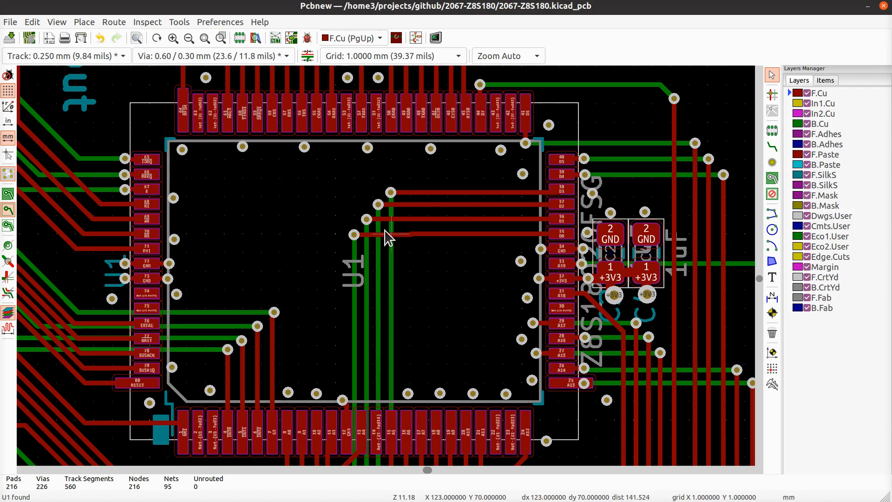
# - Switch to the footprint file in vi and review the pad position and size definitions back from pad 80 to pad 1
pyautogui.press('super')
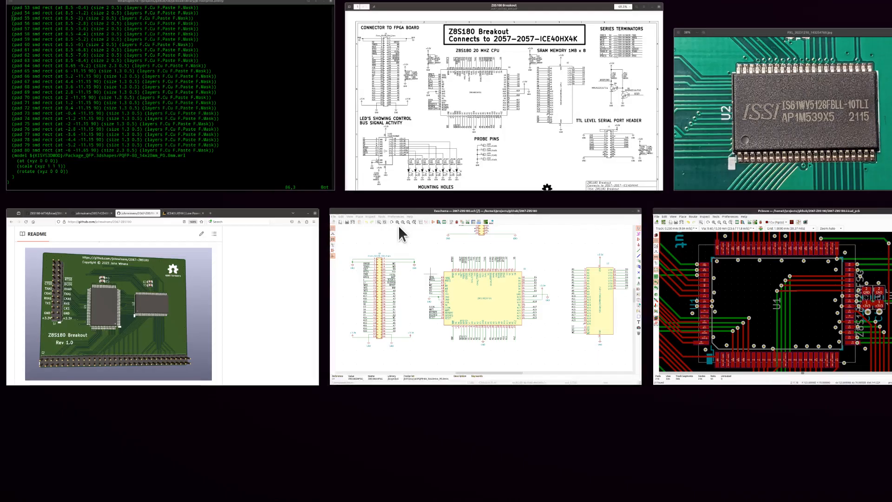
pyautogui.click(253, 68)
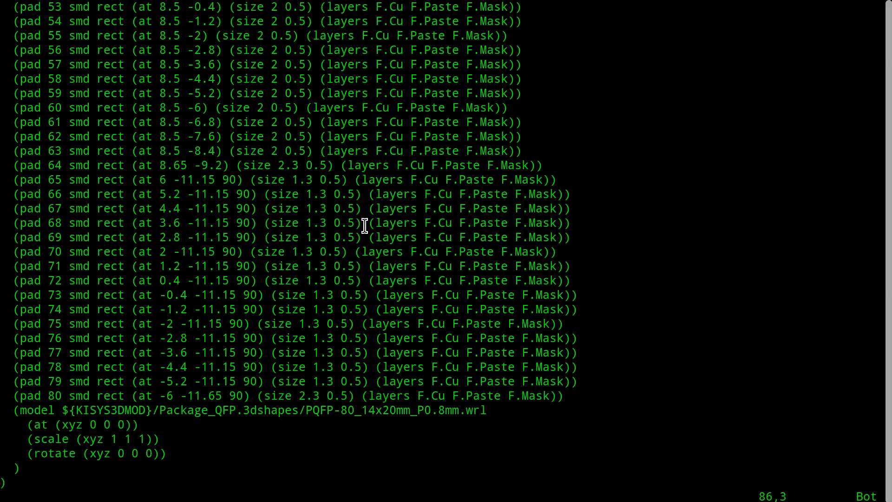
pyautogui.hotkey('ctrl', 'u')
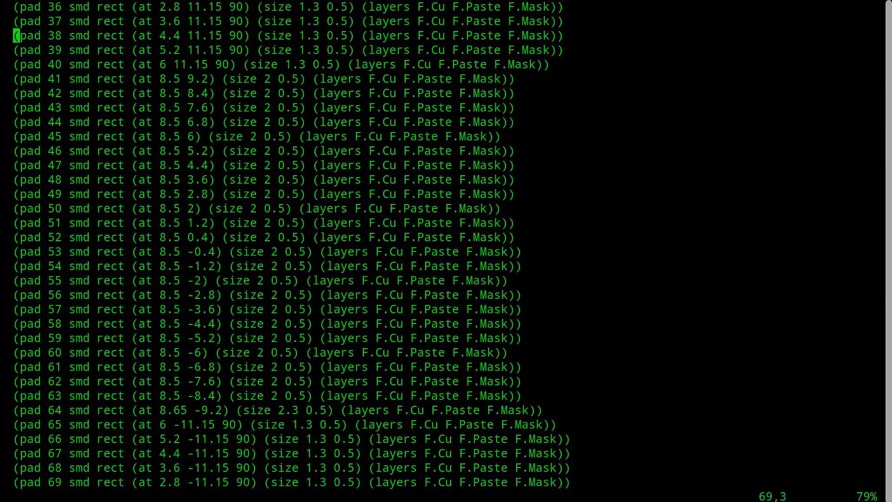
pyautogui.hotkey('ctrl', 'u')
pyautogui.hotkey('ctrl', 'u')
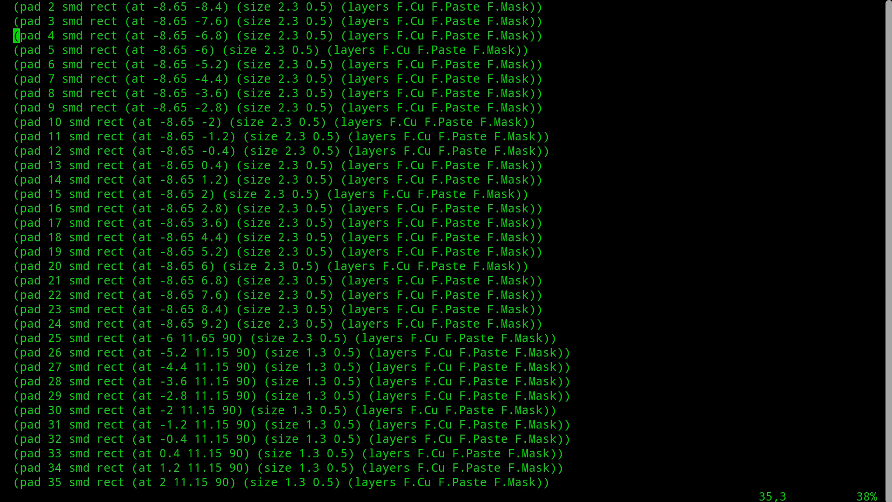
pyautogui.hotkey('ctrl', 'u')
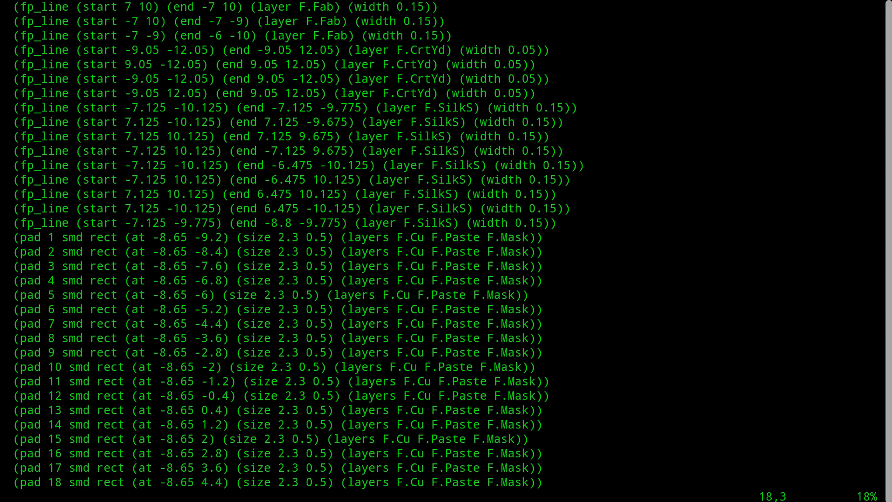
pyautogui.hotkey('ctrl', 'e')
pyautogui.hotkey('ctrl', 'e')
pyautogui.hotkey('ctrl', 'e')
pyautogui.hotkey('ctrl', 'e')
pyautogui.hotkey('ctrl', 'e')
pyautogui.hotkey('ctrl', 'e')
pyautogui.hotkey('ctrl', 'e')
pyautogui.hotkey('ctrl', 'e')
pyautogui.hotkey('ctrl', 'e')
pyautogui.hotkey('ctrl', 'e')
pyautogui.hotkey('ctrl', 'e')
pyautogui.hotkey('ctrl', 'e')
pyautogui.hotkey('ctrl', 'e')
pyautogui.hotkey('ctrl', 'e')
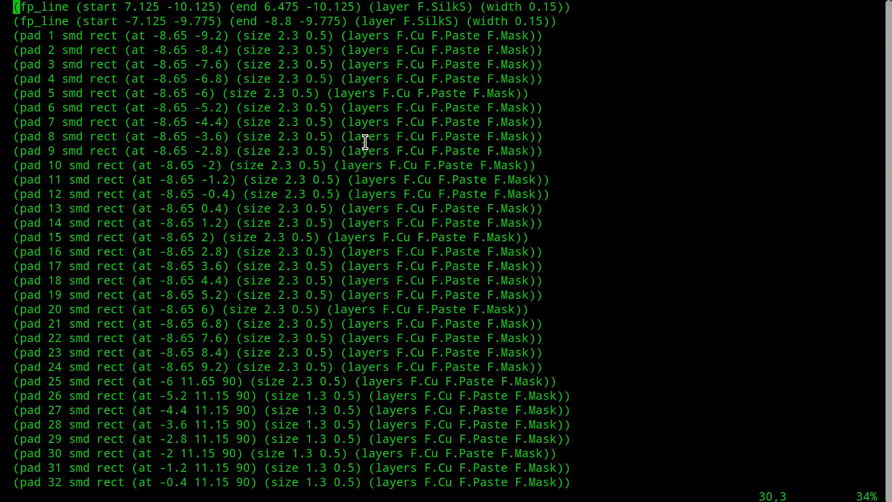
# - Switch to the board layout in Pcbnew and compare the lengths and inner ends of U1's pads 64 through 41
pyautogui.press('super')
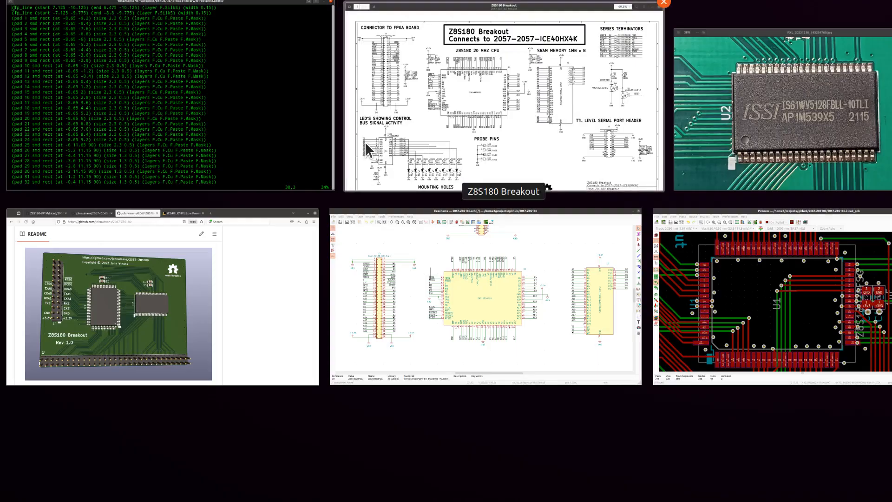
pyautogui.click(729, 326)
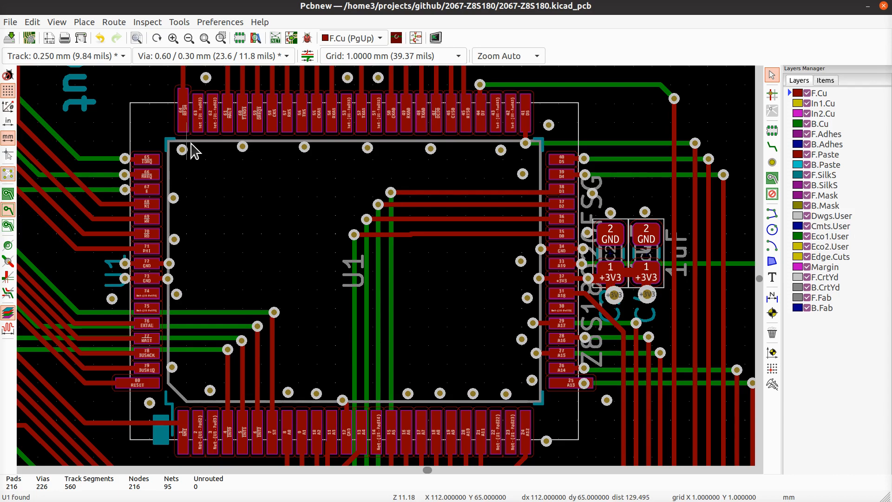
pyautogui.scroll(2, 199, 124)
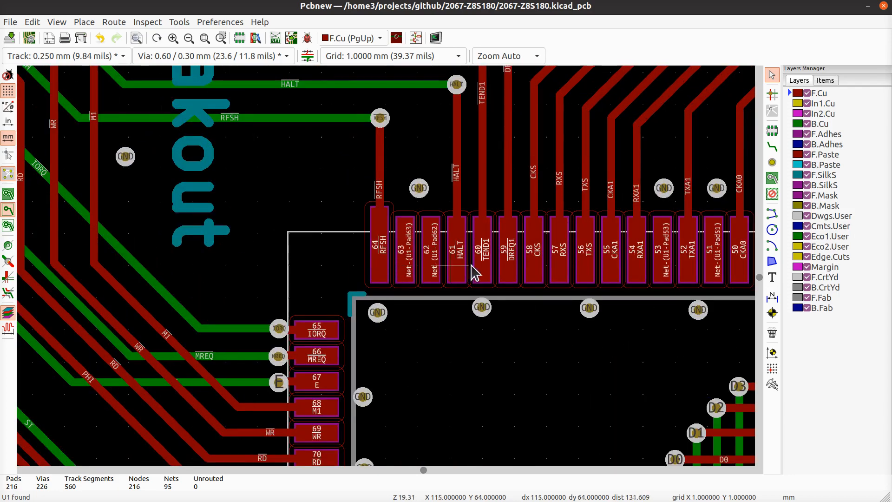
pyautogui.moveTo(474, 273); pyautogui.dragTo(297, 283, button='middle')
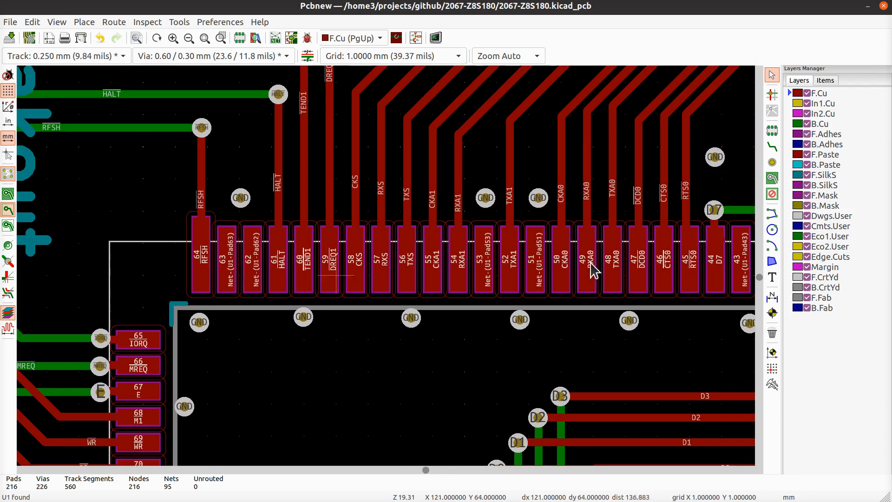
pyautogui.moveTo(591, 265); pyautogui.dragTo(351, 283, button='middle')
pyautogui.scroll(5, 549, 288)
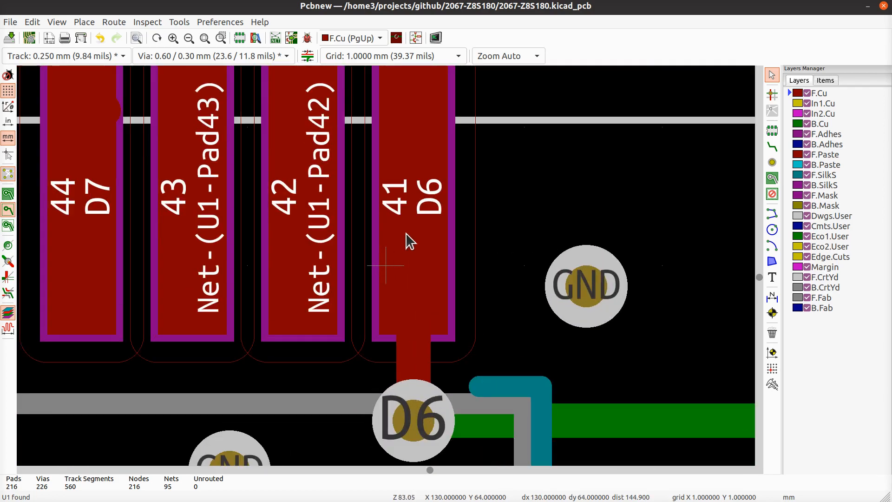
pyautogui.scroll(-6, 408, 238)
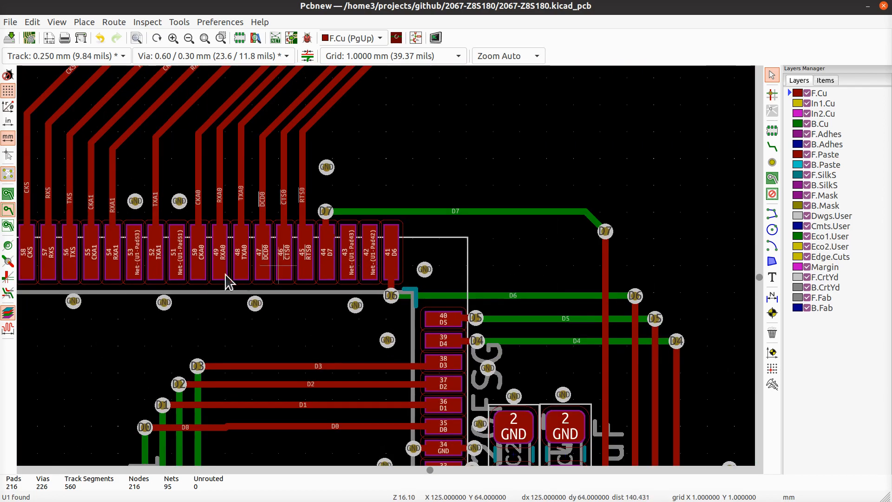
pyautogui.scroll(1, 230, 282)
pyautogui.moveTo(413, 280); pyautogui.dragTo(435, 277, button='middle')
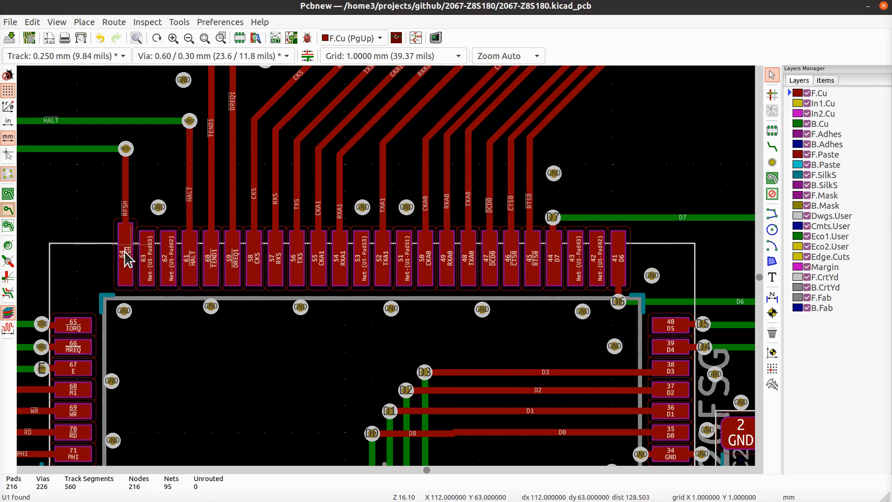
# - Switch to the footprint file in vi and change the X position of pad 63 to 8.65
pyautogui.press('super')
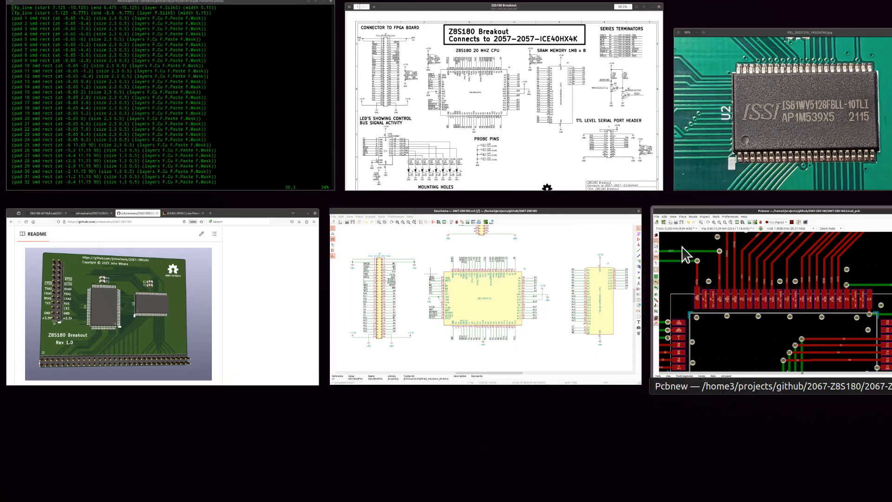
pyautogui.click(182, 126)
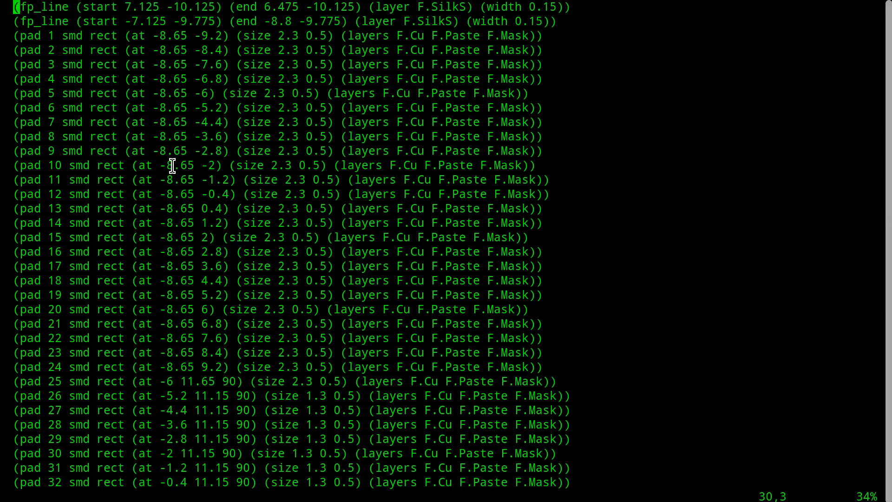
pyautogui.press('j')
pyautogui.press('j')
pyautogui.press('j')
pyautogui.press('j')
pyautogui.press('j')
pyautogui.press('j')
pyautogui.press('j')
pyautogui.press('j')
pyautogui.press('j')
pyautogui.press('j')
pyautogui.press('j')
pyautogui.press('j')
pyautogui.press('j')
pyautogui.press('j')
pyautogui.press('j')
pyautogui.press('j')
pyautogui.press('j')
pyautogui.press('j')
pyautogui.press('j')
pyautogui.press('j')
pyautogui.press('j')
pyautogui.press('j')
pyautogui.press('j')
pyautogui.press('j')
pyautogui.press('j')
pyautogui.press('j')
pyautogui.press('j')
pyautogui.press('j')
pyautogui.press('j')
pyautogui.press('j')
pyautogui.press('j')
pyautogui.press('j')
pyautogui.press('j')
pyautogui.press('j')
pyautogui.press('j')
pyautogui.press('j')
pyautogui.press('j')
pyautogui.press('j')
pyautogui.press('j')
pyautogui.press('j')
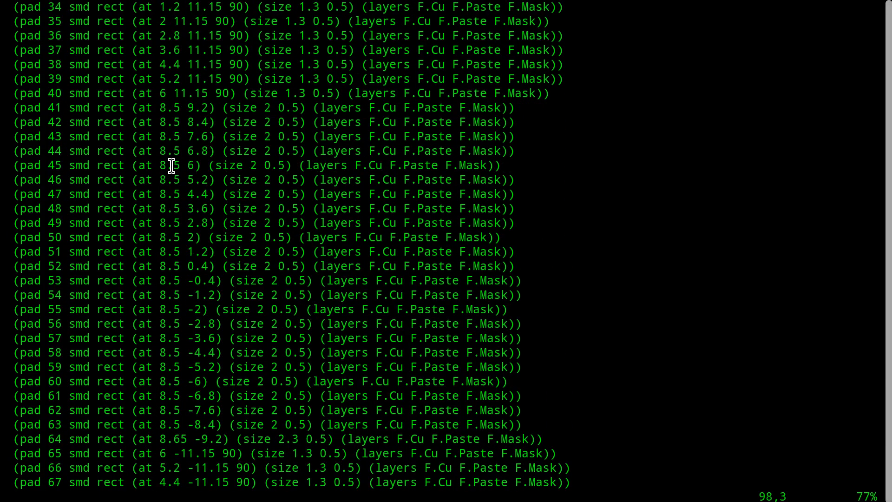
pyautogui.press('h')
pyautogui.press('h')
pyautogui.press('k')
pyautogui.press('k')
pyautogui.press('k')
pyautogui.press('w')
pyautogui.press('w')
pyautogui.press('w')
pyautogui.press('w')
pyautogui.press('w')
pyautogui.press('w')
pyautogui.press('w')
pyautogui.press('w')
pyautogui.press('k')
pyautogui.press('k')
pyautogui.press('k')
pyautogui.press('k')
pyautogui.press('k')
pyautogui.press('j')
pyautogui.press('j')
pyautogui.press('j')
pyautogui.press('j')
pyautogui.press('j')
pyautogui.press('l')
pyautogui.press('l')
pyautogui.press('l')
pyautogui.press('k')
pyautogui.press('h')
pyautogui.press('h')
pyautogui.press('h')
pyautogui.press('h')
pyautogui.write('la')
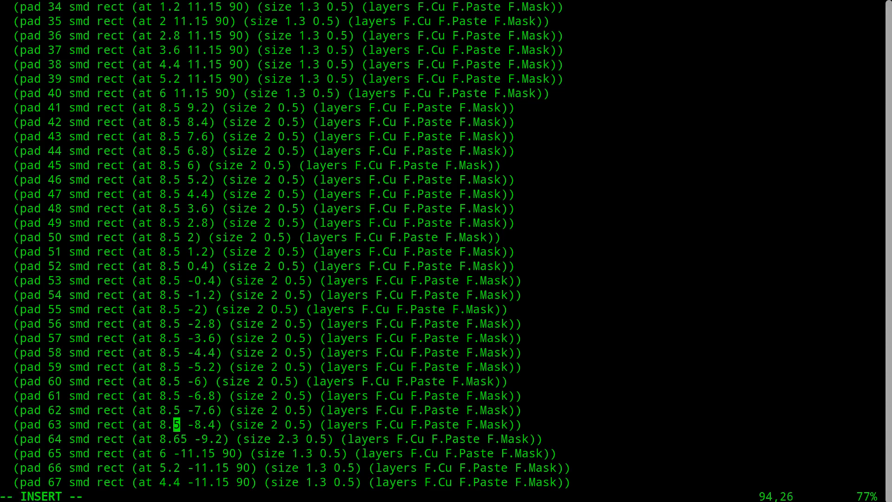
pyautogui.write('6')
pyautogui.press('Escape')
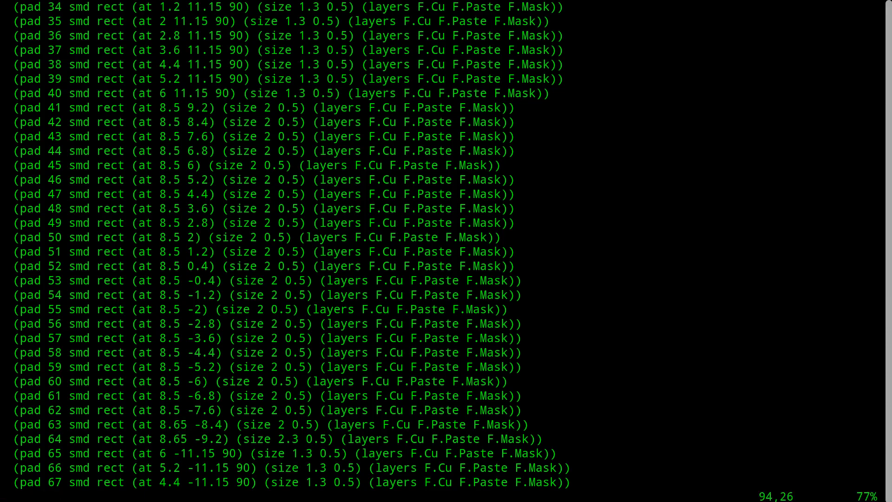
# - Change the X position of pads 62 back through 41 to 8.65 and save the footprint file
pyautogui.press('k')
pyautogui.press('h')
pyautogui.press('.')
pyautogui.press('k')
pyautogui.press('h')
pyautogui.press('.')
pyautogui.press('k')
pyautogui.press('h')
pyautogui.press('.')
pyautogui.press('k')
pyautogui.press('h')
pyautogui.press('.')
pyautogui.press('k')
pyautogui.press('h')
pyautogui.press('.')
pyautogui.press('k')
pyautogui.press('h')
pyautogui.press('.')
pyautogui.press('k')
pyautogui.press('h')
pyautogui.press('.')
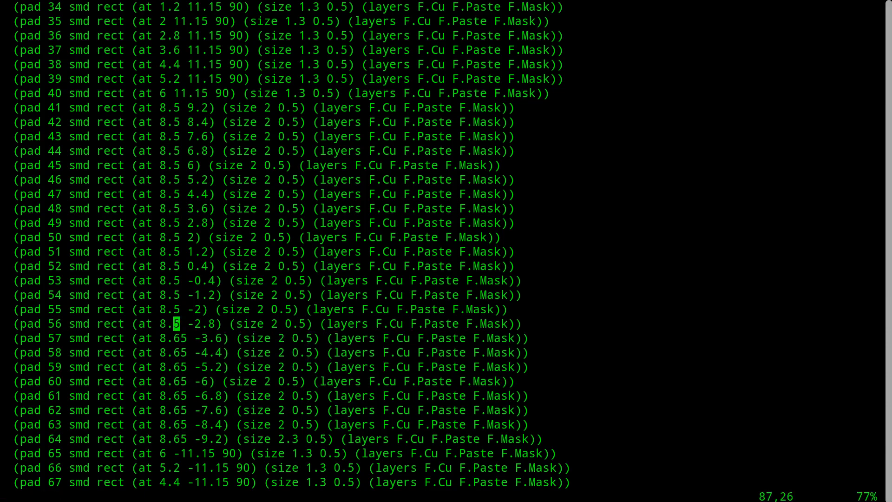
pyautogui.press('k')
pyautogui.press('h')
pyautogui.press('.')
pyautogui.press('k')
pyautogui.press('h')
pyautogui.press('.')
pyautogui.press('k')
pyautogui.press('h')
pyautogui.press('.')
pyautogui.press('k')
pyautogui.press('h')
pyautogui.press('.')
pyautogui.press('k')
pyautogui.press('h')
pyautogui.press('.')
pyautogui.press('k')
pyautogui.press('h')
pyautogui.press('.')
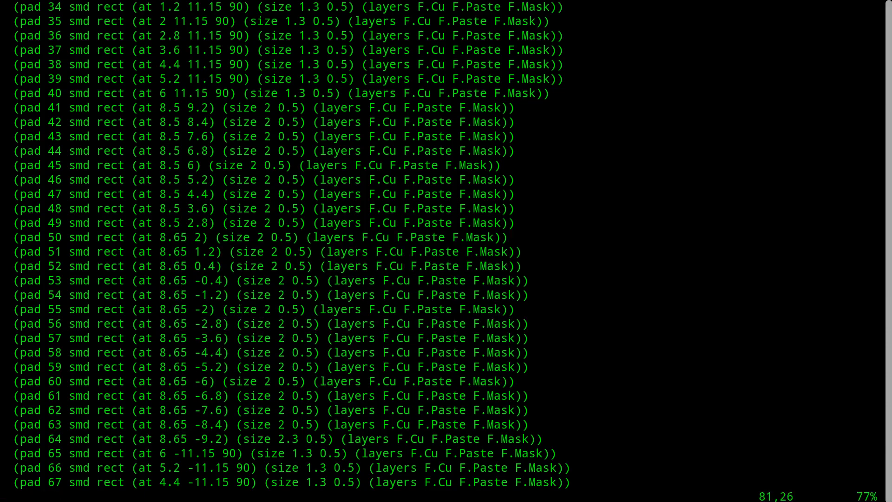
pyautogui.press('k')
pyautogui.press('h')
pyautogui.press('.')
pyautogui.press('k')
pyautogui.press('h')
pyautogui.press('.')
pyautogui.press('k')
pyautogui.press('h')
pyautogui.press('.')
pyautogui.press('k')
pyautogui.press('h')
pyautogui.press('.')
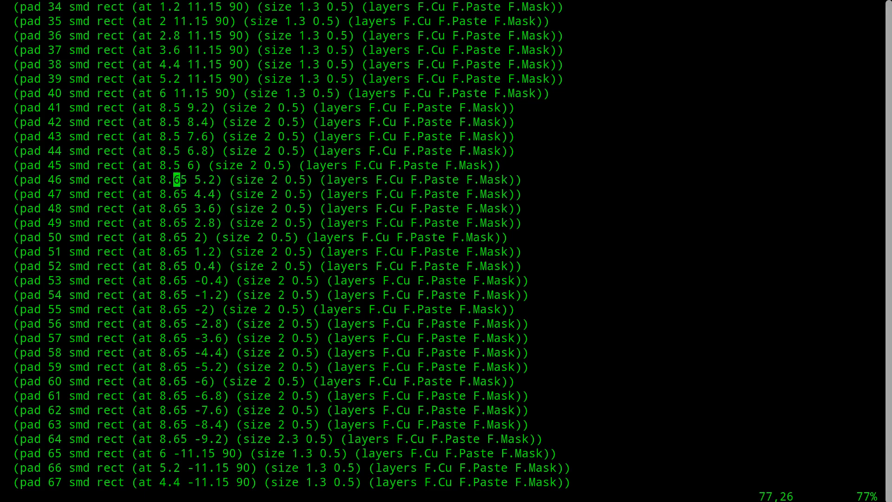
pyautogui.press('k')
pyautogui.press('h')
pyautogui.press('.')
pyautogui.press('k')
pyautogui.press('h')
pyautogui.press('.')
pyautogui.press('k')
pyautogui.press('h')
pyautogui.press('.')
pyautogui.press('k')
pyautogui.press('h')
pyautogui.press('.')
pyautogui.press('k')
pyautogui.press('h')
pyautogui.press('.')
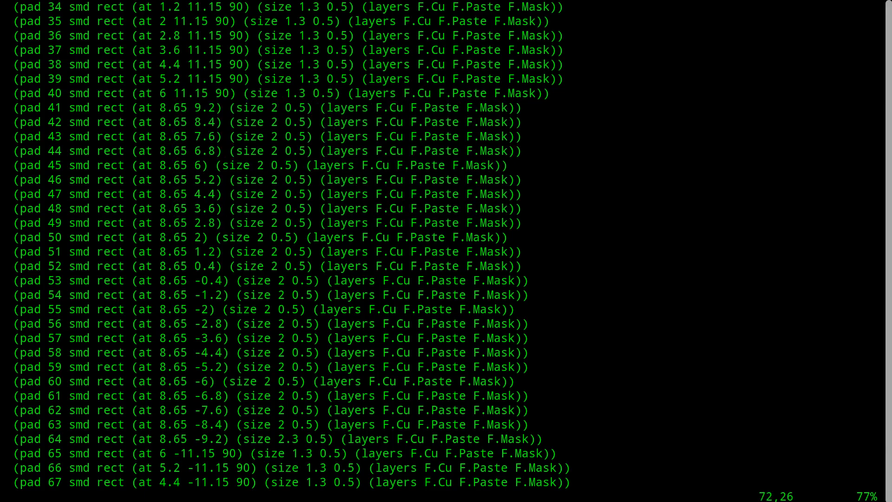
pyautogui.write(':w')
pyautogui.press('Return')
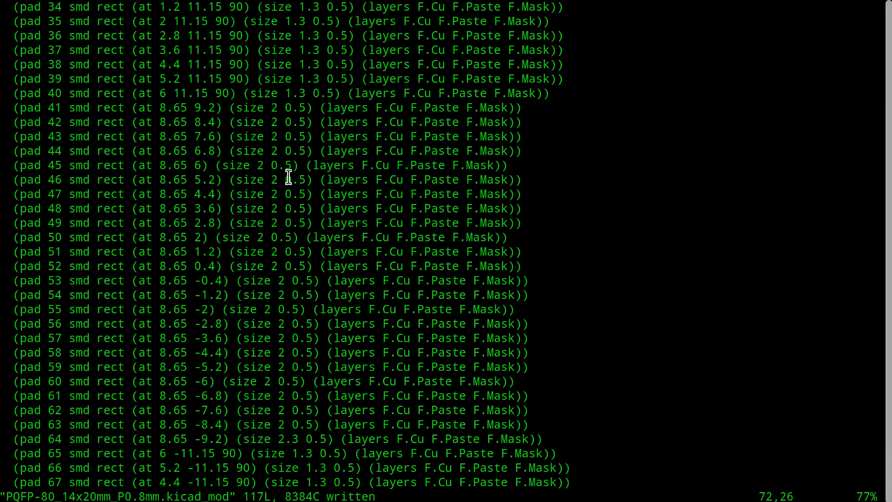
# - Change the first size value of pad 63 to 2.3 and save the footprint file
pyautogui.press('j')
pyautogui.write('ize 2.')
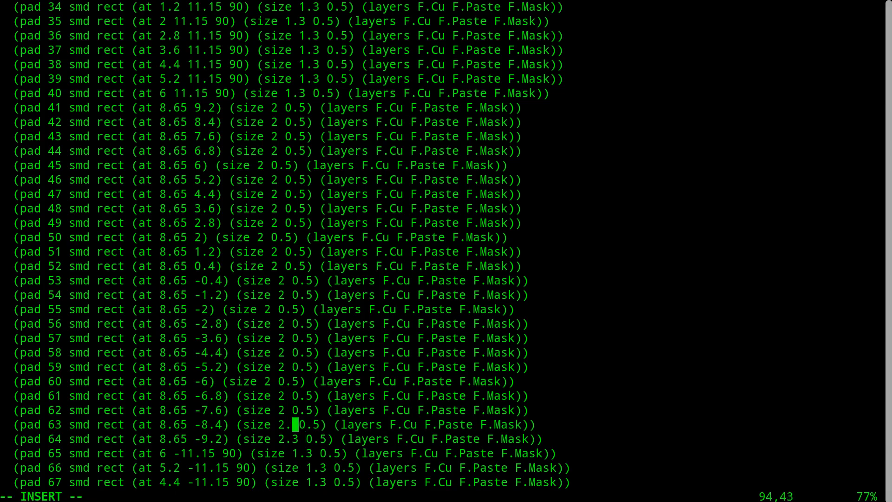
pyautogui.write('3')
pyautogui.press('Escape')
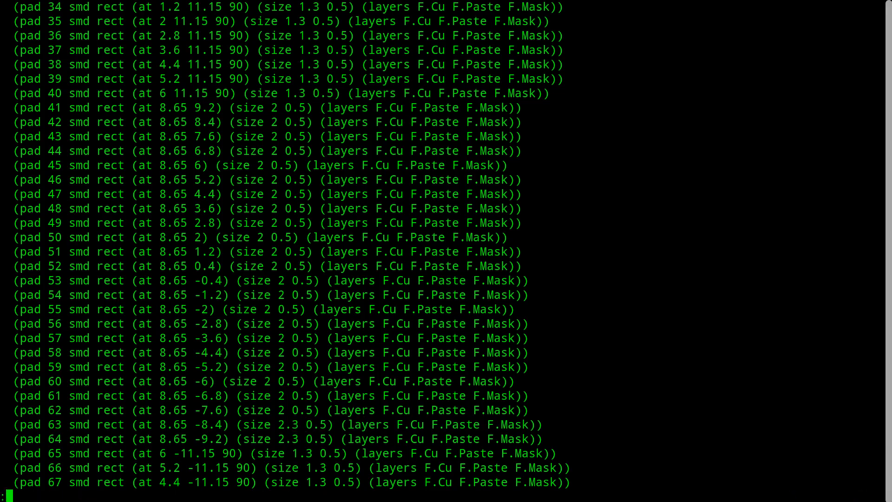
pyautogui.write('w')
pyautogui.press('Return')
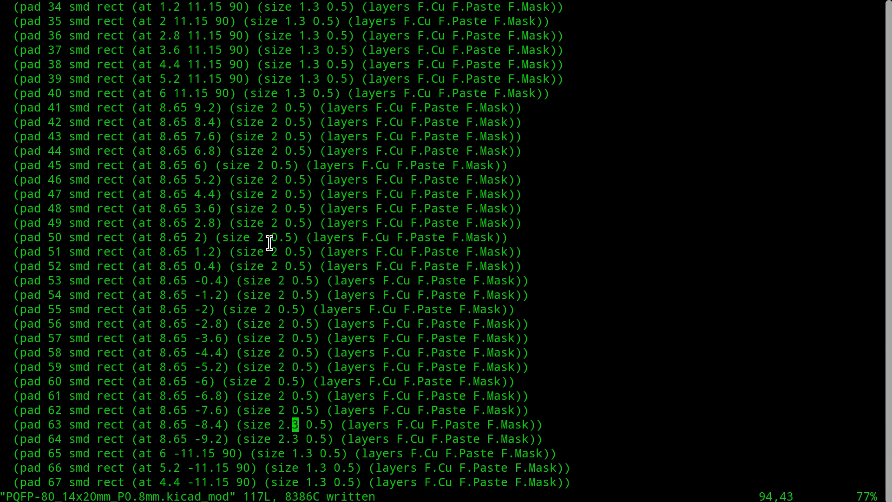
# - Switch to the board layout in Pcbnew, update the selected footprint U1 from the library, and compare pads 64 through 41
pyautogui.press('super')
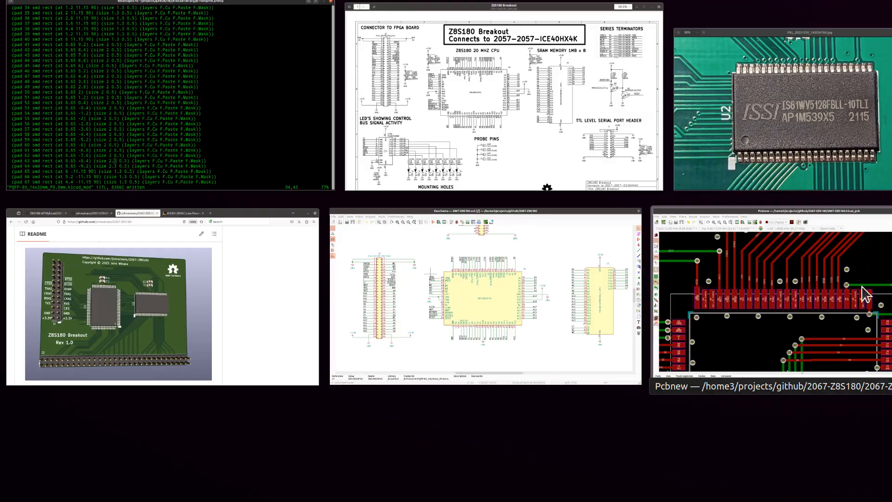
pyautogui.click(818, 285)
pyautogui.click(352, 305)
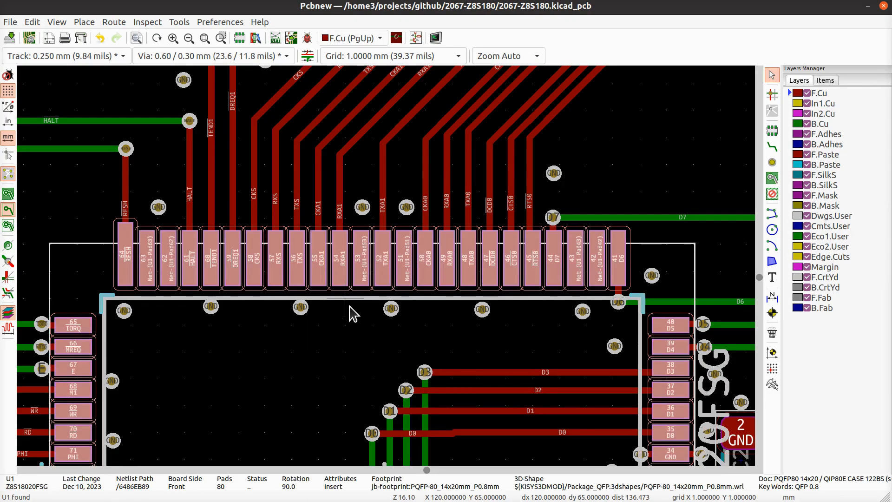
pyautogui.rightClick(272, 327)
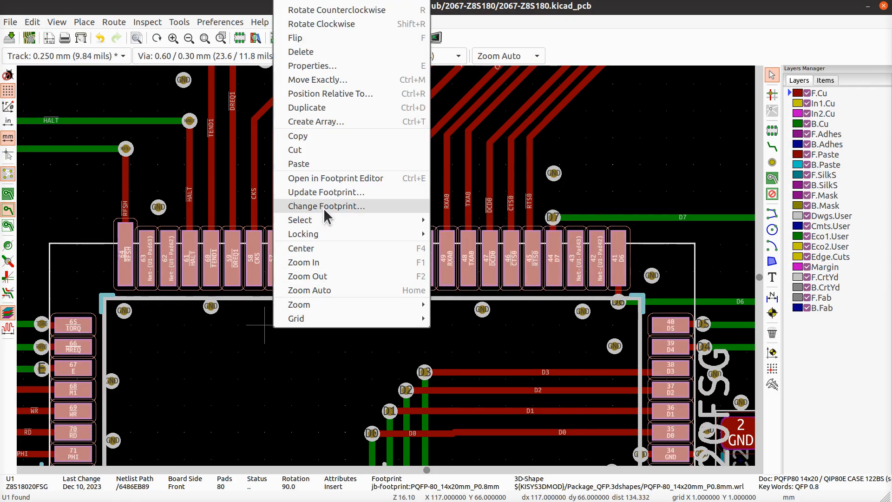
pyautogui.click(388, 194)
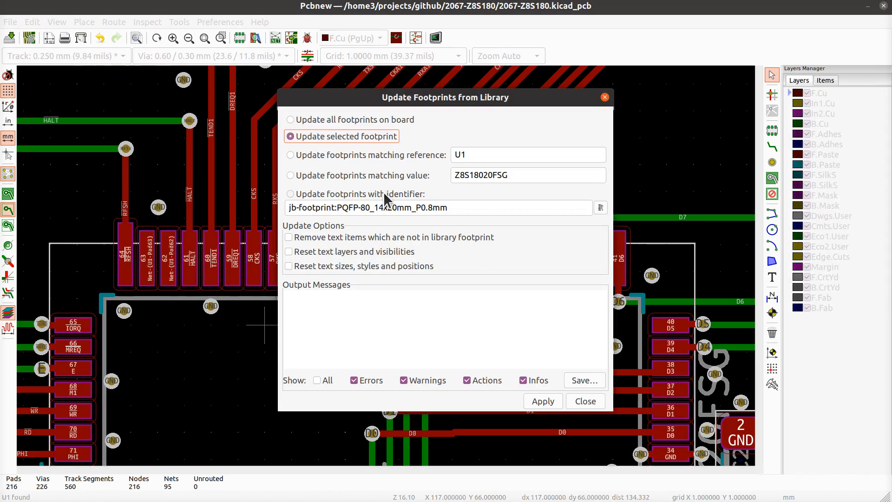
pyautogui.click(550, 402)
pyautogui.click(585, 402)
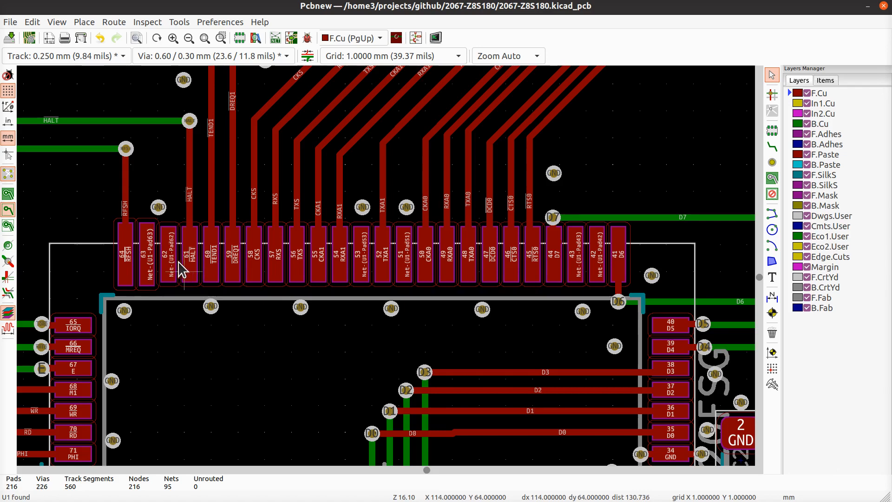
pyautogui.scroll(3, 183, 267)
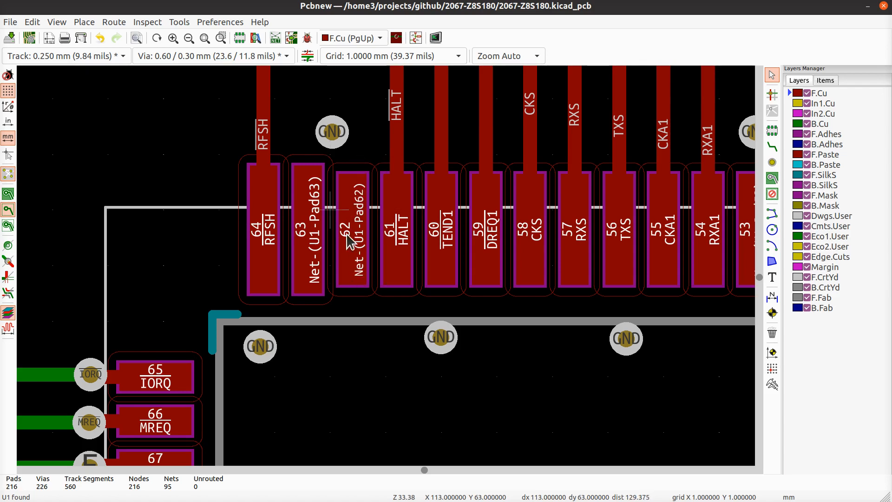
pyautogui.scroll(-2, 390, 274)
pyautogui.scroll(-2, 389, 274)
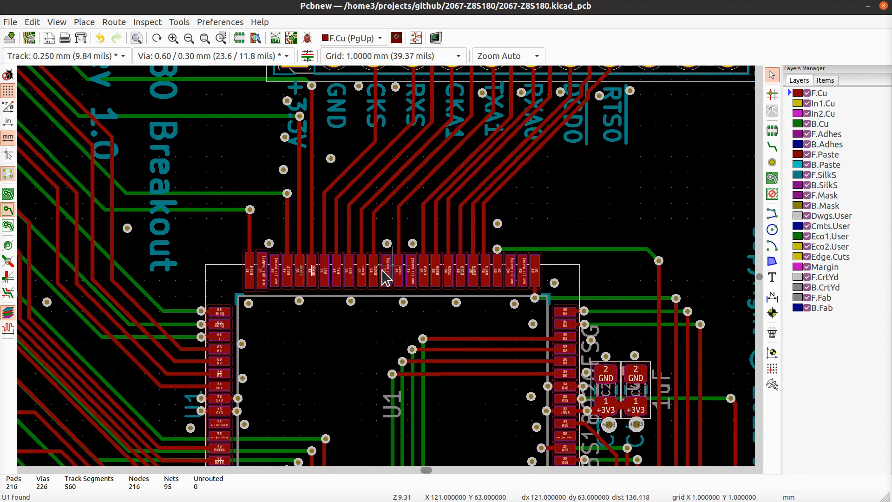
# - Switch to the footprint file in vi and change the first size value of pad 62 to 2.3
pyautogui.press('super')
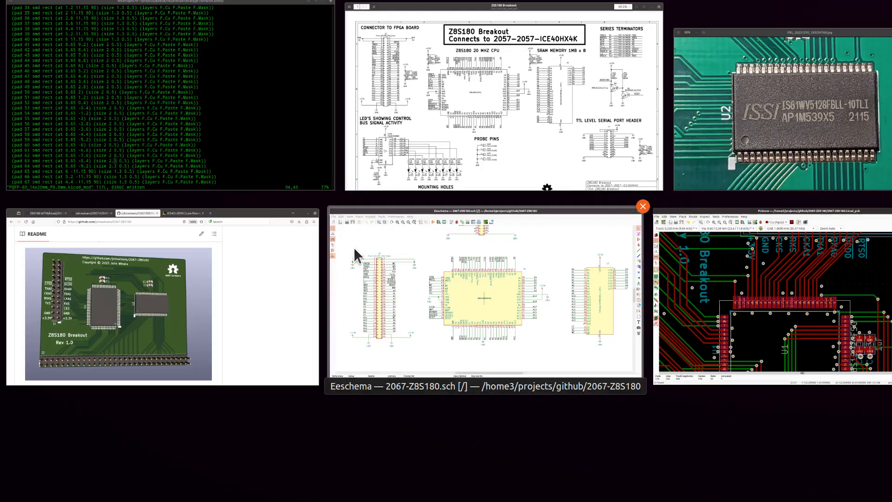
pyautogui.click(257, 154)
pyautogui.write('kh')
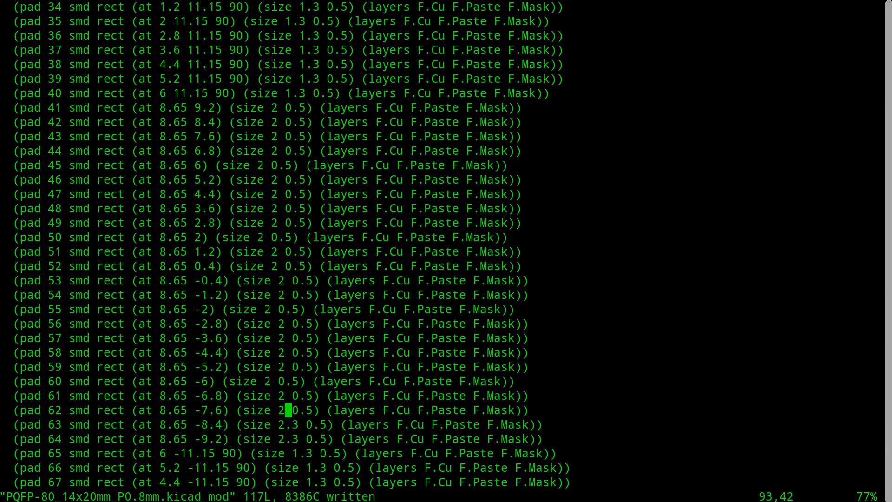
pyautogui.write('i')
pyautogui.write('.3')
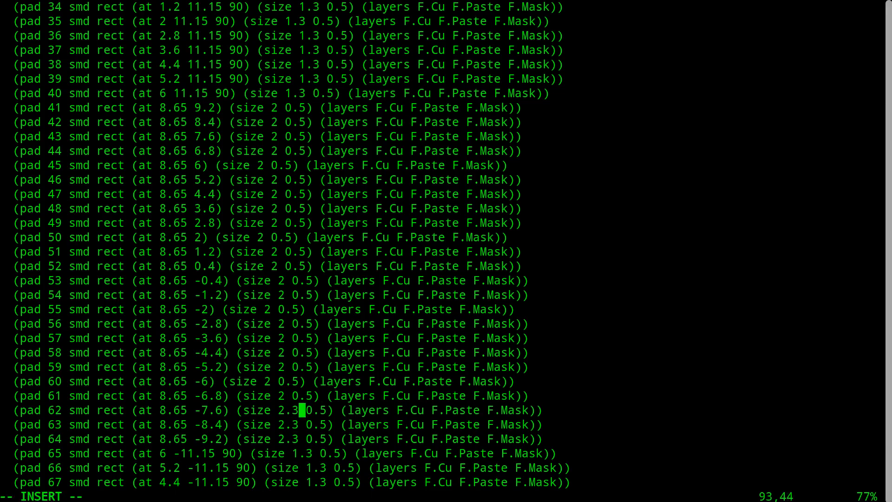
pyautogui.press('Escape')
pyautogui.press('k')
pyautogui.press('.')
pyautogui.press('k')
pyautogui.press('h')
pyautogui.press('.')
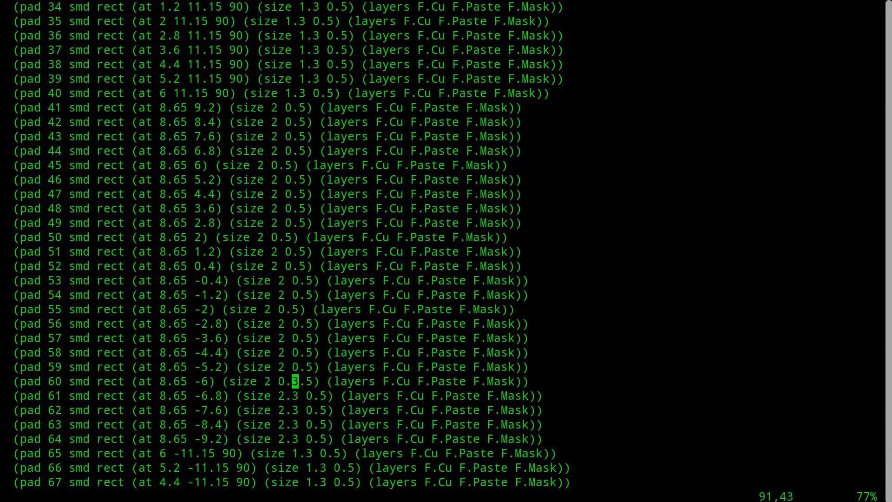
pyautogui.press('u')
pyautogui.press('u')
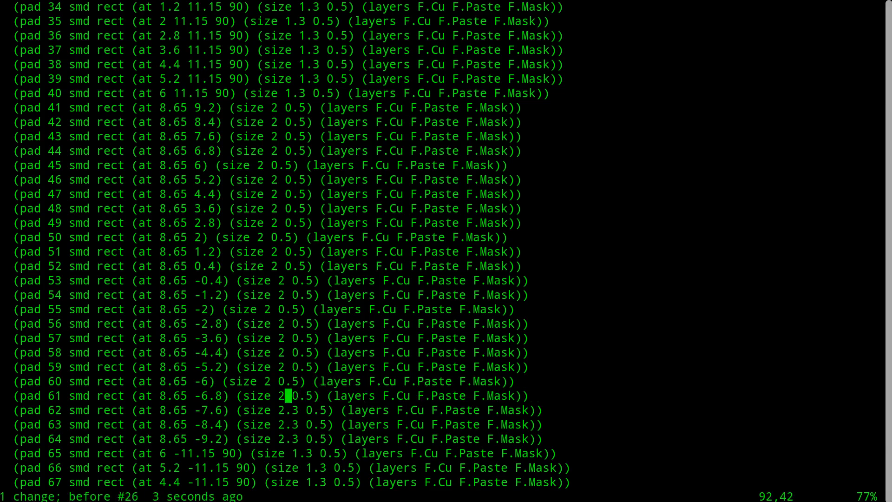
# - Change the first size value of pads 61 and 60 to 2.3
pyautogui.press('.')
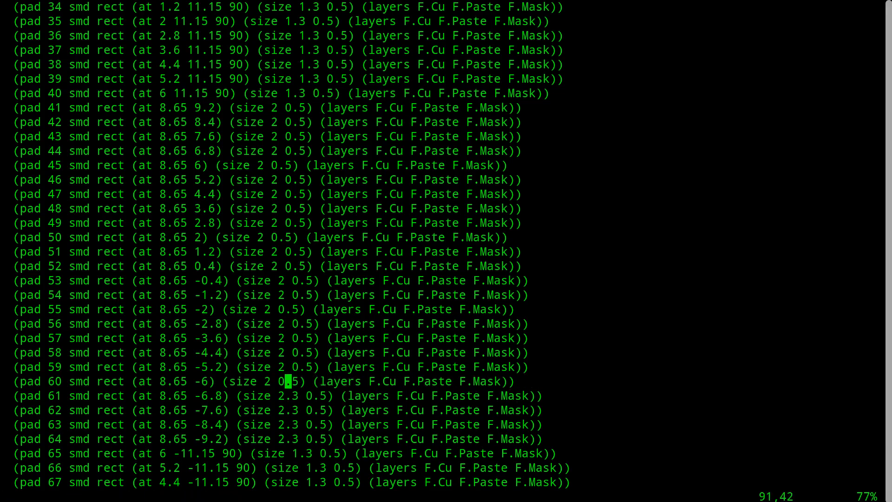
pyautogui.write('ize 2.')
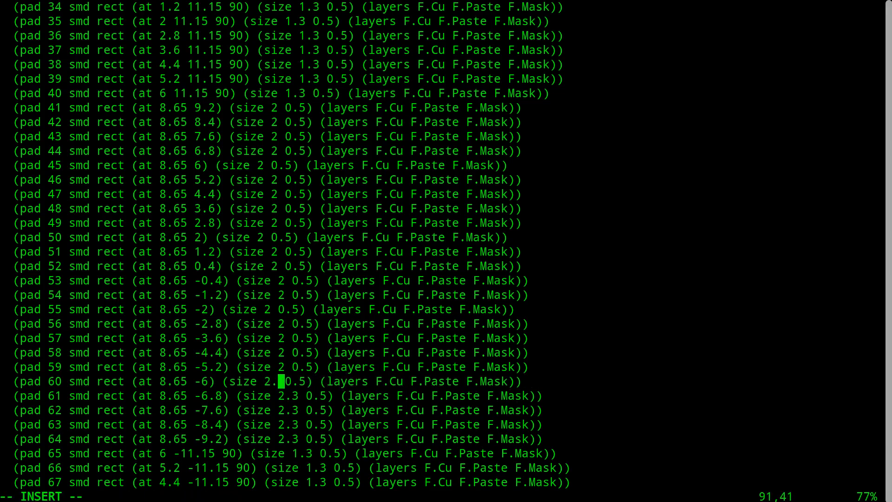
pyautogui.press('Escape')
pyautogui.write('u')
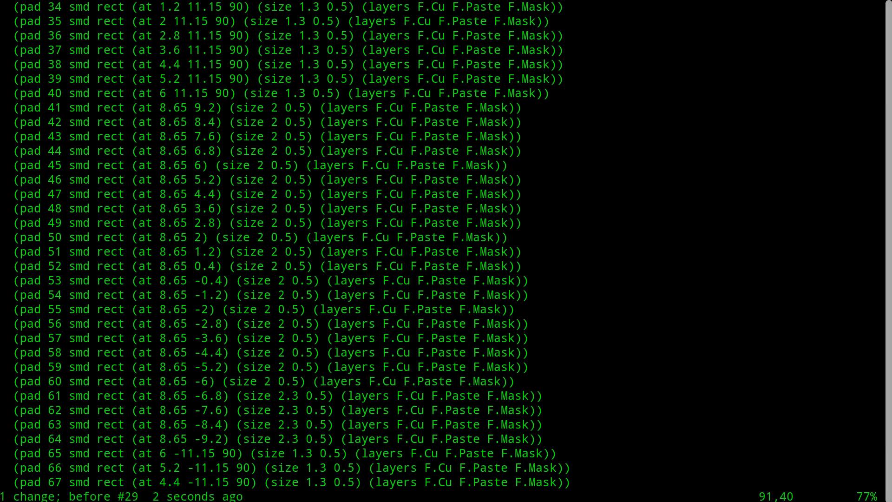
pyautogui.write('i.3')
pyautogui.press('Escape')
pyautogui.press('k')
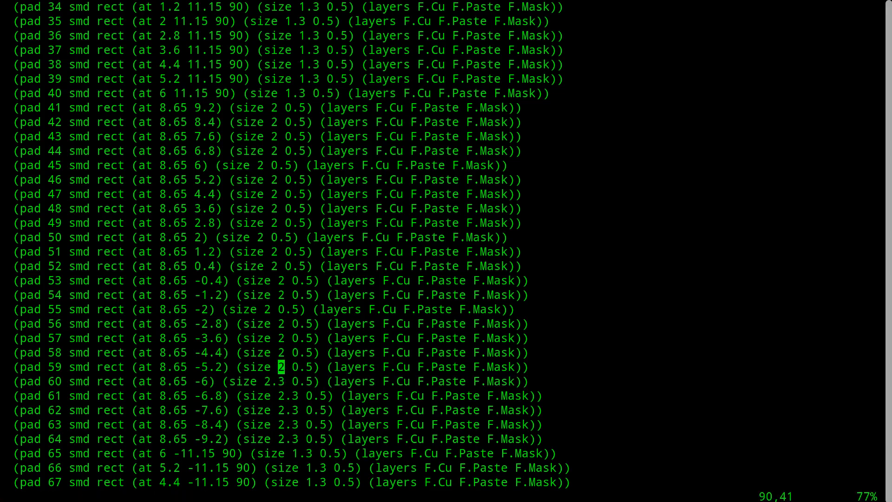
# - Change the first size value of pads 59 through 41 to 2.3 and save the footprint file
pyautogui.press('.')
pyautogui.press('.')
pyautogui.press('k')
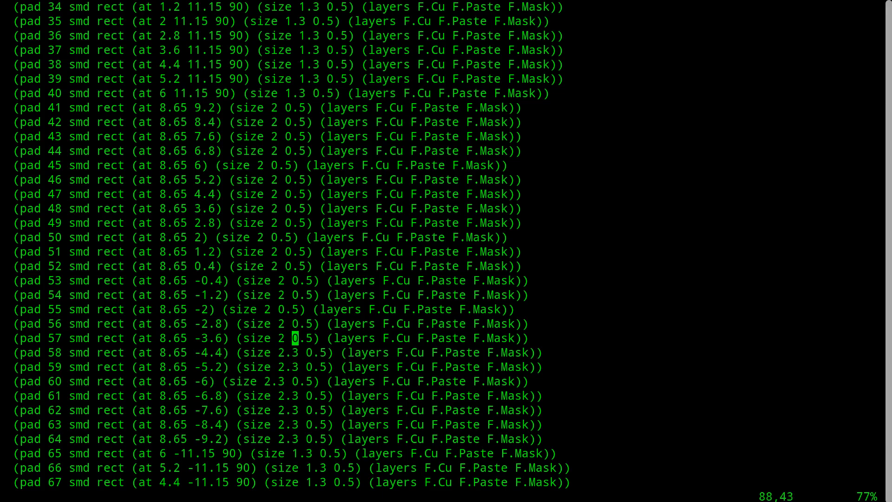
pyautogui.press('h')
pyautogui.press('.')
pyautogui.press('.')
pyautogui.press('k')
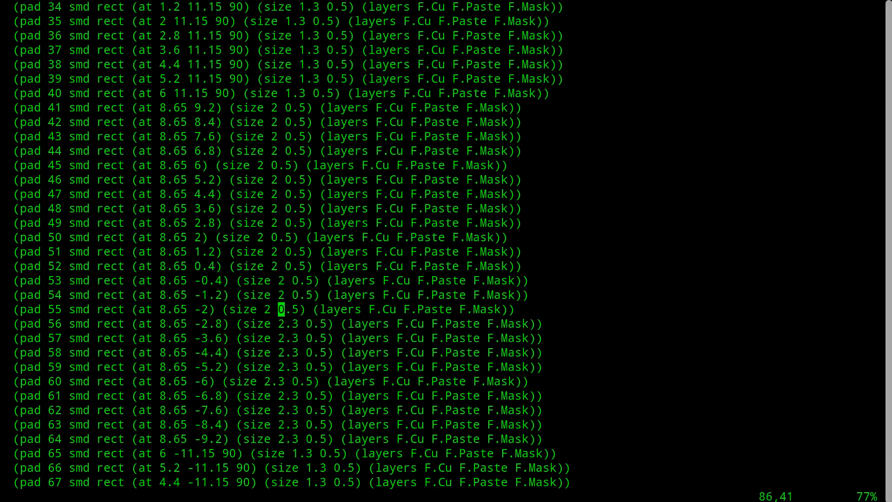
pyautogui.press('.')
pyautogui.press('.')
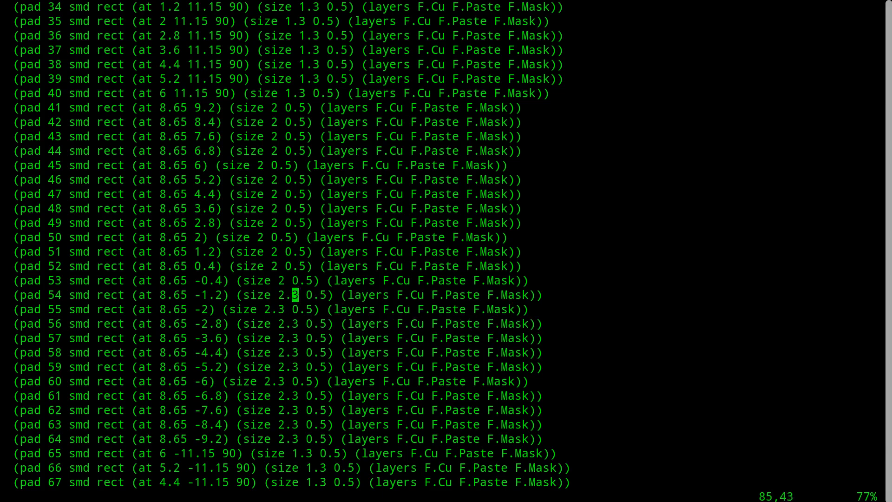
pyautogui.press('.')
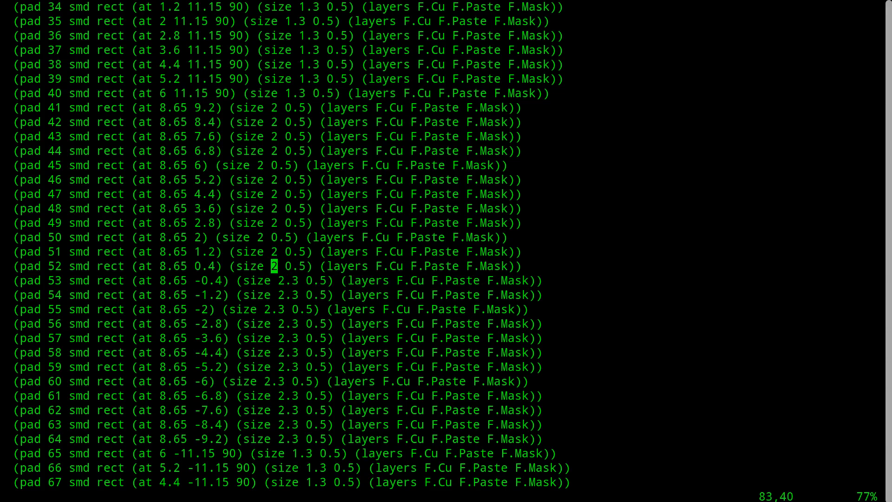
pyautogui.press('.')
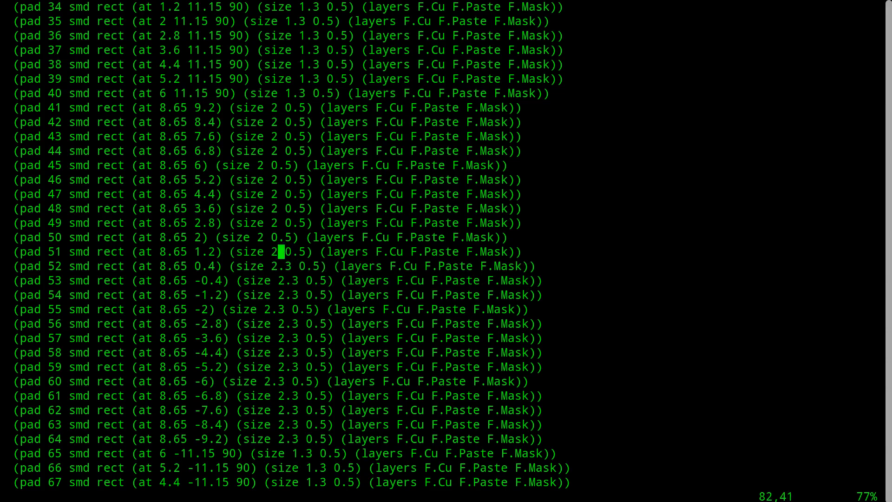
pyautogui.press('.')
pyautogui.press('h')
pyautogui.press('h')
pyautogui.press('.')
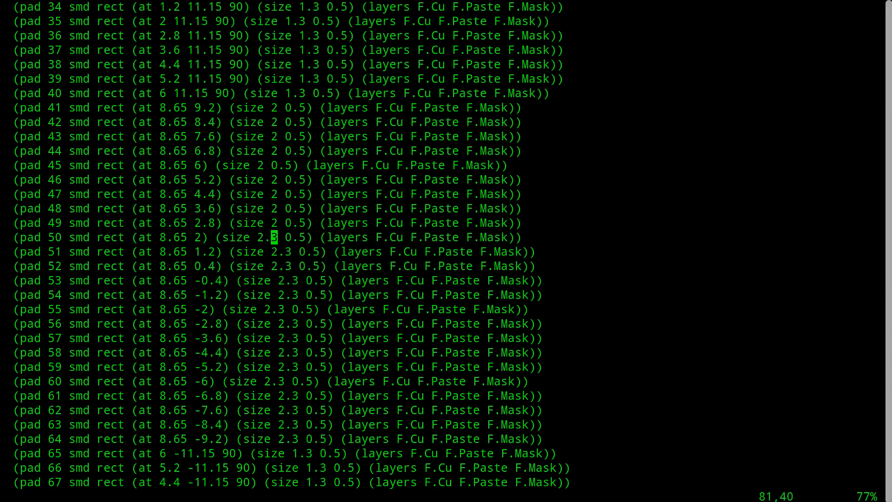
pyautogui.press('.')
pyautogui.press('.')
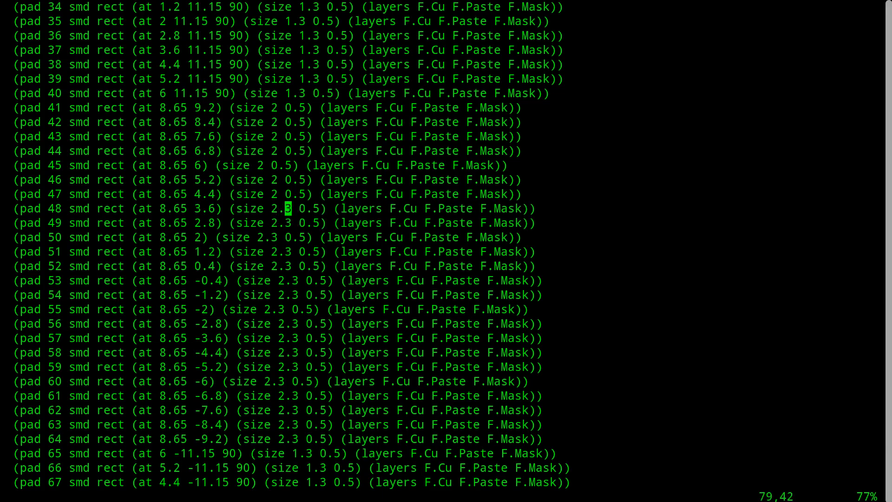
pyautogui.press('.')
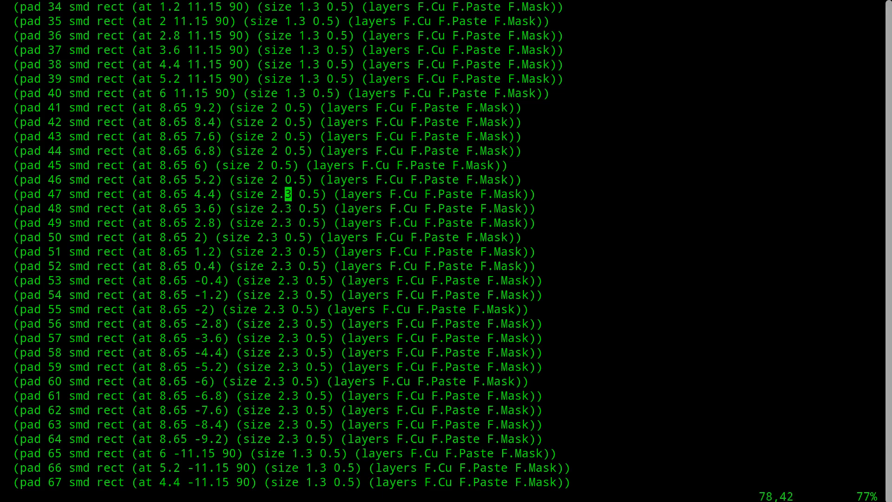
pyautogui.press('.')
pyautogui.press('k')
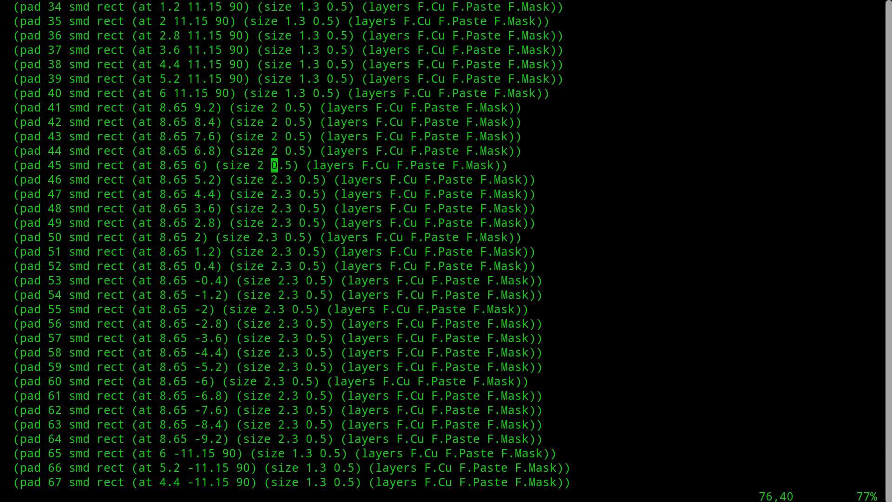
pyautogui.press('.')
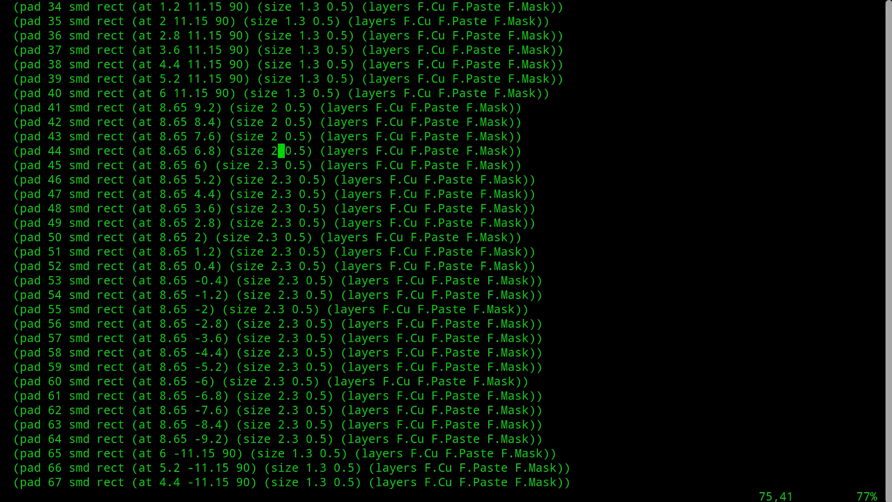
pyautogui.press('.')
pyautogui.press('.')
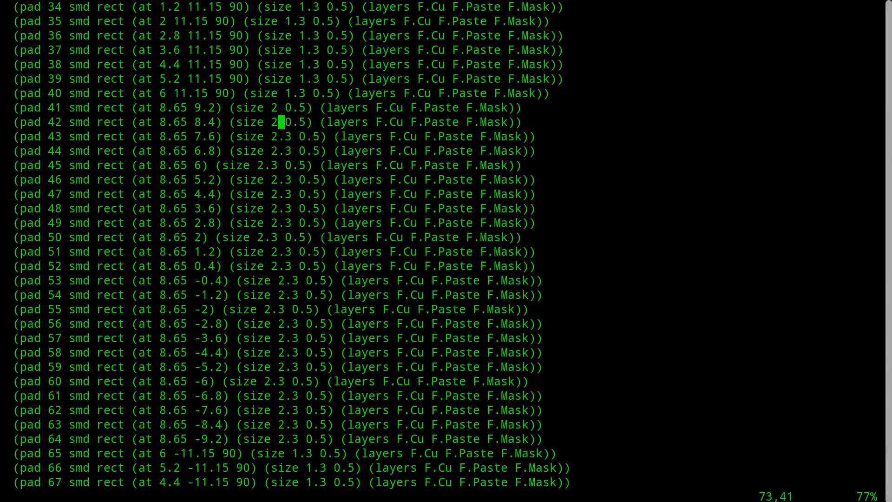
pyautogui.press('.')
pyautogui.press('.')
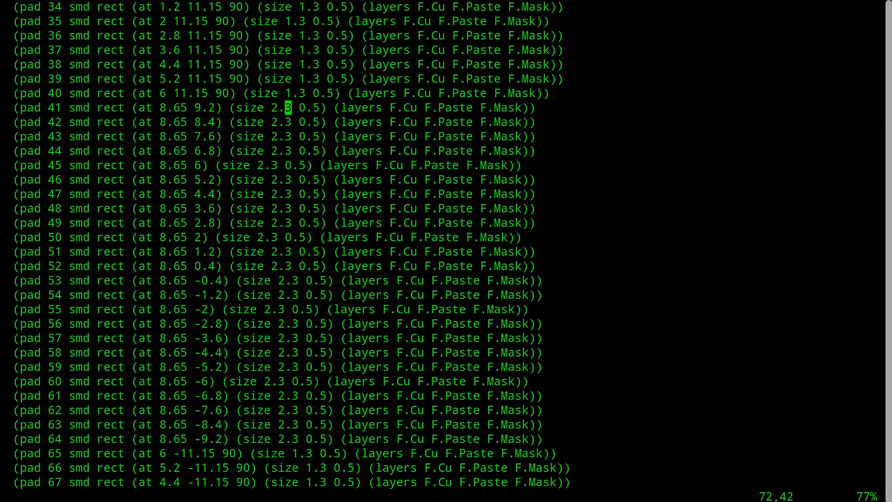
pyautogui.write(':w')
pyautogui.press('Return')
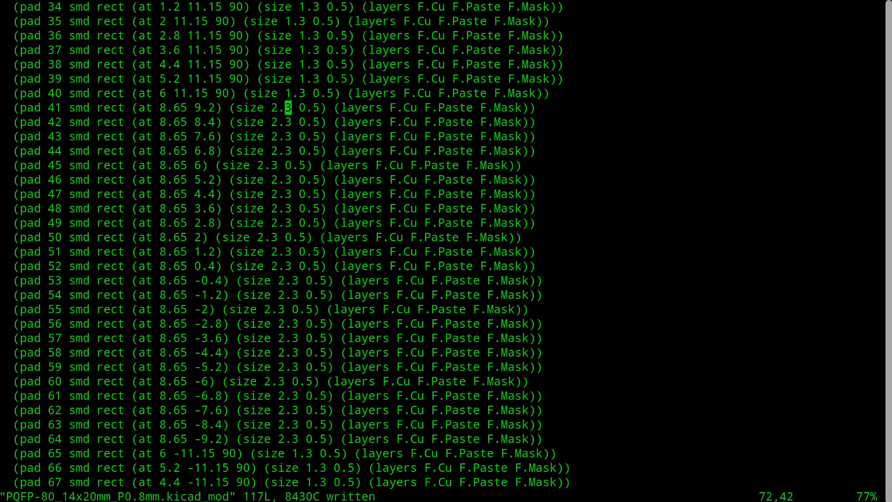
# - Switch to the board layout in Pcbnew and update the selected footprint U1 from the library
pyautogui.hotkey('alt', 'Tab')
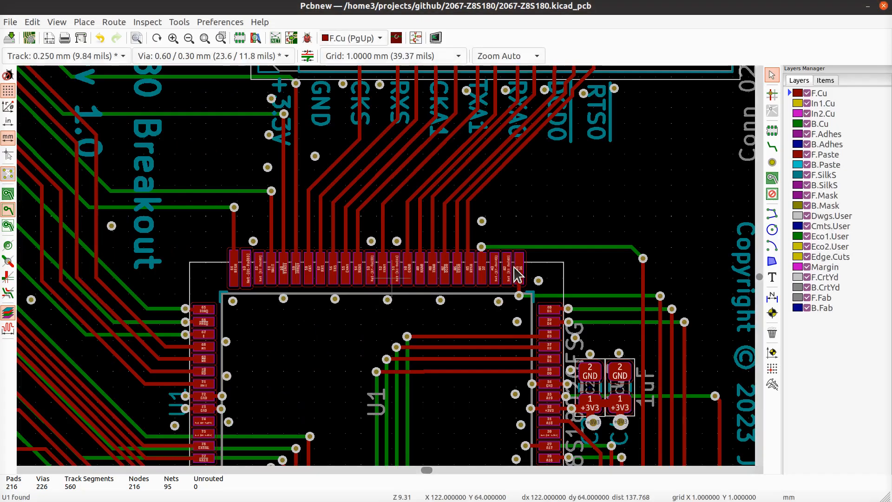
pyautogui.click(349, 337)
pyautogui.rightClick(350, 338)
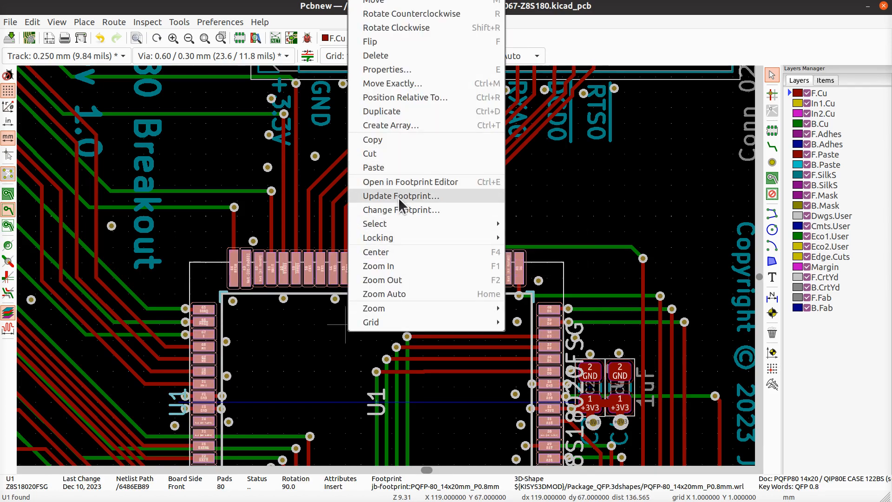
pyautogui.click(401, 195)
pyautogui.click(543, 401)
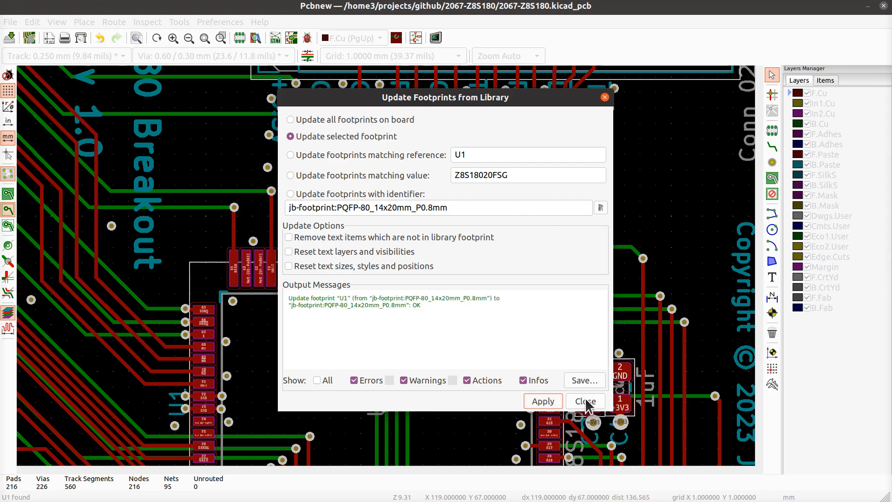
pyautogui.click(585, 402)
# - Examine U1's updated pads 64 through 41, their track connections, and the spacing between pad 44 and the D7 via
pyautogui.scroll(7, 488, 285)
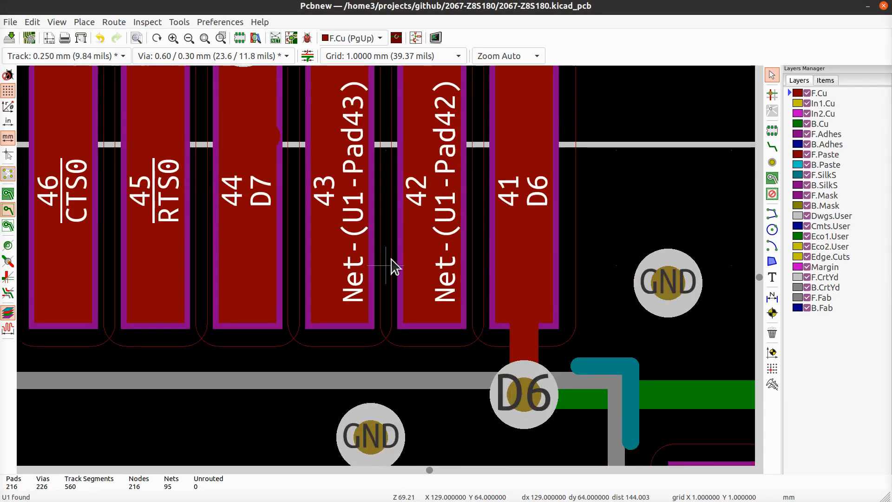
pyautogui.scroll(-6, 393, 266)
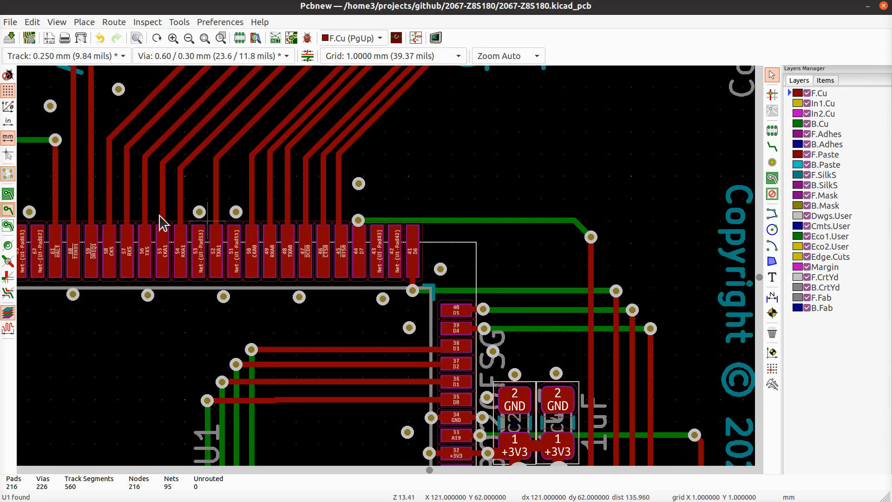
pyautogui.scroll(3, 208, 227)
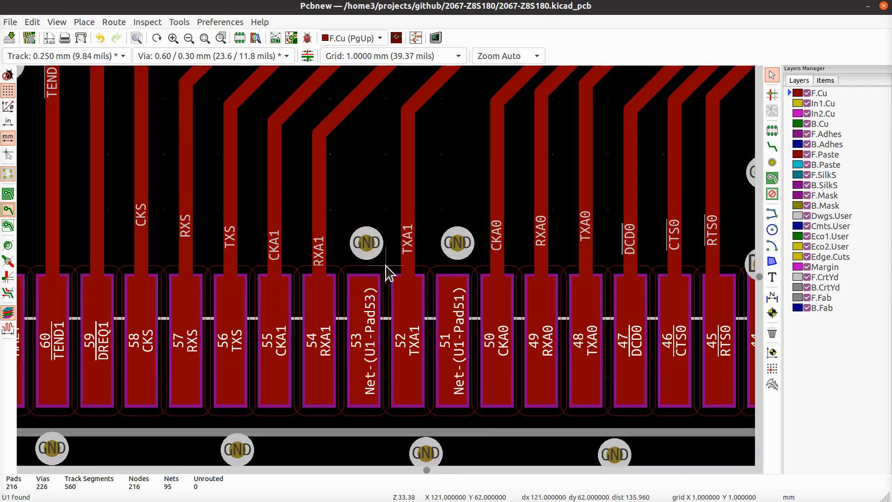
pyautogui.scroll(4, 386, 266)
pyautogui.scroll(-5, 486, 258)
pyautogui.moveTo(36, 269); pyautogui.dragTo(350, 283, button='middle')
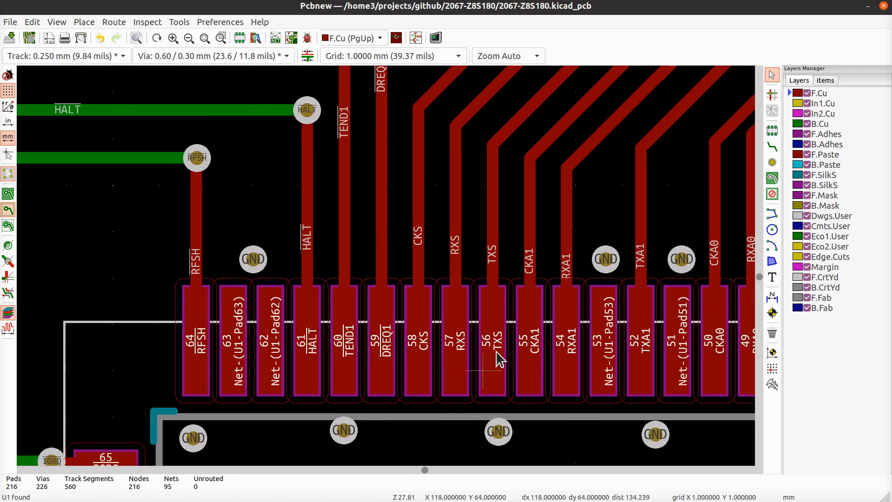
pyautogui.moveTo(506, 369); pyautogui.dragTo(328, 300, button='middle')
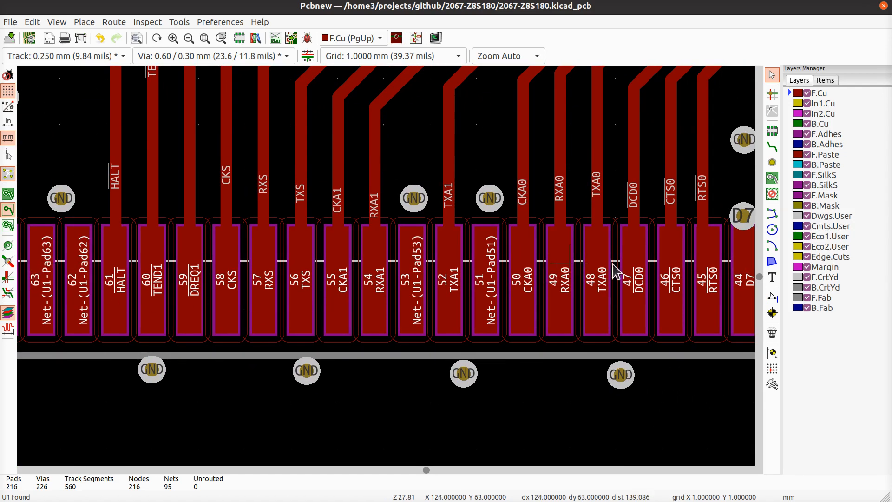
pyautogui.moveTo(649, 264); pyautogui.dragTo(322, 253, button='middle')
pyautogui.scroll(4, 436, 223)
pyautogui.scroll(1, 385, 265)
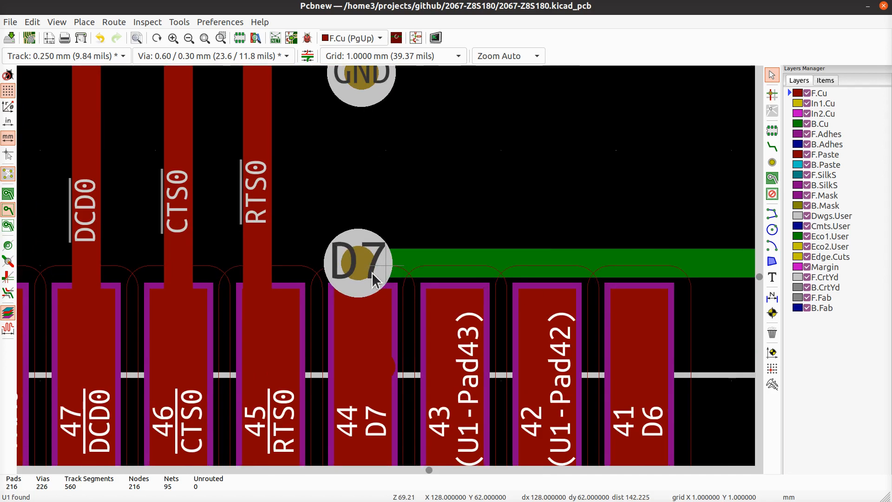
pyautogui.moveTo(379, 326); pyautogui.dragTo(328, 333, button='middle')
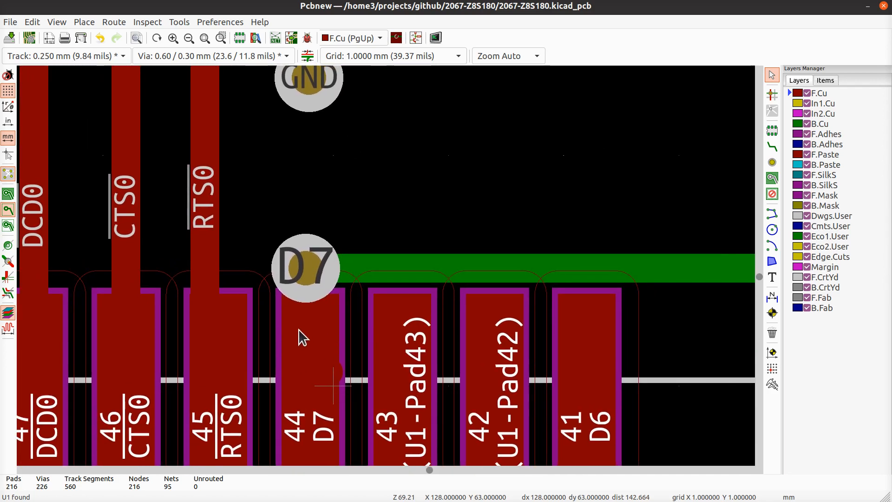
pyautogui.scroll(2, 317, 304)
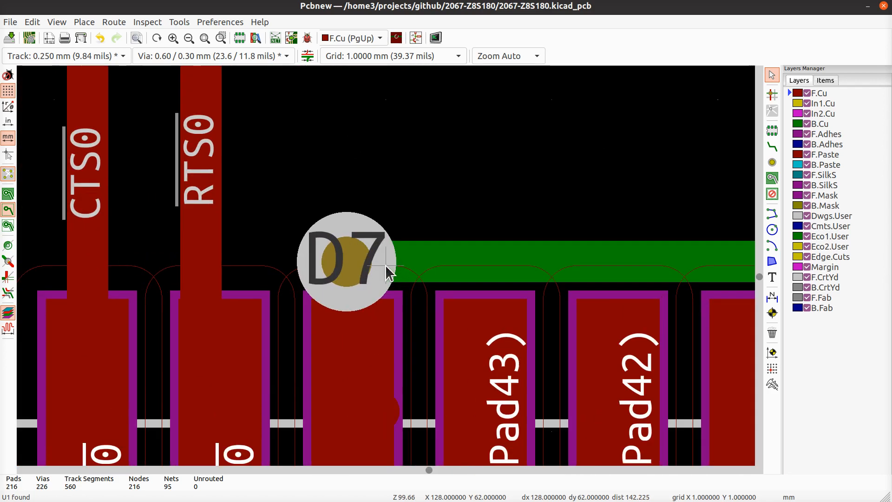
pyautogui.scroll(-2, 385, 265)
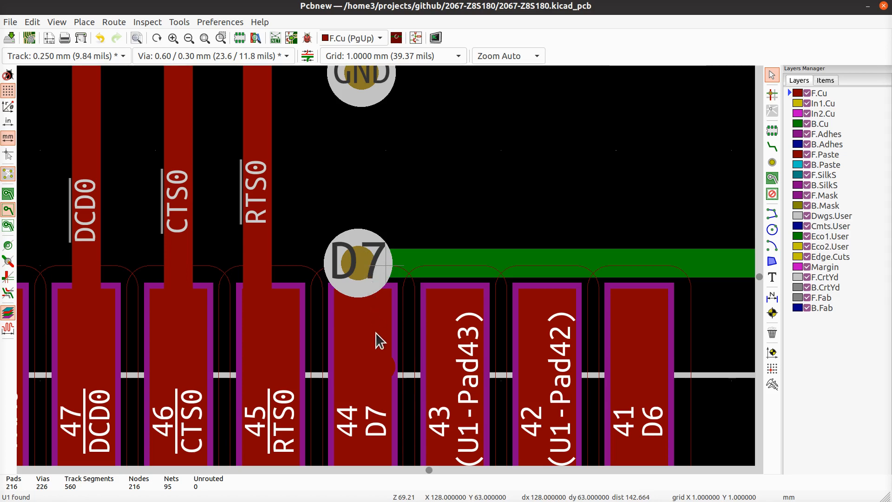
pyautogui.moveTo(375, 370); pyautogui.dragTo(353, 294, button='middle')
pyautogui.scroll(-3, 364, 321)
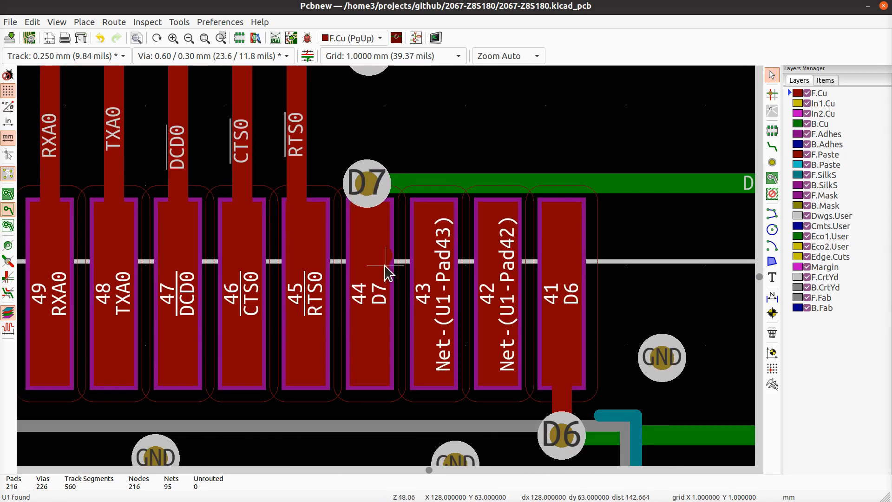
pyautogui.scroll(1, 329, 325)
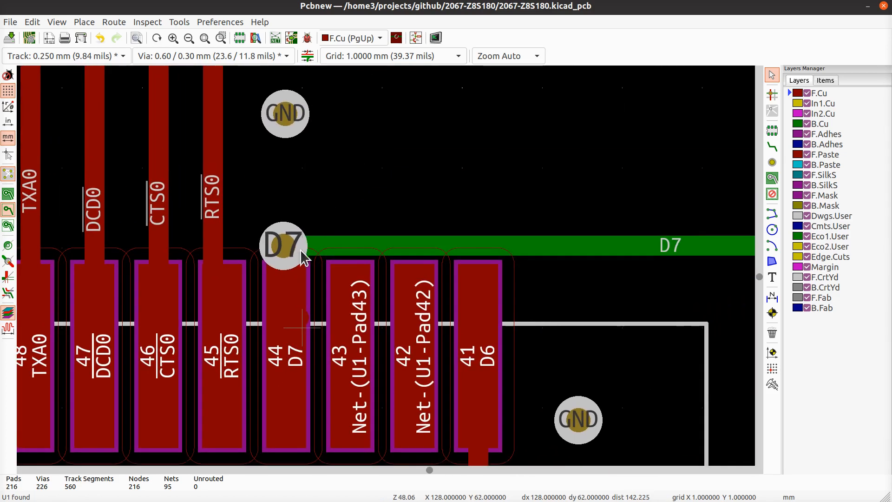
pyautogui.click(288, 227)
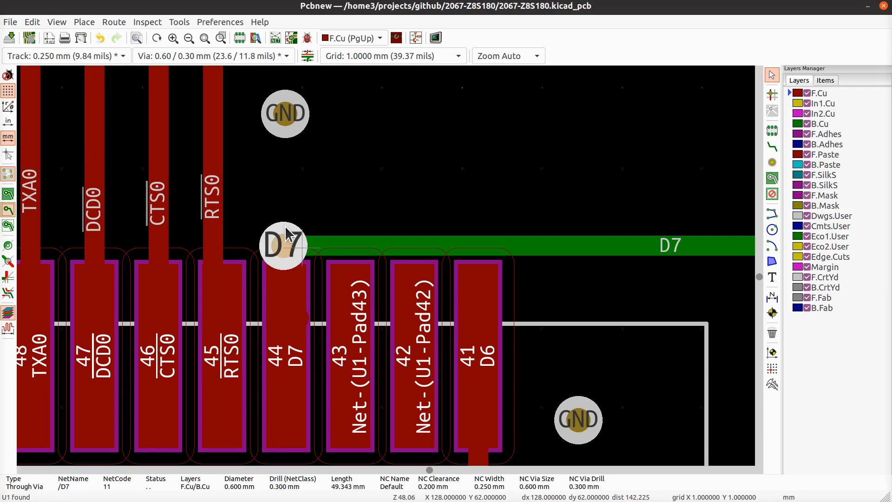
pyautogui.moveTo(287, 235); pyautogui.dragTo(378, 187)
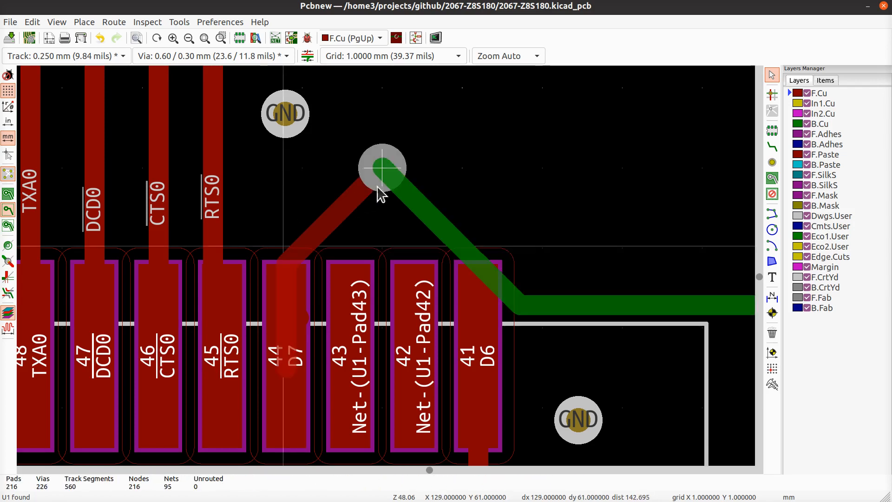
pyautogui.hotkey('ctrl', 'z')
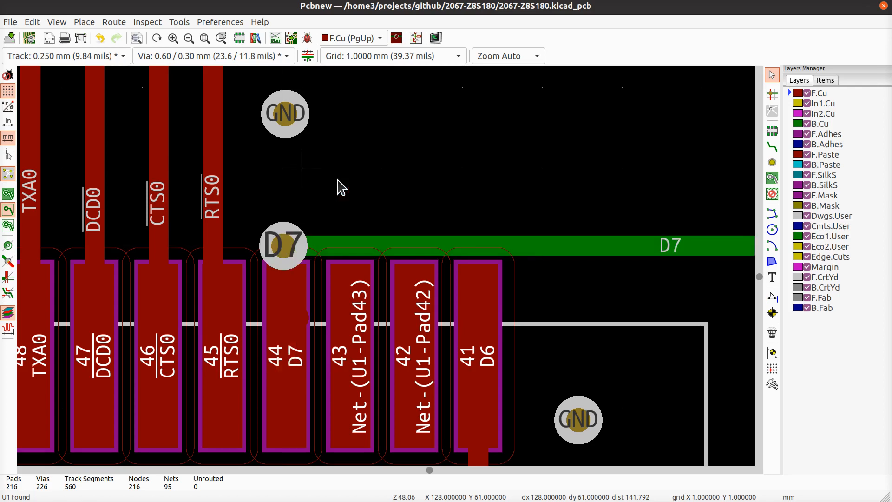
# - Set the board layout grid to 0.0100 mm (0.39 mils)
pyautogui.rightClick(461, 153)
pyautogui.moveTo(519, 264)
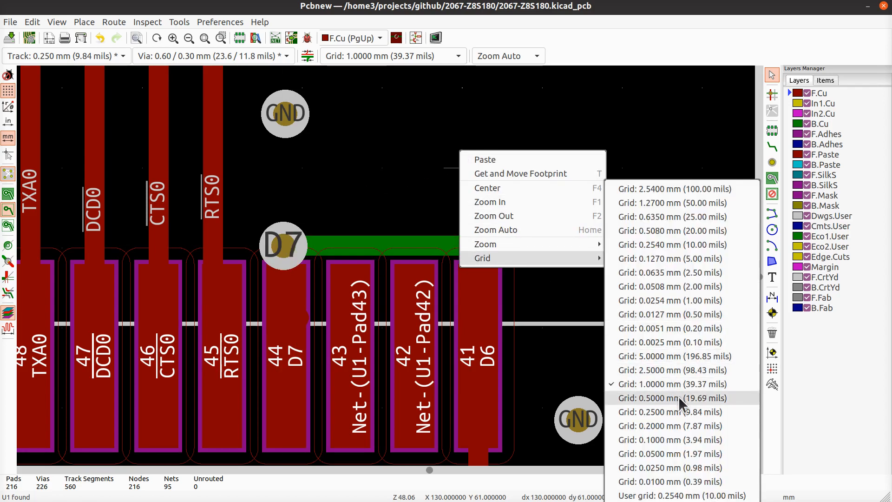
pyautogui.click(676, 482)
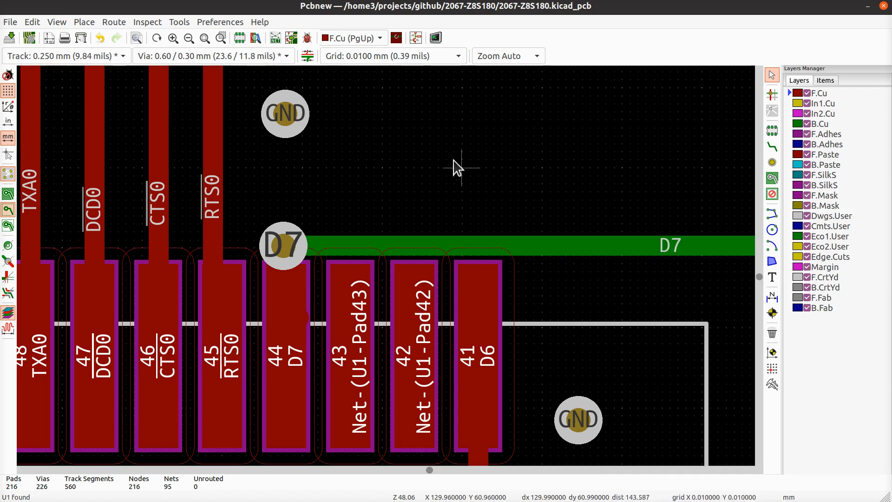
# - Move the D7 via beside pad 44 upward off the pad, to about X 127.79, Y 61.32 mm, keeping its tracks attached
pyautogui.click(283, 245)
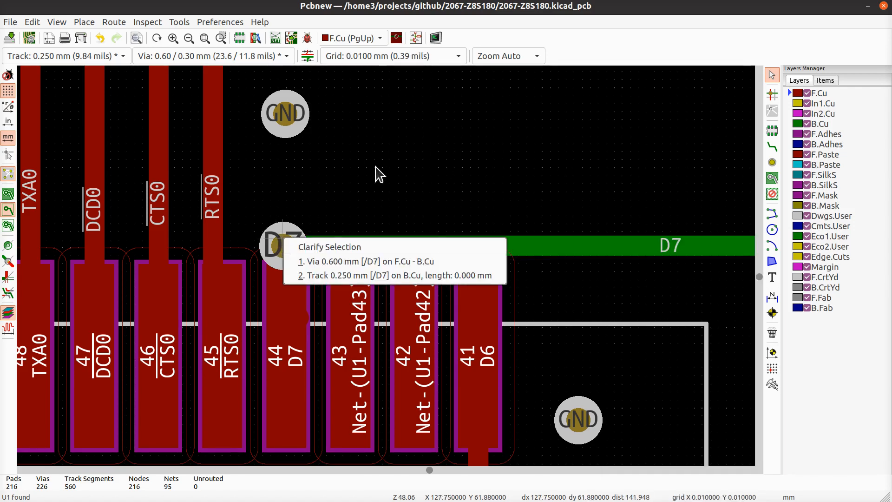
pyautogui.press('Escape')
pyautogui.click(291, 231)
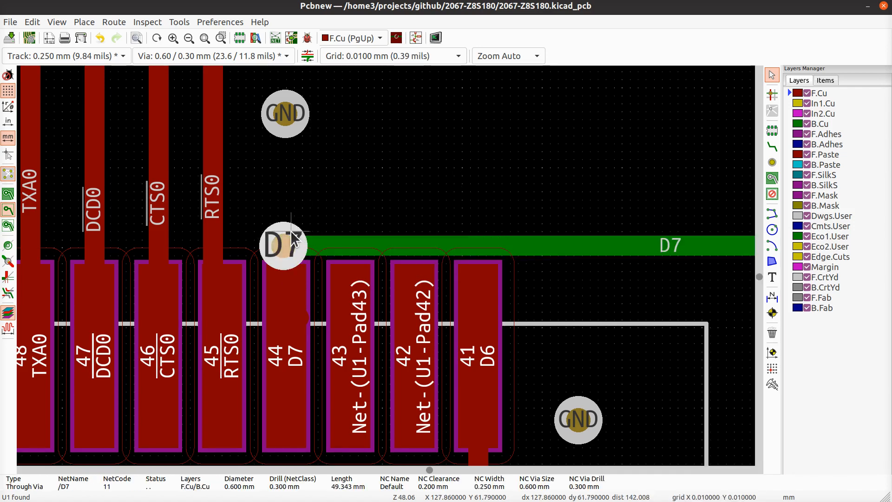
pyautogui.press('g')
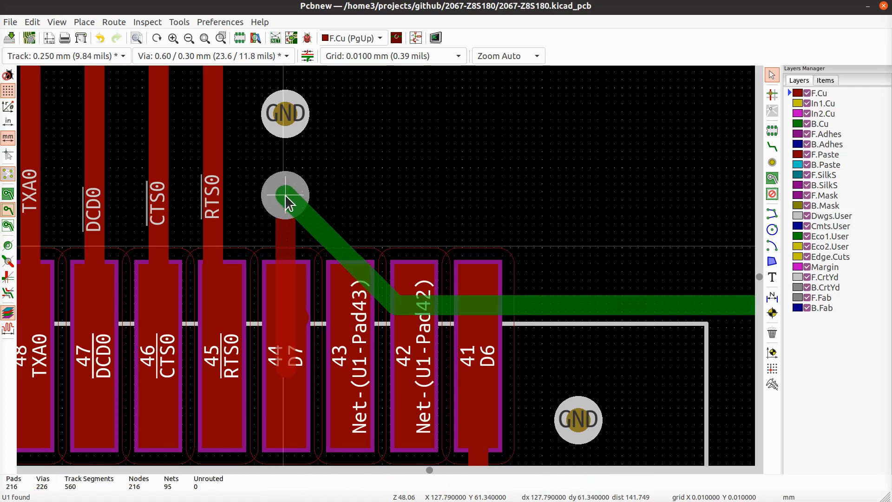
pyautogui.click(285, 194)
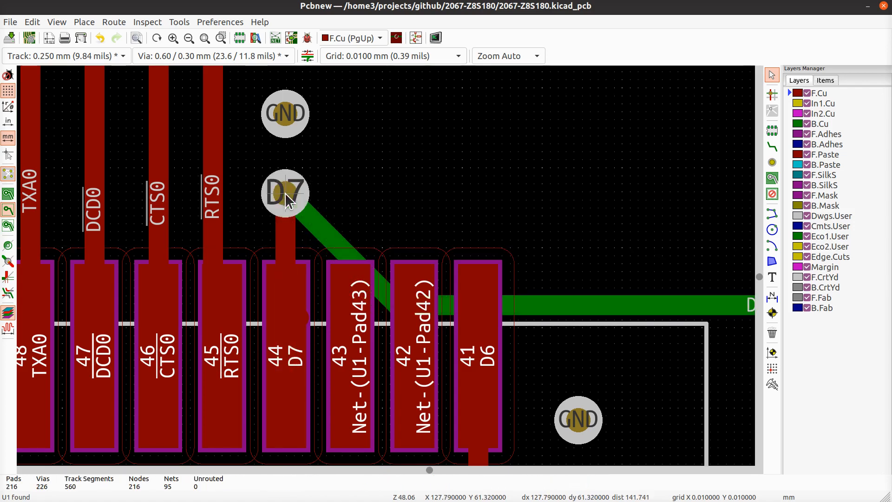
# - Reroute the B.Cu D7 track so it runs straight from the moved via and angles down into the far D7 via
pyautogui.moveTo(586, 203); pyautogui.dragTo(383, 205, button='middle')
pyautogui.scroll(-3, 442, 268)
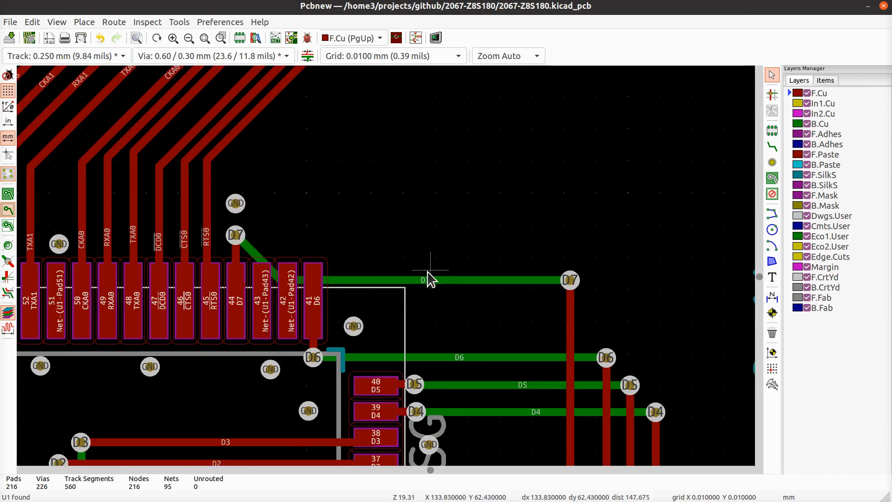
pyautogui.click(430, 281)
pyautogui.moveTo(431, 279); pyautogui.dragTo(421, 236)
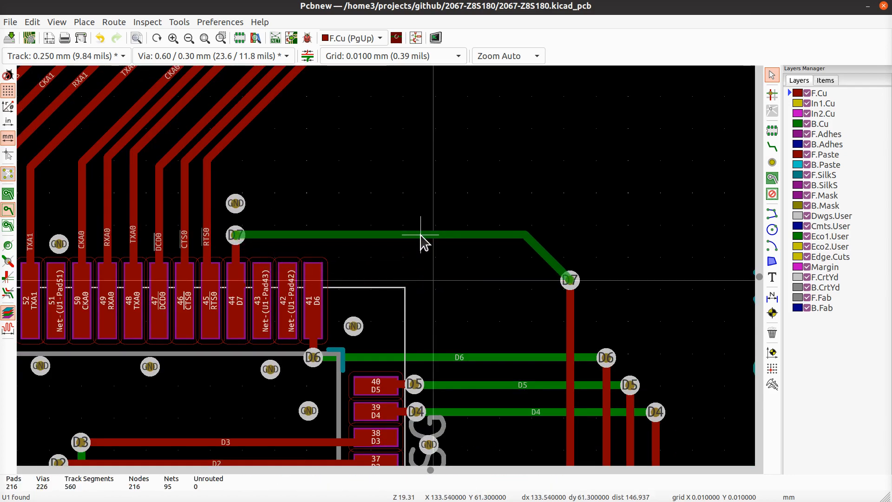
# - Refill all copper zones and save the board
pyautogui.hotkey('ctrl', 's')
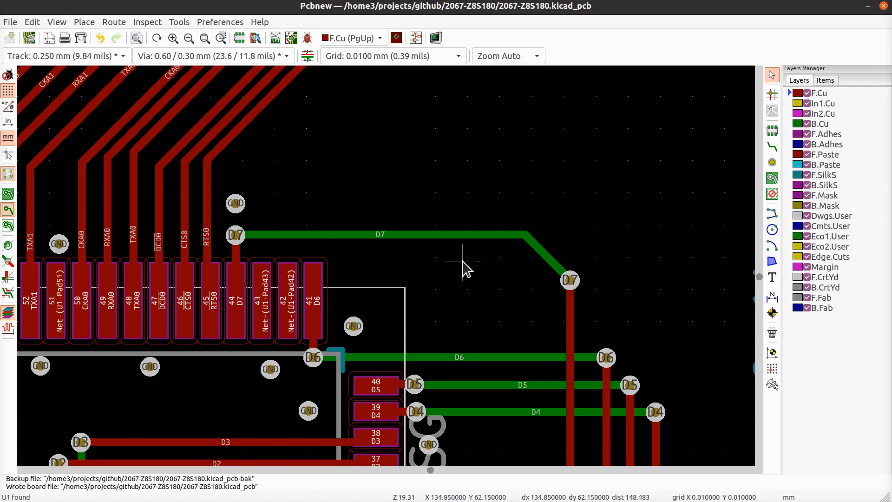
pyautogui.press('b')
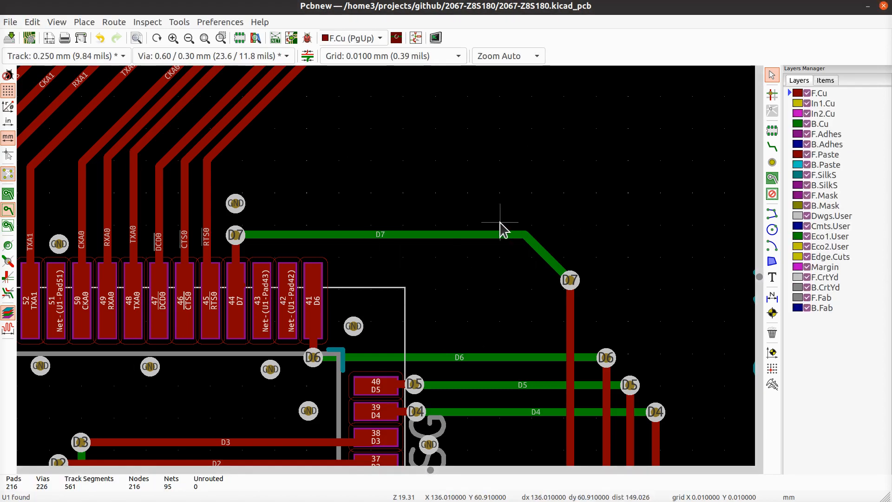
pyautogui.hotkey('ctrl', 's')
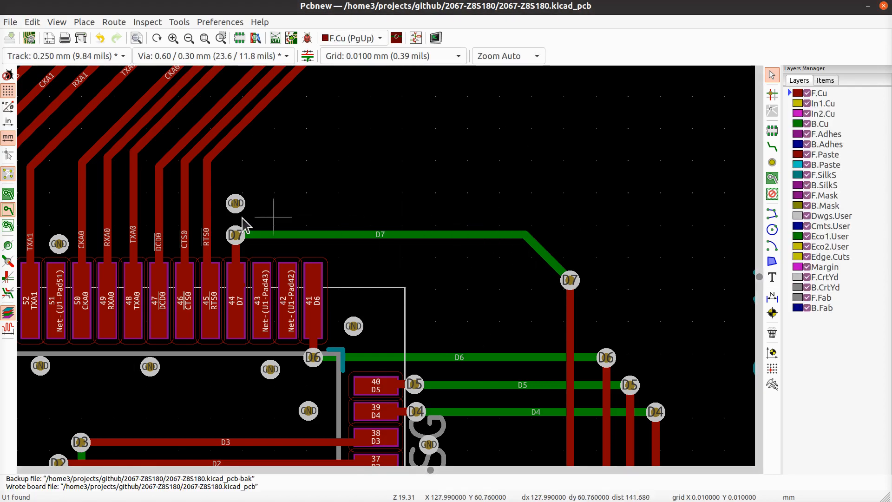
# - Show the filled zones and inspect the D7 connection's clearances on F.Cu and B.Cu, then hide the fills again
pyautogui.click(8, 194)
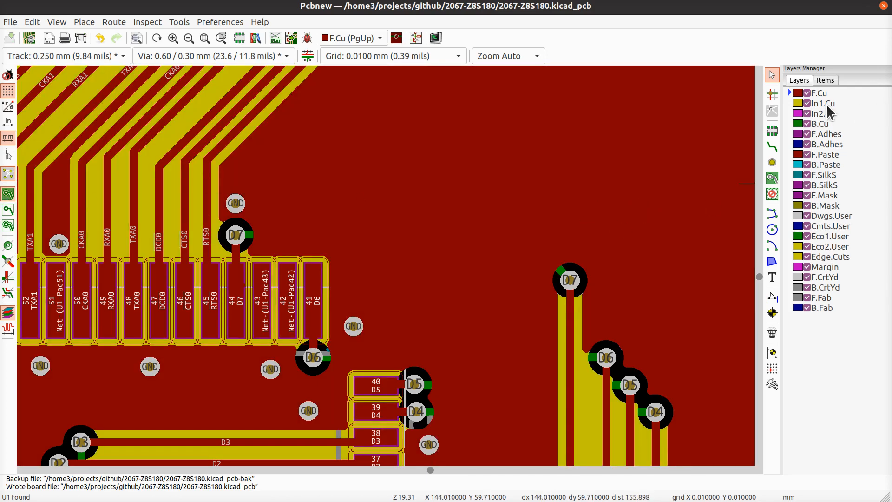
pyautogui.click(823, 122)
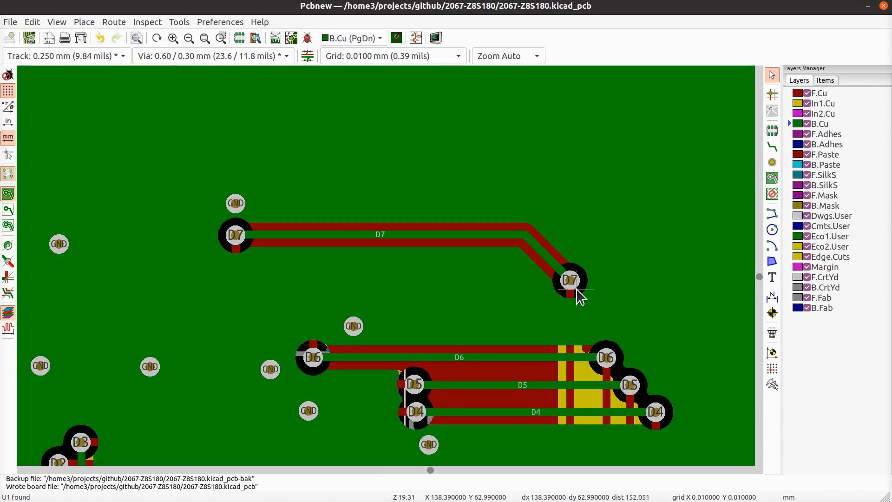
pyautogui.click(820, 95)
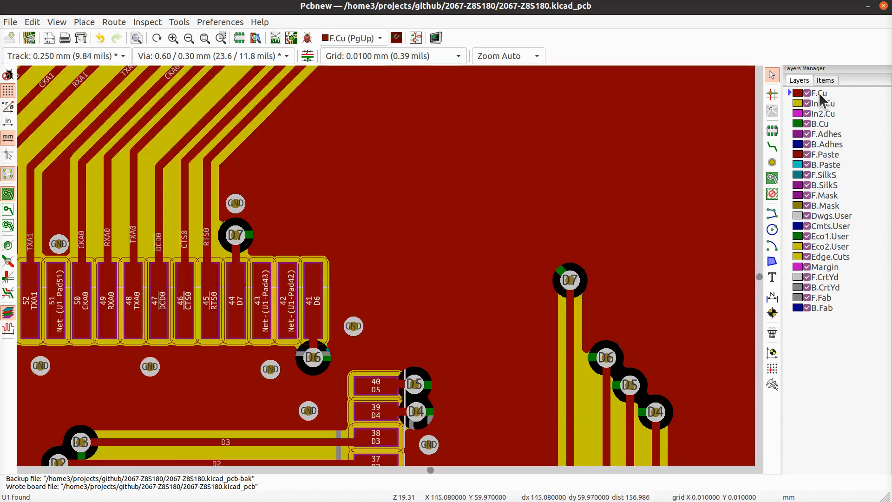
pyautogui.click(8, 213)
# - Examine U1's pads along its edges, comparing pad 25 with pads 26 through 40 and the vias beside them
pyautogui.moveTo(223, 251); pyautogui.dragTo(495, 148, button='middle')
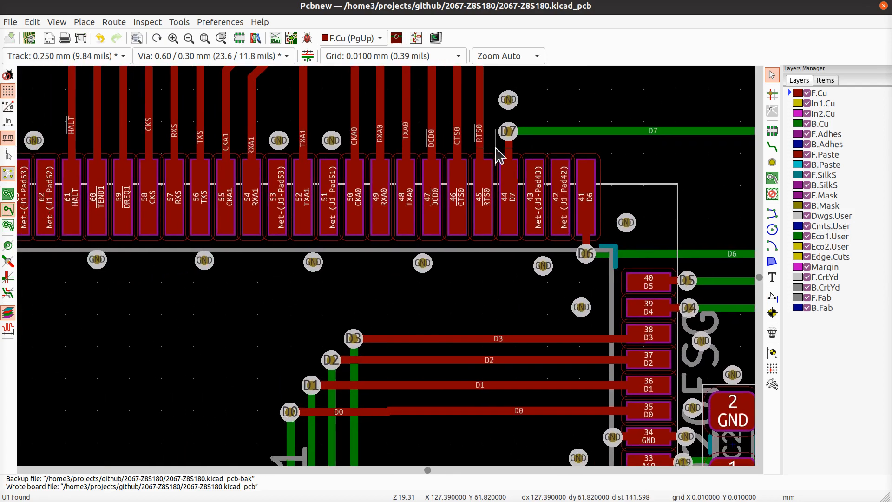
pyautogui.scroll(-1, 495, 148)
pyautogui.moveTo(196, 320); pyautogui.dragTo(418, 284, button='middle')
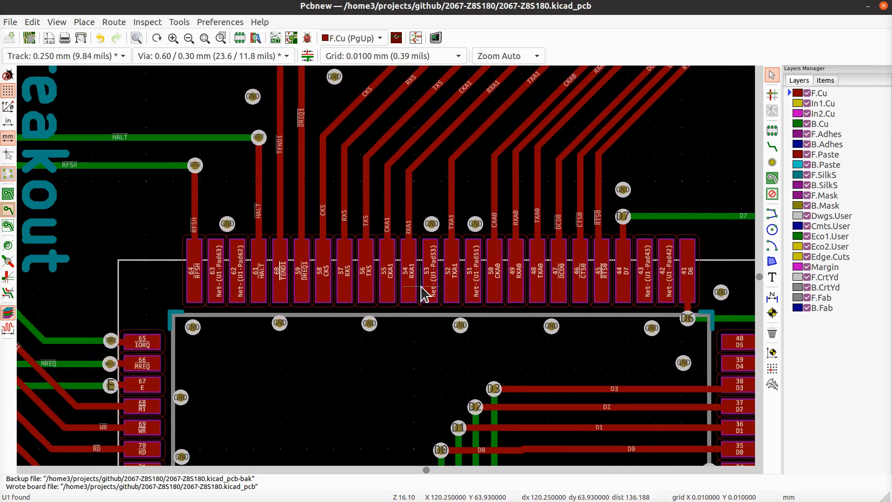
pyautogui.moveTo(476, 344); pyautogui.dragTo(313, 213, button='middle')
pyautogui.moveTo(420, 363); pyautogui.dragTo(355, 149, button='middle')
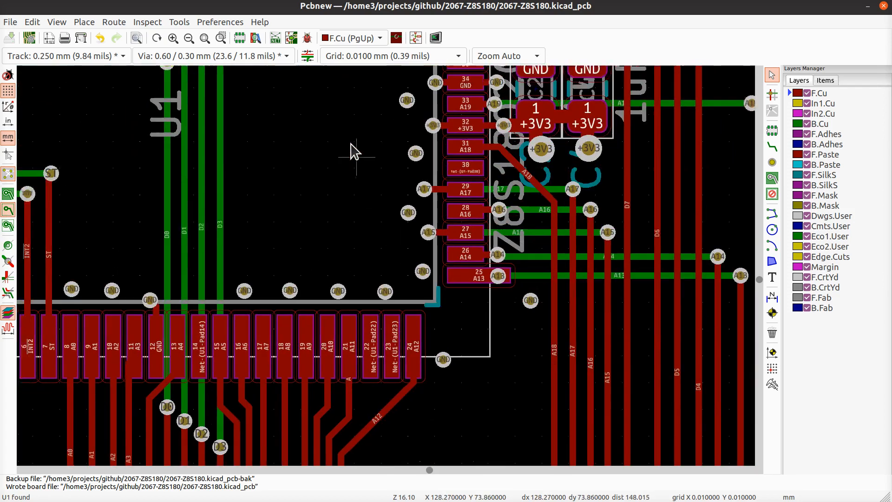
pyautogui.scroll(3, 485, 262)
pyautogui.scroll(-3, 389, 274)
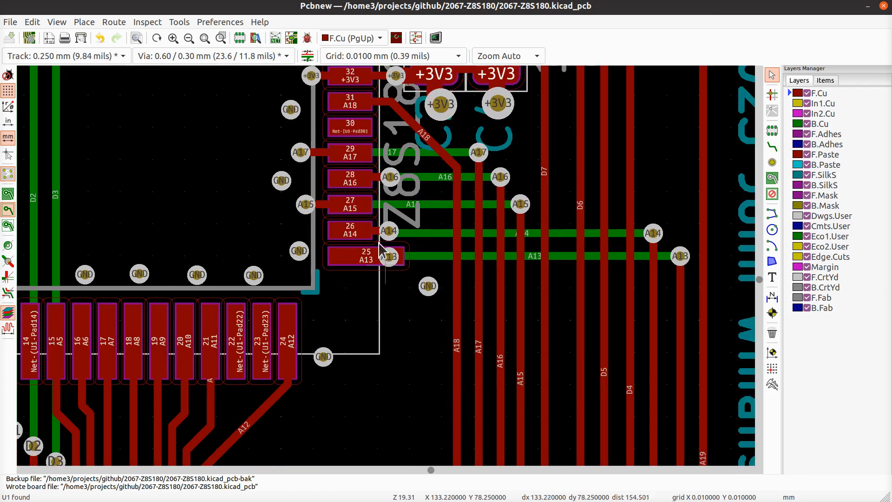
pyautogui.moveTo(388, 181); pyautogui.dragTo(354, 409, button='middle')
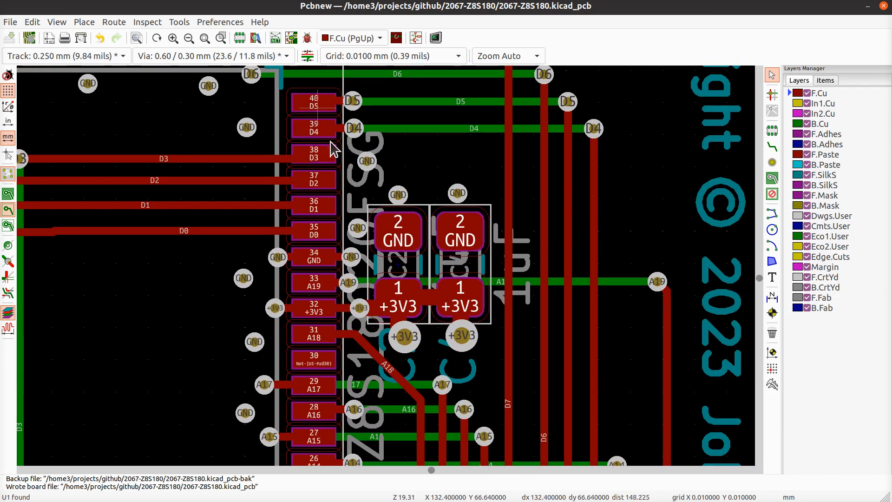
pyautogui.moveTo(373, 328)
pyautogui.mouseDown(button='middle')
pyautogui.moveTo(395, 239)
pyautogui.moveTo(406, 231)
pyautogui.moveTo(431, 260)
pyautogui.mouseUp(button='middle')
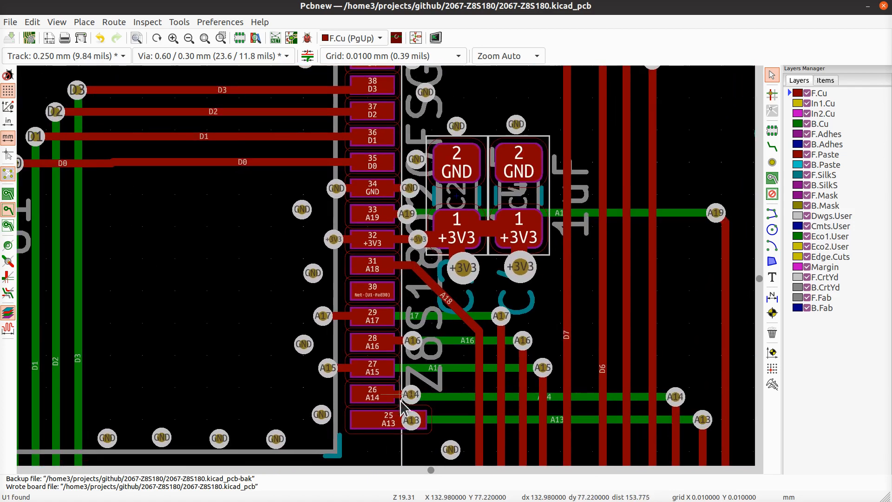
pyautogui.moveTo(374, 233); pyautogui.dragTo(385, 338, button='middle')
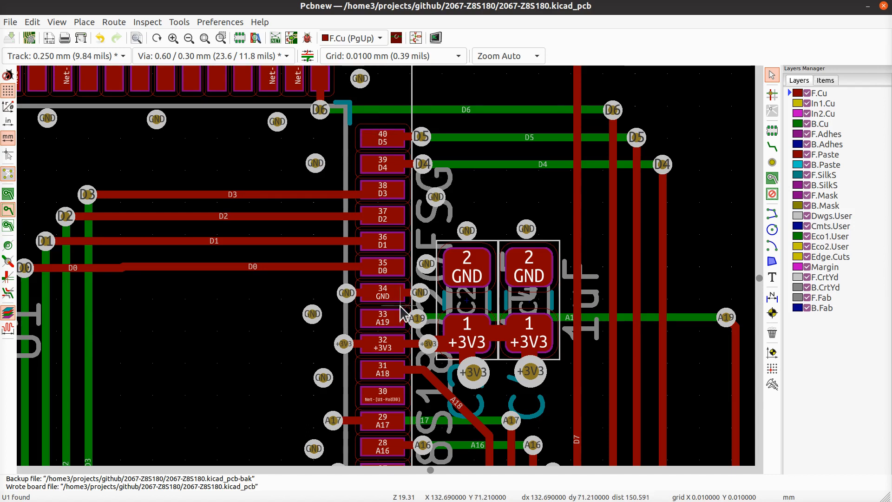
pyautogui.moveTo(385, 304); pyautogui.dragTo(375, 181, button='middle')
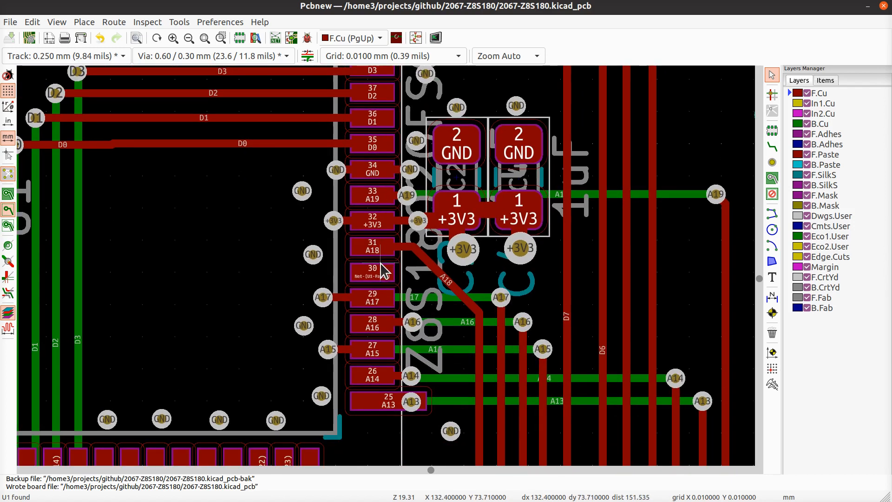
# - Switch to the PQFP-80 footprint file in the terminal editor and go to the pad 25 definition
pyautogui.press('super')
pyautogui.click(215, 123)
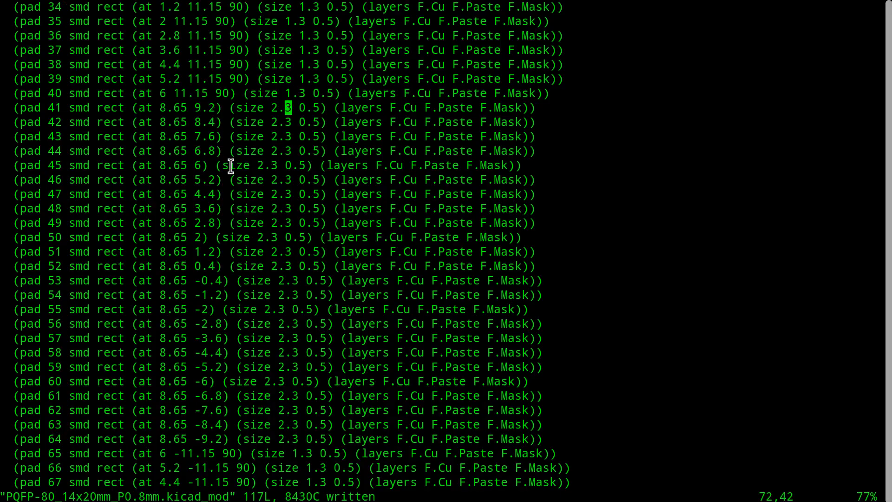
pyautogui.hotkey('ctrl', 'u')
pyautogui.hotkey('ctrl', 'u')
pyautogui.hotkey('ctrl', 'u')
pyautogui.hotkey('ctrl', 'u')
pyautogui.hotkey('ctrl', 'u')
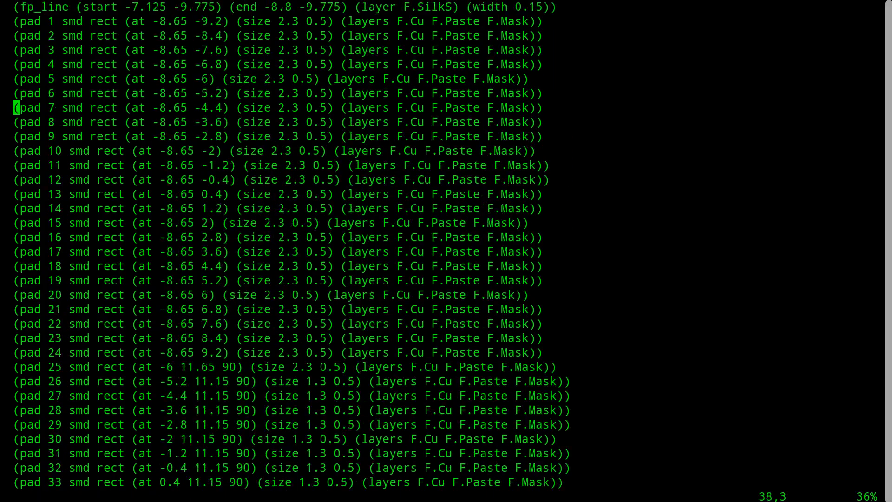
pyautogui.hotkey('ctrl', 'd')
pyautogui.hotkey('ctrl', 'd')
pyautogui.hotkey('ctrl', 'd')
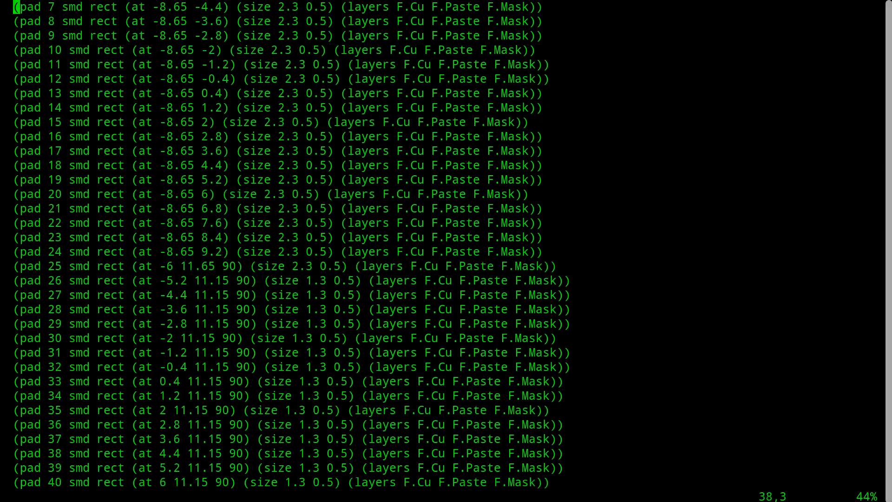
pyautogui.press('j')
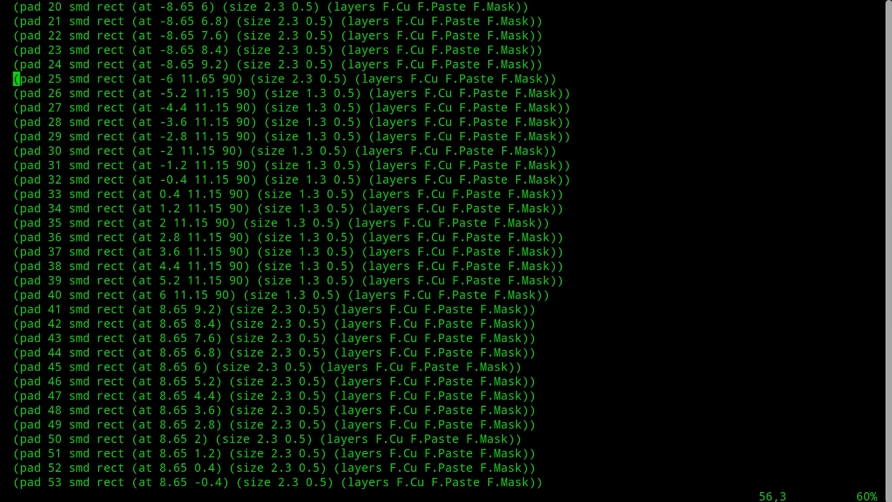
# - Change the second position value of pads 26 through 29 to 11.65
pyautogui.press('l')
pyautogui.press('l')
pyautogui.press('l')
pyautogui.press('l')
pyautogui.press('l')
pyautogui.press('l')
pyautogui.press('l')
pyautogui.press('l')
pyautogui.press('l')
pyautogui.press('l')
pyautogui.press('l')
pyautogui.press('l')
pyautogui.press('l')
pyautogui.press('l')
pyautogui.press('l')
pyautogui.press('l')
pyautogui.press('l')
pyautogui.press('l')
pyautogui.press('l')
pyautogui.press('l')
pyautogui.press('l')
pyautogui.press('l')
pyautogui.press('l')
pyautogui.press('l')
pyautogui.press('l')
pyautogui.press('l')
pyautogui.press('l')
pyautogui.press('j')
pyautogui.press('l')
pyautogui.press('l')
pyautogui.press('k')
pyautogui.press('h')
pyautogui.press('h')
pyautogui.press('h')
pyautogui.press('l')
pyautogui.press('j')
pyautogui.press('l')
pyautogui.press('l')
pyautogui.press('l')
pyautogui.press('h')
pyautogui.press('j')
pyautogui.press('j')
pyautogui.press('.')
pyautogui.press('j')
pyautogui.press('j')
pyautogui.press('.')
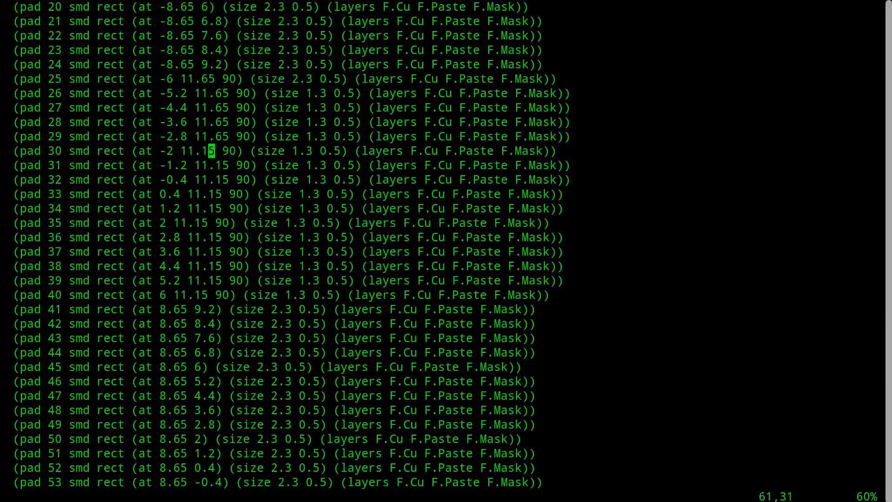
# - Change the second position value of pads 30 through 33 to 11.65
pyautogui.press('h')
pyautogui.press('h')
pyautogui.press('j')
pyautogui.press('l')
pyautogui.press('l')
pyautogui.press('j')
pyautogui.press('.')
pyautogui.press('j')
pyautogui.press('h')
pyautogui.press('.')
pyautogui.press('j')
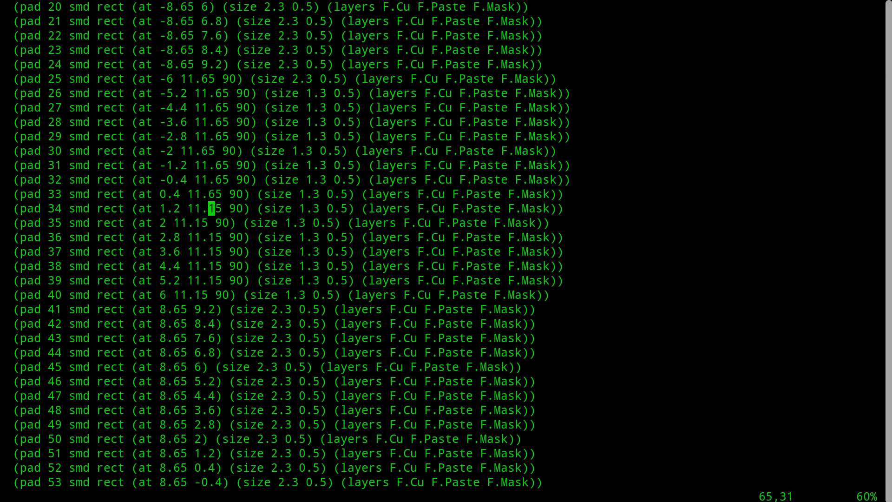
# - Change the second position value of pads 34 through 38 to 11.65
pyautogui.press('j')
pyautogui.press('h')
pyautogui.press('h')
pyautogui.press('j')
pyautogui.press('l')
pyautogui.press('l')
pyautogui.press('j')
pyautogui.press('j')
pyautogui.press('r')
pyautogui.press('6')
pyautogui.press('j')
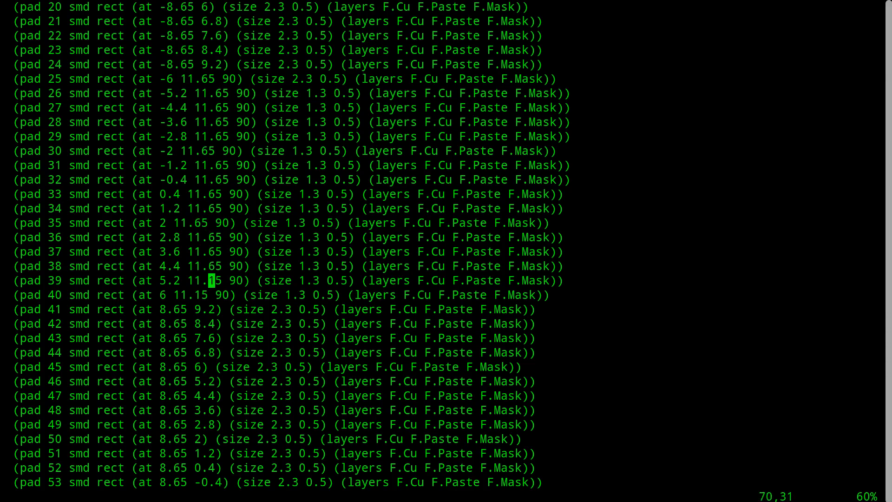
# - Change the second position value of pads 39 and 40 to 11.65 and save the footprint file
pyautogui.press('j')
pyautogui.press('h')
pyautogui.press('h')
pyautogui.write(':w')
pyautogui.press('Return')
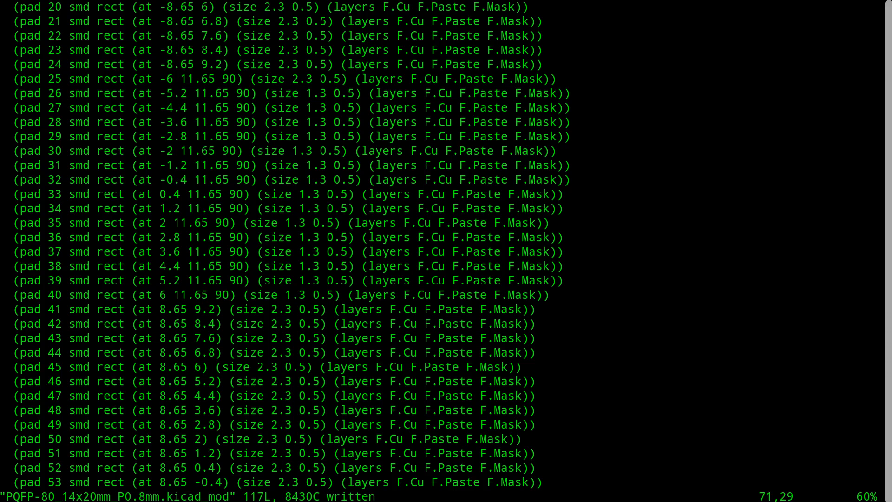
# - Save the PQFP-80 footprint file with the updated pad positions
pyautogui.hotkey('ctrl', 'y')
pyautogui.hotkey('ctrl', 'y')
pyautogui.hotkey('ctrl', 'y')
pyautogui.hotkey('ctrl', 'y')
pyautogui.hotkey('ctrl', 'y')
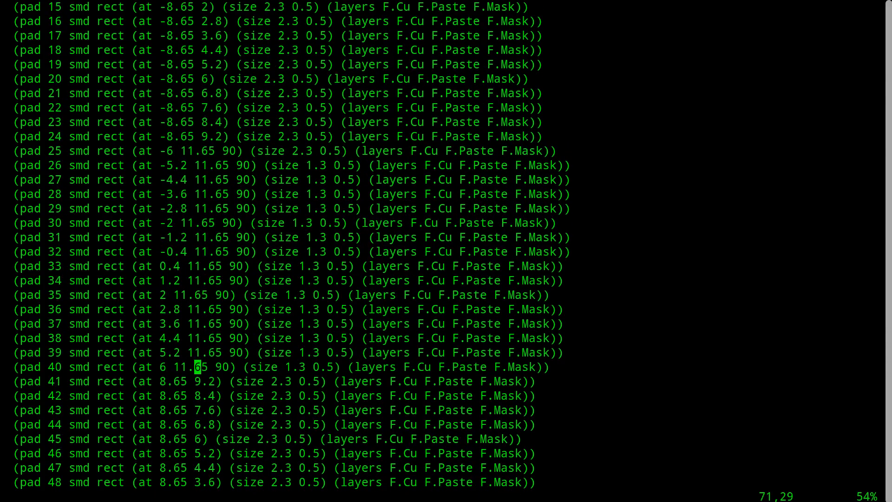
pyautogui.write(':w')
pyautogui.press('Return')
# - Change the first size value of pads 26 through 29 to 2.3
pyautogui.press('k')
pyautogui.press('k')
pyautogui.press('k')
pyautogui.press('k')
pyautogui.press('k')
pyautogui.press('k')
pyautogui.press('k')
pyautogui.press('k')
pyautogui.press('k')
pyautogui.press('k')
pyautogui.press('k')
pyautogui.press('k')
pyautogui.press('k')
pyautogui.press('k')
pyautogui.press('k')
pyautogui.press('l')
pyautogui.press('l')
pyautogui.press('l')
pyautogui.press('l')
pyautogui.press('l')
pyautogui.press('l')
pyautogui.press('l')
pyautogui.press('l')
pyautogui.press('l')
pyautogui.press('l')
pyautogui.press('l')
pyautogui.press('l')
pyautogui.press('l')
pyautogui.press('l')
pyautogui.press('l')
pyautogui.press('l')
pyautogui.press('l')
pyautogui.press('j')
pyautogui.press('h')
pyautogui.press('j')
pyautogui.press('r')
pyautogui.press('2')
pyautogui.press('j')
pyautogui.press('r')
pyautogui.press('2')
pyautogui.press('j')
pyautogui.press('r')
pyautogui.press('2')
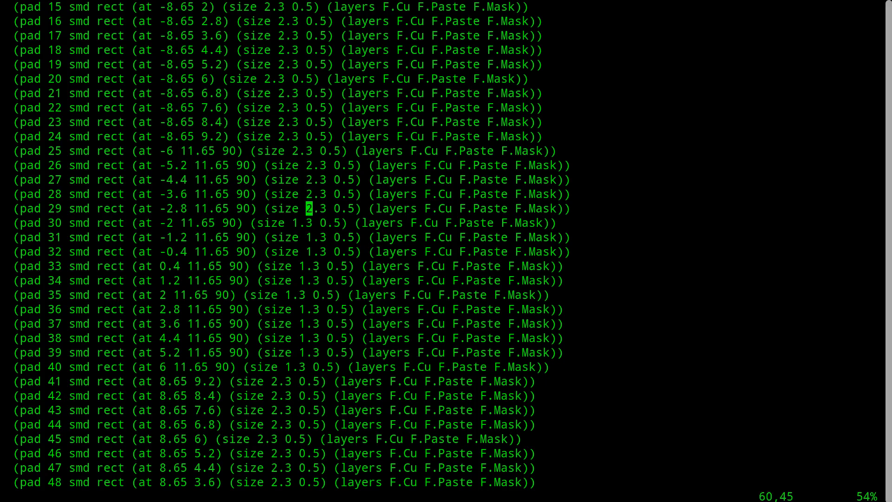
# - Change the first size value of pads 30 through 34 to 2.3
pyautogui.press('j')
pyautogui.press('h')
pyautogui.press('h')
pyautogui.press('r')
pyautogui.press('2')
pyautogui.press('j')
pyautogui.press('l')
pyautogui.press('l')
pyautogui.press('j')
pyautogui.press('r')
pyautogui.press('2')
pyautogui.press('j')
pyautogui.press('h')
pyautogui.press('r')
pyautogui.press('2')
pyautogui.press('j')
pyautogui.press('j')
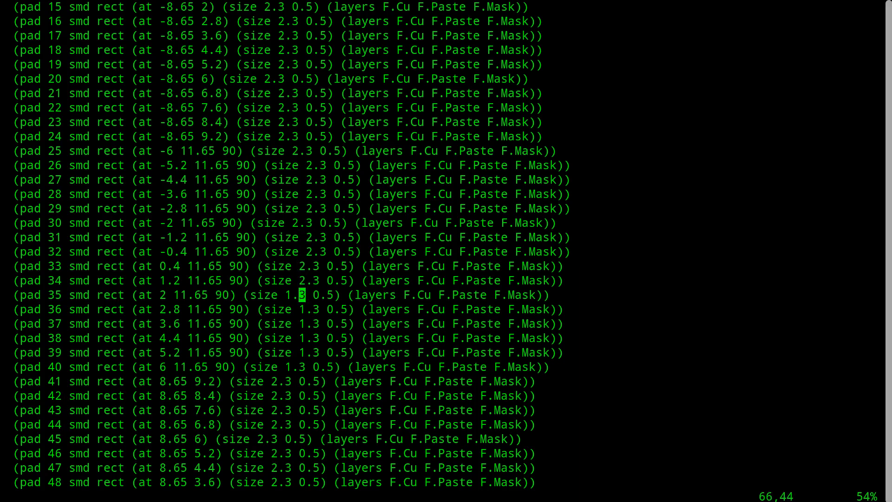
# - Change the first size value of pads 35 through 39 to 2.3
pyautogui.press('h')
pyautogui.press('h')
pyautogui.press('r')
pyautogui.press('2')
pyautogui.press('j')
pyautogui.press('l')
pyautogui.press('l')
pyautogui.press('r')
pyautogui.press('2')
pyautogui.press('j')
pyautogui.press('r')
pyautogui.press('2')
pyautogui.press('j')
pyautogui.press('r')
pyautogui.press('2')
pyautogui.press('j')
pyautogui.press('r')
pyautogui.press('2')
pyautogui.press('j')
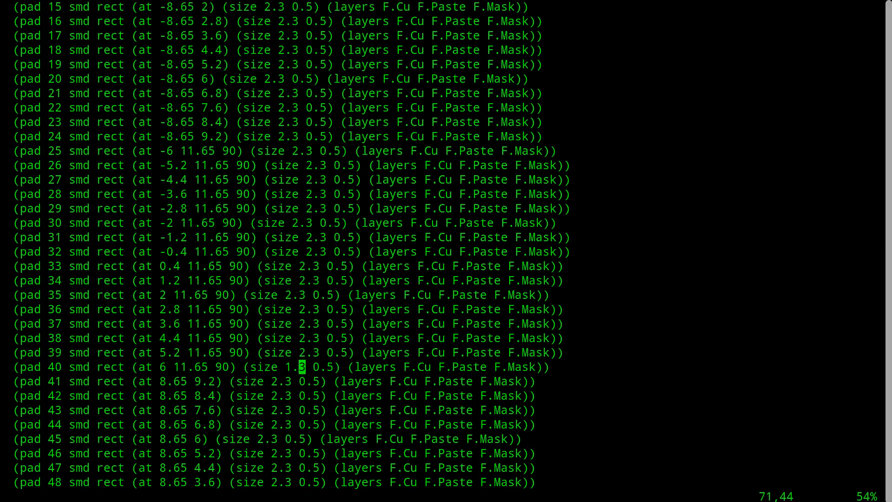
# - Undo the last size change, set pad 40's first size value to 2.3 and save the footprint file
pyautogui.press('u')
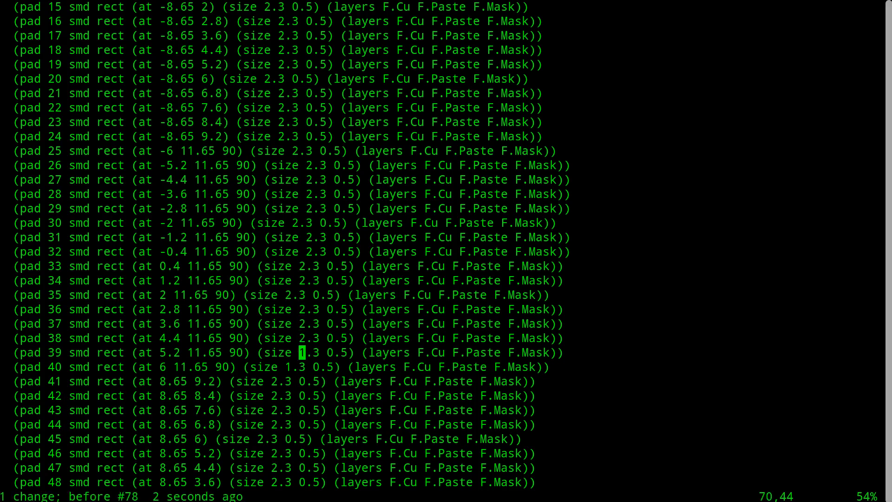
pyautogui.press('j')
pyautogui.press('h')
pyautogui.press('h')
pyautogui.write(':w')
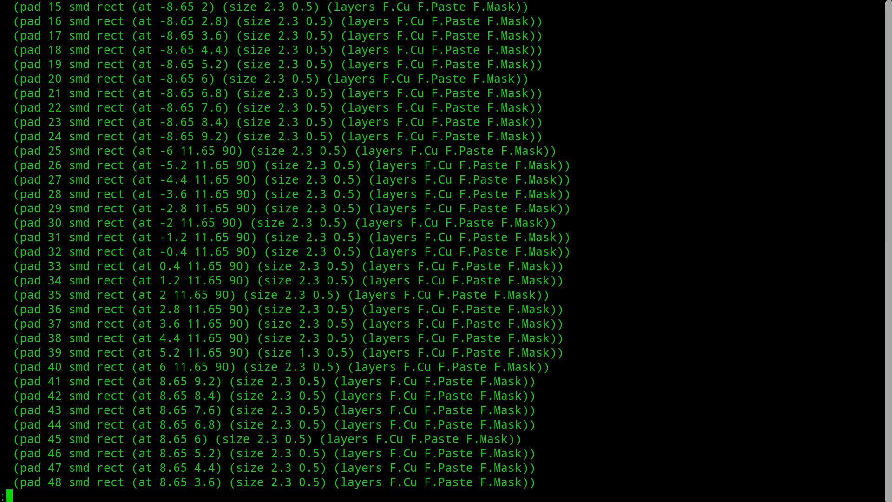
pyautogui.press('Return')
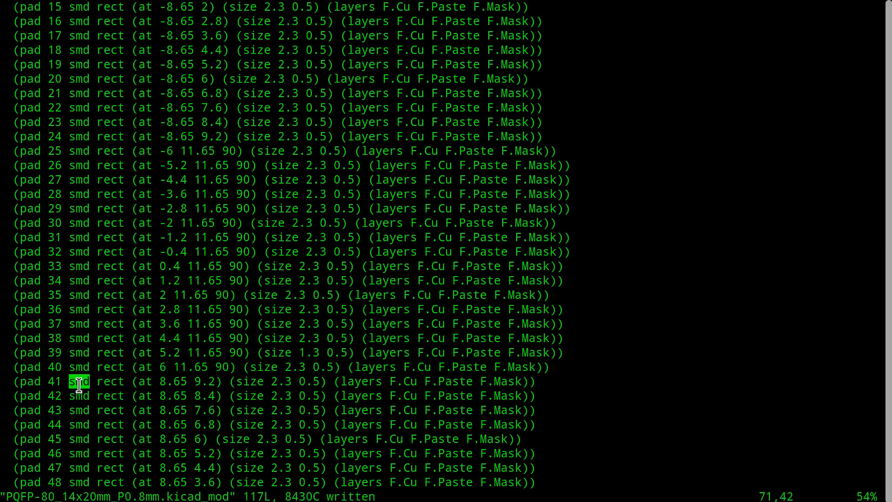
# - Change the first size value of pad 39 to 2.3
pyautogui.tripleClick(80, 387)
pyautogui.click(320, 377)
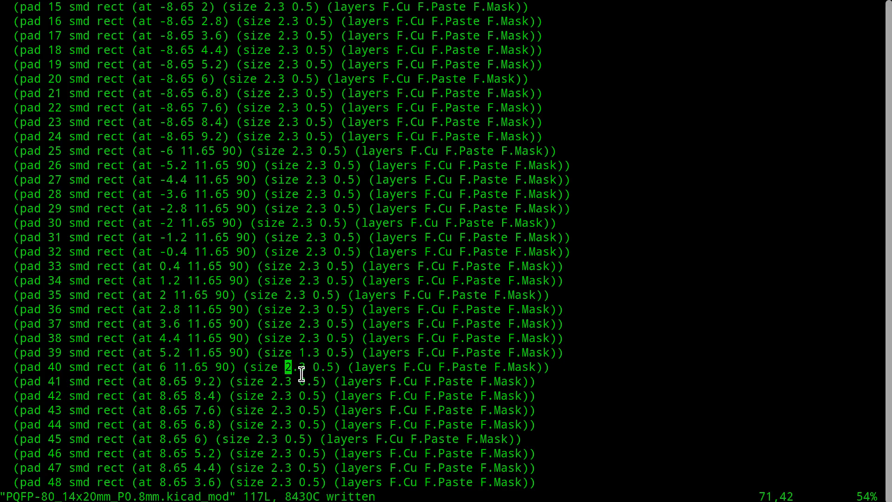
pyautogui.press('k')
pyautogui.press('l')
pyautogui.press('l')
pyautogui.press('l')
pyautogui.press('h')
# - Switch to Pcbnew and update the selected U1 footprint from the library
pyautogui.hotkey('alt', 'Tab')
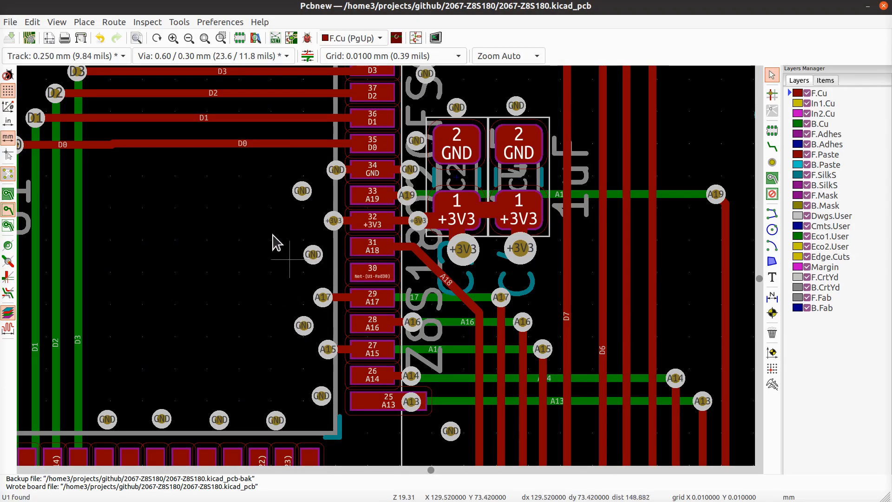
pyautogui.scroll(-1, 389, 272)
pyautogui.moveTo(407, 236); pyautogui.dragTo(378, 259, button='middle')
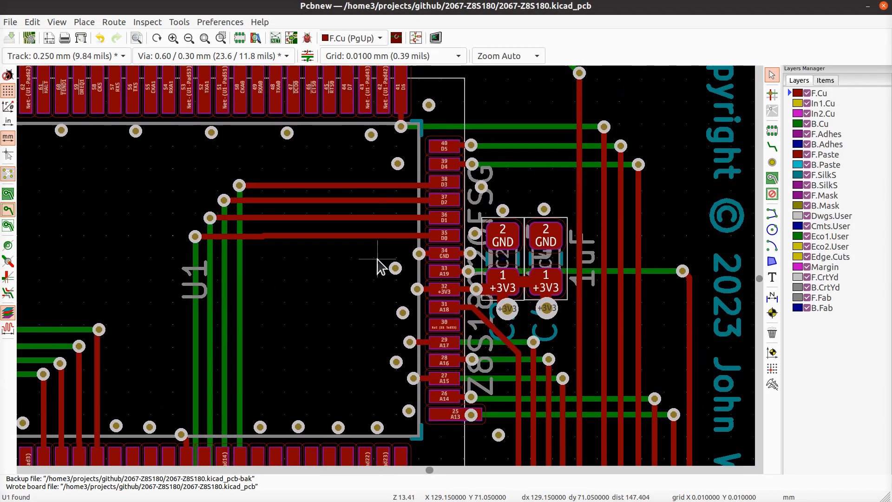
pyautogui.click(314, 305)
pyautogui.rightClick(314, 306)
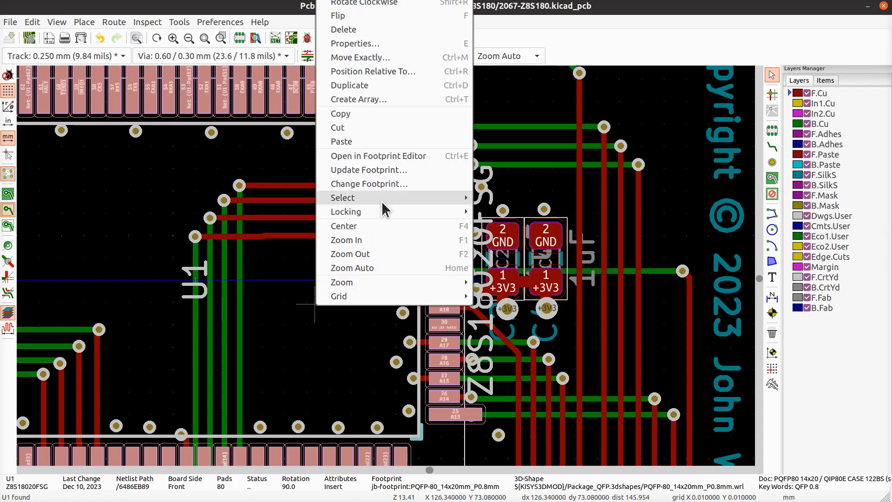
pyautogui.press('Escape')
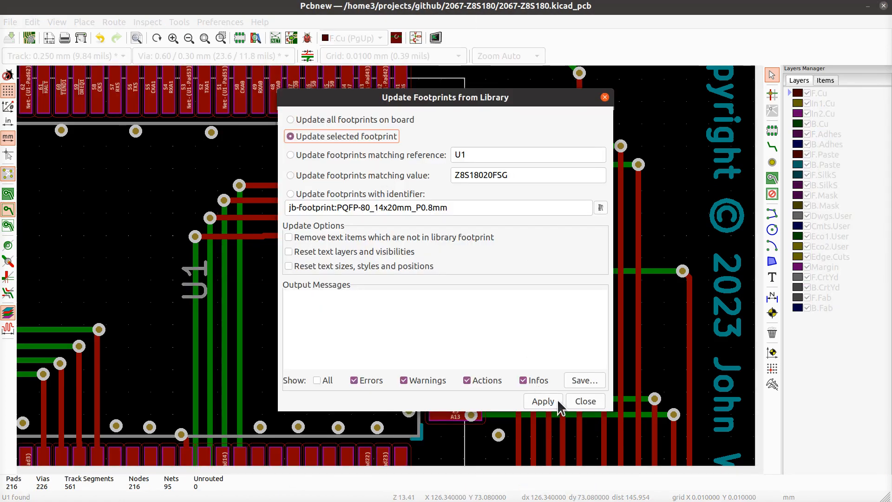
pyautogui.click(542, 401)
pyautogui.click(586, 402)
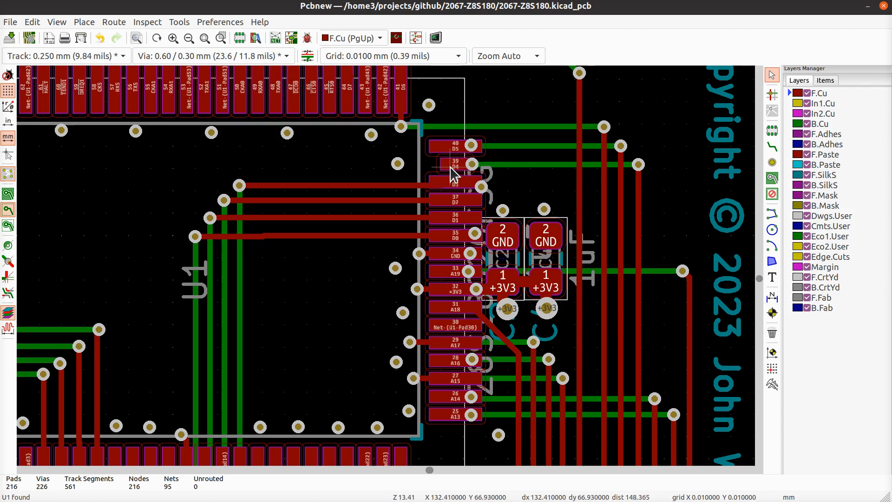
# - Examine U1's pads 25 through 40 on the board for consistent length and overlapping vias
pyautogui.scroll(2, 468, 403)
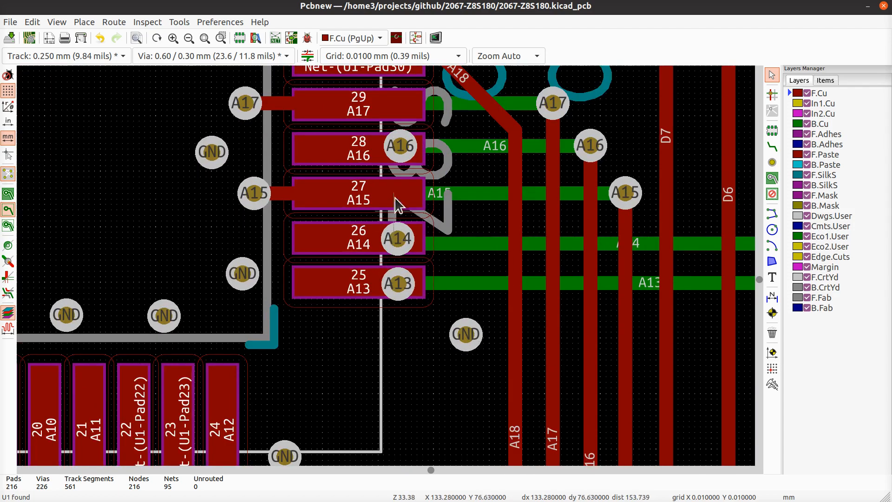
pyautogui.moveTo(393, 156); pyautogui.dragTo(295, 295, button='middle')
pyautogui.scroll(-2, 293, 287)
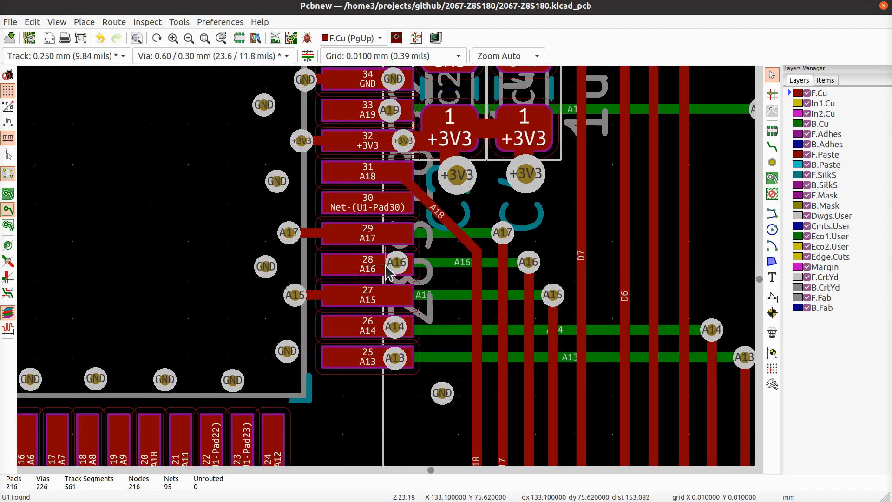
pyautogui.moveTo(388, 153); pyautogui.dragTo(326, 311, button='middle')
pyautogui.moveTo(338, 181); pyautogui.dragTo(346, 298, button='middle')
pyautogui.moveTo(344, 232); pyautogui.dragTo(355, 305, button='middle')
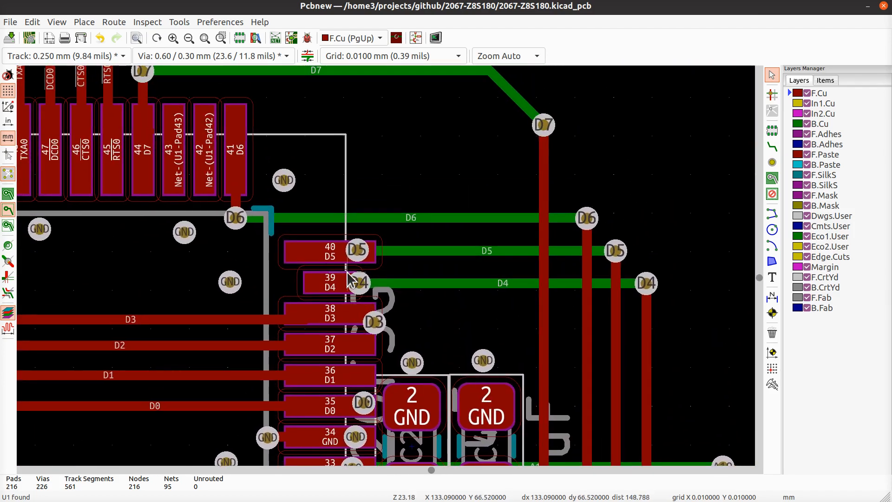
pyautogui.scroll(6, 327, 282)
pyautogui.scroll(-5, 385, 265)
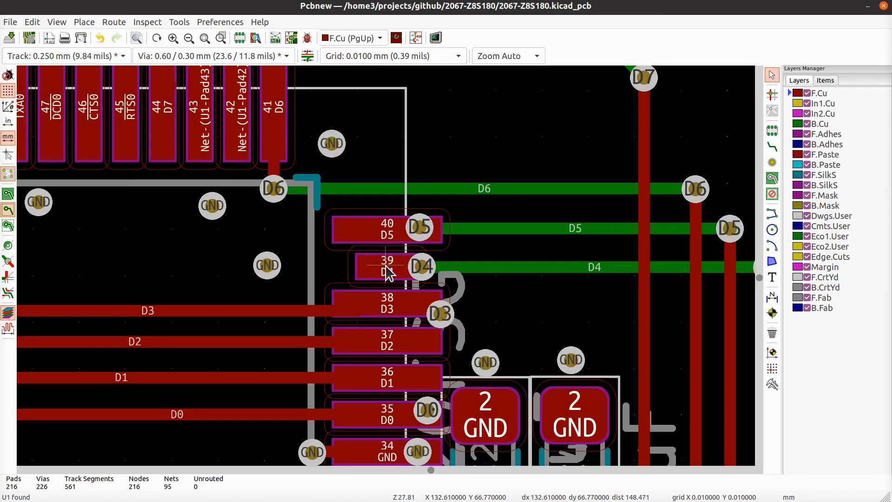
# - Switch to the terminal and save the footprint file with pad 39's corrected size
pyautogui.press('super')
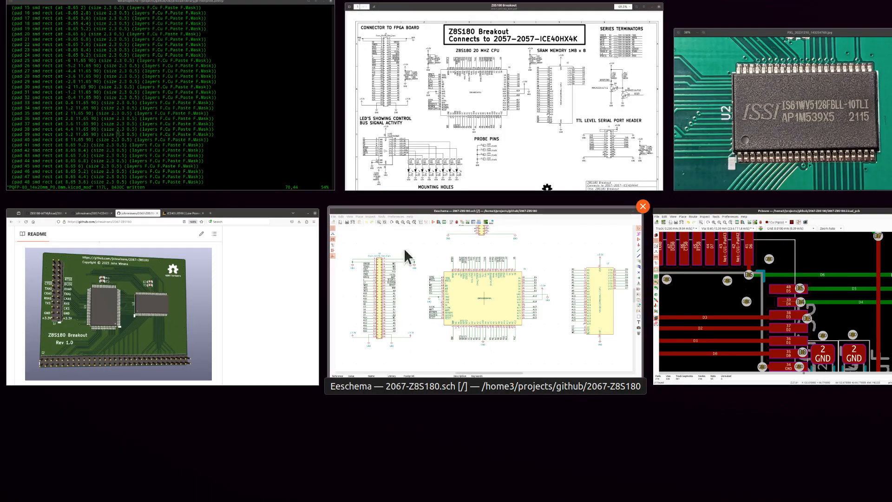
pyautogui.click(287, 135)
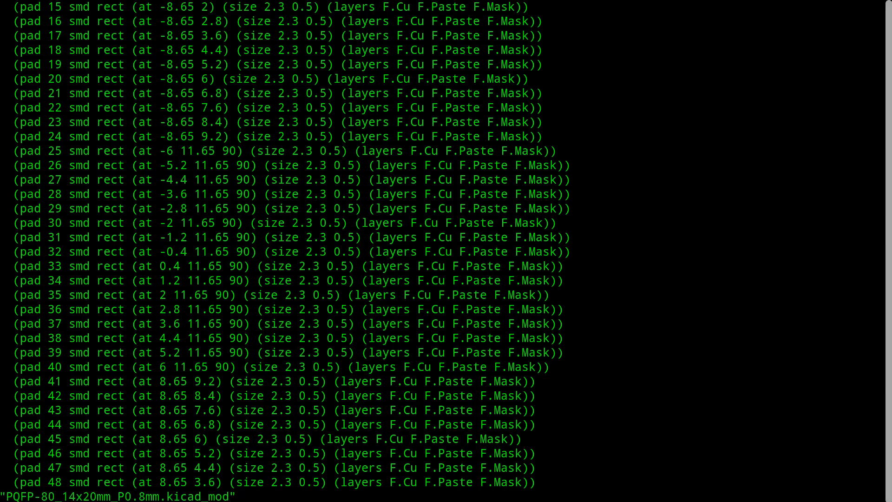
pyautogui.press('super')
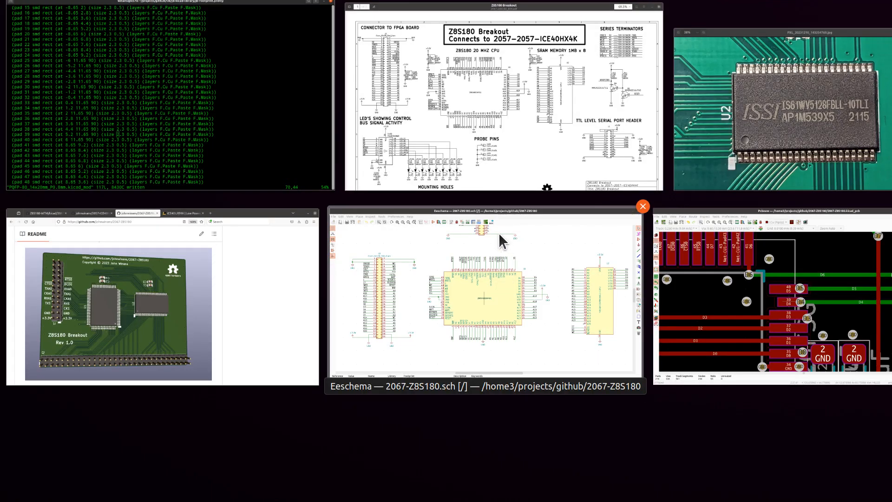
# - Return to Pcbnew and update the selected U1 footprint from the library with the corrected pad 39
pyautogui.click(699, 319)
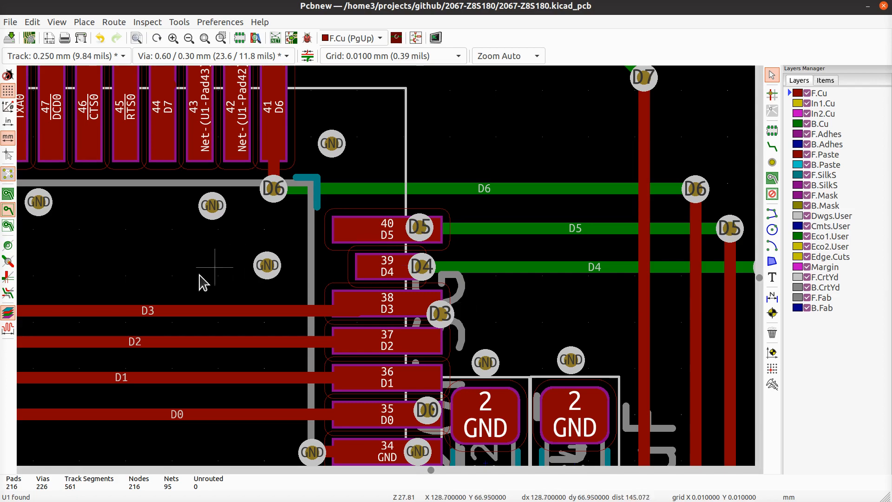
pyautogui.scroll(-4, 388, 273)
pyautogui.click(377, 337)
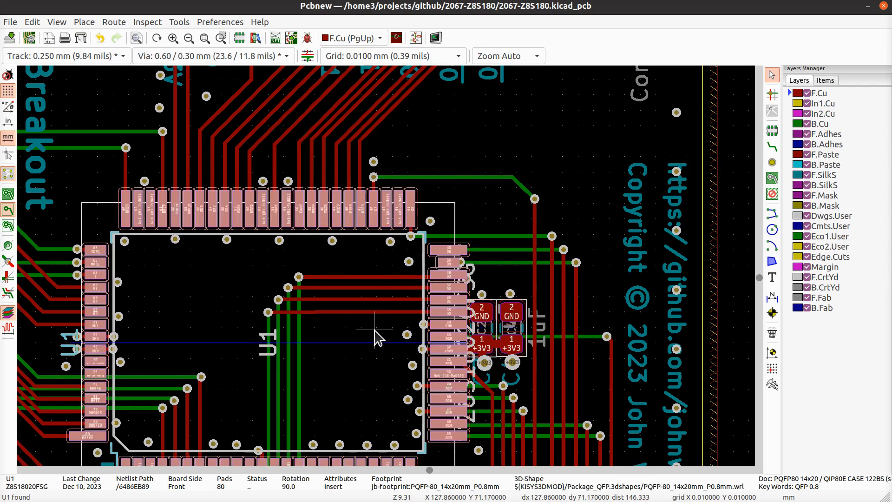
pyautogui.rightClick(379, 335)
pyautogui.click(430, 194)
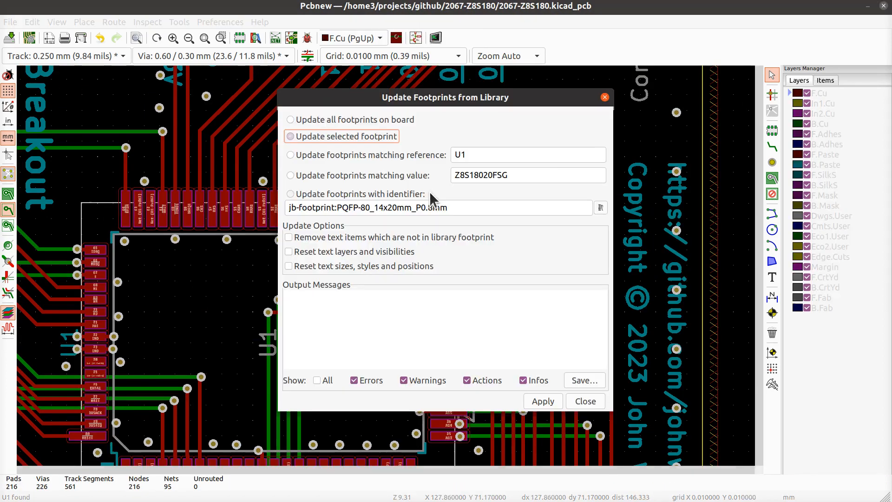
pyautogui.click(541, 401)
pyautogui.click(581, 402)
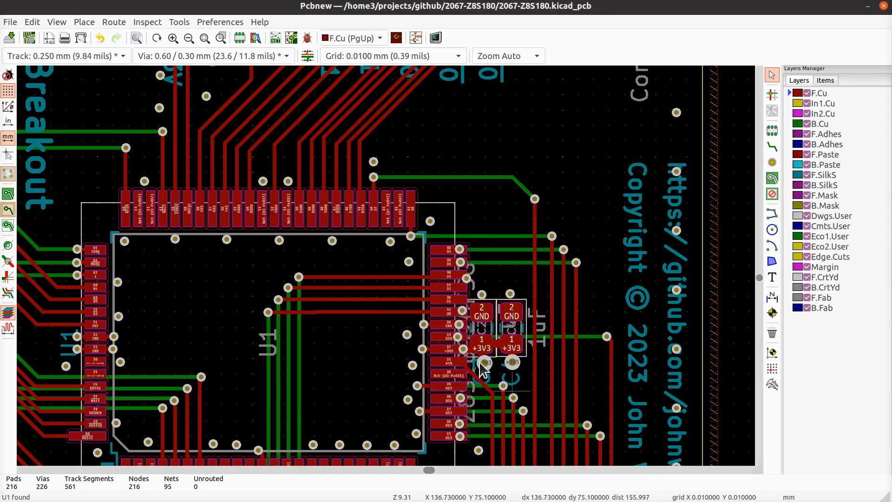
# - Examine the updated pads 25 through 40 and compare them with pads 65 through 80 on U1's opposite side
pyautogui.scroll(5, 389, 270)
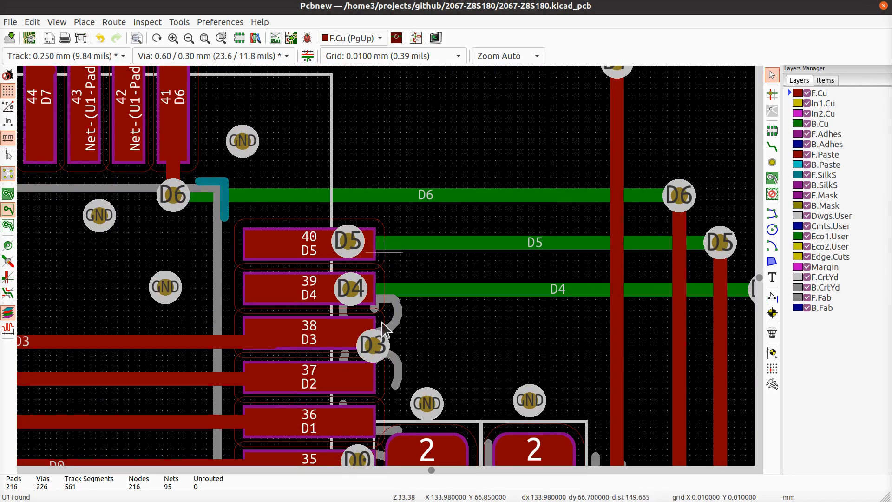
pyautogui.scroll(-5, 389, 269)
pyautogui.scroll(2, 463, 172)
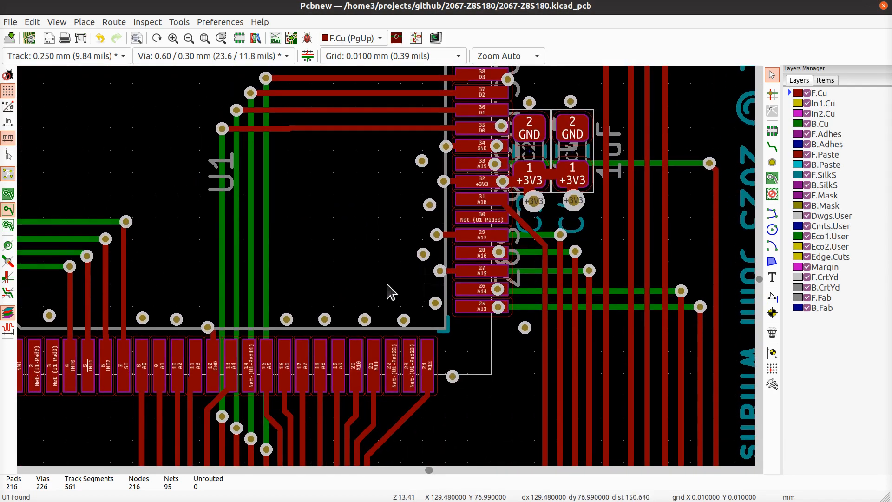
pyautogui.moveTo(372, 284); pyautogui.dragTo(500, 198, button='middle')
pyautogui.moveTo(223, 267); pyautogui.dragTo(299, 364, button='middle')
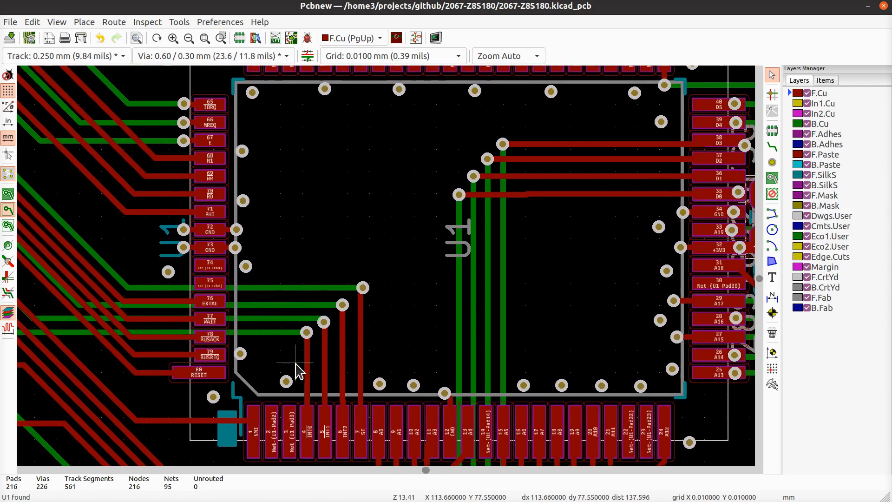
pyautogui.scroll(6, 200, 383)
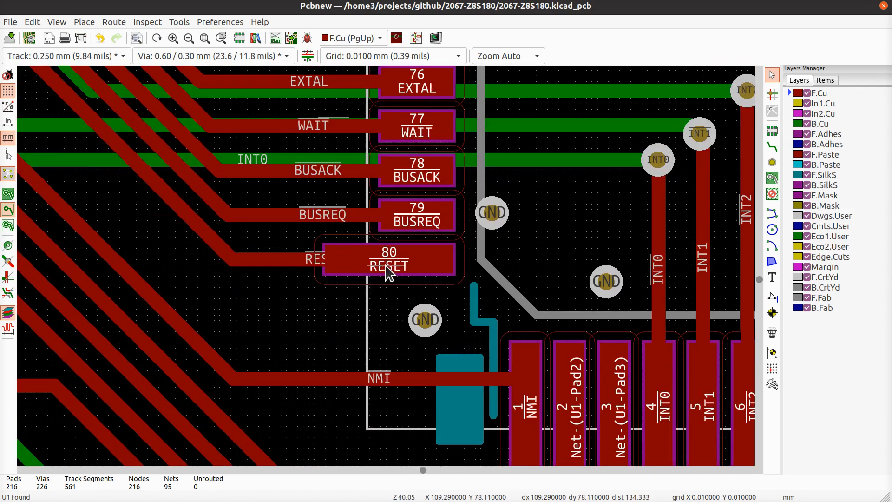
pyautogui.scroll(-3, 388, 272)
pyautogui.scroll(-4, 470, 147)
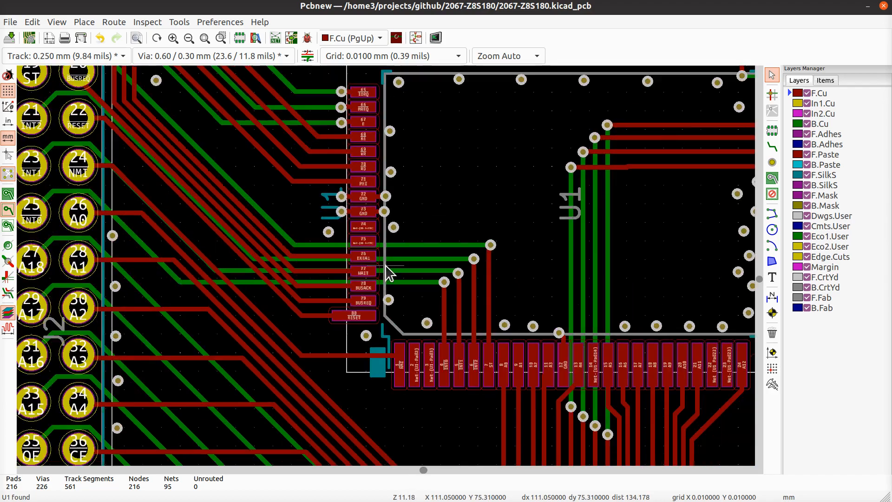
pyautogui.scroll(5, 381, 95)
pyautogui.scroll(3, 386, 270)
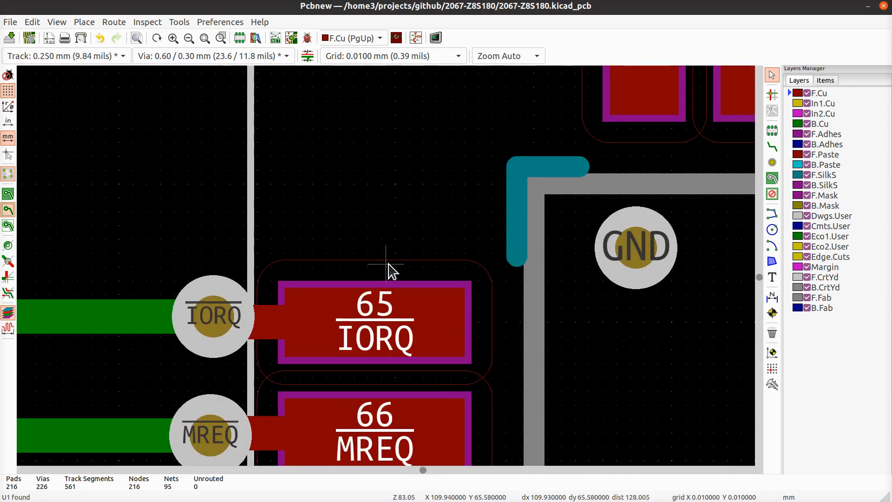
pyautogui.scroll(-7, 389, 273)
pyautogui.scroll(-2, 420, 309)
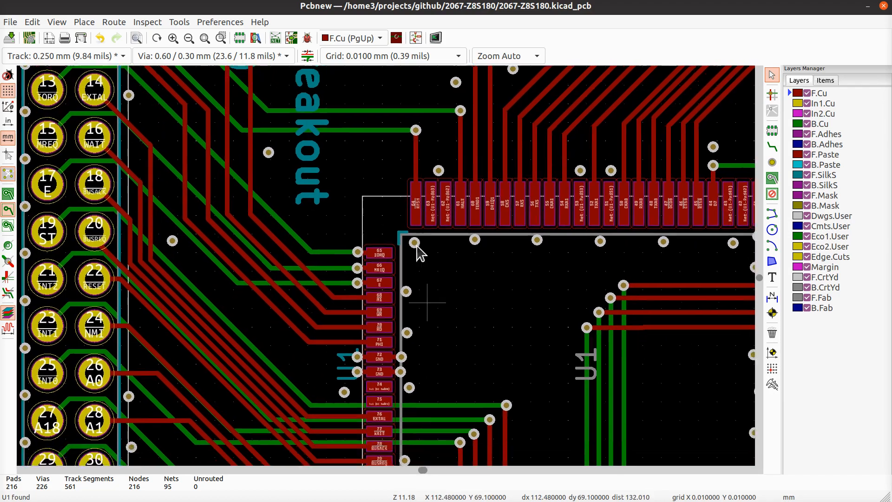
# - Switch to the terminal and go to the definitions of pads 65 through 80 in the footprint file
pyautogui.press('super')
pyautogui.click(191, 130)
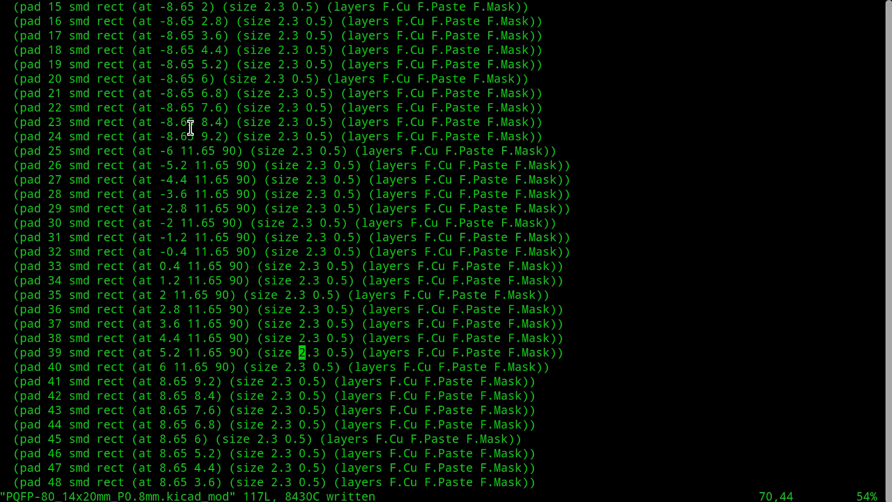
pyautogui.hotkey('ctrl', 'd')
pyautogui.hotkey('ctrl', 'e')
pyautogui.hotkey('ctrl', 'e')
pyautogui.hotkey('ctrl', 'e')
pyautogui.hotkey('ctrl', 'e')
pyautogui.hotkey('ctrl', 'e')
pyautogui.hotkey('ctrl', 'e')
pyautogui.hotkey('ctrl', 'e')
pyautogui.hotkey('ctrl', 'e')
pyautogui.hotkey('ctrl', 'e')
pyautogui.hotkey('ctrl', 'e')
pyautogui.hotkey('ctrl', 'e')
pyautogui.hotkey('ctrl', 'e')
pyautogui.hotkey('ctrl', 'e')
pyautogui.hotkey('ctrl', 'e')
pyautogui.hotkey('ctrl', 'e')
pyautogui.hotkey('ctrl', 'e')
pyautogui.hotkey('ctrl', 'e')
pyautogui.hotkey('ctrl', 'e')
pyautogui.hotkey('ctrl', 'e')
pyautogui.hotkey('ctrl', 'e')
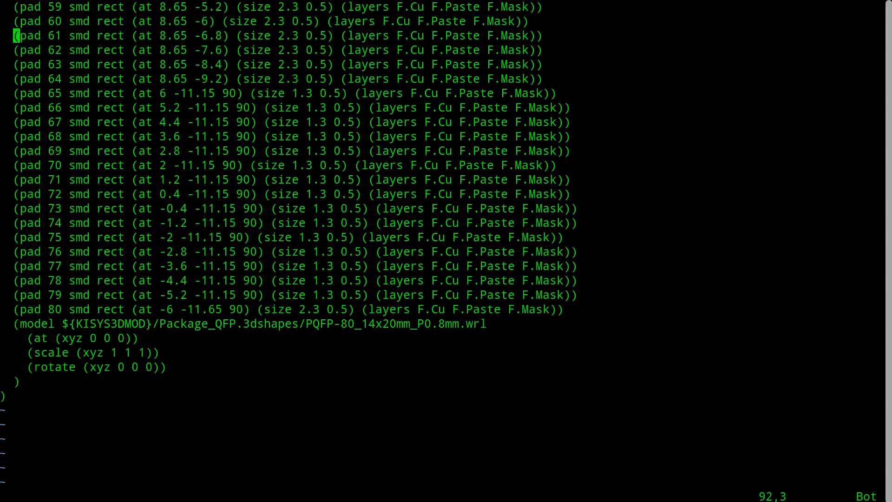
# - Match pad 80's offset by setting the Y position of pads 65 through 69 to -11.65
pyautogui.press('j')
pyautogui.press('j')
pyautogui.press('j')
pyautogui.press('j')
pyautogui.press('l')
pyautogui.press('w')
pyautogui.press('w')
pyautogui.press('w')
pyautogui.press('l')
pyautogui.press('l')
pyautogui.press('l')
pyautogui.press('l')
pyautogui.press('l')
pyautogui.press('l')
pyautogui.press('l')
pyautogui.press('l')
pyautogui.press('l')
pyautogui.press('l')
pyautogui.press('l')
pyautogui.press('l')
pyautogui.press('l')
pyautogui.press('l')
pyautogui.press('l')
pyautogui.moveTo(201, 309); pyautogui.dragTo(235, 310)
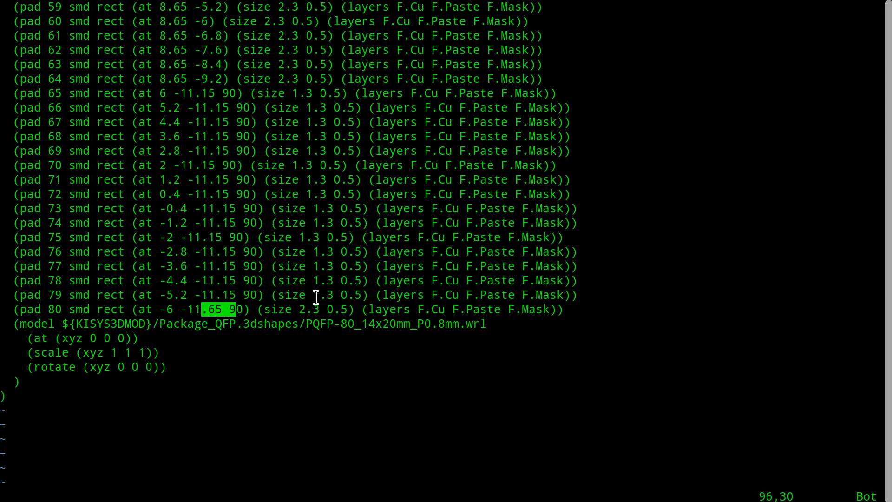
pyautogui.click(346, 285)
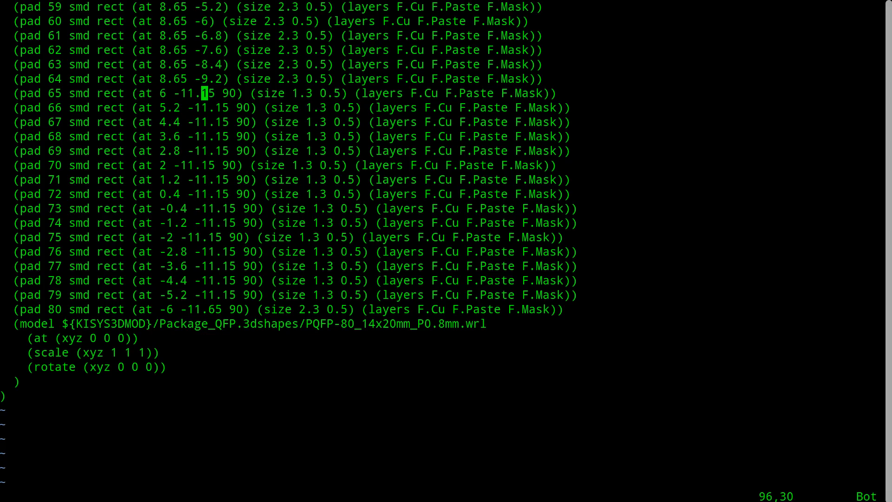
pyautogui.press('j')
pyautogui.press('l')
pyautogui.press('l')
pyautogui.press('j')
pyautogui.press('.')
pyautogui.press('j')
pyautogui.press('.')
pyautogui.press('j')
pyautogui.press('.')
pyautogui.press('j')
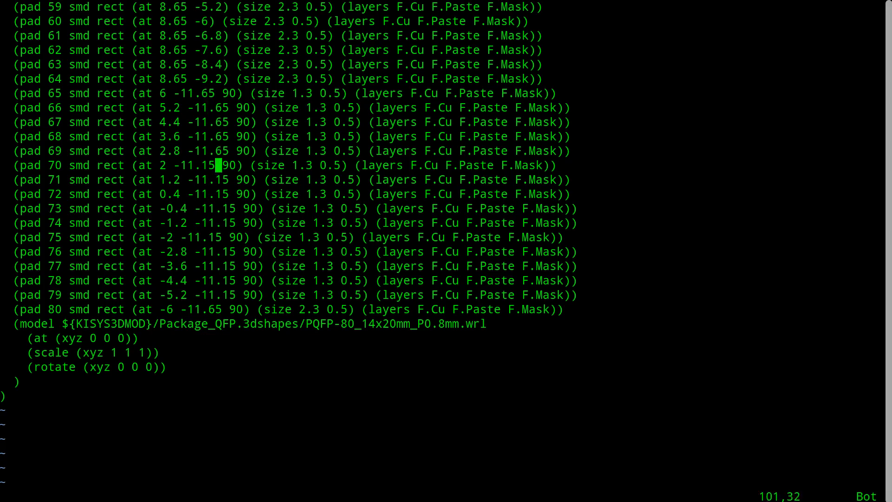
# - Set the Y position of pads 70 and 71 to -11.65
pyautogui.press('h')
pyautogui.press('h')
pyautogui.press('.')
pyautogui.press('j')
pyautogui.press('l')
pyautogui.press('l')
pyautogui.press('.')
# - Search for the text .15 and set pad 72's Y position to -11.65
pyautogui.press('/')
pyautogui.write('\\.15')
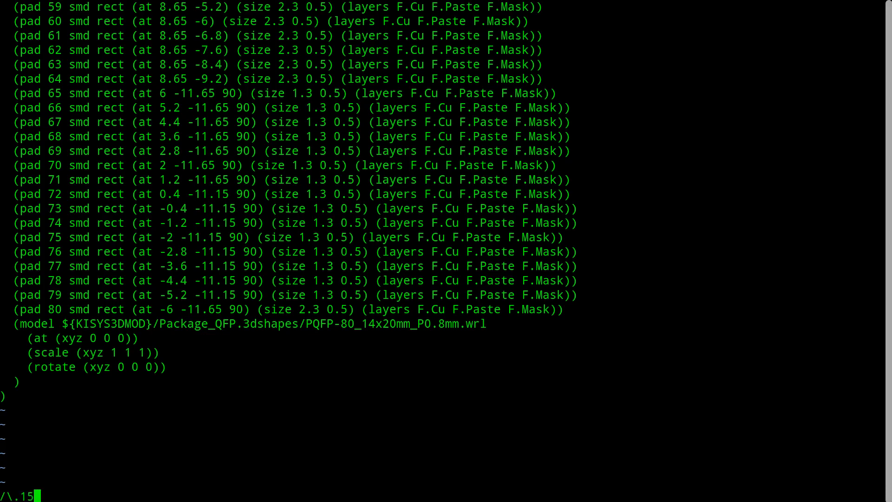
pyautogui.press('Return')
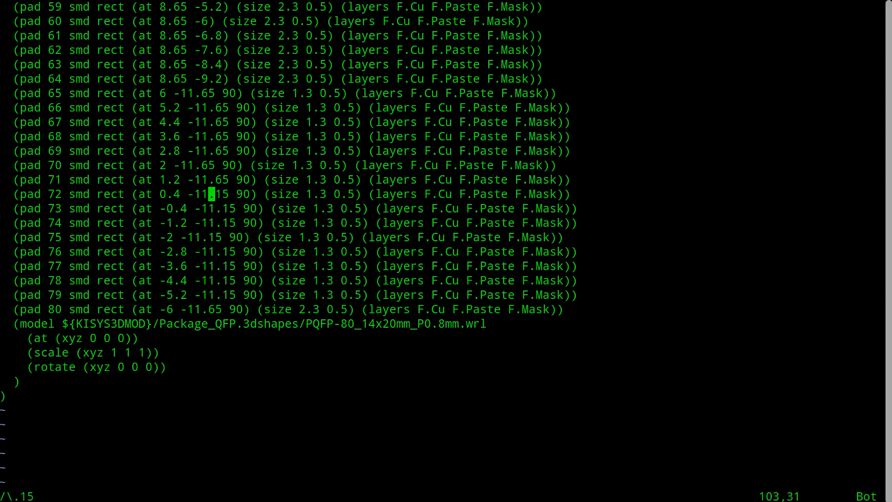
pyautogui.press('l')
pyautogui.press('h')
pyautogui.press('c')
pyautogui.hotkey('shift', 'w')
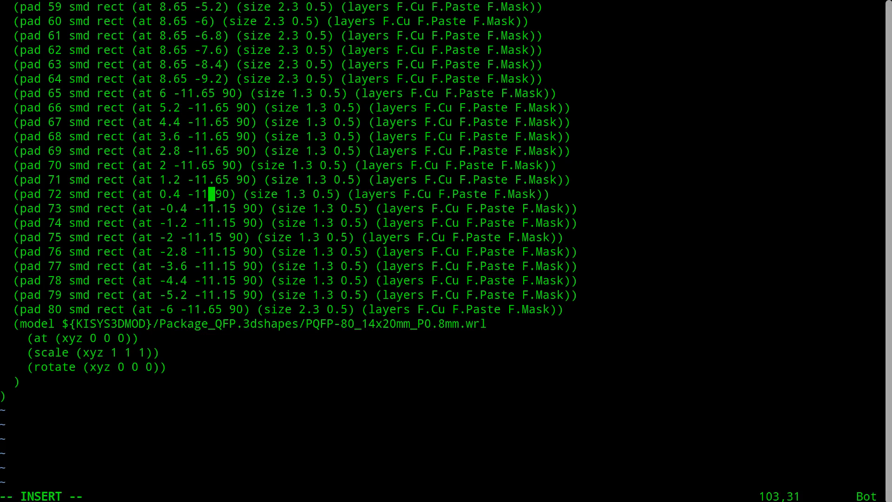
pyautogui.write('.65')
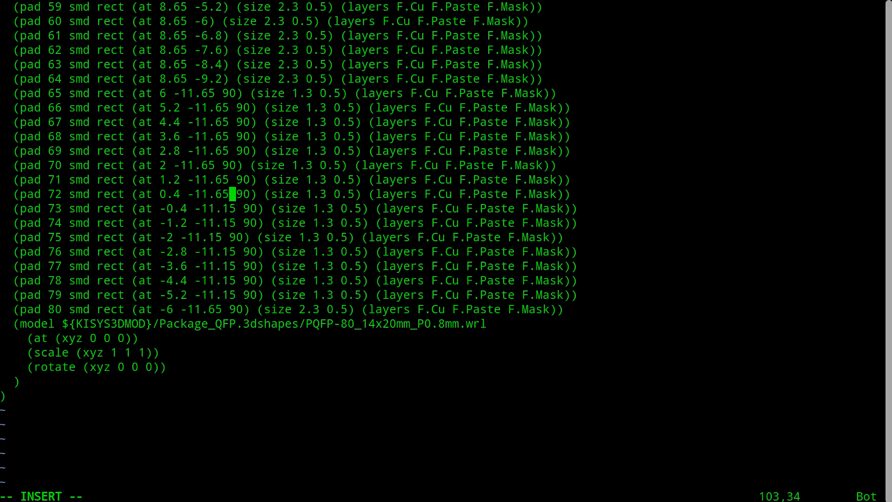
pyautogui.press('Escape')
# - Repeat the replacement on the following matches to set the Y position of pads 73 through 79 to -11.65
pyautogui.press('n')
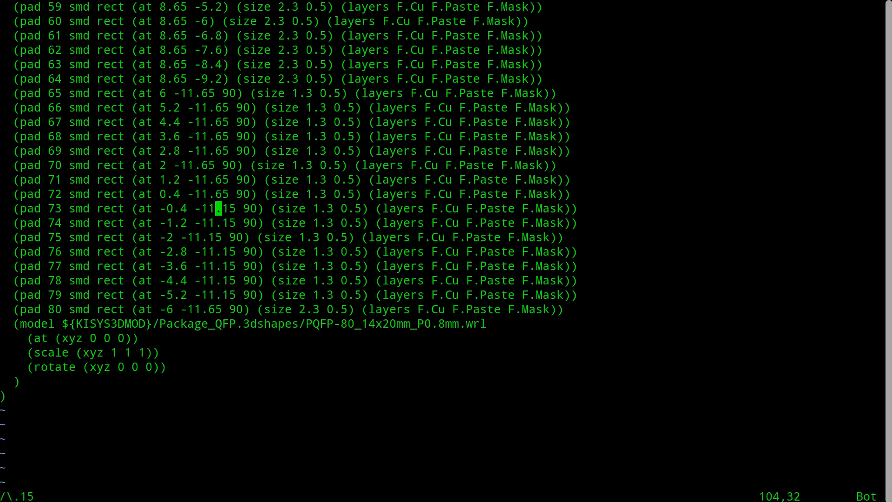
pyautogui.press('.')
pyautogui.press('n')
pyautogui.press('.')
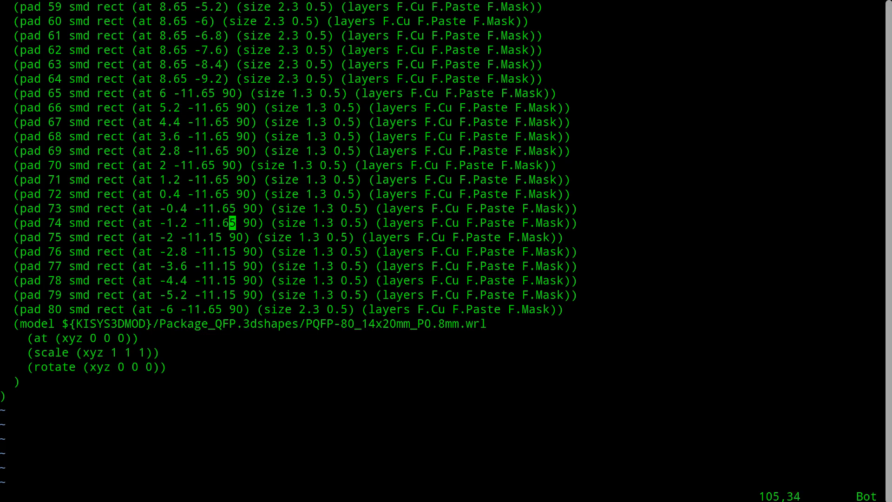
pyautogui.press('n')
pyautogui.press('.')
pyautogui.press('n')
pyautogui.press('.')
pyautogui.press('n')
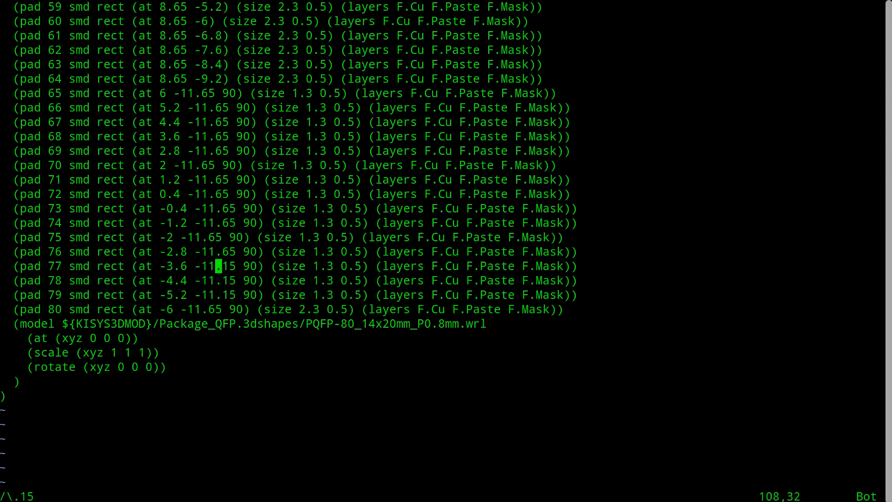
pyautogui.press('.')
pyautogui.press('n')
pyautogui.press('.')
pyautogui.press('n')
pyautogui.press('.')
# - Return to the last edited pad after checking for further .15 matches, and save the footprint file
pyautogui.press('n')
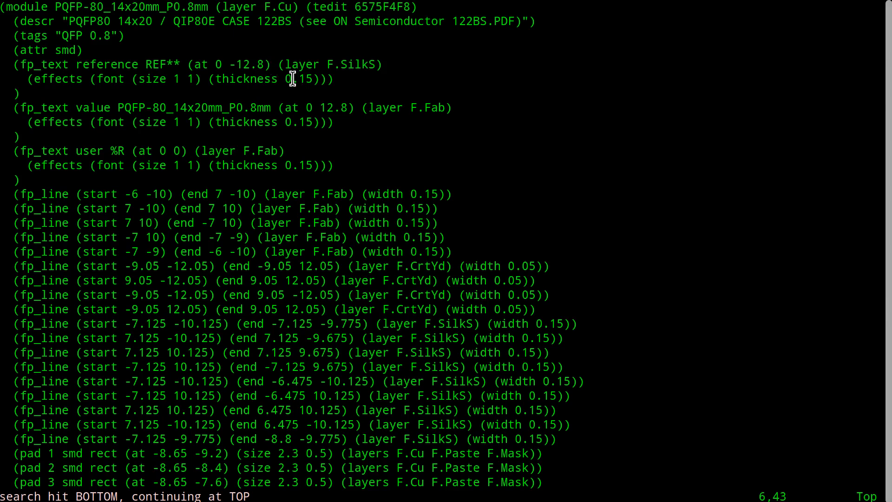
pyautogui.press('u')
pyautogui.hotkey('ctrl', 'r')
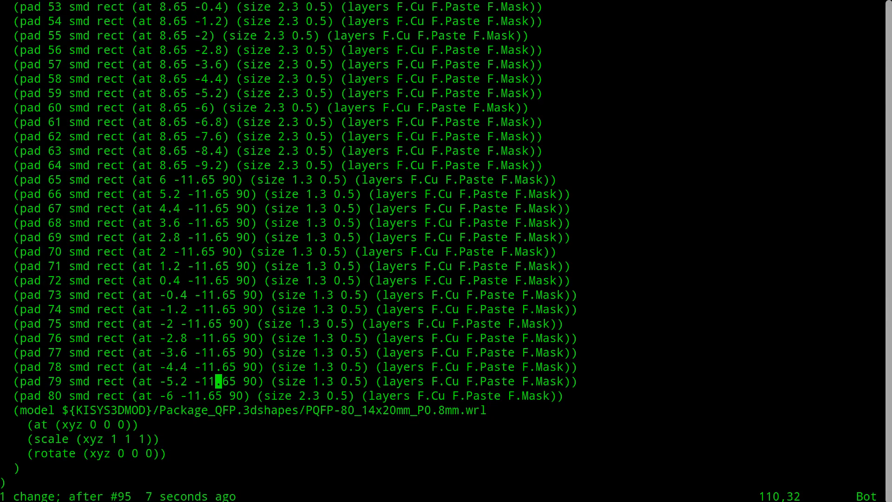
pyautogui.write(':w')
pyautogui.press('Return')
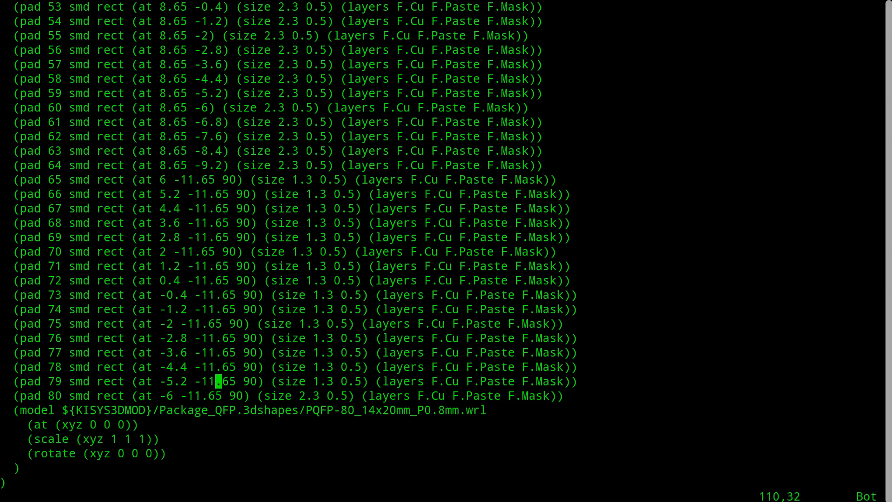
# - Search for the 1.3 pad length below pad 65 and set pads 66 through 69 to 2.3
pyautogui.scroll(1, 439, 250)
pyautogui.press('k')
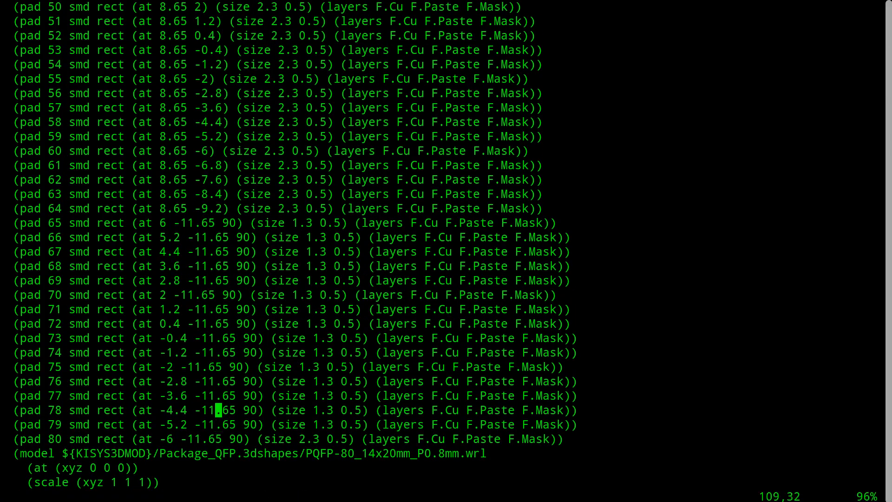
pyautogui.press('k')
pyautogui.press('k')
pyautogui.press('k')
pyautogui.press('k')
pyautogui.press('k')
pyautogui.press('k')
pyautogui.press('k')
pyautogui.press('k')
pyautogui.press('k')
pyautogui.press('k')
pyautogui.press('k')
pyautogui.press('k')
pyautogui.press('k')
pyautogui.press('k')
pyautogui.press('j')
pyautogui.press('k')
pyautogui.press('w')
pyautogui.press('w')
pyautogui.press('w')
pyautogui.press('w')
pyautogui.press('w')
pyautogui.press('/')
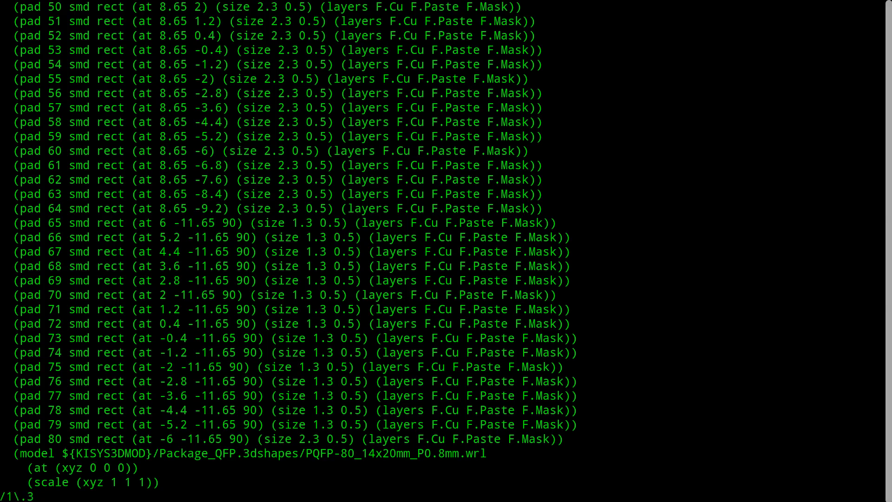
pyautogui.press('Return')
pyautogui.press('n')
pyautogui.press('.')
pyautogui.press('n')
pyautogui.press('.')
pyautogui.press('n')
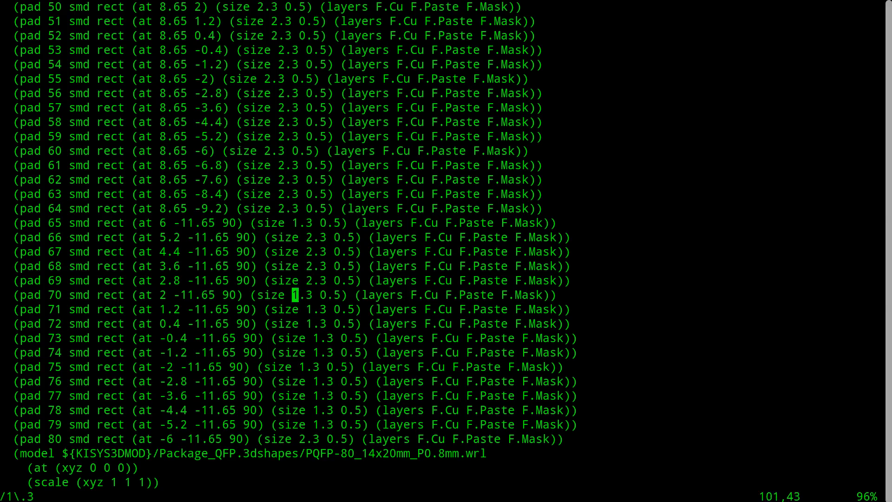
# - Repeat the length change to 2.3 on the remaining 1.3 matches from pad 70 through pad 79
pyautogui.press('.')
pyautogui.press('n')
pyautogui.press('.')
pyautogui.press('n')
pyautogui.press('.')
pyautogui.press('n')
pyautogui.press('.')
pyautogui.press('n')
pyautogui.press('.')
pyautogui.press('n')
pyautogui.press('.')
pyautogui.press('n')
pyautogui.press('.')
pyautogui.press('n')
pyautogui.press('.')
pyautogui.press('n')
pyautogui.press('.')
pyautogui.write('n')
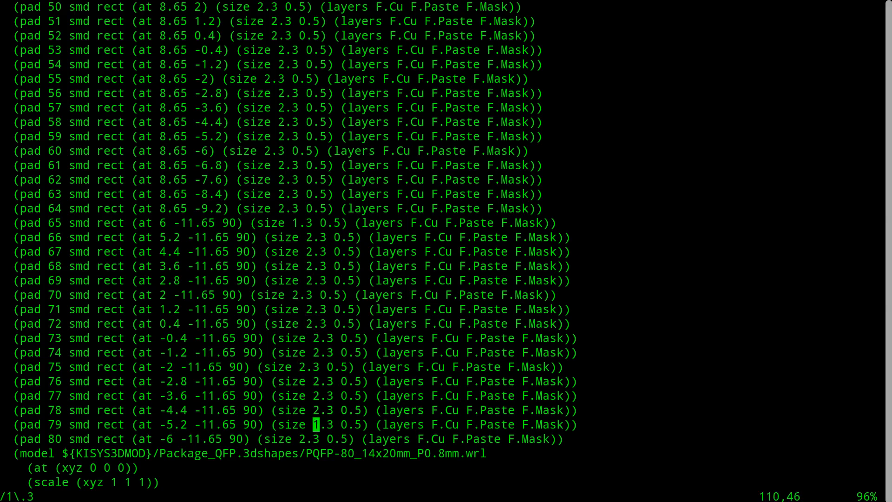
# - Save the footprint file and quit the text editor
pyautogui.write(':w')
pyautogui.press('Return')
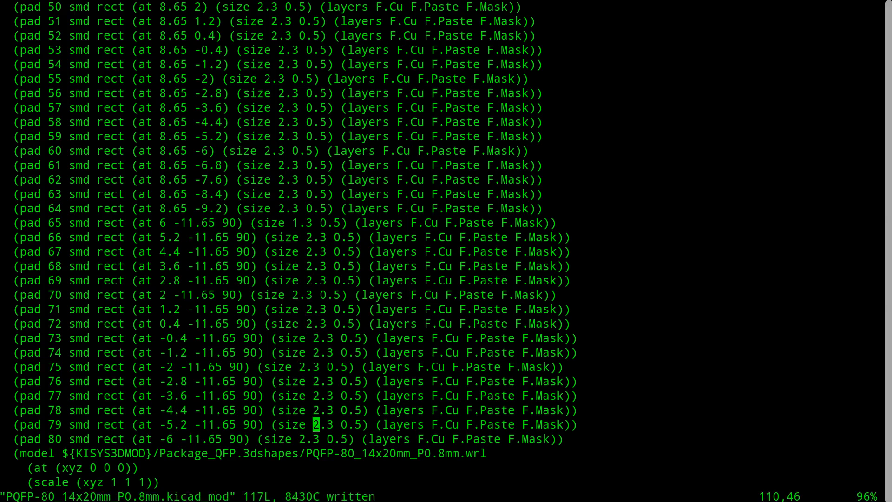
pyautogui.write(':q')
pyautogui.press('Return')
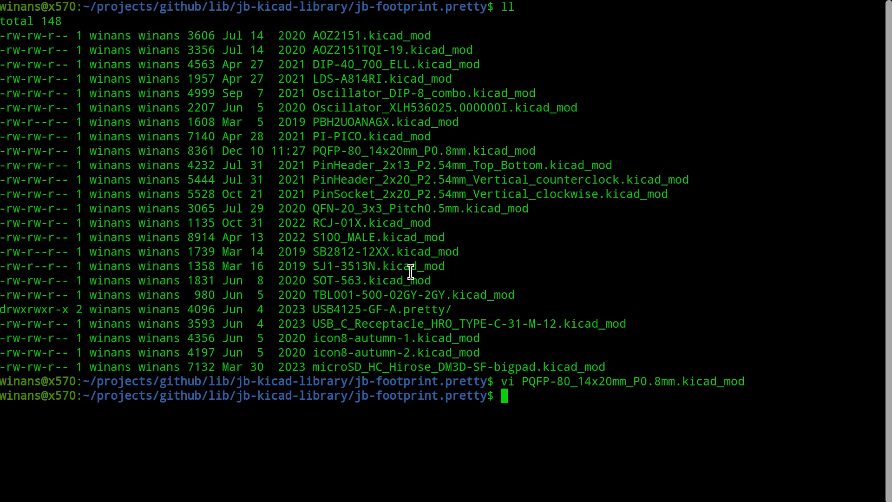
# - Switch to Pcbnew and update the selected U1 footprint from the library with the corrected pads 66 through 79
pyautogui.hotkey('alt', 'Tab')
pyautogui.click(459, 263)
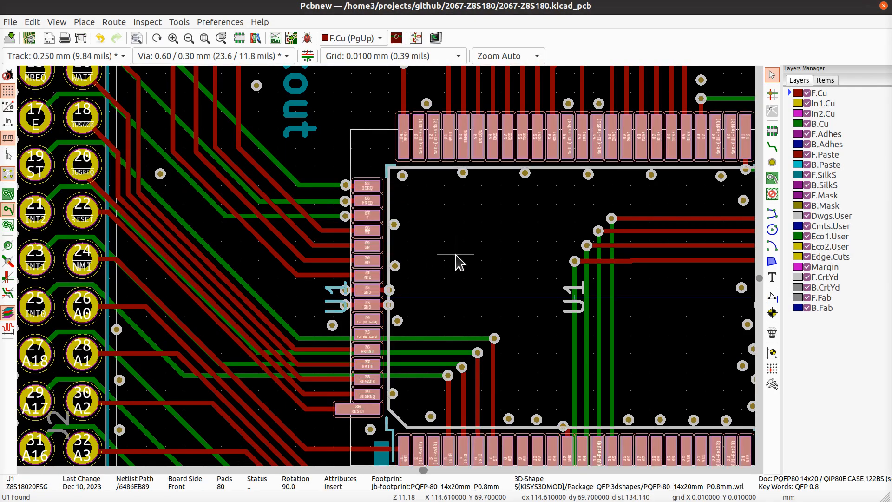
pyautogui.rightClick(459, 262)
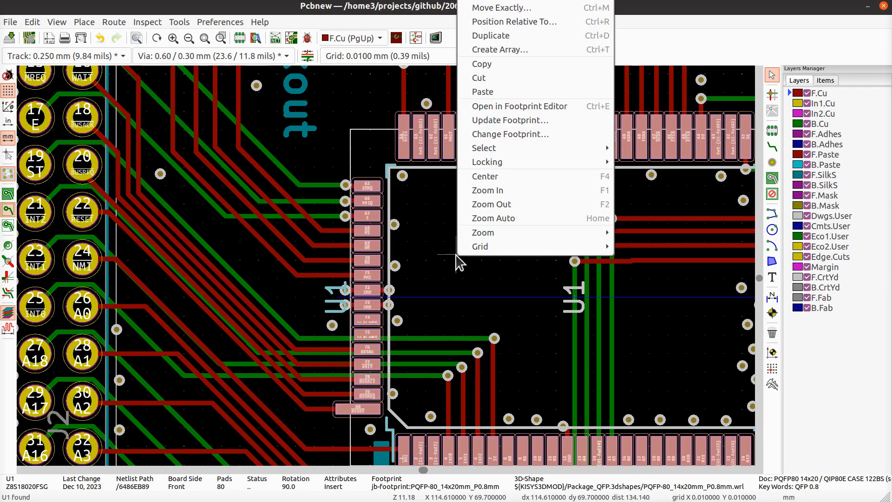
pyautogui.click(522, 120)
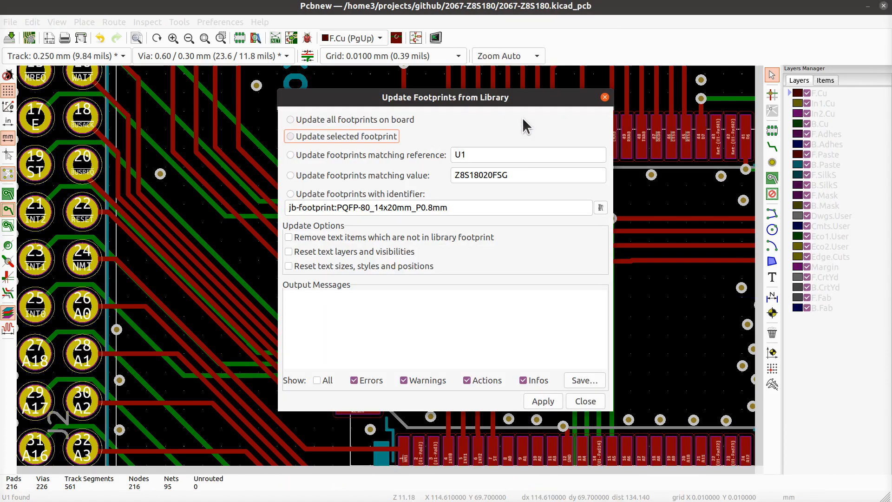
pyautogui.click(542, 402)
pyautogui.click(587, 400)
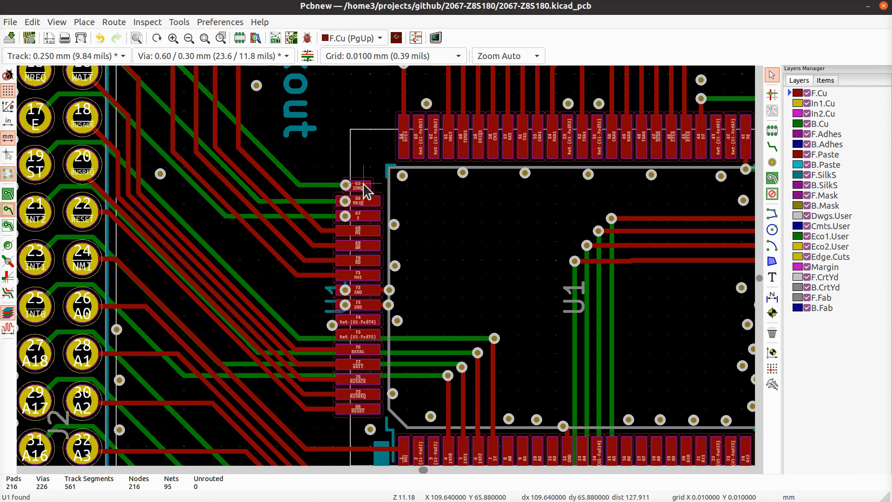
# - Inspect the size of U1's pad 65 against its neighbours and save the board
pyautogui.scroll(4, 364, 191)
pyautogui.scroll(-3, 388, 275)
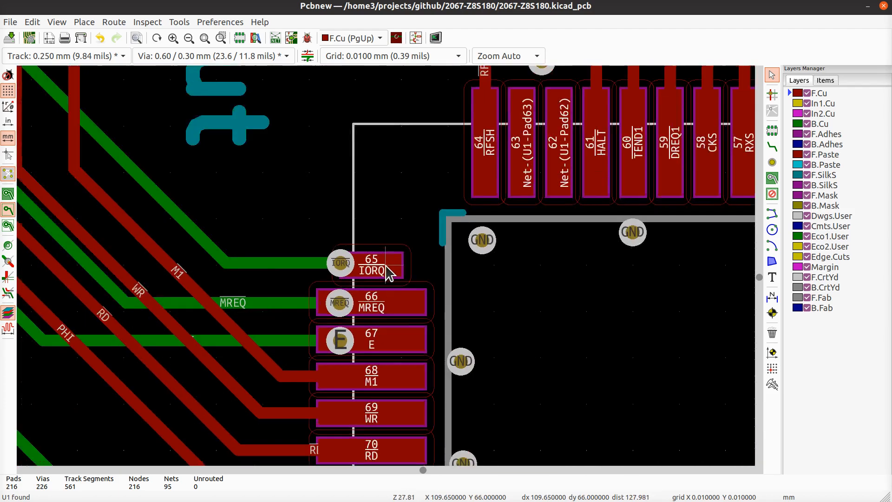
pyautogui.scroll(2, 379, 265)
pyautogui.hotkey('ctrl', 's')
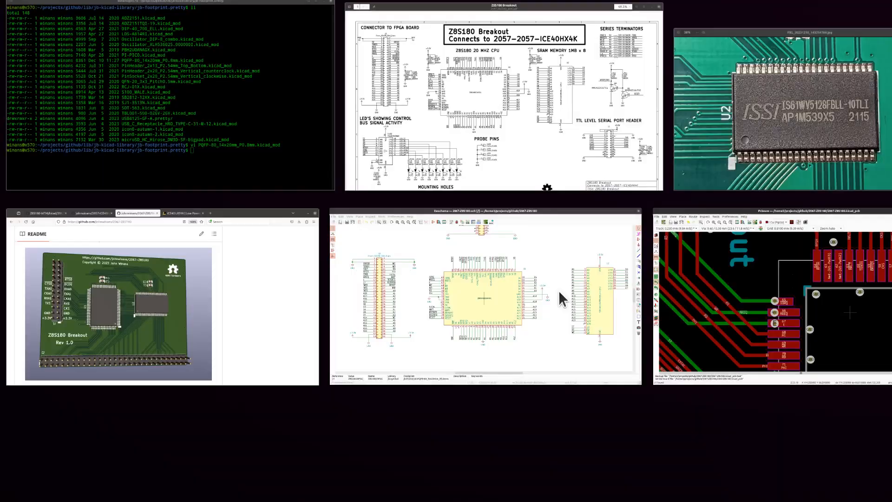
# - Return to the terminal and reopen PQFP-80_14x20mm_P0.8mm.kicad_mod in vi
pyautogui.click(145, 139)
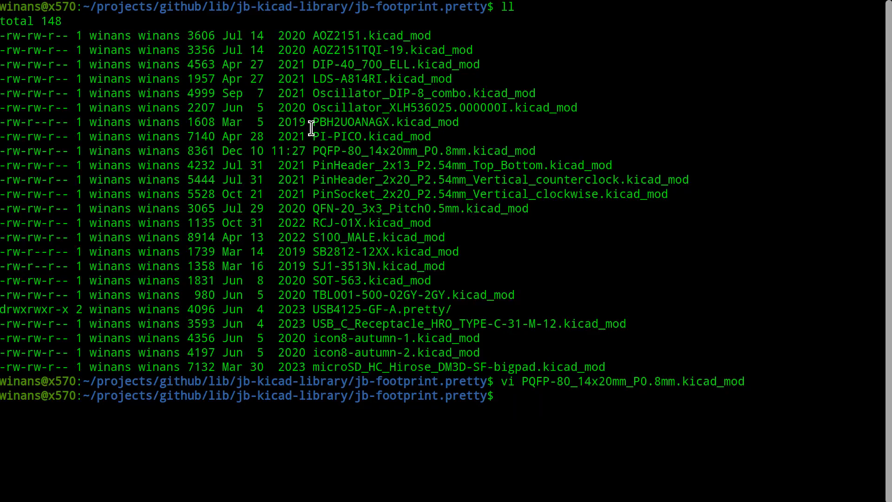
pyautogui.press('Up')
pyautogui.press('Return')
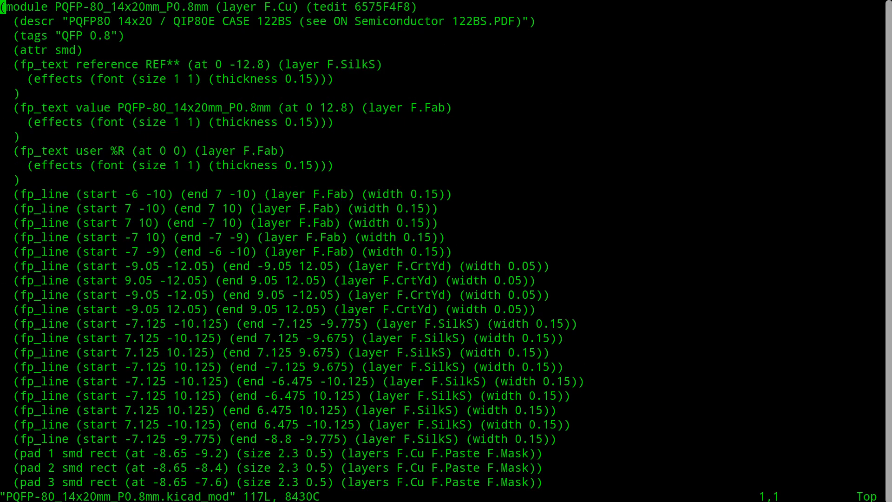
# - Change the size of pad 65 to 2.3 0.5 in the footprint file
pyautogui.hotkey('shift', 'g')
pyautogui.press('k')
pyautogui.press('k')
pyautogui.press('k')
pyautogui.press('k')
pyautogui.press('k')
pyautogui.press('k')
pyautogui.press('k')
pyautogui.press('k')
pyautogui.press('k')
pyautogui.press('k')
pyautogui.press('k')
pyautogui.press('k')
pyautogui.press('k')
pyautogui.press('k')
pyautogui.press('k')
pyautogui.press('k')
pyautogui.press('k')
pyautogui.press('k')
pyautogui.press('k')
pyautogui.press('k')
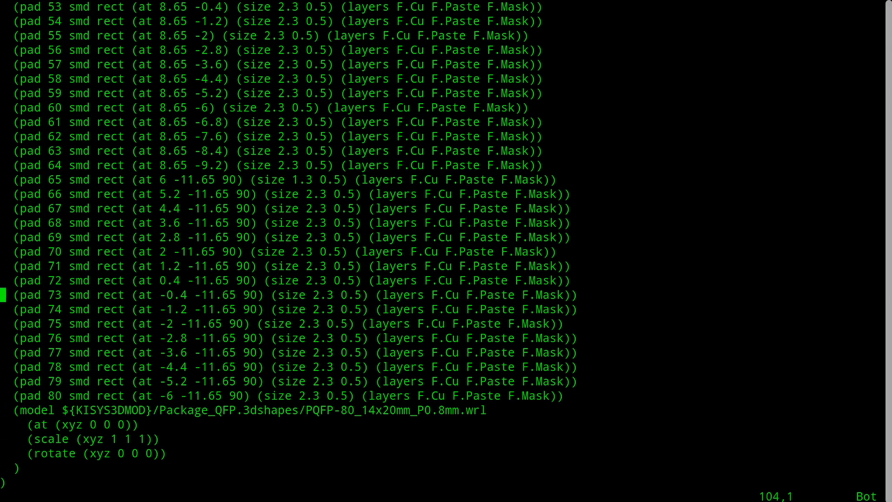
pyautogui.press('j')
pyautogui.press('w')
pyautogui.press('w')
pyautogui.press('w')
pyautogui.press('w')
pyautogui.press('W')
pyautogui.press('W')
pyautogui.press('W')
pyautogui.press('W')
pyautogui.press('W')
pyautogui.press('w')
pyautogui.press('w')
pyautogui.press('W')
pyautogui.press('l')
pyautogui.press('h')
# - Save PQFP-80_14x20mm_P0.8mm.kicad_mod and quit vi
pyautogui.write(':w')
pyautogui.press('Return')
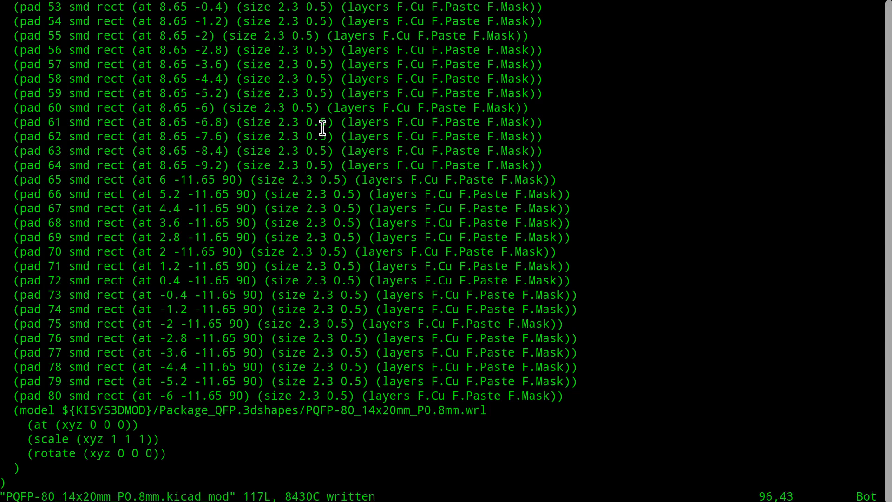
pyautogui.doubleClick(211, 178)
pyautogui.write(':q')
pyautogui.press('Return')
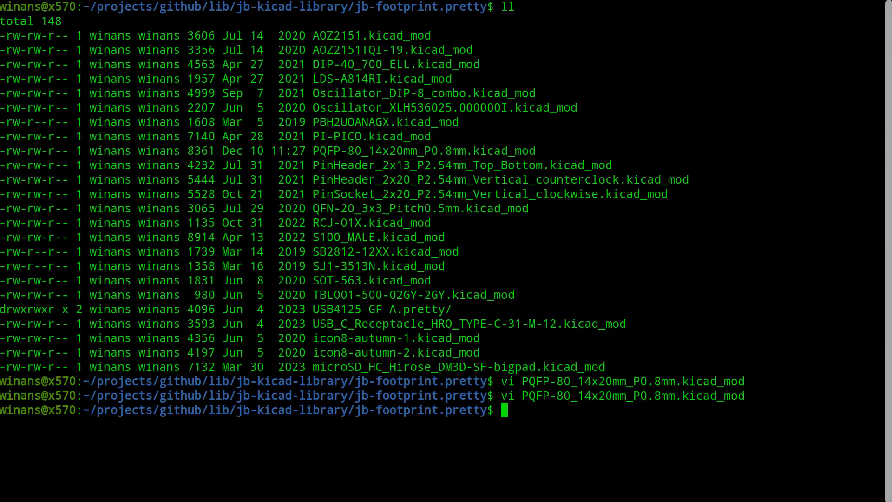
# - Switch to Pcbnew, update only the selected U1 footprint from the library, and save the board
pyautogui.hotkey('alt', 'Tab')
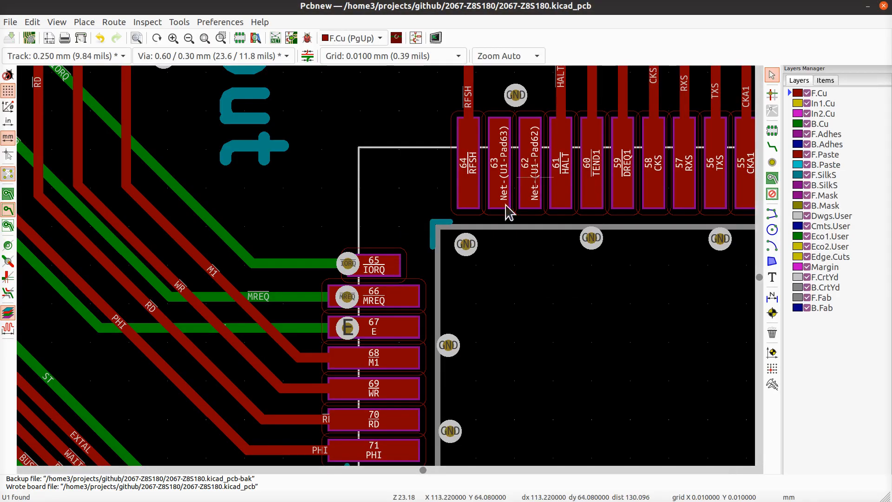
pyautogui.click(484, 314)
pyautogui.rightClick(484, 313)
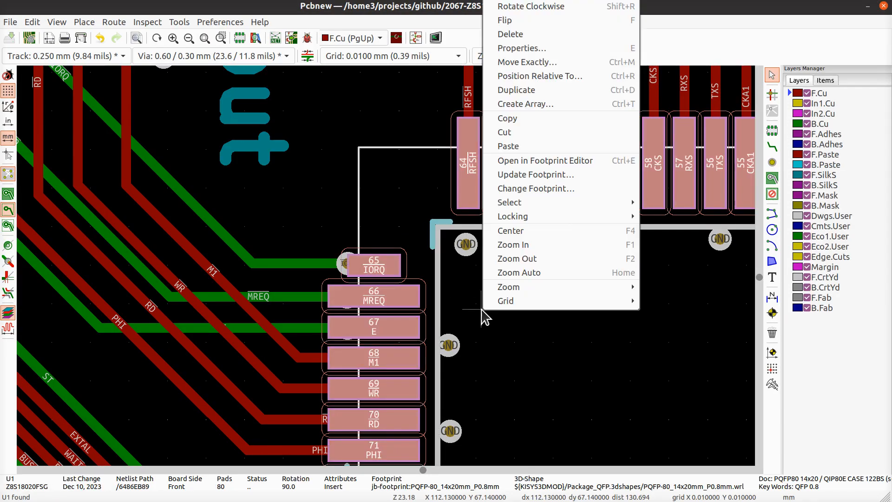
pyautogui.click(568, 176)
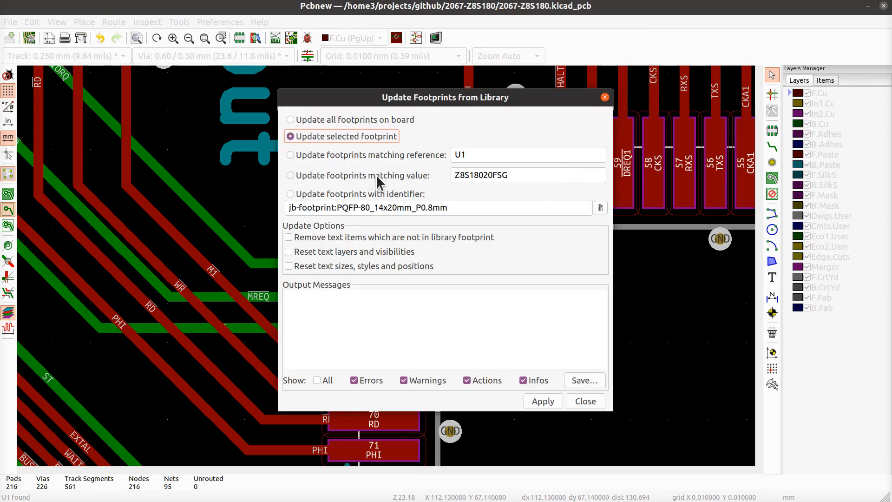
pyautogui.click(543, 400)
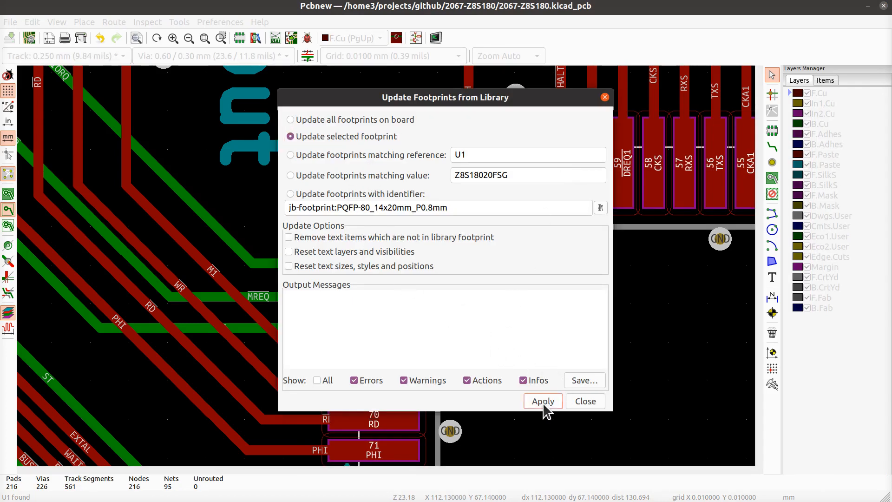
pyautogui.click(582, 404)
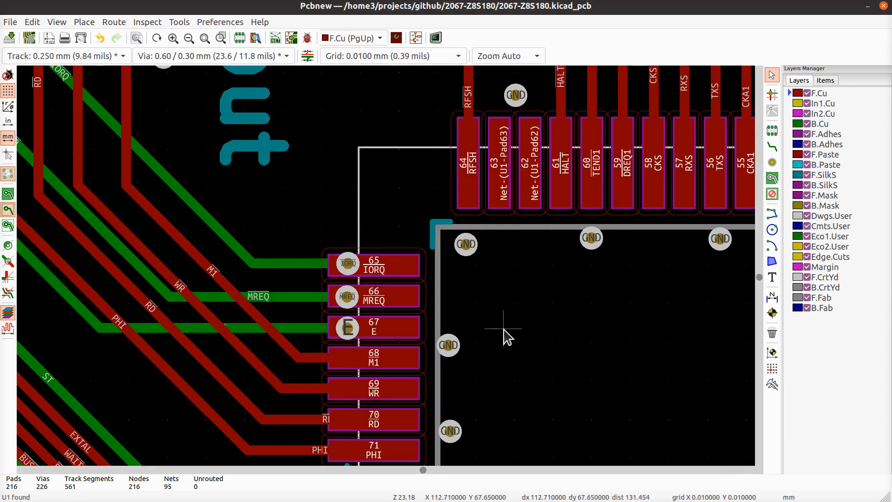
pyautogui.hotkey('ctrl', 's')
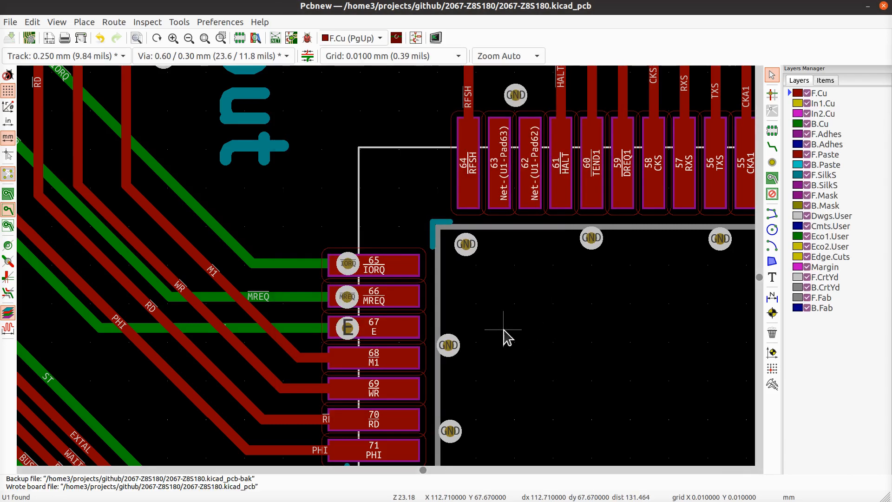
# - Select the two capacitors beside U1's pads 32 to 35 with their vias and short +3V3 tracks, excluding the A19 track
pyautogui.scroll(-3, 503, 329)
pyautogui.moveTo(510, 295); pyautogui.dragTo(375, 233, button='middle')
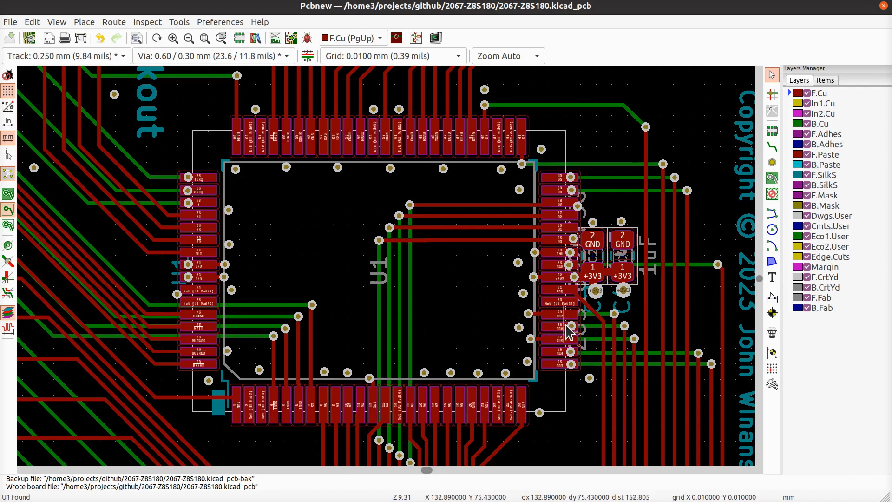
pyautogui.moveTo(592, 331); pyautogui.dragTo(550, 326, button='middle')
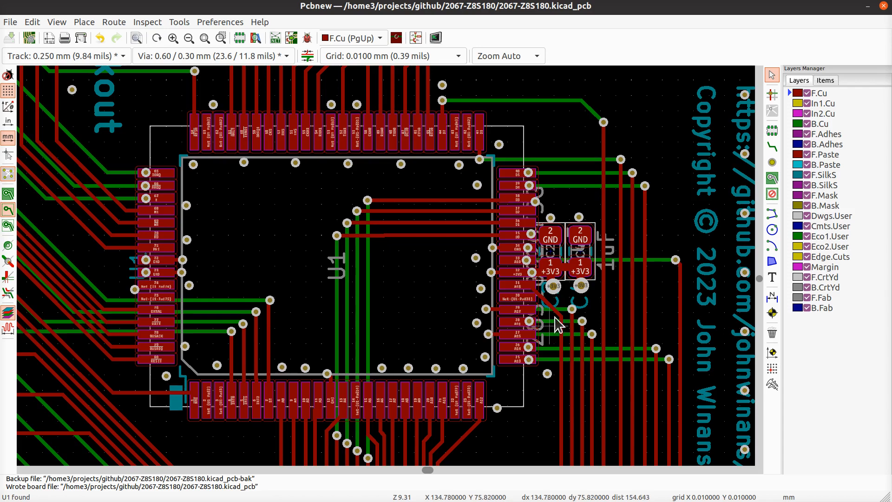
pyautogui.scroll(4, 553, 287)
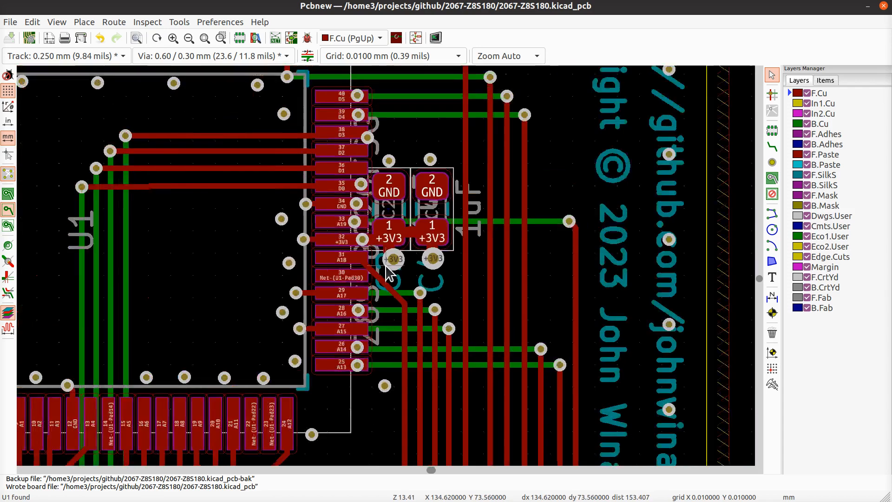
pyautogui.moveTo(413, 270); pyautogui.dragTo(343, 346, button='middle')
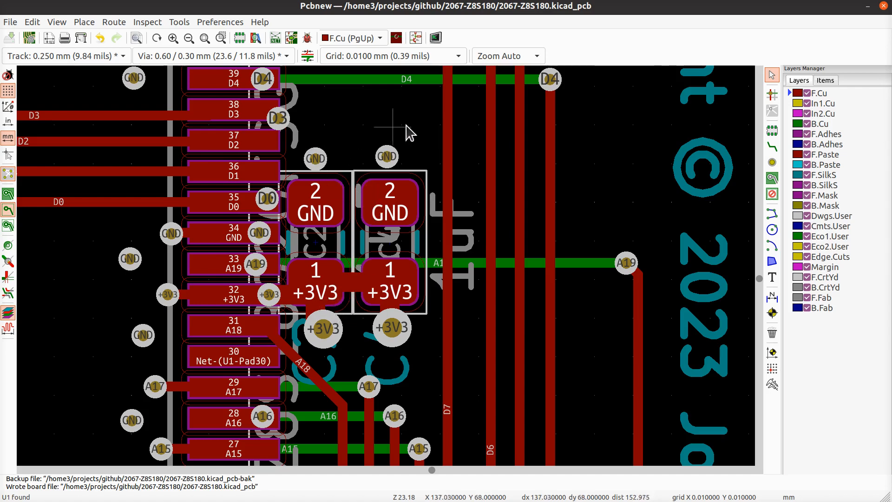
pyautogui.moveTo(435, 130); pyautogui.dragTo(273, 364)
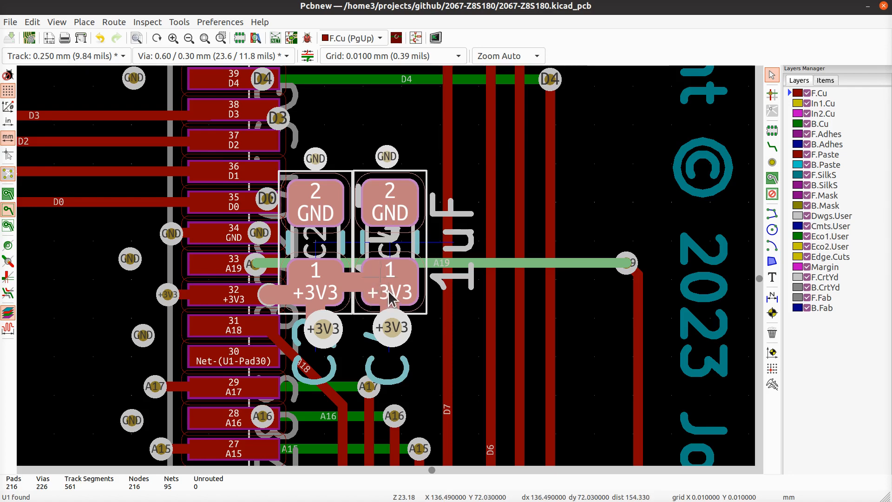
pyautogui.scroll(-3, 387, 274)
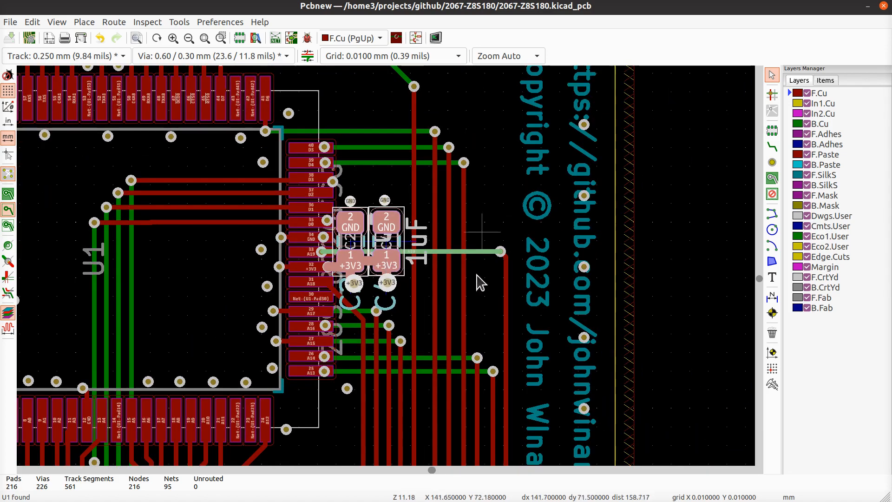
pyautogui.scroll(3, 409, 308)
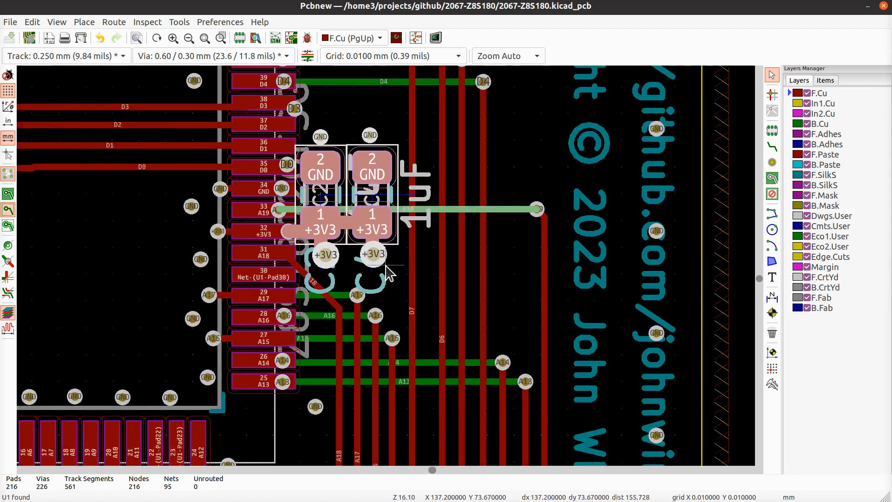
pyautogui.moveTo(387, 273); pyautogui.dragTo(346, 326, button='middle')
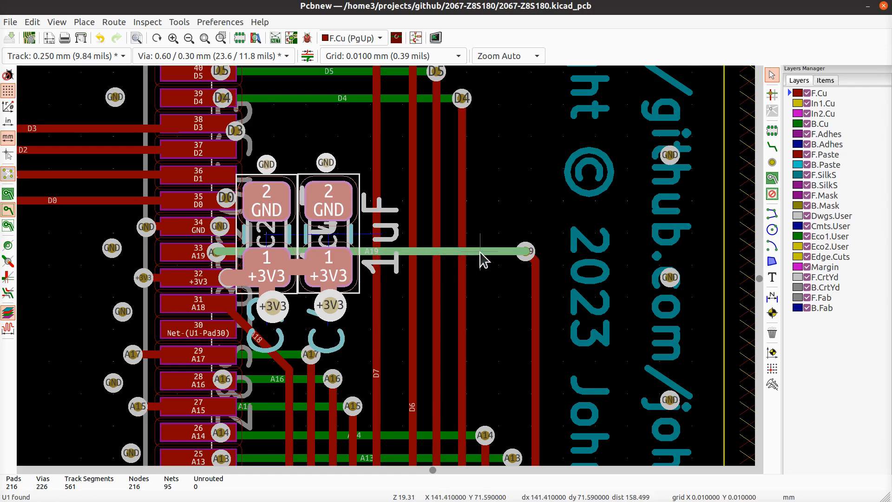
pyautogui.press('Escape')
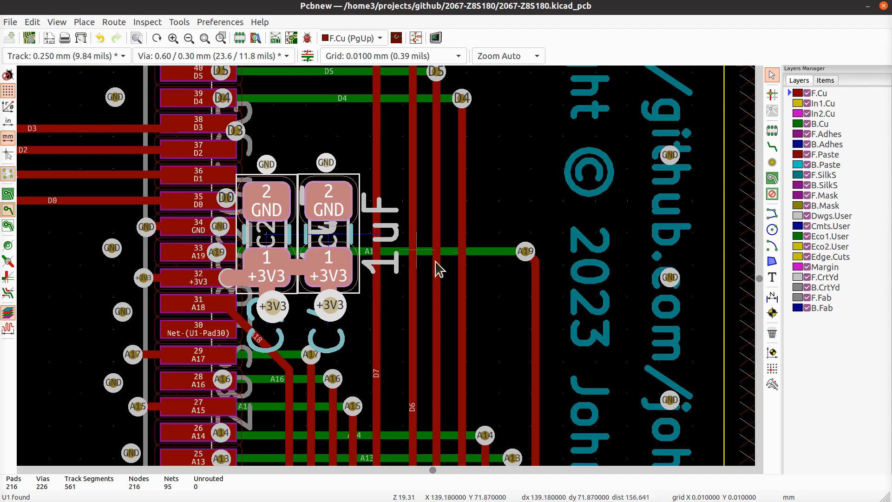
# - Move the selected capacitors with their vias and short tracks about 0.66 mm horizontally away from U1's enlarged pads
pyautogui.scroll(4, 261, 285)
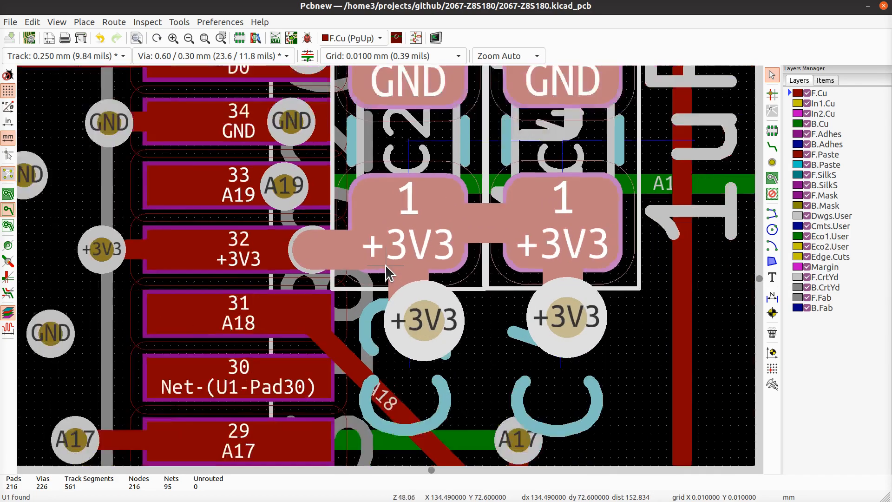
pyautogui.scroll(-3, 385, 265)
pyautogui.moveTo(491, 271); pyautogui.dragTo(361, 310, button='middle')
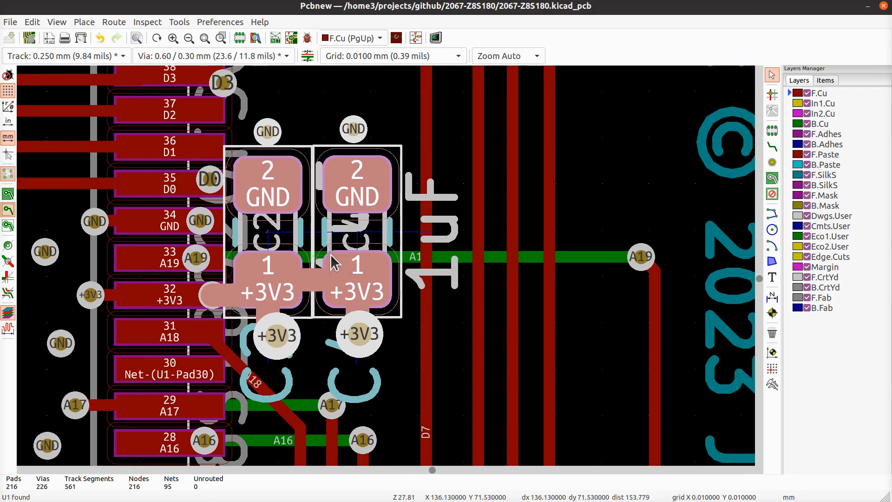
pyautogui.press('m')
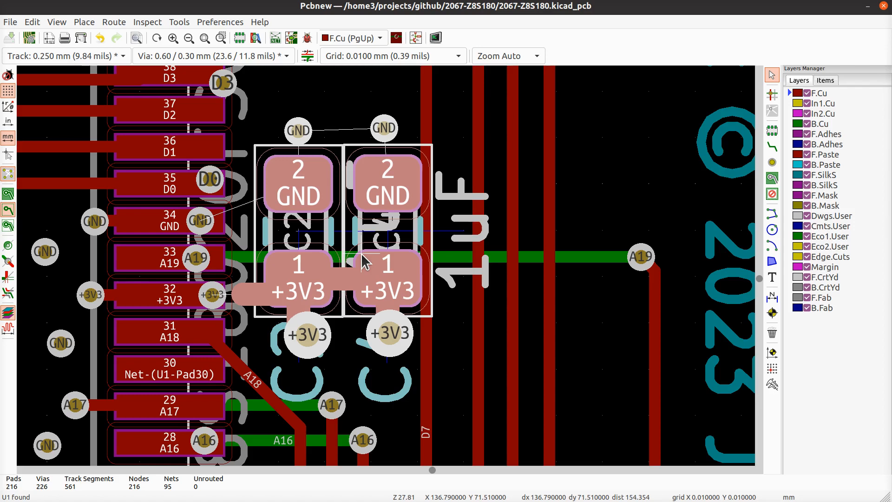
pyautogui.click(362, 260)
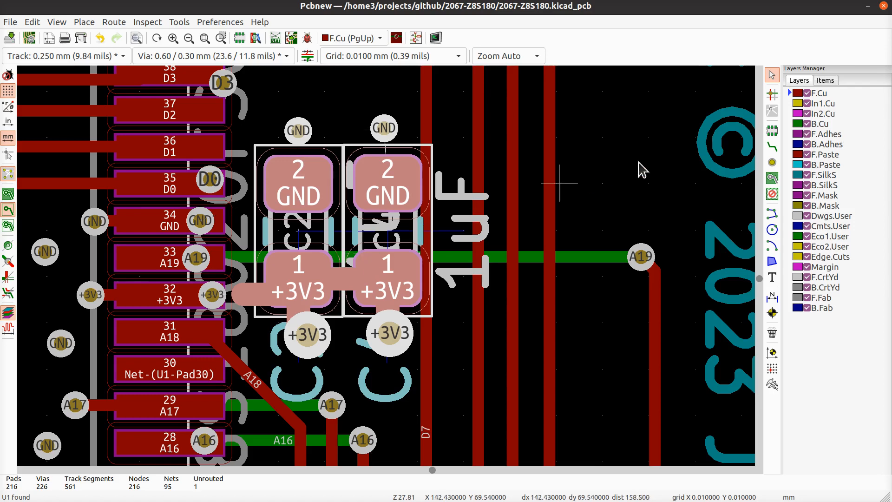
pyautogui.click(623, 165)
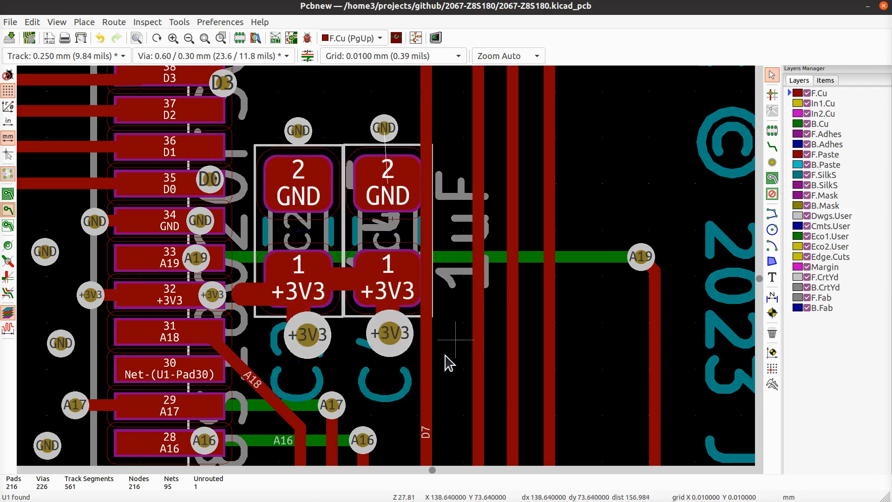
# - Shift the long vertical D7 track segment about 0.46 mm away from the moved capacitors, keeping it connected
pyautogui.click(427, 364)
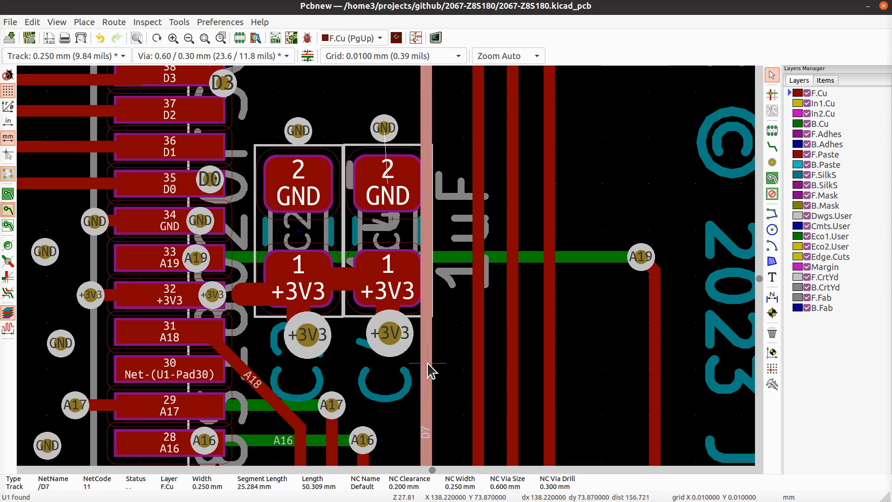
pyautogui.press('d')
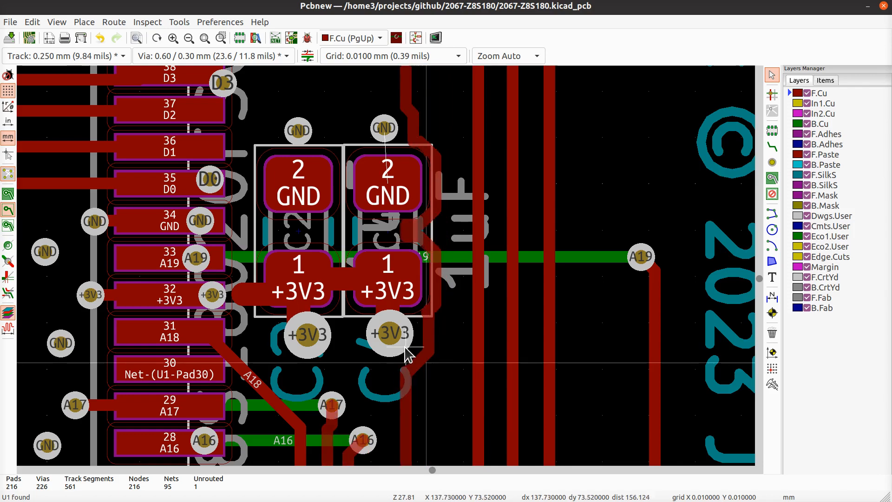
pyautogui.scroll(-4, 396, 275)
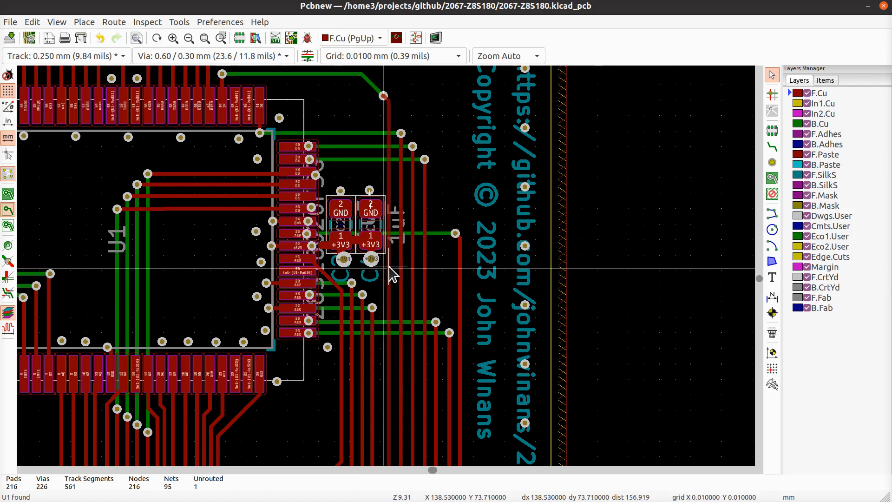
pyautogui.click(392, 267)
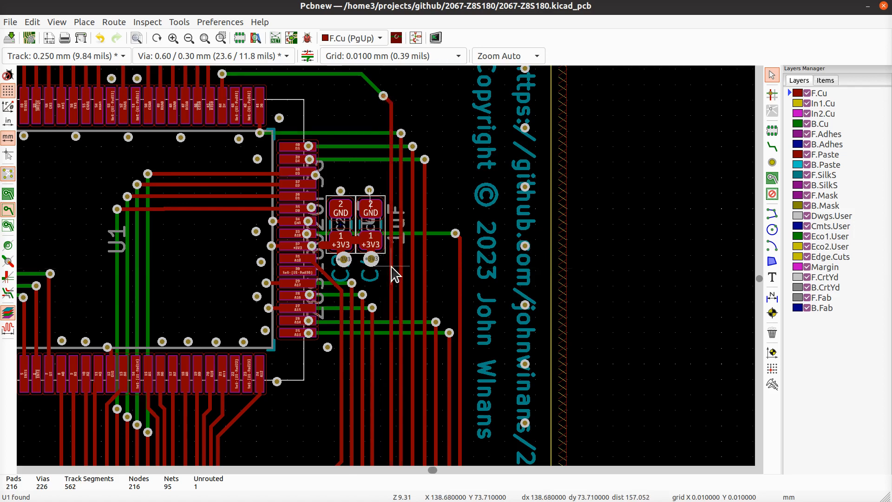
# - Examine the shifted D7 track along its length, including its lower bend and the clearance beside the capacitors
pyautogui.click(392, 275)
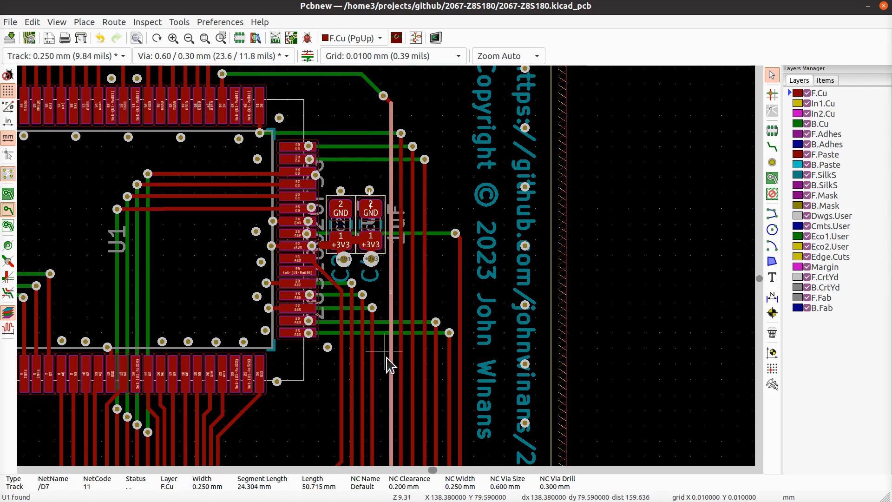
pyautogui.scroll(-3, 390, 273)
pyautogui.scroll(10, 387, 325)
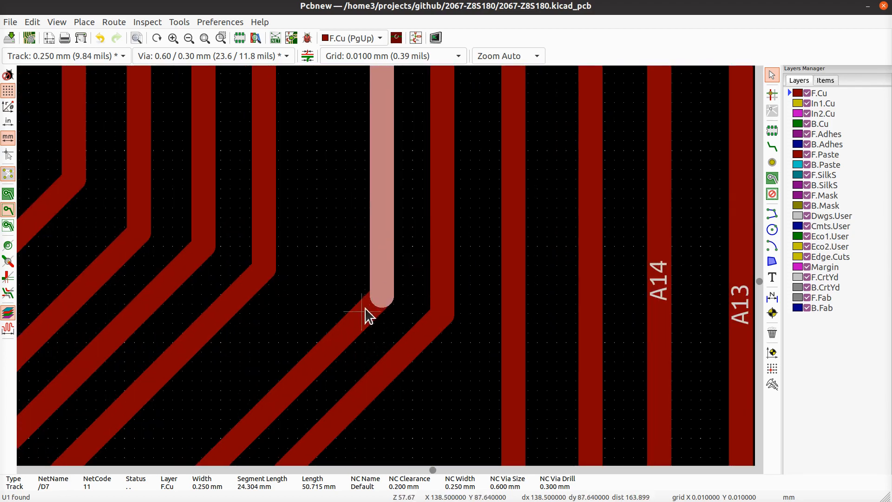
pyautogui.scroll(-3, 388, 273)
pyautogui.scroll(-3, 389, 273)
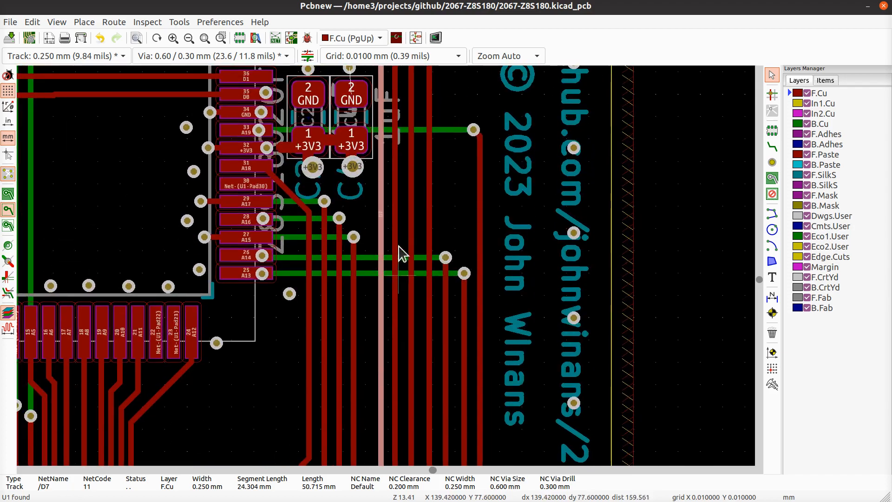
pyautogui.moveTo(394, 234); pyautogui.dragTo(380, 308, button='middle')
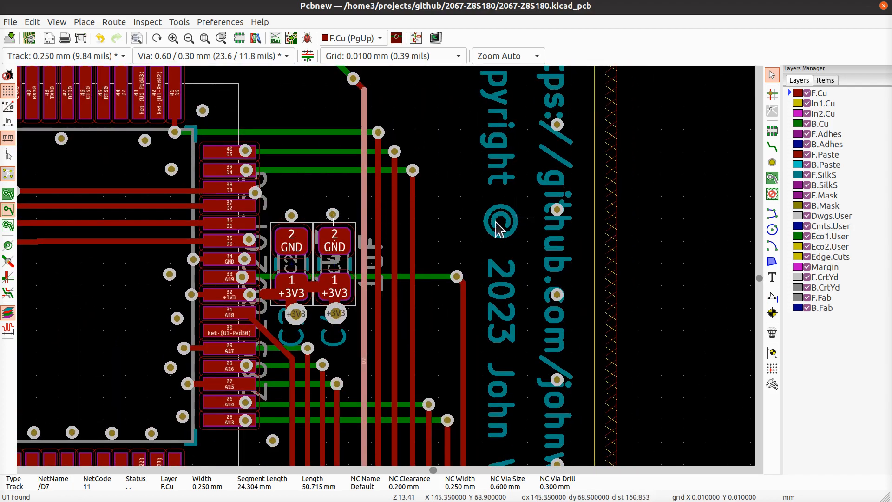
pyautogui.scroll(6, 388, 272)
pyautogui.scroll(-3, 389, 269)
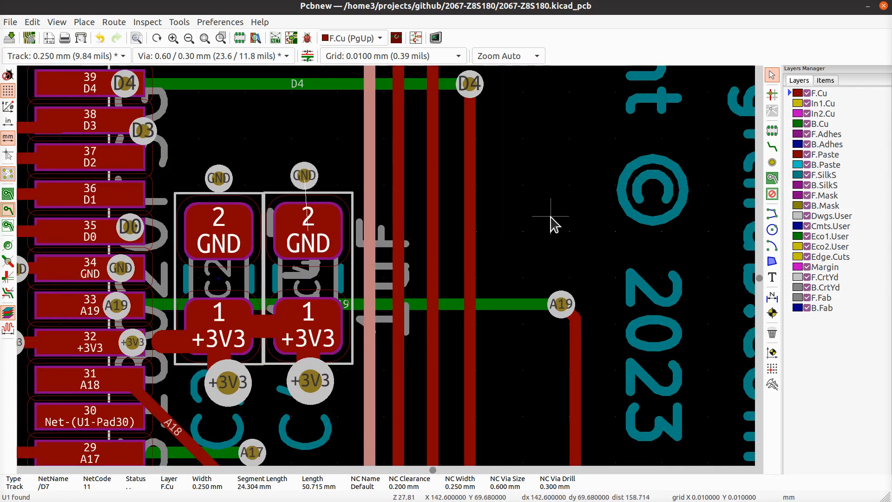
# - Replace the short 0.5 mm +3V3 track beside U1's pad 32 with one routed from the nearer capacitor's pad 1 to the pad's outer via
pyautogui.moveTo(400, 316); pyautogui.dragTo(513, 246, button='middle')
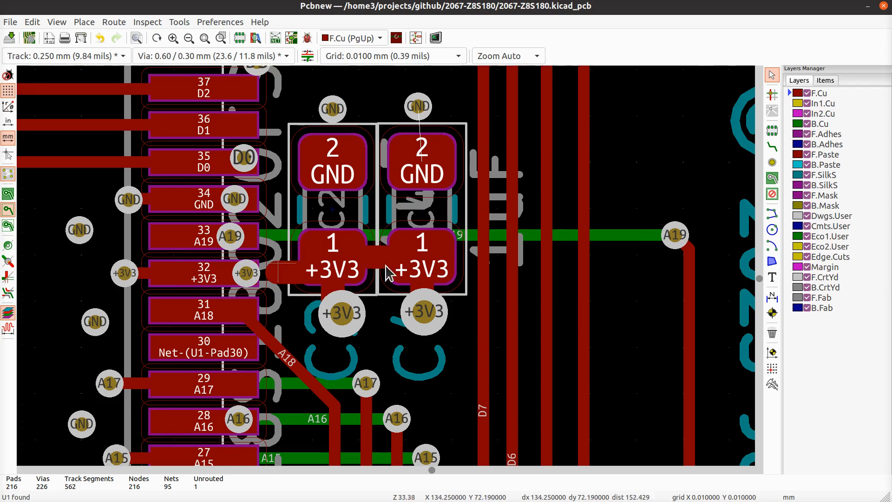
pyautogui.scroll(3, 279, 260)
pyautogui.hscroll(-3, 409, 265)
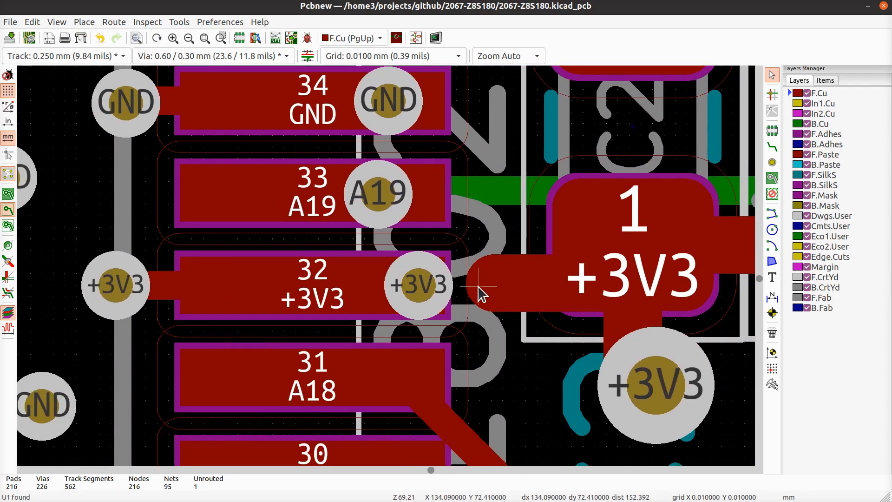
pyautogui.click(485, 286)
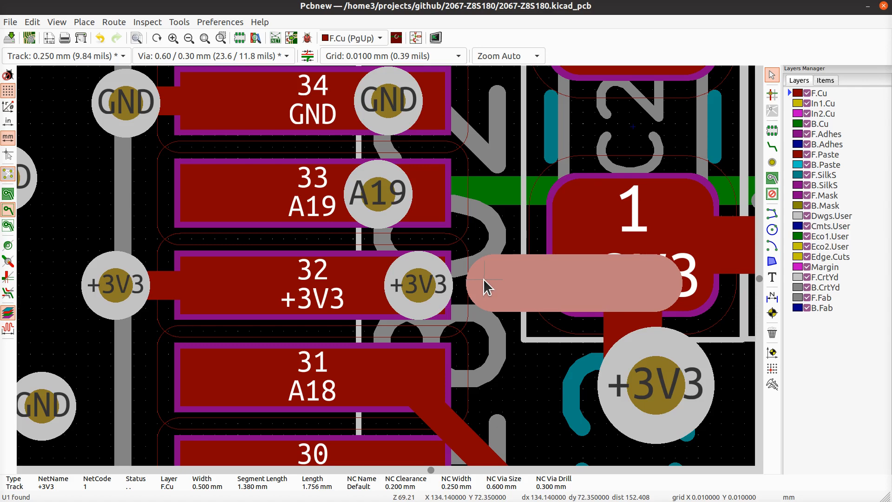
pyautogui.press('Delete')
pyautogui.press('x')
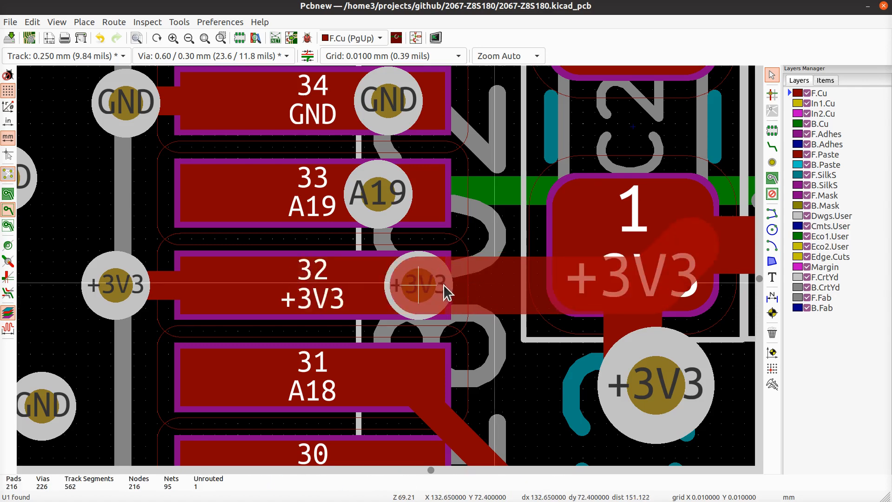
pyautogui.click(450, 286)
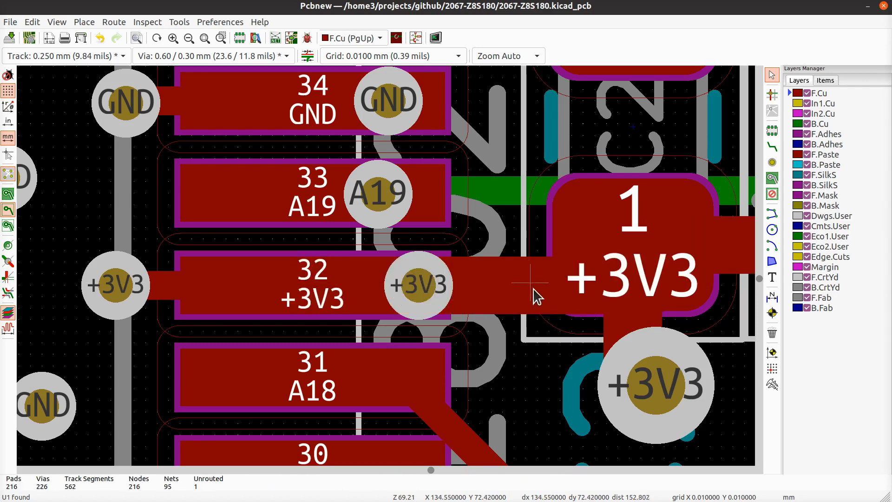
# - Show the filled copper areas and refill all zones around U1 and the moved capacitors
pyautogui.scroll(-4, 534, 289)
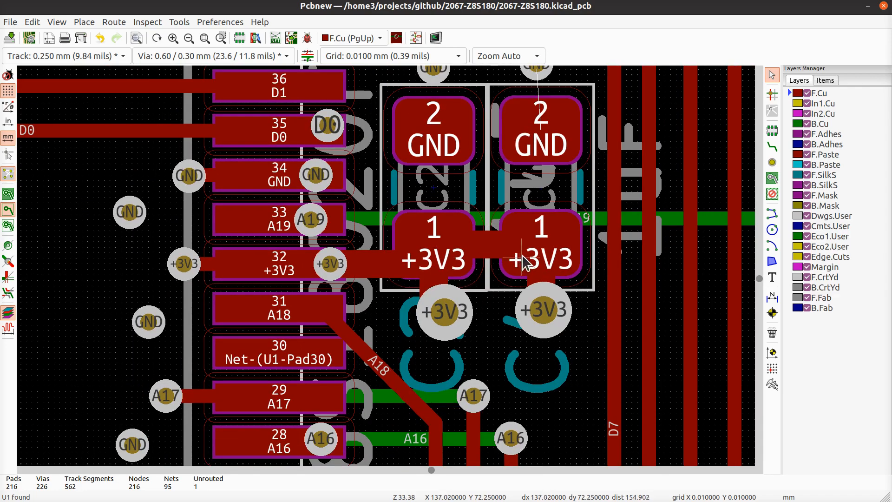
pyautogui.moveTo(522, 229); pyautogui.dragTo(498, 366, button='middle')
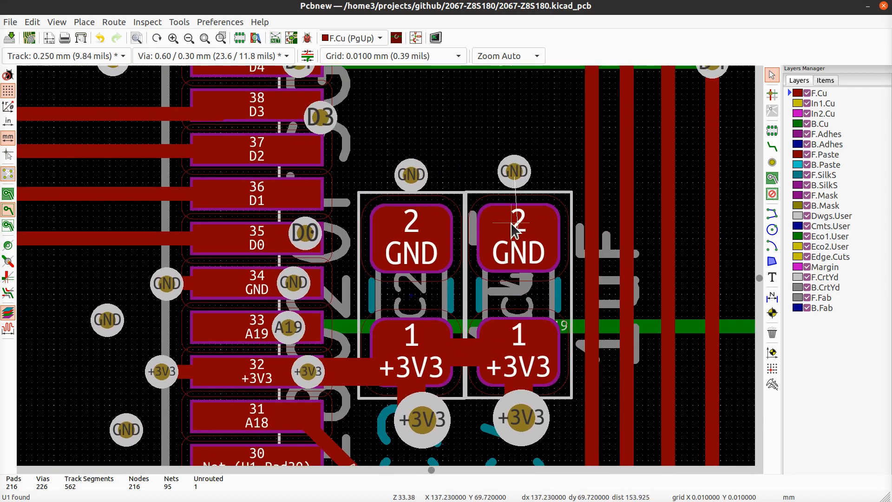
pyautogui.click(8, 194)
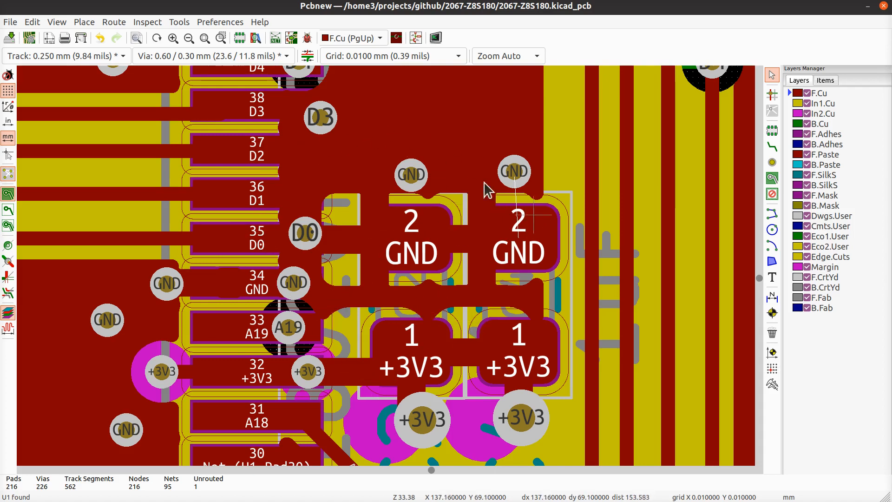
pyautogui.moveTo(442, 166); pyautogui.dragTo(427, 202, button='middle')
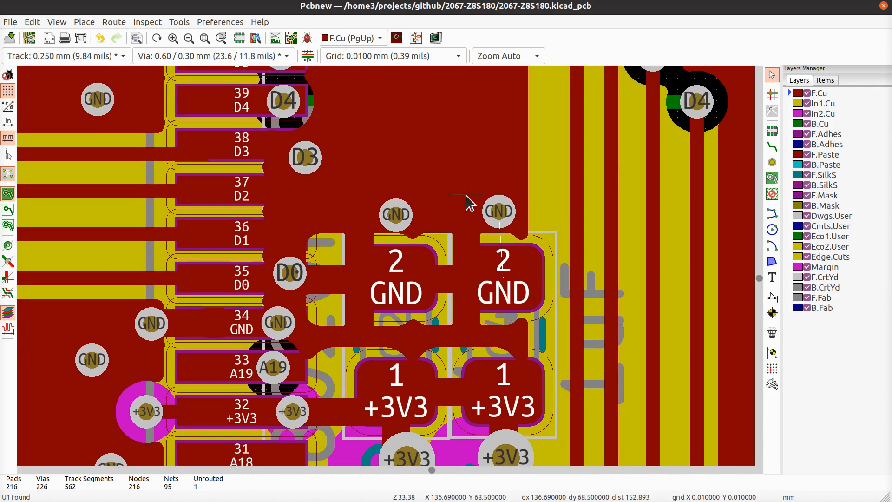
pyautogui.press('b')
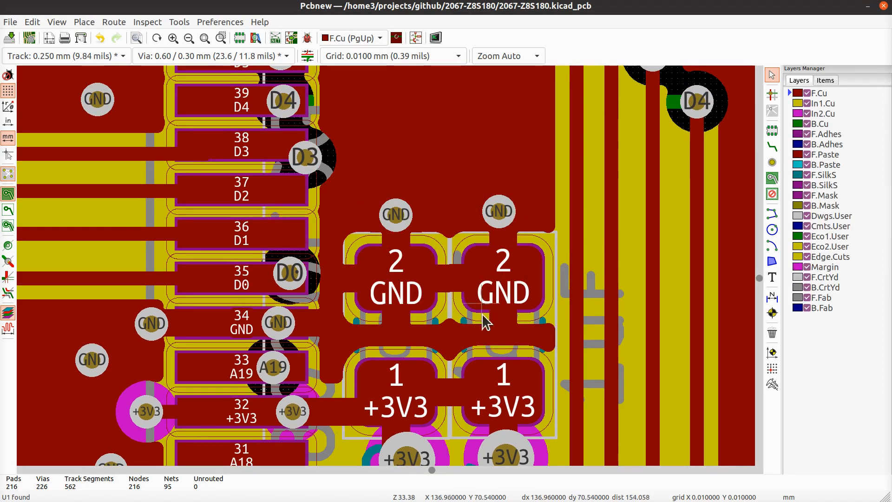
# - Examine the refilled zones on F.Cu, In1.Cu and In2.Cu around the capacitors' GND vias and U1's pads 25 to 40
pyautogui.moveTo(448, 331); pyautogui.dragTo(522, 229, button='middle')
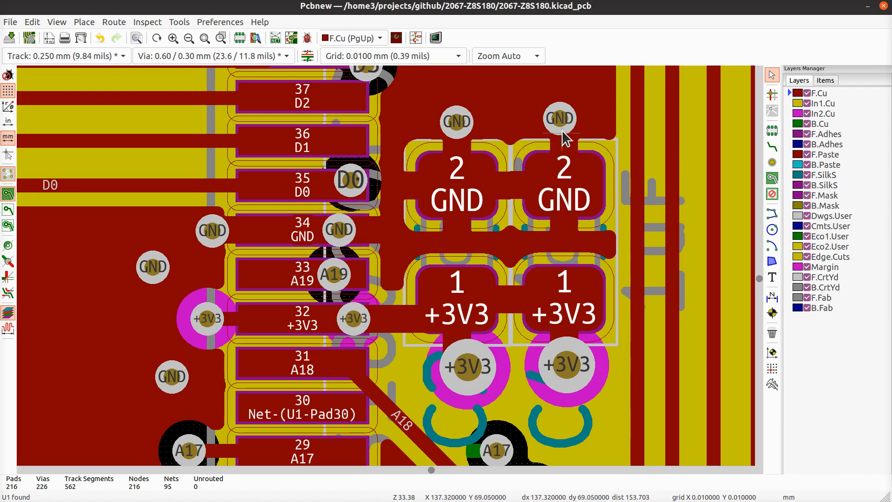
pyautogui.moveTo(564, 125); pyautogui.dragTo(506, 304, button='middle')
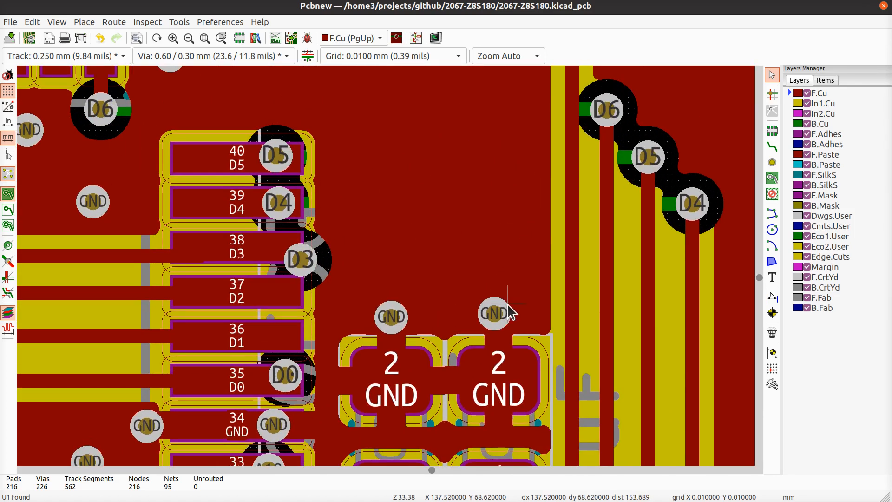
pyautogui.click(826, 103)
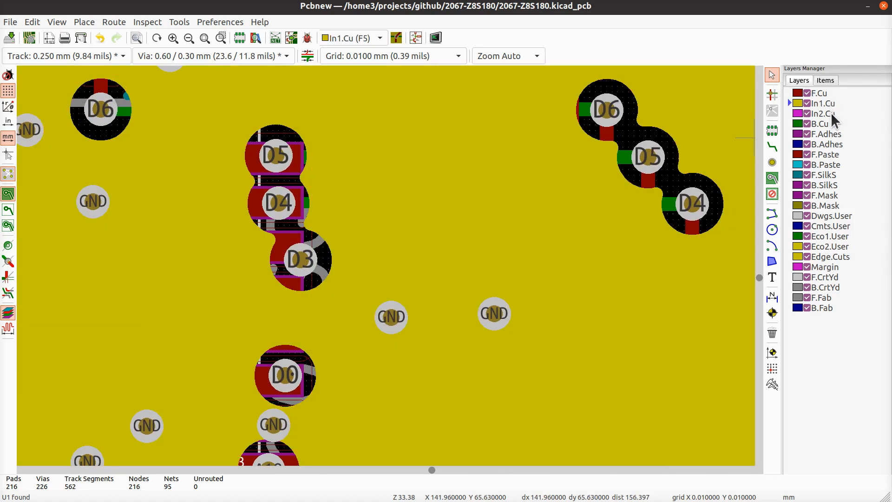
pyautogui.click(827, 114)
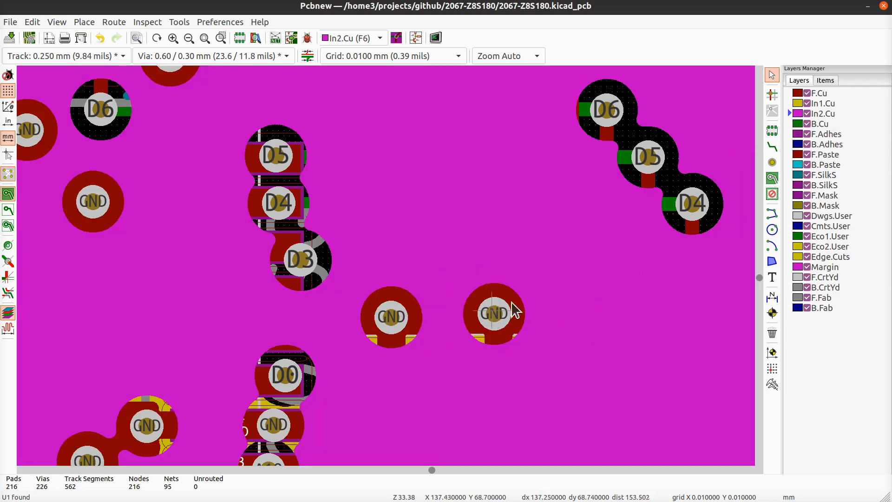
pyautogui.click(823, 92)
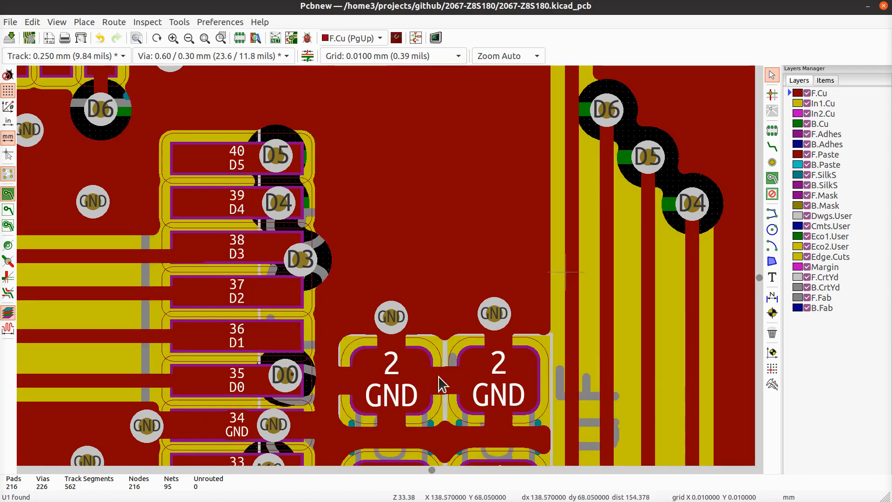
pyautogui.moveTo(462, 290); pyautogui.dragTo(497, 238, button='middle')
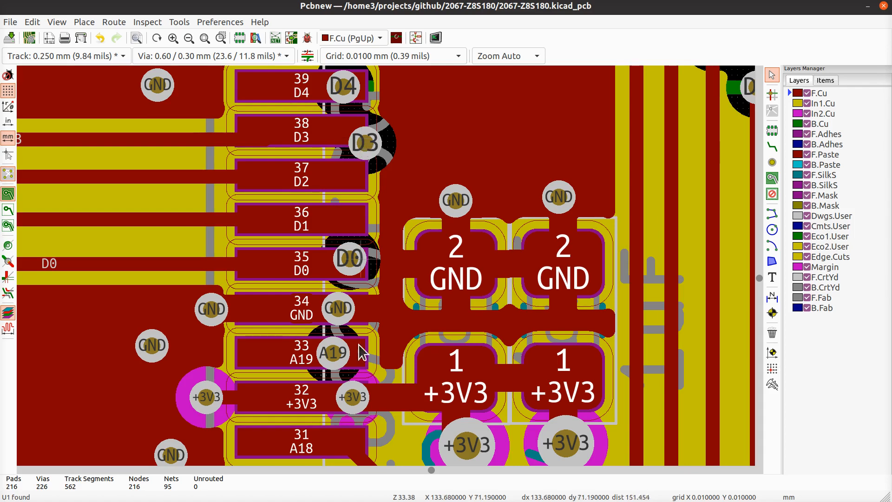
pyautogui.moveTo(376, 432); pyautogui.dragTo(420, 268, button='middle')
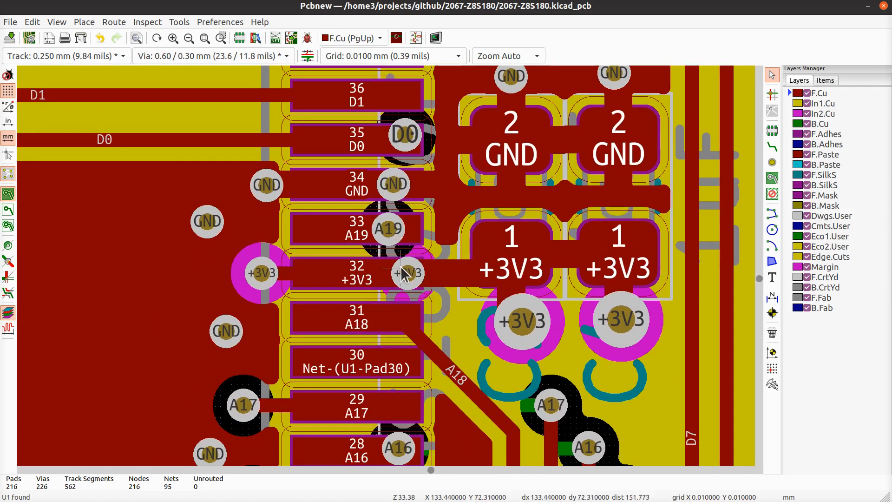
pyautogui.scroll(-1, 404, 272)
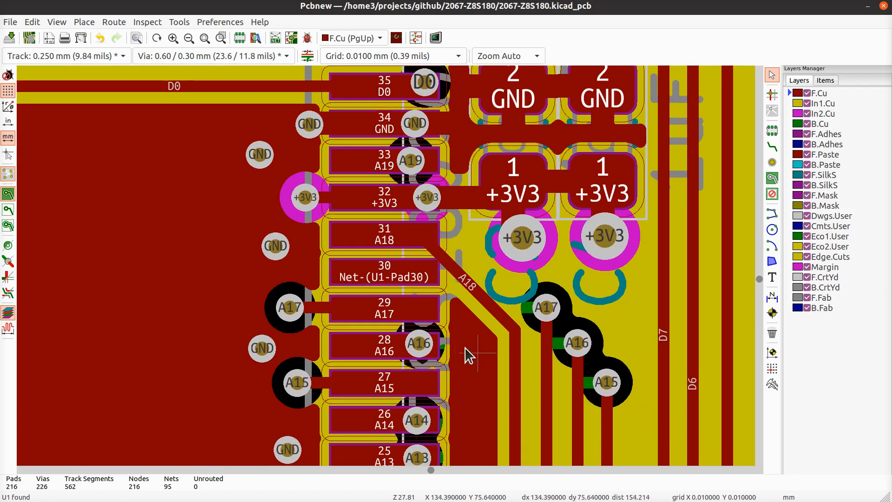
pyautogui.moveTo(471, 388); pyautogui.dragTo(488, 332, button='middle')
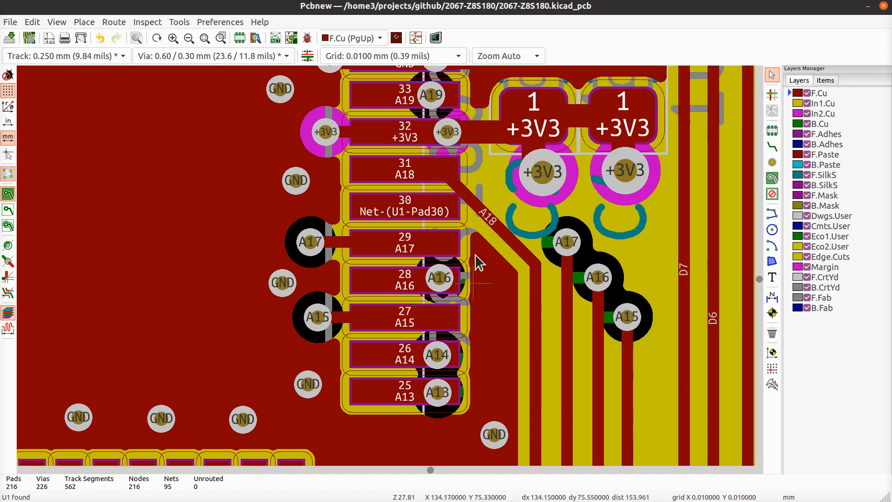
# - Move the +3V3 via about 0.75 mm off U1's pad 32 onto the track towards the capacitor, keeping its tracks attached
pyautogui.scroll(3, 470, 131)
pyautogui.scroll(2, 388, 272)
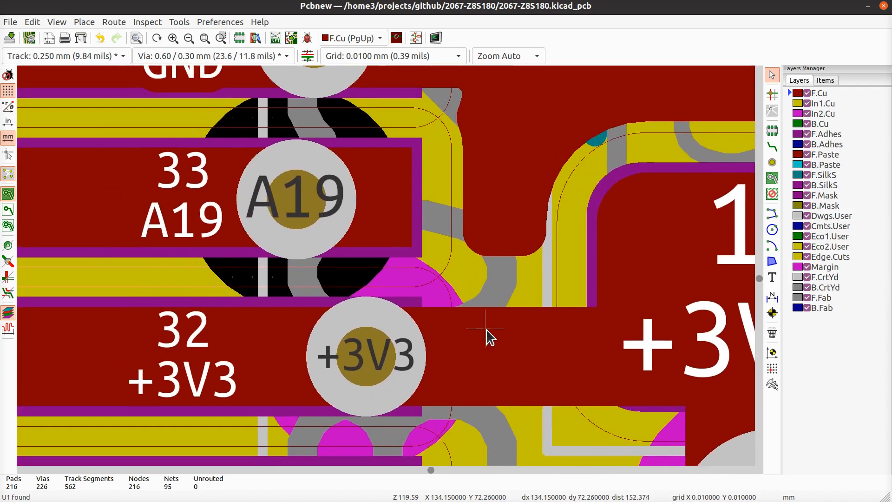
pyautogui.click(381, 378)
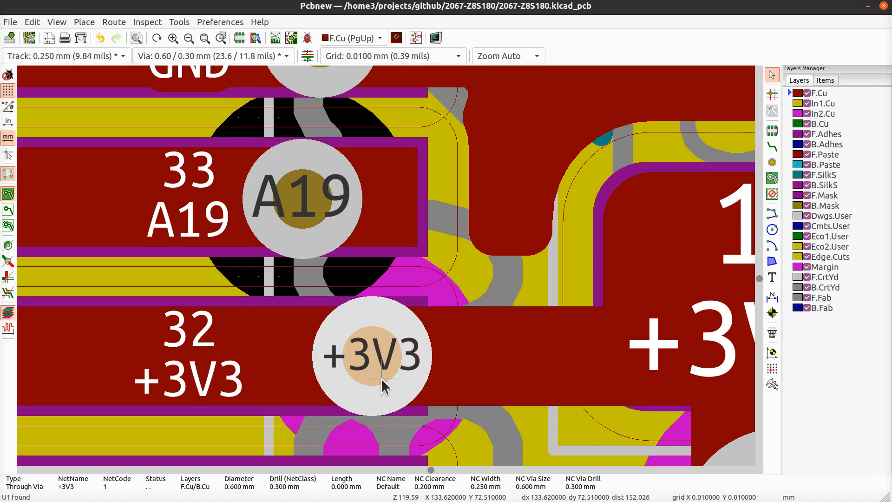
pyautogui.press('m')
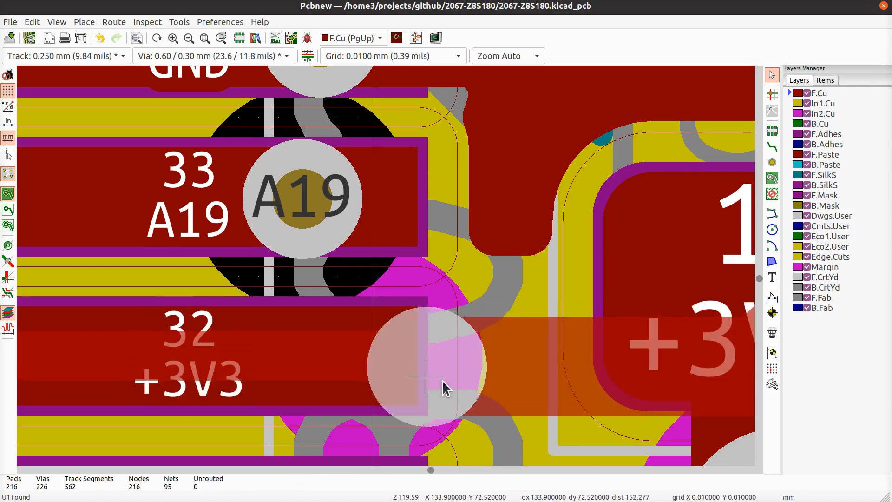
pyautogui.click(522, 353)
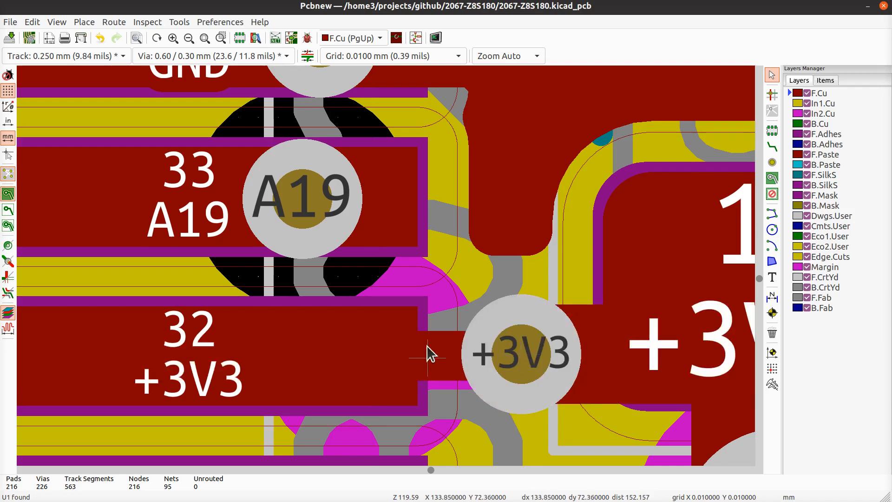
# - Hide the zone fills and examine the vias overlapping U1's pads 33 to 35, especially the D0 via and its track connections
pyautogui.scroll(-5, 457, 357)
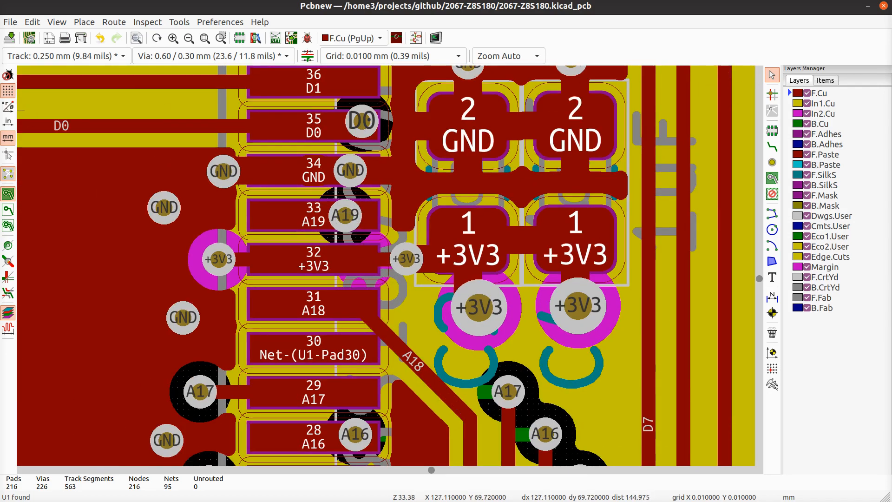
pyautogui.click(8, 210)
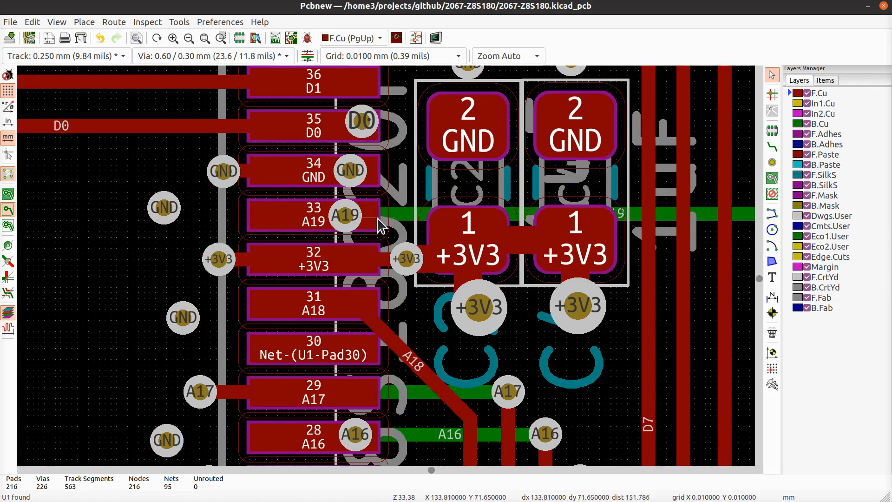
pyautogui.moveTo(409, 210); pyautogui.dragTo(372, 210, button='middle')
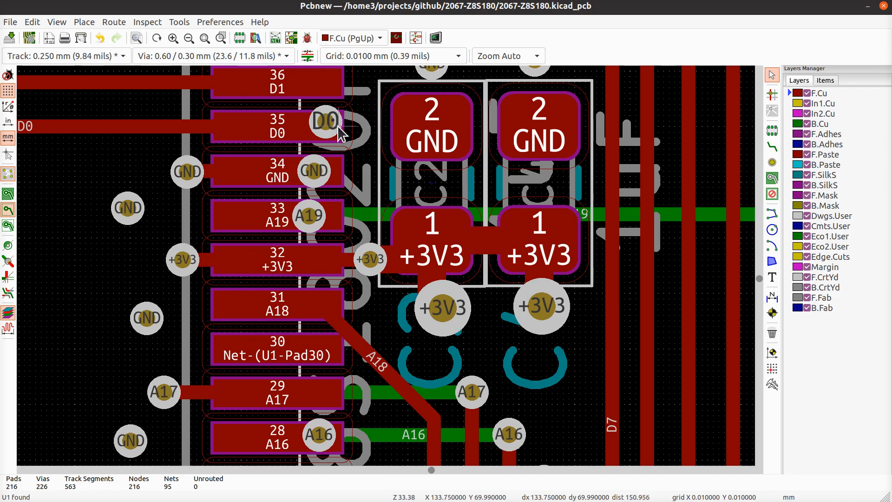
pyautogui.moveTo(342, 135); pyautogui.dragTo(454, 189, button='middle')
pyautogui.scroll(3, 452, 182)
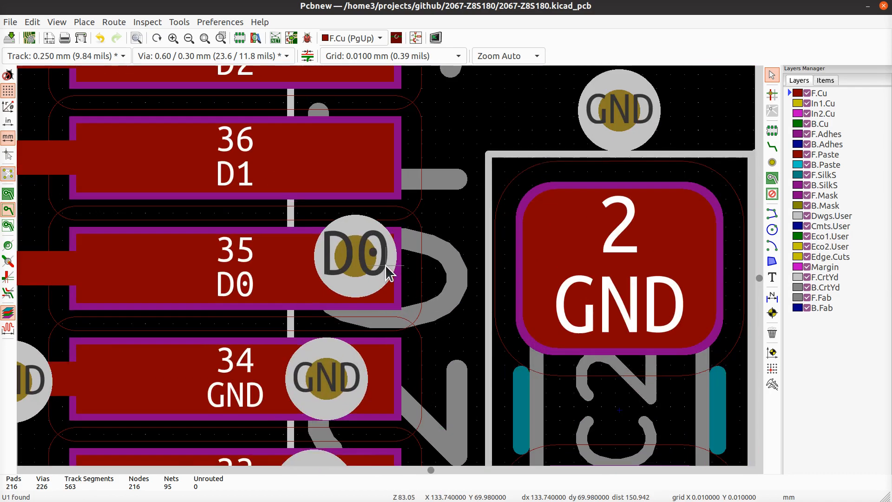
pyautogui.scroll(-2, 385, 270)
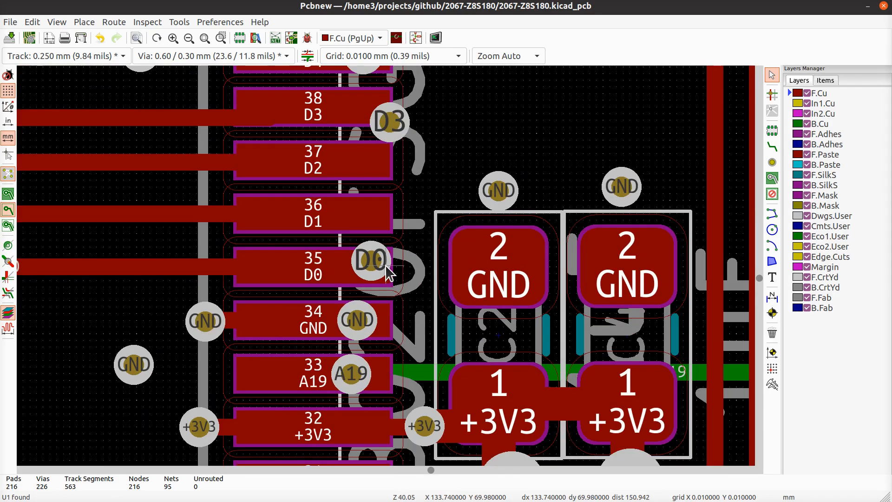
pyautogui.scroll(-2, 386, 270)
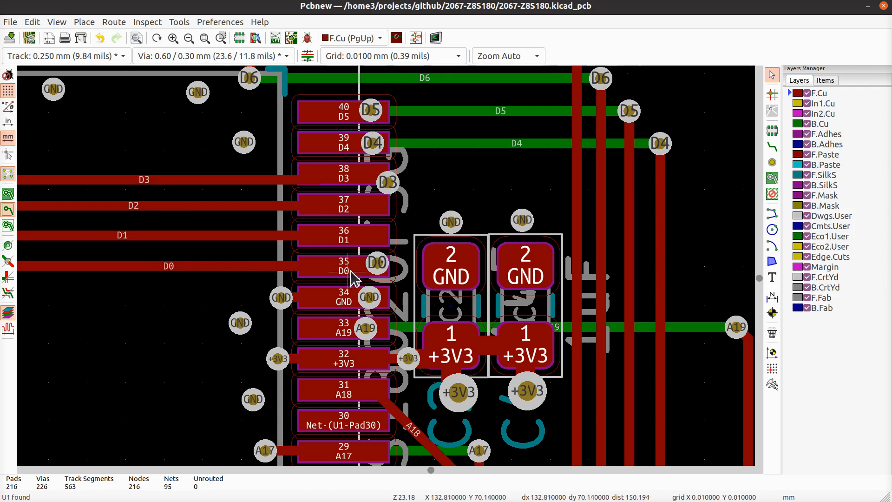
pyautogui.scroll(5, 352, 272)
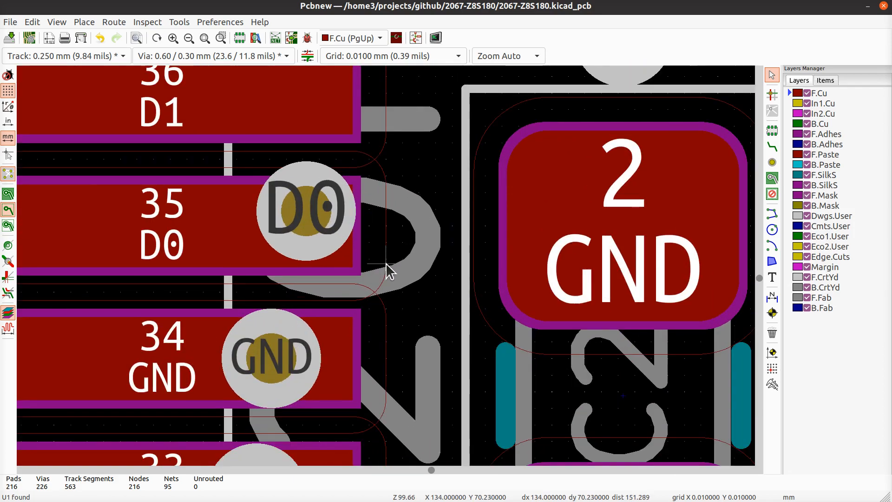
pyautogui.scroll(-4, 386, 264)
pyautogui.scroll(2, 449, 235)
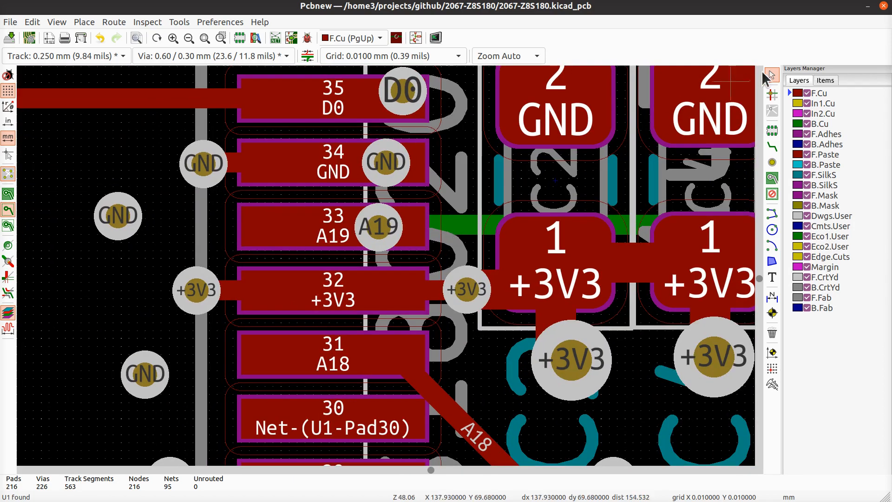
# - Make B.Cu the active layer and delete the D0 via on U1's pad 35
pyautogui.click(822, 124)
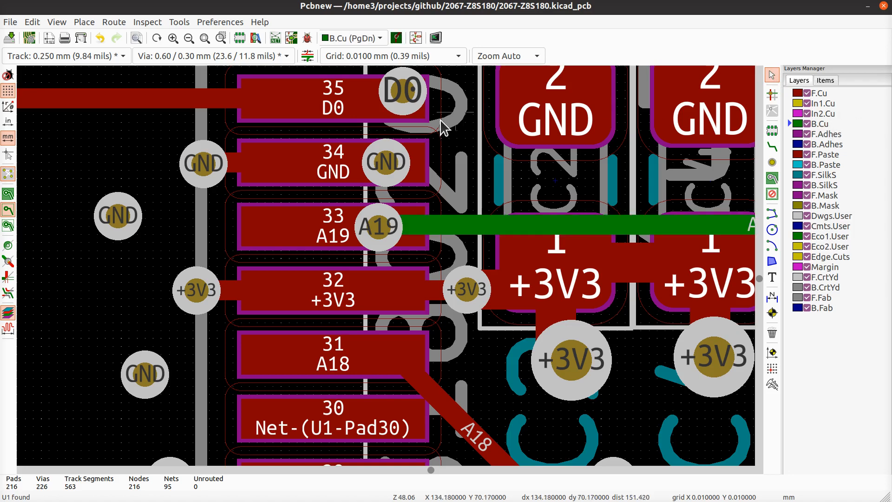
pyautogui.moveTo(402, 89); pyautogui.dragTo(428, 243, button='middle')
pyautogui.click(428, 243)
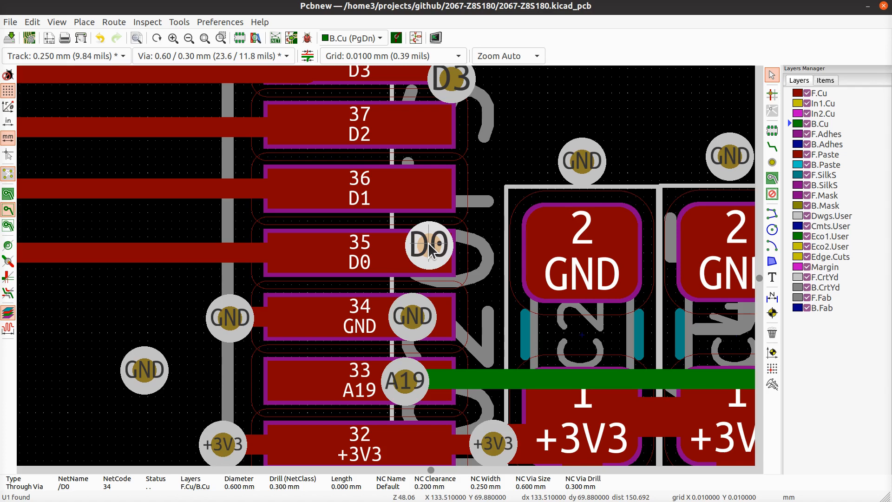
pyautogui.press('Delete')
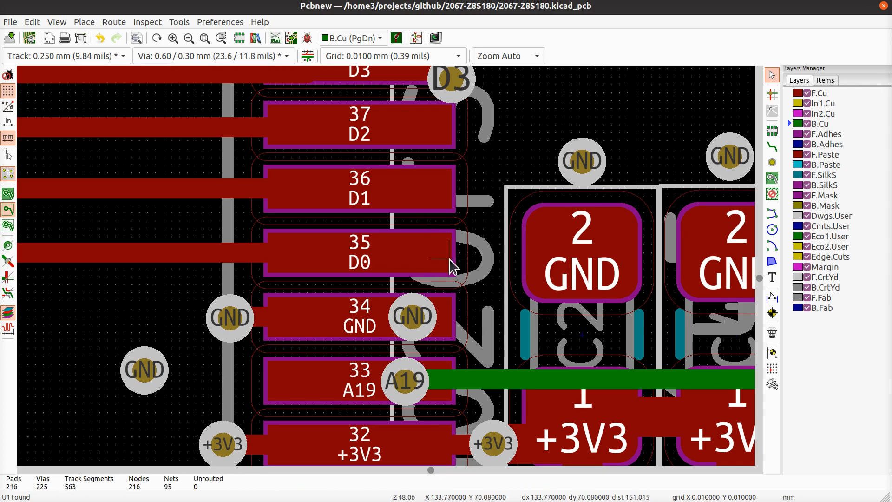
pyautogui.scroll(-3, 453, 268)
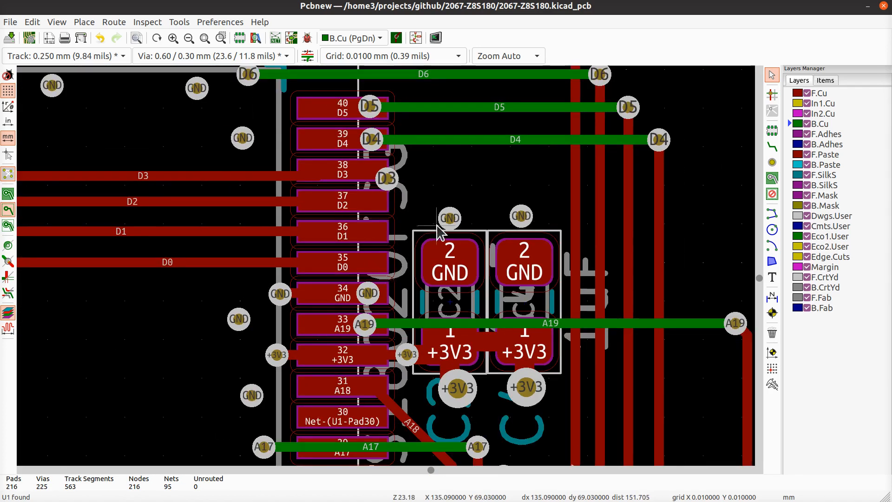
# - Make F.Cu the active layer and delete the D3 via overlapping U1's pad 38
pyautogui.moveTo(437, 228); pyautogui.dragTo(464, 290, button='middle')
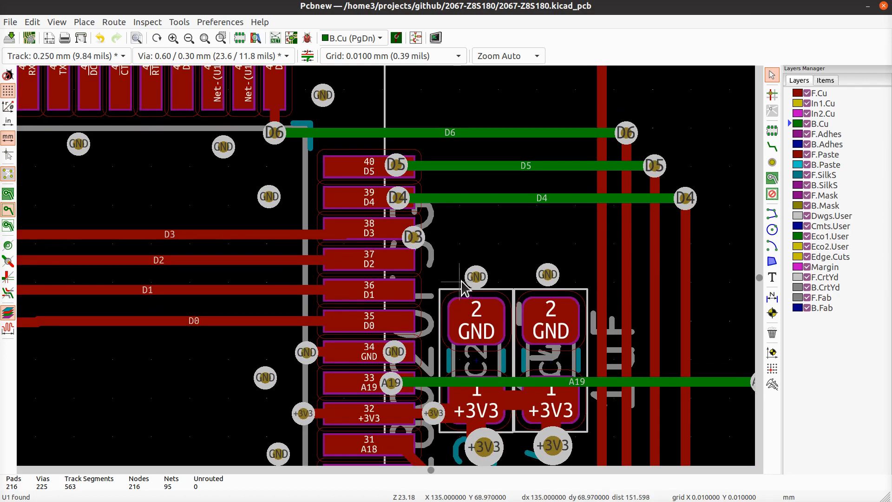
pyautogui.scroll(-2, 385, 271)
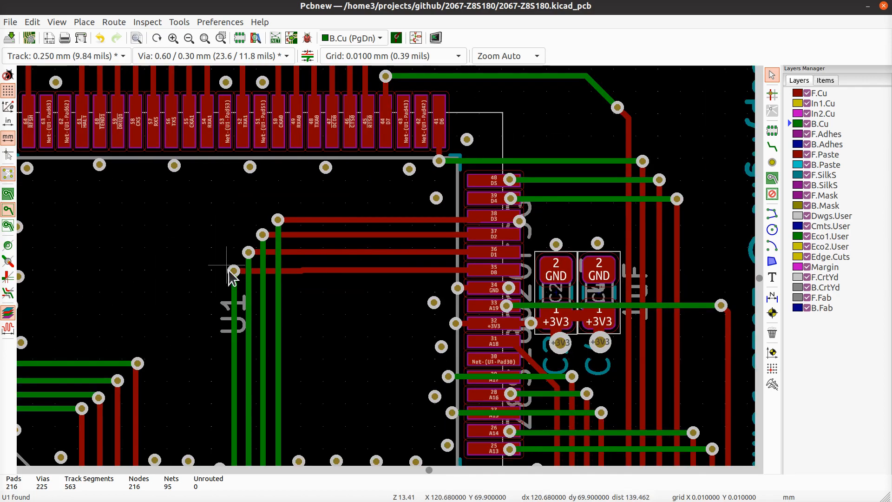
pyautogui.scroll(-1, 225, 300)
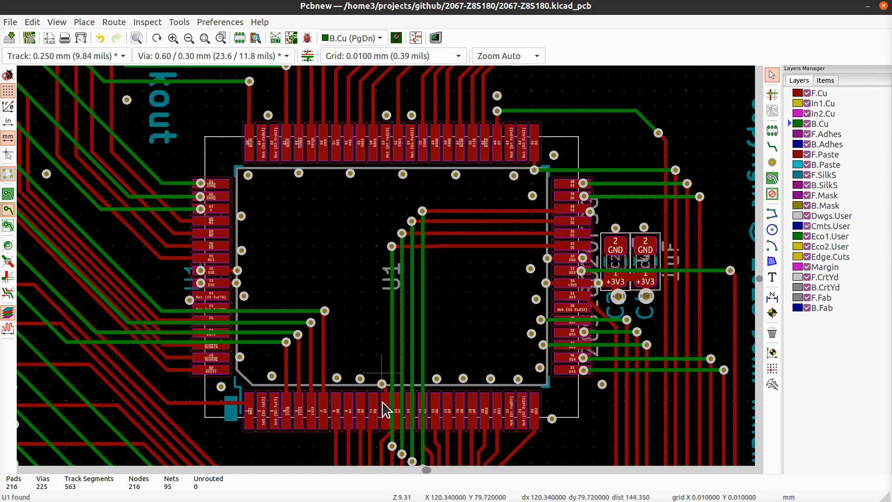
pyautogui.moveTo(384, 437); pyautogui.dragTo(412, 266, button='middle')
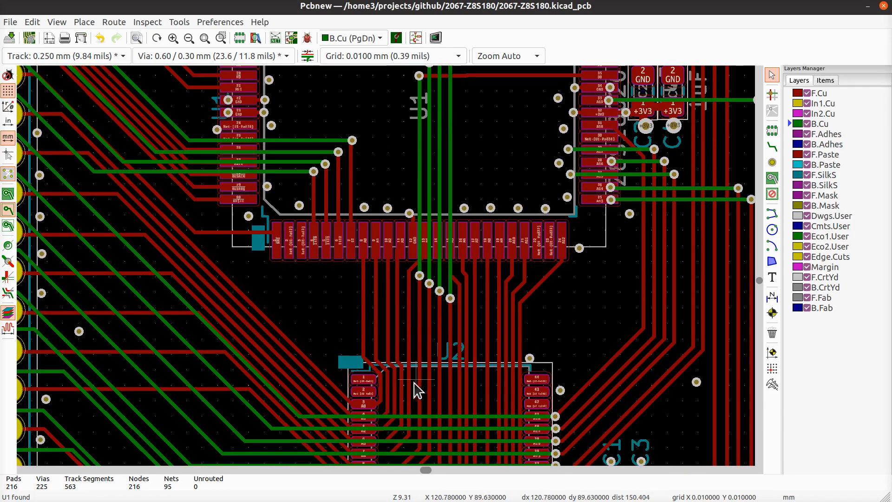
pyautogui.moveTo(524, 165); pyautogui.dragTo(435, 345, button='middle')
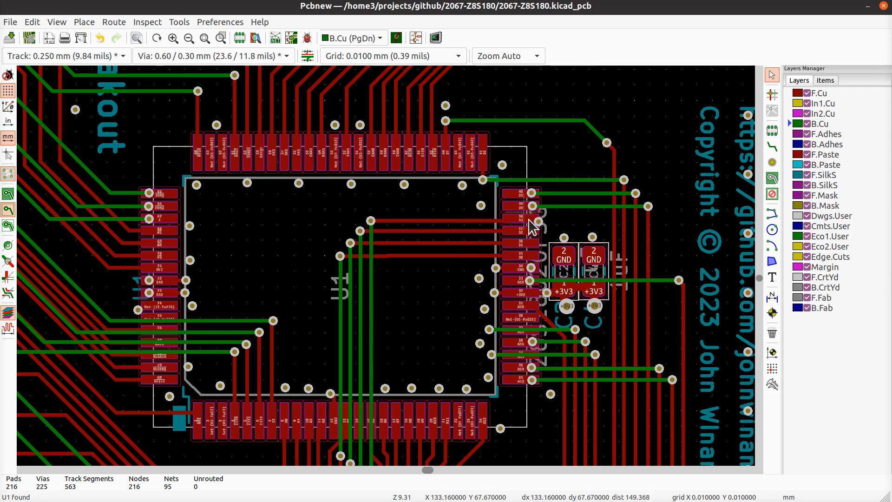
pyautogui.scroll(5, 521, 219)
pyautogui.scroll(-2, 385, 271)
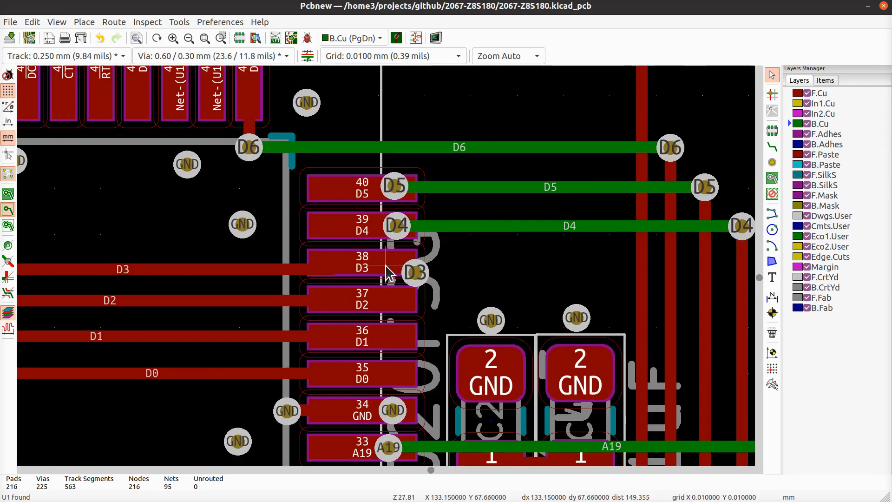
pyautogui.click(424, 275)
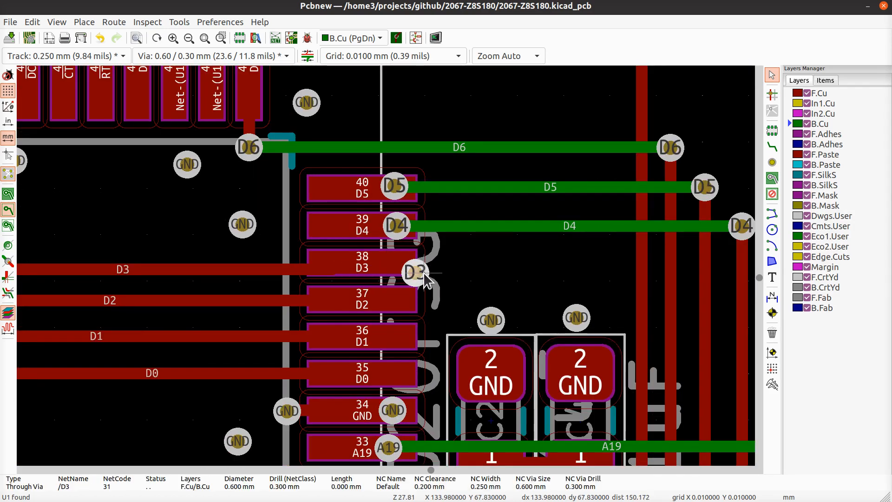
pyautogui.click(822, 93)
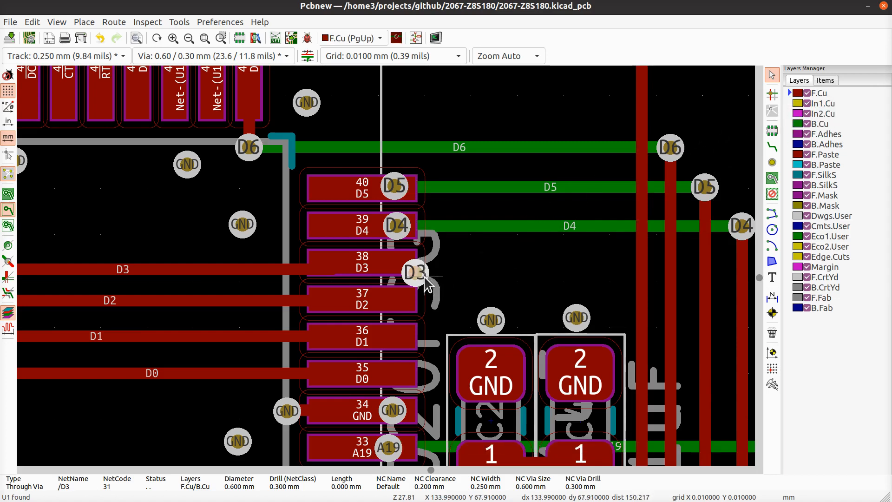
pyautogui.press('Delete')
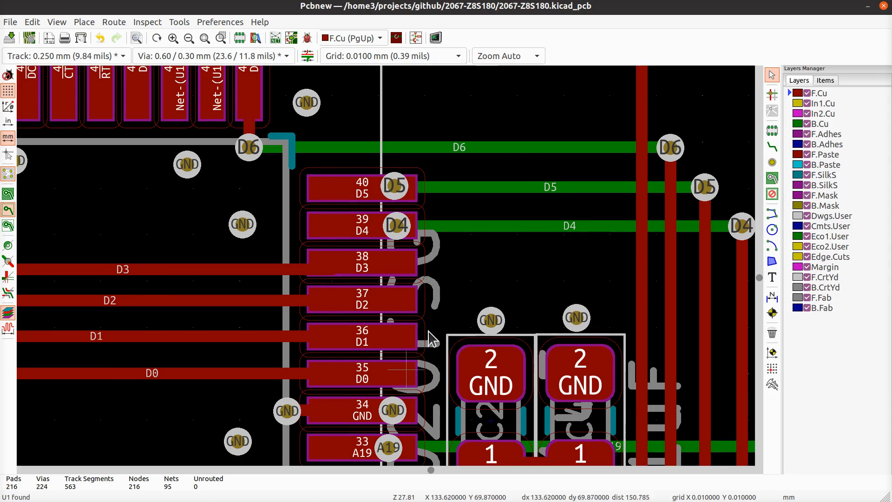
# - Move the GND via about 1 mm off U1's pad 34 towards capacitor C2, keeping its track attached to the pad
pyautogui.scroll(-5, 431, 338)
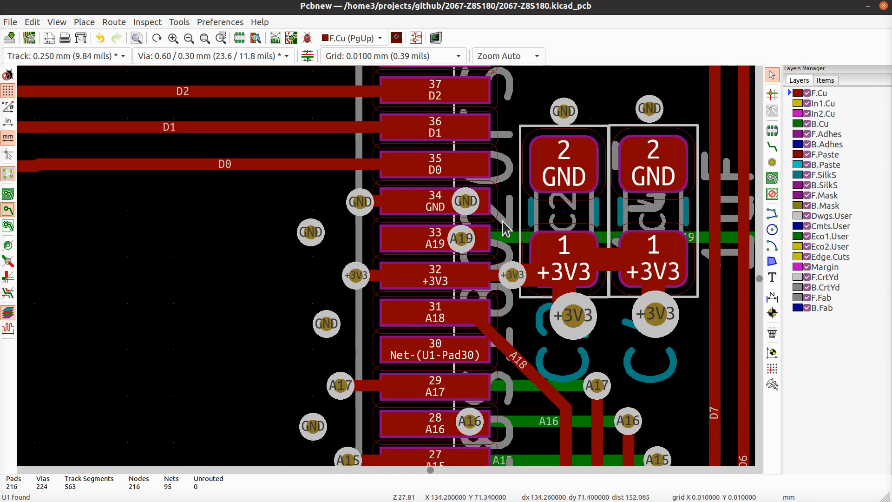
pyautogui.scroll(3, 473, 200)
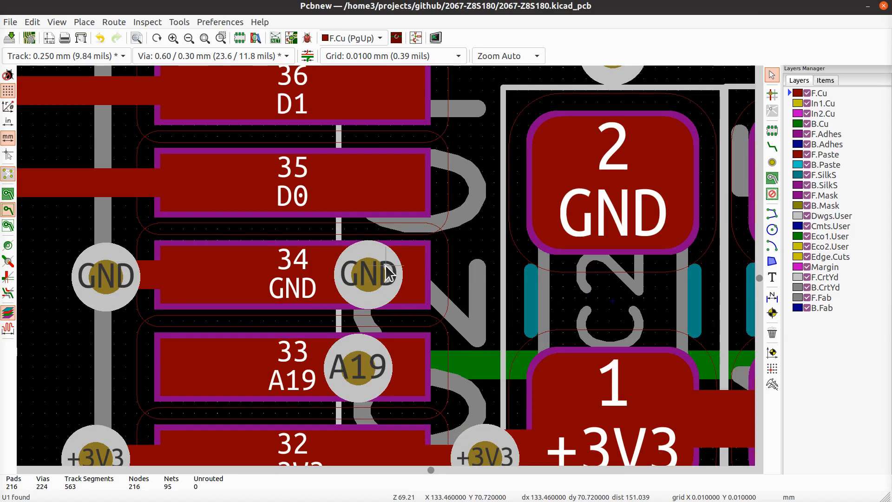
pyautogui.click(380, 281)
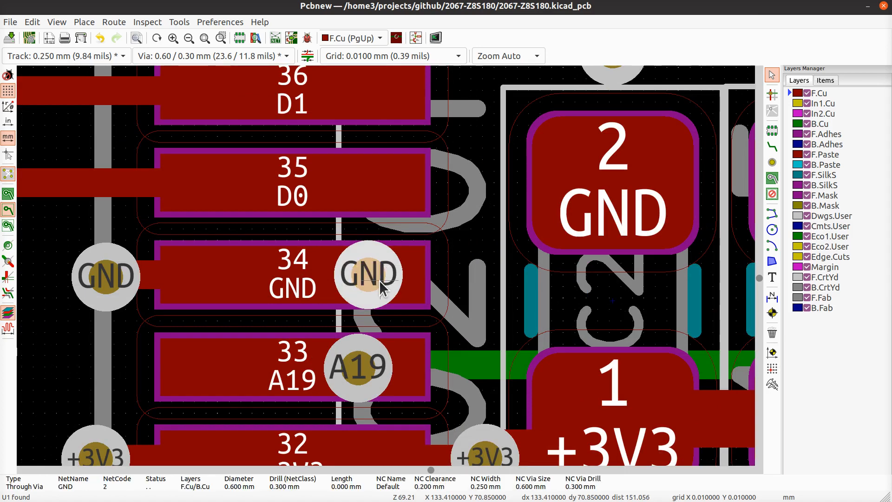
pyautogui.press('d')
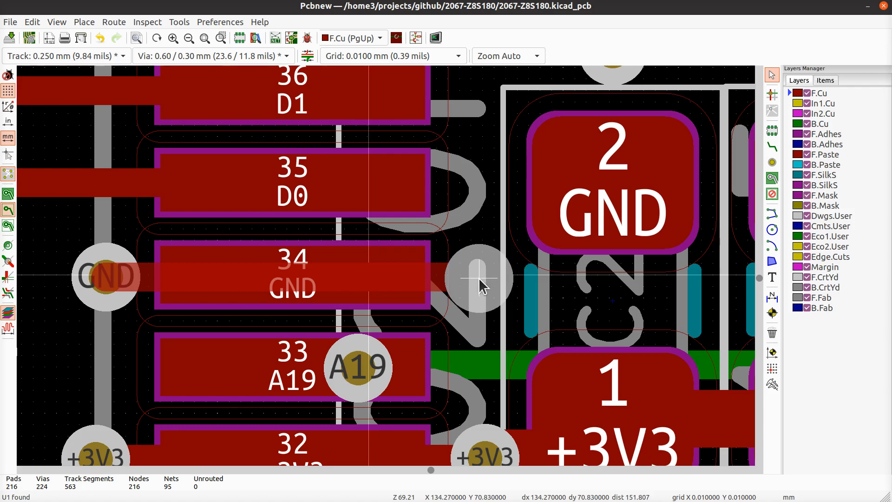
pyautogui.click(482, 278)
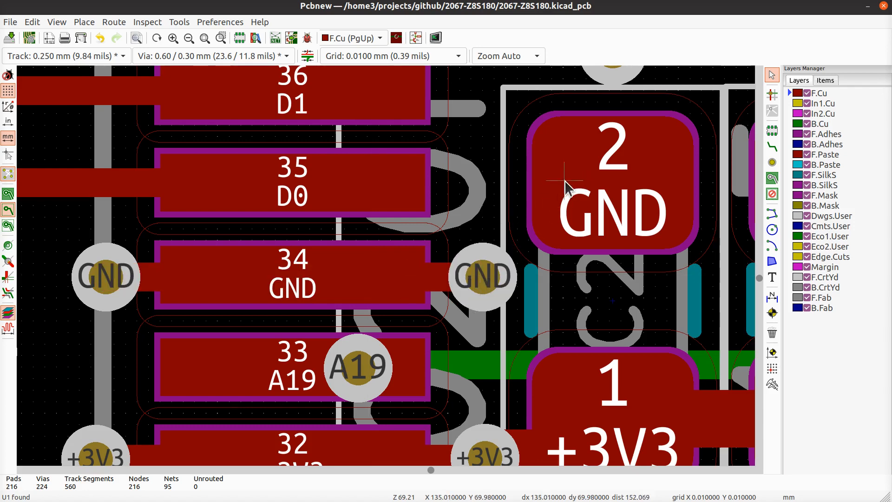
pyautogui.scroll(-3, 572, 302)
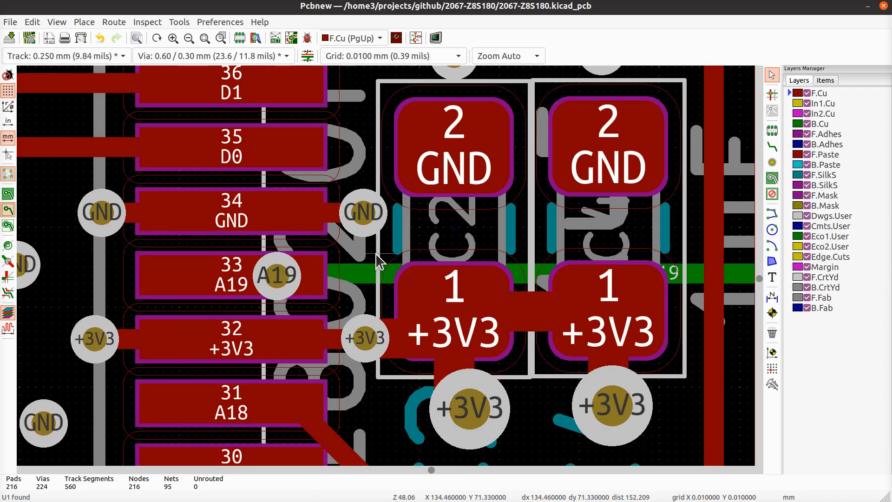
pyautogui.scroll(-2, 377, 262)
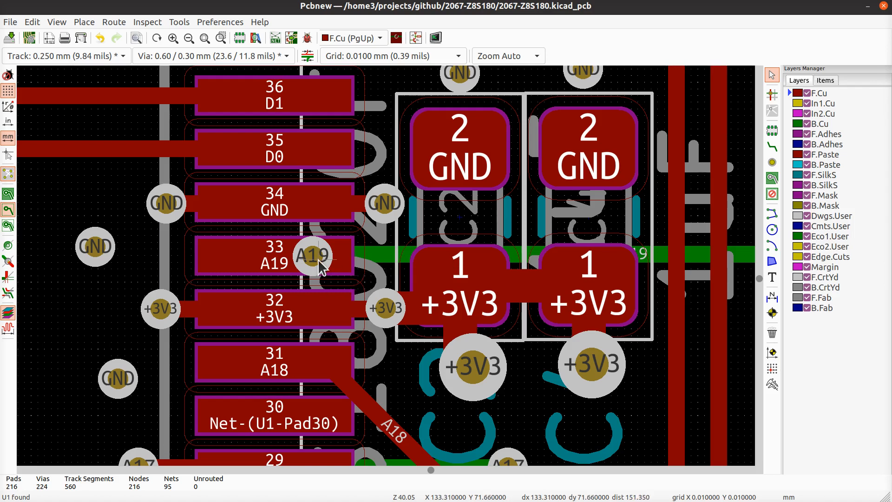
pyautogui.click(318, 260)
pyautogui.click(356, 286)
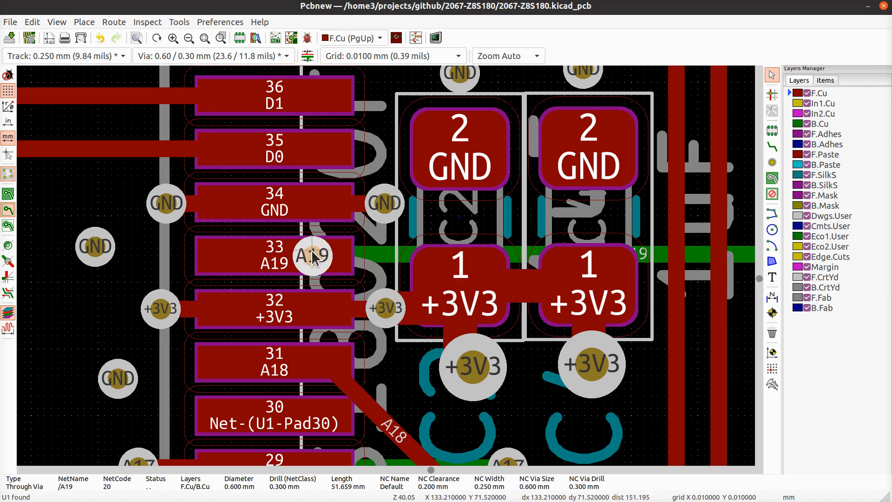
pyautogui.press('d')
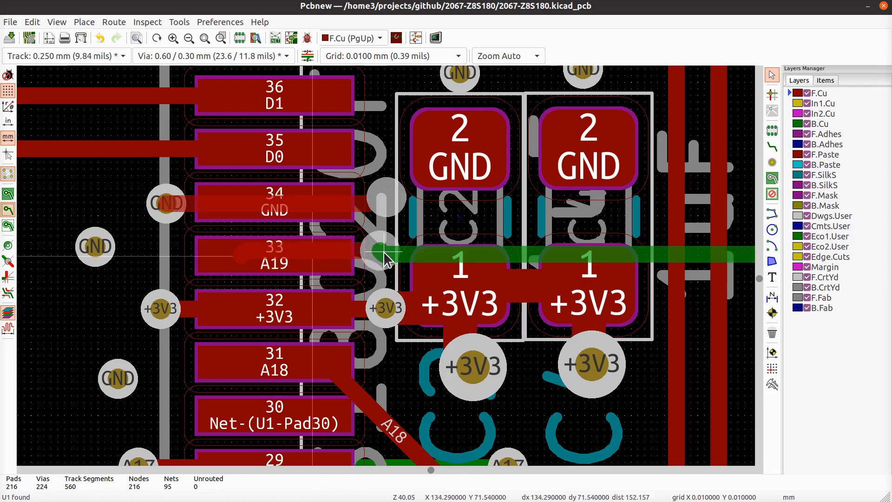
pyautogui.scroll(4, 383, 253)
pyautogui.scroll(3, 385, 265)
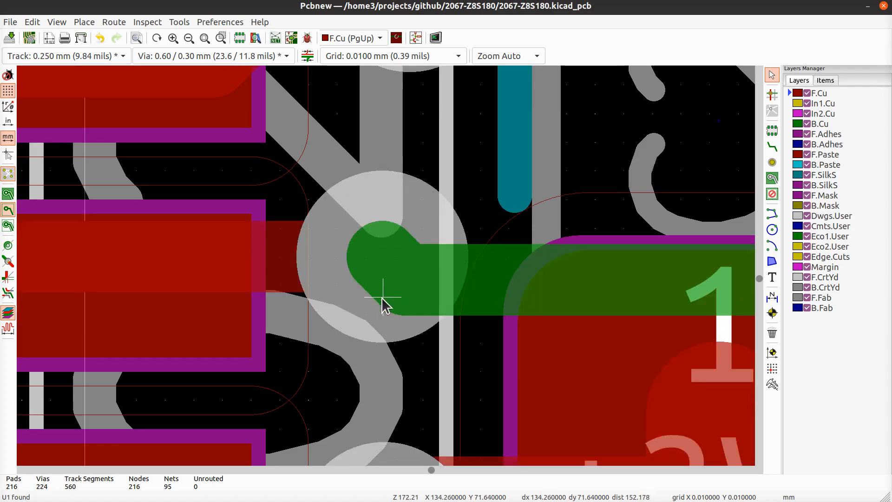
pyautogui.press('Escape')
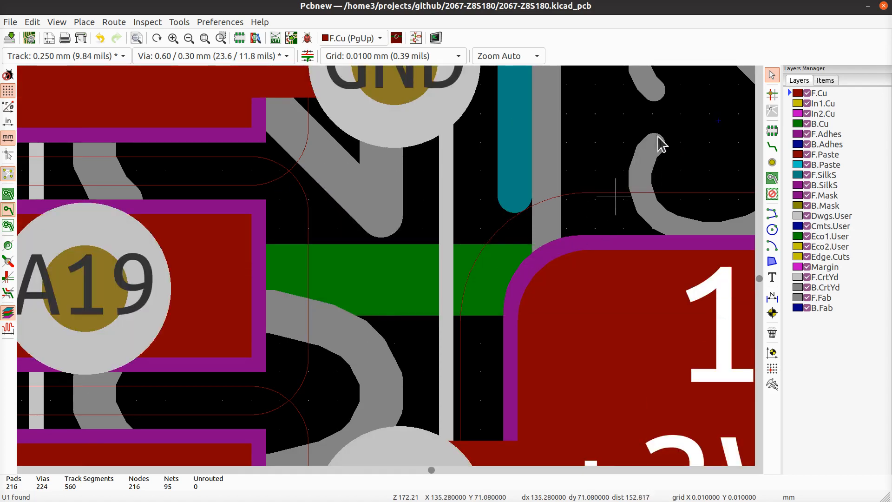
# - Examine the free space on both sides of U1's pad 33 around the A19 via and the neighbouring GND and +3V3 vias
pyautogui.scroll(-5, 651, 147)
pyautogui.moveTo(389, 272); pyautogui.dragTo(276, 268, button='middle')
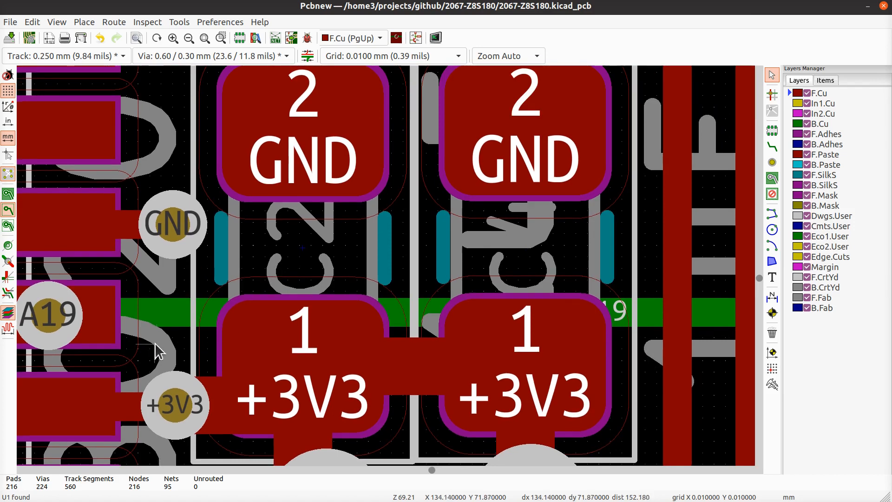
pyautogui.moveTo(119, 376); pyautogui.dragTo(625, 313, button='middle')
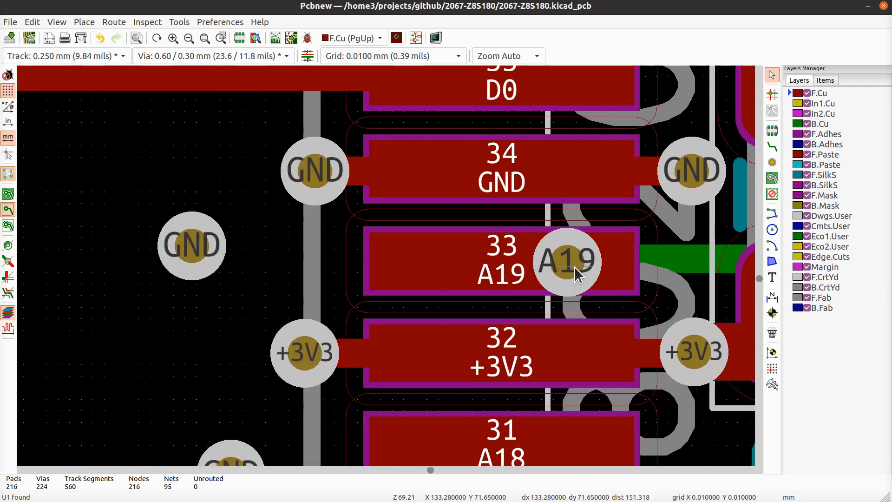
pyautogui.scroll(-3, 581, 264)
pyautogui.scroll(-1, 389, 273)
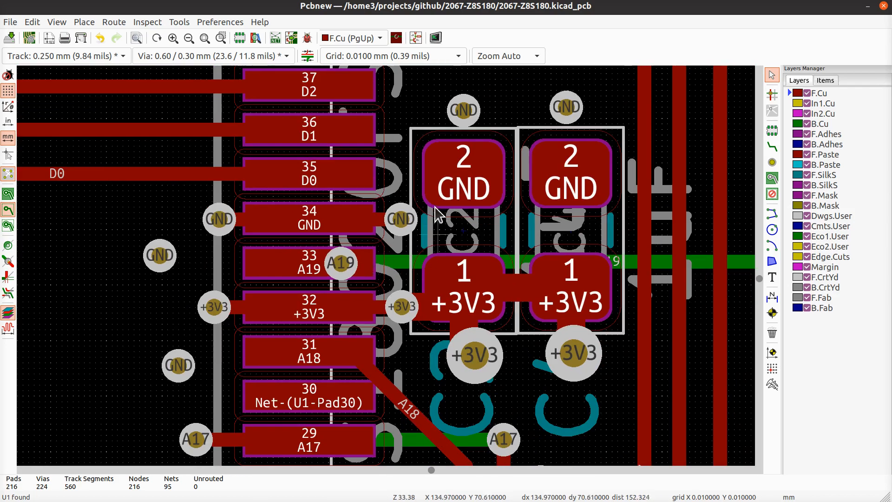
pyautogui.scroll(4, 371, 263)
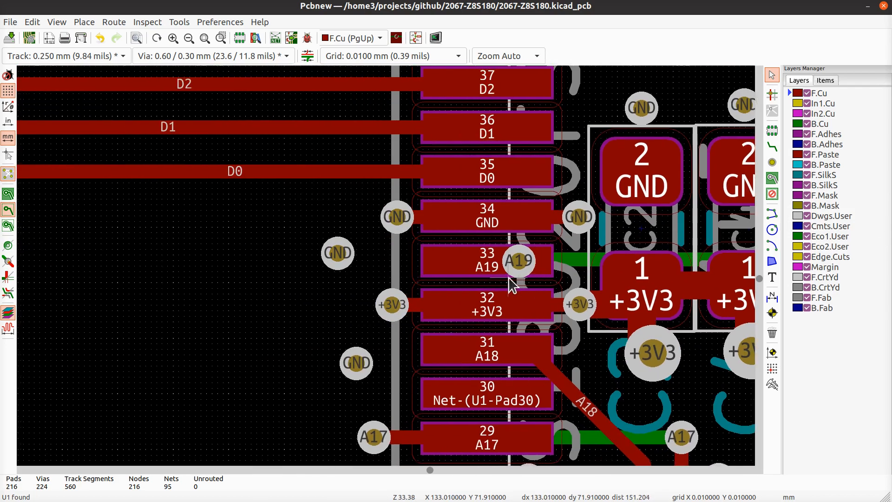
# - Move the A19 via off pad 33 to the inner side of U1, keeping it connected, and save the board
pyautogui.click(394, 238)
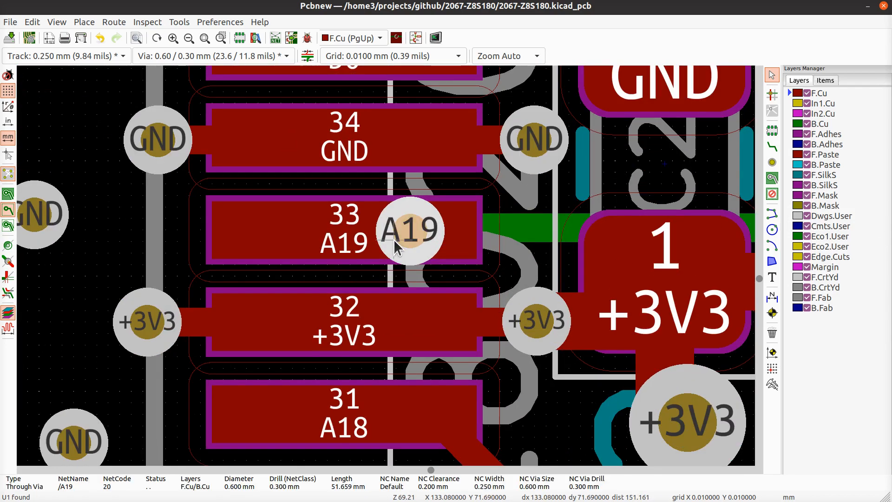
pyautogui.press('g')
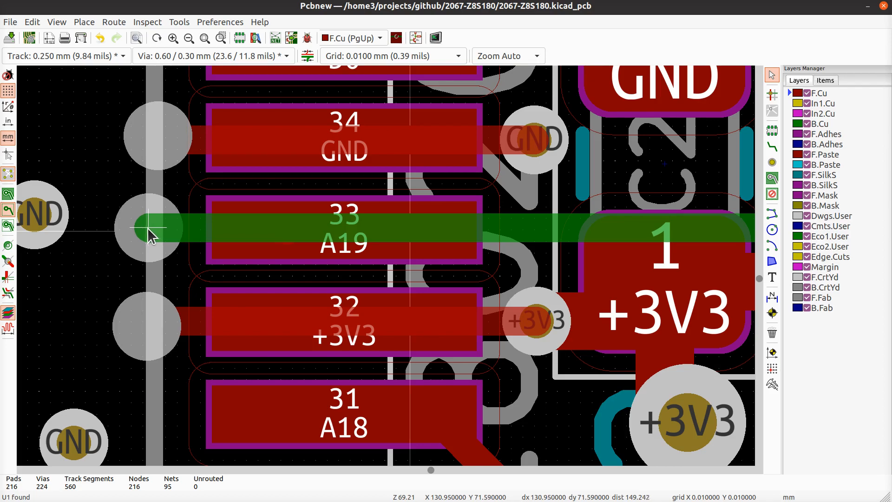
pyautogui.click(148, 228)
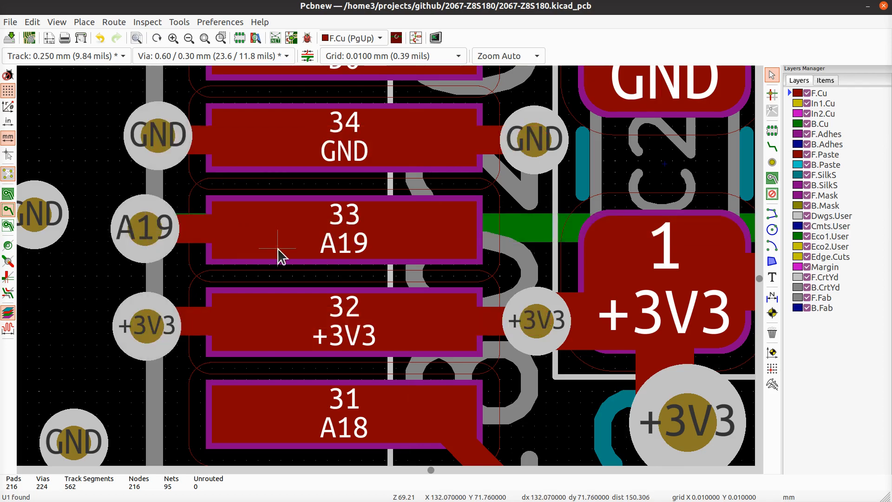
pyautogui.hotkey('ctrl', 's')
# - Reshape the A18 track so it leaves pad 31 horizontally before turning diagonally past pad 30
pyautogui.scroll(-2, 302, 261)
pyautogui.moveTo(481, 368); pyautogui.dragTo(434, 216, button='middle')
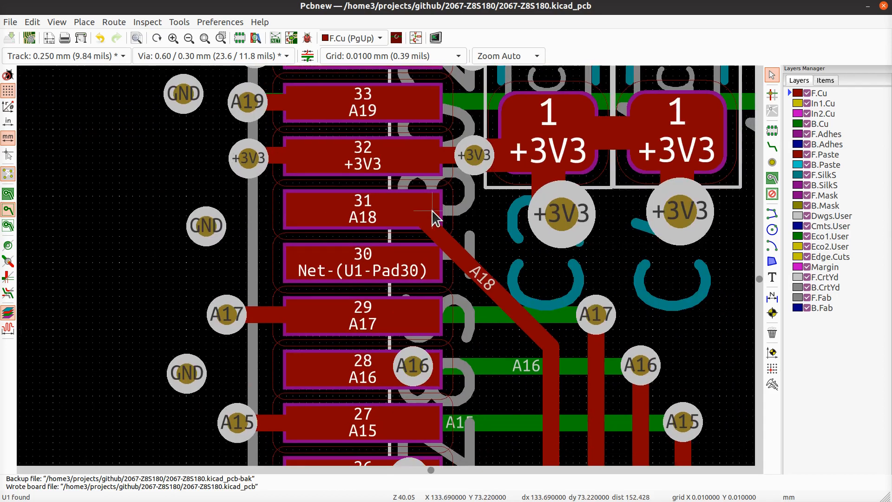
pyautogui.scroll(4, 448, 253)
pyautogui.click(410, 299)
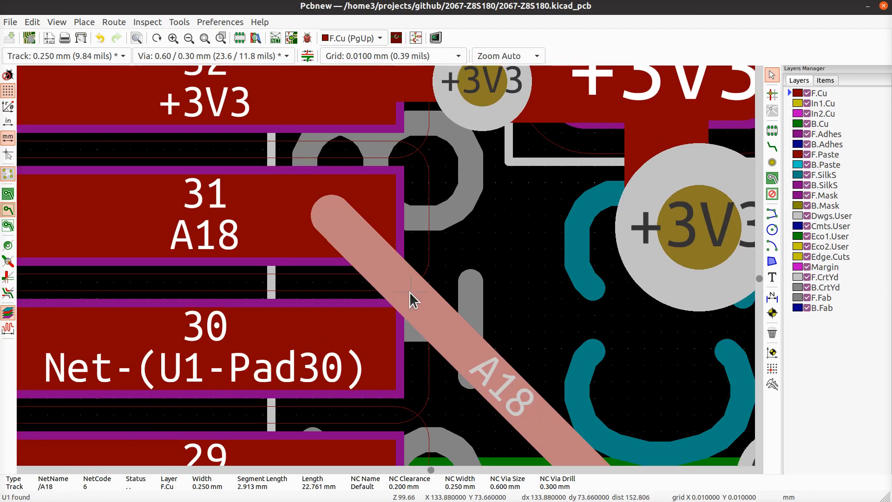
pyautogui.press('d')
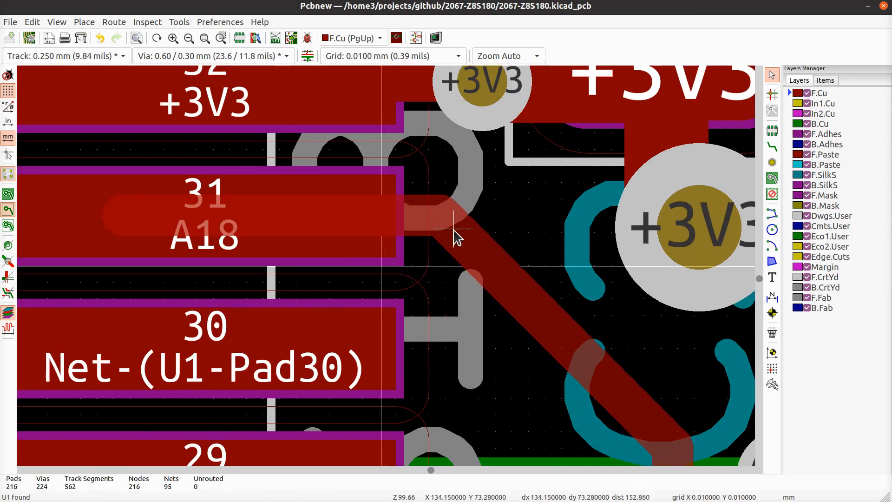
pyautogui.click(454, 236)
pyautogui.scroll(-4, 454, 235)
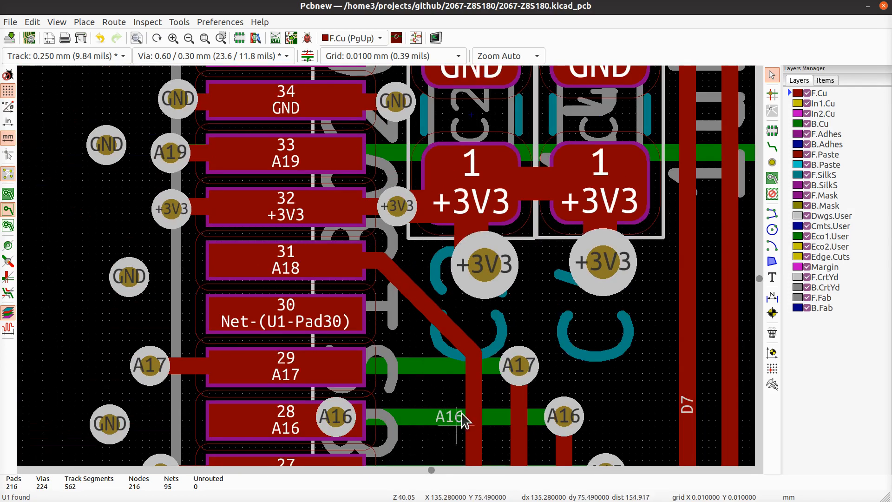
# - Shift the A16 via off pad 28 onto its back-copper track outside U1, keeping the pad connected
pyautogui.moveTo(469, 386); pyautogui.dragTo(516, 251, button='middle')
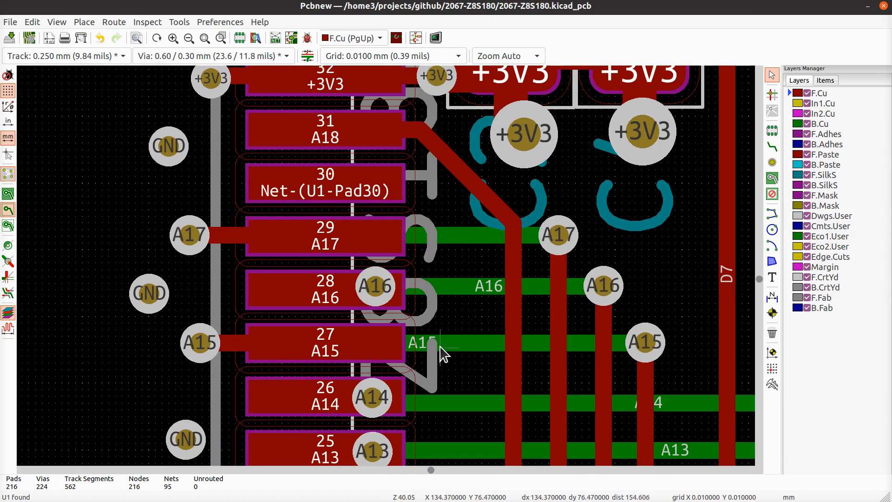
pyautogui.moveTo(465, 327); pyautogui.dragTo(382, 241, button='middle')
pyautogui.click(333, 207)
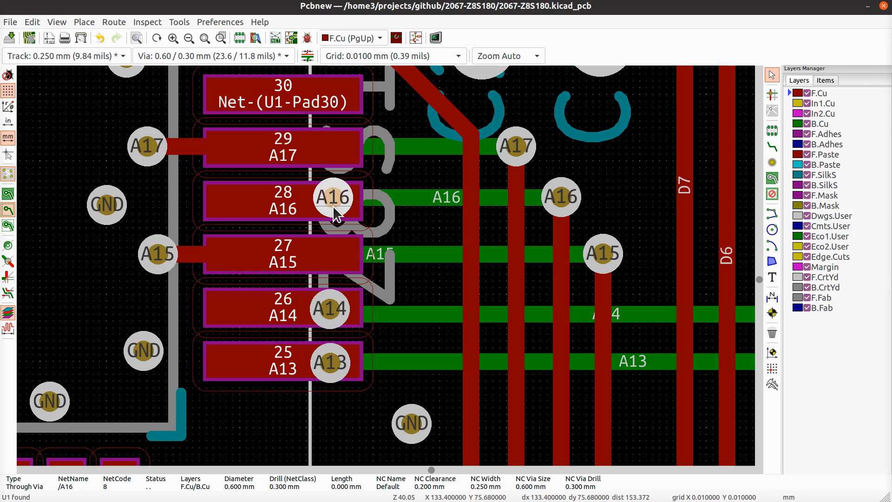
pyautogui.moveTo(333, 205); pyautogui.dragTo(410, 199)
# - Pull the A14 via off pad 26 to the outer side of U1 with its tracks attached
pyautogui.click(332, 318)
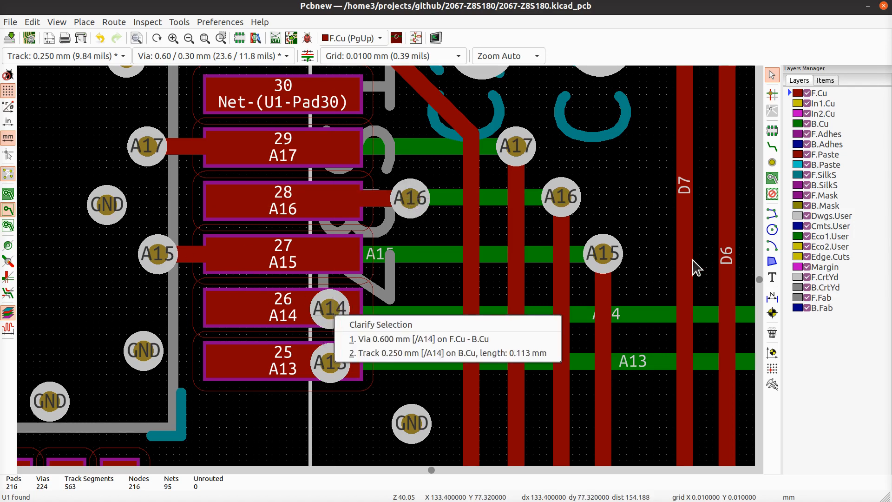
pyautogui.press('Escape')
pyautogui.scroll(4, 331, 311)
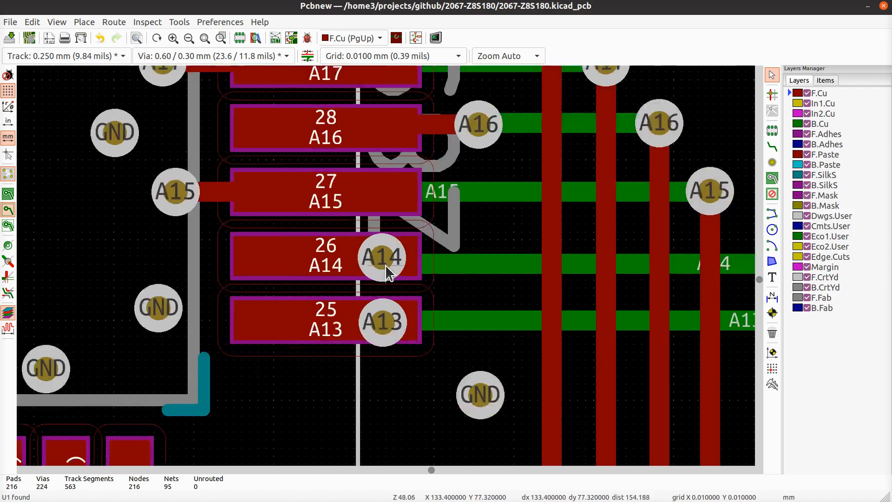
pyautogui.click(390, 281)
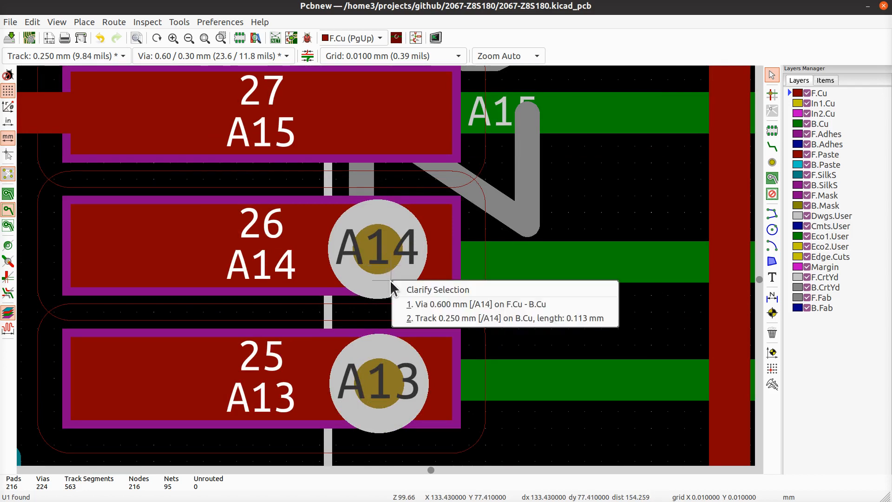
pyautogui.click(404, 213)
pyautogui.click(400, 214)
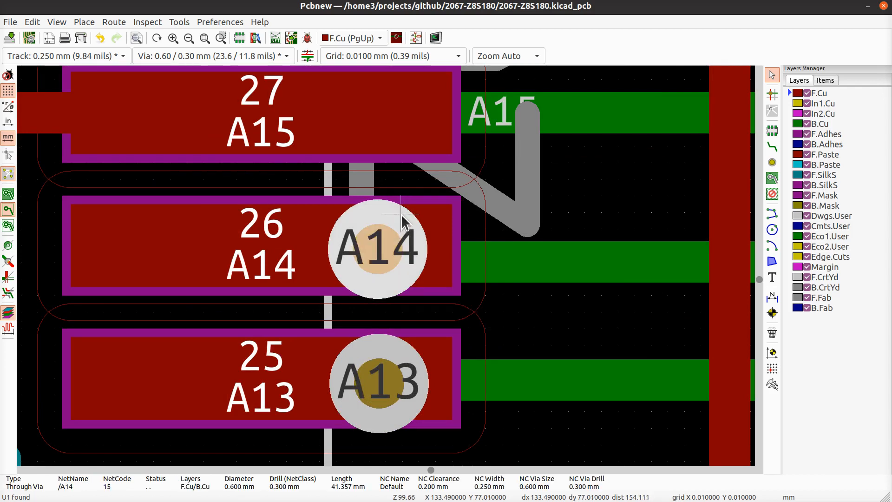
pyautogui.moveTo(401, 214)
pyautogui.mouseDown()
pyautogui.moveTo(562, 227)
pyautogui.moveTo(571, 247)
pyautogui.mouseUp()
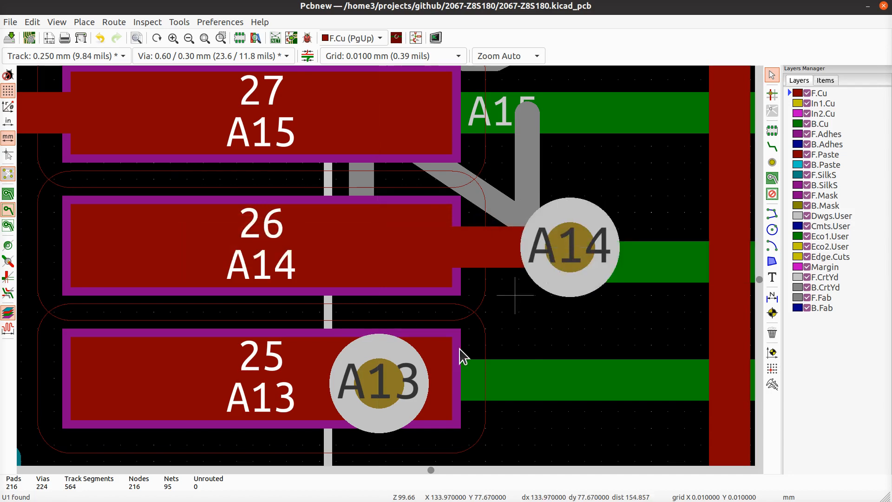
# - Pull the A13 via off pad 25 to line up roughly below the A14 via, and save the board
pyautogui.click(412, 391)
pyautogui.moveTo(412, 392); pyautogui.dragTo(579, 386)
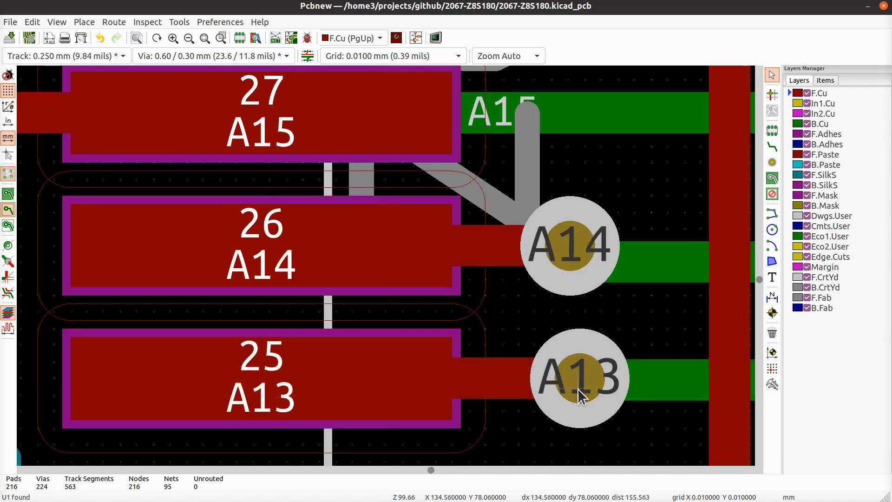
pyautogui.scroll(-3, 578, 391)
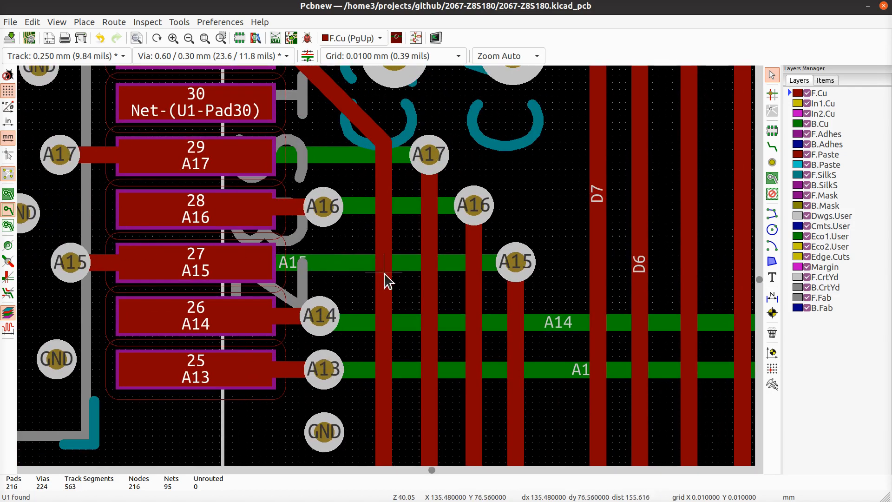
pyautogui.hotkey('ctrl', 's')
# - Move the D4 via off pad 39 to the outer side of U1, keeping its tracks connected
pyautogui.scroll(-2, 386, 278)
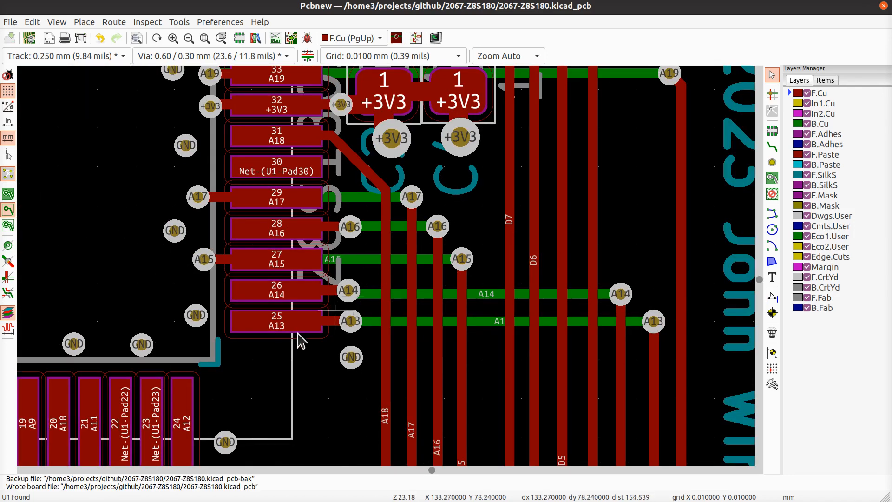
pyautogui.moveTo(354, 236); pyautogui.dragTo(379, 354, button='middle')
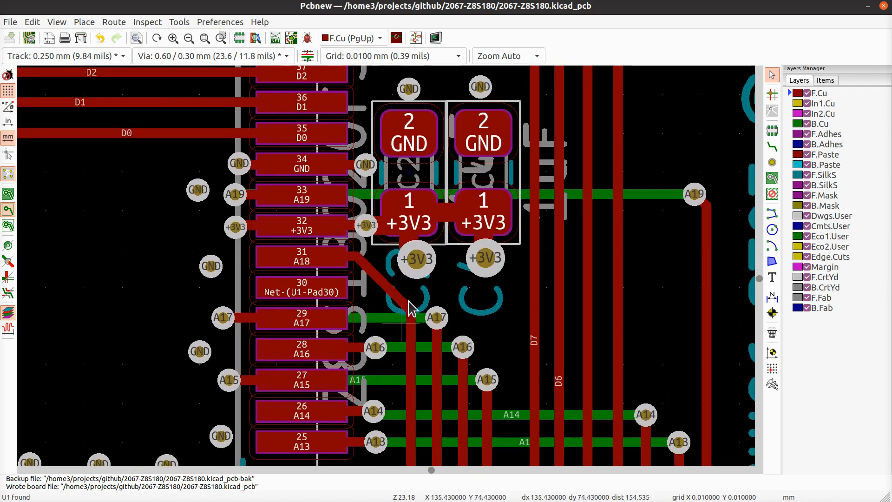
pyautogui.moveTo(403, 294); pyautogui.dragTo(370, 396, button='middle')
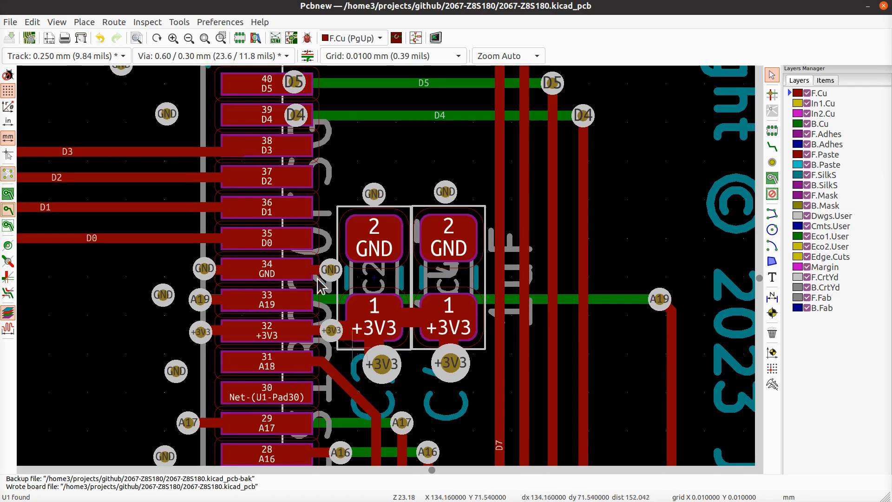
pyautogui.moveTo(344, 264); pyautogui.dragTo(405, 447, button='middle')
pyautogui.scroll(3, 388, 273)
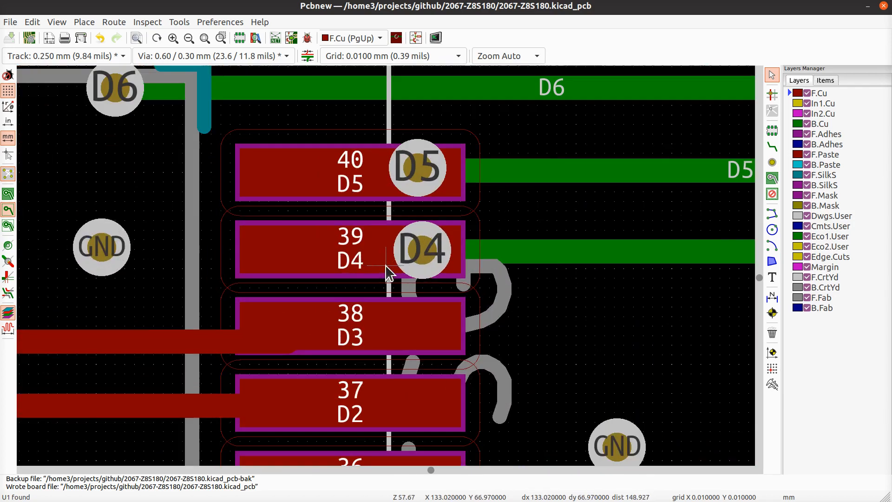
pyautogui.click(431, 252)
pyautogui.click(437, 233)
pyautogui.click(432, 234)
pyautogui.press('d')
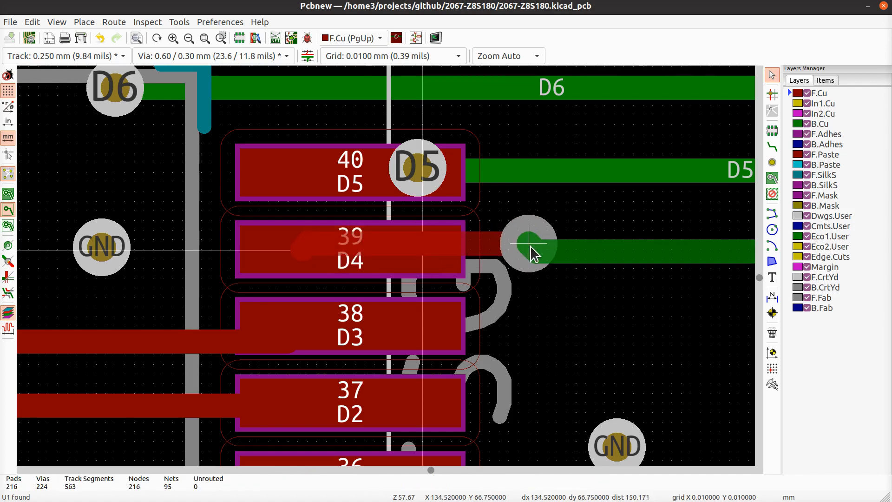
pyautogui.click(533, 256)
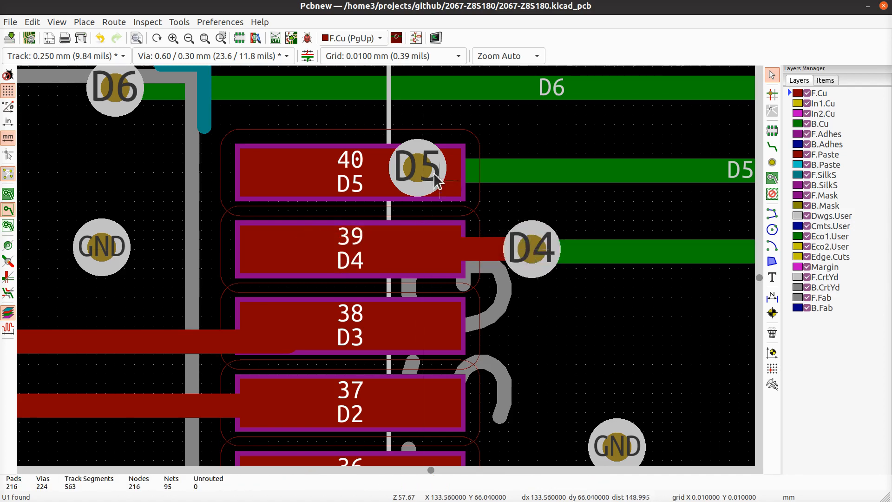
# - Move the D5 via off pad 40 to sit above the D4 via with its tracks attached, and save the board
pyautogui.click(425, 166)
pyautogui.click(460, 189)
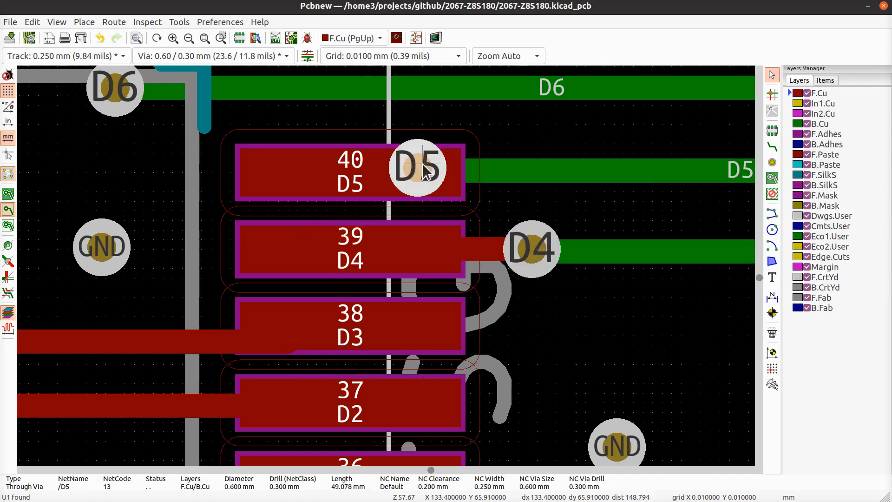
pyautogui.press('d')
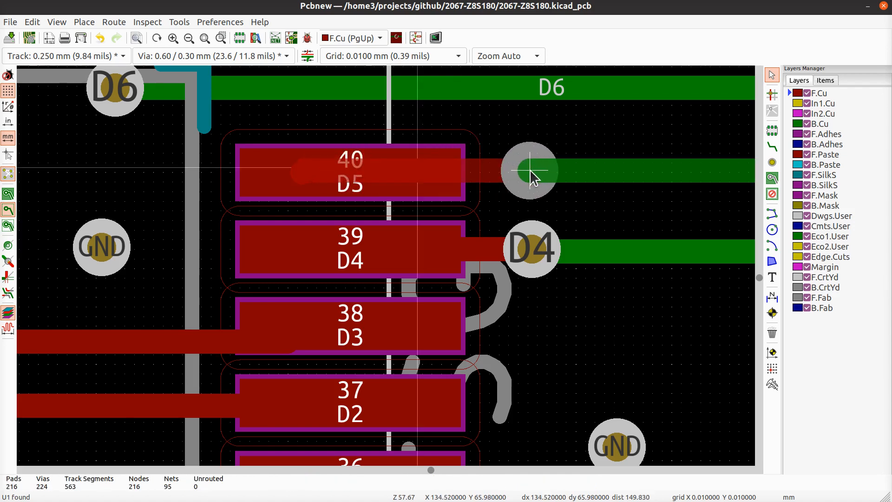
pyautogui.click(530, 169)
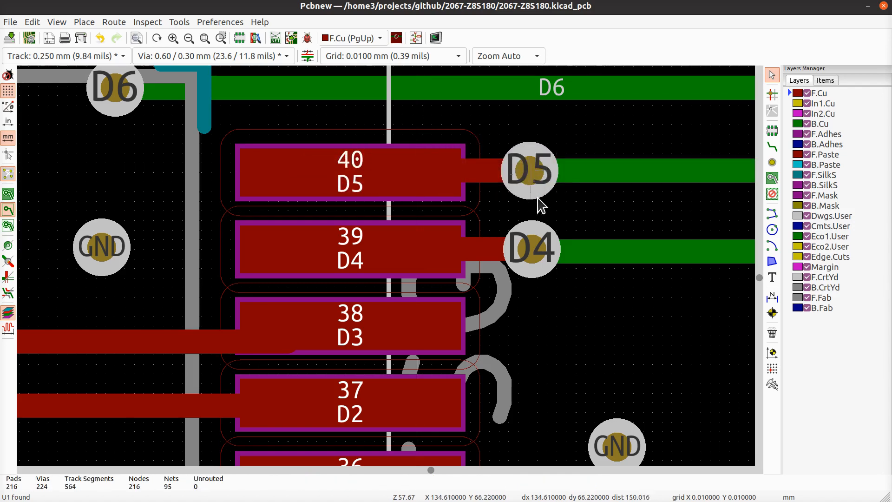
pyautogui.scroll(-2, 534, 214)
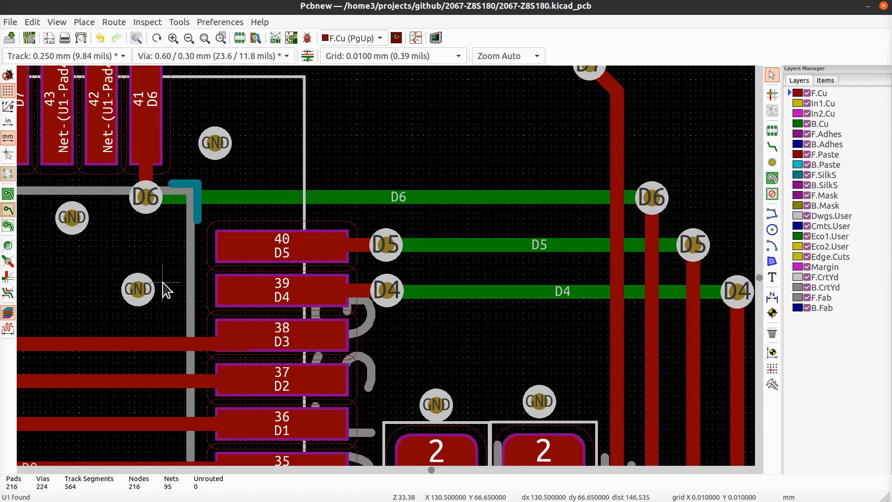
pyautogui.moveTo(168, 291); pyautogui.dragTo(411, 300, button='middle')
pyautogui.hotkey('ctrl', 's')
# - Move the two GND vias on pads 72 and 73 off the pads to the outer side of U1, keeping them connected
pyautogui.scroll(-2, 241, 282)
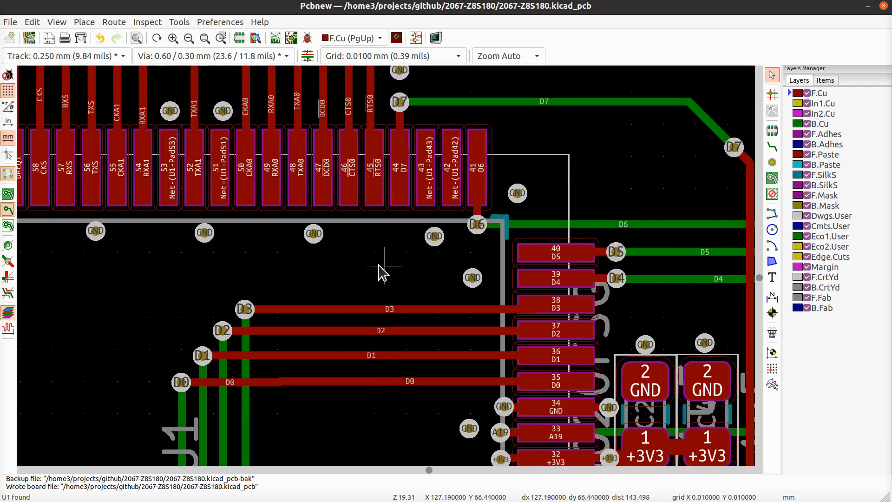
pyautogui.moveTo(132, 299); pyautogui.dragTo(412, 193, button='middle')
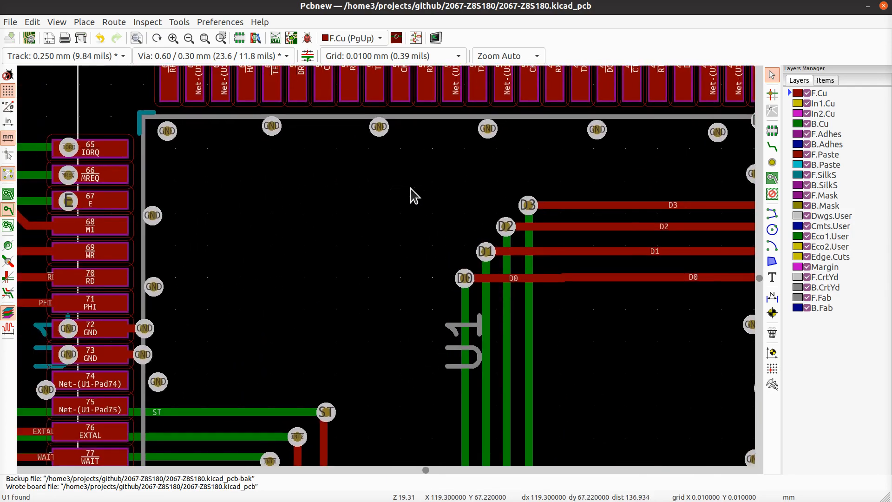
pyautogui.moveTo(207, 302); pyautogui.dragTo(474, 219, button='middle')
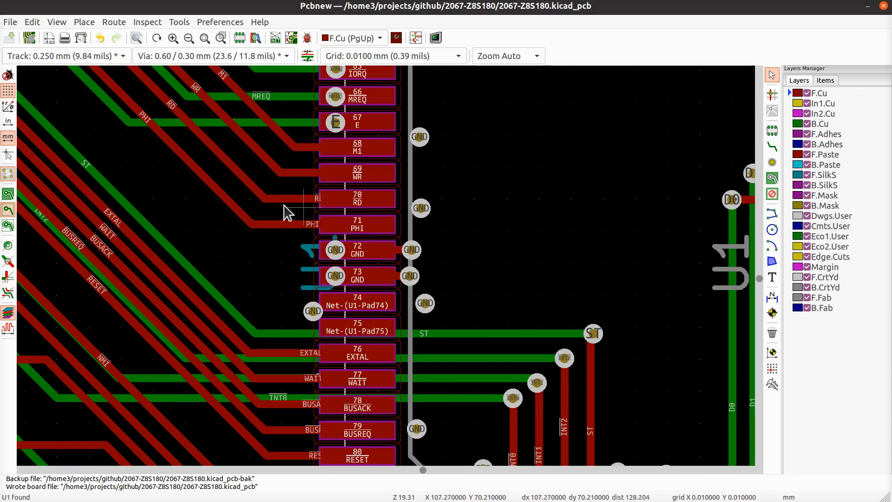
pyautogui.scroll(5, 319, 274)
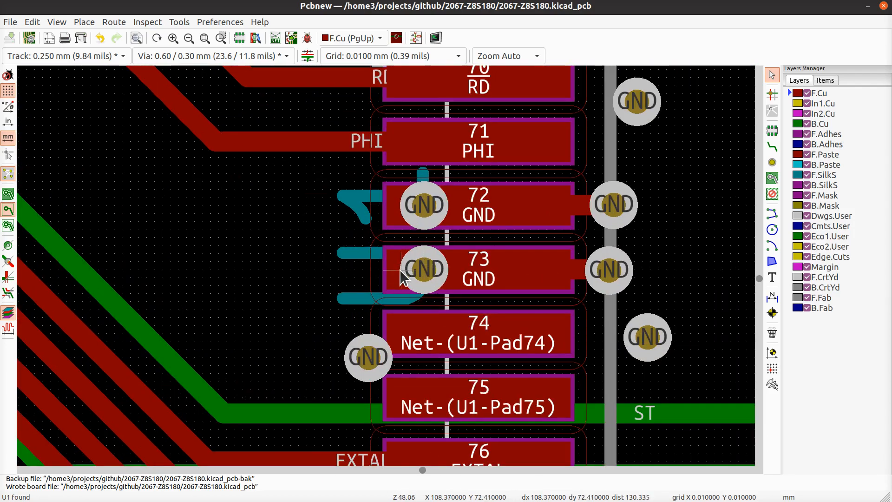
pyautogui.click(406, 272)
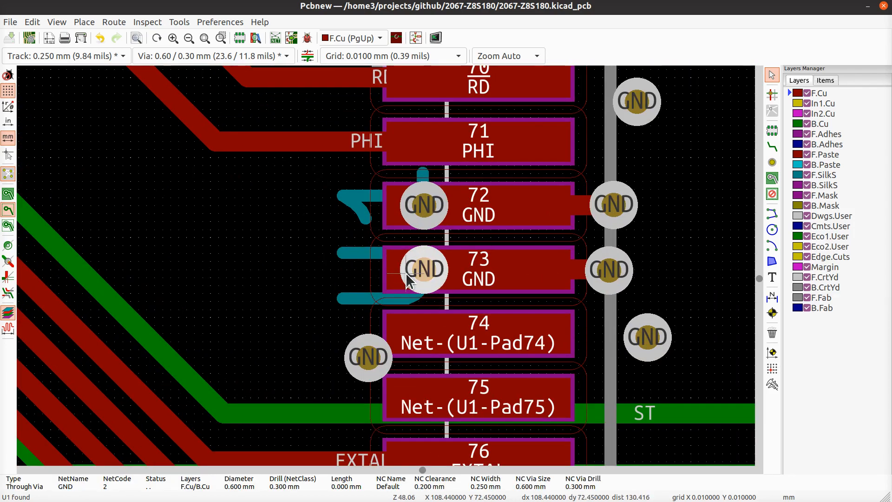
pyautogui.moveTo(405, 272); pyautogui.dragTo(336, 271)
pyautogui.click(412, 215)
pyautogui.moveTo(412, 216); pyautogui.dragTo(338, 202)
# - Move the loose GND via beside pads 74 and 75 outward to line up below the GND vias of pads 72 and 73
pyautogui.moveTo(349, 116); pyautogui.dragTo(407, 121, button='middle')
pyautogui.moveTo(459, 341); pyautogui.dragTo(482, 305, button='middle')
pyautogui.click(437, 327)
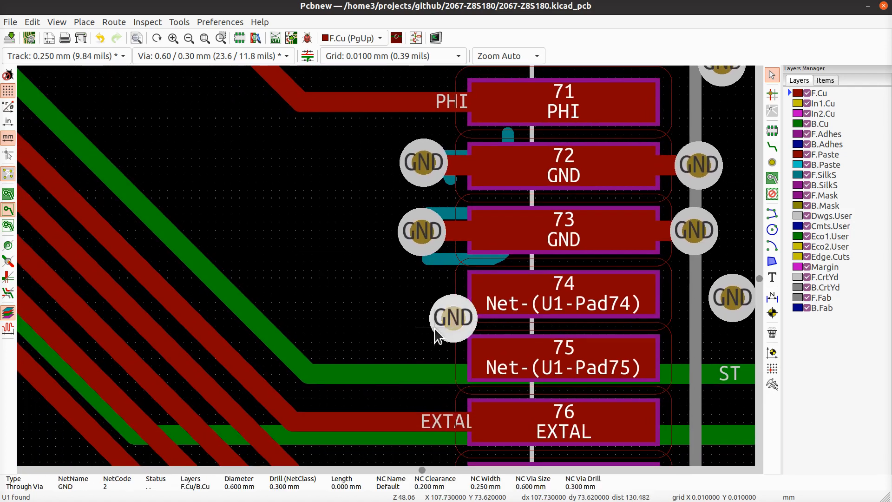
pyautogui.click(423, 327)
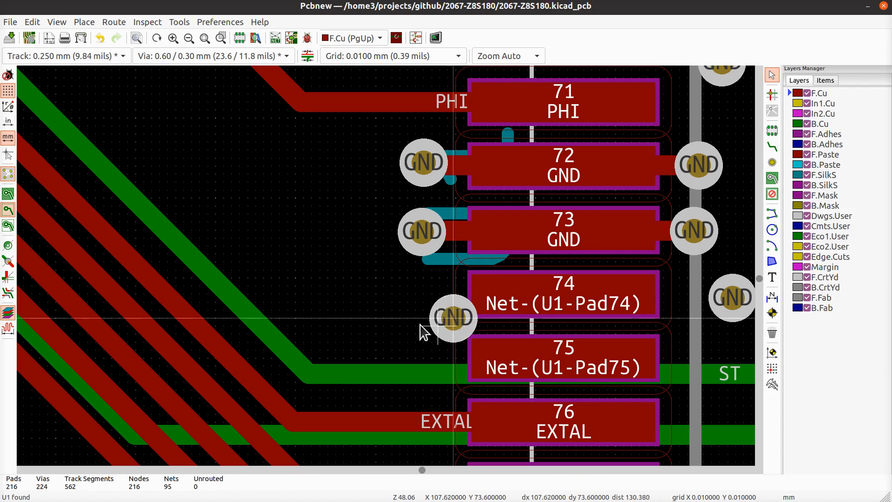
pyautogui.click(445, 311)
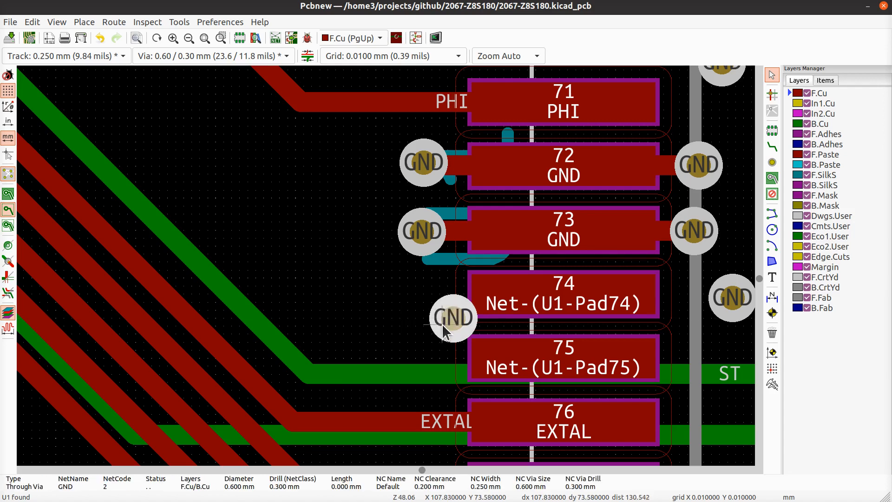
pyautogui.click(398, 318)
pyautogui.click(447, 331)
pyautogui.press('Escape')
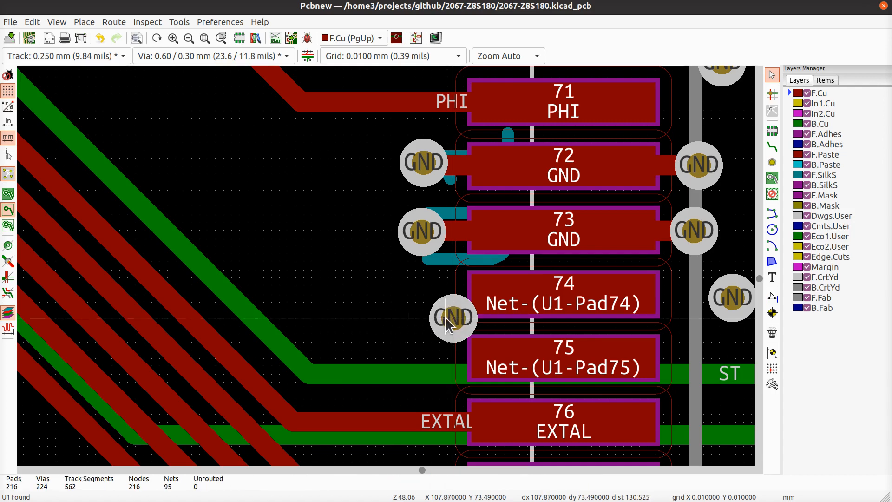
pyautogui.click(445, 311)
pyautogui.moveTo(444, 306); pyautogui.dragTo(423, 302)
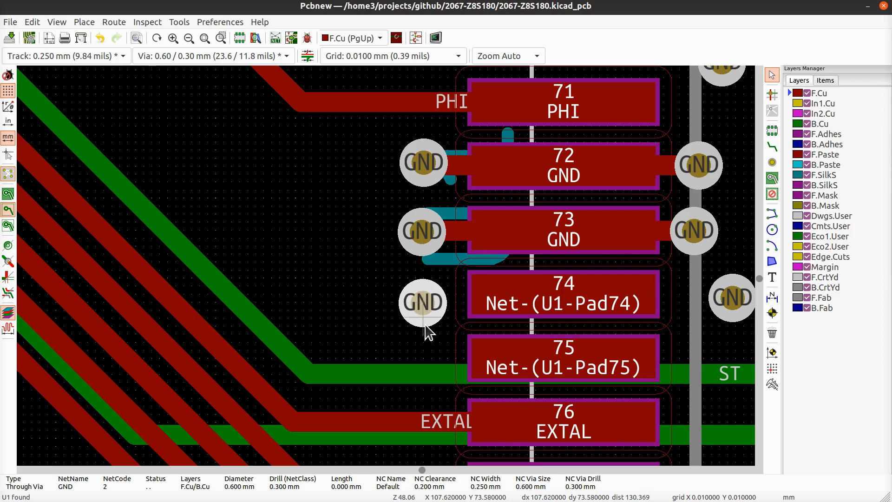
# - Shift the diagonal segments of the PHI and RD tracks outward, away from U1's pads 71 and 70
pyautogui.scroll(-2, 392, 288)
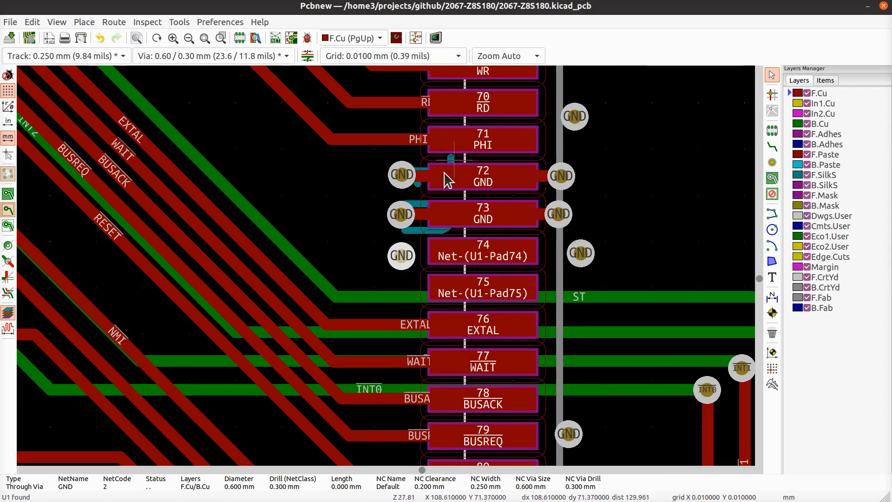
pyautogui.moveTo(449, 342); pyautogui.dragTo(453, 160, button='middle')
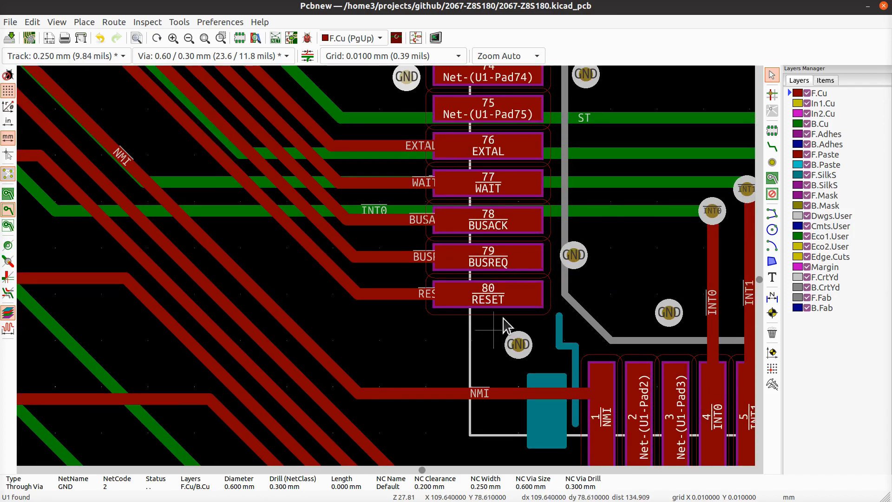
pyautogui.moveTo(518, 283); pyautogui.dragTo(411, 298, button='middle')
pyautogui.moveTo(367, 229); pyautogui.dragTo(410, 367, button='middle')
pyautogui.moveTo(367, 191); pyautogui.dragTo(408, 408, button='middle')
pyautogui.moveTo(374, 242); pyautogui.dragTo(400, 388, button='middle')
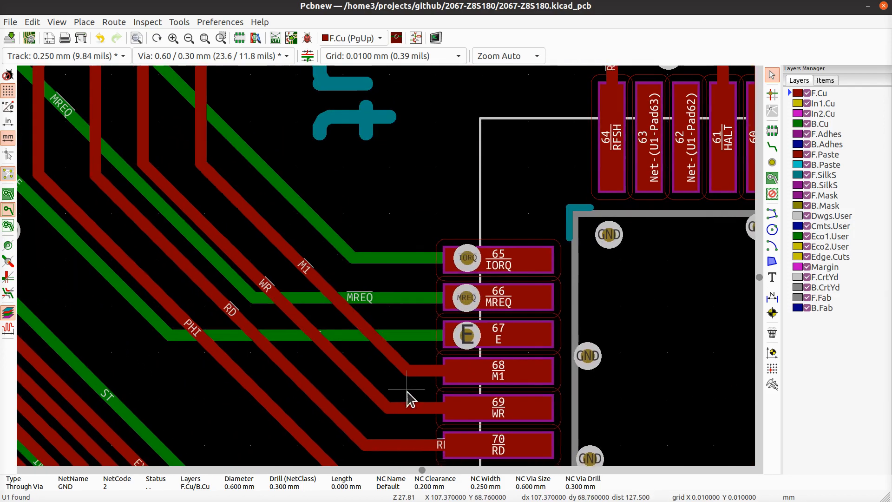
pyautogui.scroll(3, 409, 346)
pyautogui.scroll(-2, 388, 274)
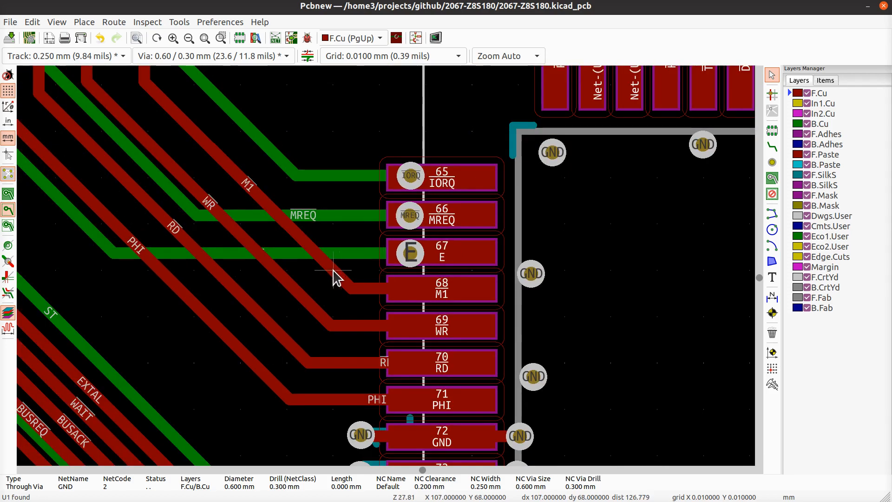
pyautogui.moveTo(404, 278); pyautogui.dragTo(478, 269, button='middle')
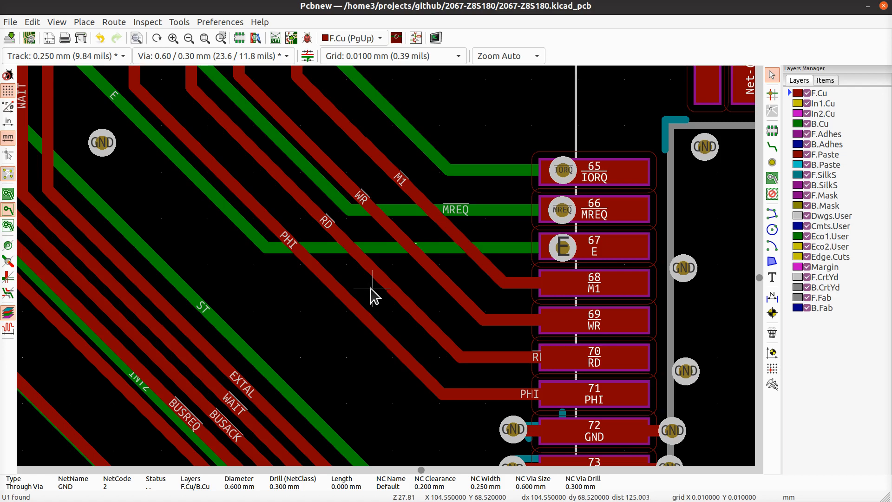
pyautogui.click(338, 292)
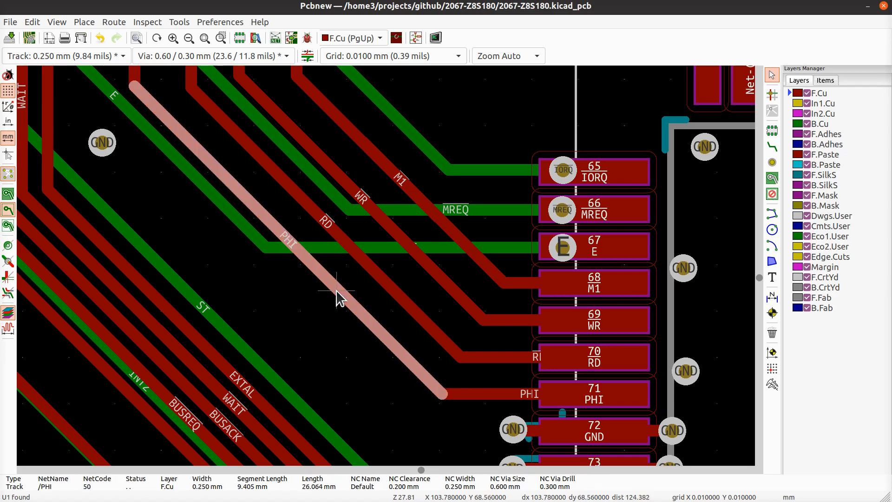
pyautogui.moveTo(337, 293); pyautogui.dragTo(305, 311)
pyautogui.click(378, 282)
pyautogui.moveTo(378, 282); pyautogui.dragTo(353, 293)
# - Shift the diagonal segments of the WR and M1 tracks outward, away from pads 69 and 68, to close up to the RD track
pyautogui.click(453, 290)
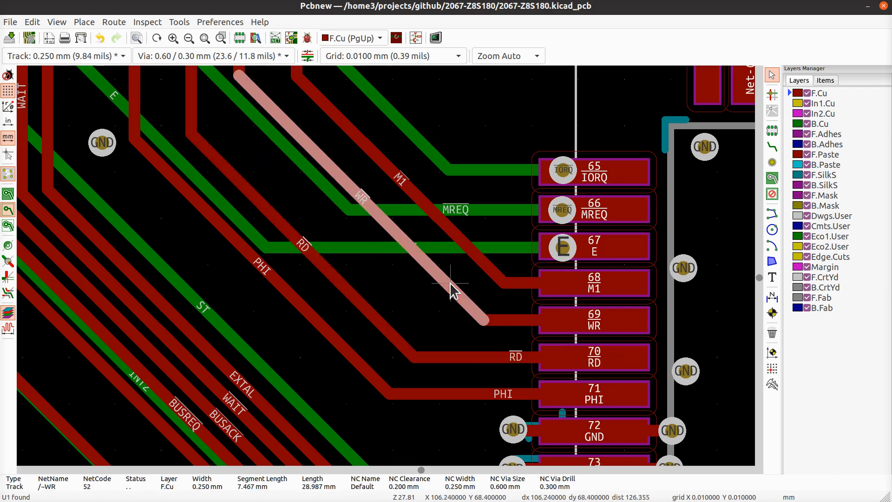
pyautogui.moveTo(453, 289); pyautogui.dragTo(418, 299)
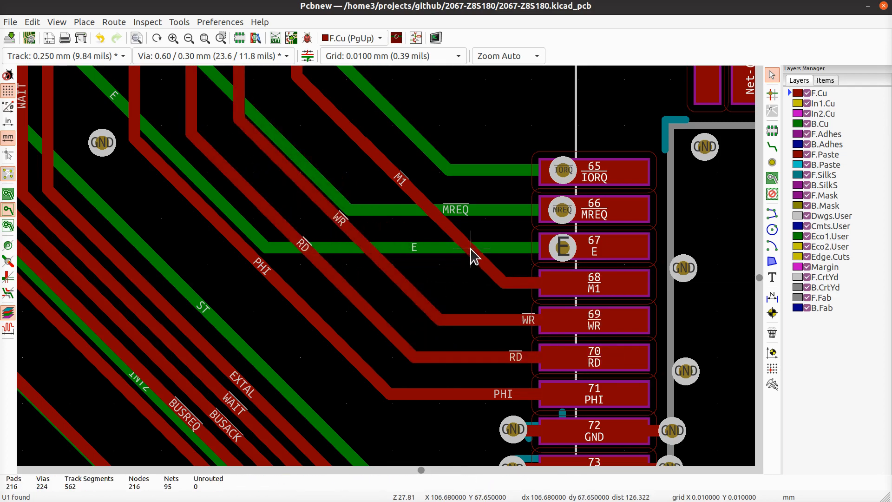
pyautogui.click(470, 251)
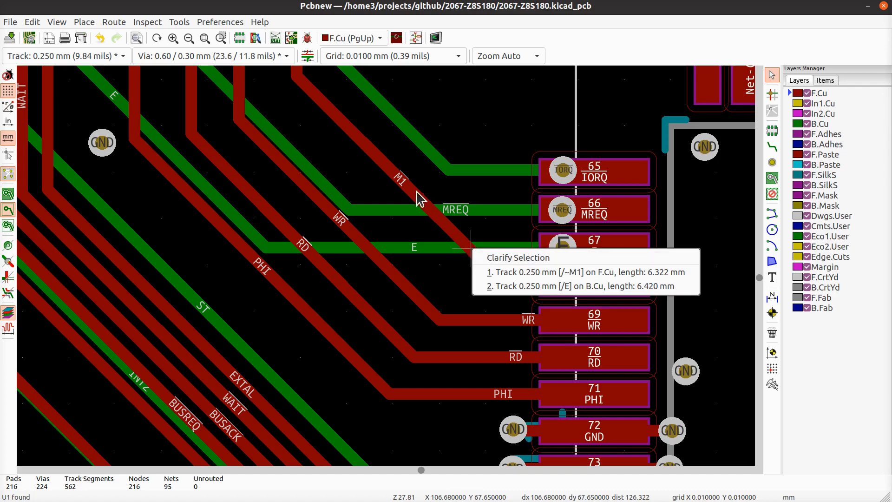
pyautogui.click(390, 179)
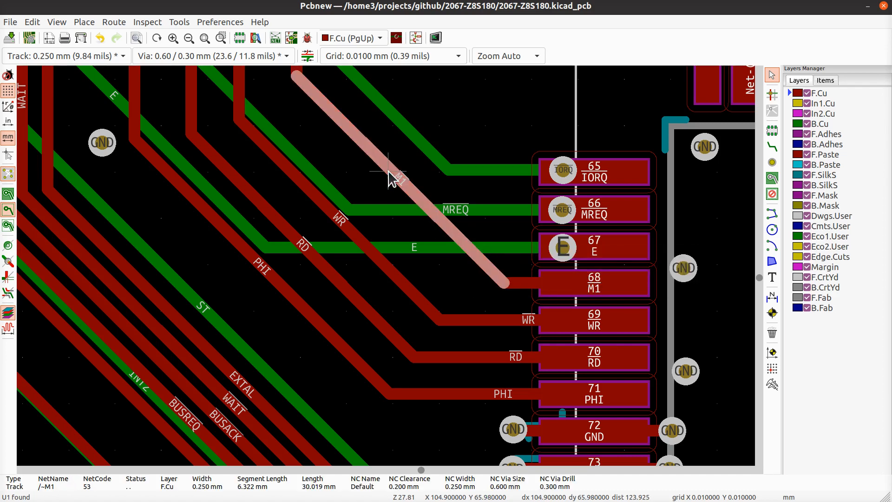
pyautogui.moveTo(390, 179); pyautogui.dragTo(367, 194)
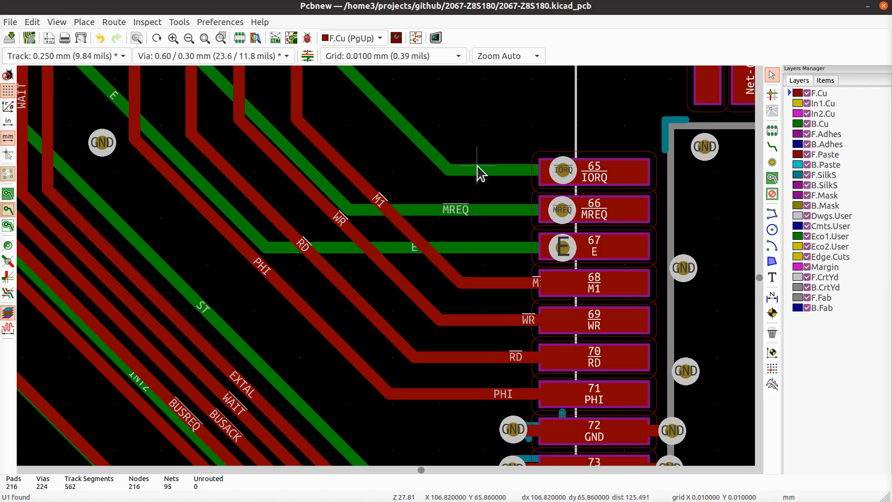
# - Move the IORQ and MREQ vias off pads 65 and 66 to the outer side of U1, keeping their tracks connected
pyautogui.click(555, 168)
pyautogui.moveTo(556, 169); pyautogui.dragTo(492, 172)
pyautogui.moveTo(559, 216); pyautogui.dragTo(492, 211)
# - Move the E via off pad 67 to roughly below the MREQ via, and shift its diagonal track away from the MREQ track
pyautogui.moveTo(422, 194); pyautogui.dragTo(454, 355, button='middle')
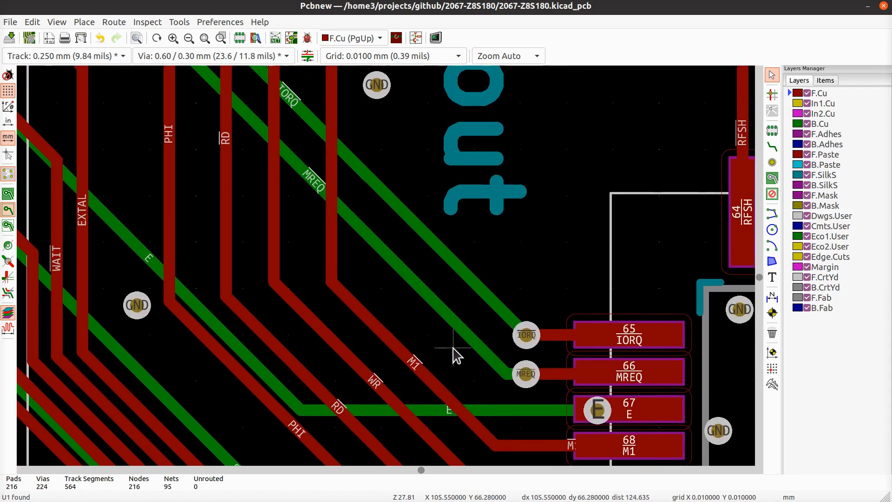
pyautogui.scroll(-2, 384, 268)
pyautogui.moveTo(236, 140); pyautogui.dragTo(364, 297, button='middle')
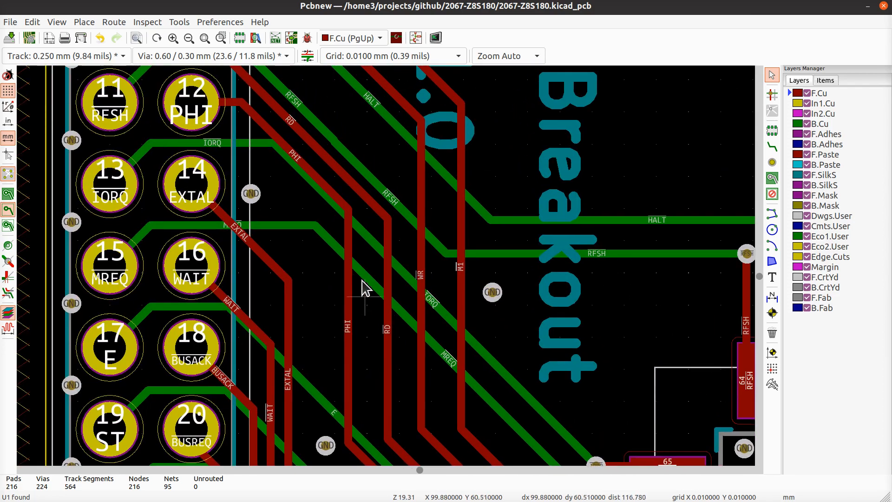
pyautogui.moveTo(479, 301); pyautogui.dragTo(383, 169, button='middle')
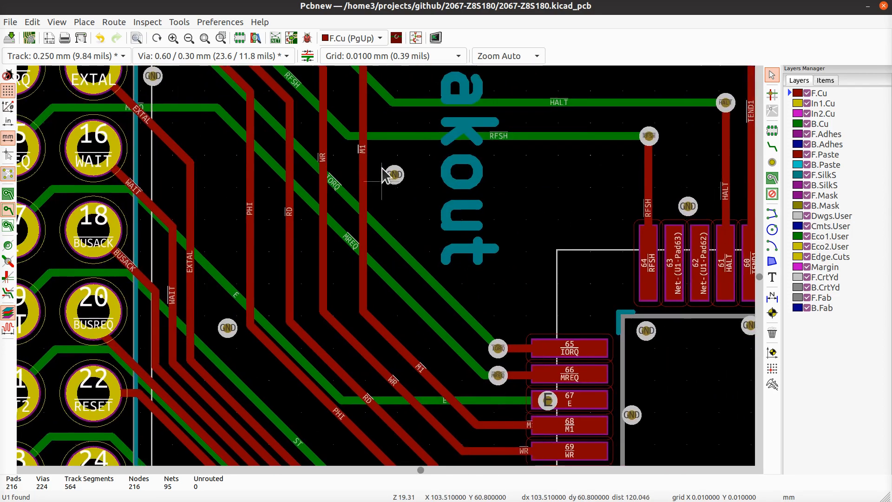
pyautogui.scroll(-2, 383, 169)
pyautogui.moveTo(447, 357); pyautogui.dragTo(528, 299, button='middle')
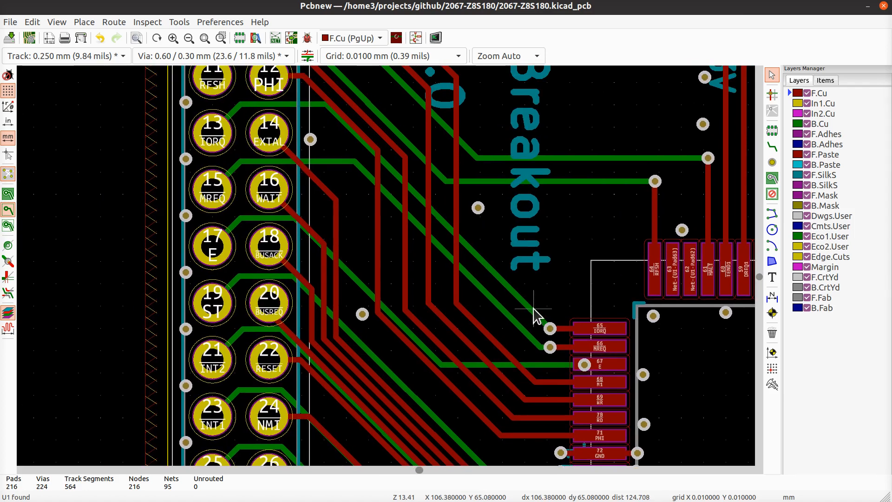
pyautogui.click(583, 365)
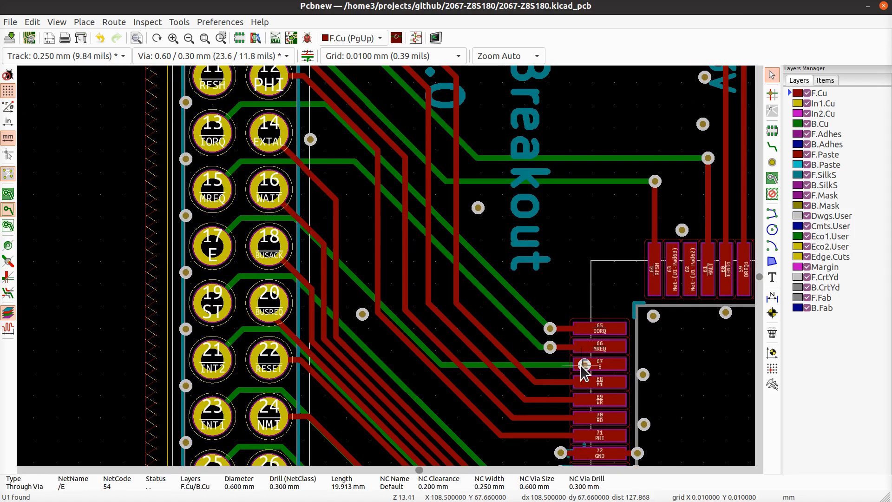
pyautogui.moveTo(582, 366); pyautogui.dragTo(547, 367)
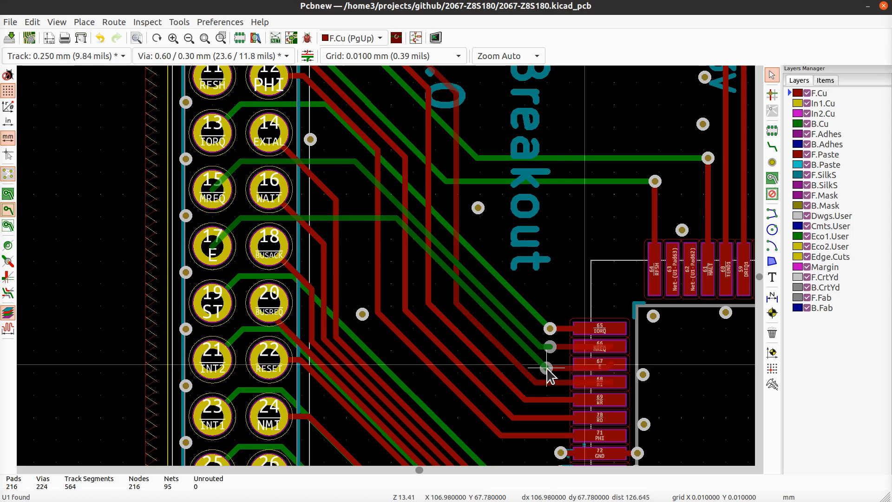
pyautogui.click(440, 264)
pyautogui.moveTo(440, 263); pyautogui.dragTo(410, 292)
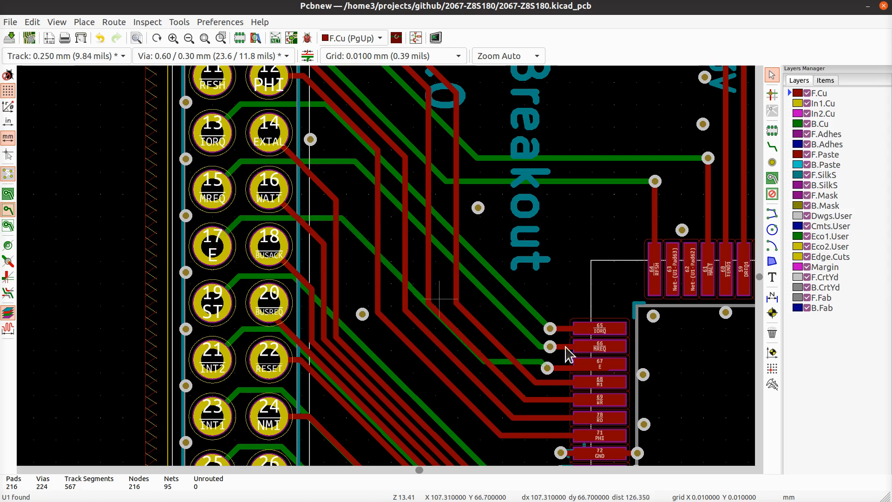
# - Straighten the E track by bringing its horizontal segment level with the via, and save the board
pyautogui.scroll(5, 534, 352)
pyautogui.moveTo(447, 312); pyautogui.dragTo(543, 243, button='middle')
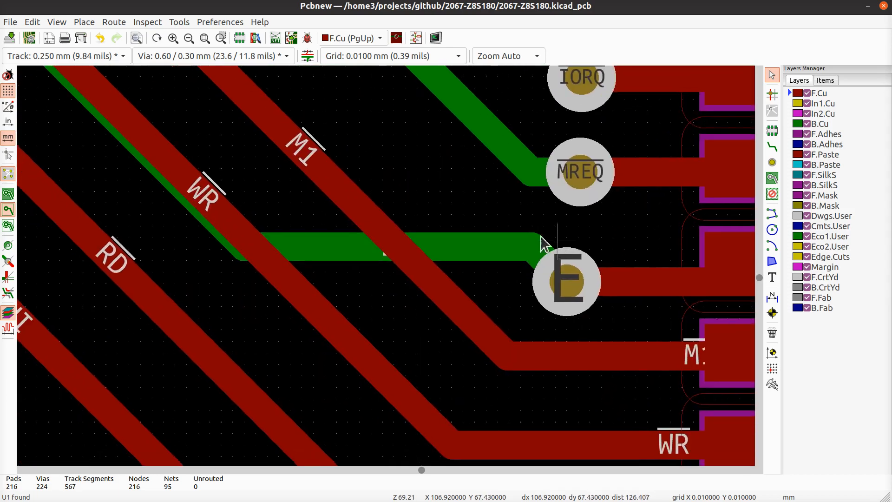
pyautogui.click(473, 246)
pyautogui.moveTo(472, 247); pyautogui.dragTo(465, 276)
pyautogui.scroll(-3, 386, 272)
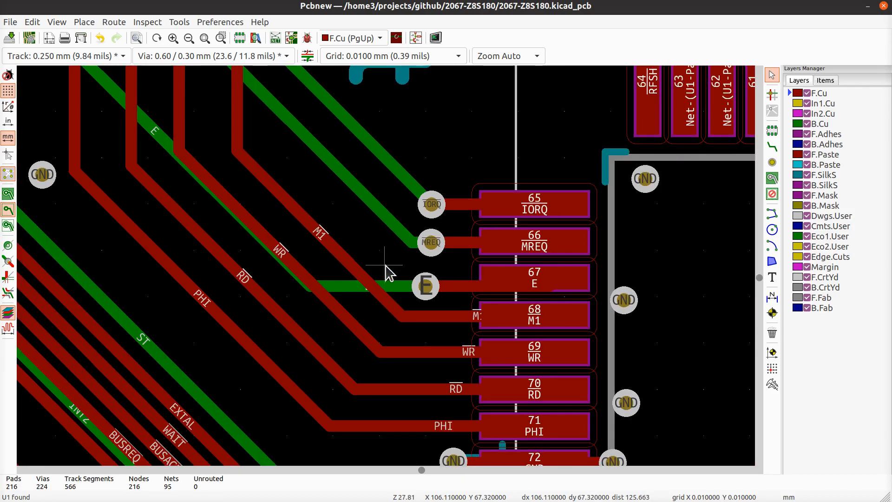
pyautogui.moveTo(386, 272); pyautogui.dragTo(474, 378, button='middle')
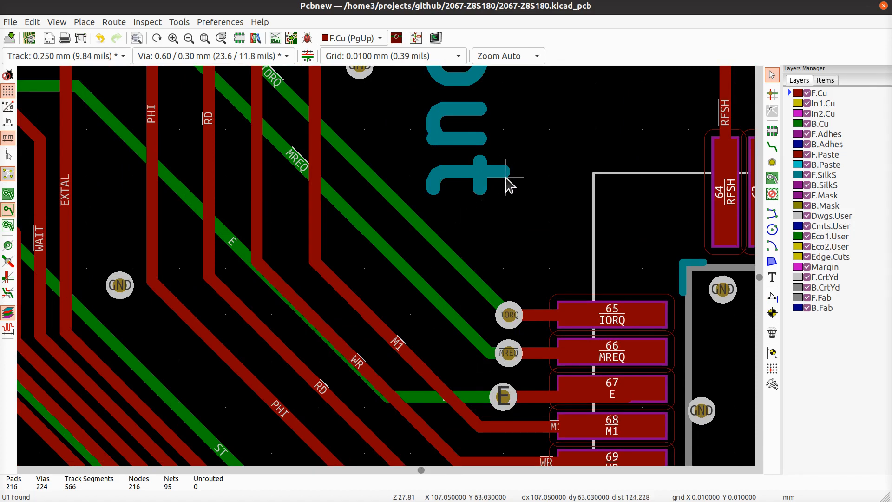
pyautogui.hotkey('ctrl', 's')
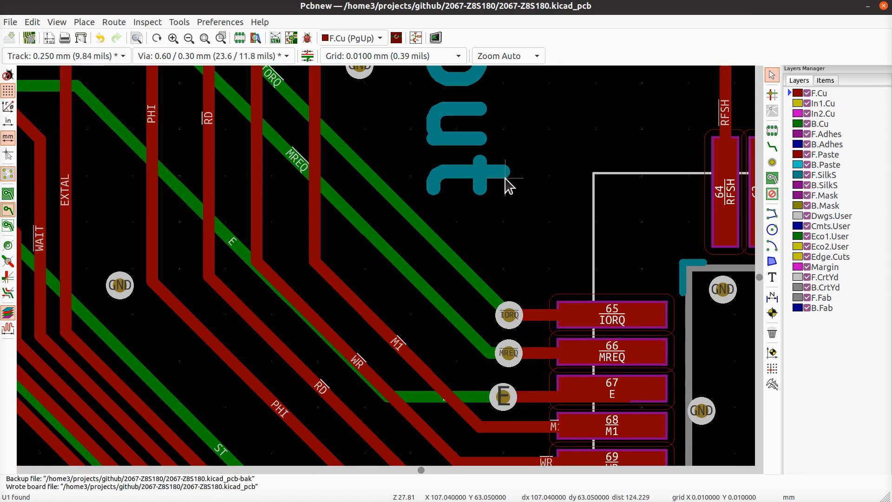
# - Delete the two short diagonal DREQ1 track segments between J2 pad 5 and the horizontal DREQ1 track on B.Cu
pyautogui.scroll(-2, 486, 179)
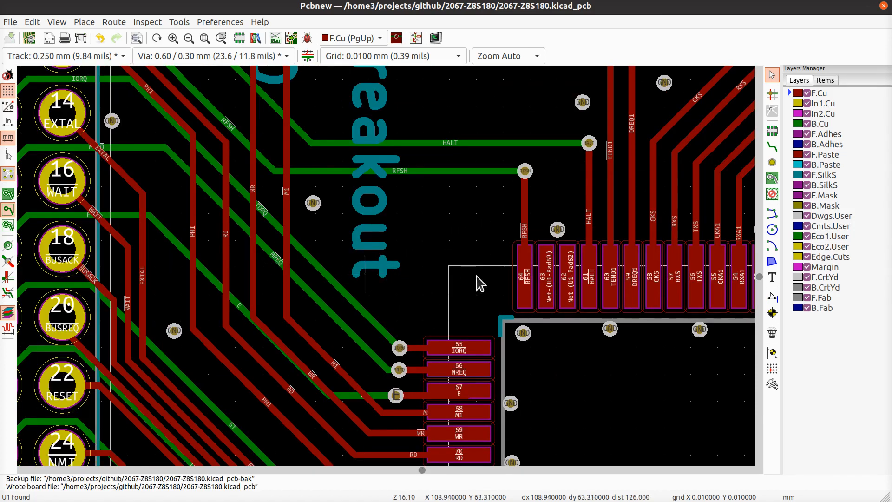
pyautogui.moveTo(273, 219); pyautogui.dragTo(571, 333, button='middle')
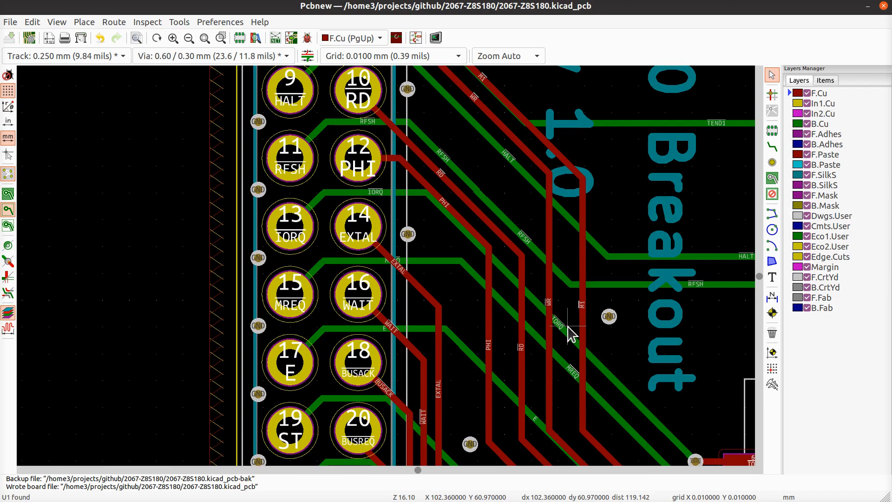
pyautogui.moveTo(369, 134); pyautogui.dragTo(479, 397, button='middle')
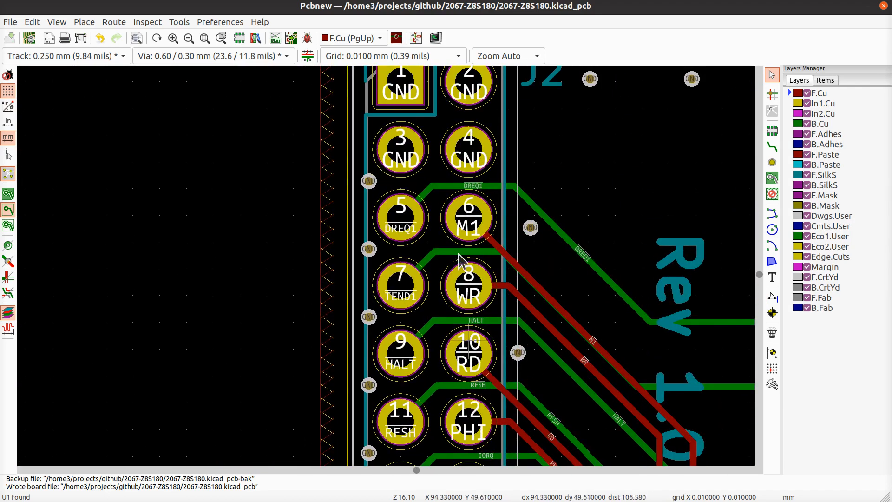
pyautogui.moveTo(442, 155); pyautogui.dragTo(442, 313, button='middle')
pyautogui.scroll(3, 388, 269)
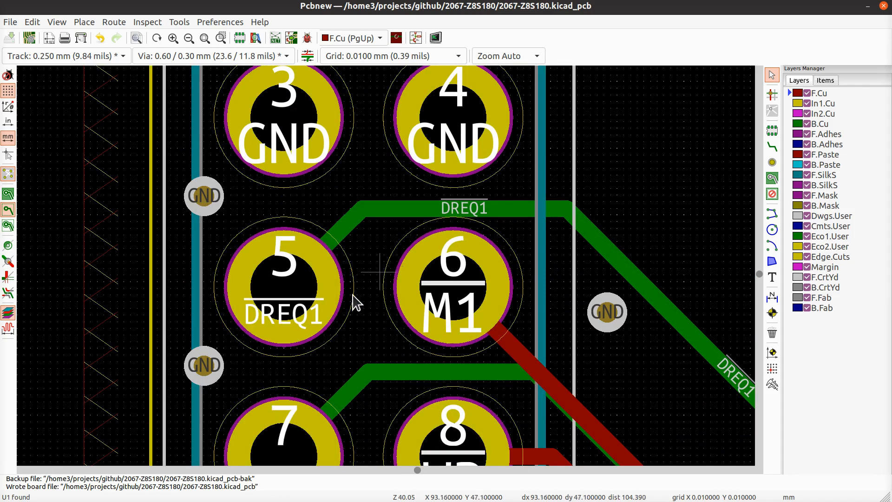
pyautogui.moveTo(355, 303); pyautogui.dragTo(379, 184, button='middle')
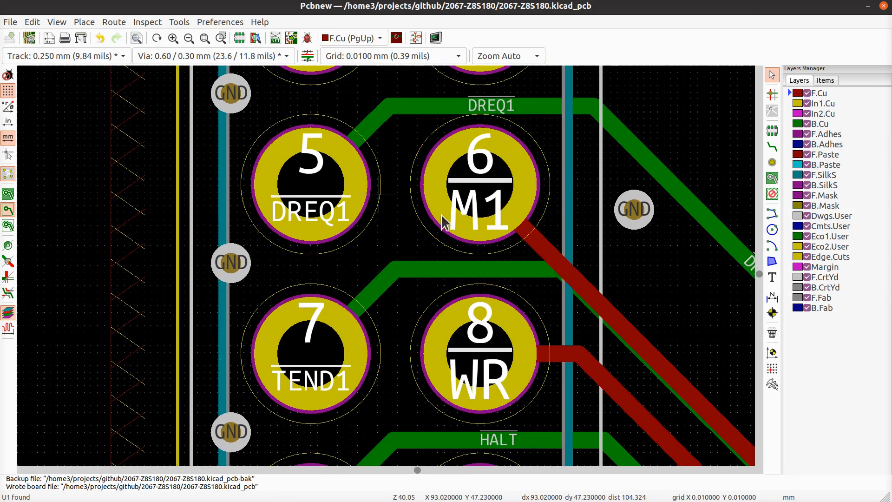
pyautogui.click(374, 125)
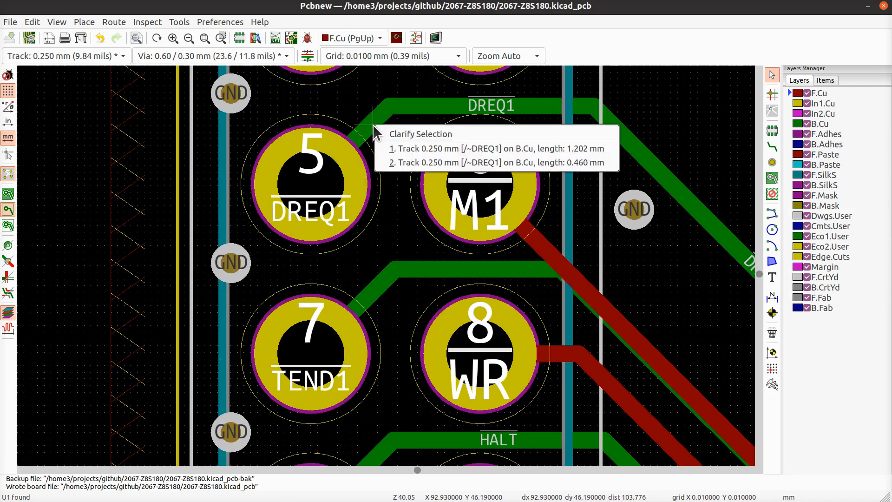
pyautogui.click(418, 149)
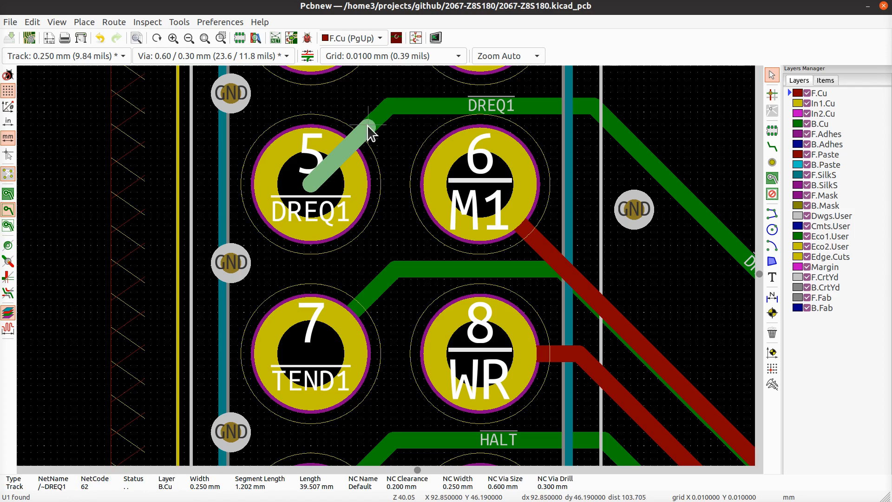
pyautogui.press('Delete')
pyautogui.click(373, 119)
pyautogui.press('Delete')
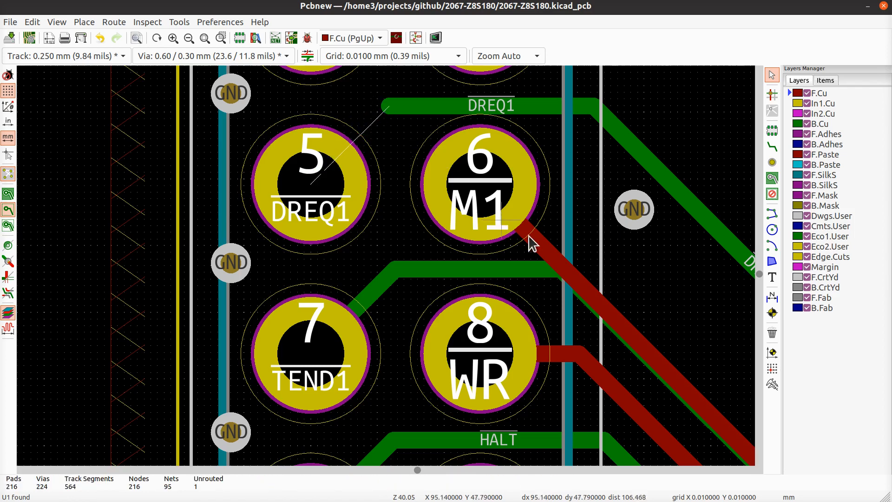
# - Delete the short M1 segment at J2 pad 6 and drag the remaining diagonal so its end runs horizontally between pads 6 and 8, over the TEND1 track
pyautogui.click(540, 247)
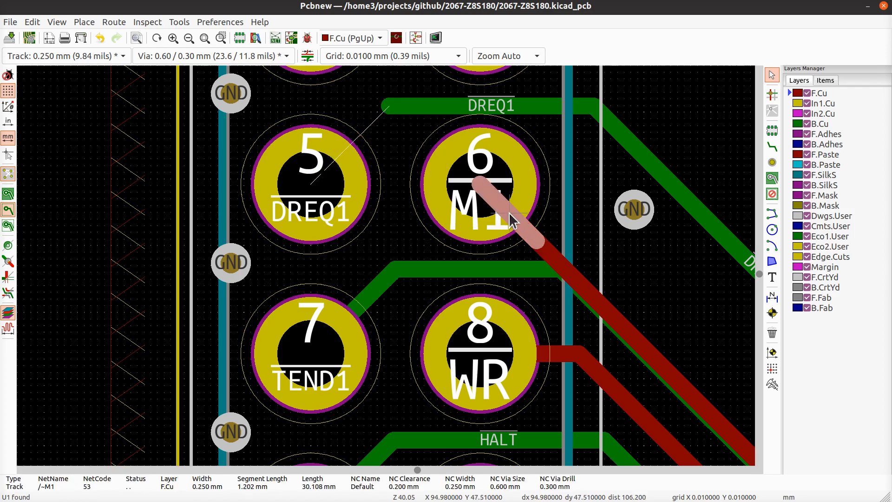
pyautogui.press('Delete')
pyautogui.click(536, 251)
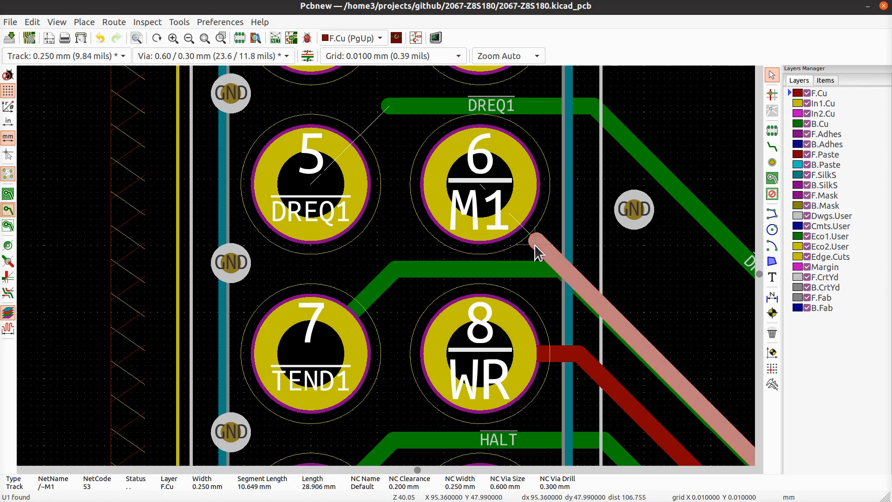
pyautogui.press('d')
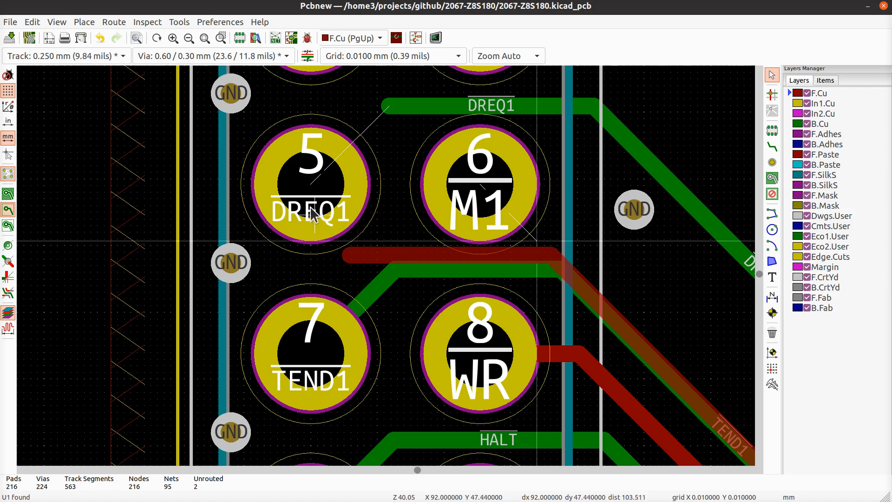
pyautogui.click(408, 276)
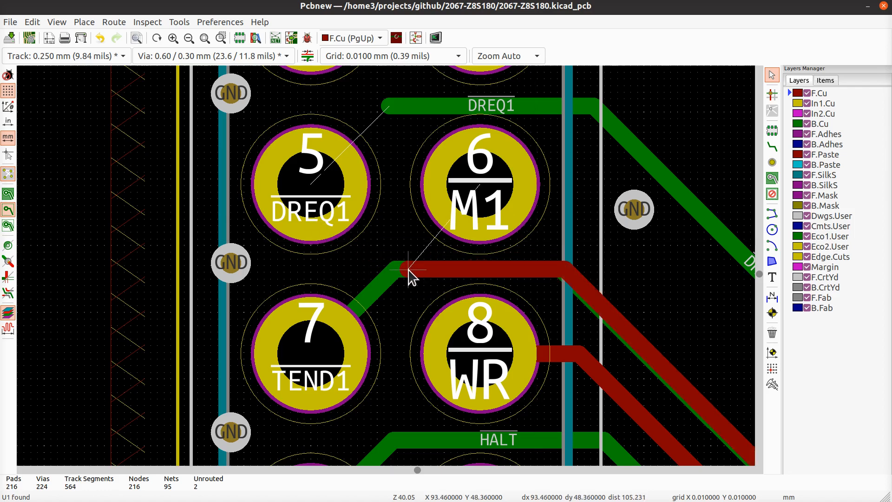
pyautogui.press('x')
pyautogui.click(409, 270)
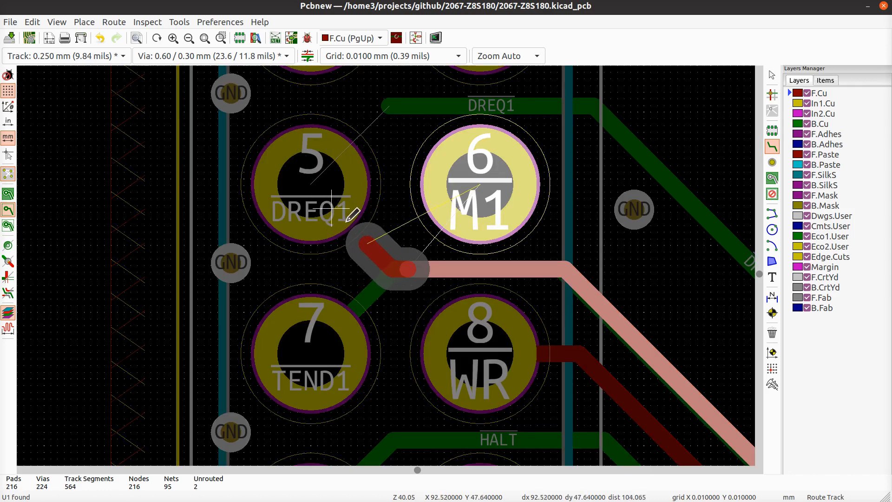
pyautogui.press('Escape')
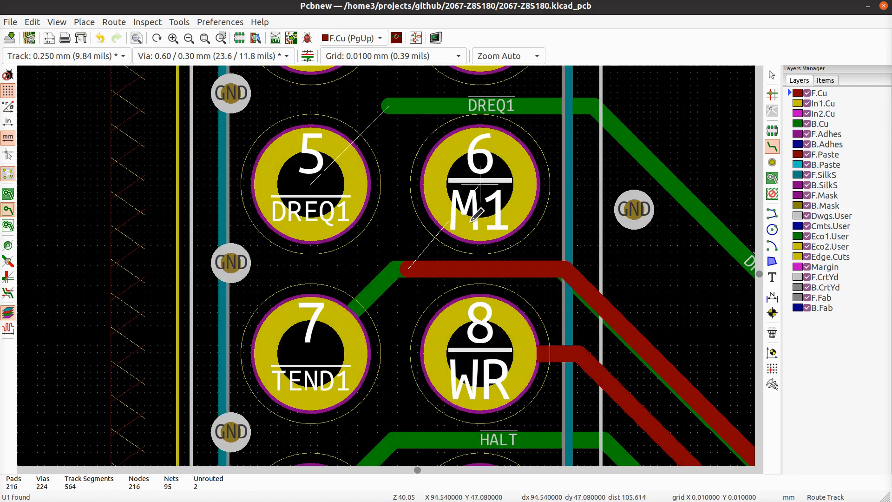
pyautogui.press('Escape')
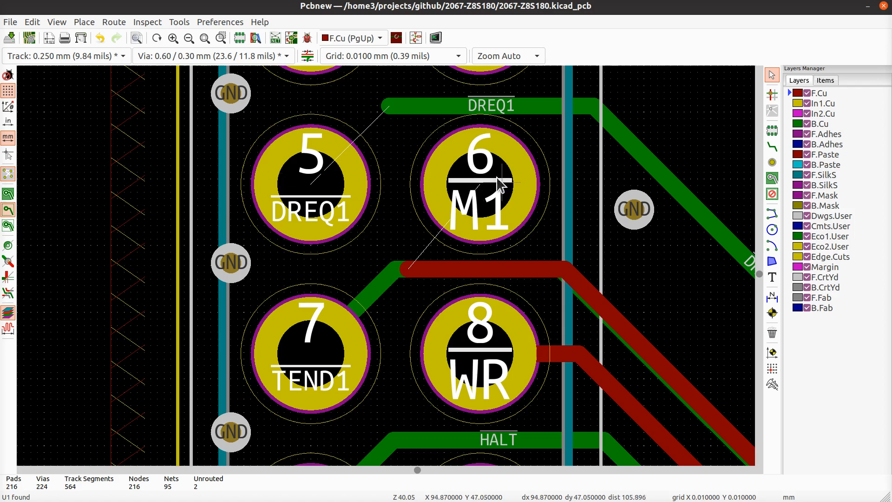
# - Delete the horizontal DREQ1 segment above J2 pad 6 and drag the diagonal's free end down beside pad 6
pyautogui.click(392, 111)
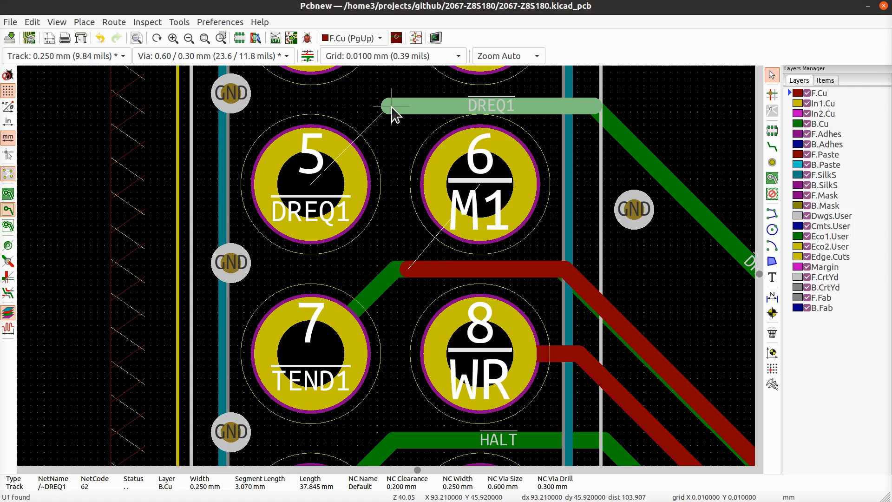
pyautogui.press('Delete')
pyautogui.click(595, 103)
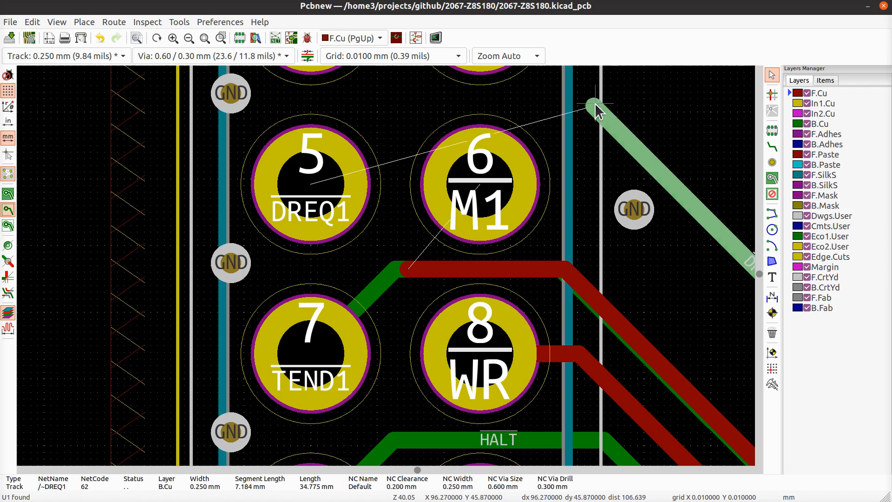
pyautogui.moveTo(595, 103); pyautogui.dragTo(585, 173)
# - Move the GND via beside J2 pad 6 a little further down from the DREQ1 track, and save the board
pyautogui.click(639, 216)
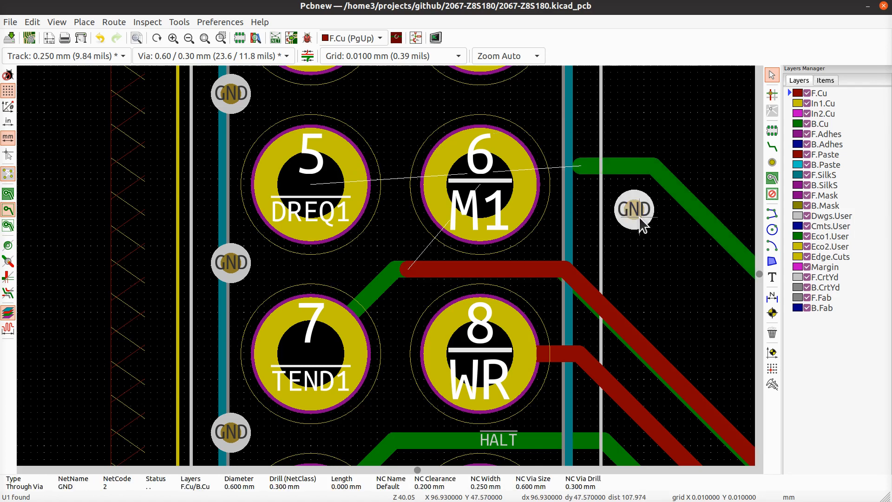
pyautogui.moveTo(640, 217); pyautogui.dragTo(638, 252)
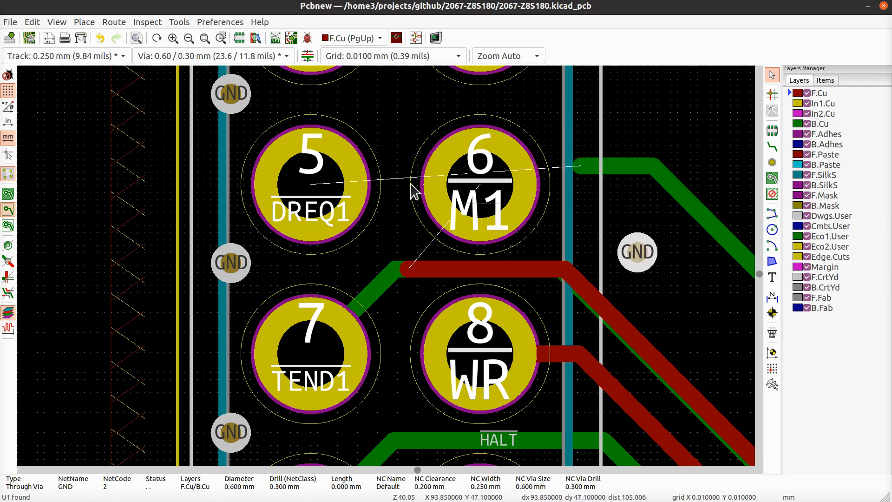
pyautogui.click(576, 217)
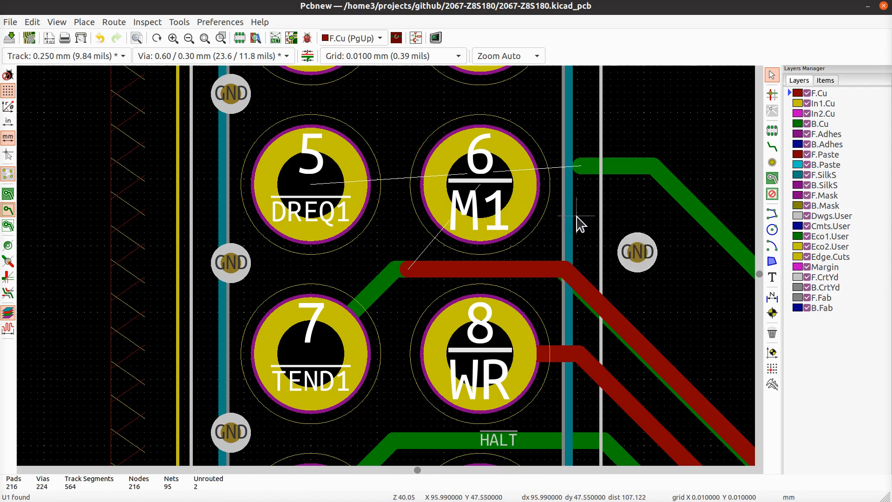
pyautogui.hotkey('ctrl', 's')
# - Examine the pads around U1, from the IORQ pad along the upper and right rows to pad 25, for vias placed on pads
pyautogui.scroll(-5, 388, 273)
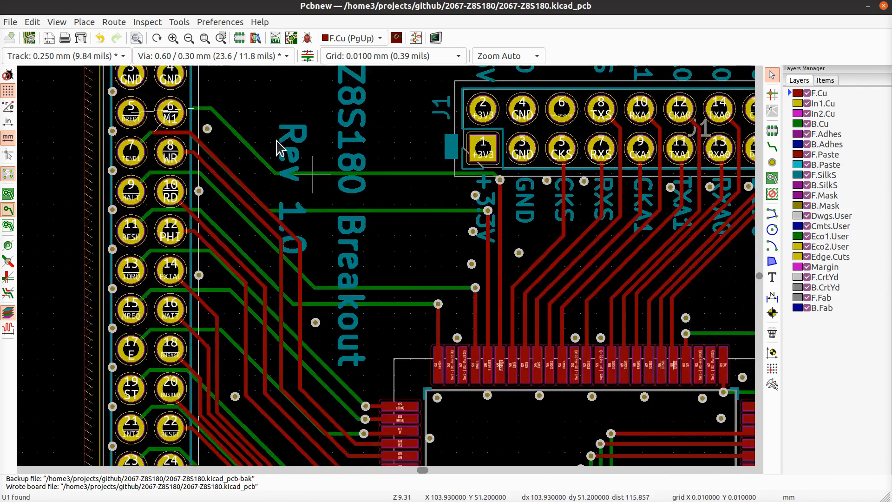
pyautogui.moveTo(276, 140); pyautogui.dragTo(267, 132, button='middle')
pyautogui.moveTo(506, 327); pyautogui.dragTo(434, 182, button='middle')
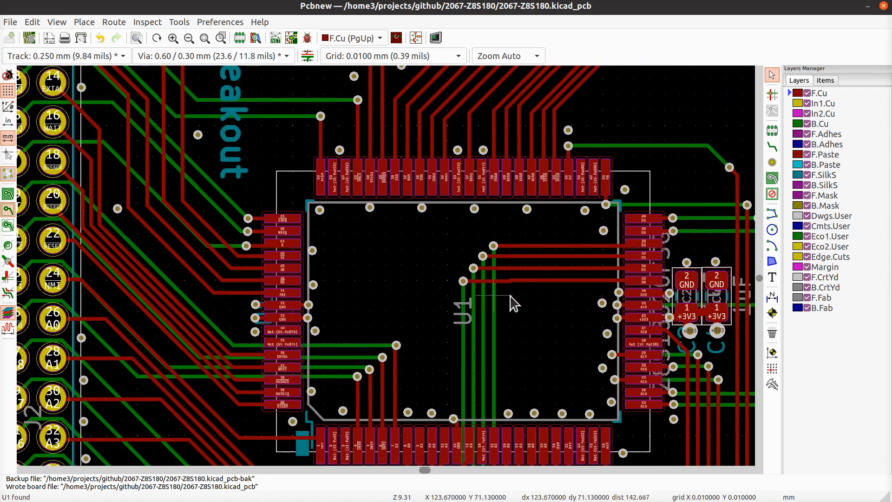
pyautogui.moveTo(503, 342); pyautogui.dragTo(440, 262, button='middle')
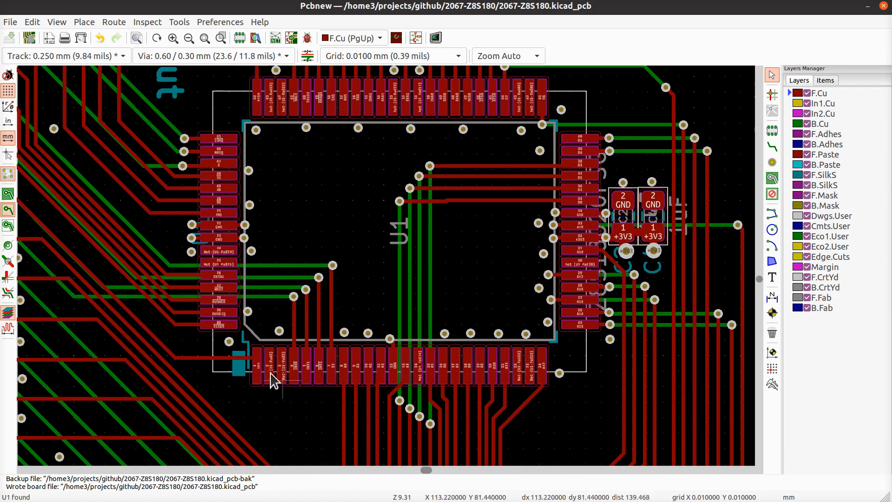
pyautogui.scroll(5, 235, 292)
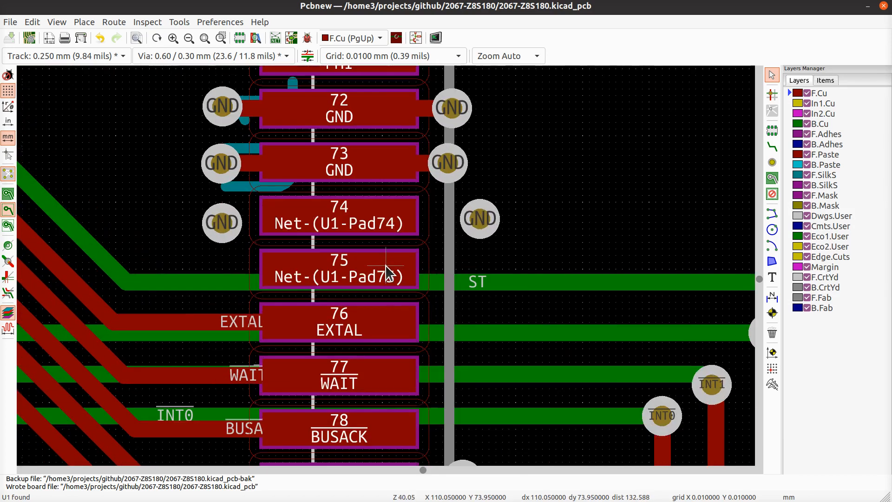
pyautogui.scroll(-3, 393, 165)
pyautogui.moveTo(371, 207); pyautogui.dragTo(357, 435, button='middle')
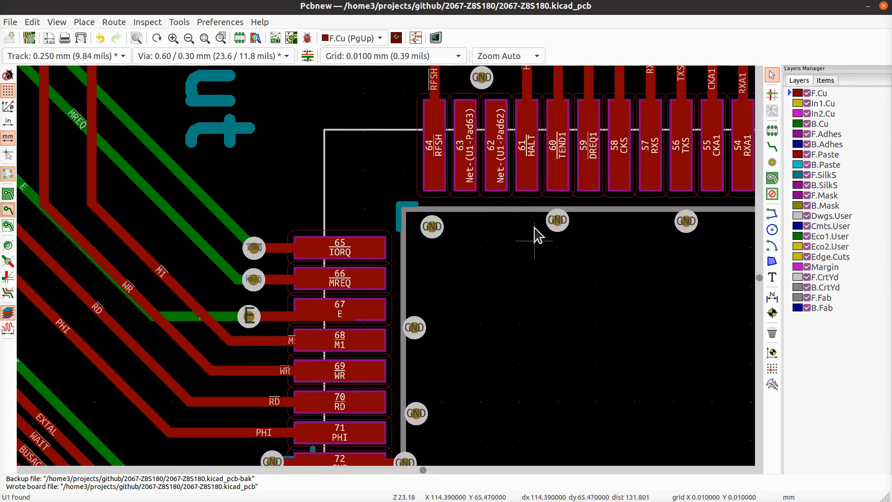
pyautogui.moveTo(510, 250); pyautogui.dragTo(325, 380, button='middle')
pyautogui.scroll(3, 293, 243)
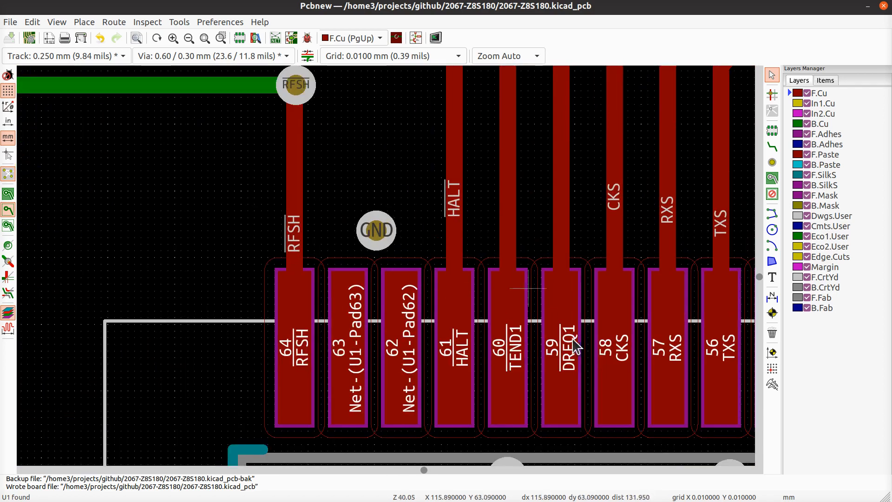
pyautogui.moveTo(553, 345); pyautogui.dragTo(283, 303, button='middle')
pyautogui.moveTo(620, 301); pyautogui.dragTo(303, 305, button='middle')
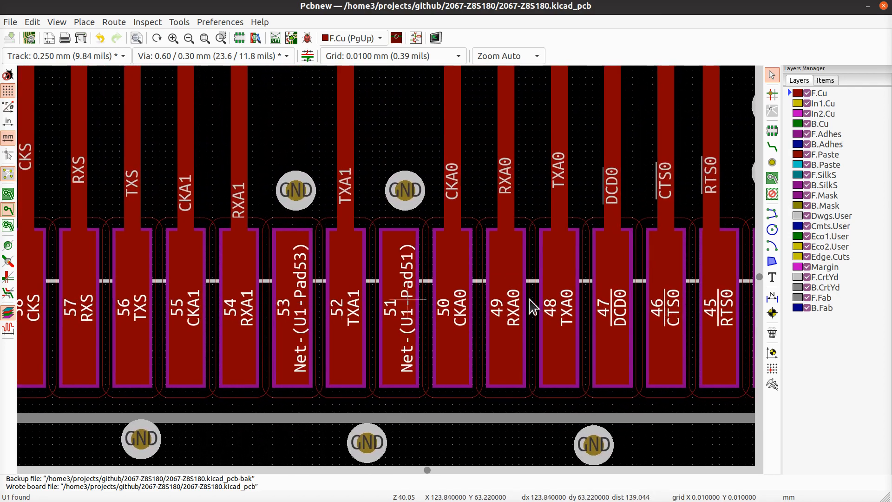
pyautogui.moveTo(553, 338); pyautogui.dragTo(321, 272, button='middle')
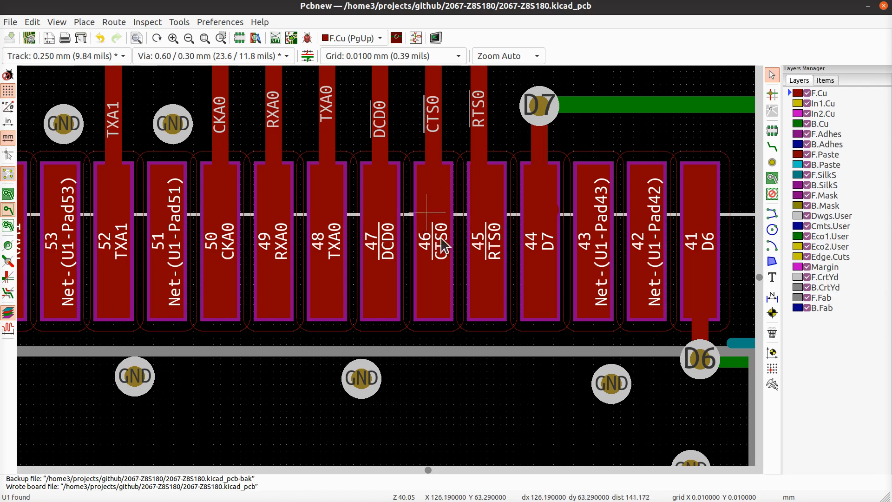
pyautogui.moveTo(634, 302); pyautogui.dragTo(413, 295, button='middle')
pyautogui.moveTo(599, 412); pyautogui.dragTo(553, 263, button='middle')
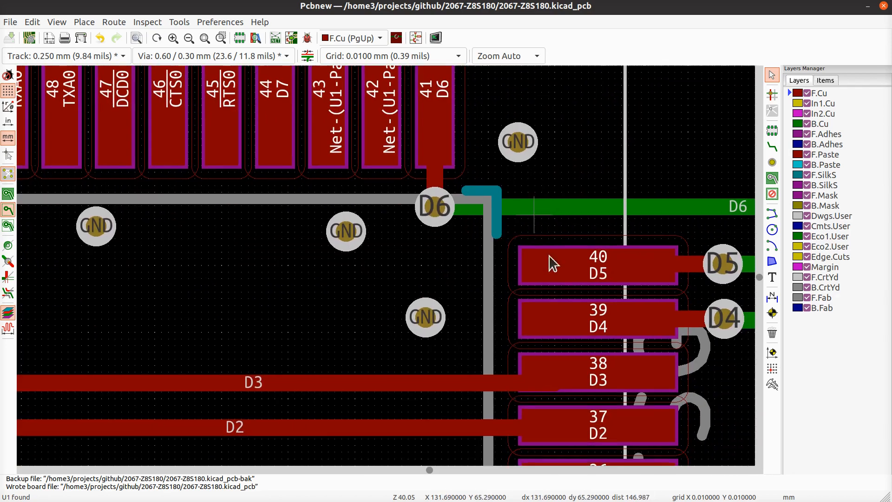
pyautogui.moveTo(593, 330); pyautogui.dragTo(500, 225, button='middle')
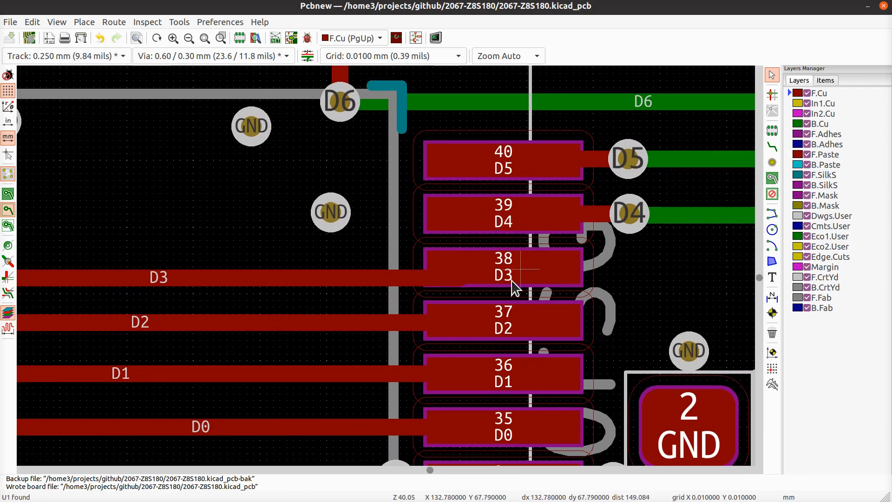
pyautogui.scroll(-4, 504, 331)
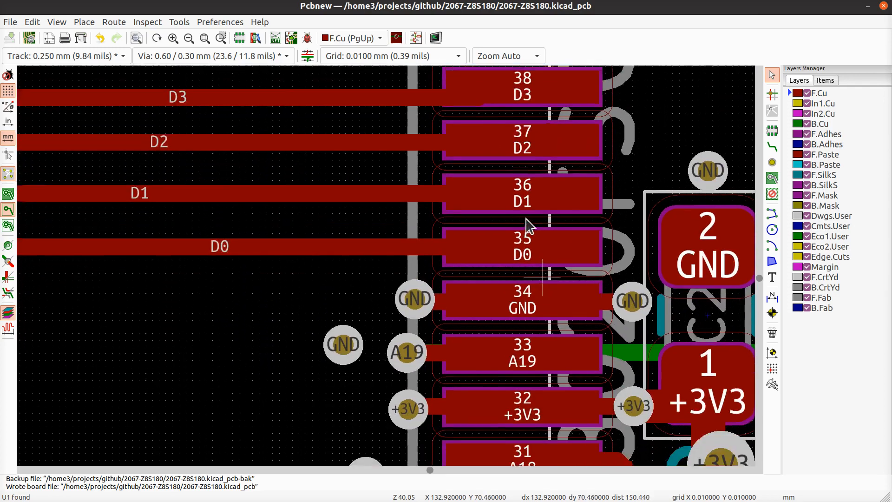
pyautogui.scroll(-3, 514, 230)
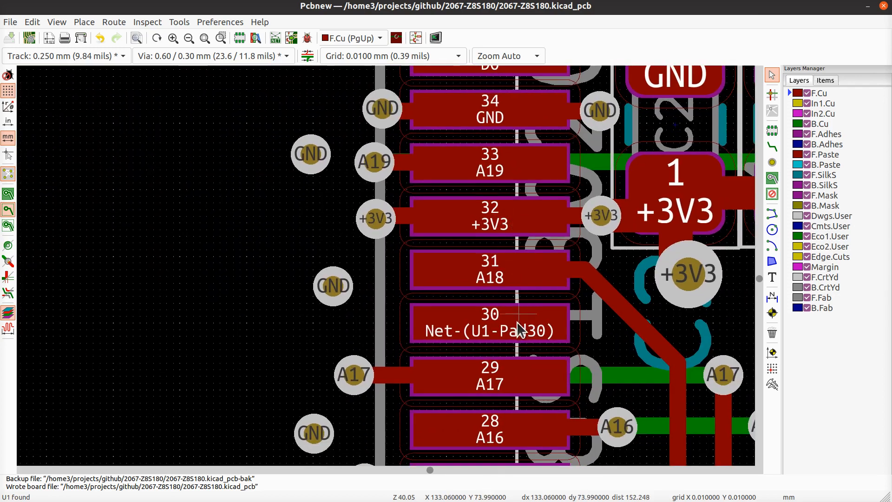
pyautogui.scroll(-2, 506, 261)
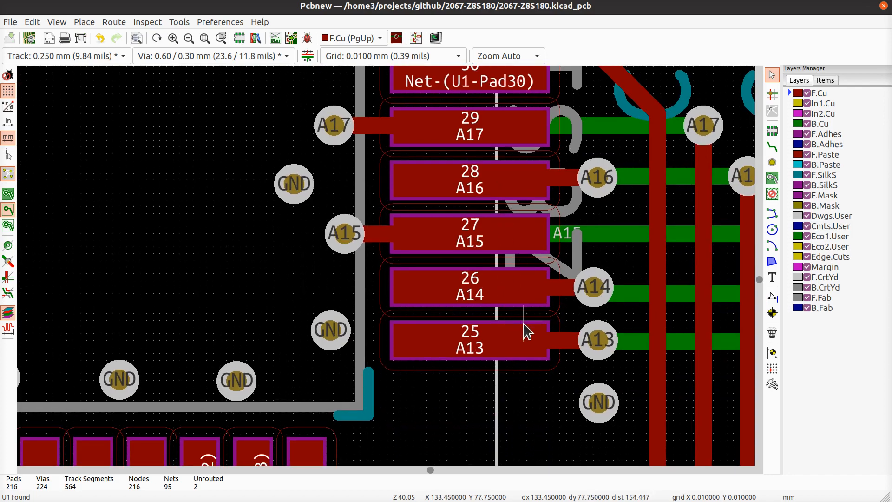
pyautogui.scroll(-3, 527, 331)
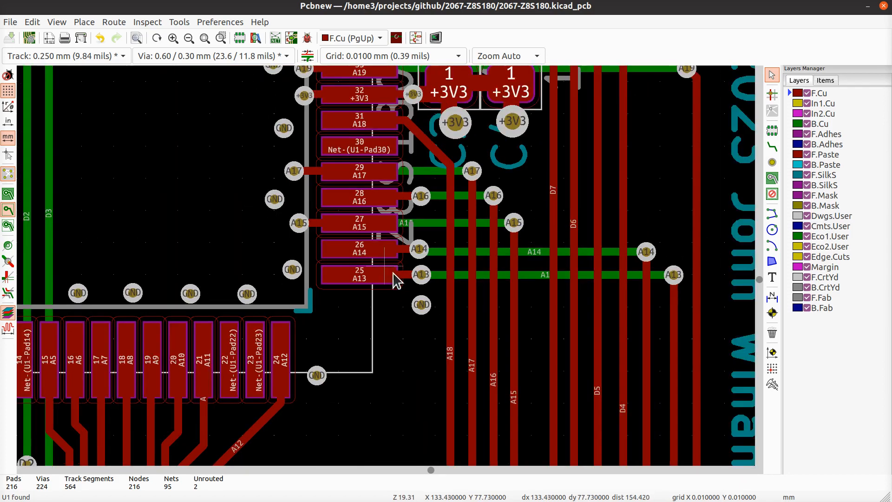
# - Refill all copper zones and save the board
pyautogui.scroll(3, 488, 95)
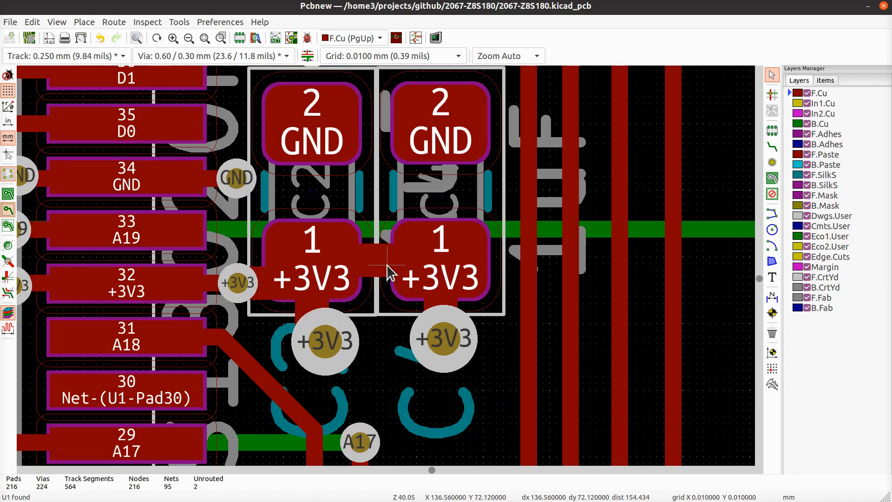
pyautogui.press('b')
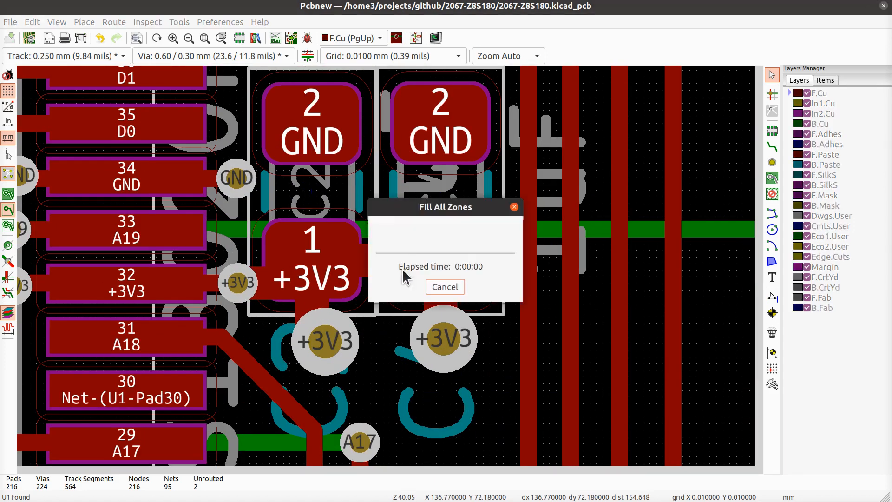
pyautogui.hotkey('ctrl', 's')
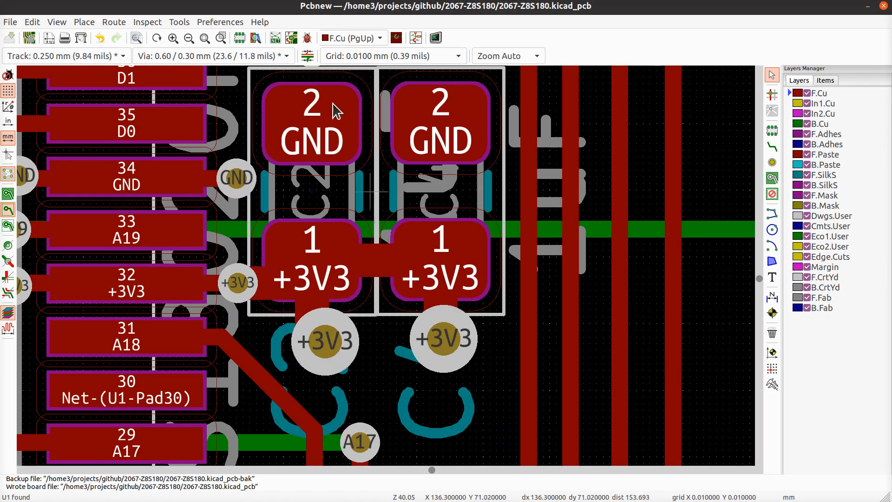
# - Run the design rule check and inspect the marked spot where the A4 track leaves pad 13 beside pad 12 of U1
pyautogui.click(309, 39)
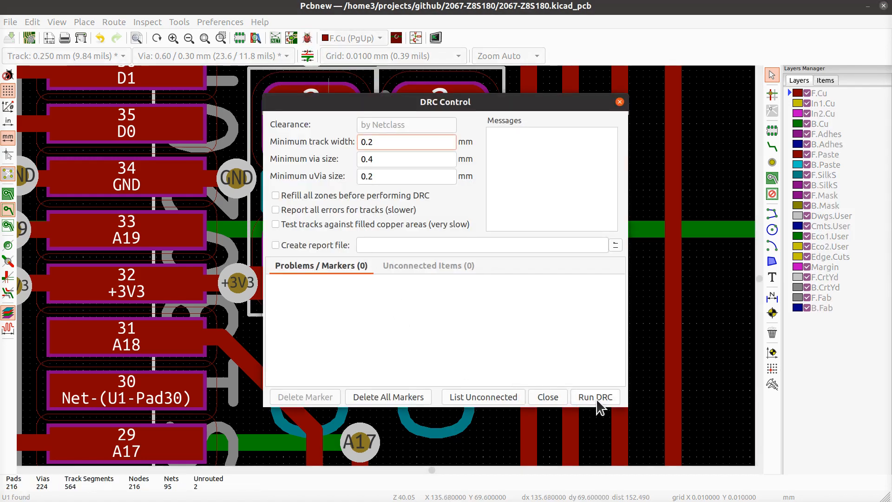
pyautogui.click(596, 400)
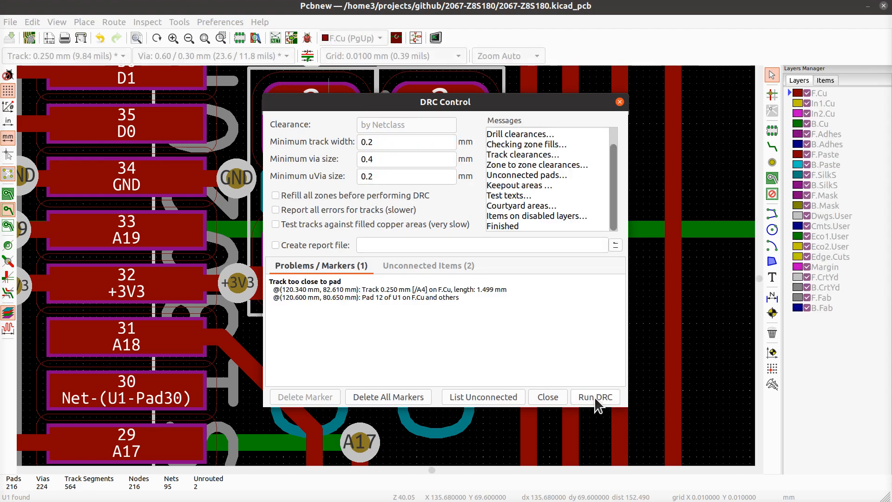
pyautogui.click(322, 289)
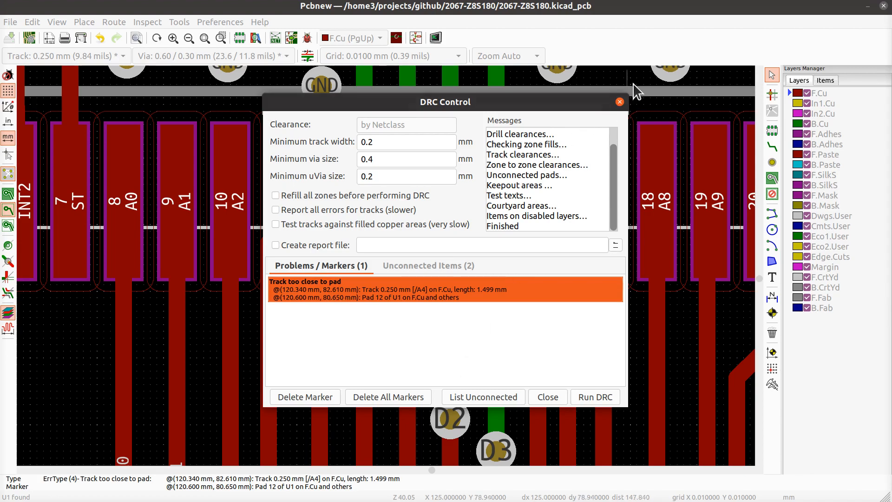
pyautogui.click(620, 101)
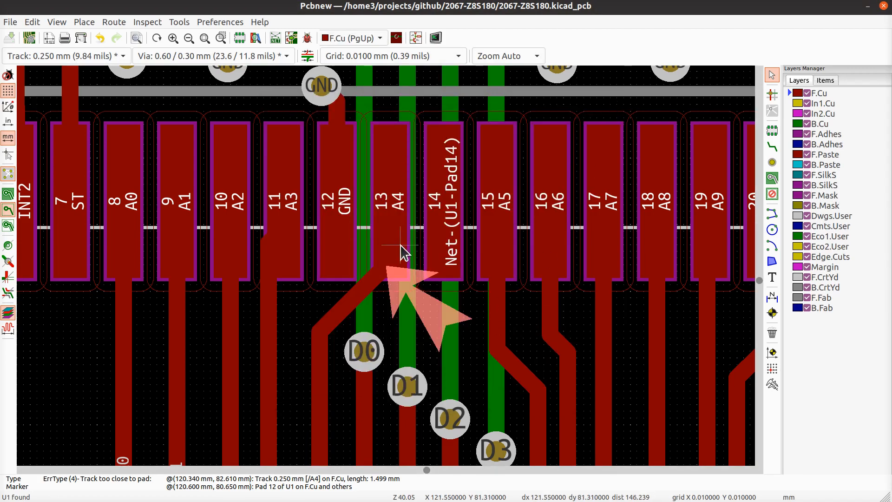
pyautogui.scroll(4, 372, 277)
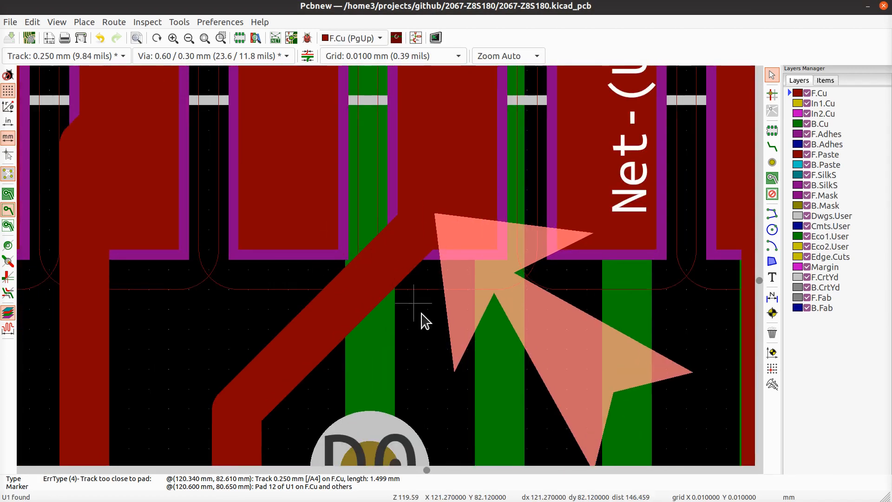
pyautogui.scroll(-6, 390, 270)
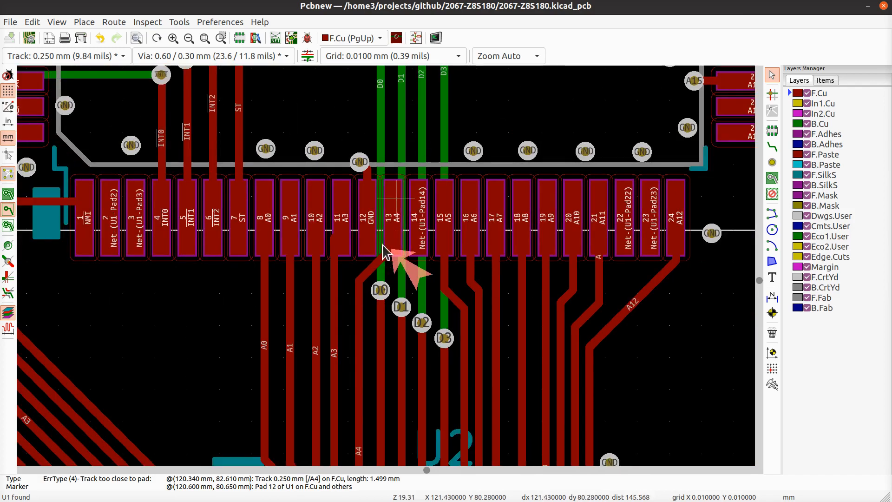
# - Examine the diagonal A4 track leaving U1 pad 13 and the spacing to the D0 to D3 vias below it
pyautogui.scroll(6, 386, 256)
pyautogui.click(345, 232)
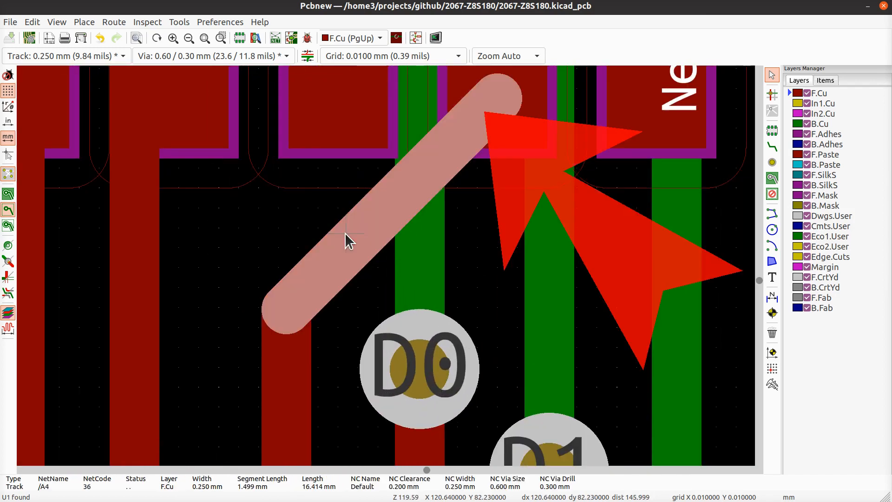
pyautogui.scroll(-3, 344, 232)
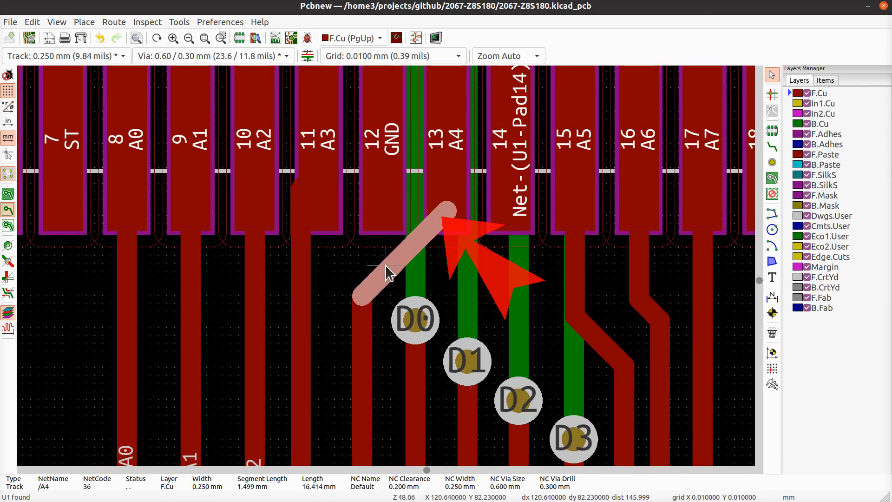
pyautogui.press('d')
pyautogui.press('Escape')
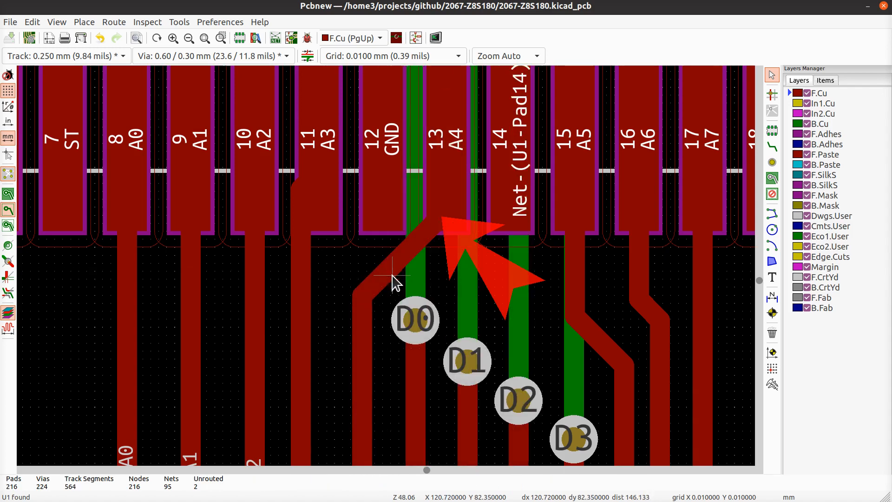
pyautogui.scroll(-3, 441, 307)
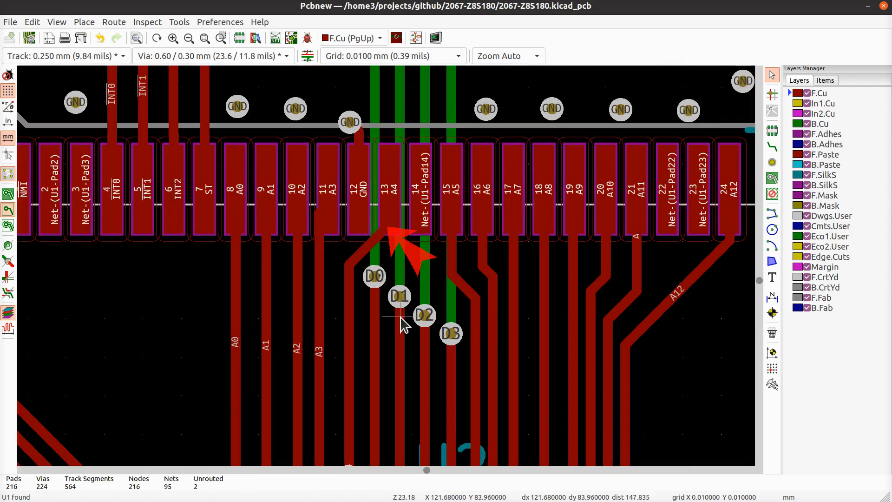
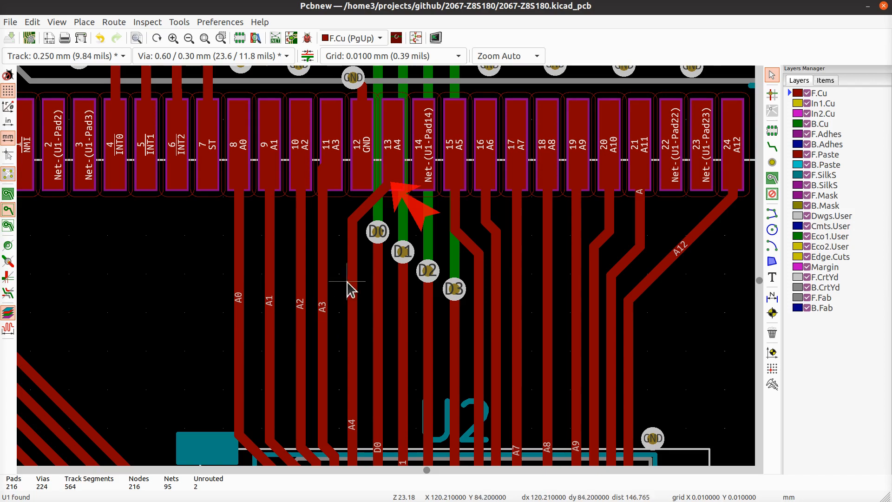
pyautogui.scroll(5, 389, 269)
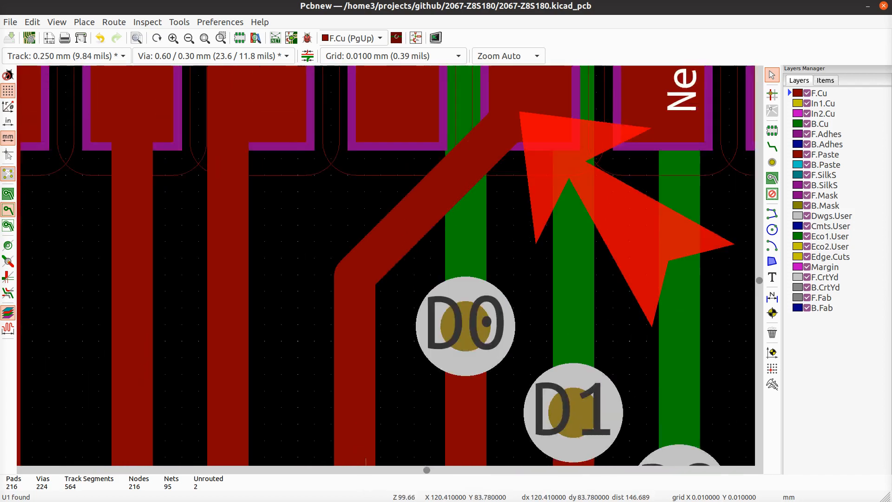
pyautogui.moveTo(371, 433); pyautogui.dragTo(362, 464, button='middle')
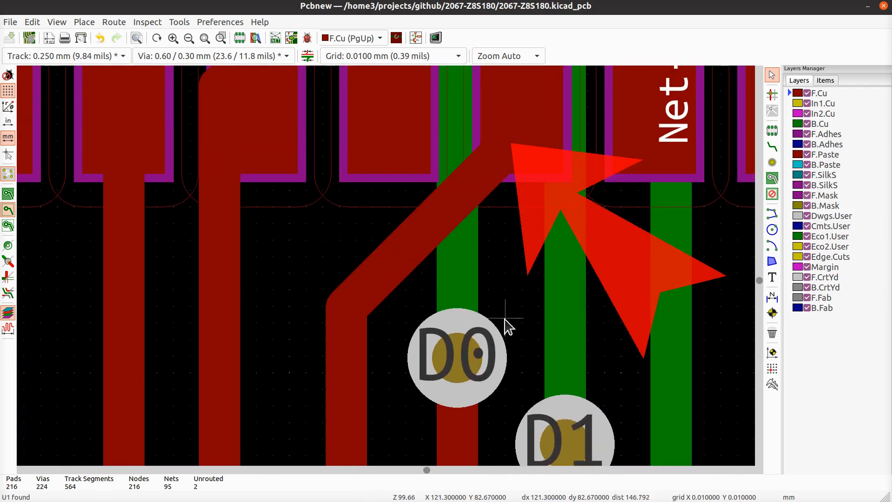
pyautogui.scroll(-3, 508, 324)
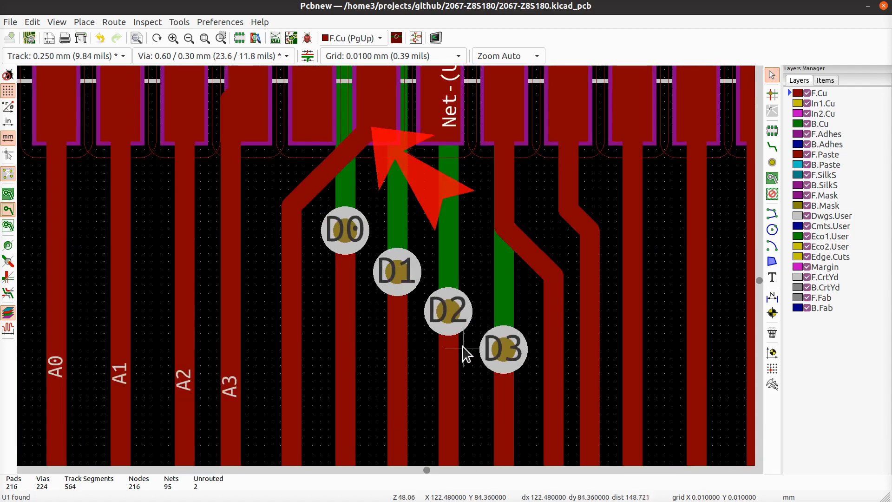
pyautogui.moveTo(467, 355); pyautogui.dragTo(409, 224, button='middle')
pyautogui.click(300, 149)
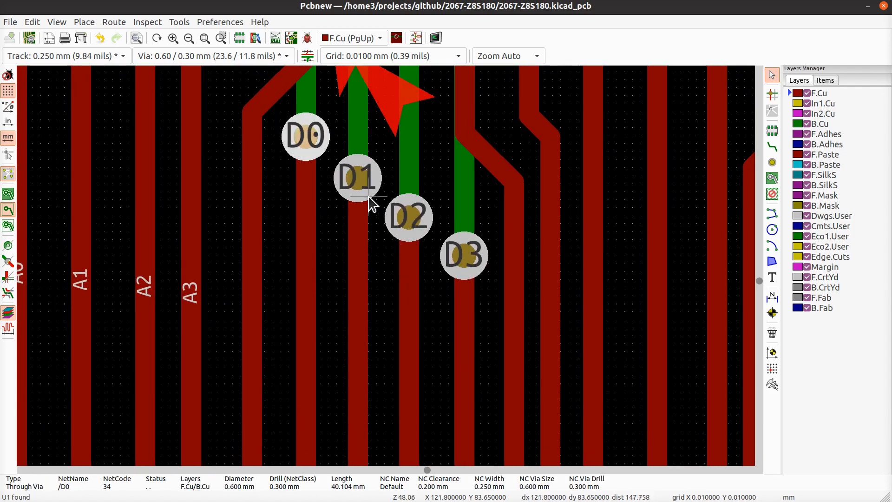
pyautogui.keyDown('ctrl'); pyautogui.click(368, 195); pyautogui.keyUp('ctrl')
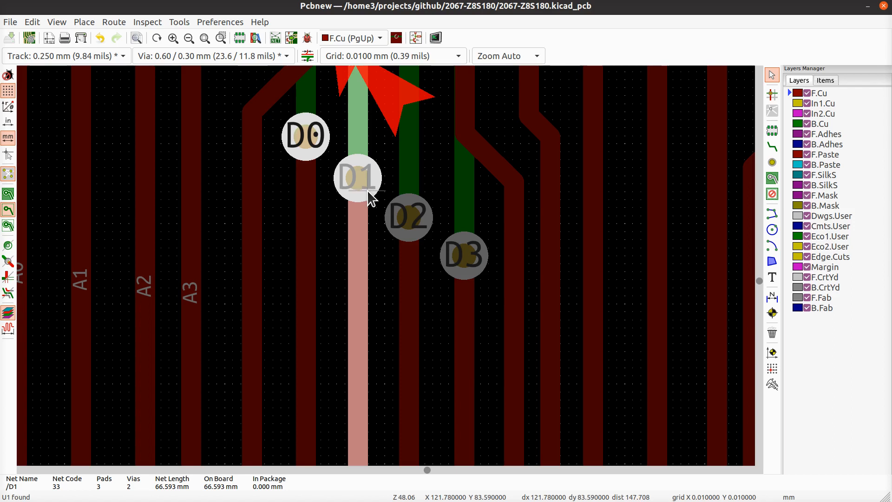
pyautogui.press('Escape')
pyautogui.press('Escape')
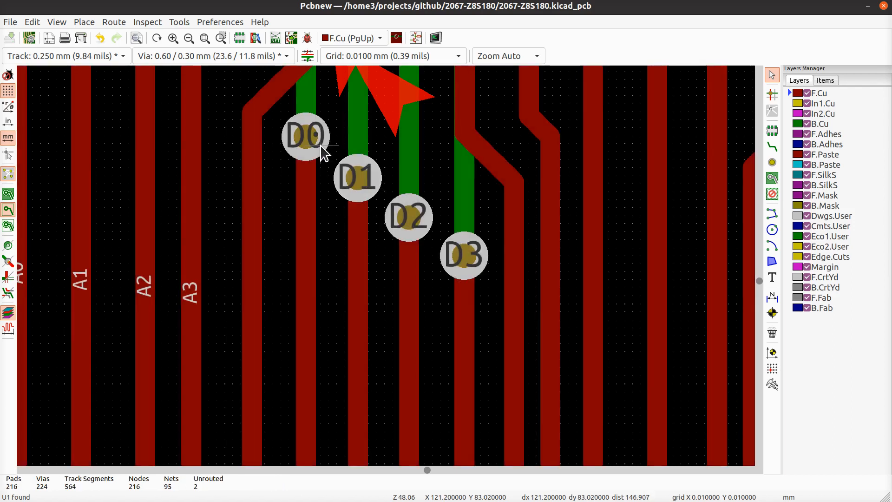
pyautogui.click(322, 152)
pyautogui.keyDown('shift'); pyautogui.click(336, 173); pyautogui.keyUp('shift')
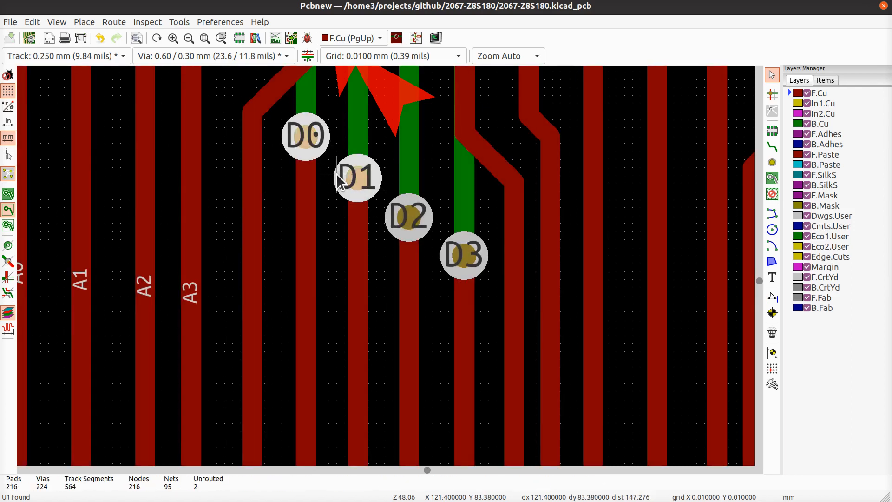
pyautogui.keyDown('shift'); pyautogui.click(392, 216); pyautogui.keyUp('shift')
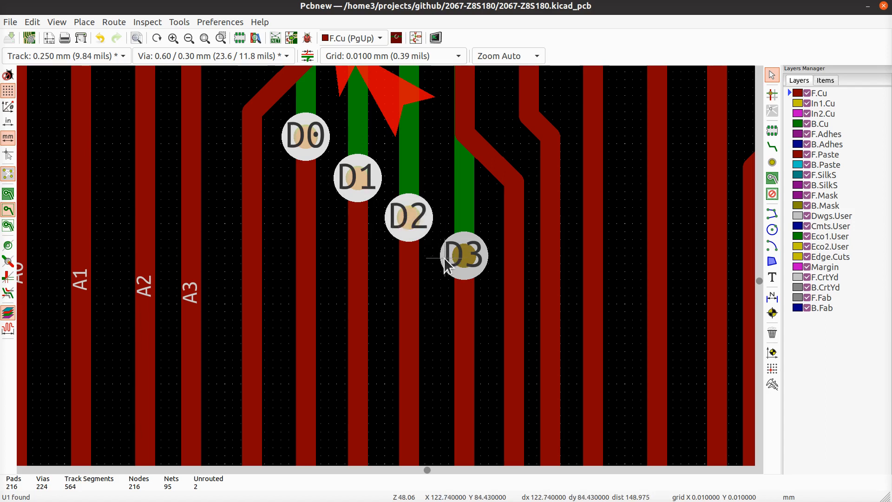
pyautogui.keyDown('shift'); pyautogui.click(444, 257); pyautogui.keyUp('shift')
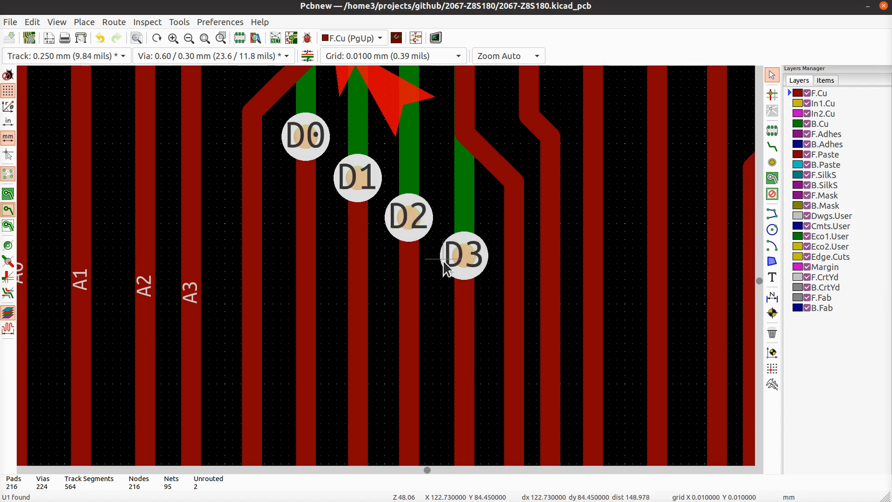
pyautogui.click(441, 286)
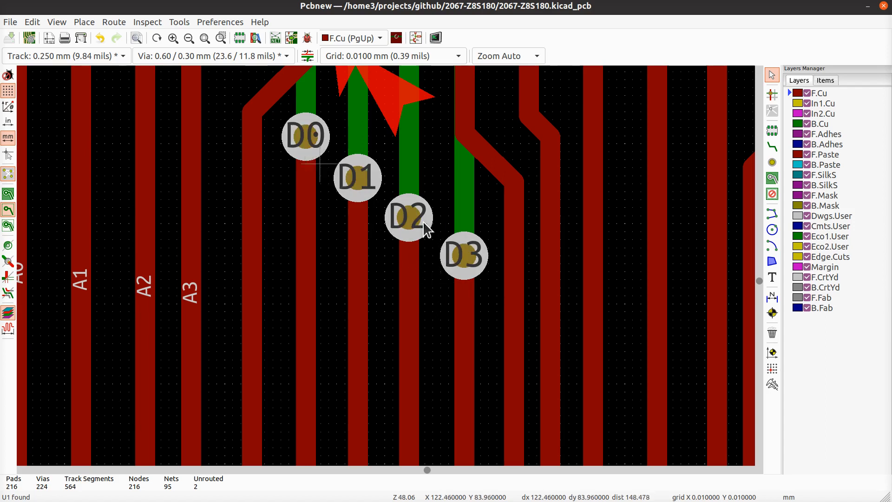
# - Try to drag the D3 via further down together with its attached tracks
pyautogui.click(444, 265)
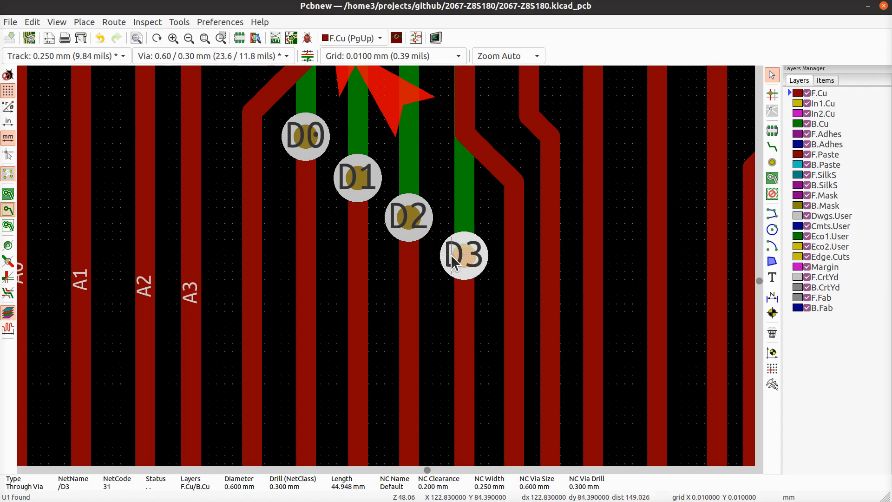
pyautogui.press('d')
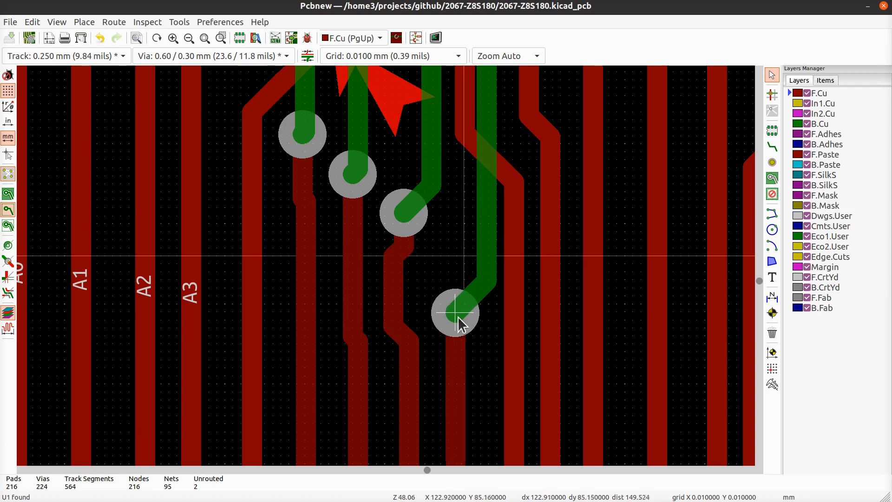
pyautogui.click(463, 255)
# - Move the D3 and D2 vias straight down along their tracks, to about Y 85.22 mm and Y 84.70 mm
pyautogui.click(470, 269)
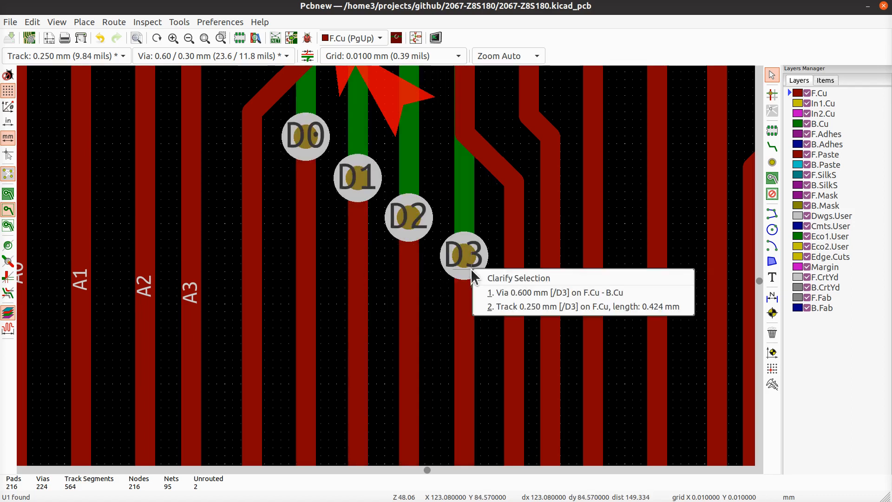
pyautogui.click(482, 242)
pyautogui.click(479, 242)
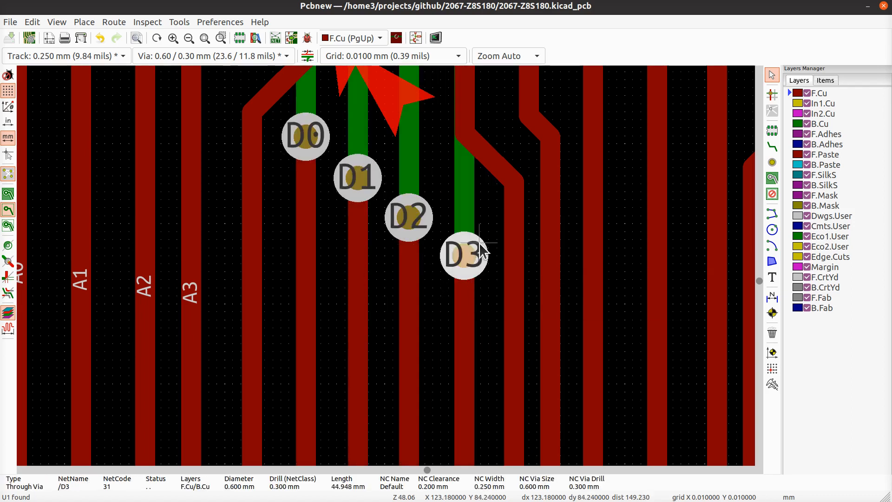
pyautogui.press('d')
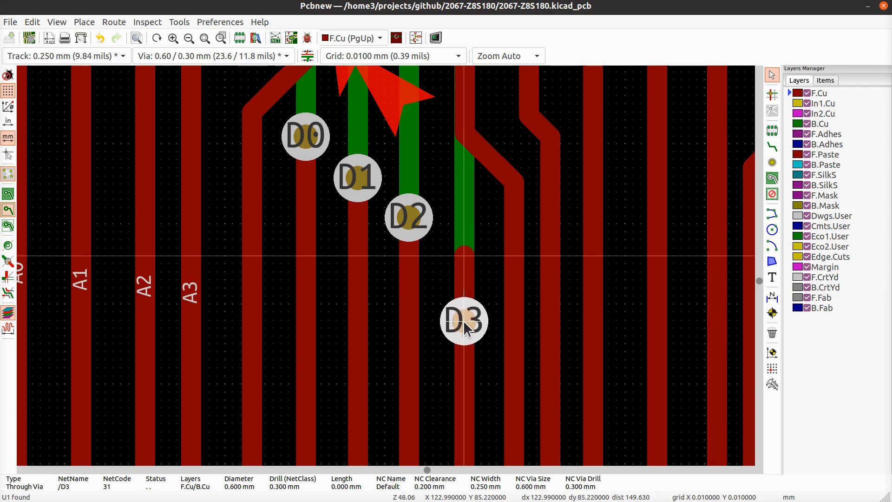
pyautogui.click(403, 228)
pyautogui.press('1')
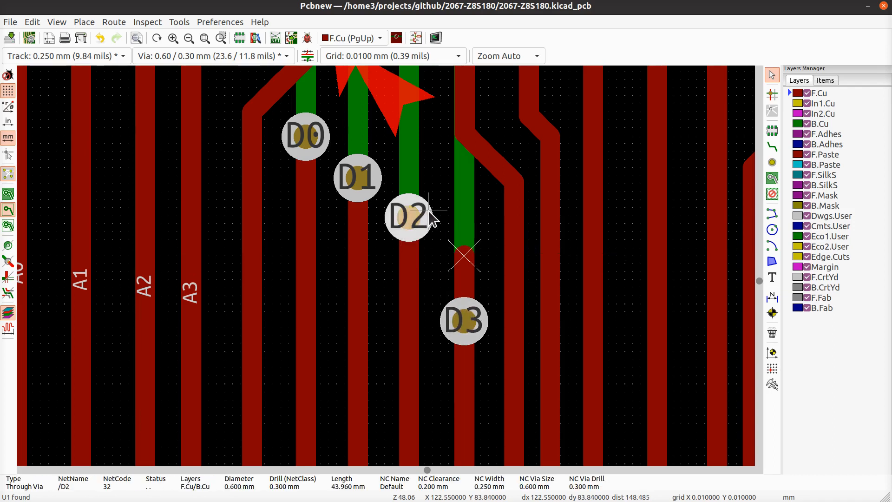
pyautogui.press('m')
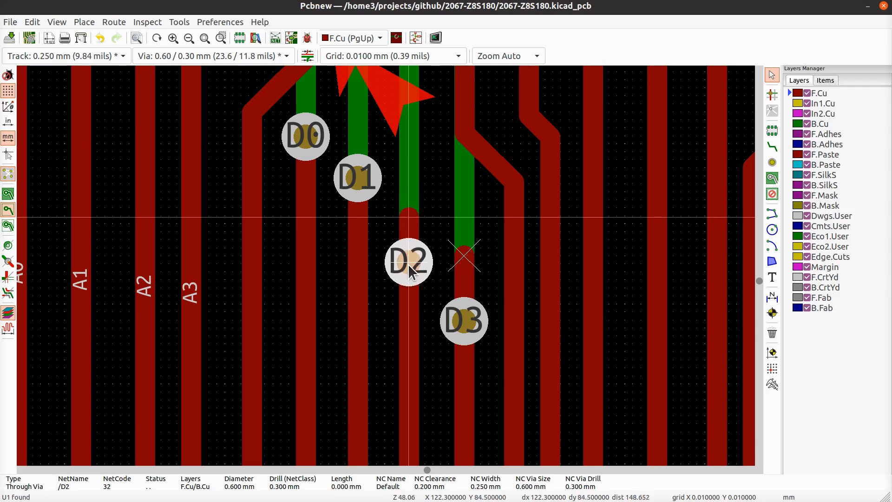
pyautogui.click(408, 280)
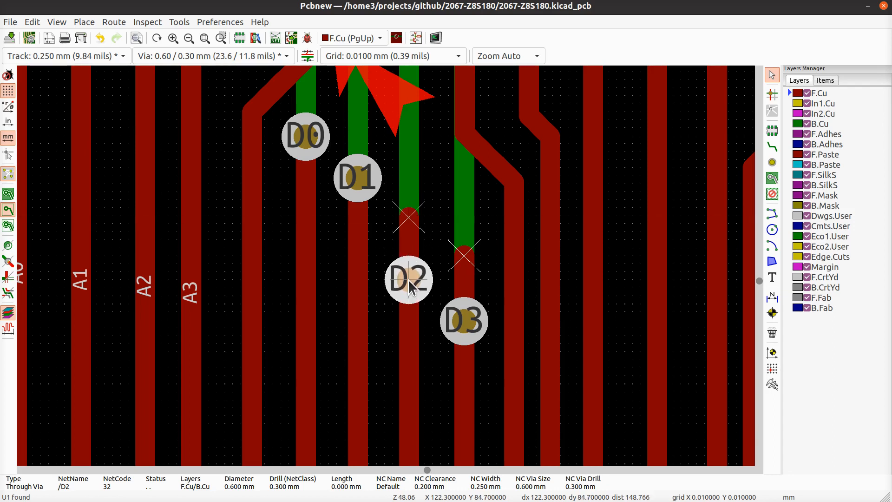
# - Move the D1 and D0 vias straight down along their tracks, to about Y 84.19 mm and Y 83.64 mm
pyautogui.click(375, 188)
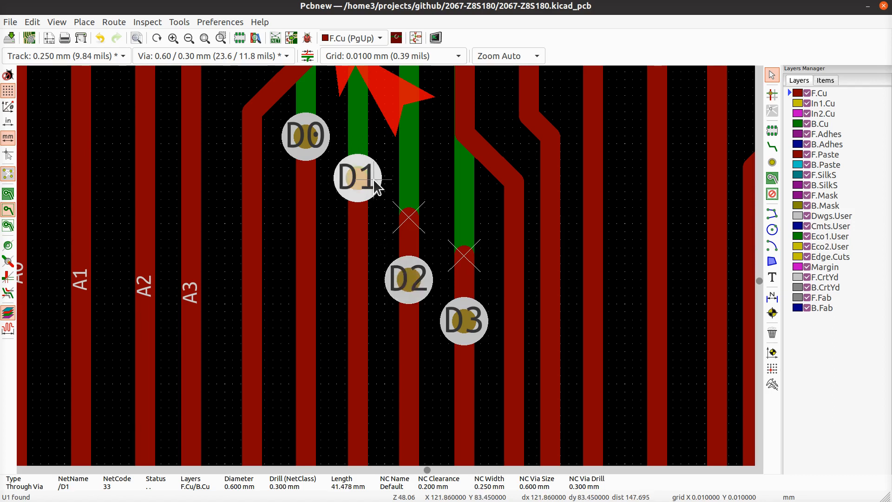
pyautogui.press('m')
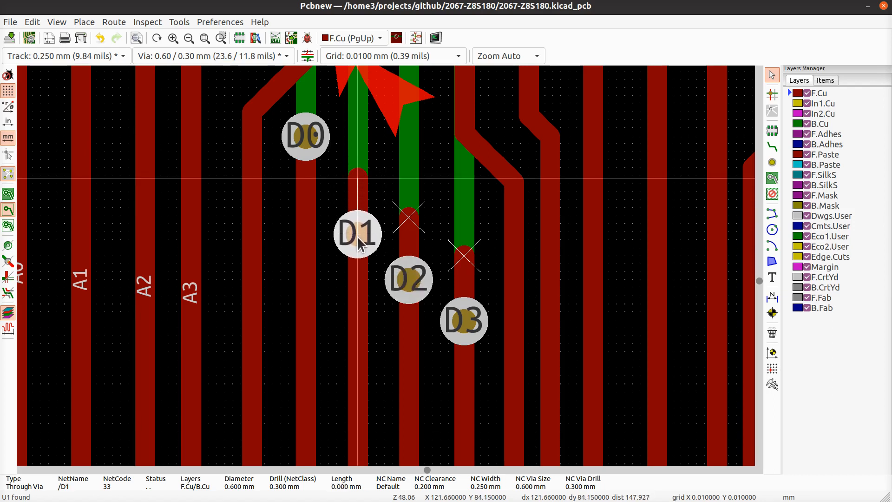
pyautogui.click(357, 238)
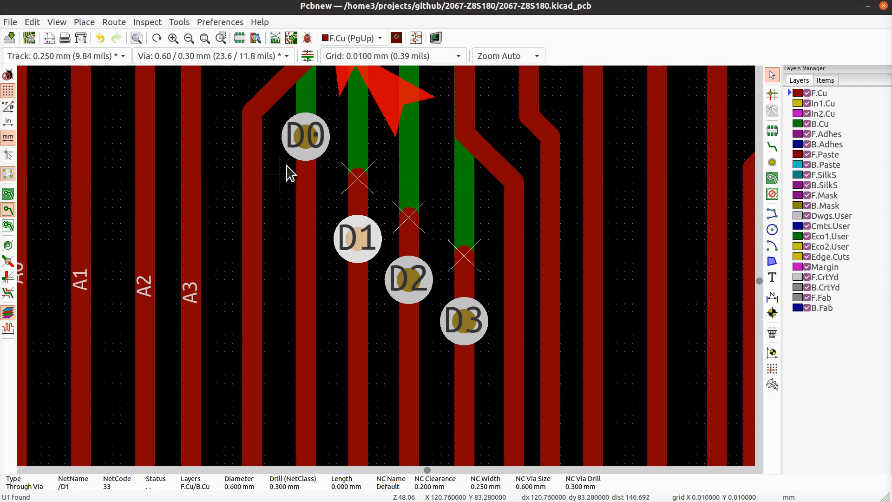
pyautogui.click(319, 152)
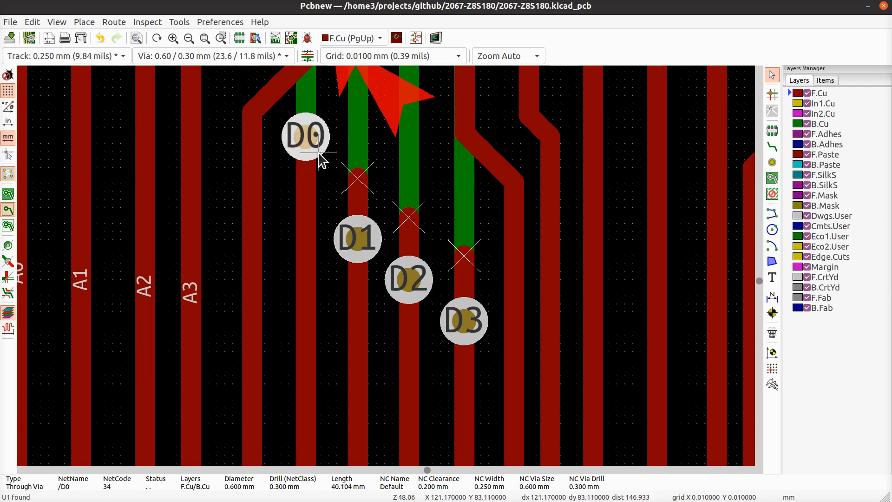
pyautogui.press('m')
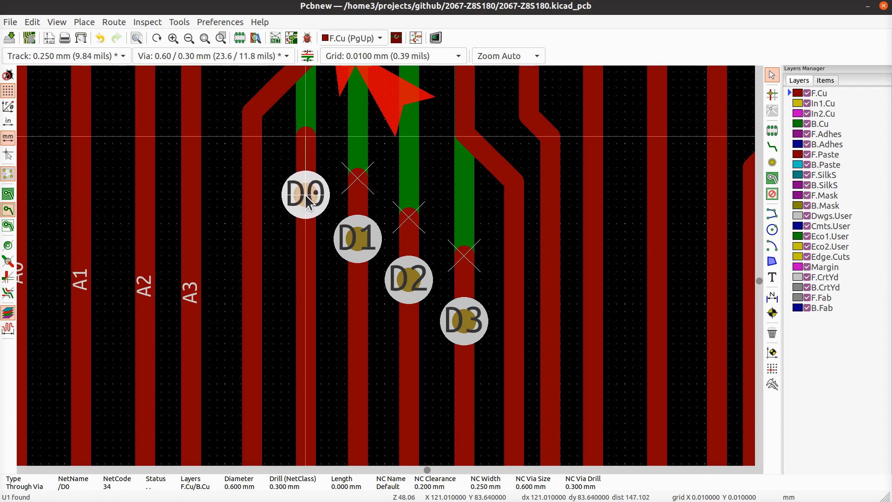
pyautogui.click(305, 194)
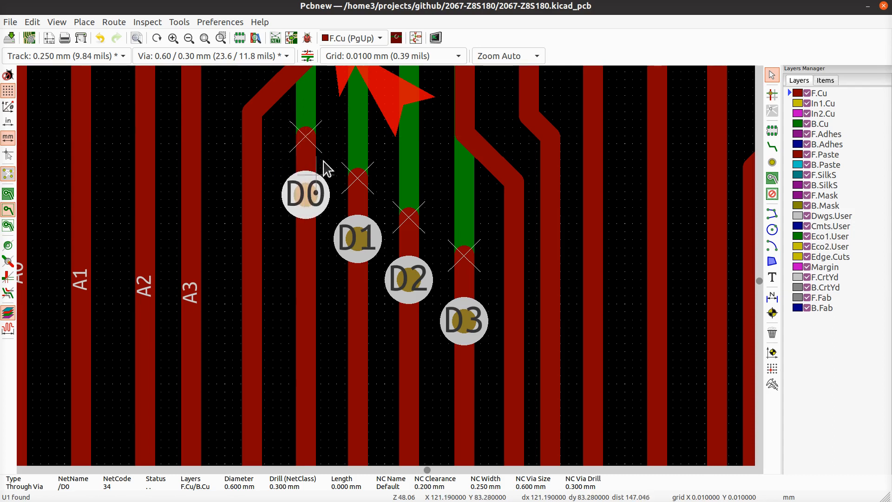
# - Shorten the F.Cu tracks of D0, D1, D2 and D3 so their upper ends meet the centres of the moved vias
pyautogui.click(306, 141)
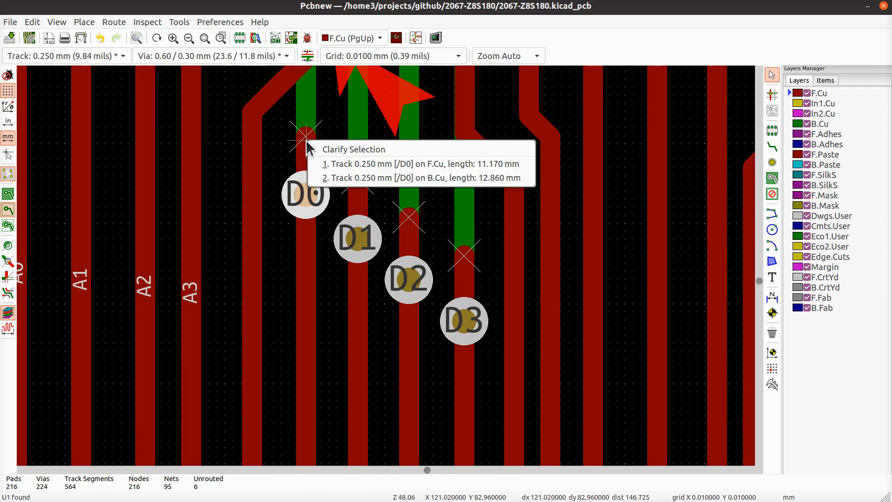
pyautogui.click(353, 163)
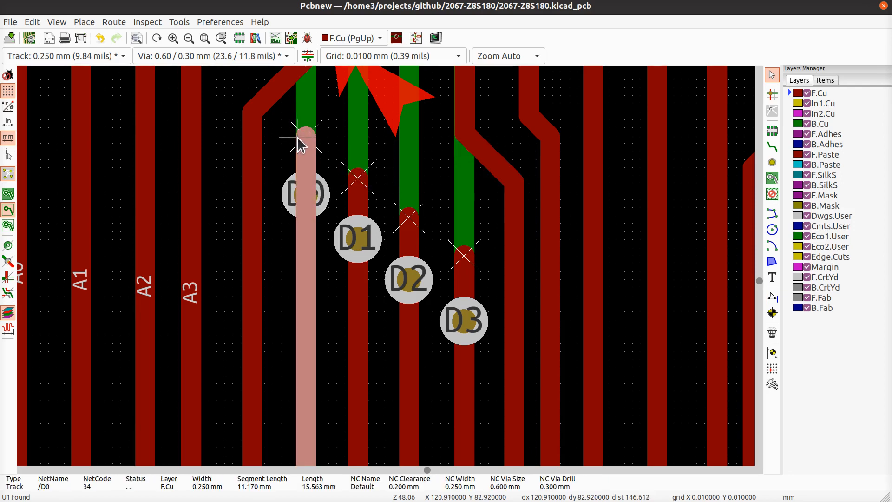
pyautogui.press('Delete')
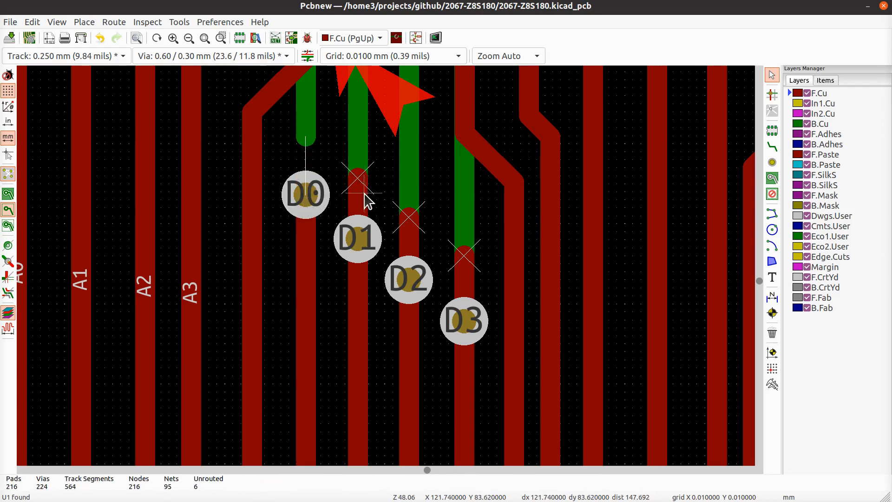
pyautogui.click(359, 179)
pyautogui.press('Delete')
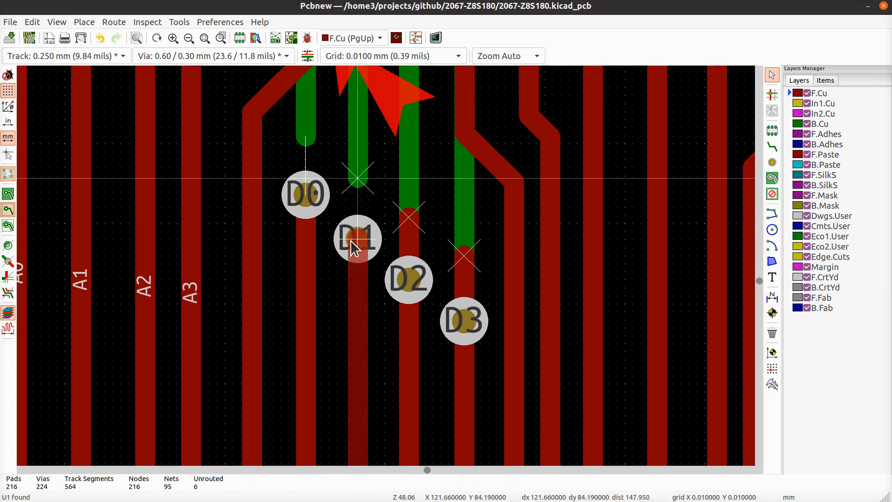
pyautogui.click(409, 231)
pyautogui.press('Delete')
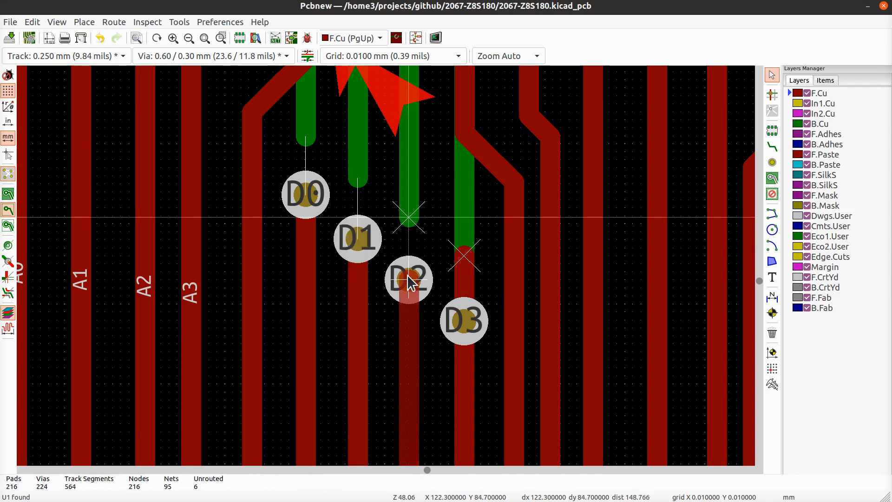
pyautogui.click(472, 276)
pyautogui.press('Delete')
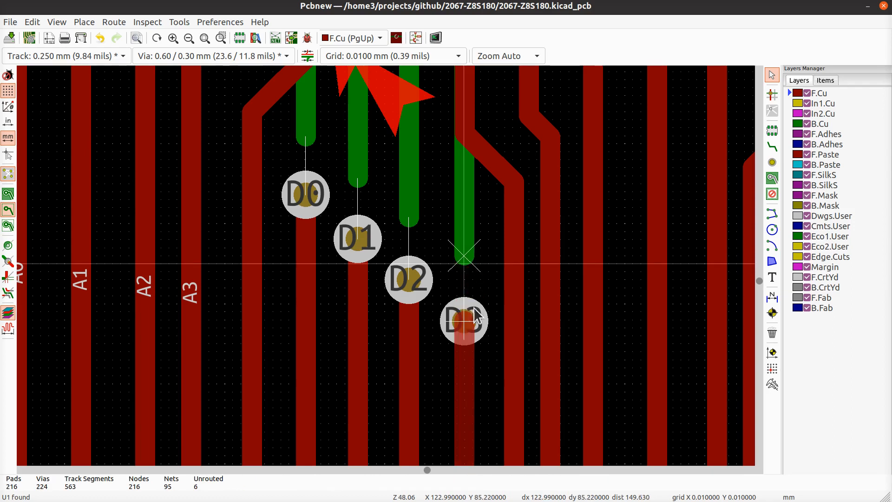
# - Extend the B.Cu tracks of D3 and D2 down to the centres of their moved vias
pyautogui.click(468, 257)
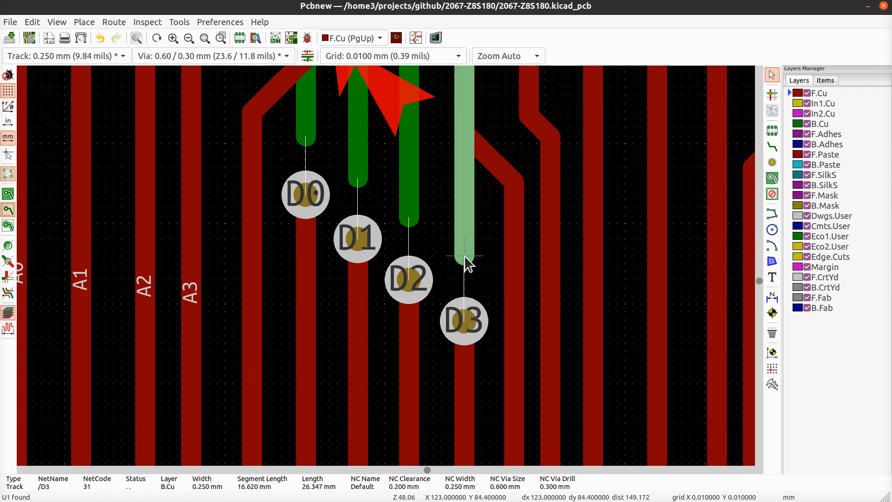
pyautogui.moveTo(465, 253); pyautogui.dragTo(467, 310)
pyautogui.click(409, 205)
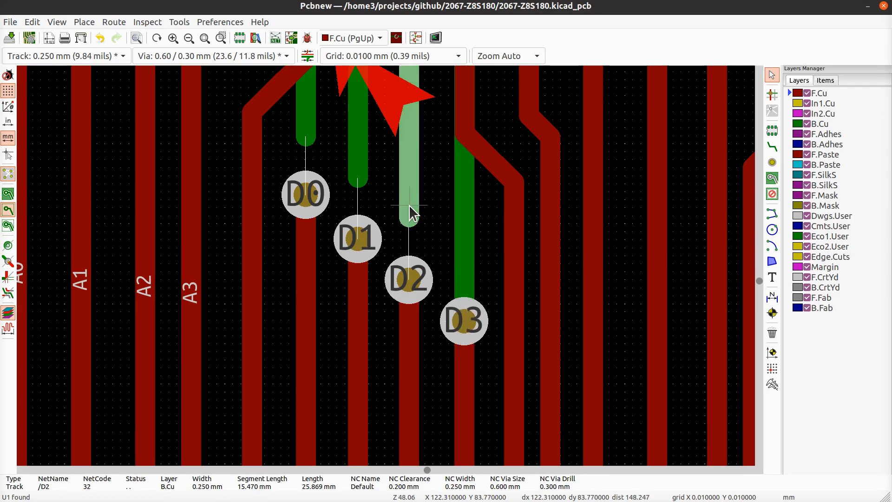
pyautogui.moveTo(409, 205); pyautogui.dragTo(412, 284)
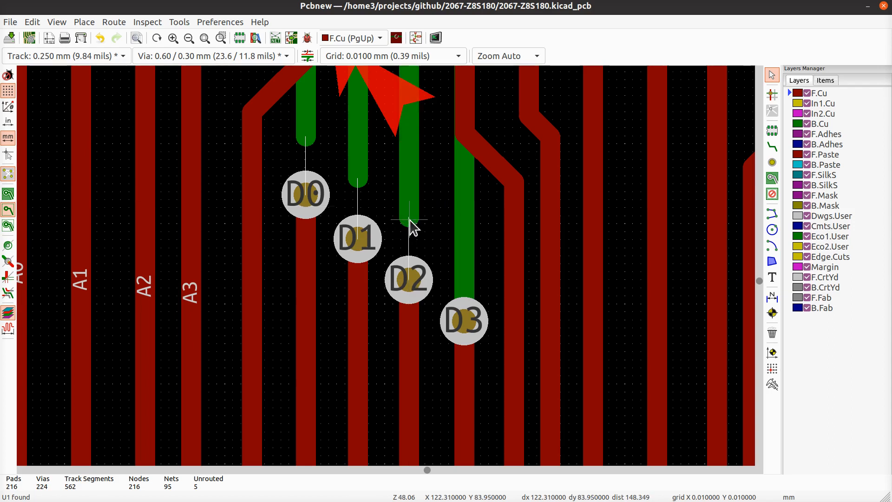
pyautogui.click(410, 222)
pyautogui.moveTo(412, 227); pyautogui.dragTo(408, 279)
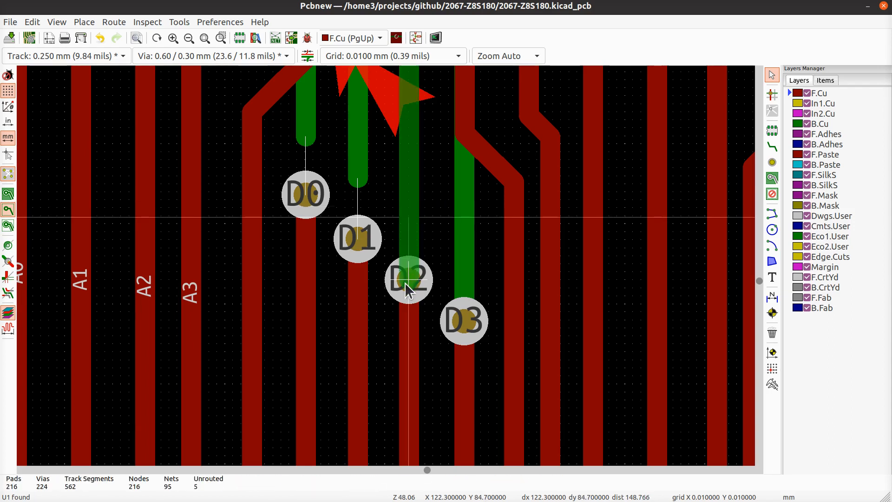
# - Extend the B.Cu tracks of D1 and D0 down to the centres of their moved vias
pyautogui.click(360, 189)
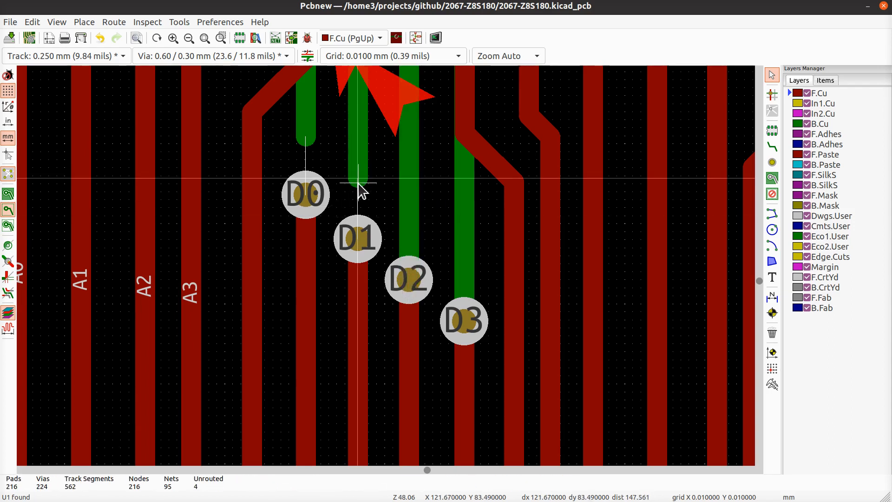
pyautogui.moveTo(361, 189); pyautogui.dragTo(356, 249)
pyautogui.click(306, 142)
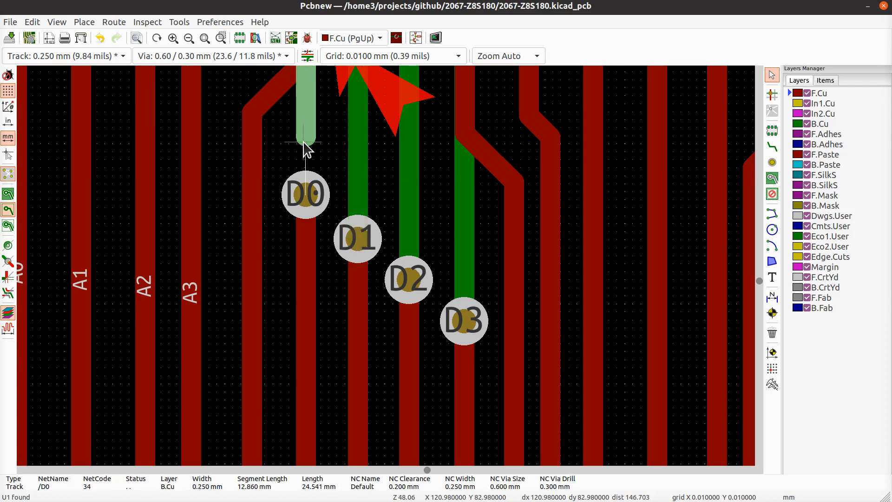
pyautogui.moveTo(306, 142); pyautogui.dragTo(308, 203)
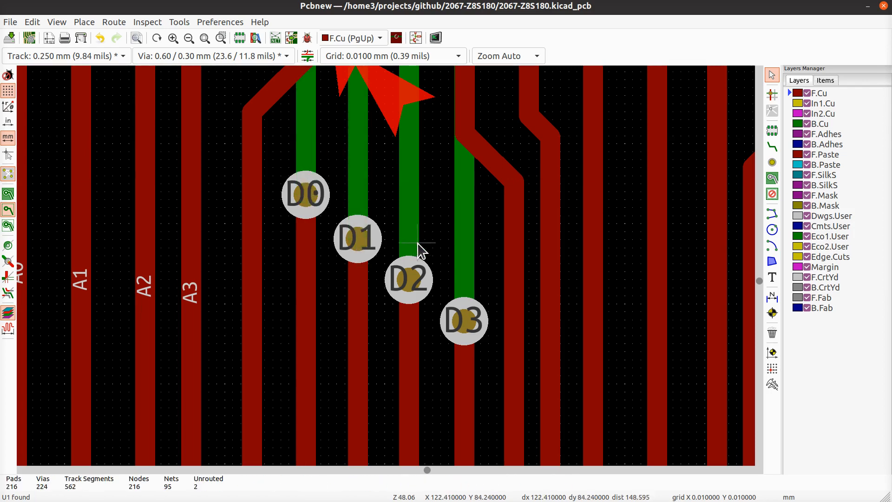
# - Shift the diagonal segment of the A4 track down, away from pad 12 of U1, keeping it connected to pad 13
pyautogui.moveTo(423, 249); pyautogui.dragTo(501, 386, button='middle')
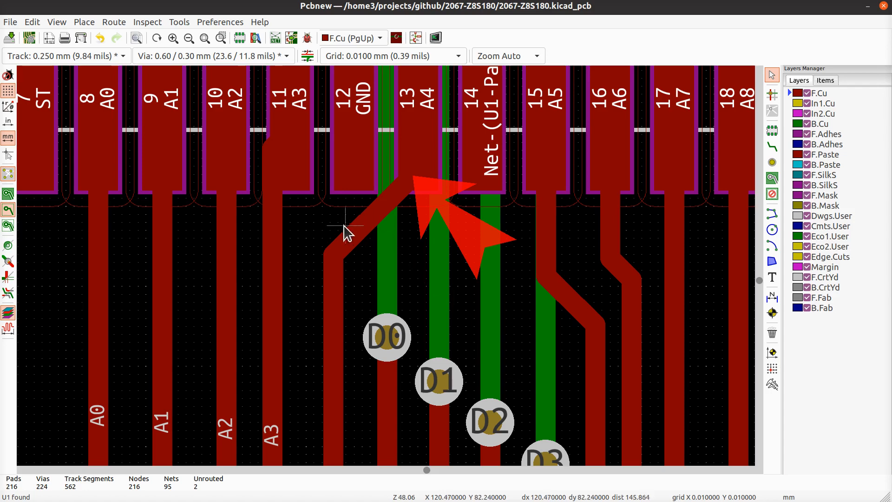
pyautogui.click(363, 240)
pyautogui.moveTo(362, 239); pyautogui.dragTo(365, 288)
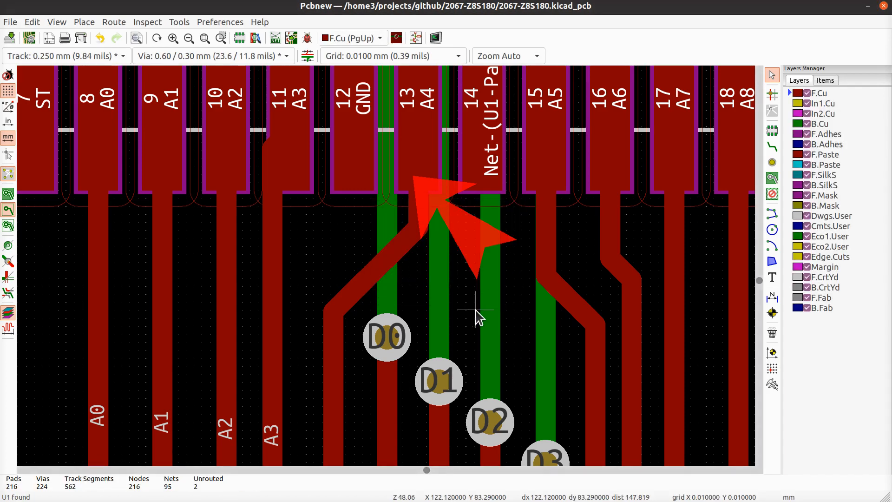
# - Rerun the design rule check with all old markers deleted and locate the unconnected item on the board
pyautogui.click(306, 37)
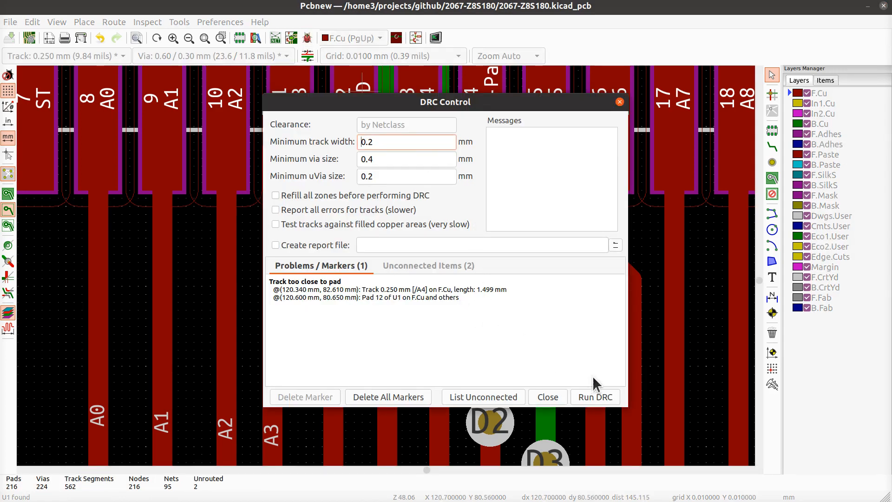
pyautogui.click(408, 398)
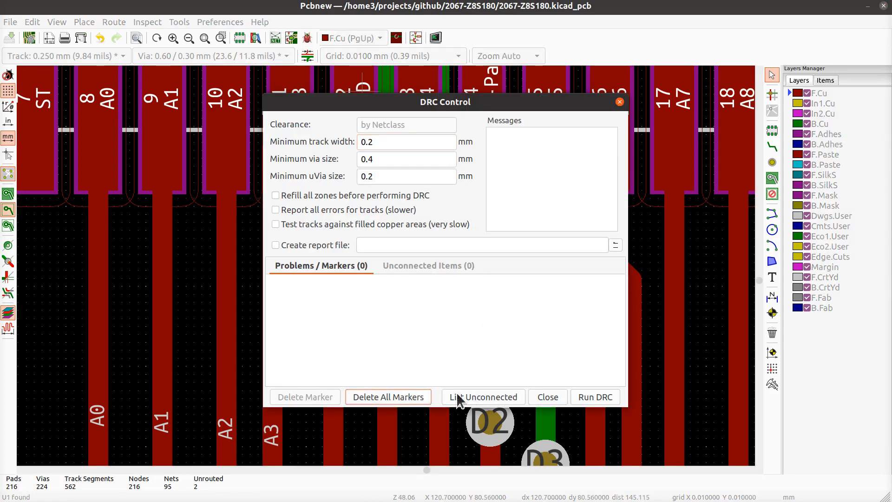
pyautogui.click(596, 396)
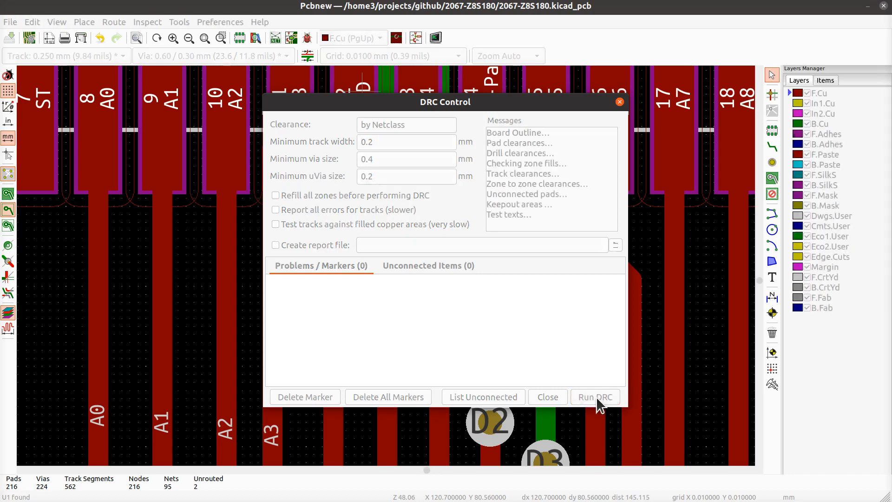
pyautogui.click(424, 266)
pyautogui.doubleClick(323, 293)
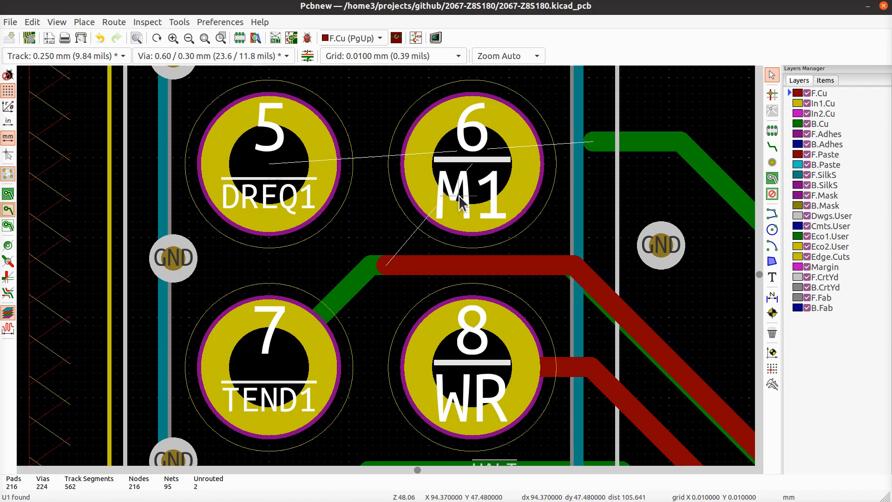
# - Switch to the Eeschema schematic and move the M1 label from J2 pin 6 to the outer end of the pin 5 wire
pyautogui.press('super')
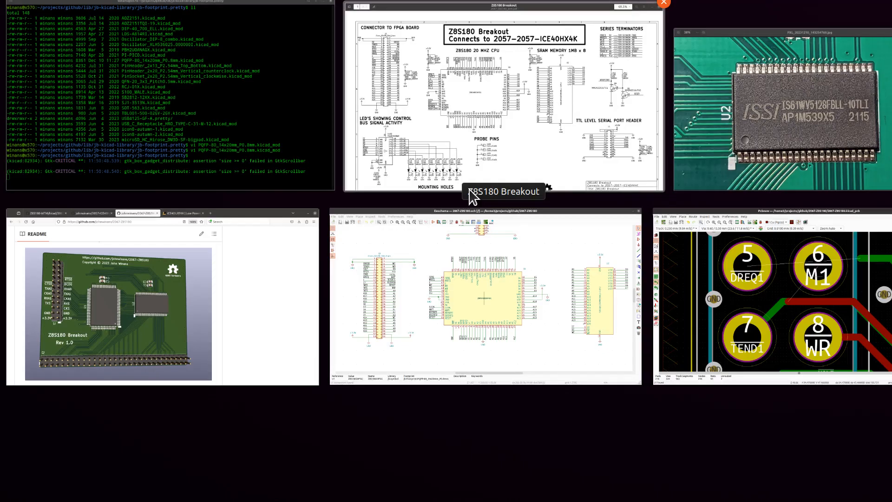
pyautogui.click(481, 267)
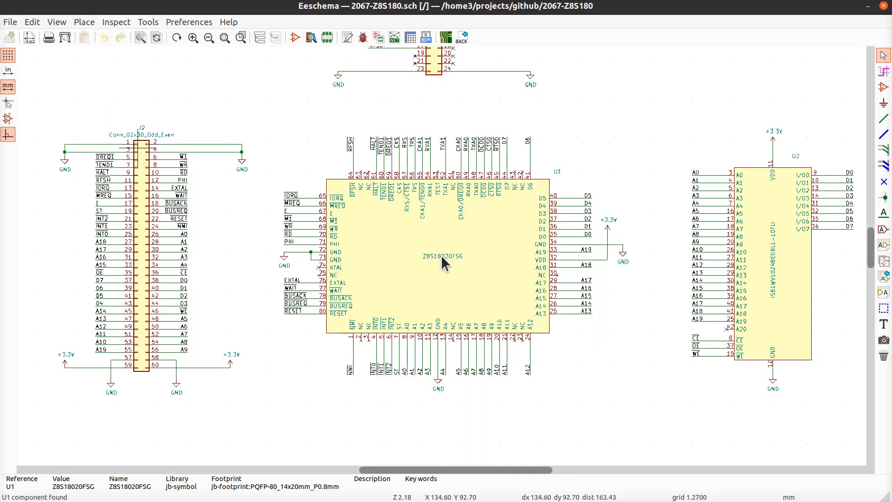
pyautogui.scroll(6, 142, 148)
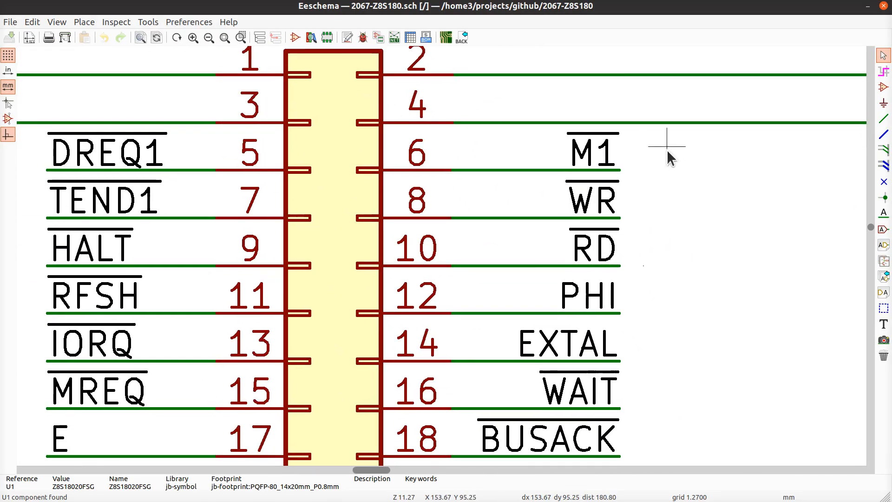
pyautogui.click(605, 156)
pyautogui.press('m')
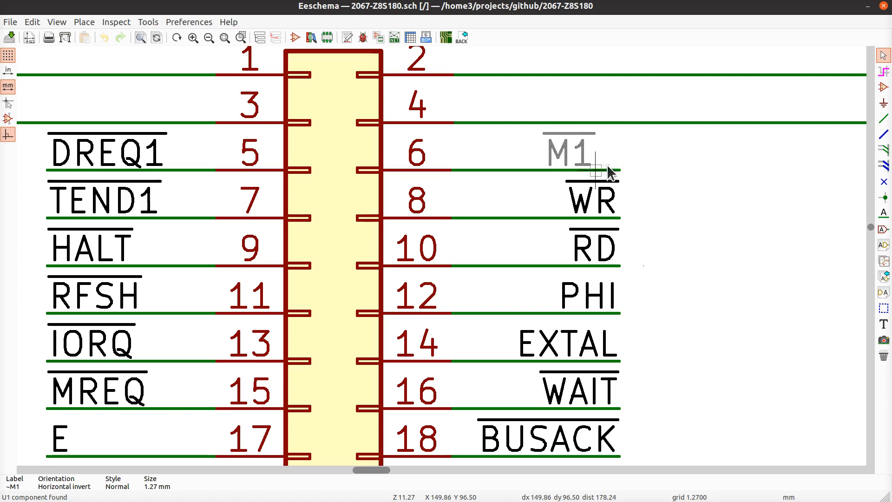
pyautogui.click(44, 168)
pyautogui.moveTo(58, 190); pyautogui.dragTo(191, 211, button='middle')
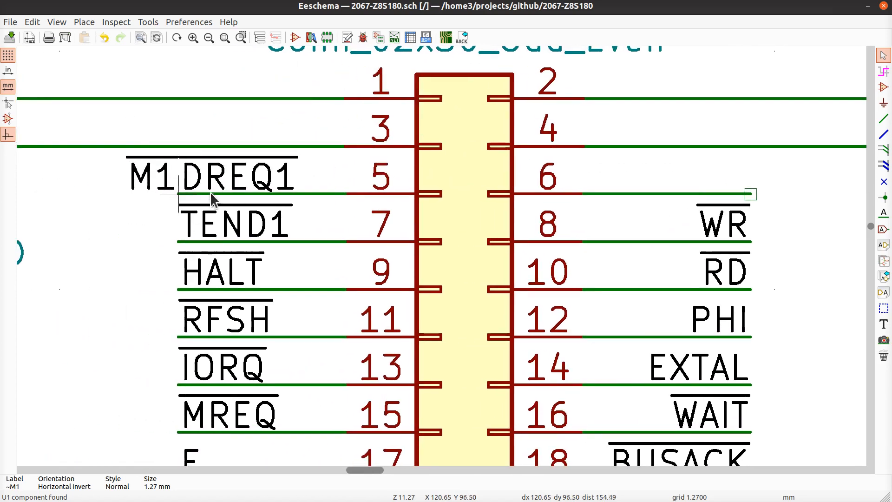
# - Move the DREQ1 label from J2 pin 5 to the end of the pin 6 wire, with horizontal invert orientation
pyautogui.click(264, 175)
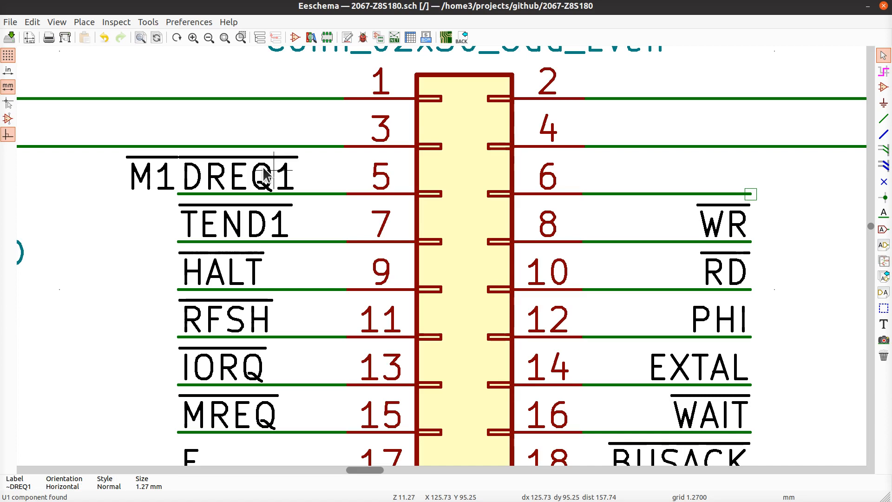
pyautogui.press('m')
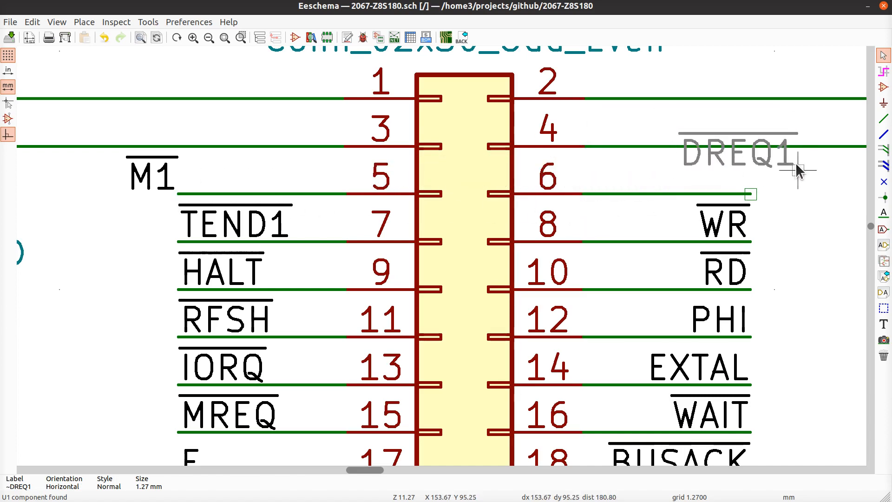
pyautogui.click(797, 170)
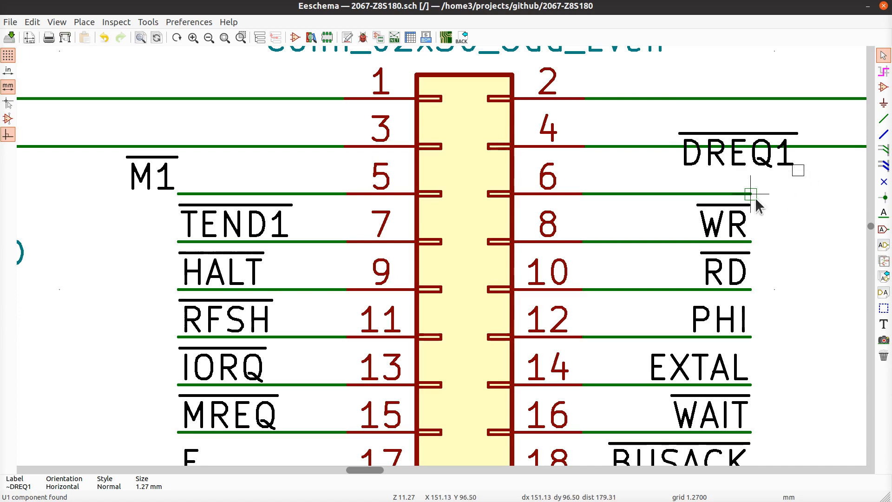
pyautogui.click(793, 165)
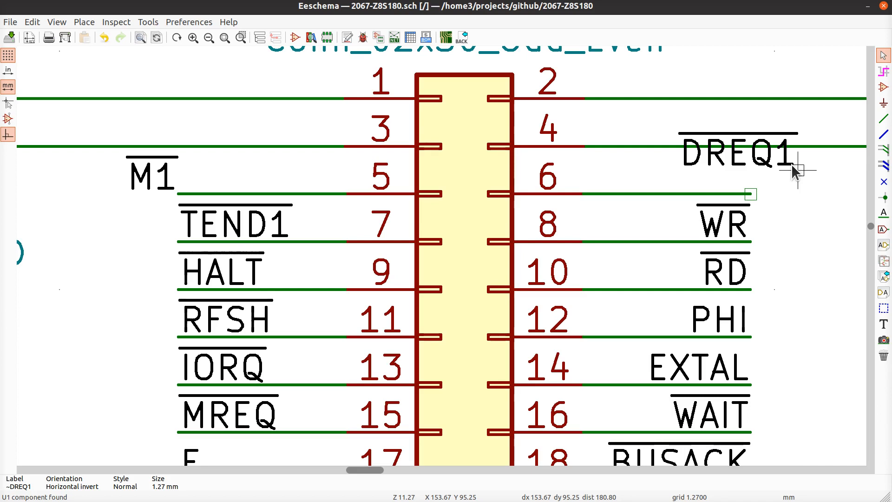
pyautogui.press('m')
pyautogui.click(756, 194)
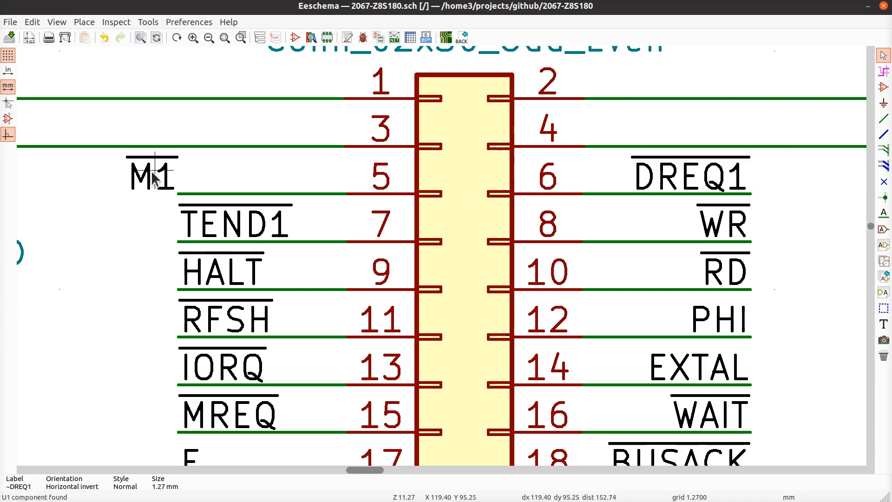
# - Rotate the M1 label by 180 degrees and place it on the end of the J2 pin 5 wire
pyautogui.click(154, 179)
pyautogui.press('m')
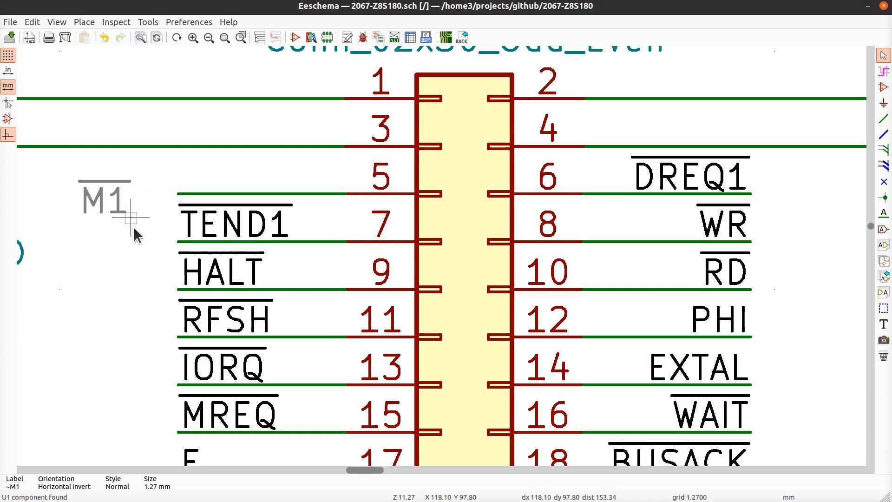
pyautogui.press('r')
pyautogui.press('r')
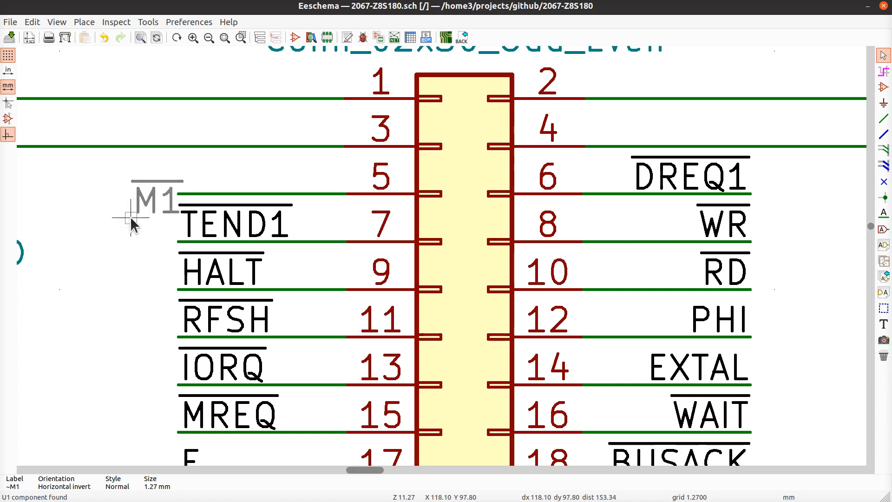
pyautogui.click(180, 193)
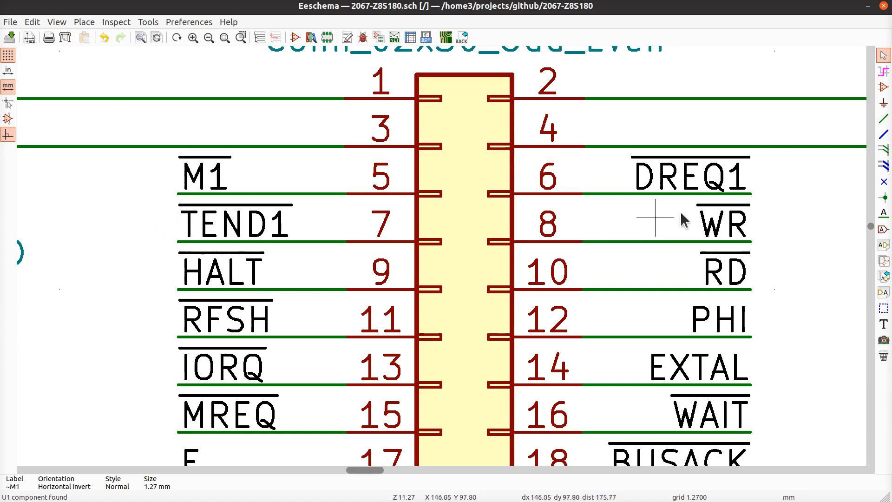
# - Save the schematic and run the Electrical Rules Checker on it
pyautogui.moveTo(717, 367); pyautogui.dragTo(690, 228, button='middle')
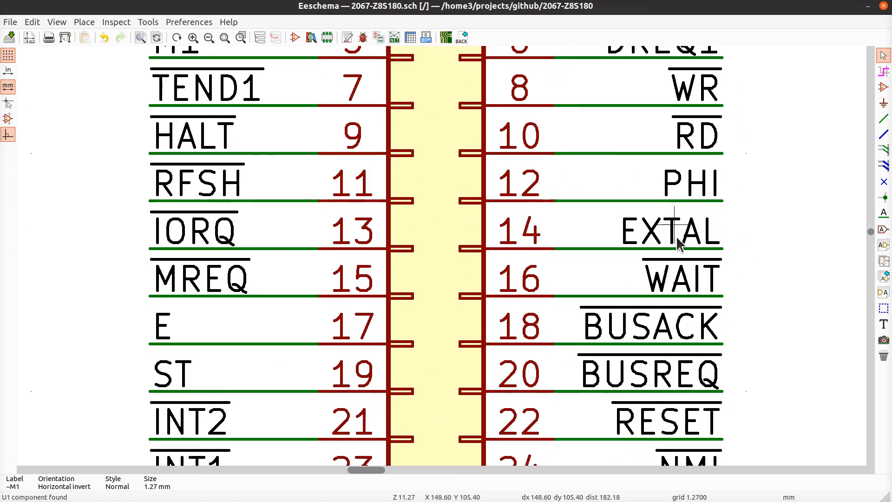
pyautogui.hotkey('ctrl', 's')
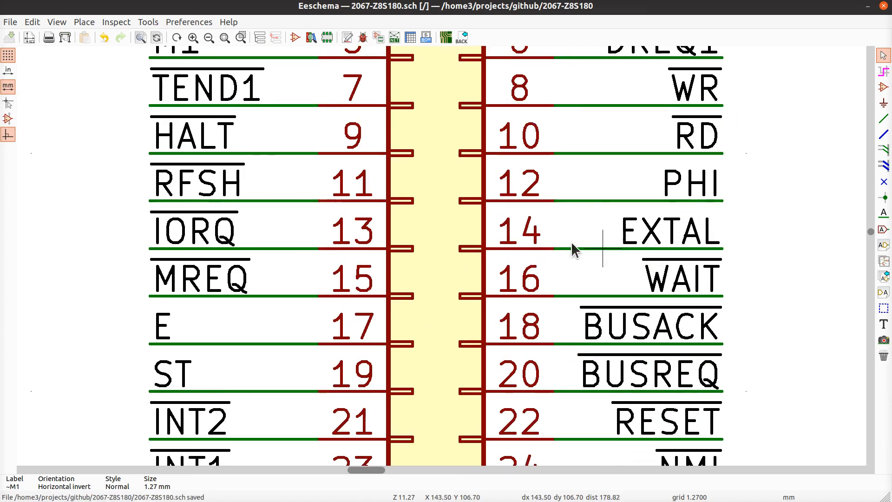
pyautogui.click(363, 38)
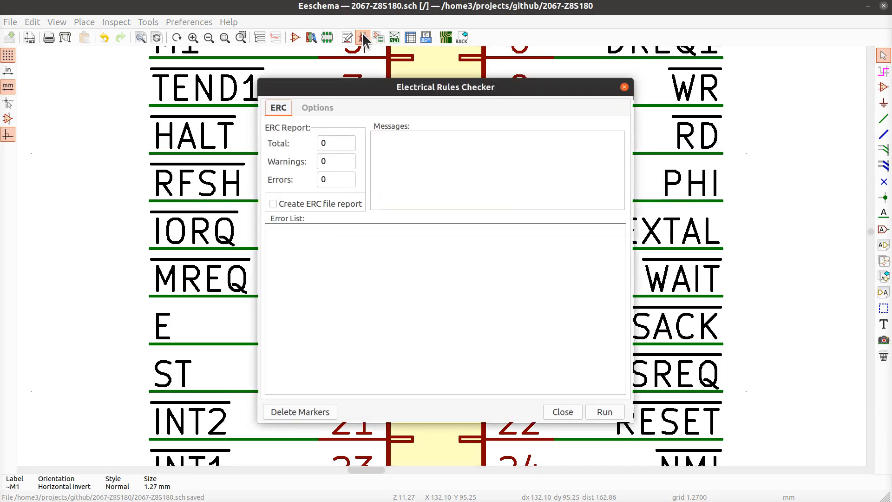
pyautogui.click(604, 412)
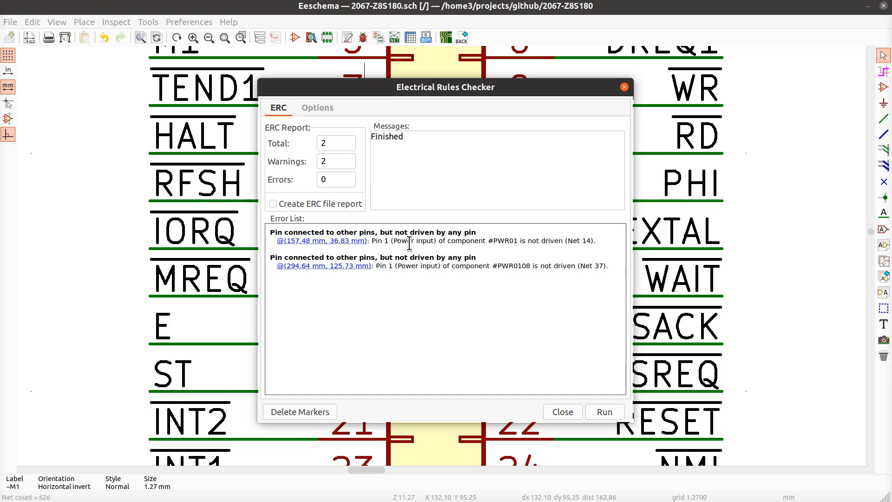
# - Leave the rules checker and examine the ERC marker at the GND symbol wired to U1 pin 34
pyautogui.doubleClick(390, 233)
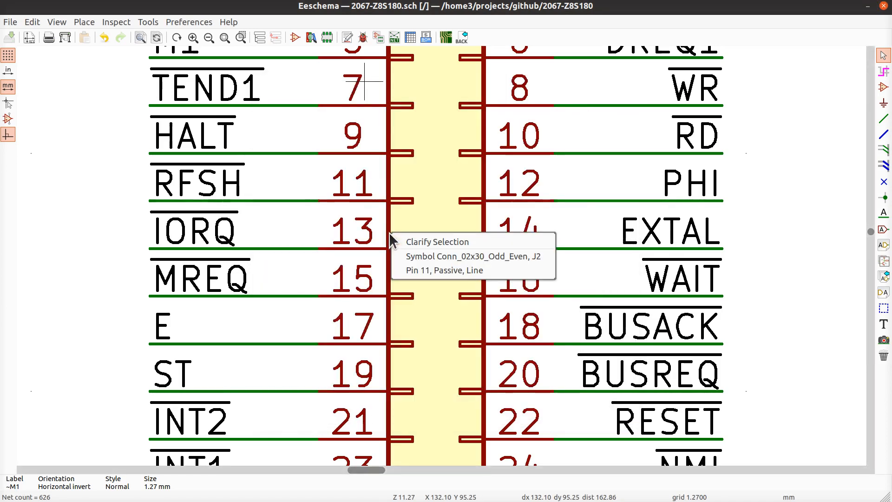
pyautogui.press('Escape')
pyautogui.scroll(-5, 496, 318)
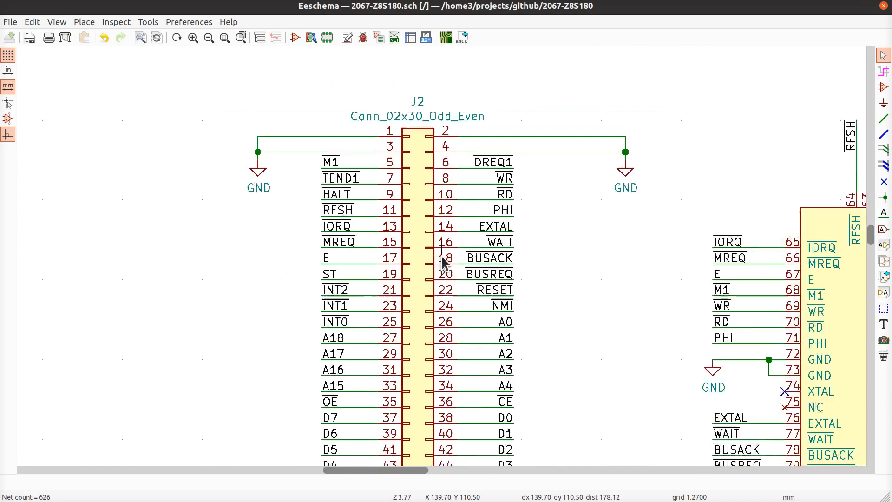
pyautogui.moveTo(454, 322); pyautogui.dragTo(319, 176, button='middle')
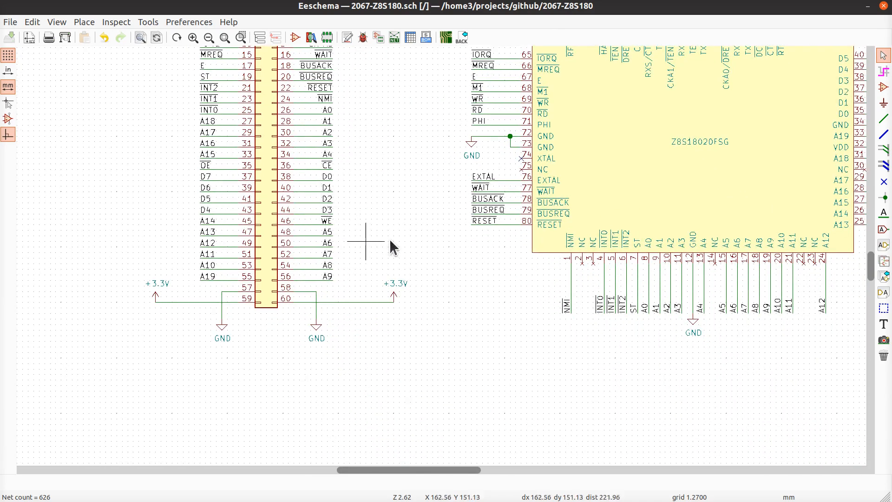
pyautogui.moveTo(360, 213); pyautogui.dragTo(190, 305, button='middle')
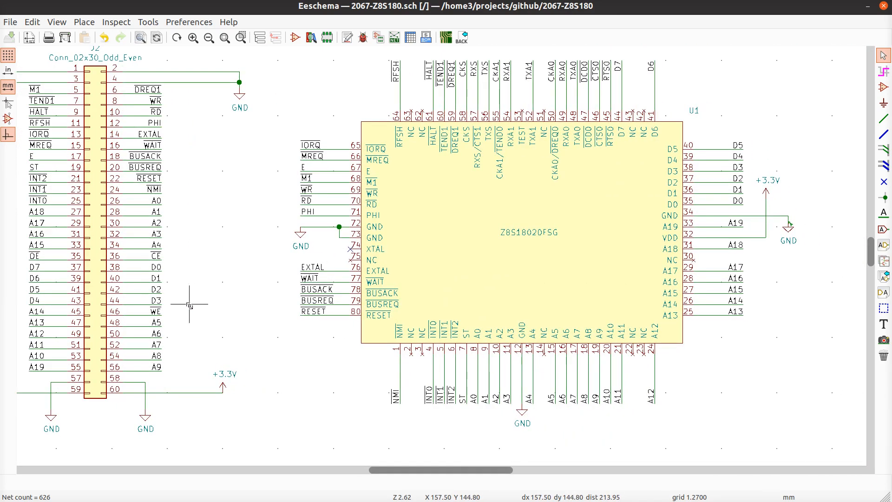
pyautogui.scroll(5, 795, 223)
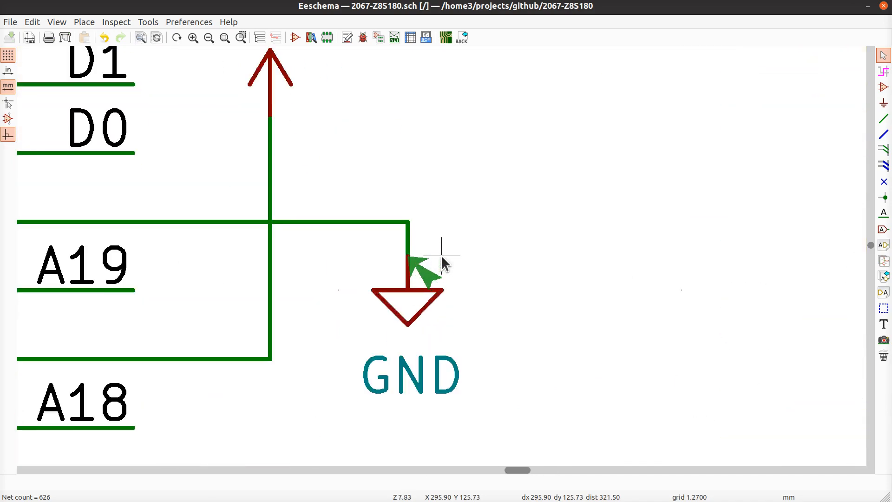
# - Examine the ERC marker at the +3.3V symbol between capacitors C3 and C4
pyautogui.scroll(-3, 441, 263)
pyautogui.scroll(-5, 437, 289)
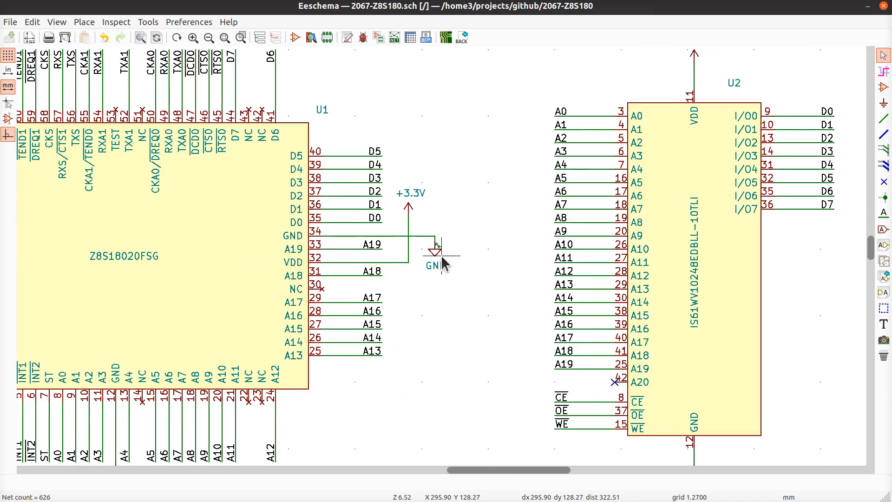
pyautogui.moveTo(219, 283); pyautogui.dragTo(532, 201, button='middle')
pyautogui.scroll(-3, 368, 275)
pyautogui.moveTo(574, 242); pyautogui.dragTo(450, 372, button='middle')
pyautogui.scroll(3, 432, 233)
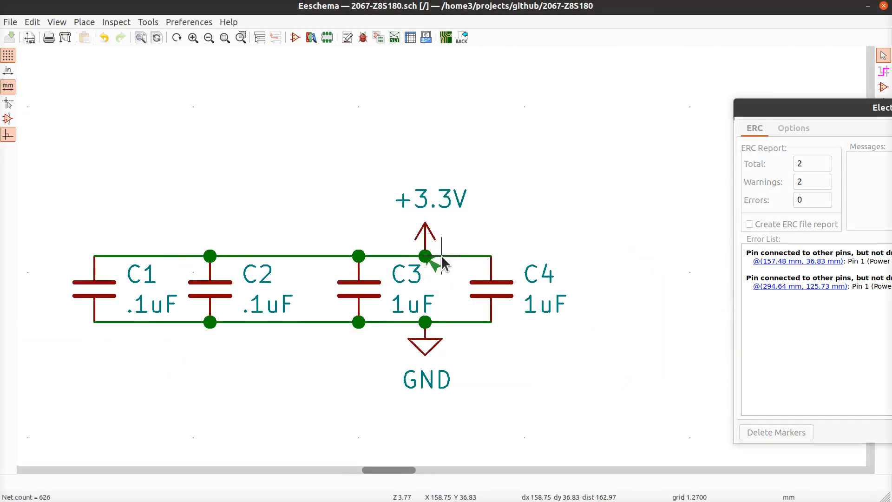
pyautogui.scroll(8, 441, 258)
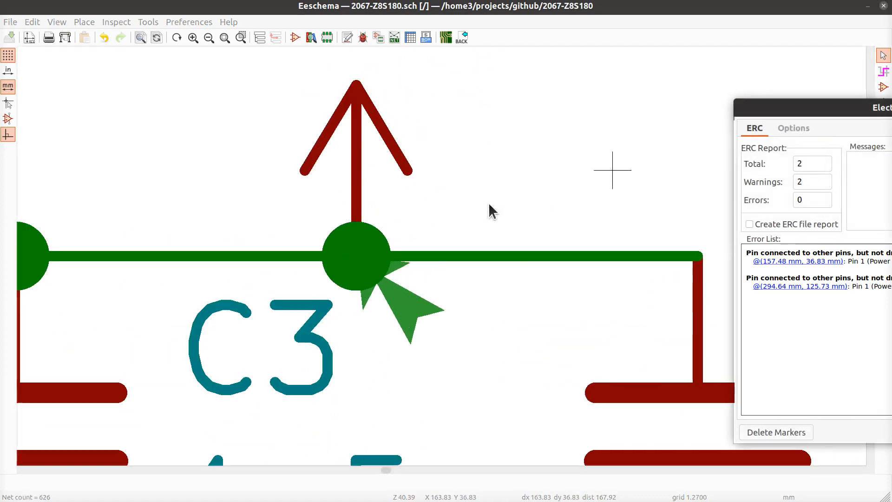
pyautogui.moveTo(458, 235); pyautogui.dragTo(428, 313, button='middle')
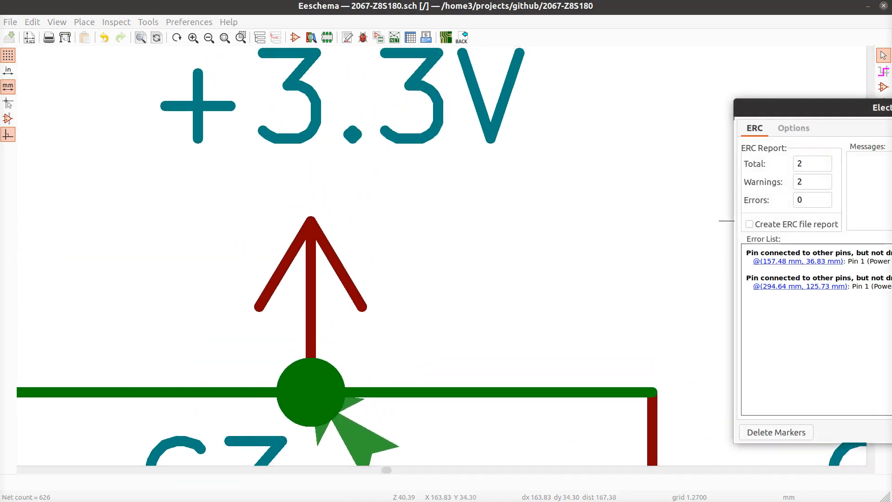
pyautogui.press('Escape')
# - Start a new power symbol at the upper wire of C1 and choose PWR_FLAG from the power library
pyautogui.scroll(-6, 442, 261)
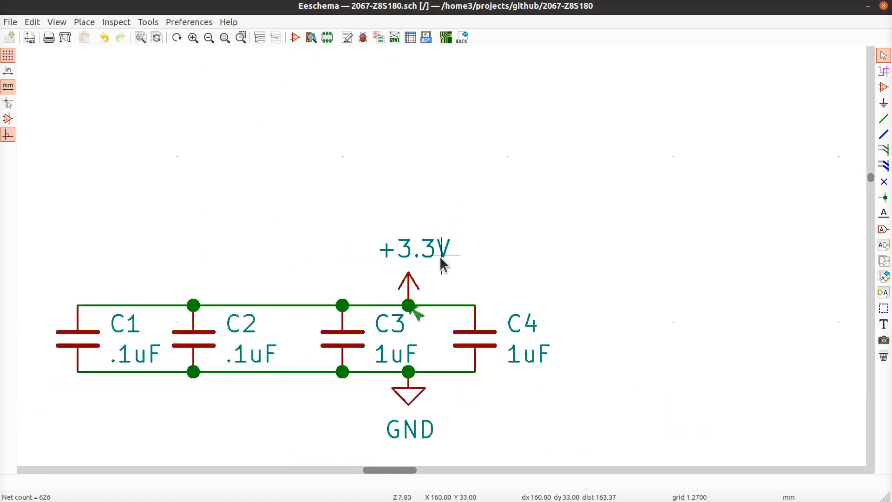
pyautogui.scroll(-3, 334, 333)
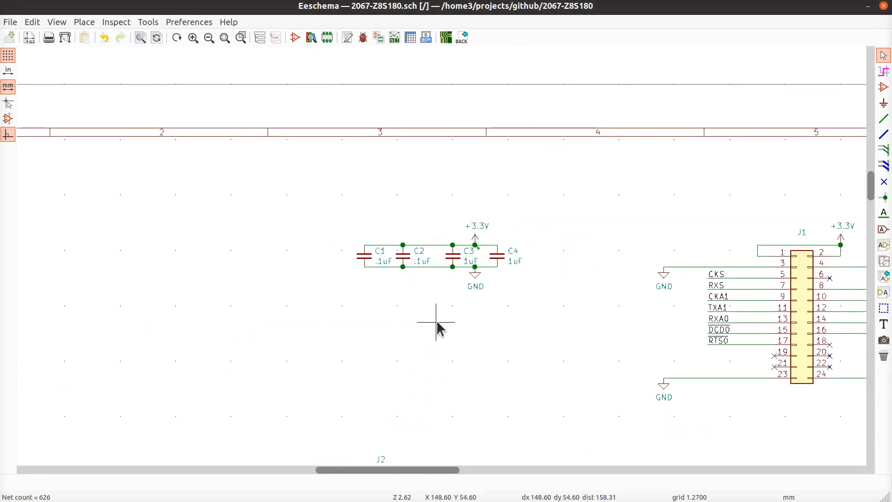
pyautogui.moveTo(438, 324); pyautogui.dragTo(370, 281, button='middle')
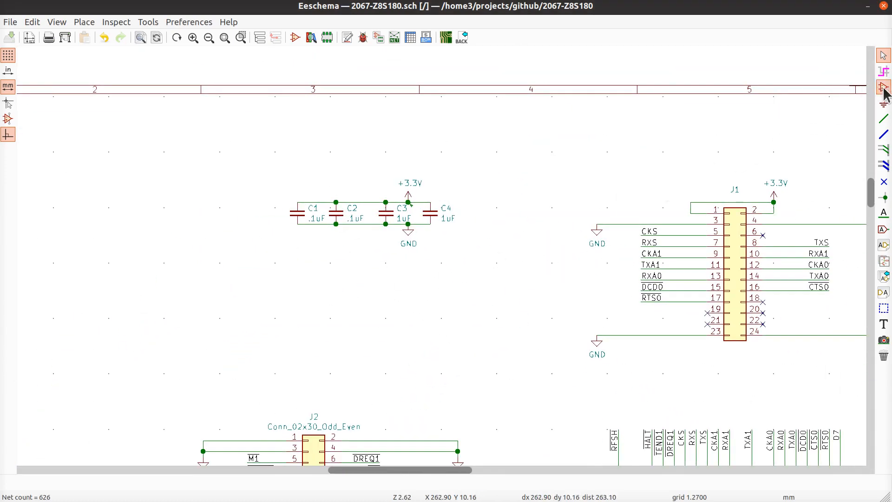
pyautogui.click(885, 105)
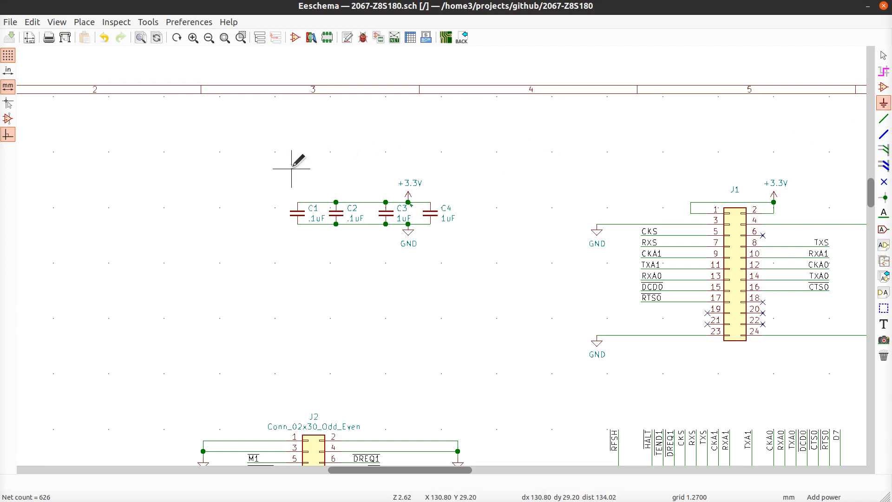
pyautogui.click(308, 200)
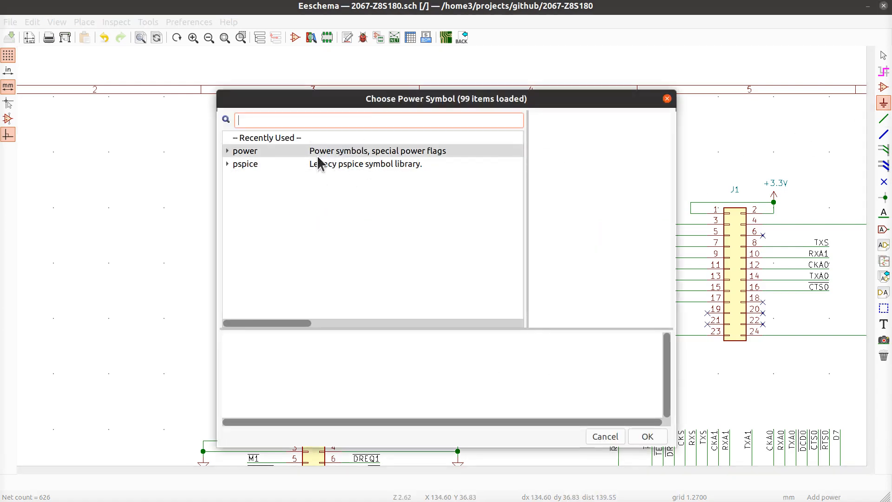
pyautogui.click(255, 152)
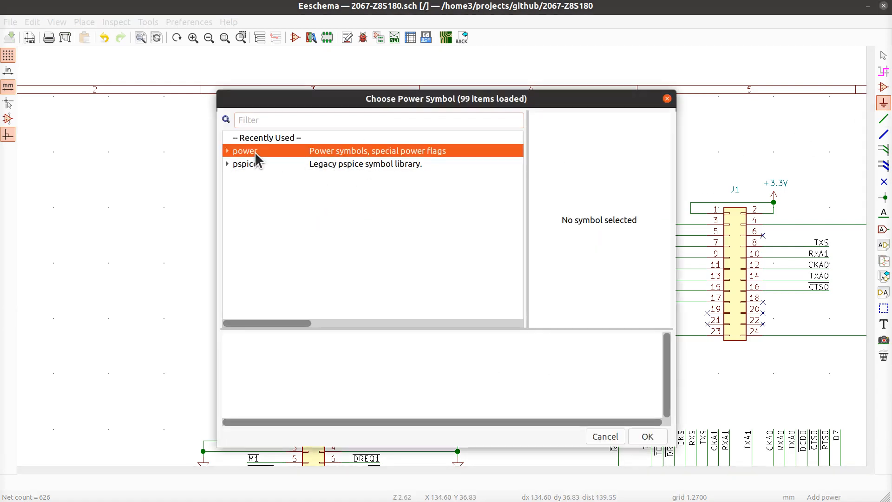
pyautogui.click(228, 151)
pyautogui.scroll(-5, 371, 183)
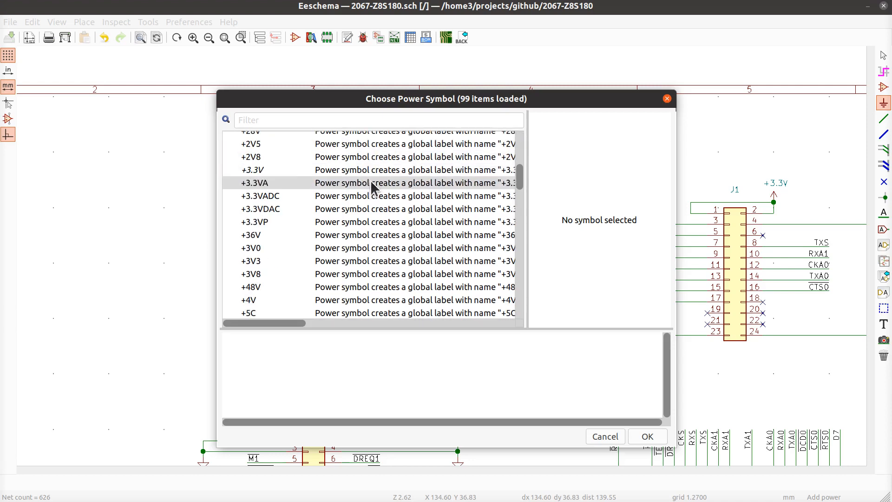
pyautogui.scroll(-15, 372, 188)
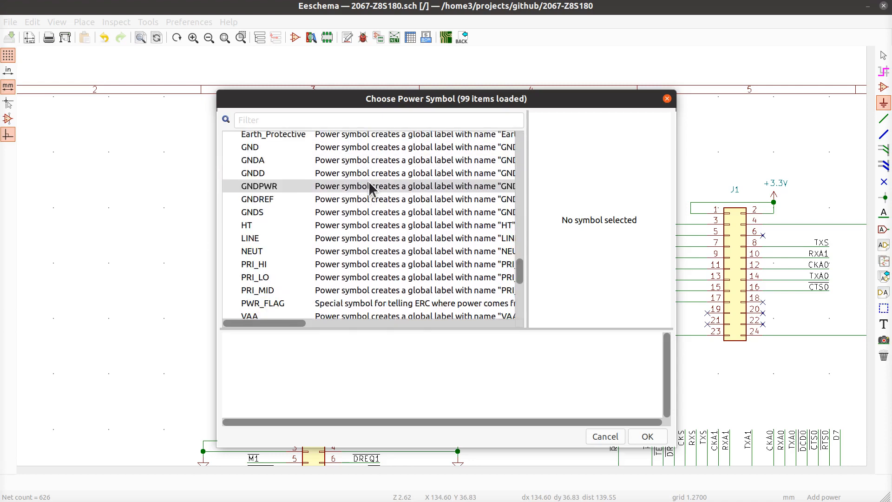
pyautogui.scroll(1, 369, 186)
pyautogui.scroll(1, 369, 186)
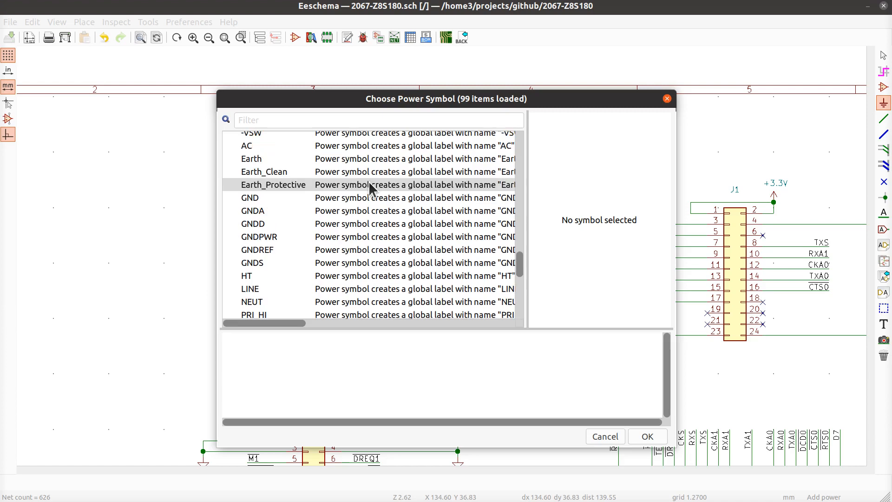
pyautogui.scroll(1, 370, 183)
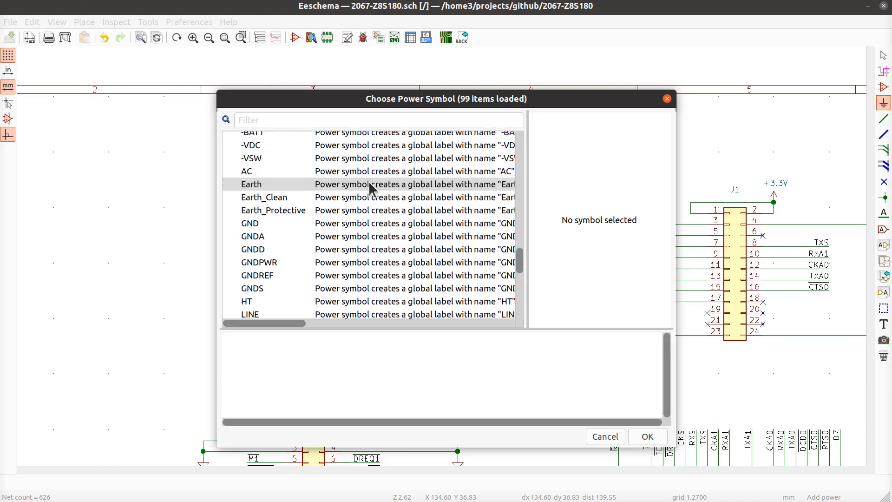
pyautogui.scroll(-3, 369, 182)
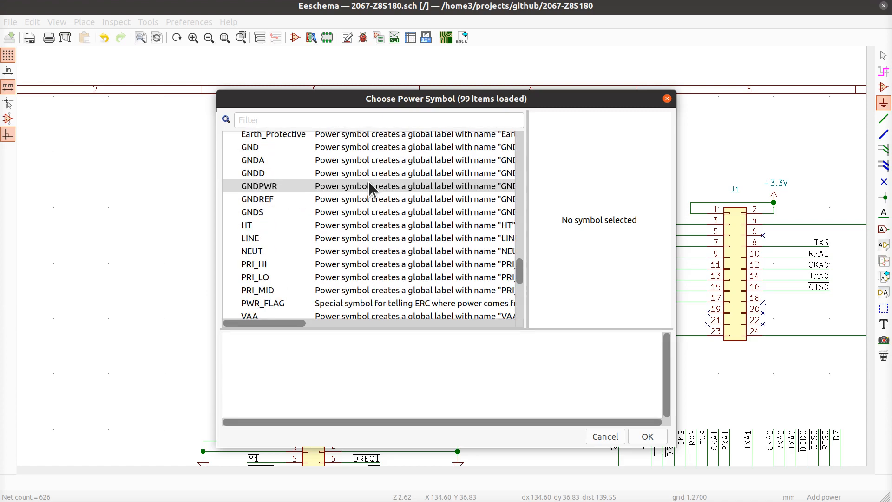
pyautogui.scroll(-5, 369, 180)
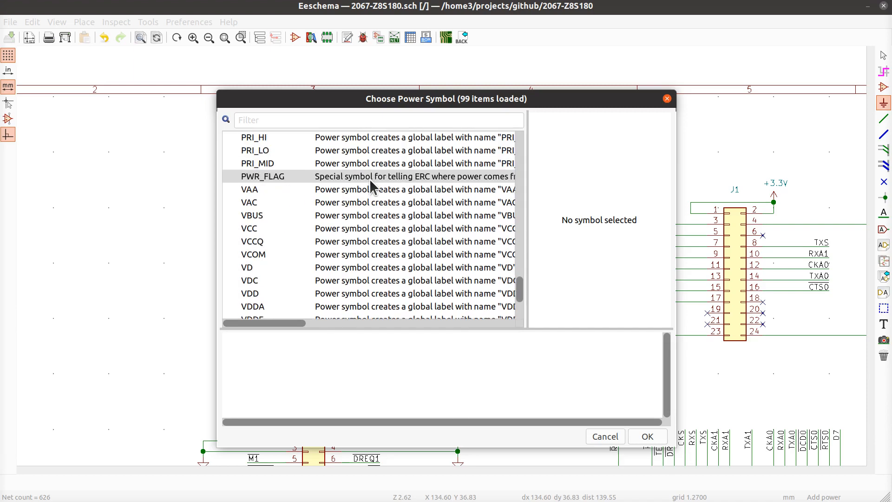
pyautogui.scroll(-4, 369, 179)
pyautogui.scroll(-1, 370, 185)
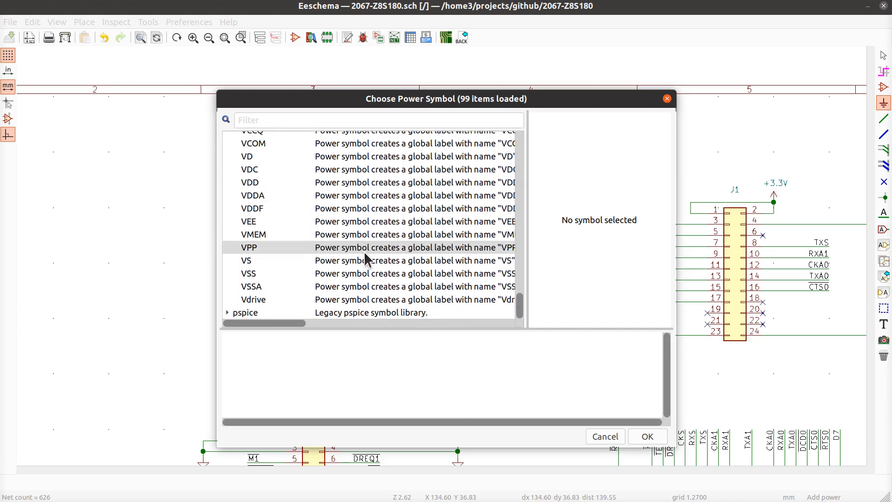
pyautogui.scroll(5, 364, 251)
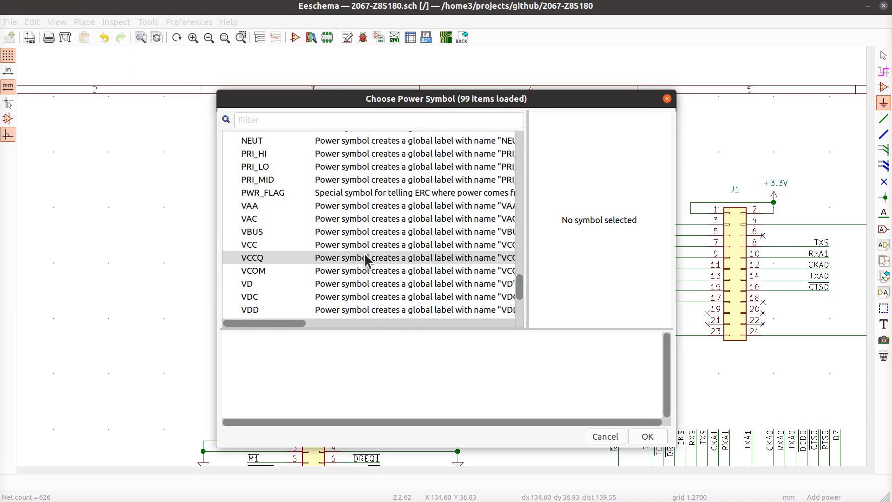
pyautogui.click(295, 193)
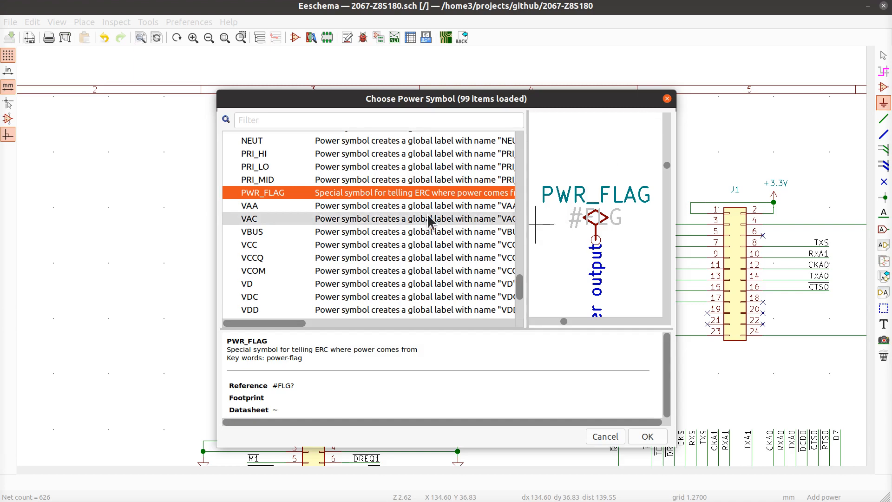
pyautogui.doubleClick(263, 193)
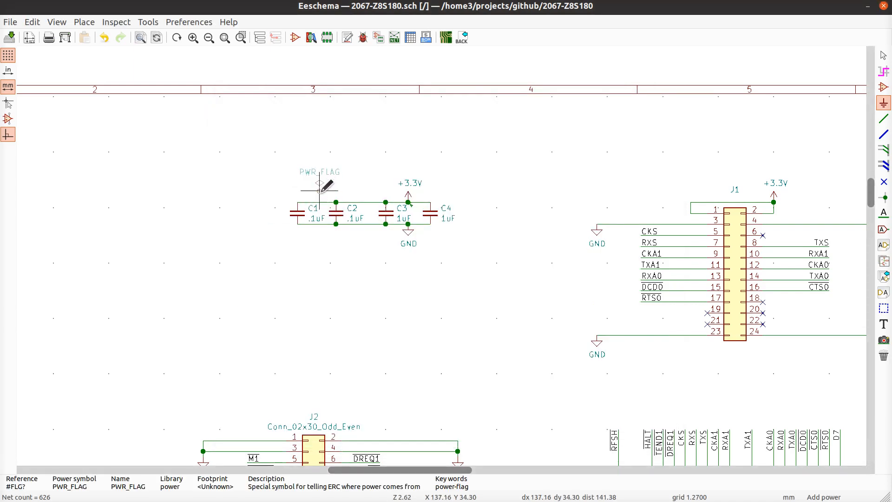
# - Place the PWR_FLAG symbol on the +3.3V wire above C1 and end symbol placement
pyautogui.scroll(6, 319, 205)
pyautogui.click(385, 313)
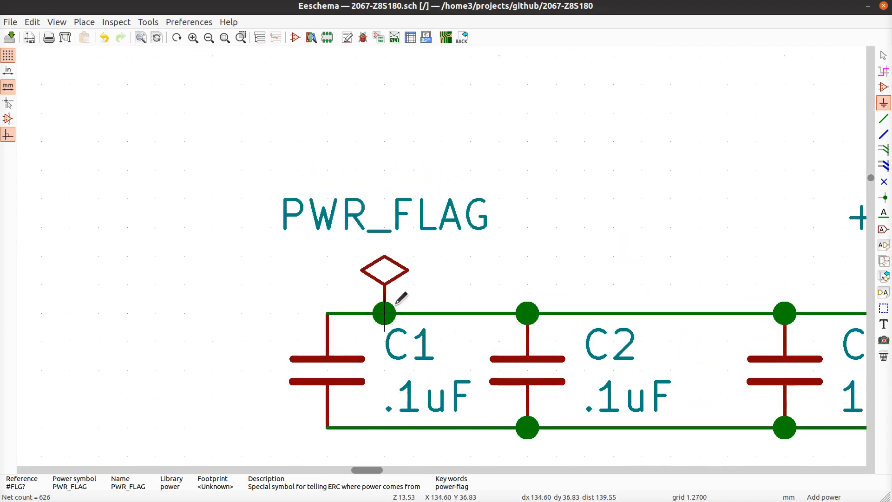
pyautogui.scroll(-3, 511, 311)
pyautogui.moveTo(511, 293); pyautogui.dragTo(419, 216, button='middle')
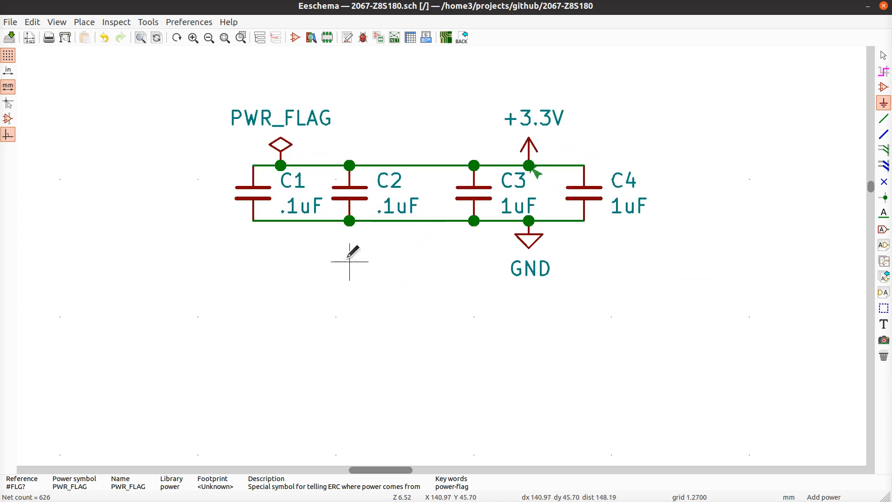
pyautogui.press('Escape')
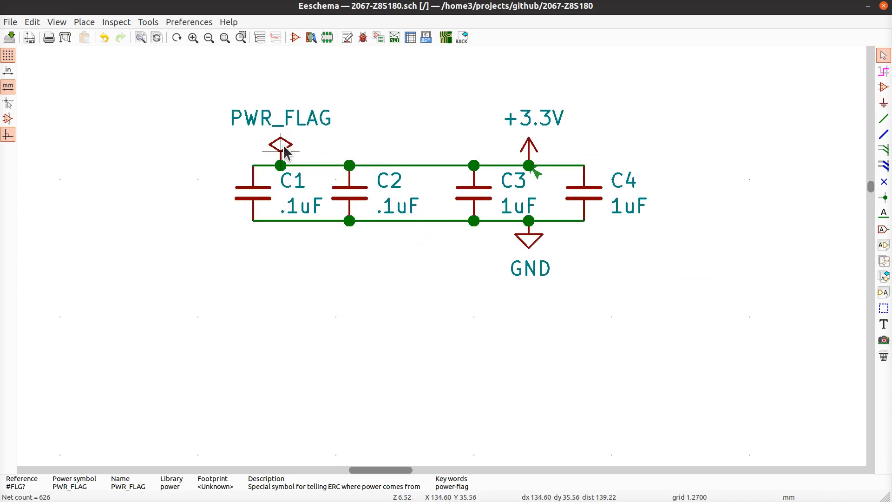
# - Duplicate the PWR_FLAG symbol, flip it to point downward, and place it on the GND wire below C1
pyautogui.hotkey('ctrl', 'd')
pyautogui.press('x')
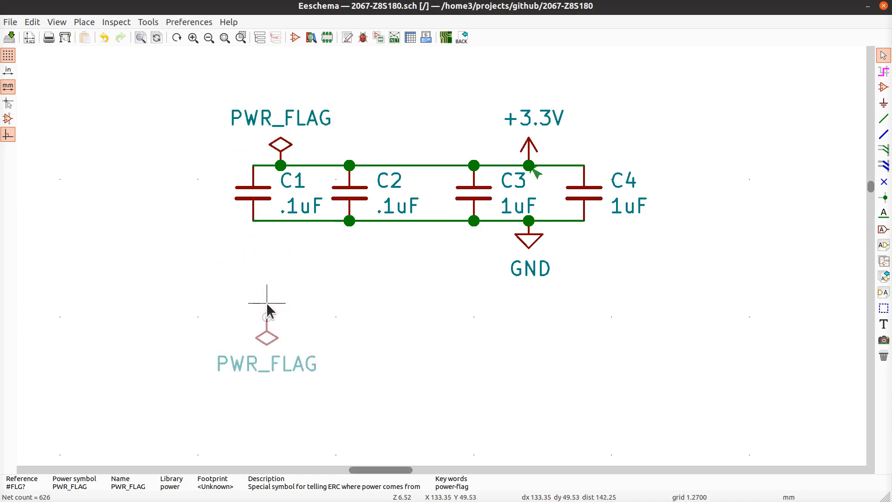
pyautogui.click(283, 223)
# - Save the schematic, then rerun the Electrical Rules Checker and close it
pyautogui.hotkey('ctrl', 's')
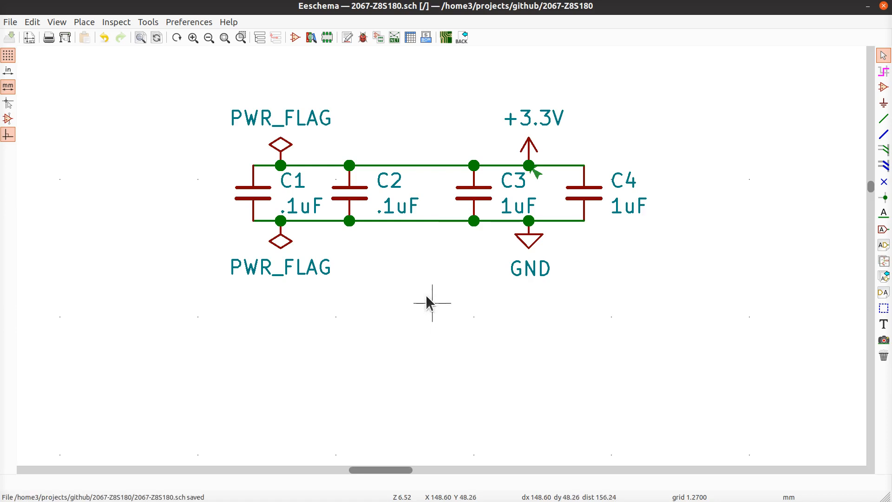
pyautogui.click(363, 37)
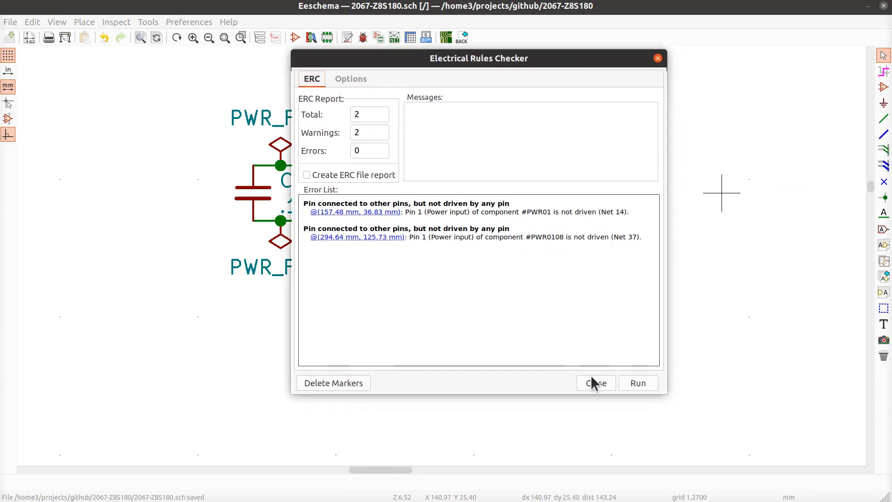
pyautogui.click(638, 381)
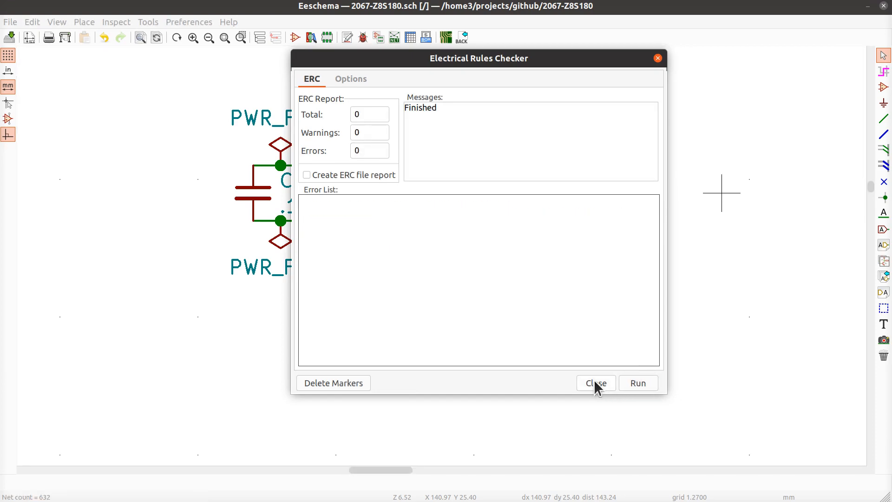
pyautogui.click(595, 384)
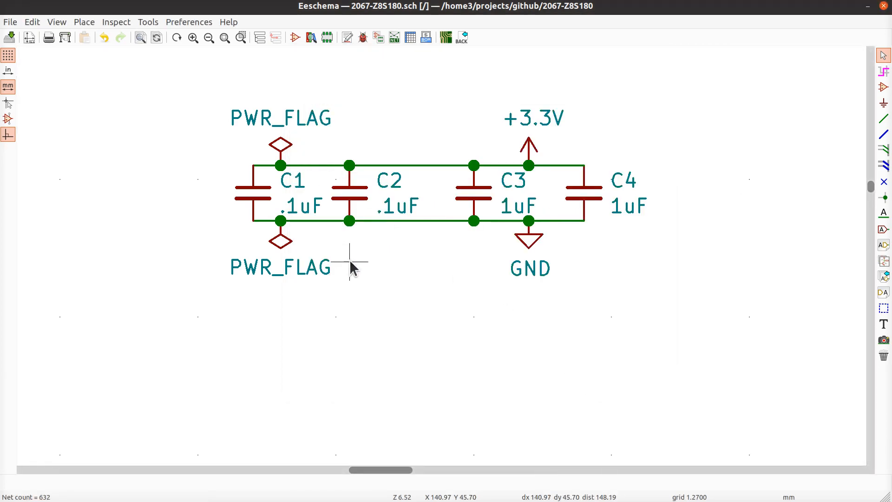
# - Save the schematic again after the rules check
pyautogui.scroll(-4, 448, 258)
pyautogui.moveTo(611, 329); pyautogui.dragTo(309, 84, button='middle')
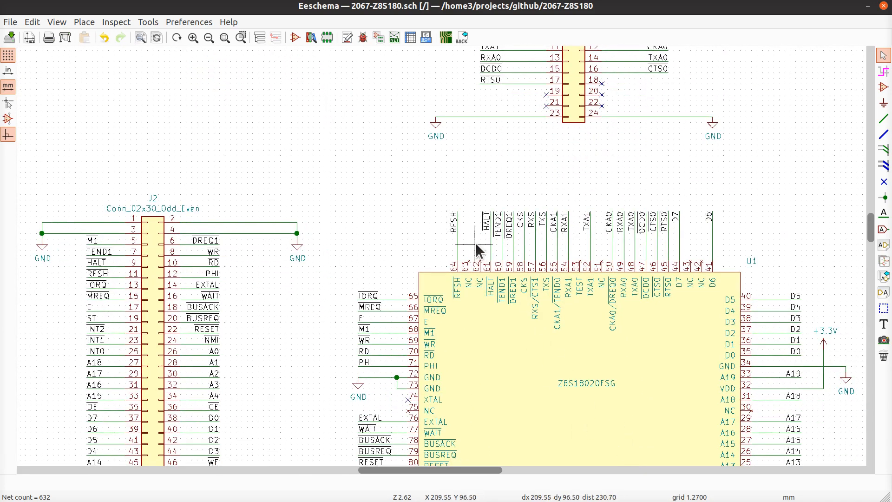
pyautogui.hotkey('ctrl', 's')
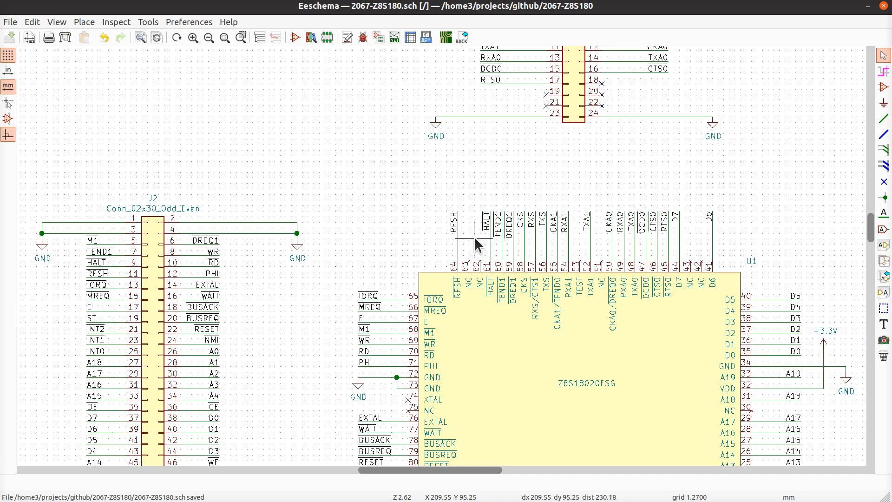
# - Review the pin labels on connector J2 against the signals wired to U1
pyautogui.scroll(1, 188, 249)
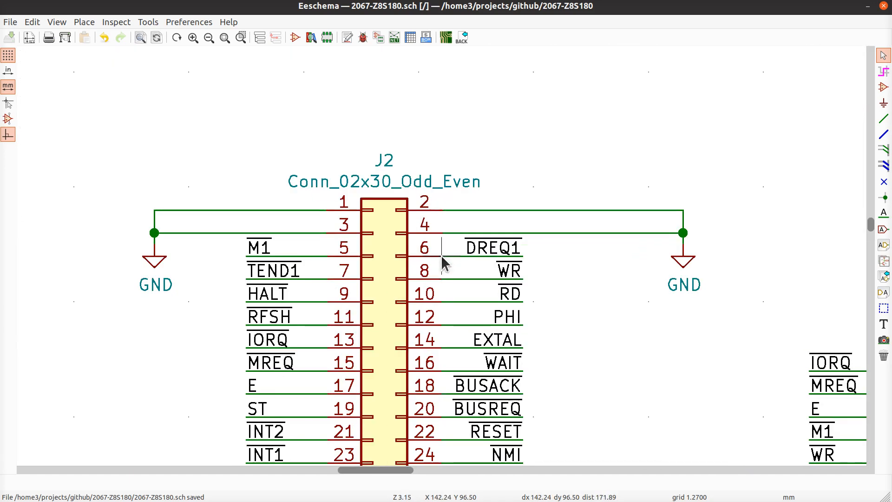
pyautogui.scroll(3, 564, 242)
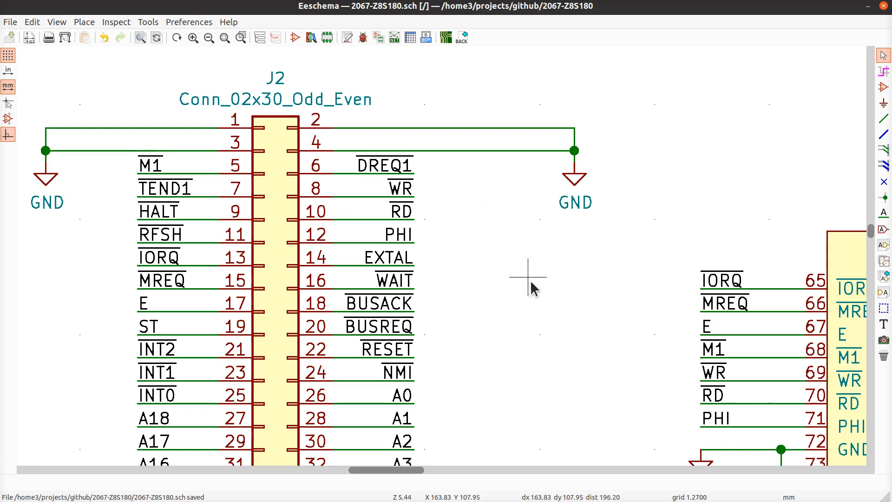
pyautogui.scroll(-1, 529, 279)
pyautogui.scroll(-1, 442, 256)
pyautogui.moveTo(602, 301); pyautogui.dragTo(469, 213, button='middle')
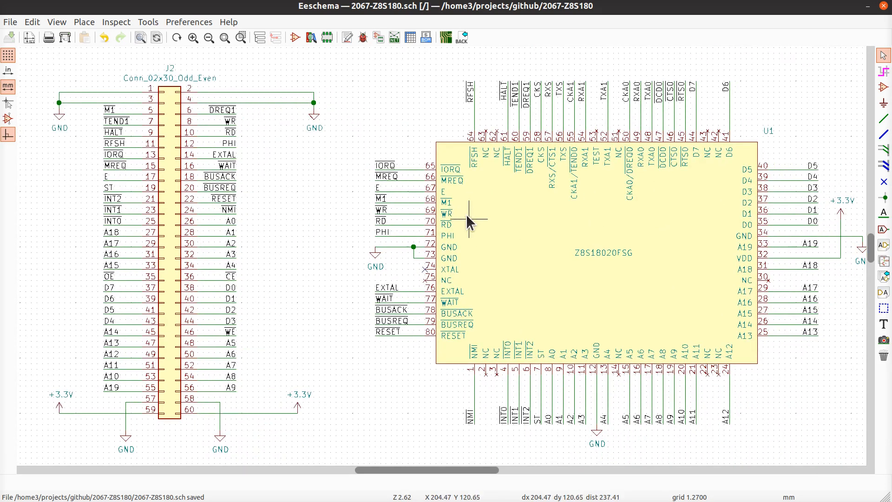
pyautogui.moveTo(641, 279); pyautogui.dragTo(442, 273, button='middle')
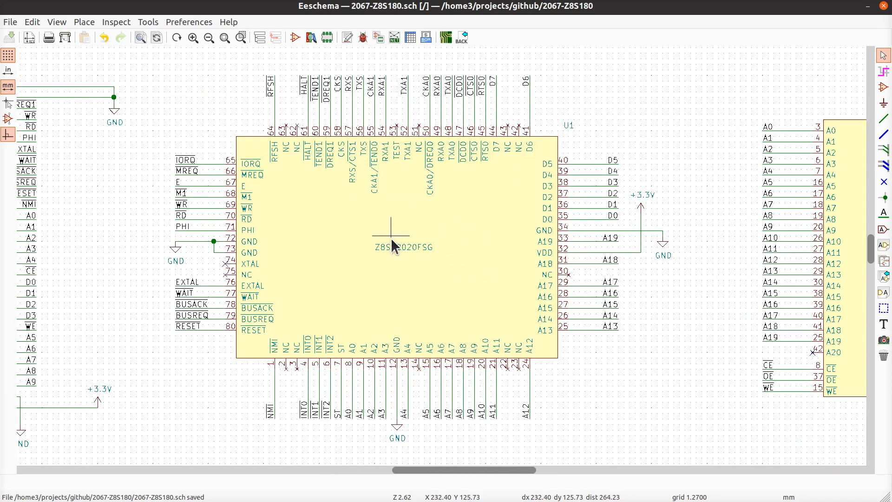
pyautogui.moveTo(289, 235); pyautogui.dragTo(513, 269, button='middle')
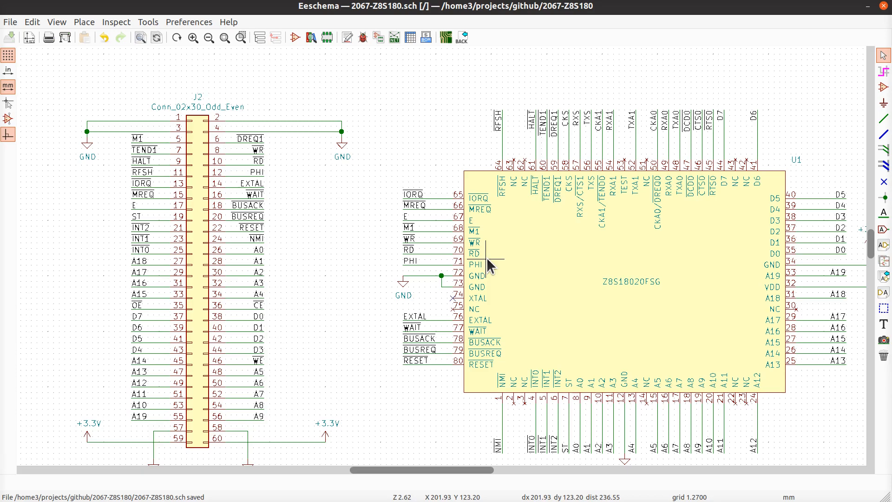
# - Switch to the PCB editor and update the board from the schematic to apply the M1 and DREQ1 swap on J2
pyautogui.moveTo(649, 311); pyautogui.dragTo(399, 241, button='middle')
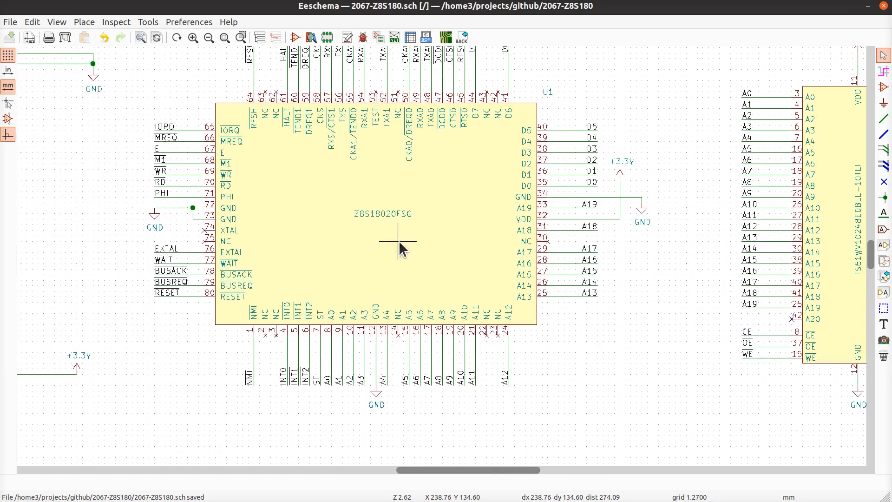
pyautogui.press('super')
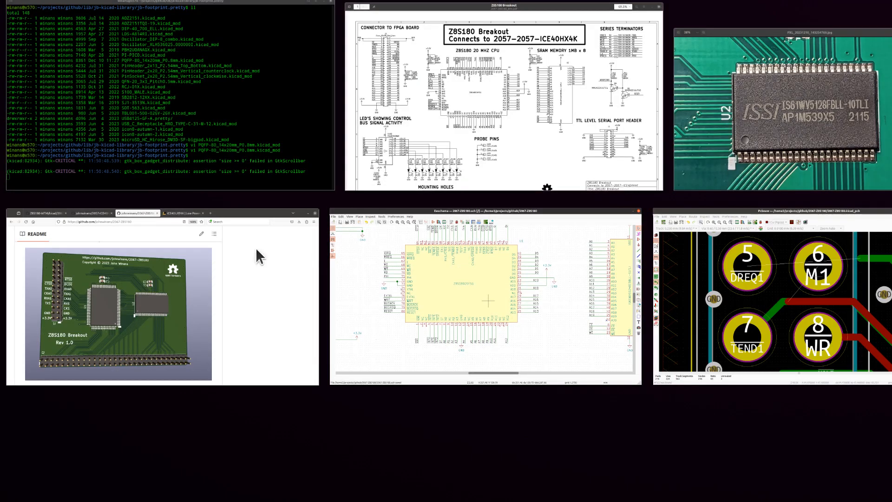
pyautogui.click(797, 319)
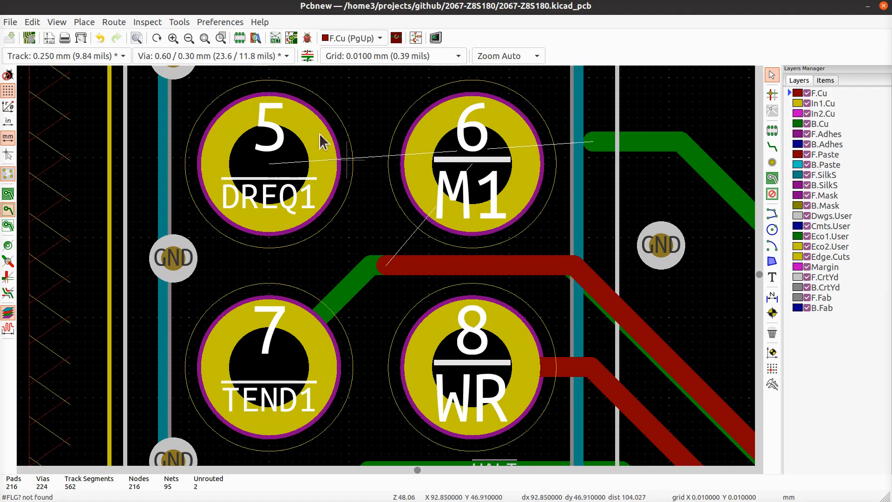
pyautogui.click(292, 39)
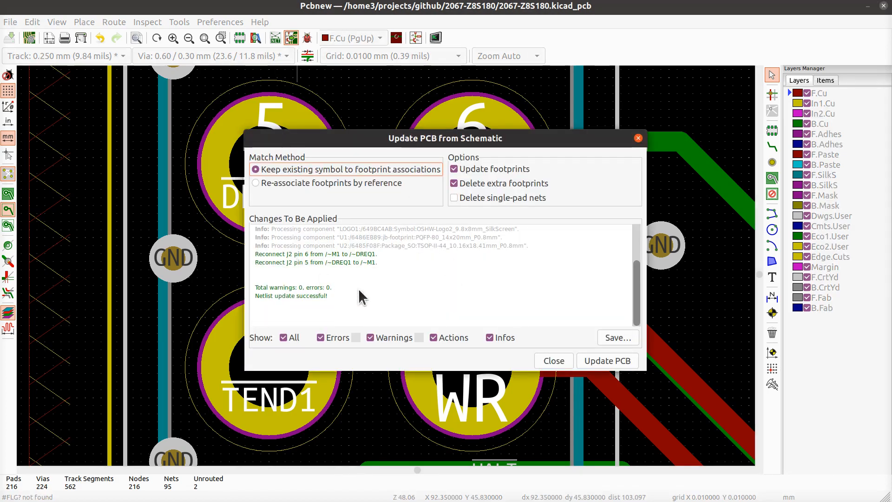
pyautogui.click(607, 361)
pyautogui.click(556, 361)
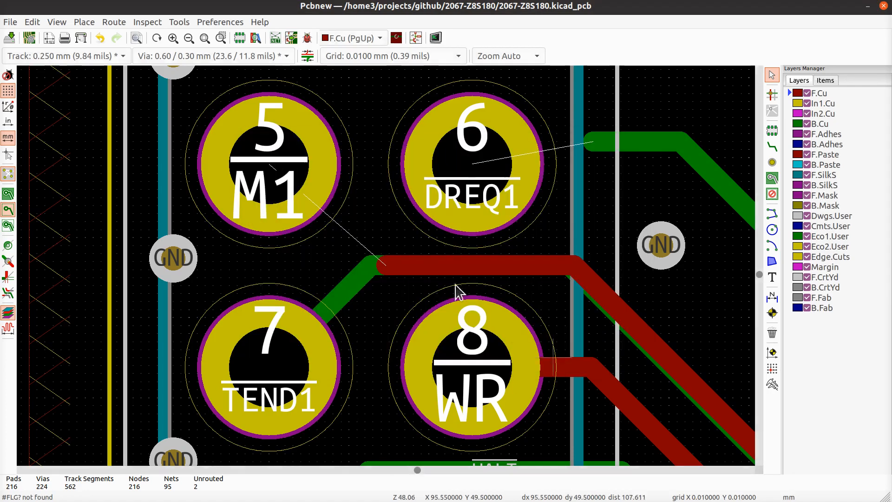
pyautogui.click(386, 265)
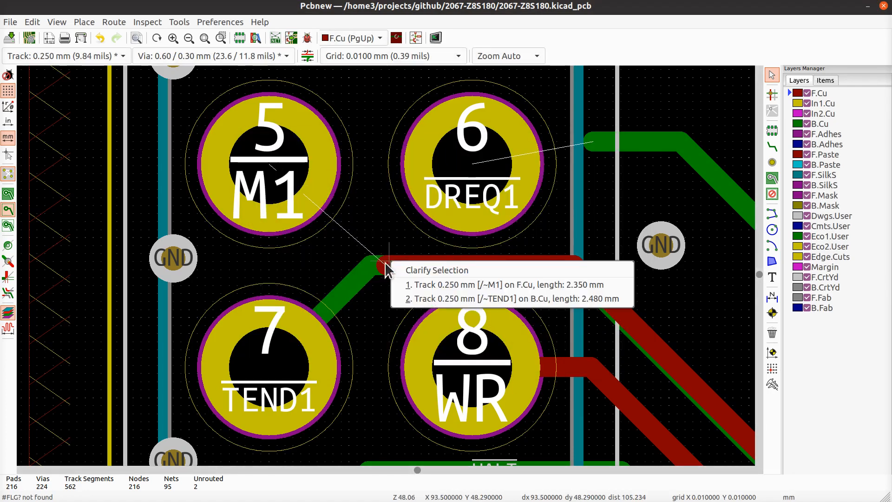
pyautogui.click(434, 284)
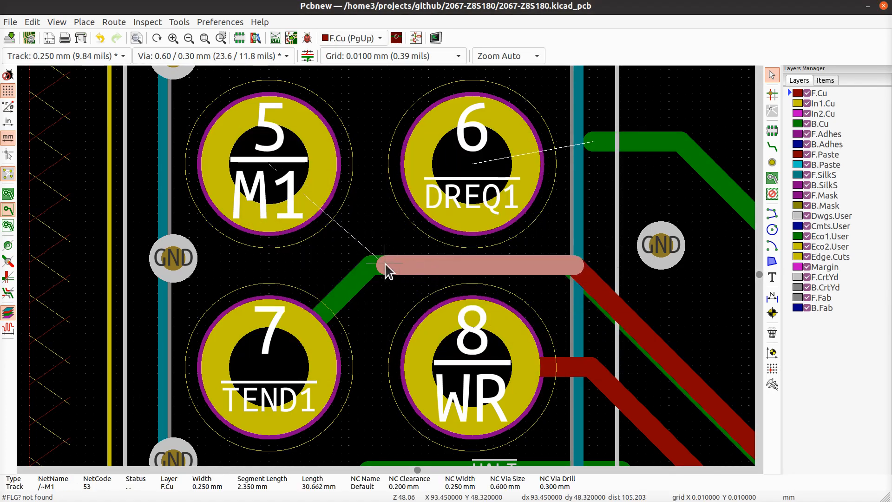
pyautogui.press('d')
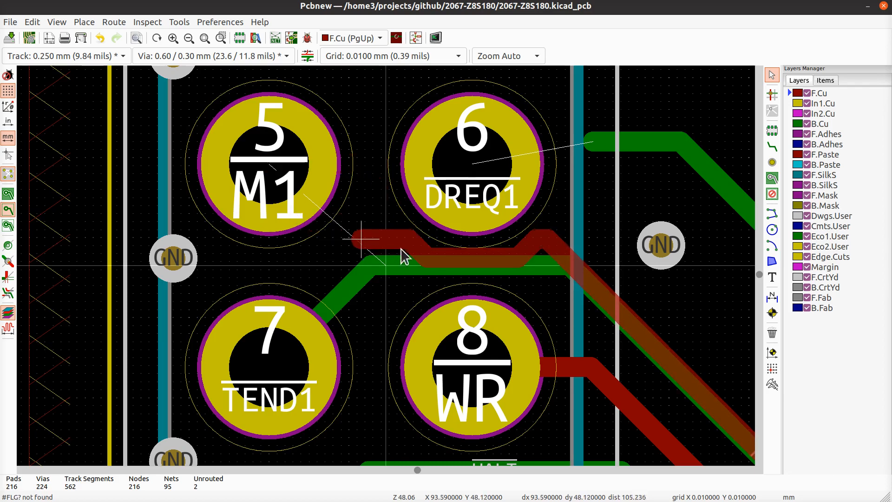
pyautogui.click(436, 270)
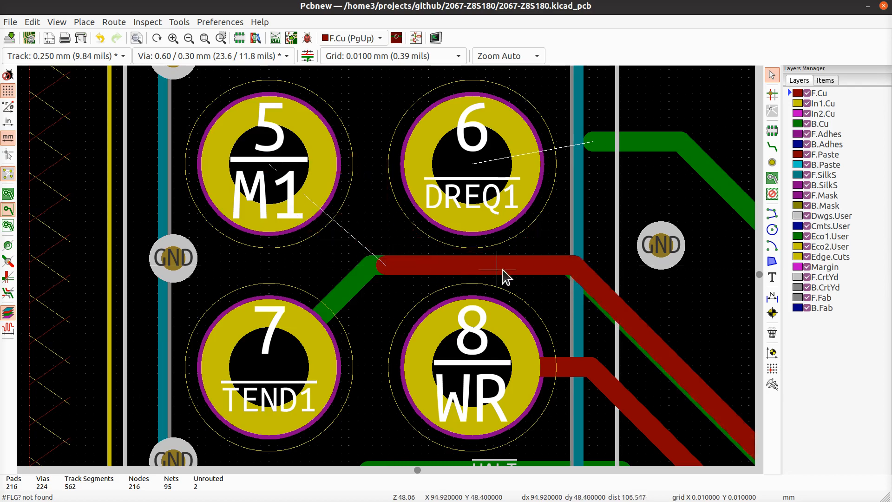
pyautogui.click(383, 265)
pyautogui.press('Escape')
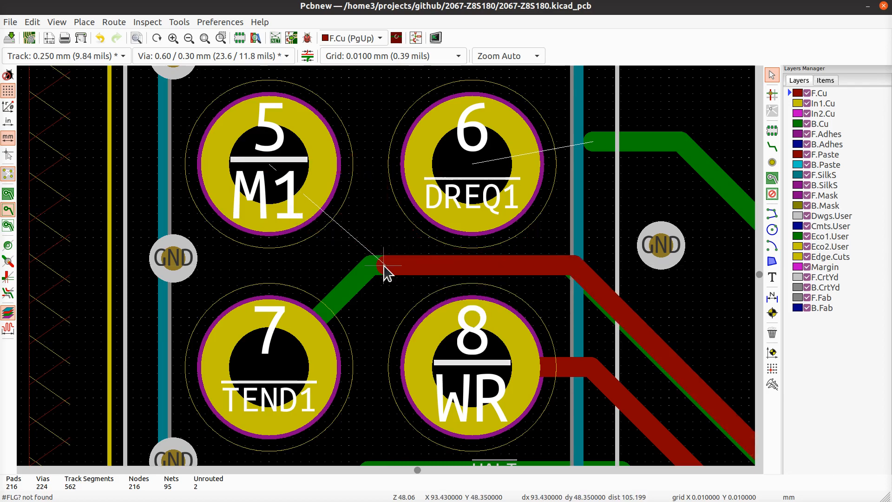
# - Route the M1 track on F.Cu from its loose end to J2 pad 5
pyautogui.press('x')
pyautogui.click(385, 266)
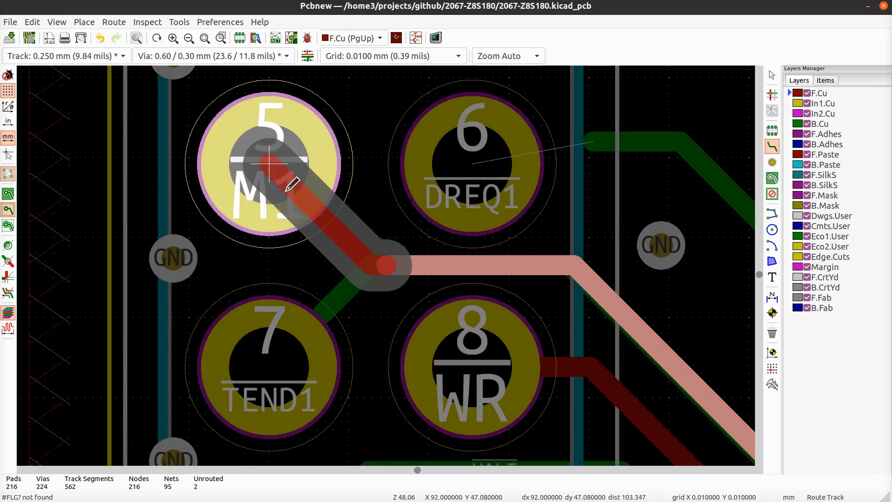
pyautogui.click(288, 188)
pyautogui.press('Escape')
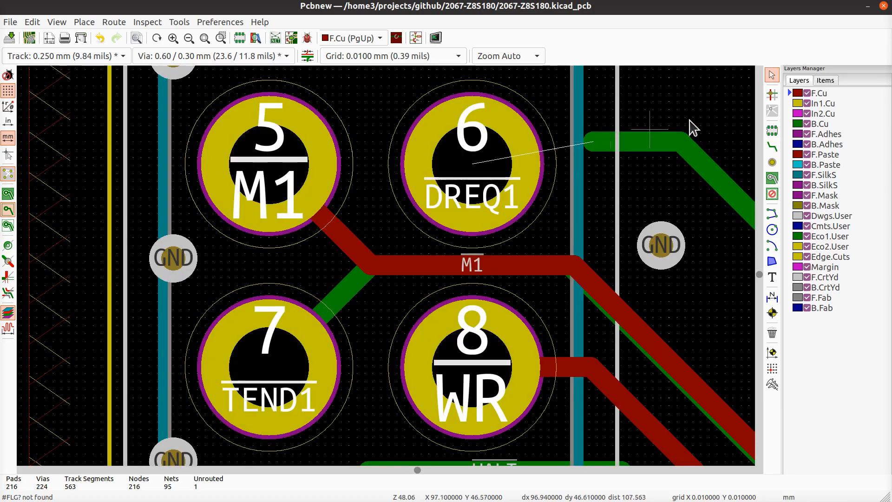
# - Make B.Cu the active layer and route the DREQ1 track from its loose end to J2 pad 6
pyautogui.click(820, 124)
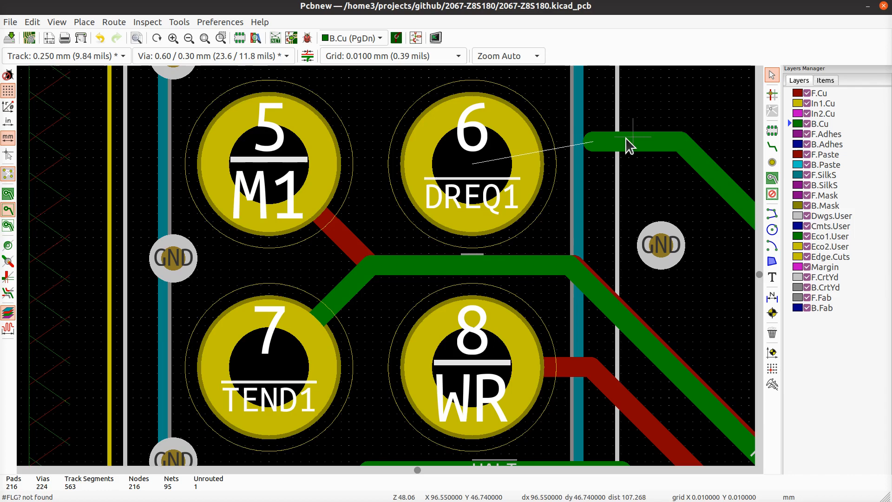
pyautogui.click(594, 148)
pyautogui.press('Escape')
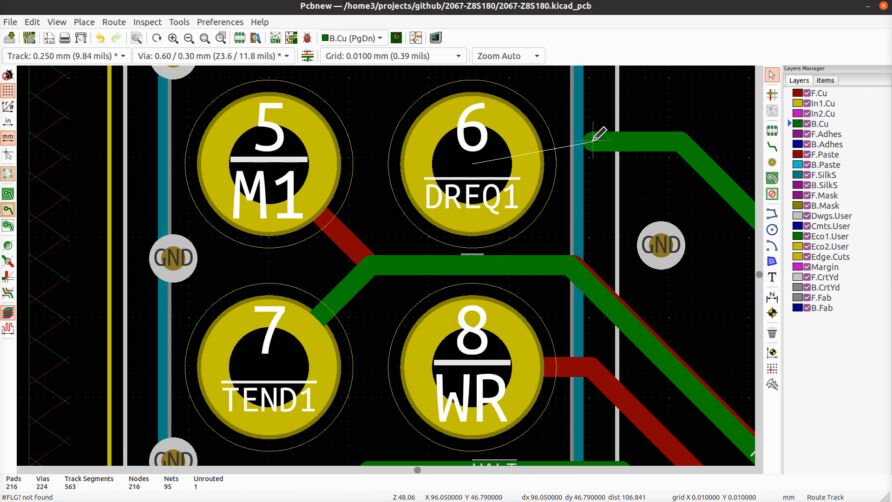
pyautogui.press('x')
pyautogui.click(597, 136)
pyautogui.click(472, 163)
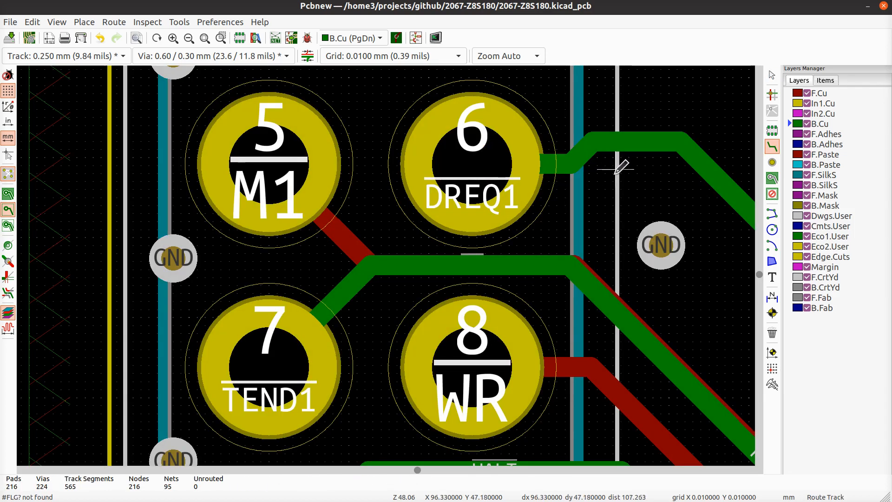
pyautogui.press('Escape')
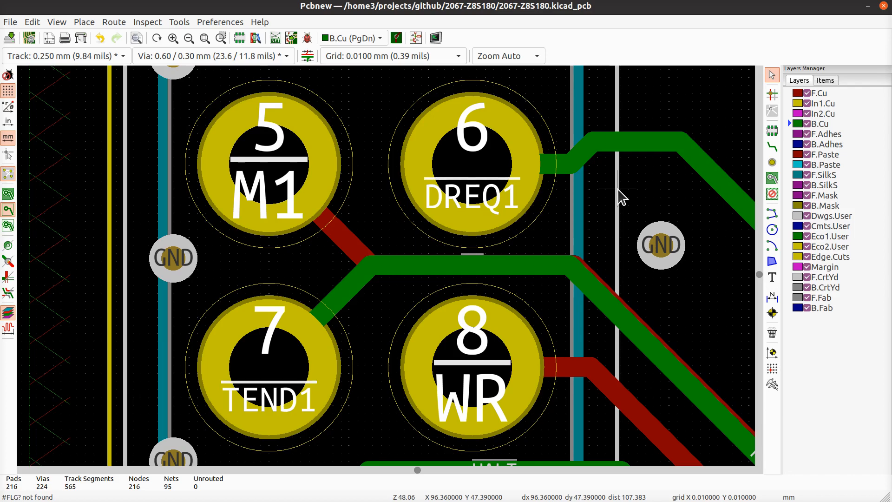
# - Shift the horizontal DREQ1 segment into line with J2 pad 6 to remove the jog, and save the board
pyautogui.click(640, 141)
pyautogui.press('d')
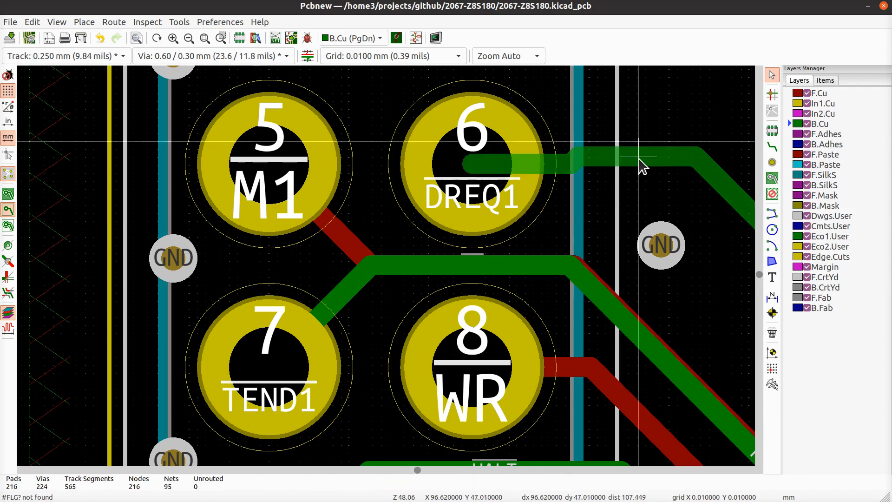
pyautogui.click(623, 168)
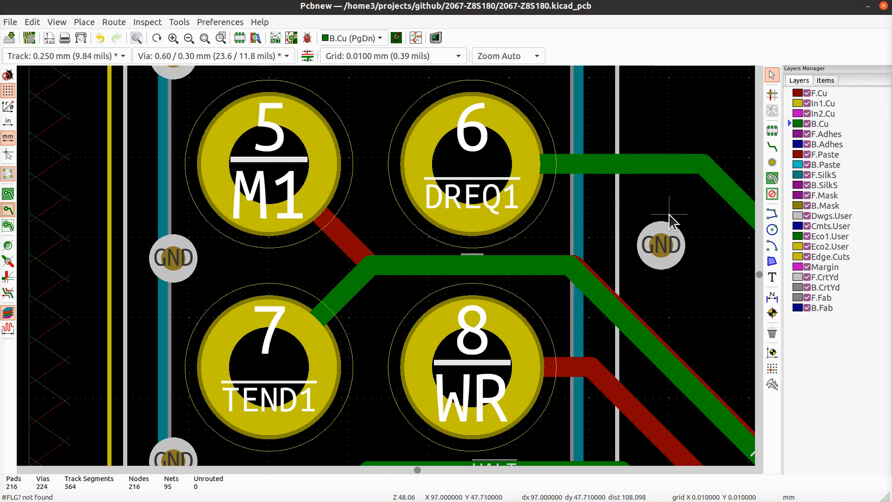
pyautogui.hotkey('ctrl', 's')
# - Examine the rerouted tracks around J2 pads 5 to 8 and the small bar above the TEND1 track, bringing F.Cu to the front
pyautogui.scroll(-5, 389, 273)
pyautogui.moveTo(472, 325); pyautogui.dragTo(353, 241, button='middle')
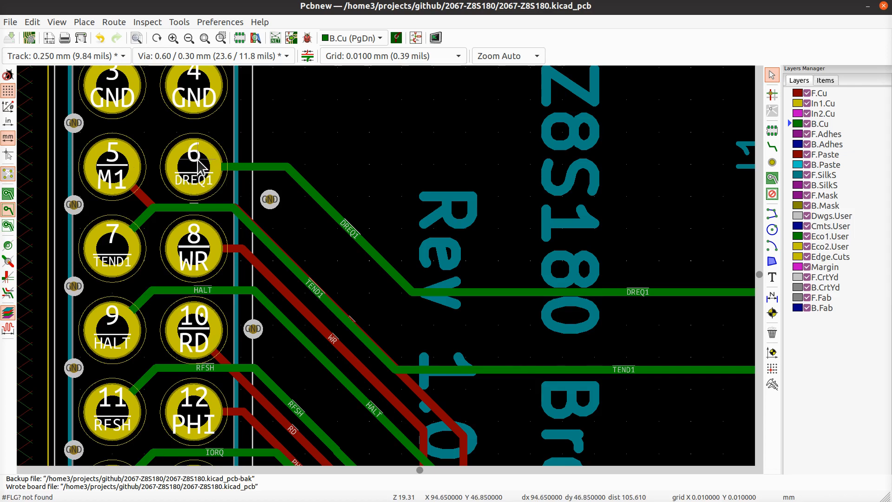
pyautogui.scroll(5, 202, 216)
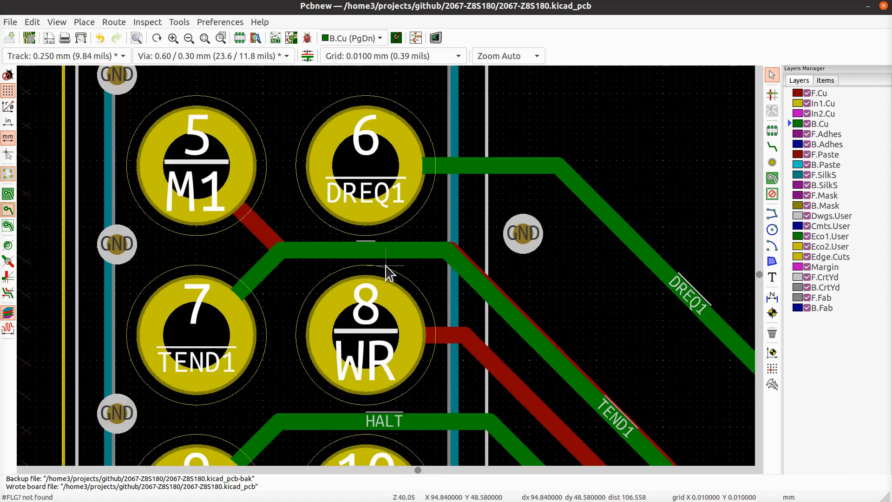
pyautogui.scroll(1, 386, 270)
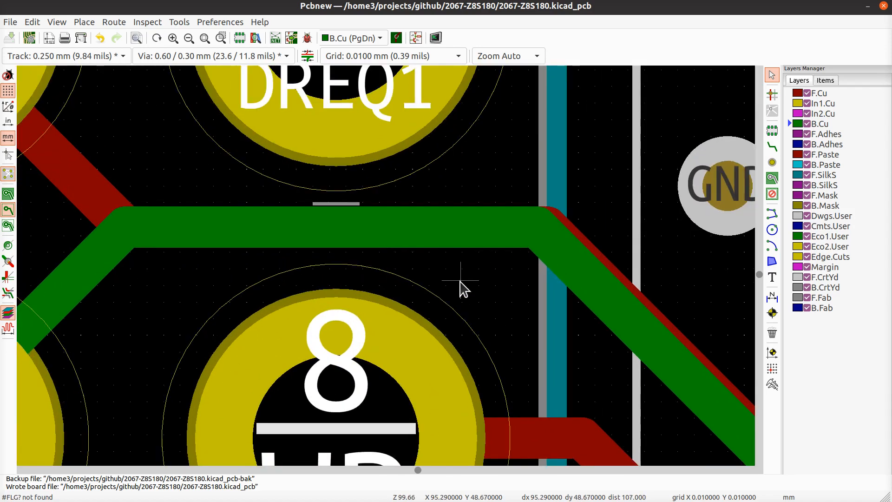
pyautogui.scroll(-5, 386, 268)
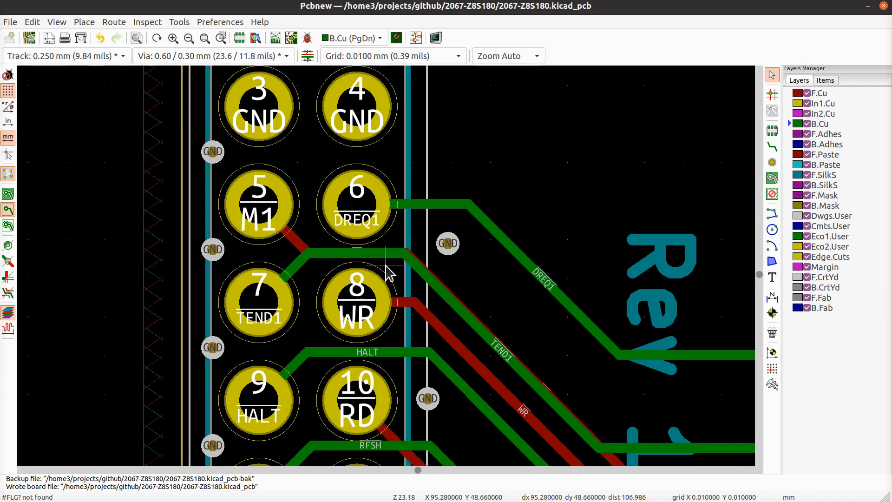
pyautogui.scroll(8, 386, 270)
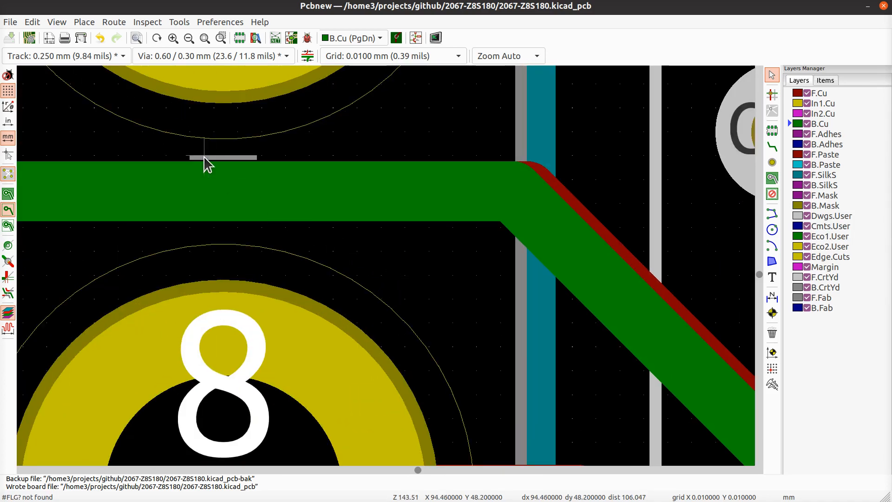
pyautogui.moveTo(236, 161); pyautogui.dragTo(561, 165, button='middle')
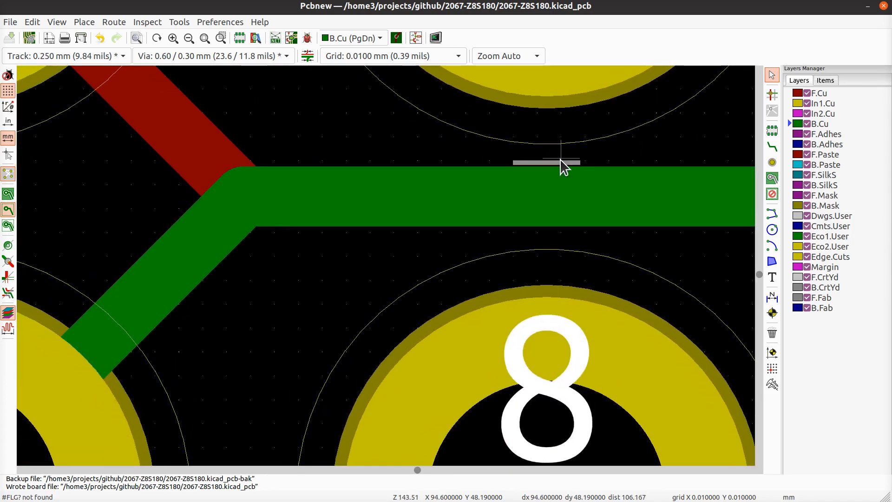
pyautogui.click(554, 162)
pyautogui.scroll(-6, 553, 162)
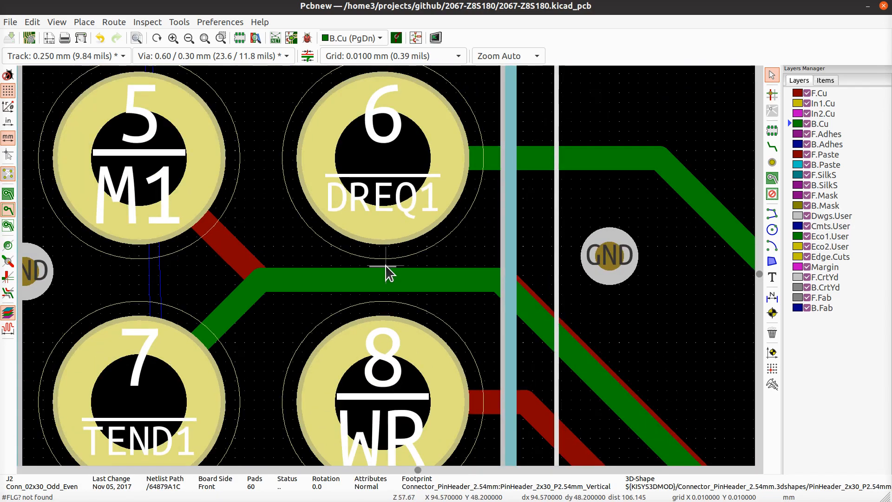
pyautogui.click(560, 157)
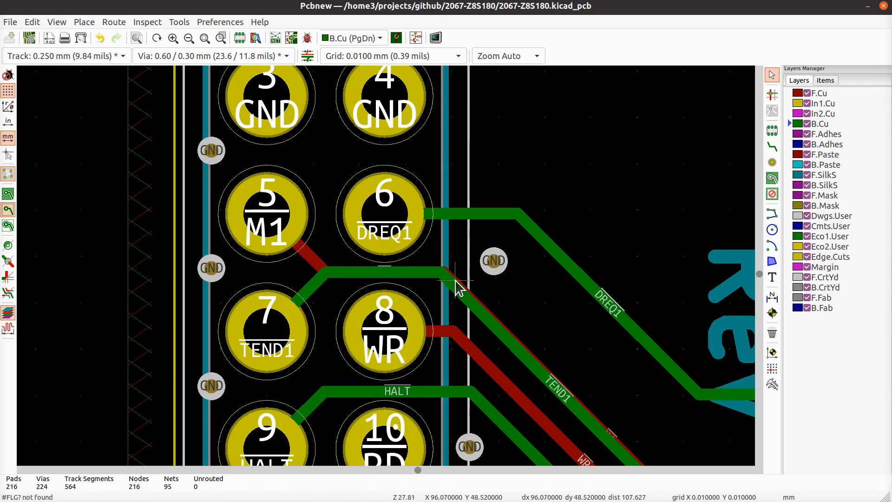
pyautogui.scroll(-3, 456, 285)
pyautogui.scroll(4, 388, 274)
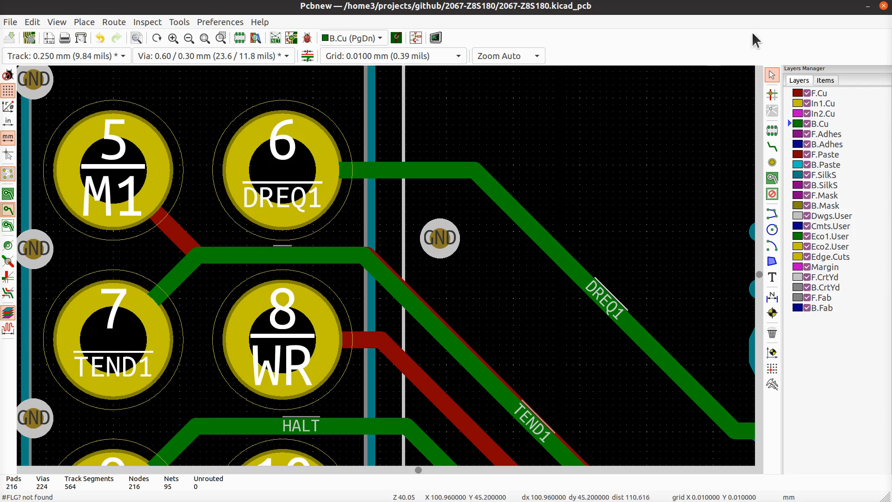
pyautogui.click(818, 93)
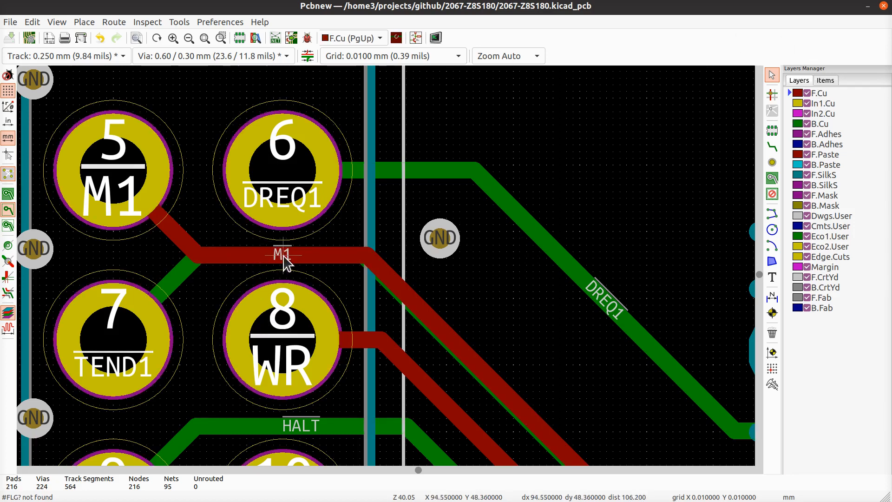
pyautogui.scroll(2, 279, 252)
pyautogui.scroll(-5, 378, 255)
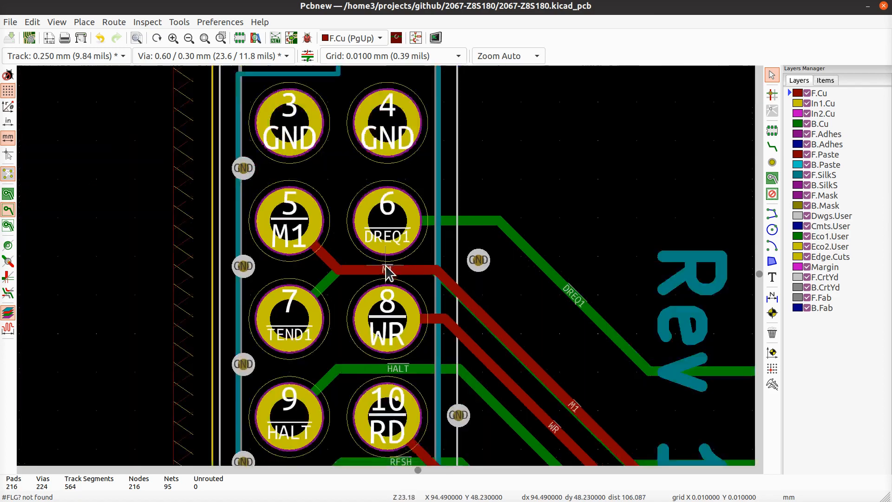
# - Refill all copper zones and save the board
pyautogui.press('b')
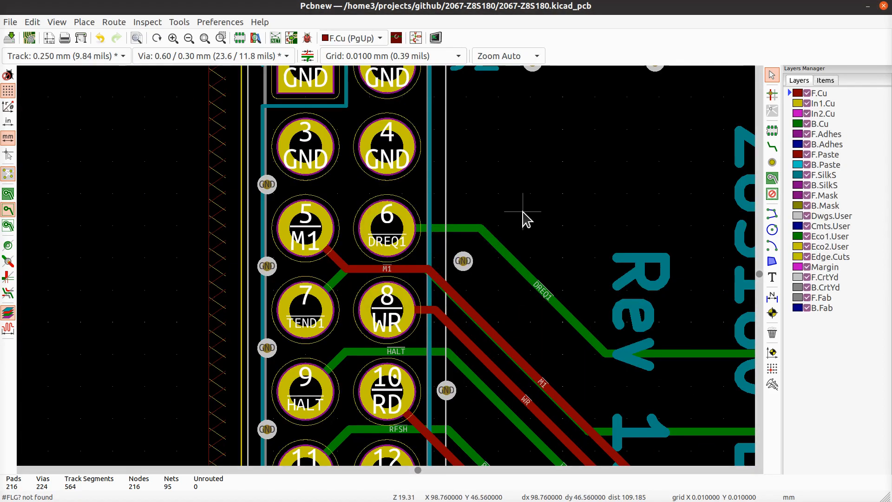
pyautogui.hotkey('ctrl', 's')
# - Change the silkscreen revision text beside the Z8S180 Breakout title to Rev 1.1
pyautogui.scroll(-2, 521, 216)
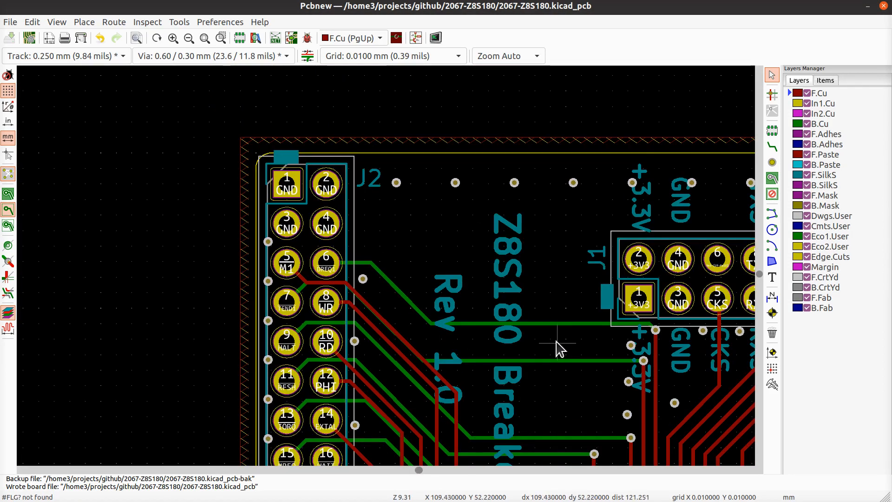
pyautogui.moveTo(560, 348); pyautogui.dragTo(271, 229, button='middle')
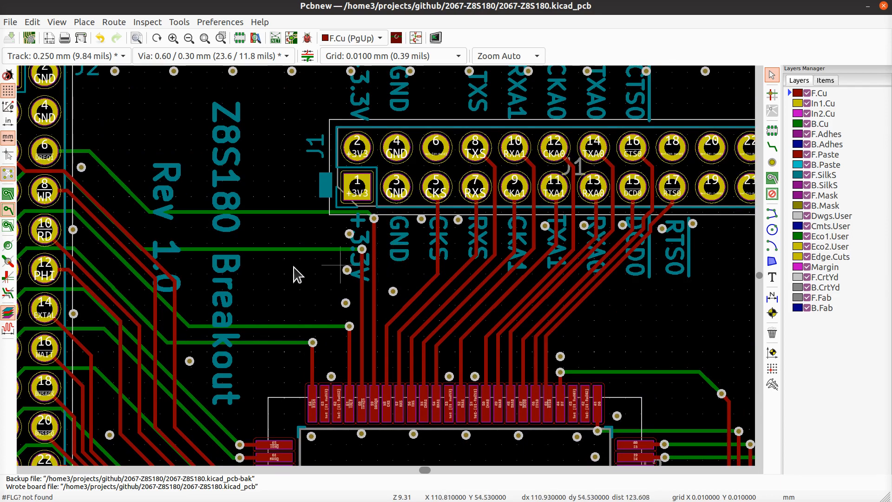
pyautogui.doubleClick(159, 173)
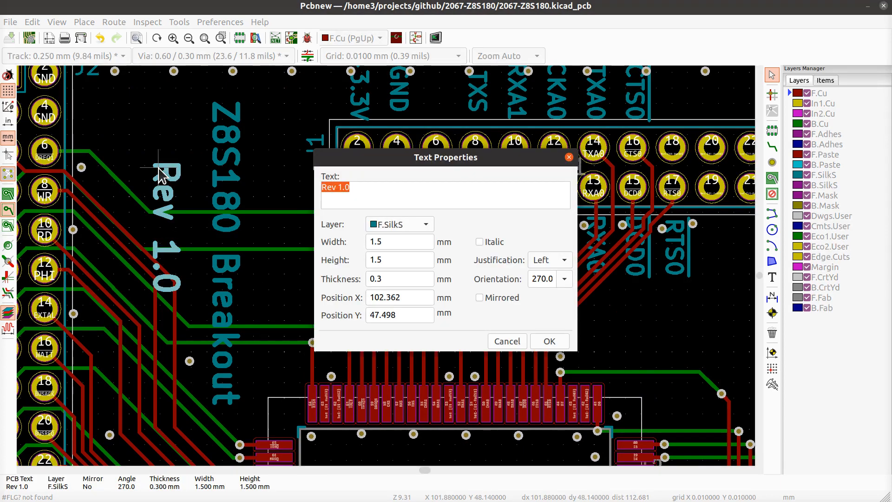
pyautogui.press('End')
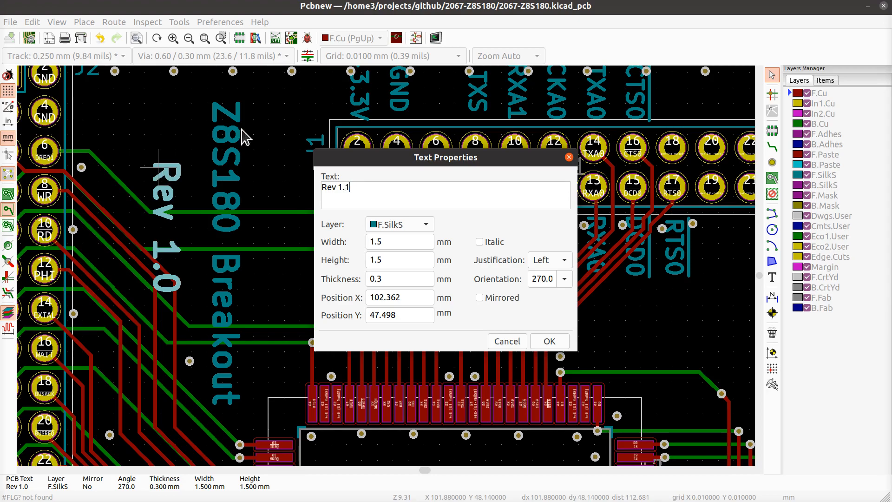
pyautogui.click(551, 342)
pyautogui.scroll(-6, 558, 358)
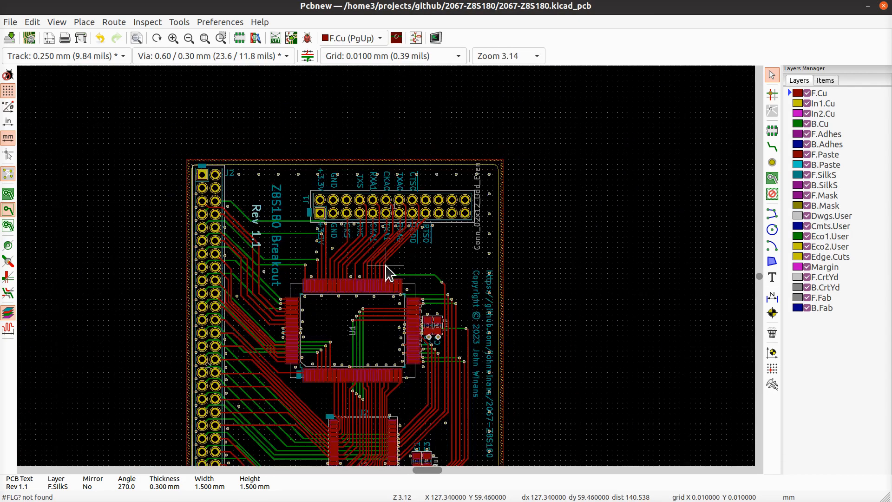
# - Render the board in 3D and examine the Z8S180 Breakout Rev 1.1 title, the J1 pin labels and the area around U1
pyautogui.scroll(4, 417, 365)
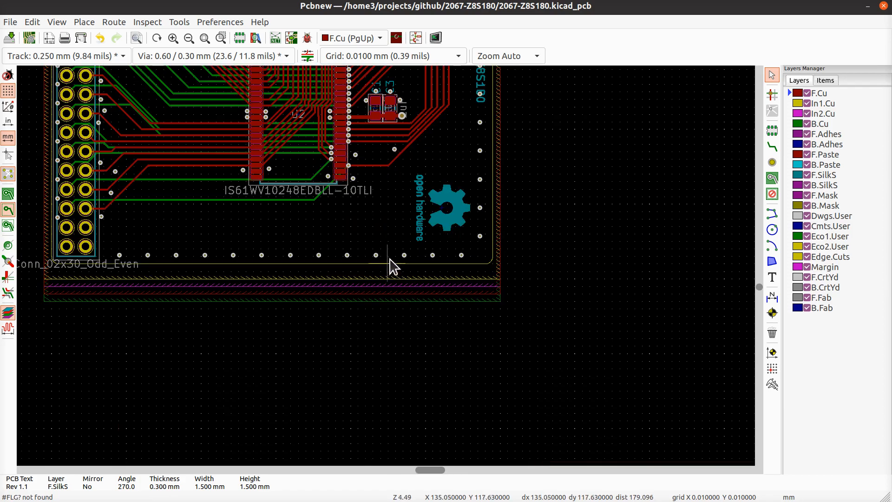
pyautogui.moveTo(422, 140); pyautogui.dragTo(392, 371, button='middle')
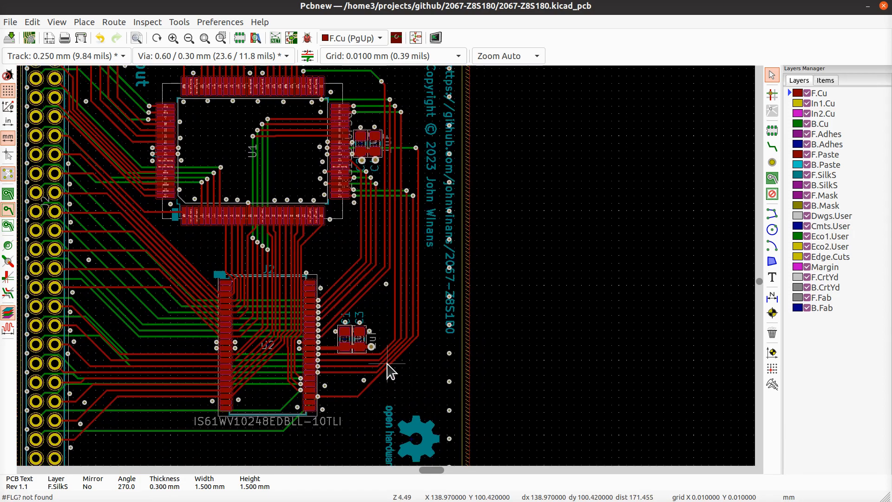
pyautogui.moveTo(231, 330); pyautogui.dragTo(379, 339, button='middle')
pyautogui.moveTo(337, 172); pyautogui.dragTo(318, 238, button='middle')
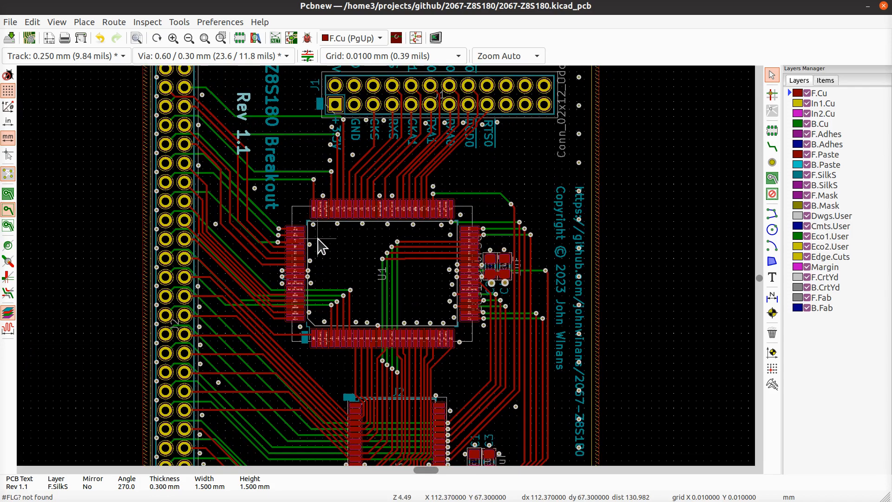
pyautogui.hotkey('alt', '3')
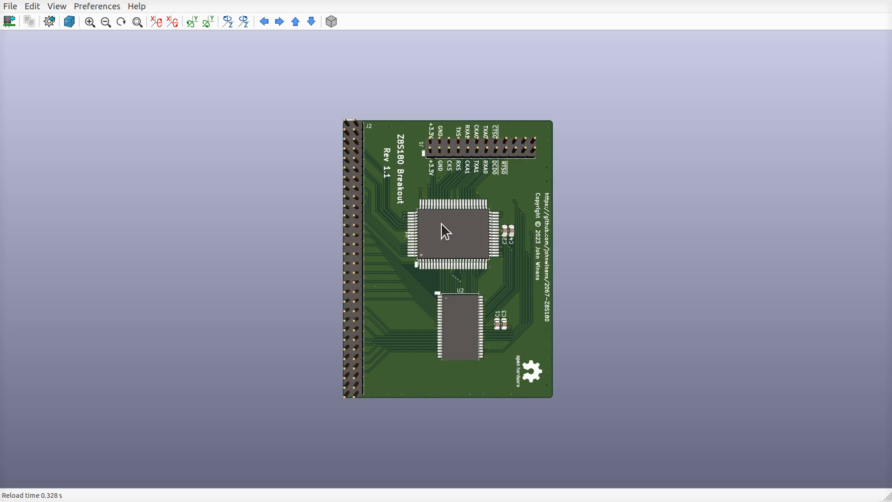
pyautogui.scroll(4, 441, 223)
pyautogui.moveTo(425, 165); pyautogui.dragTo(428, 362, button='middle')
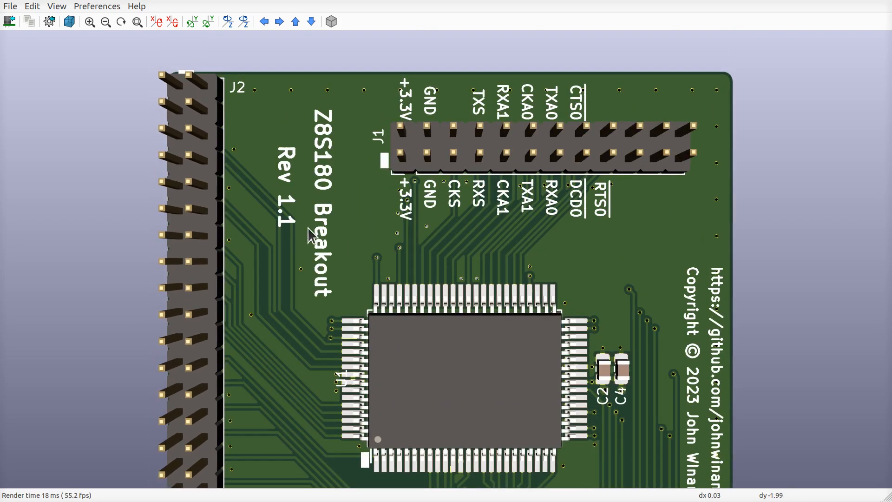
pyautogui.moveTo(463, 392); pyautogui.dragTo(330, 274, button='middle')
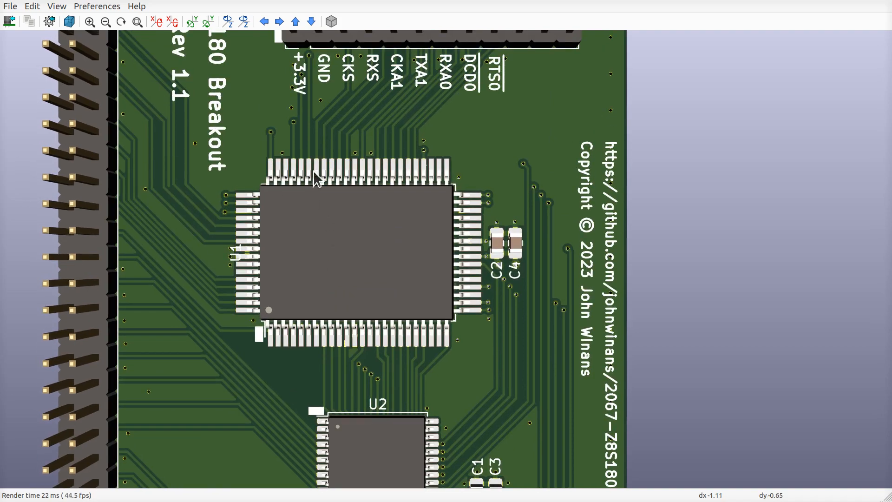
# - Examine the 3D model up close around U1's pins, capacitors C2 and C4, and the vias beside U2's pins
pyautogui.scroll(4, 494, 268)
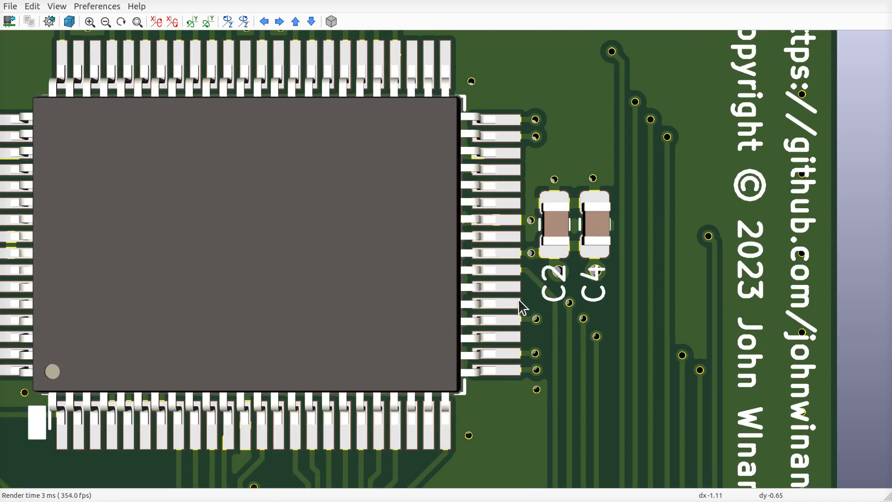
pyautogui.moveTo(520, 300); pyautogui.dragTo(459, 206, button='middle')
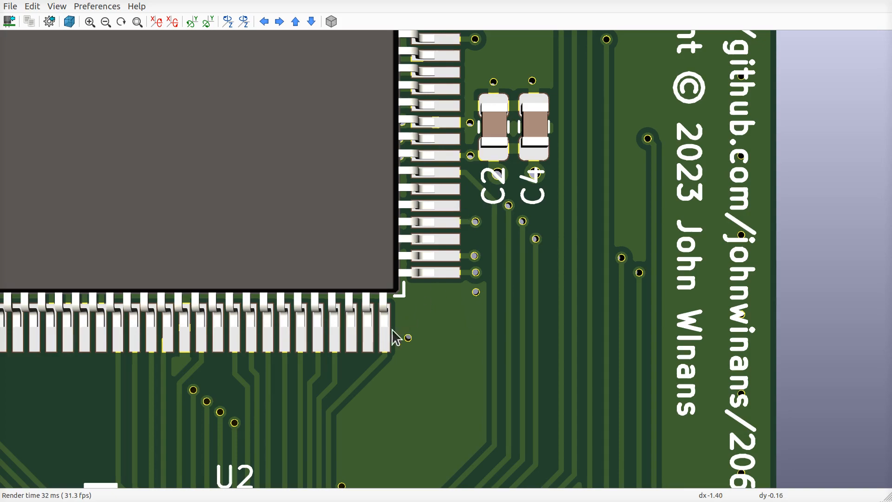
pyautogui.moveTo(393, 330); pyautogui.dragTo(606, 208, button='middle')
pyautogui.moveTo(425, 302); pyautogui.dragTo(546, 48, button='middle')
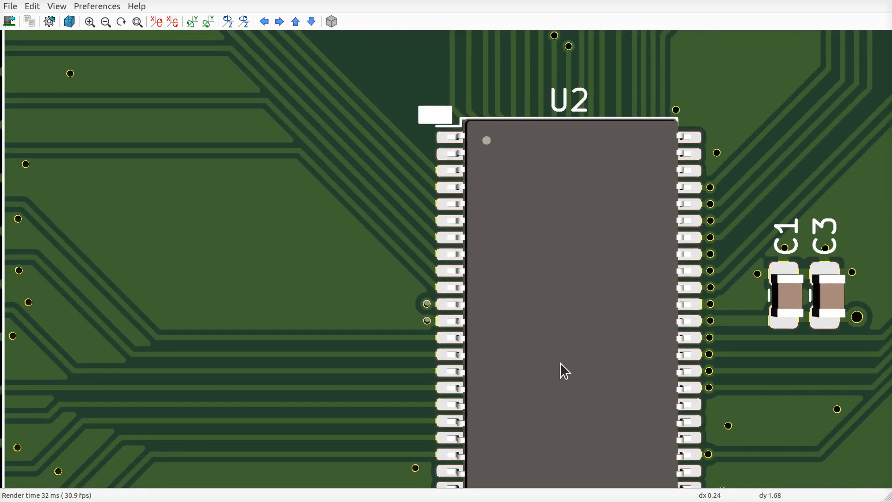
pyautogui.moveTo(560, 363); pyautogui.dragTo(452, 157, button='middle')
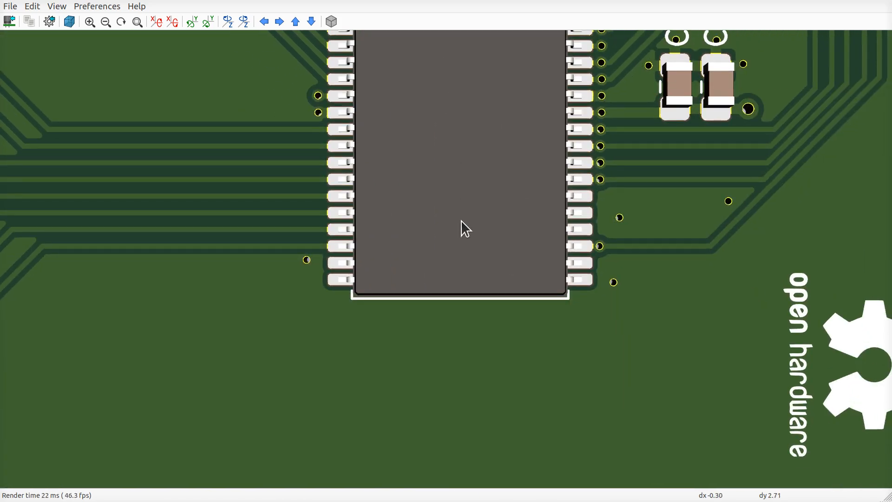
pyautogui.moveTo(486, 183); pyautogui.dragTo(396, 253, button='middle')
pyautogui.scroll(3, 503, 337)
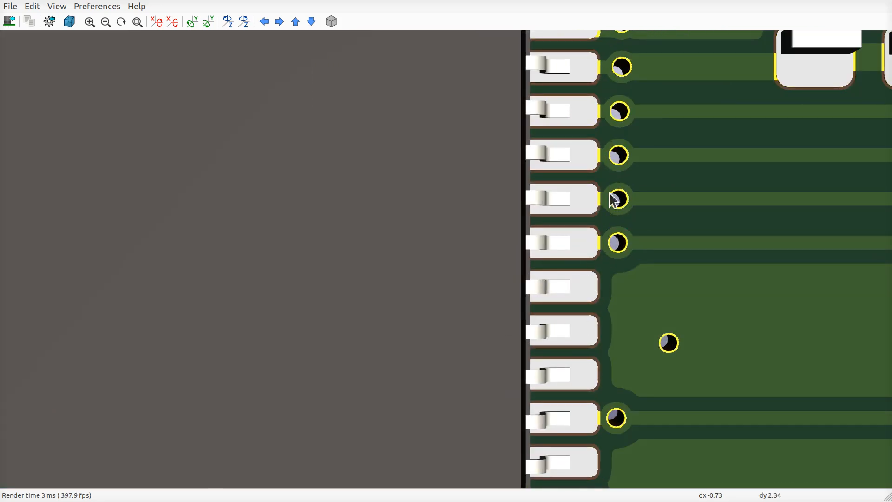
pyautogui.moveTo(614, 200); pyautogui.dragTo(558, 432, button='middle')
pyautogui.moveTo(545, 175); pyautogui.dragTo(544, 429, button='middle')
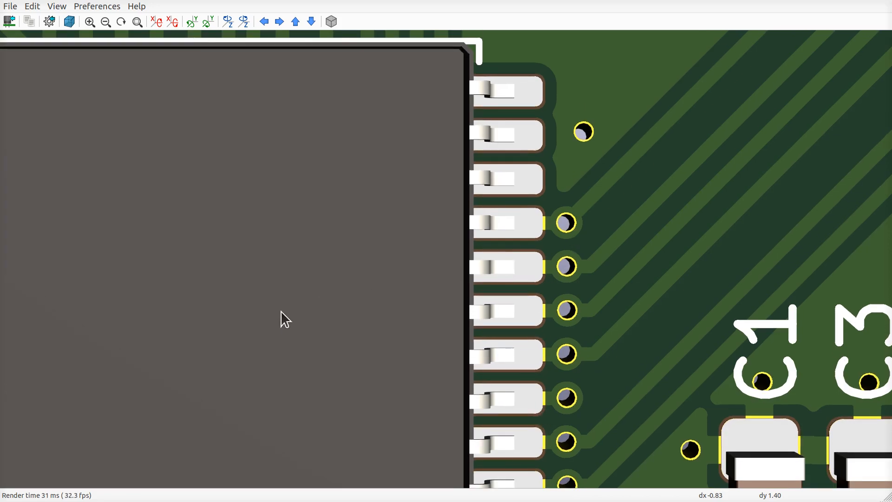
# - Examine the tracks between J2 and U2, the board's lower edge and the area around U1 on the 3D model
pyautogui.scroll(-2, 280, 317)
pyautogui.moveTo(199, 323); pyautogui.dragTo(488, 249, button='middle')
pyautogui.scroll(3, 454, 328)
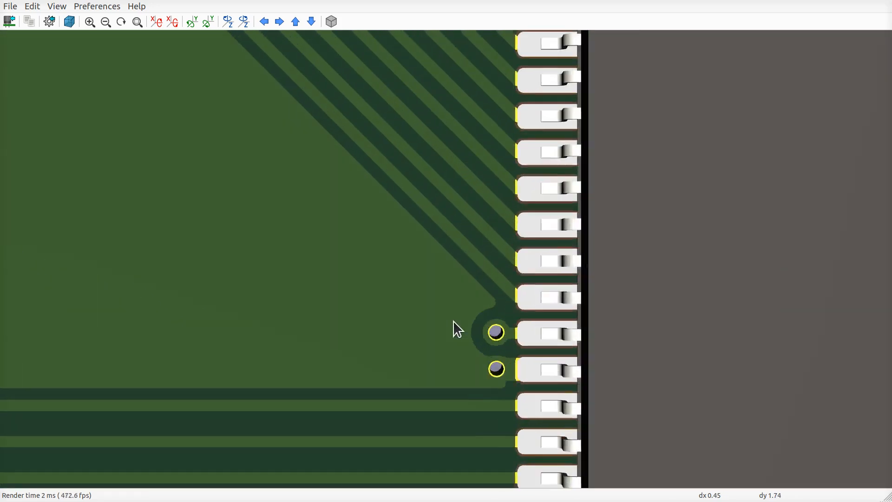
pyautogui.scroll(-4, 509, 347)
pyautogui.scroll(-2, 490, 297)
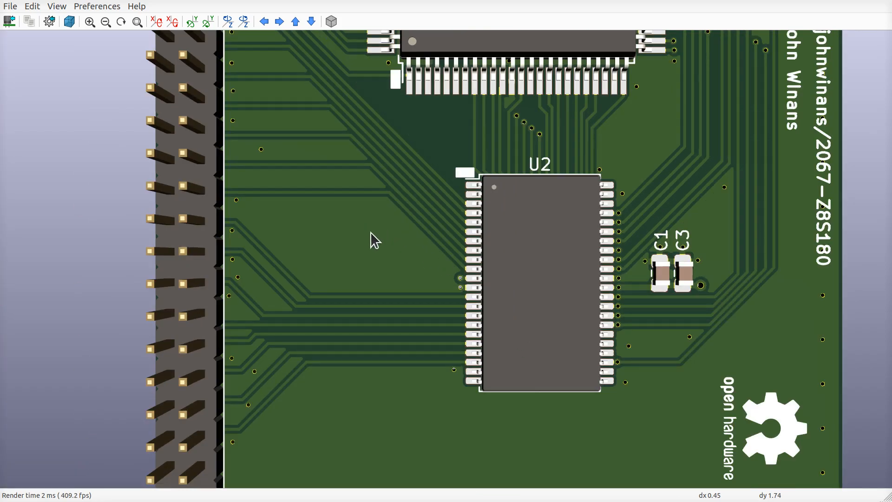
pyautogui.moveTo(371, 233); pyautogui.dragTo(345, 118, button='middle')
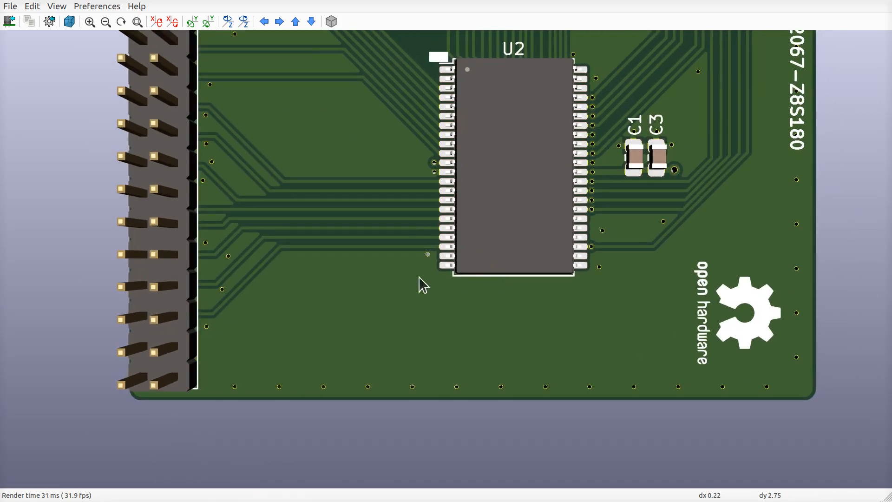
pyautogui.moveTo(375, 235); pyautogui.dragTo(417, 428, button='middle')
pyautogui.moveTo(426, 157); pyautogui.dragTo(419, 425, button='middle')
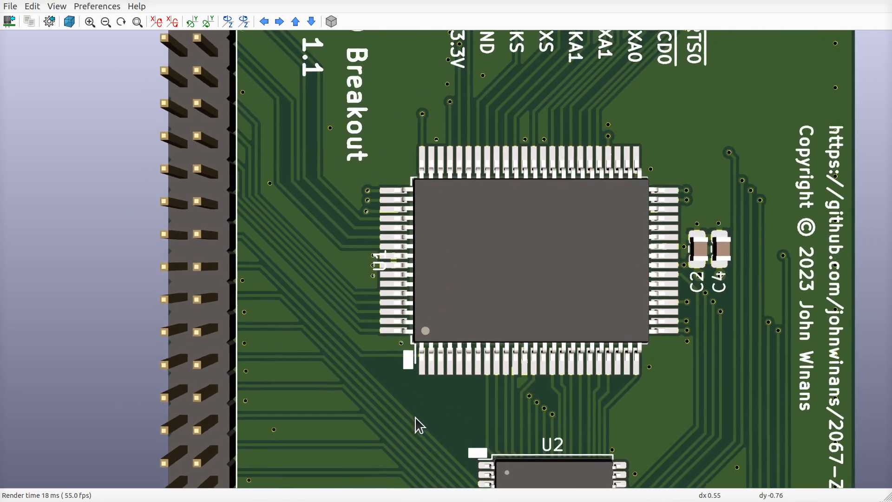
pyautogui.moveTo(428, 272); pyautogui.dragTo(436, 348, button='middle')
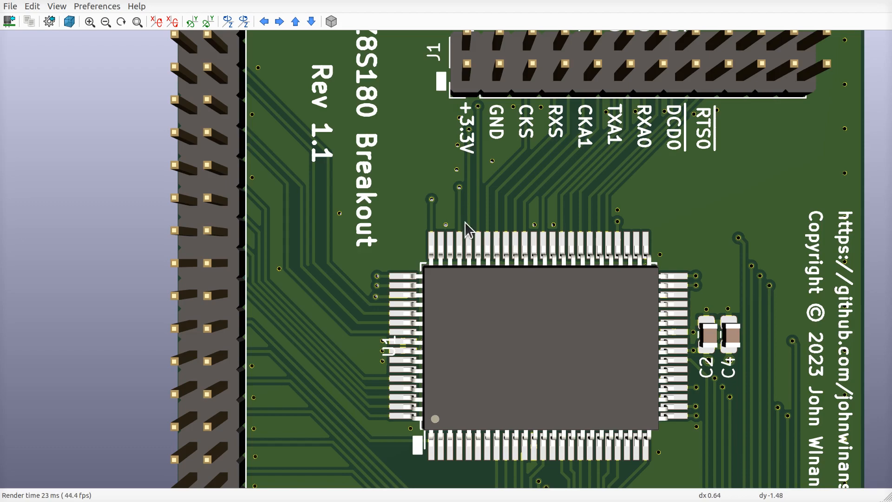
# - Close the 3D view and save the board
pyautogui.click(889, 1)
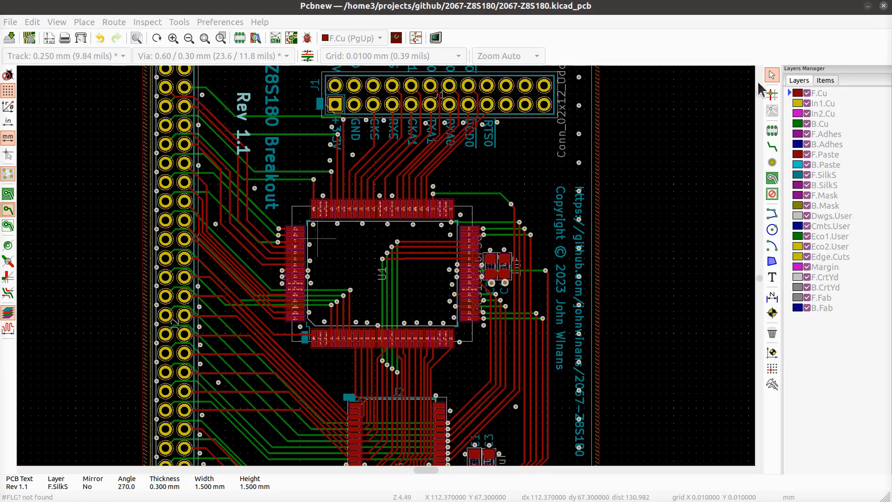
pyautogui.hotkey('ctrl', 's')
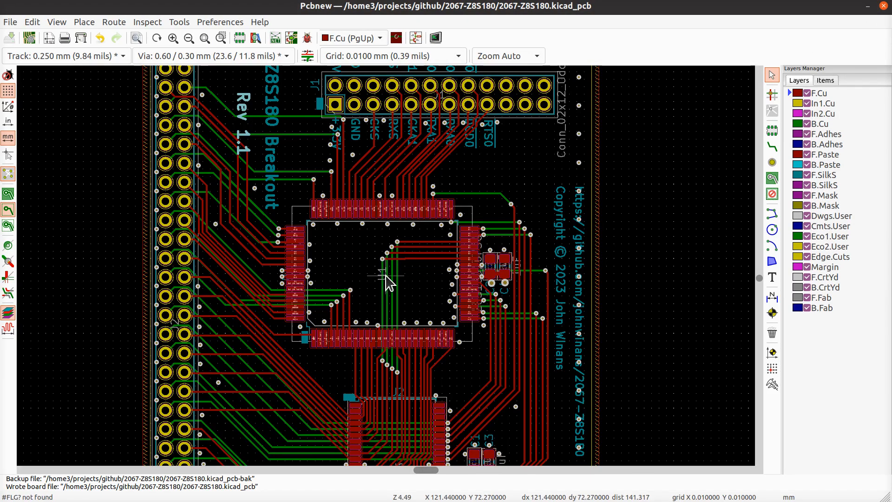
# - Examine the address and data tracks in the layout that run from J2 into U2 pads 1 to 22
pyautogui.moveTo(365, 295); pyautogui.dragTo(451, 236, button='middle')
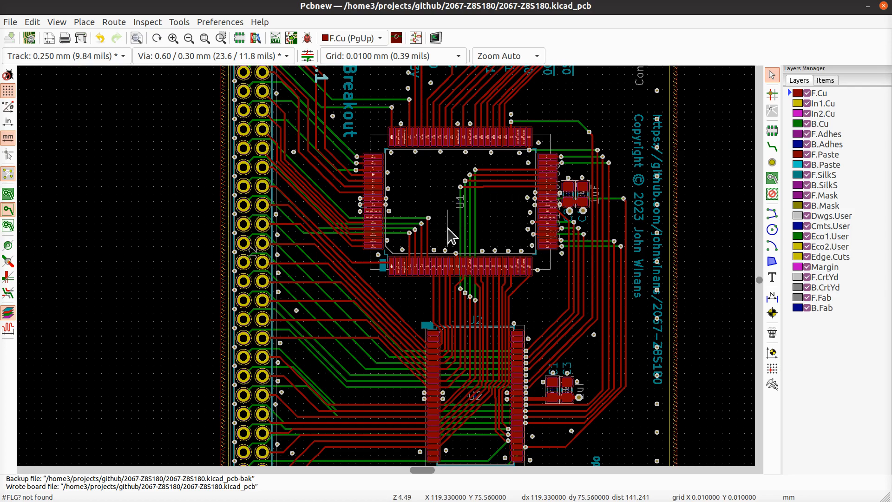
pyautogui.moveTo(552, 372); pyautogui.dragTo(538, 241, button='middle')
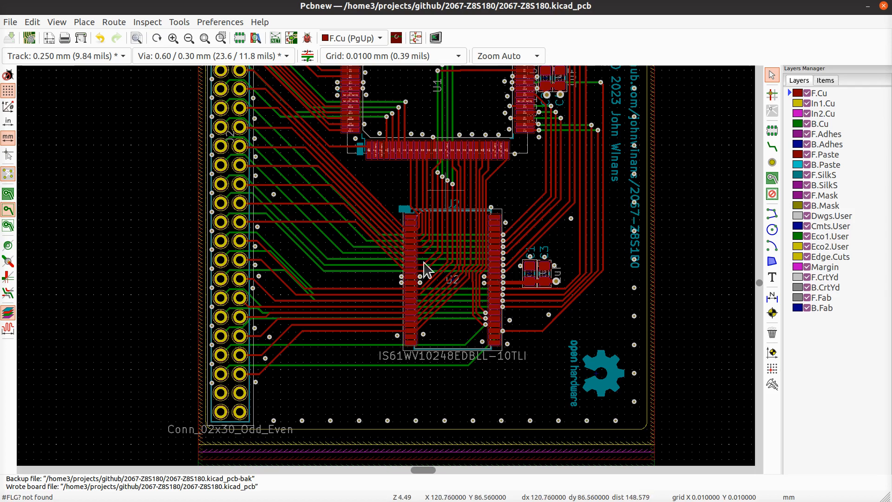
pyautogui.scroll(5, 390, 274)
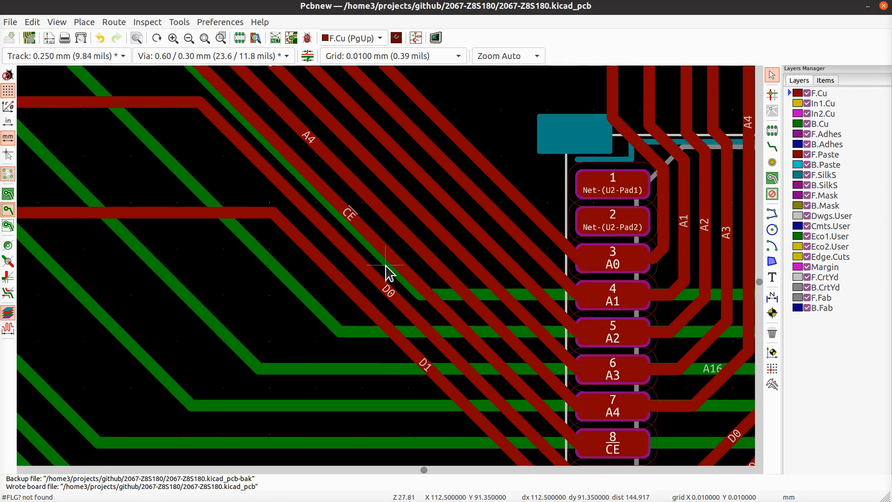
pyautogui.scroll(1, 386, 265)
pyautogui.moveTo(406, 213); pyautogui.dragTo(409, 464, button='middle')
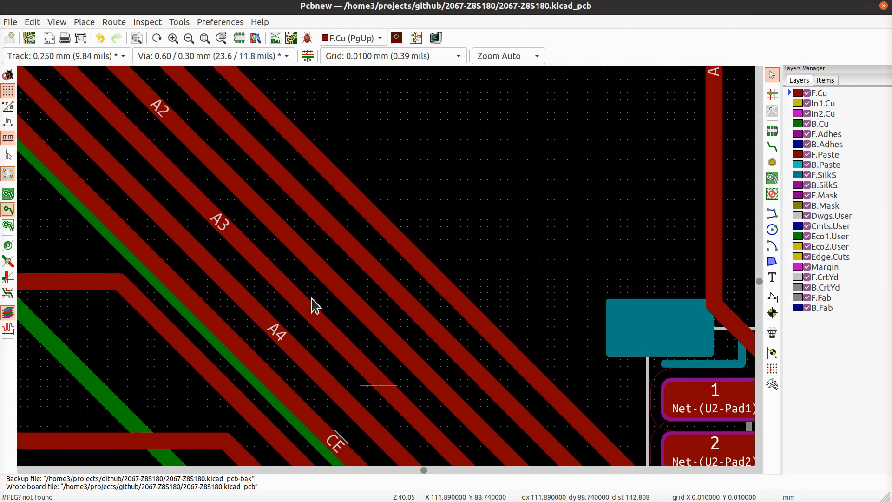
pyautogui.moveTo(357, 382); pyautogui.dragTo(329, 79, button='middle')
pyautogui.scroll(-4, 385, 264)
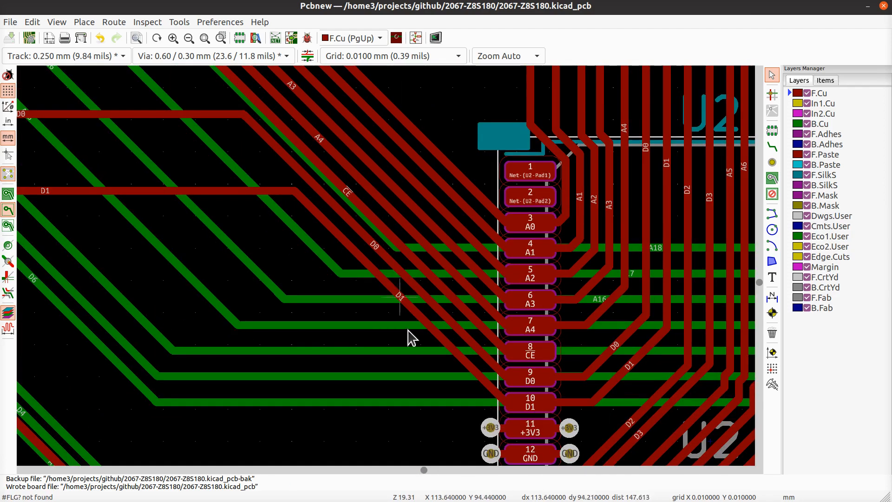
pyautogui.moveTo(408, 330); pyautogui.dragTo(356, 136, button='middle')
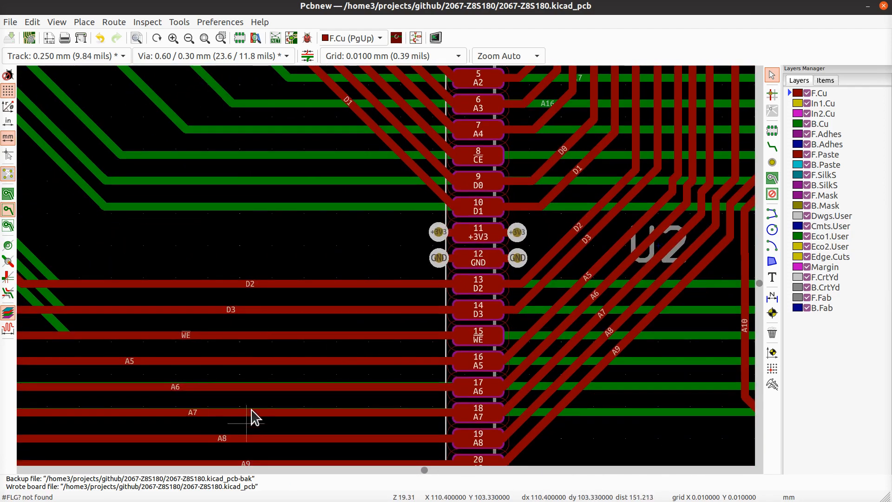
pyautogui.moveTo(252, 416); pyautogui.dragTo(299, 273, button='middle')
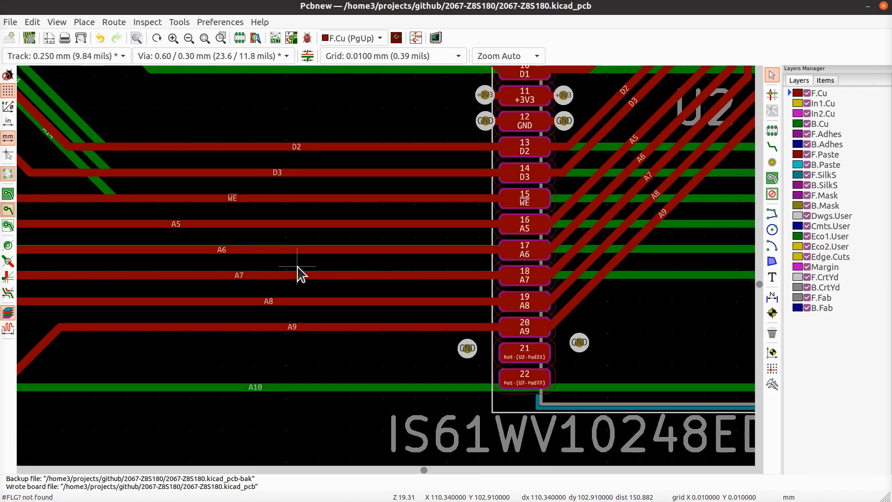
pyautogui.moveTo(408, 288); pyautogui.dragTo(378, 374, button='middle')
# - Examine the layout routing around C1 and C3, U1 and the J2 header, including the M1 and DREQ1 tracks at pads 5 and 6
pyautogui.scroll(-5, 493, 308)
pyautogui.moveTo(426, 124); pyautogui.dragTo(458, 277, button='middle')
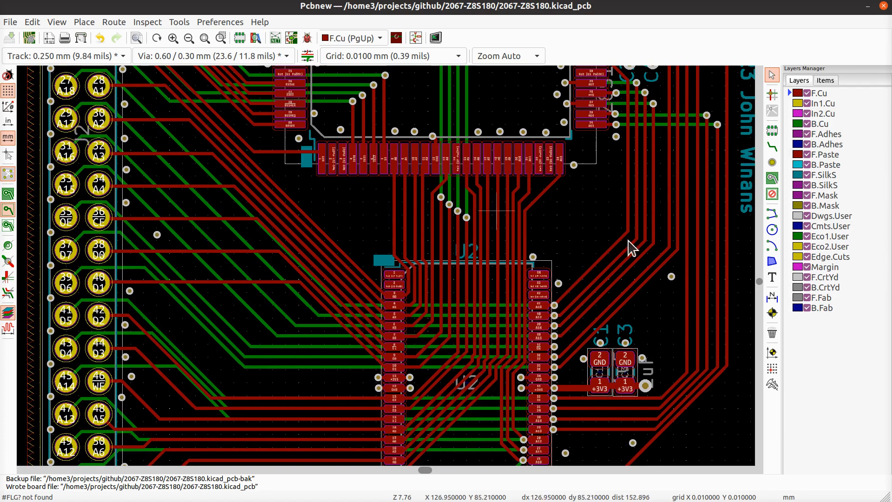
pyautogui.moveTo(683, 304); pyautogui.dragTo(514, 259, button='middle')
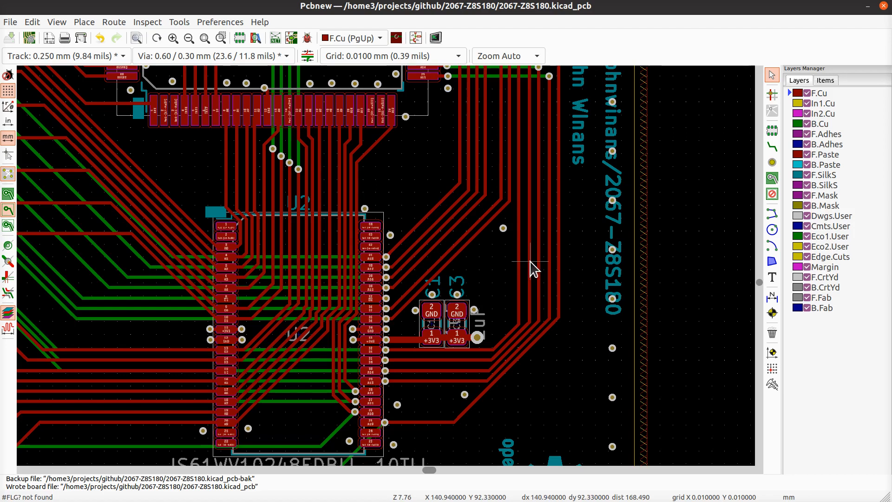
pyautogui.moveTo(392, 219); pyautogui.dragTo(506, 420, button='middle')
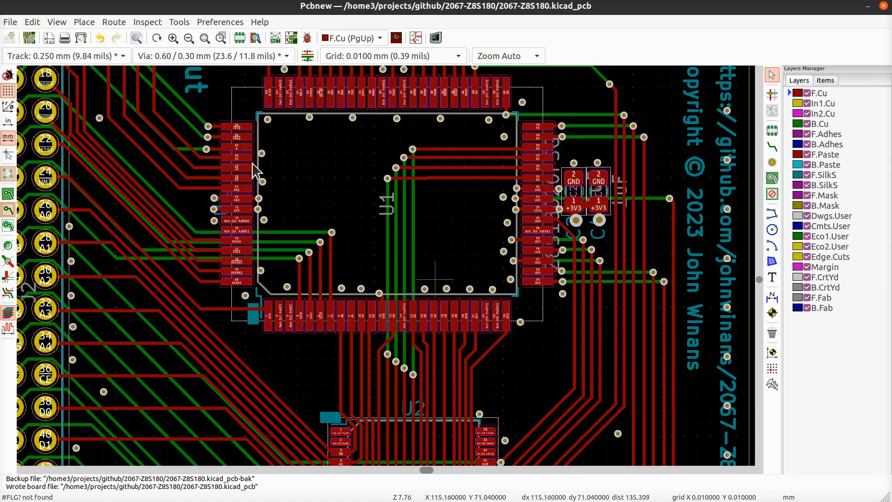
pyautogui.moveTo(258, 224); pyautogui.dragTo(514, 322, button='middle')
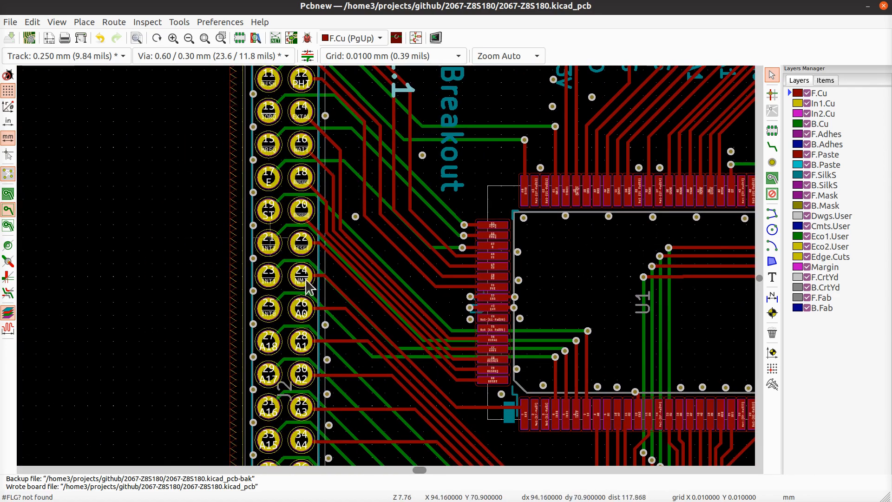
pyautogui.moveTo(277, 217); pyautogui.dragTo(284, 341, button='middle')
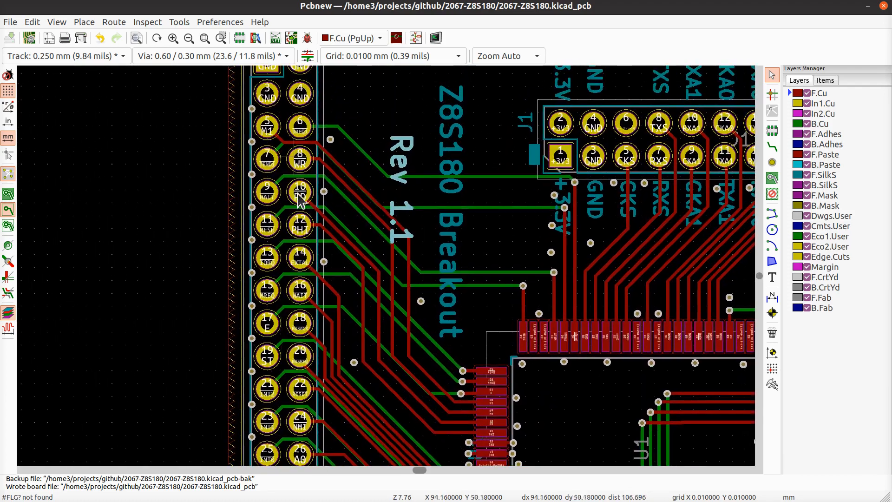
pyautogui.moveTo(299, 136); pyautogui.dragTo(281, 309, button='middle')
pyautogui.scroll(5, 281, 323)
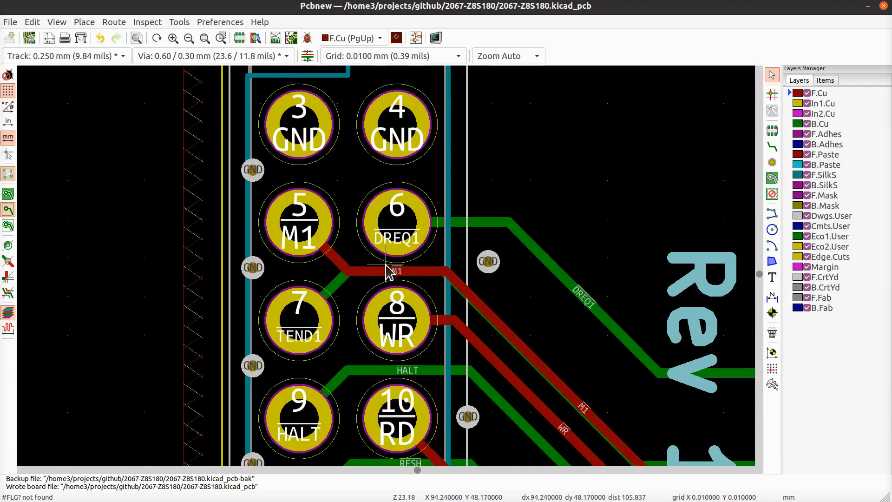
pyautogui.scroll(-6, 384, 254)
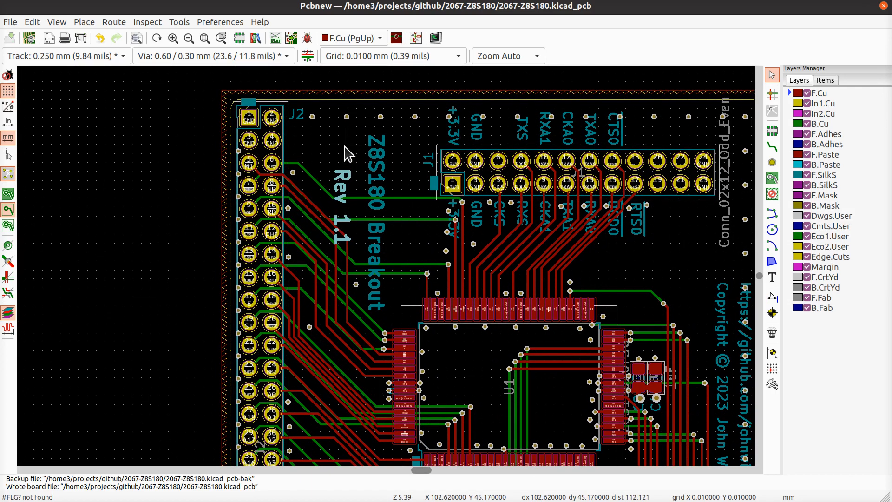
pyautogui.moveTo(488, 332); pyautogui.dragTo(415, 290, button='middle')
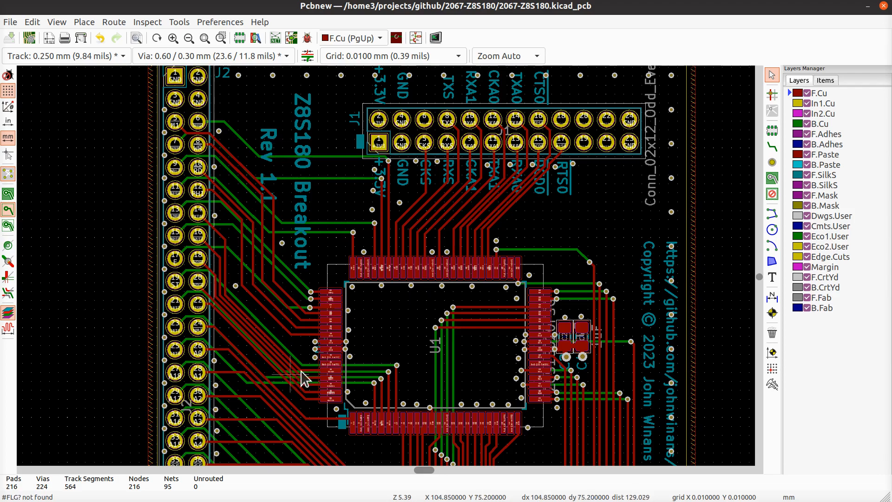
pyautogui.scroll(4, 389, 266)
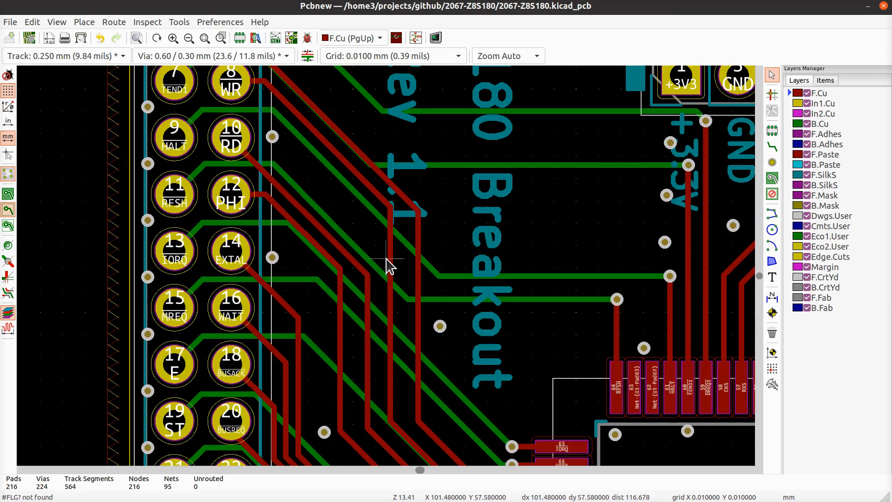
# - Move the +3V3 vias of C4 and C2 slightly farther from pad 1, placing both at the same height
pyautogui.scroll(-5, 386, 259)
pyautogui.moveTo(636, 382); pyautogui.dragTo(426, 264, button='middle')
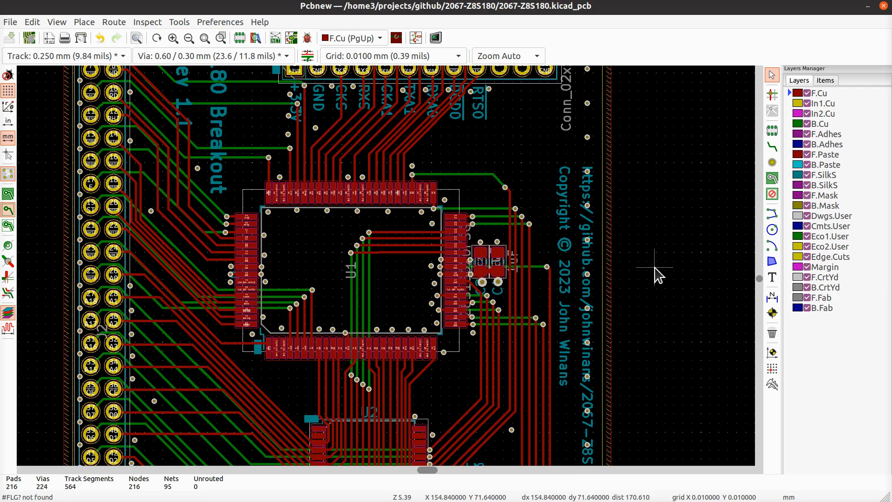
pyautogui.scroll(9, 468, 270)
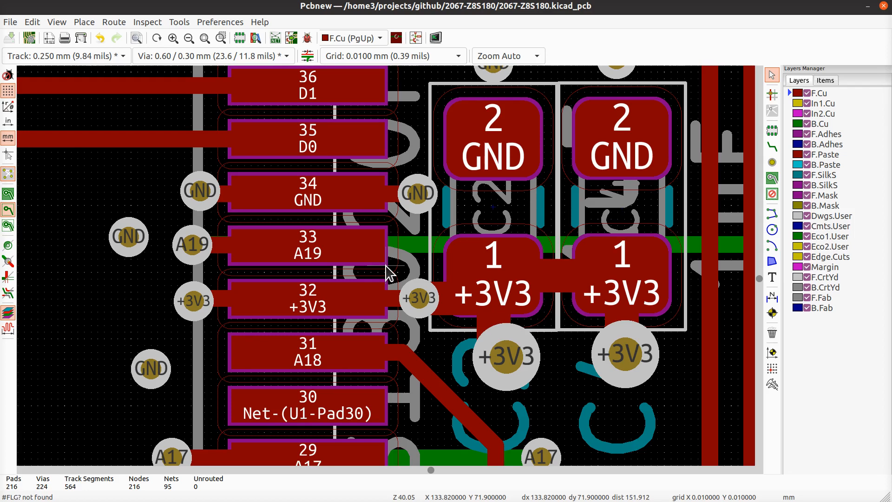
pyautogui.scroll(-2, 386, 265)
pyautogui.moveTo(553, 401); pyautogui.dragTo(567, 319, button='middle')
pyautogui.scroll(4, 564, 316)
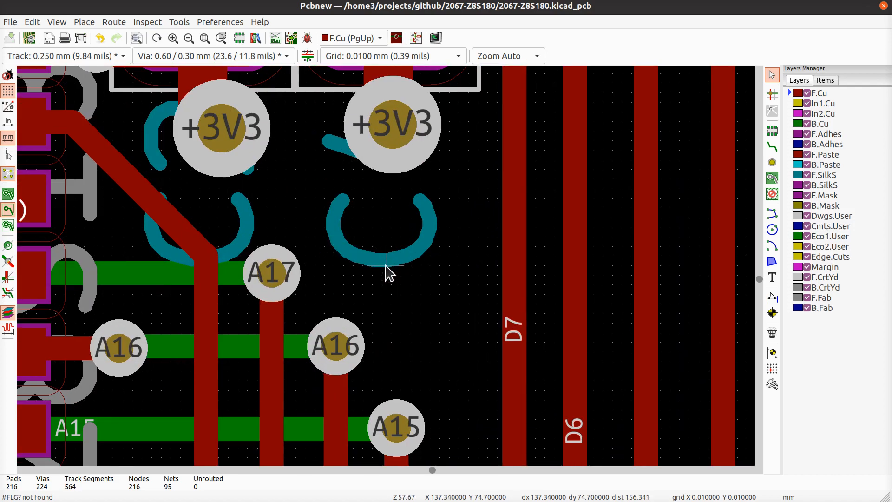
pyautogui.moveTo(408, 245); pyautogui.dragTo(509, 439, button='middle')
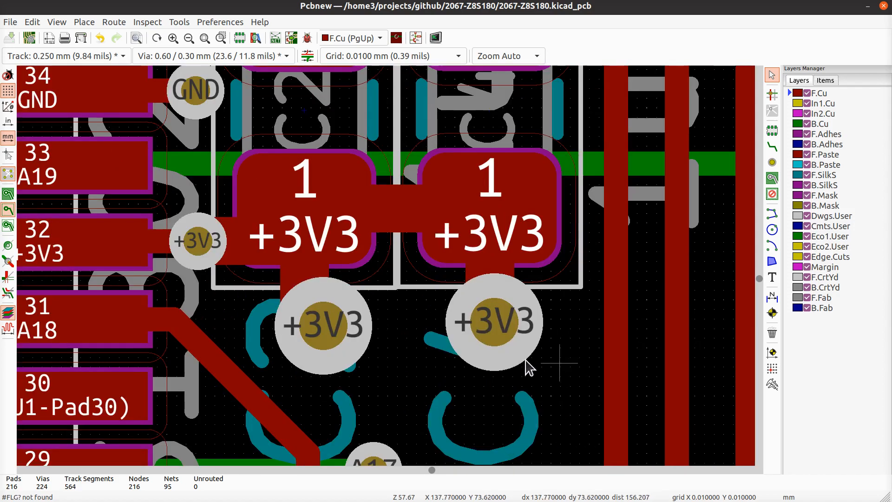
pyautogui.click(510, 357)
pyautogui.moveTo(510, 357); pyautogui.dragTo(489, 356)
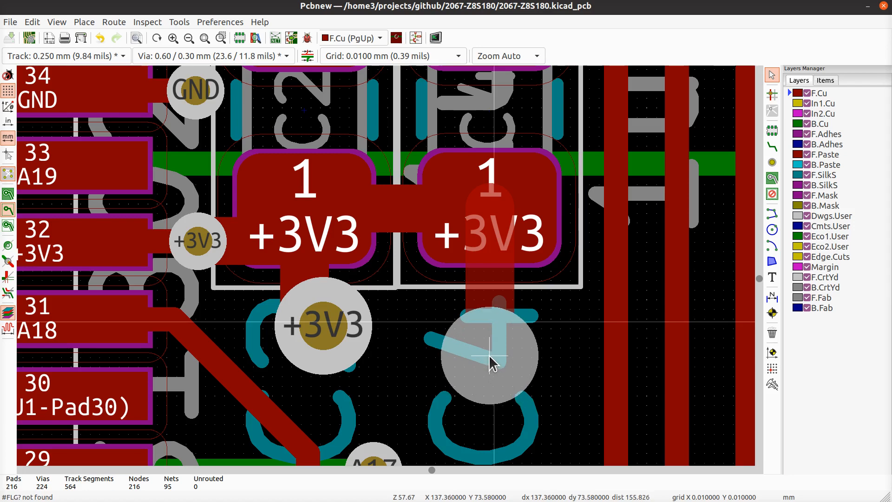
pyautogui.click(347, 365)
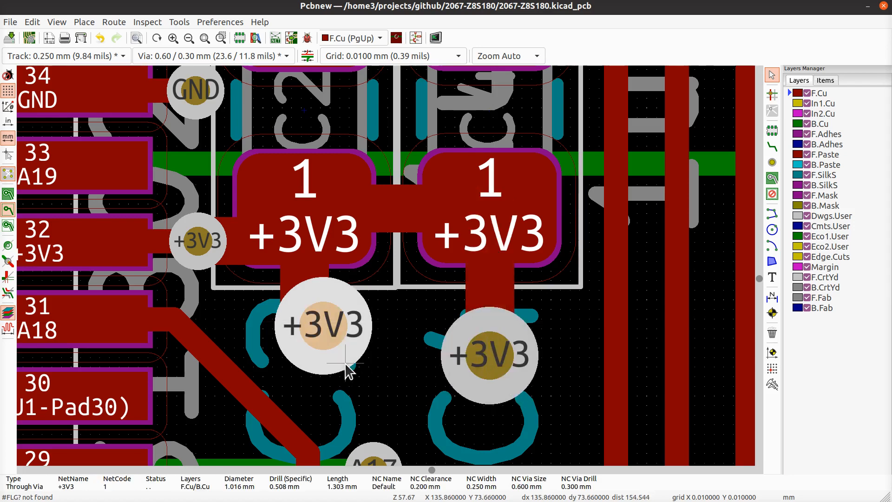
pyautogui.moveTo(346, 365)
pyautogui.mouseDown()
pyautogui.moveTo(341, 376)
pyautogui.moveTo(328, 366)
pyautogui.moveTo(337, 355)
pyautogui.mouseUp()
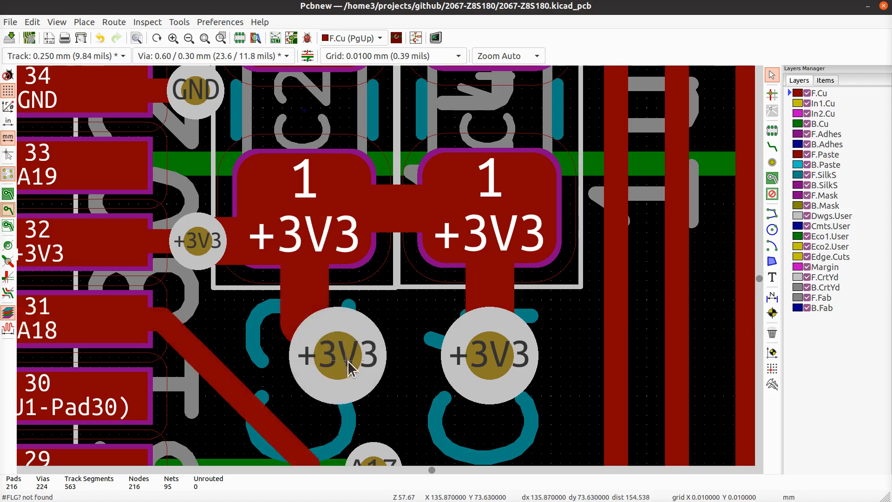
# - Check the width of the +3V3 track between U1 pad 32 and the via beside C2
pyautogui.moveTo(408, 334); pyautogui.dragTo(454, 460, button='middle')
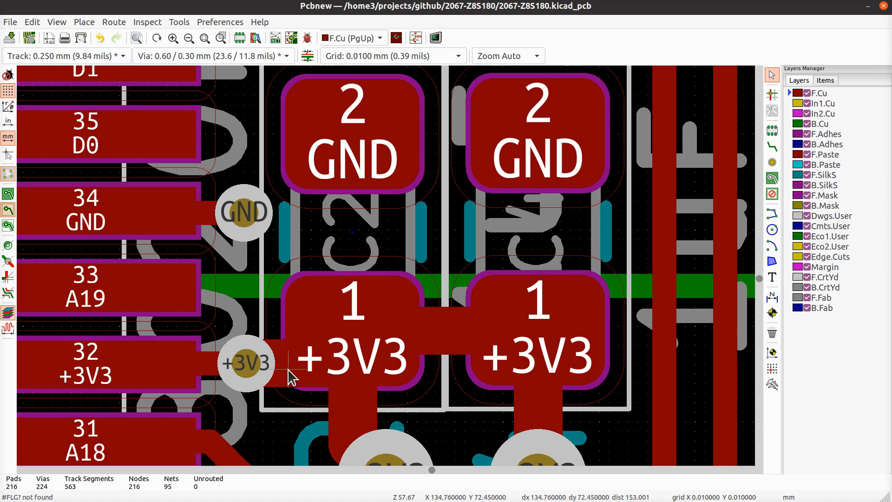
pyautogui.scroll(3, 292, 378)
pyautogui.click(373, 270)
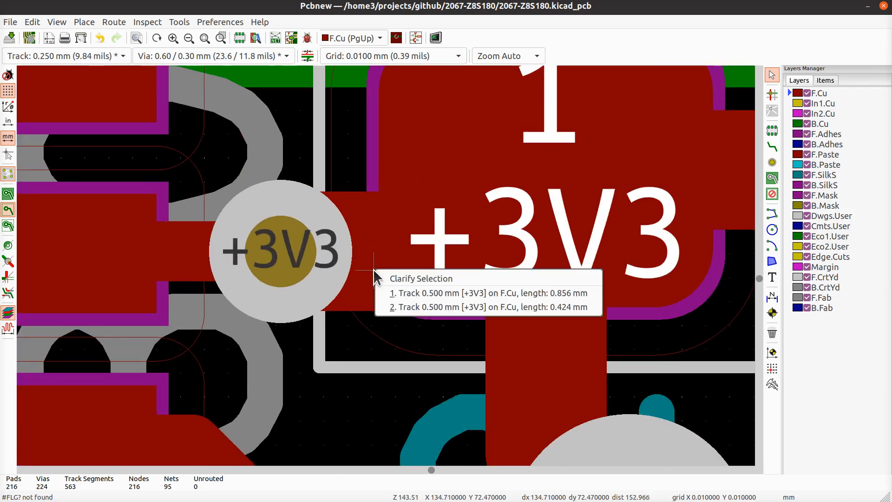
pyautogui.press('Escape')
pyautogui.scroll(-3, 382, 273)
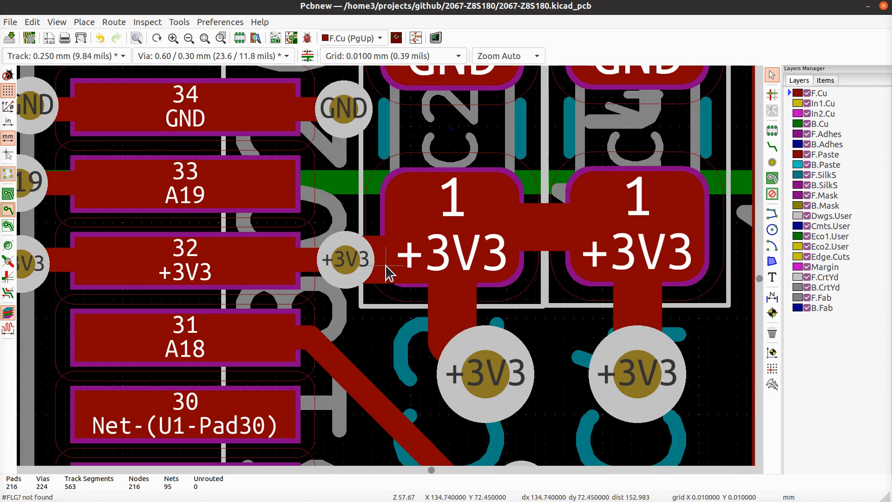
pyautogui.click(312, 260)
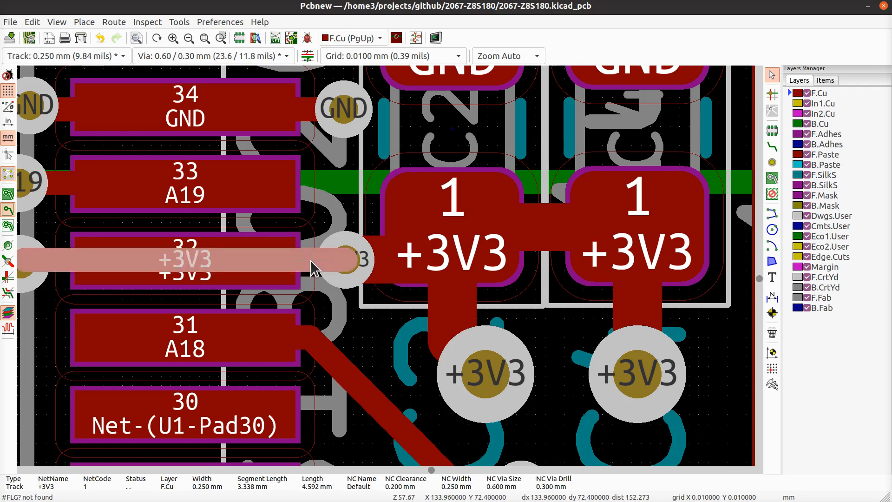
pyautogui.press('e')
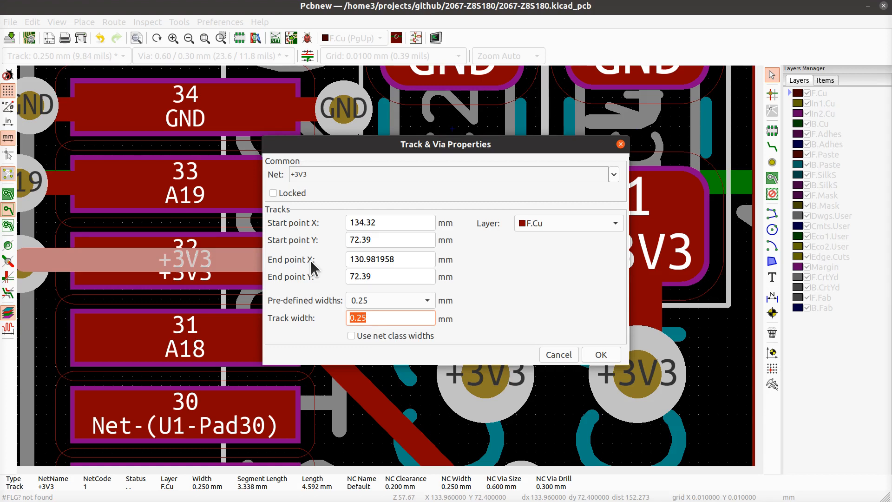
pyautogui.press('Escape')
# - Set the width of the 0.856 mm long +3V3 track at C2 pad 1 to 0.25 mm
pyautogui.click(390, 274)
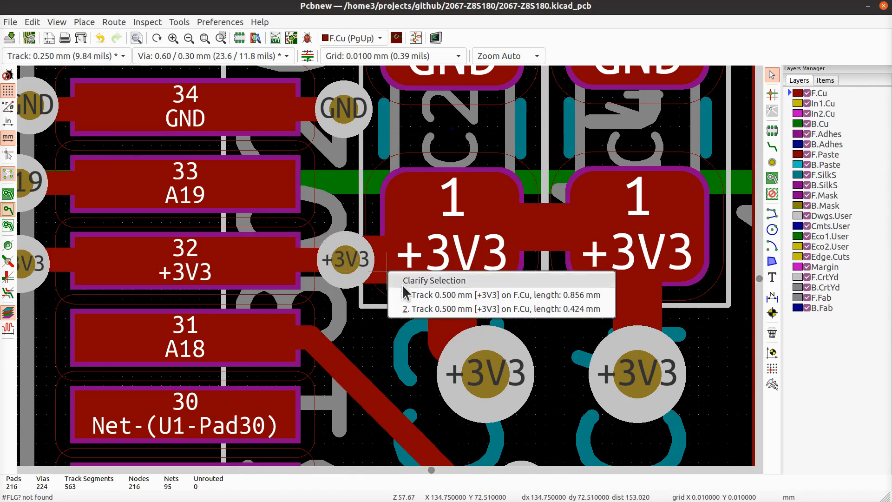
pyautogui.click(417, 296)
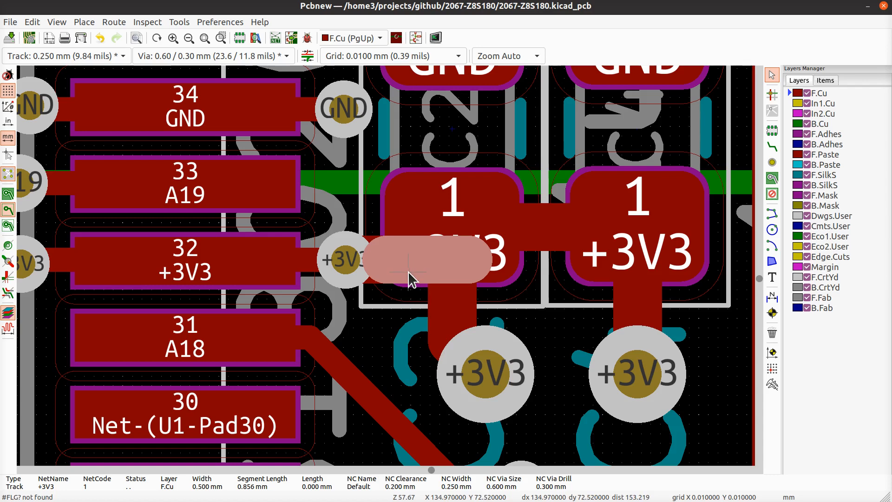
pyautogui.press('e')
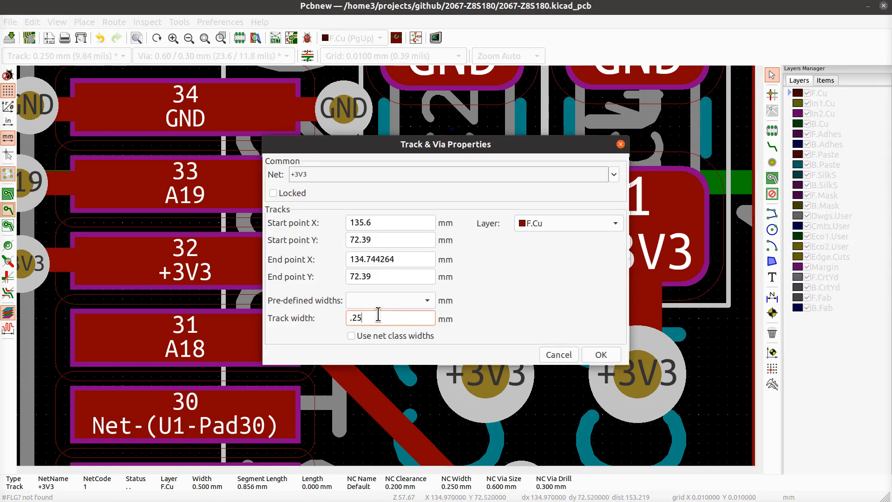
pyautogui.press('Return')
# - Delete the short 0.5 mm wide +3V3 track segment between the U1 pad 32 via and C2 pad 1
pyautogui.scroll(4, 369, 297)
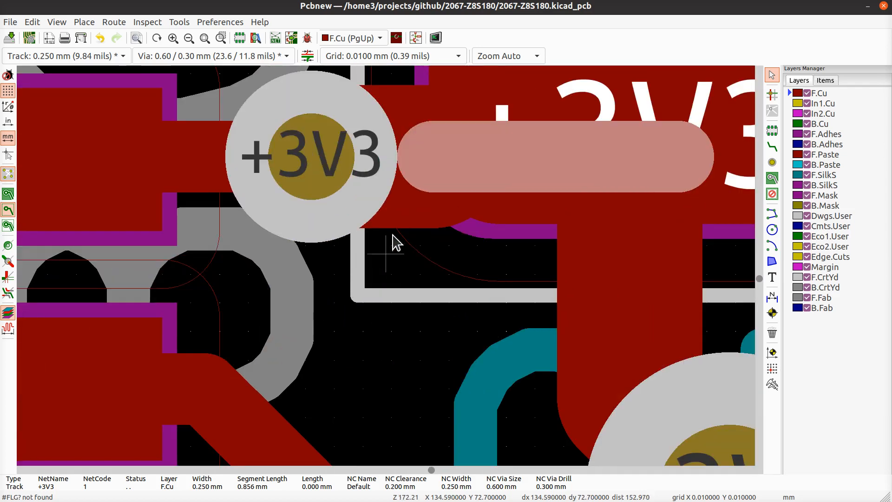
pyautogui.click(395, 208)
pyautogui.press('Delete')
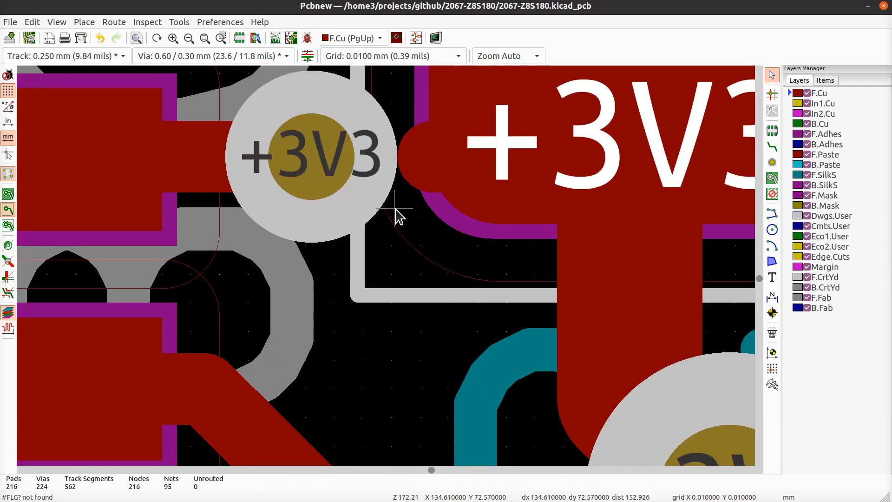
pyautogui.click(425, 153)
pyautogui.press('Delete')
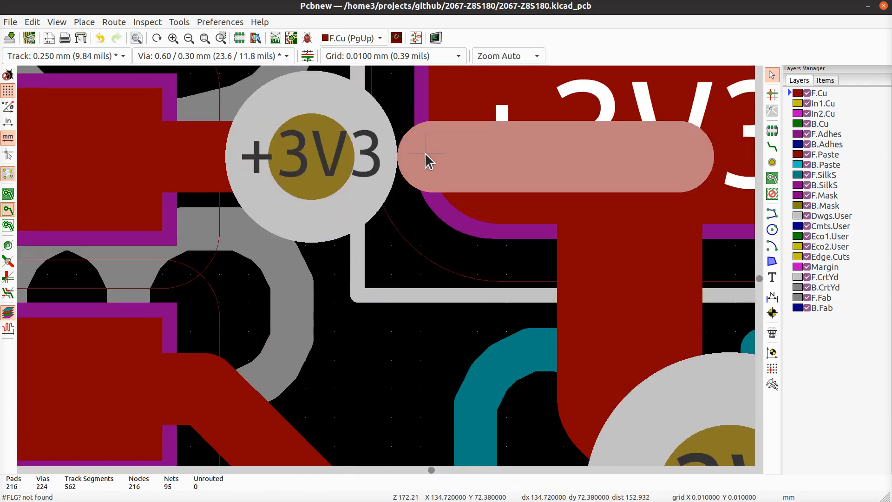
# - Save the board and refill the copper zones with their filled areas shown
pyautogui.scroll(-3, 386, 274)
pyautogui.scroll(-3, 386, 266)
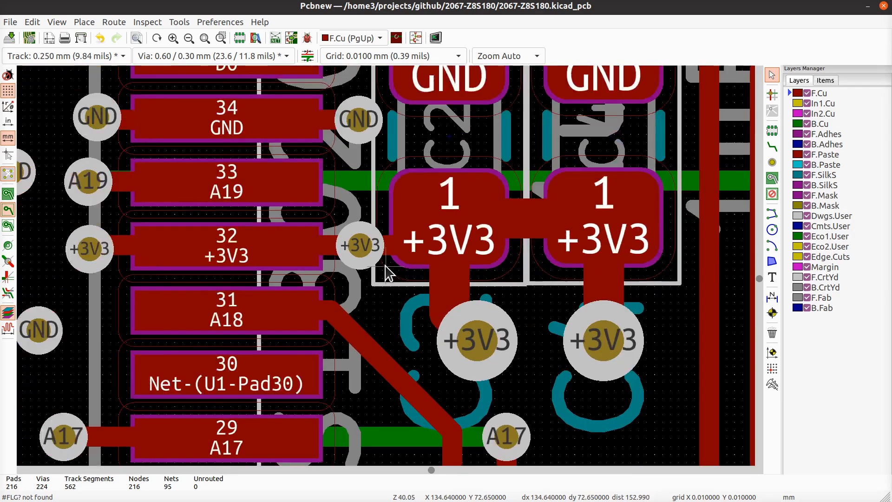
pyautogui.moveTo(475, 160); pyautogui.dragTo(405, 323, button='middle')
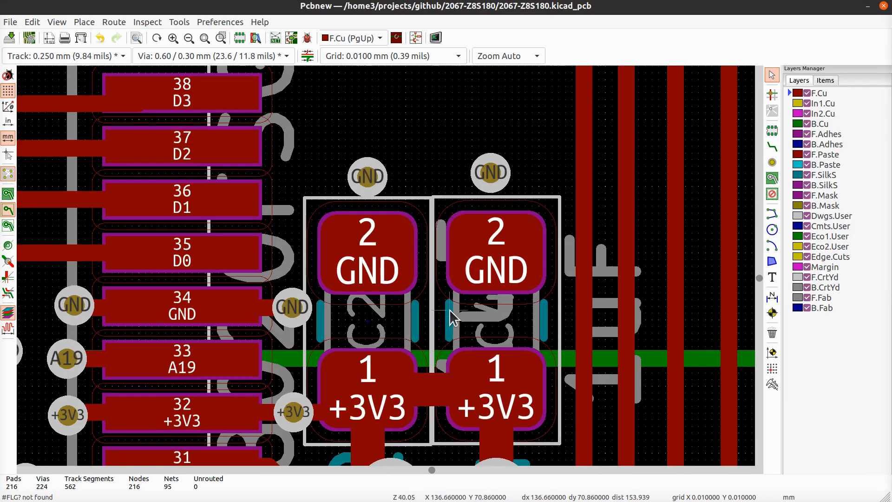
pyautogui.hotkey('ctrl', 's')
pyautogui.press('b')
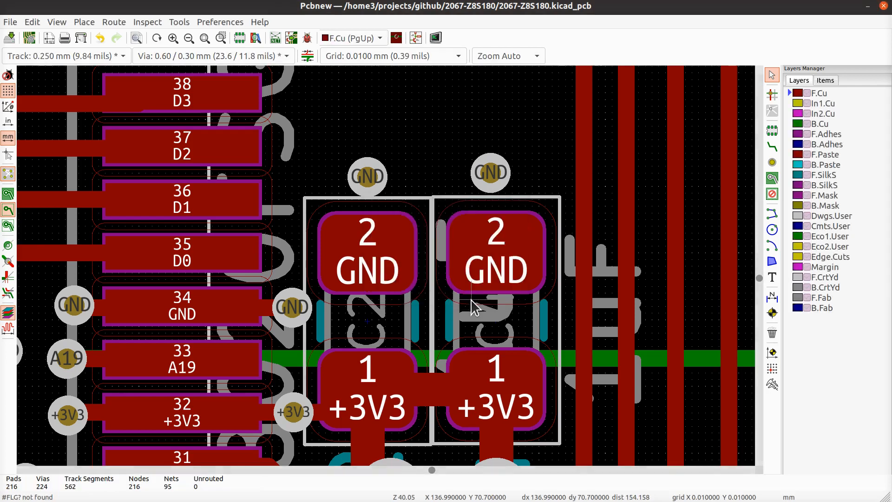
pyautogui.click(11, 193)
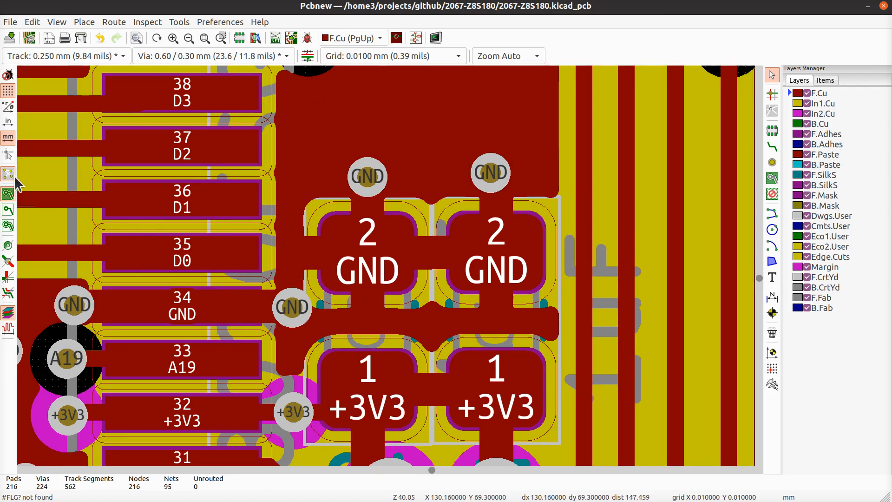
# - Examine the filled GND and +3V3 copper around C2, C4 and U1 pads 27 to 38
pyautogui.moveTo(358, 335); pyautogui.dragTo(496, 254, button='middle')
pyautogui.scroll(2, 500, 249)
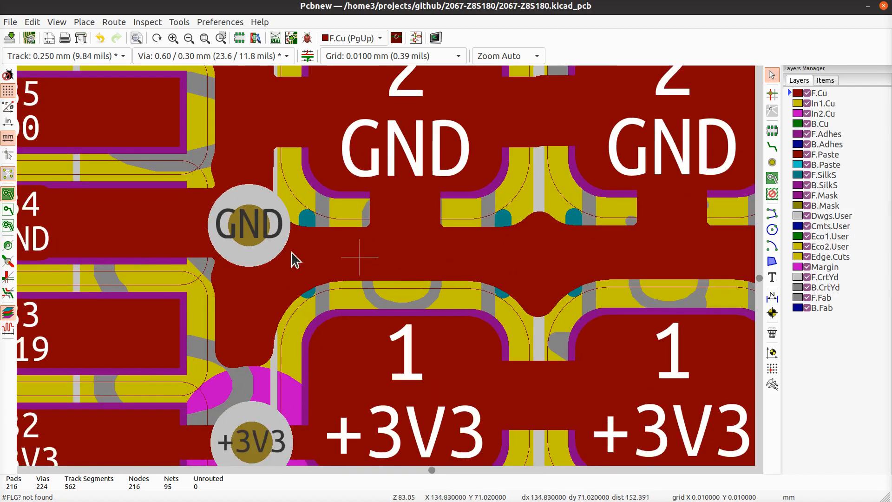
pyautogui.moveTo(275, 250); pyautogui.dragTo(355, 322, button='middle')
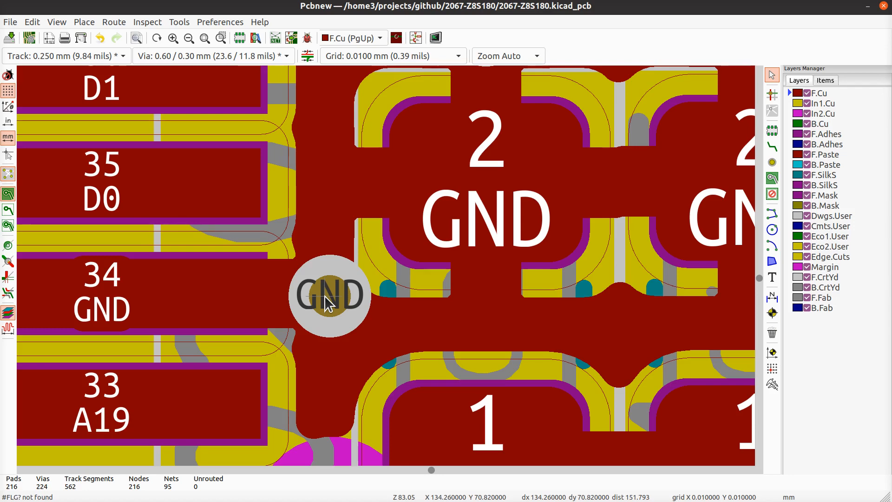
pyautogui.scroll(-2, 235, 302)
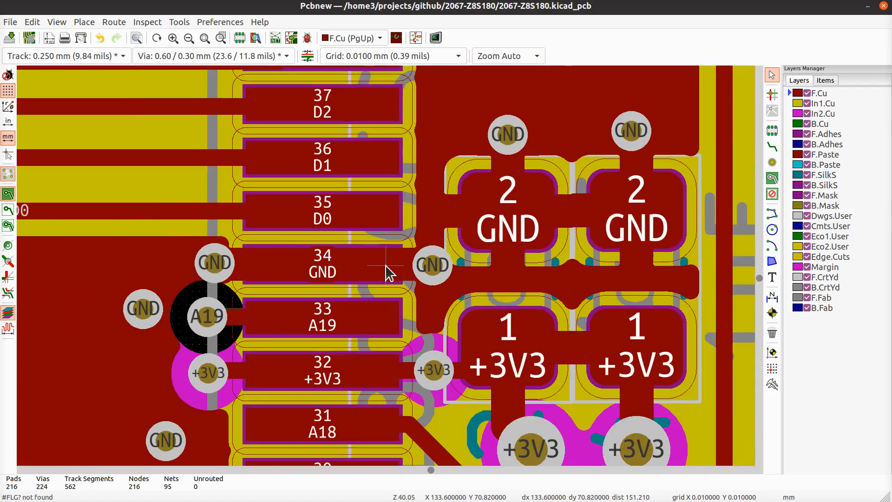
pyautogui.moveTo(432, 298); pyautogui.dragTo(437, 225, button='middle')
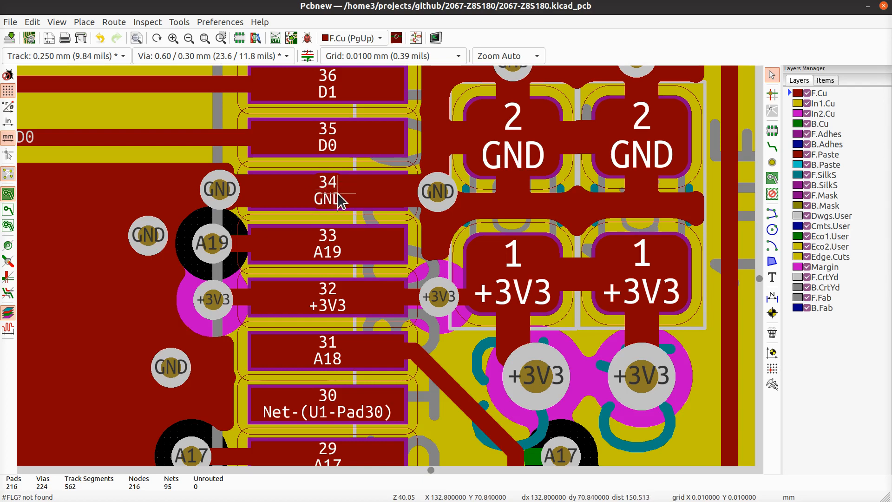
pyautogui.moveTo(389, 347); pyautogui.dragTo(348, 231, button='middle')
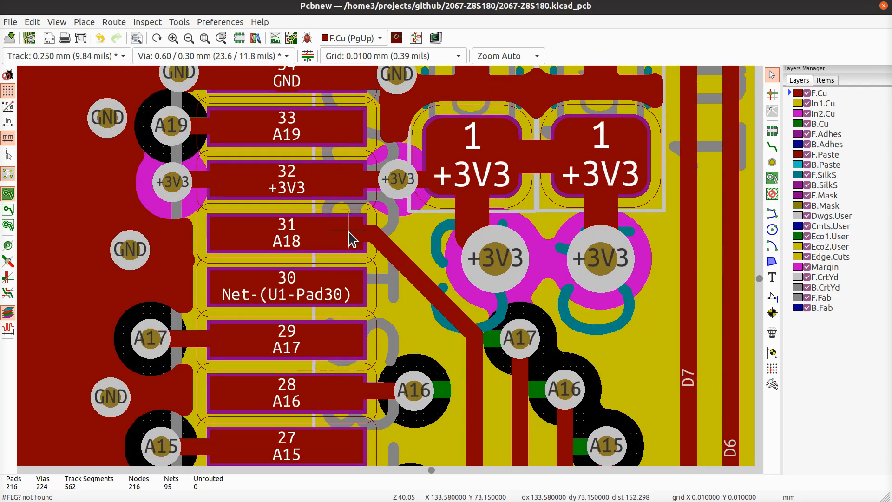
pyautogui.moveTo(479, 225); pyautogui.dragTo(446, 195, button='middle')
pyautogui.scroll(-5, 389, 276)
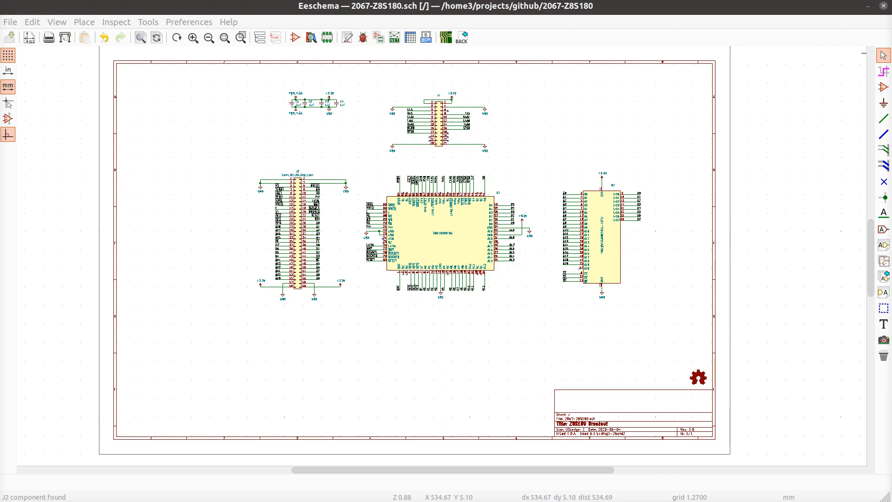
# - Switch to the schematic in Eeschema and examine J2, U1, U2 and the J1 header pins
pyautogui.scroll(3, 445, 235)
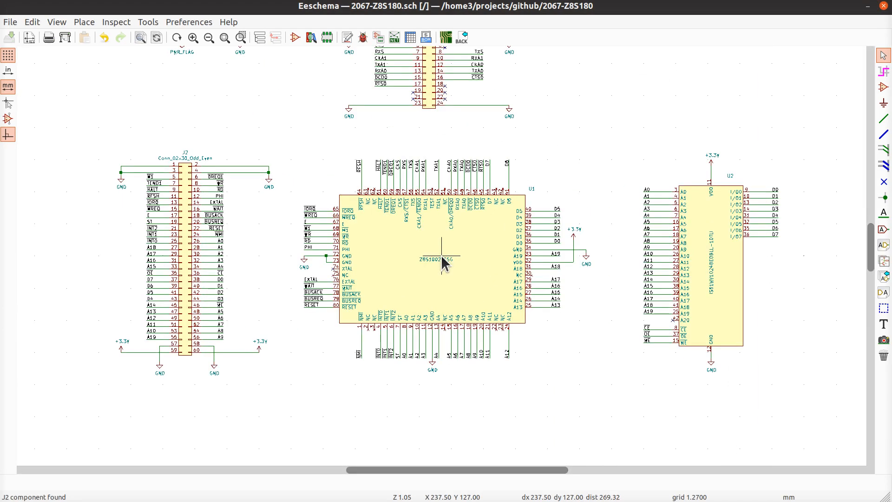
pyautogui.moveTo(432, 257); pyautogui.dragTo(468, 262, button='middle')
pyautogui.scroll(4, 218, 186)
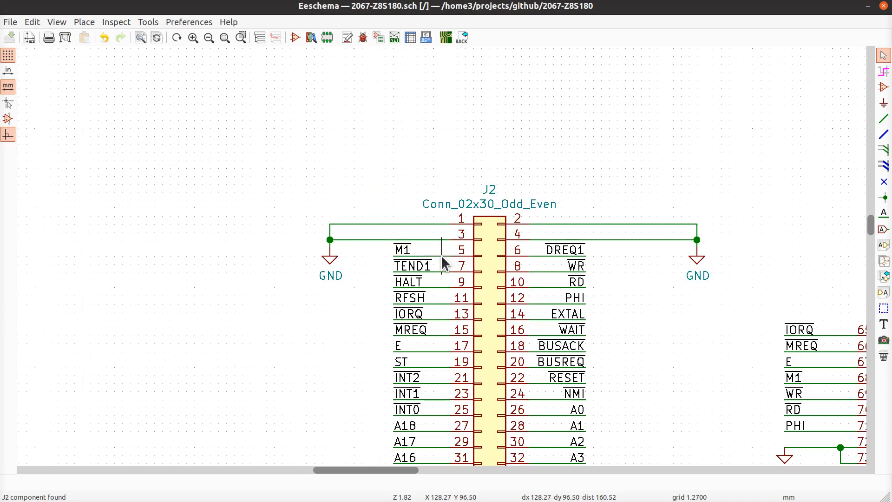
pyautogui.scroll(-4, 494, 230)
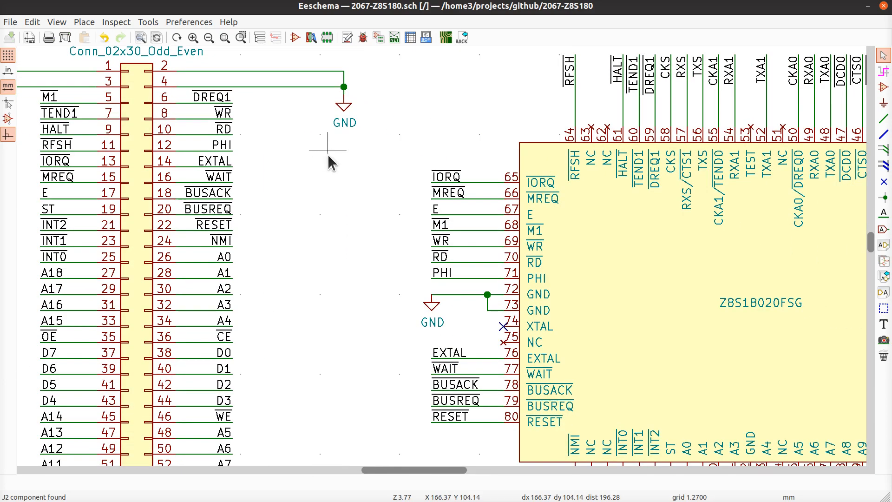
pyautogui.moveTo(611, 325); pyautogui.dragTo(470, 266, button='middle')
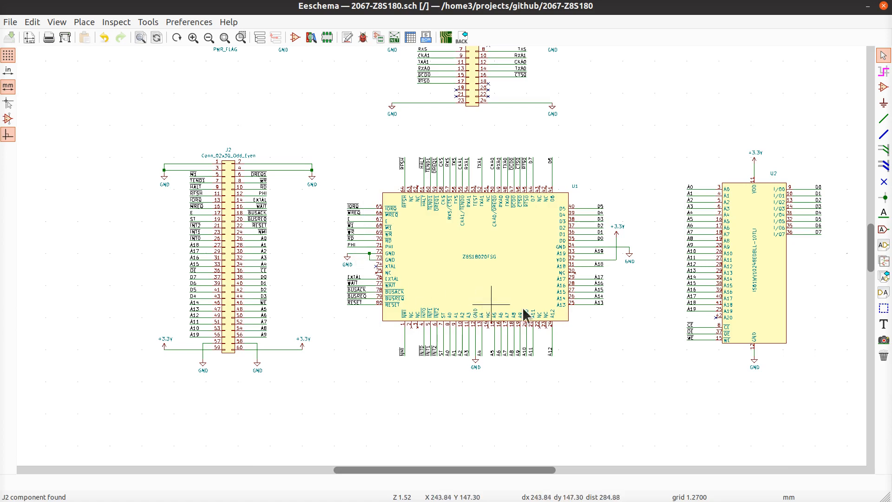
pyautogui.moveTo(776, 308); pyautogui.dragTo(569, 339, button='middle')
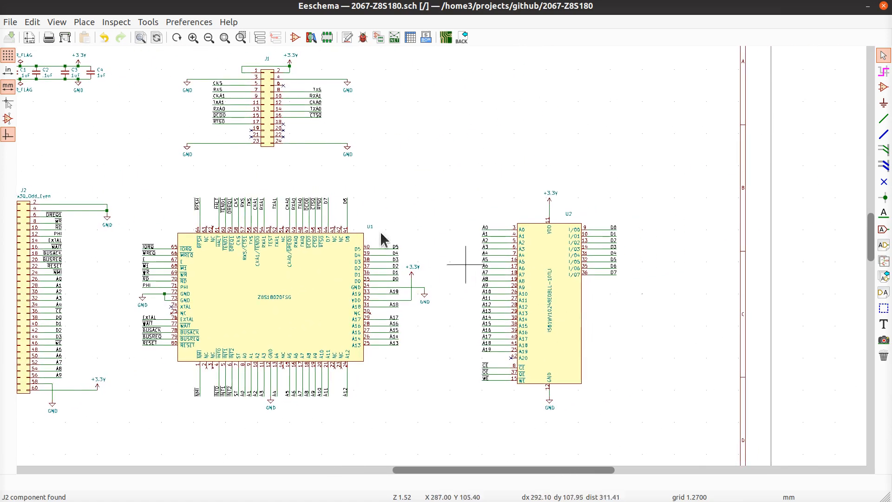
pyautogui.moveTo(257, 216); pyautogui.dragTo(446, 292, button='middle')
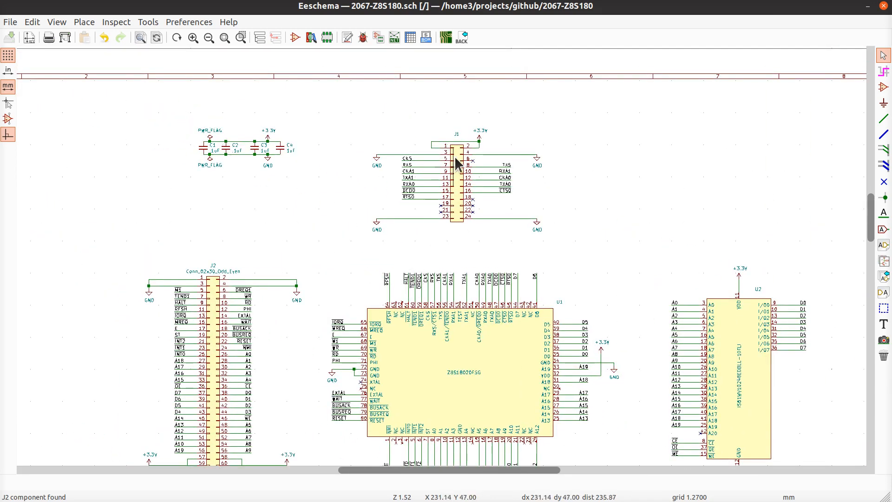
pyautogui.scroll(7, 458, 150)
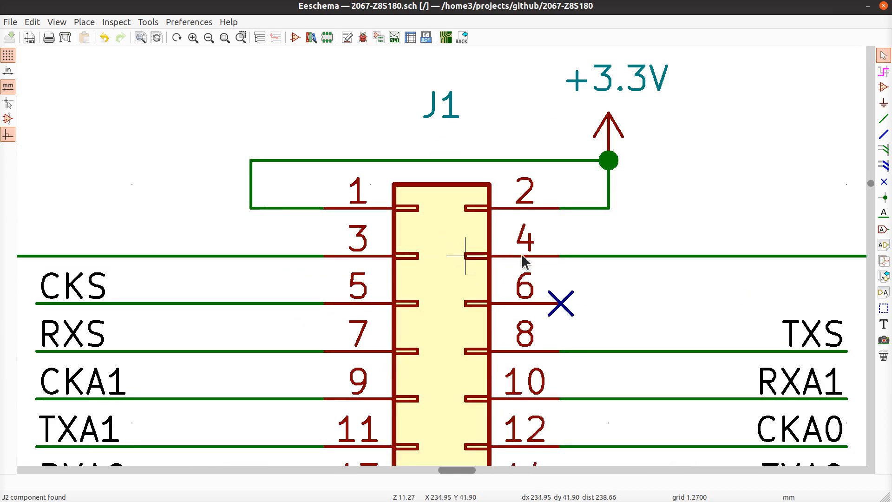
# - Examine the +3.3V, GND, signal and unconnected pins of header J1 in the schematic
pyautogui.moveTo(677, 285); pyautogui.dragTo(392, 310, button='middle')
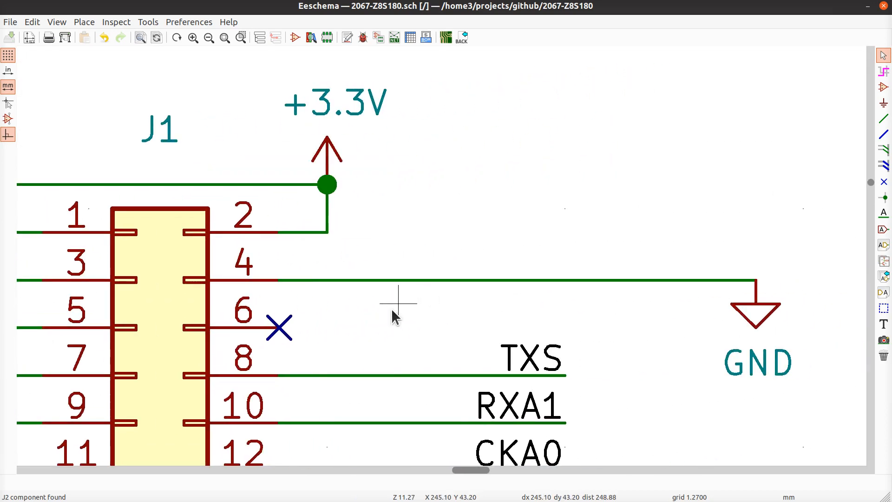
pyautogui.scroll(-1, 391, 308)
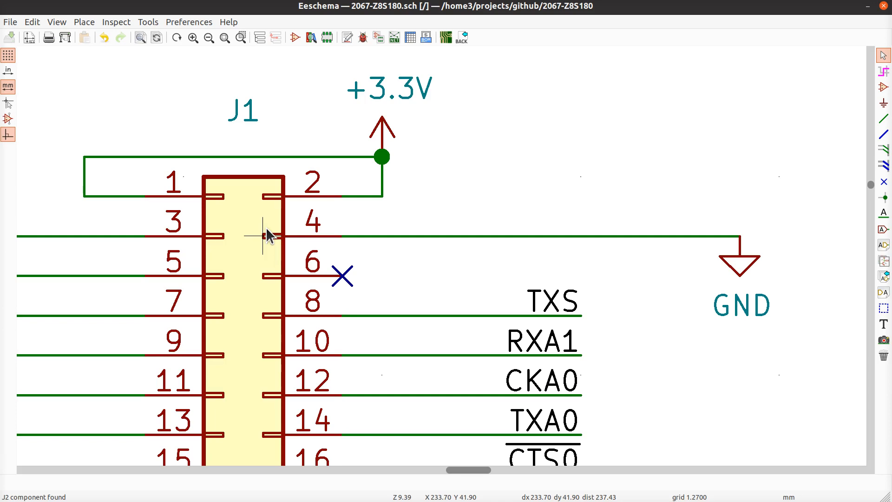
pyautogui.scroll(-2, 267, 235)
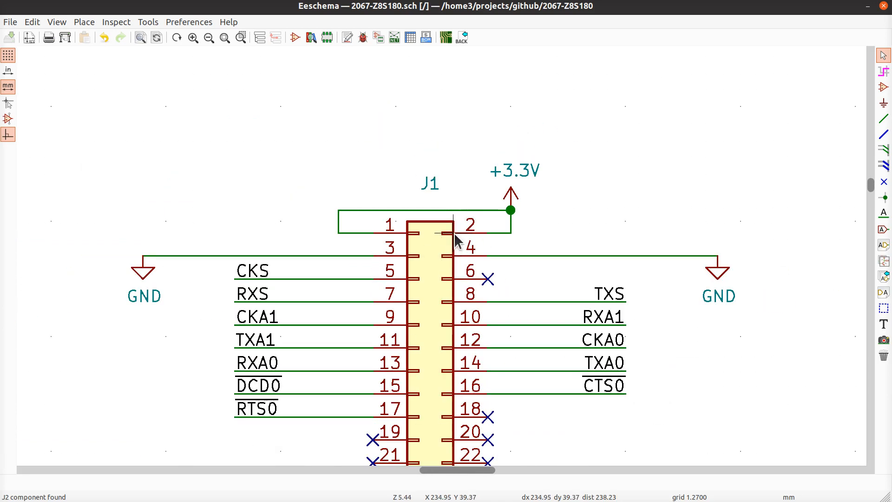
pyautogui.moveTo(465, 291); pyautogui.dragTo(470, 211, button='middle')
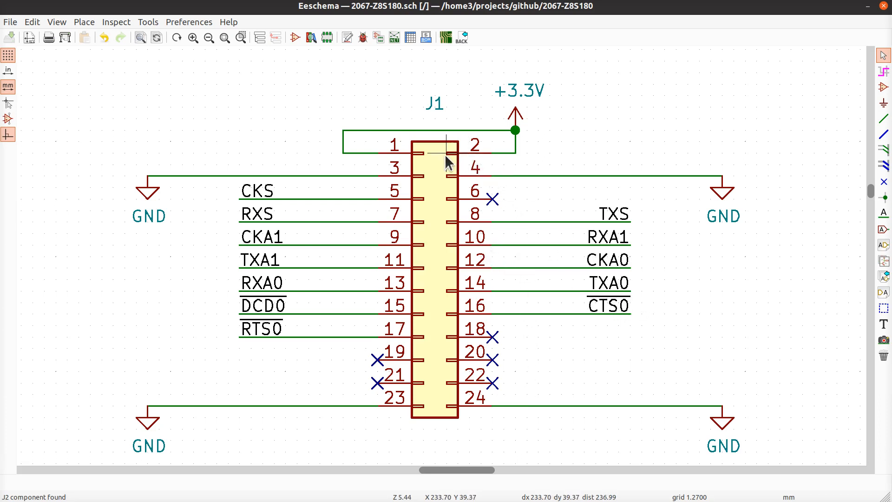
pyautogui.scroll(1, 453, 163)
pyautogui.scroll(6, 442, 263)
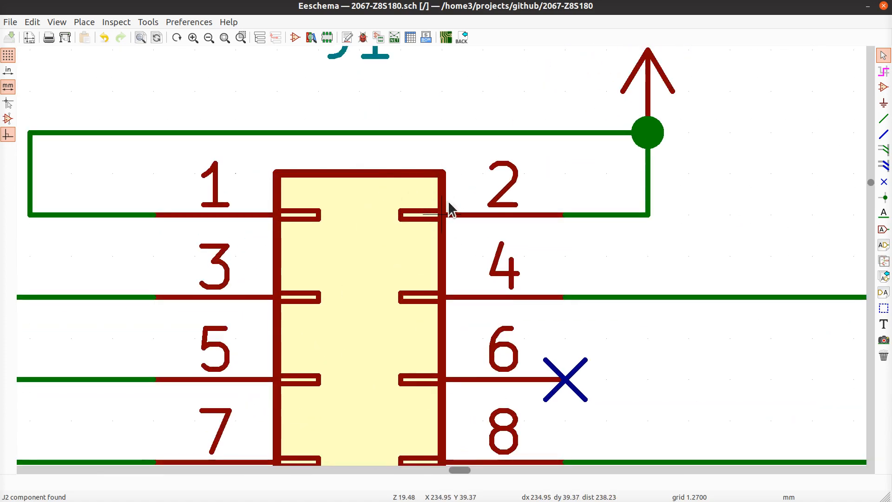
pyautogui.moveTo(442, 212); pyautogui.dragTo(390, 305, button='middle')
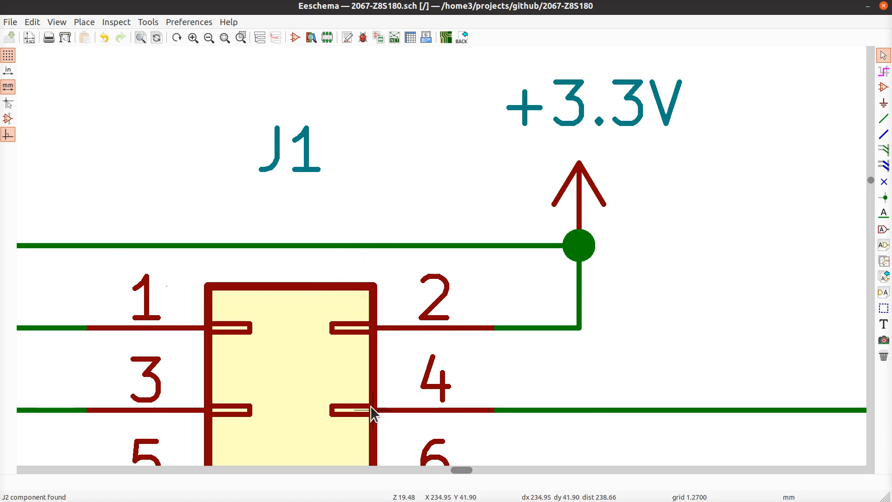
pyautogui.scroll(-4, 450, 370)
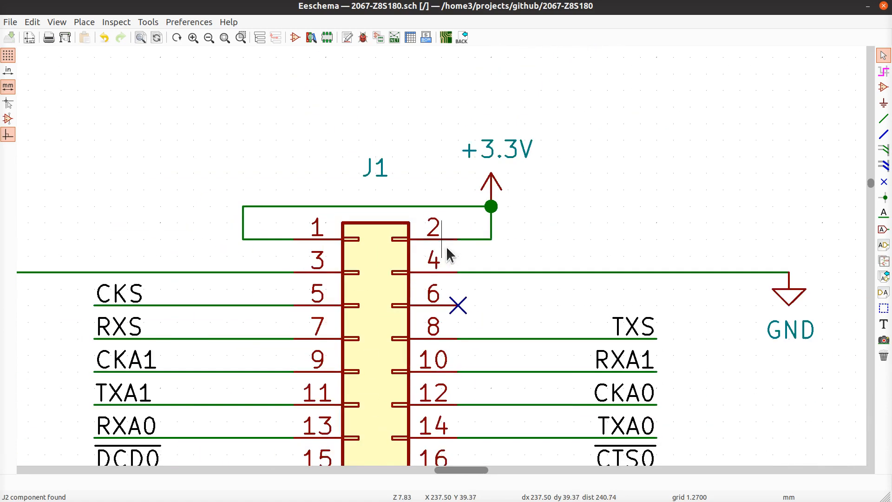
pyautogui.scroll(-3, 446, 247)
pyautogui.moveTo(561, 321); pyautogui.dragTo(508, 251, button='middle')
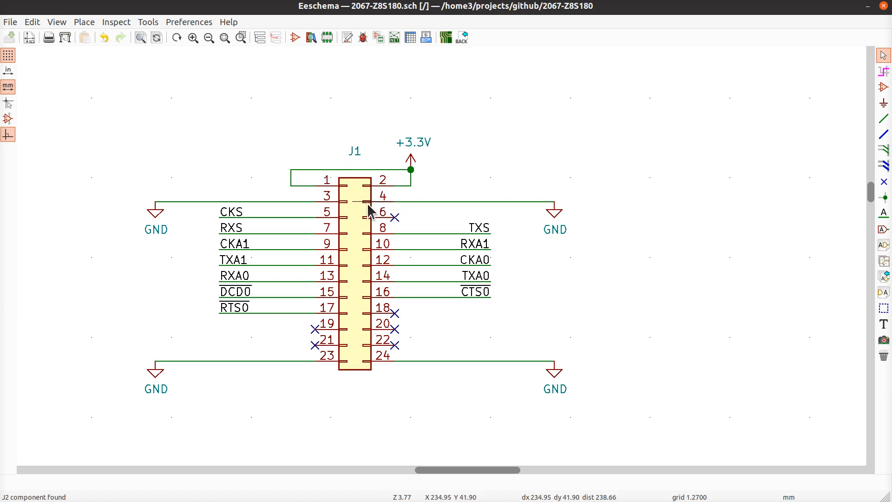
# - Place a MountingHole symbol from the Mechanical library in the empty area just above the title block's upper-left corner
pyautogui.scroll(-4, 368, 203)
pyautogui.moveTo(560, 355); pyautogui.dragTo(535, 229, button='middle')
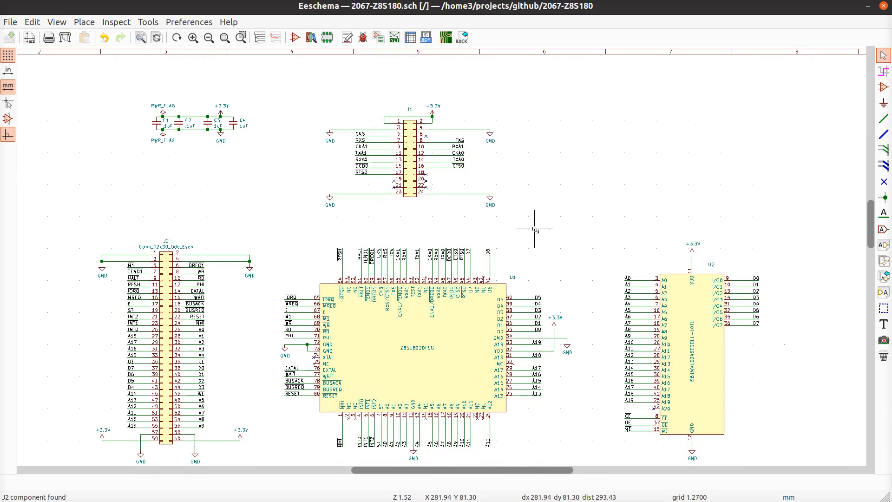
pyautogui.moveTo(551, 326); pyautogui.dragTo(533, 199, button='middle')
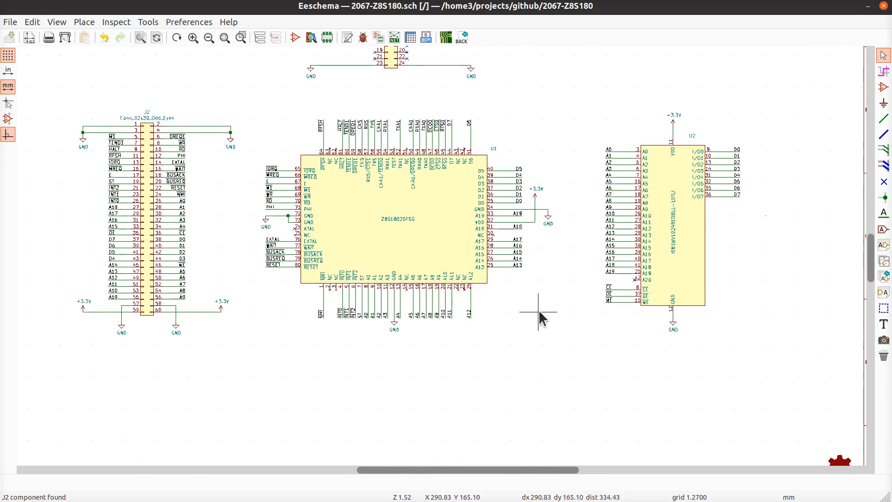
pyautogui.scroll(-1, 542, 315)
pyautogui.moveTo(454, 302); pyautogui.dragTo(546, 271, button='middle')
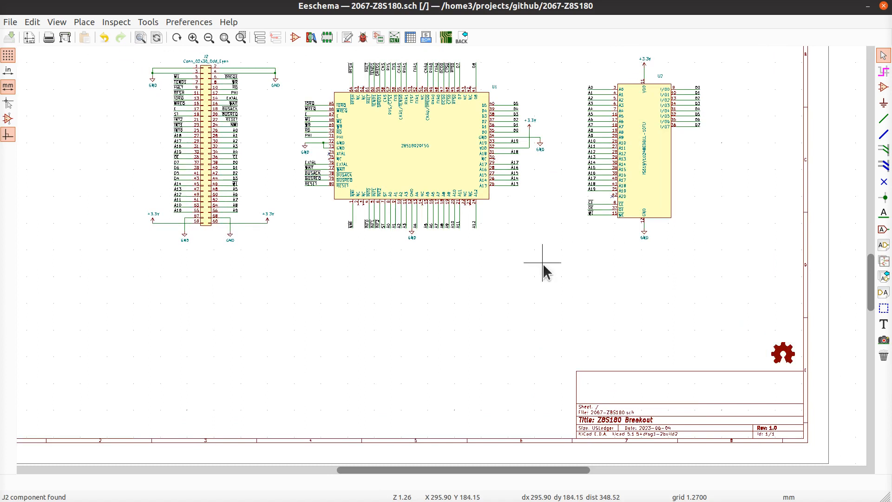
pyautogui.click(884, 87)
pyautogui.click(321, 328)
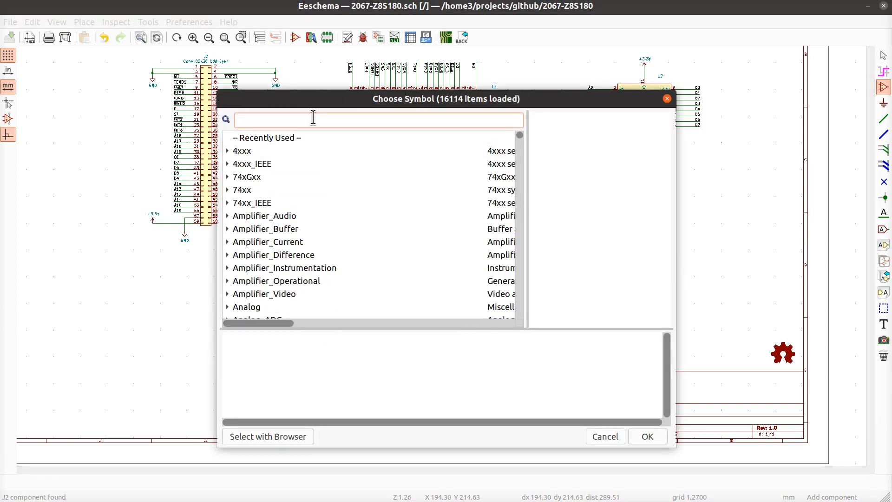
pyautogui.write('hole')
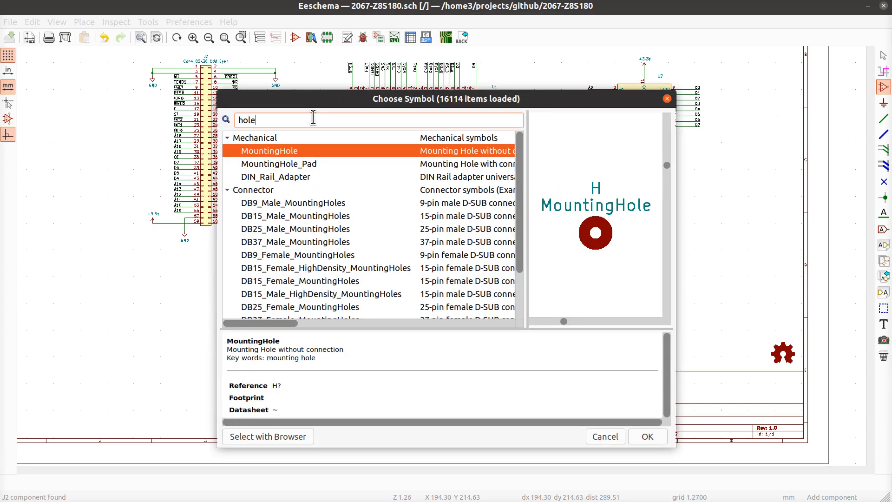
pyautogui.click(287, 166)
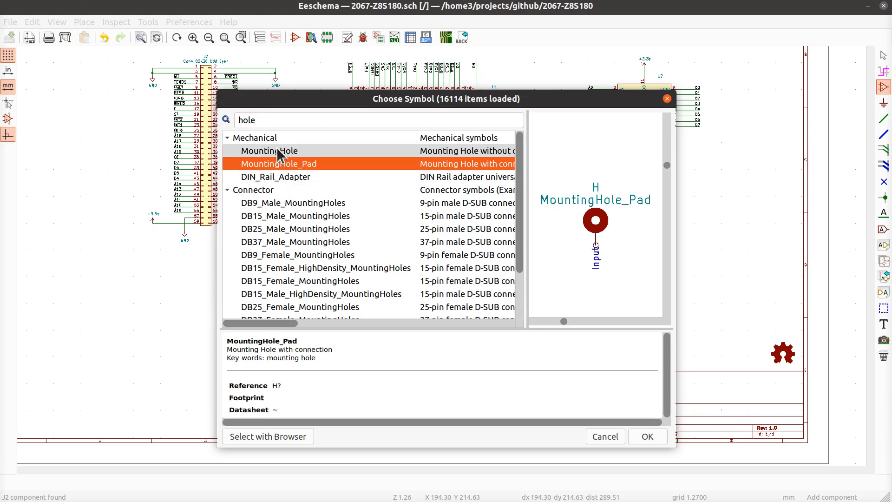
pyautogui.click(278, 152)
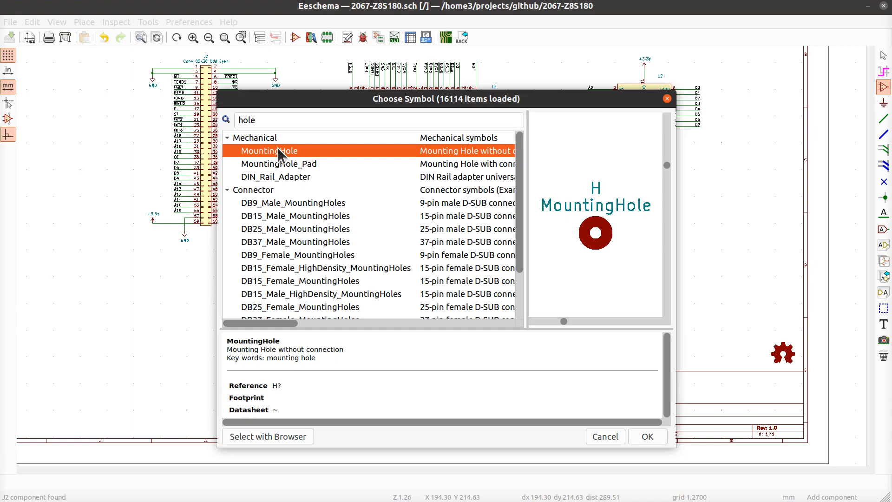
pyautogui.doubleClick(277, 147)
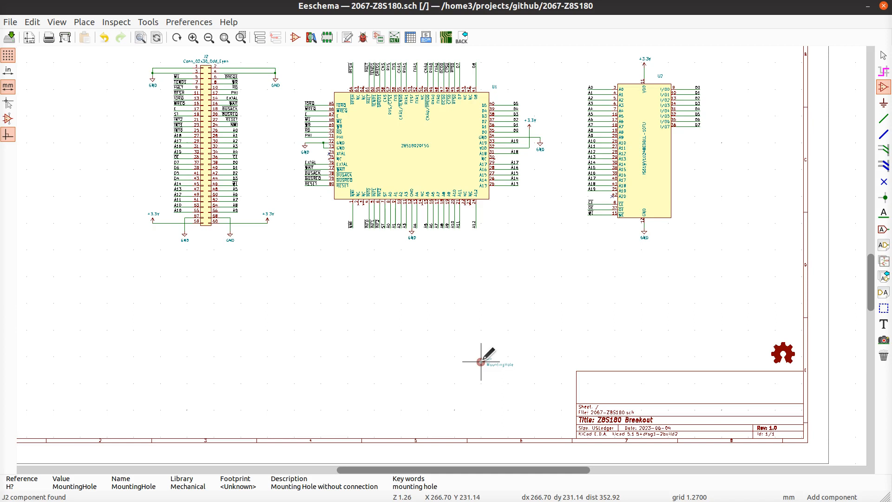
pyautogui.click(566, 343)
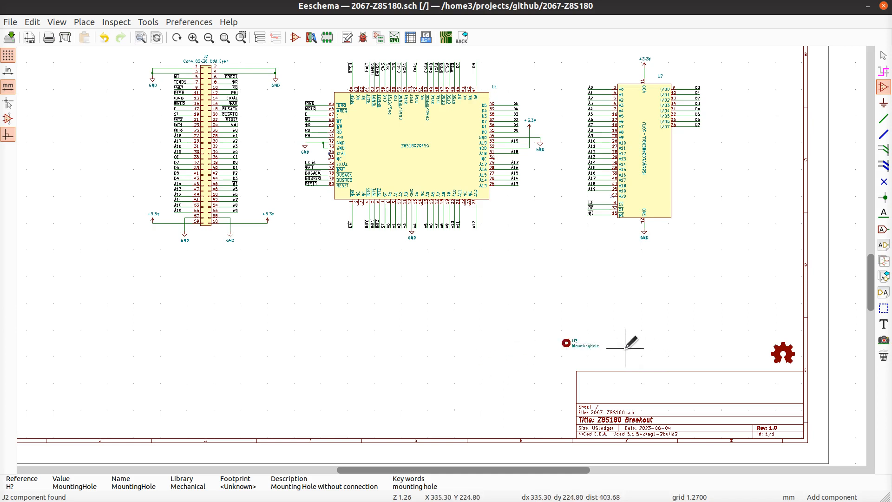
pyautogui.press('Escape')
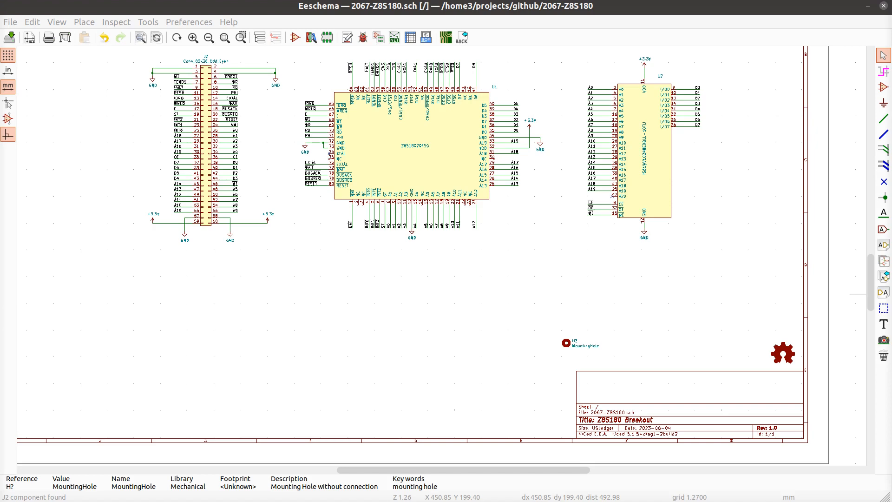
# - Examine the photo of the manufactured Rev 1.0 board from its upper edge to header J2, and close it
pyautogui.moveTo(891, 43); pyautogui.dragTo(293, 66)
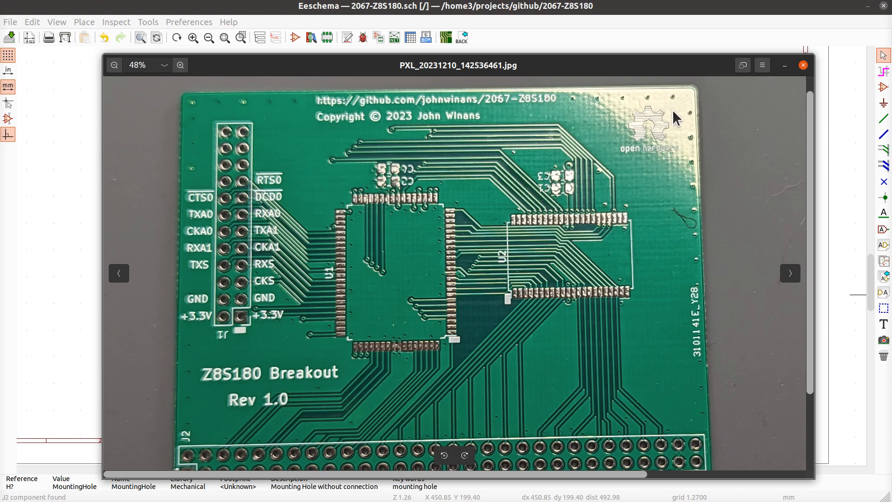
pyautogui.scroll(-3, 637, 383)
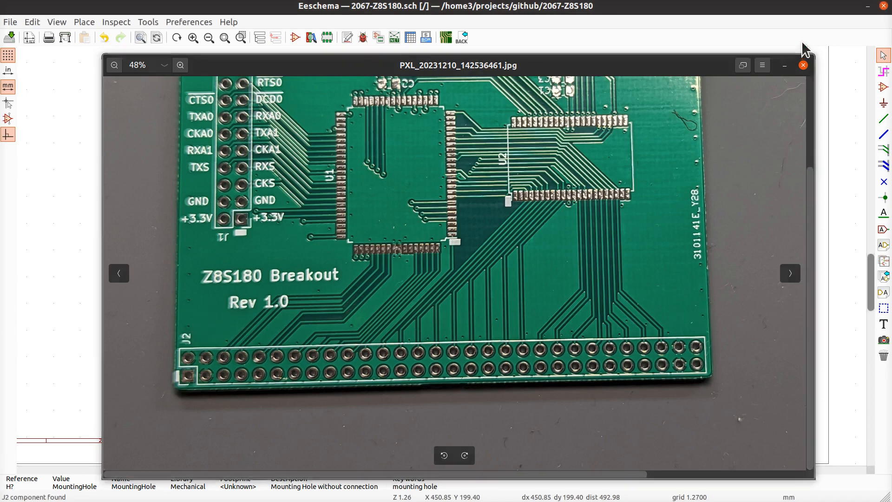
pyautogui.click(804, 66)
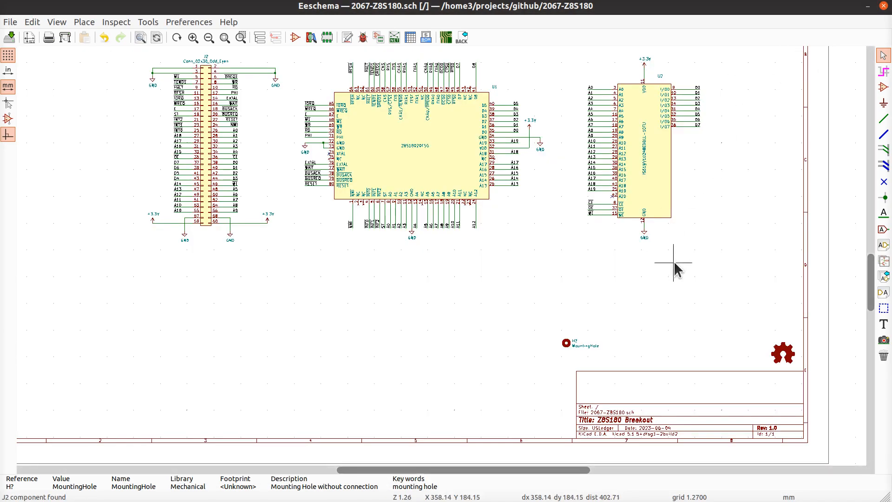
# - Duplicate the MountingHole symbol three times, placing the copies in a row to the left of the original
pyautogui.scroll(3, 441, 264)
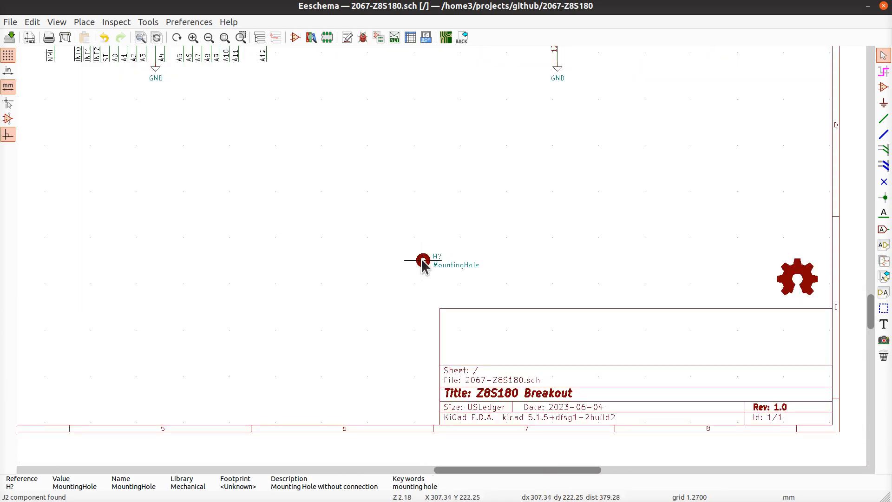
pyautogui.hotkey('ctrl', 'd')
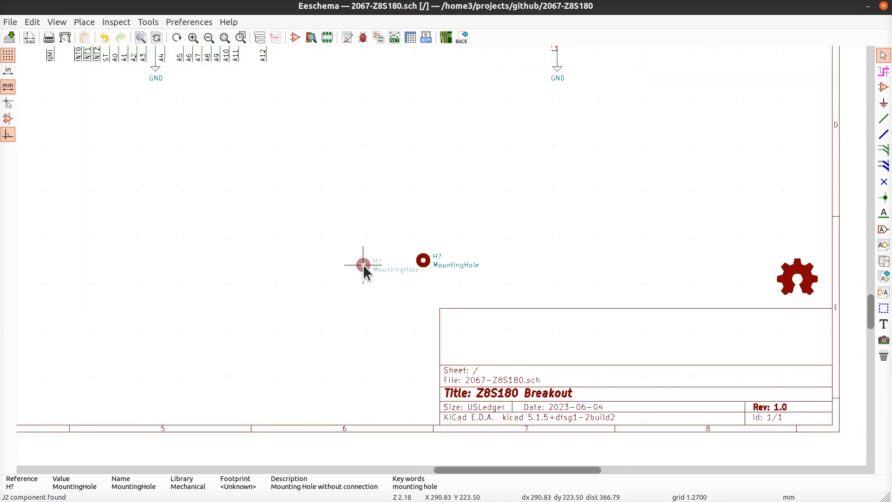
pyautogui.click(364, 262)
pyautogui.hotkey('ctrl', 'd')
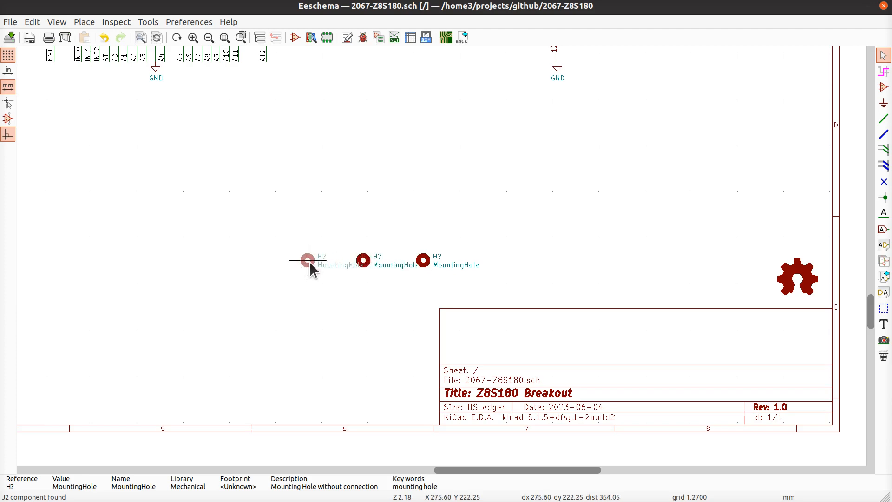
pyautogui.click(308, 261)
pyautogui.hotkey('ctrl', 'd')
pyautogui.click(257, 261)
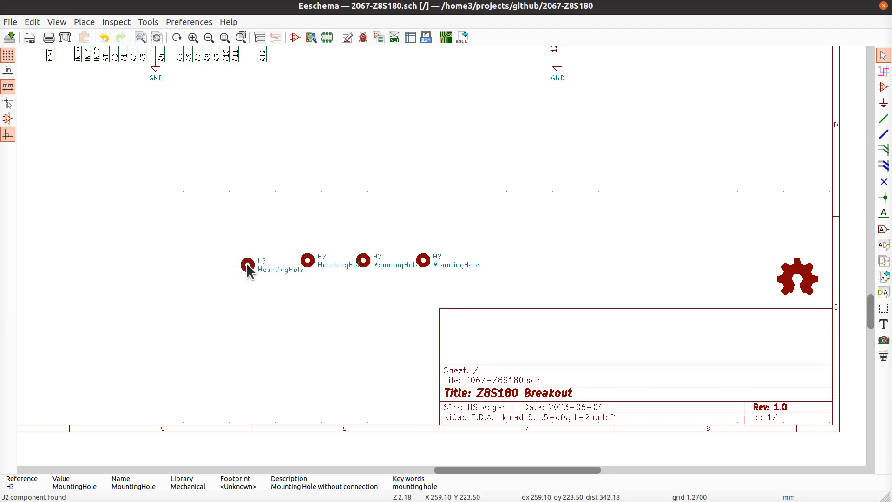
# - Set the references of the two leftmost mounting holes to H1 and H2
pyautogui.scroll(3, 257, 261)
pyautogui.doubleClick(484, 246)
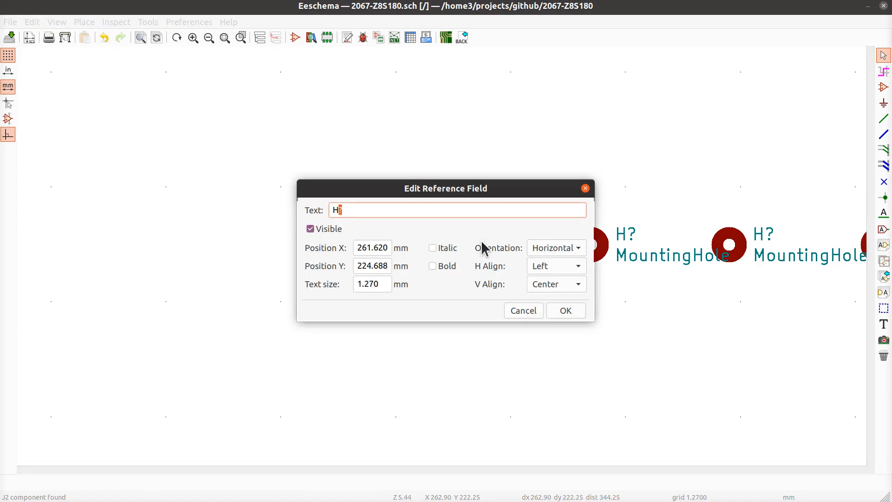
pyautogui.write('1')
pyautogui.press('Return')
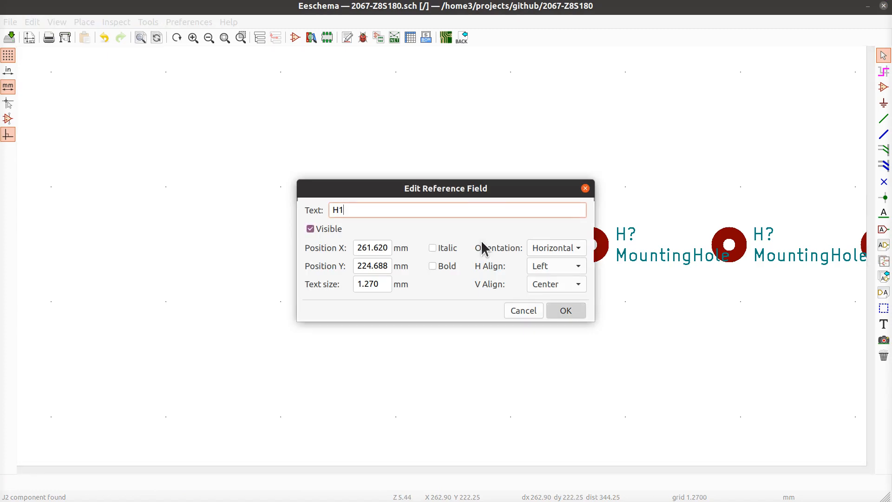
pyautogui.doubleClick(629, 238)
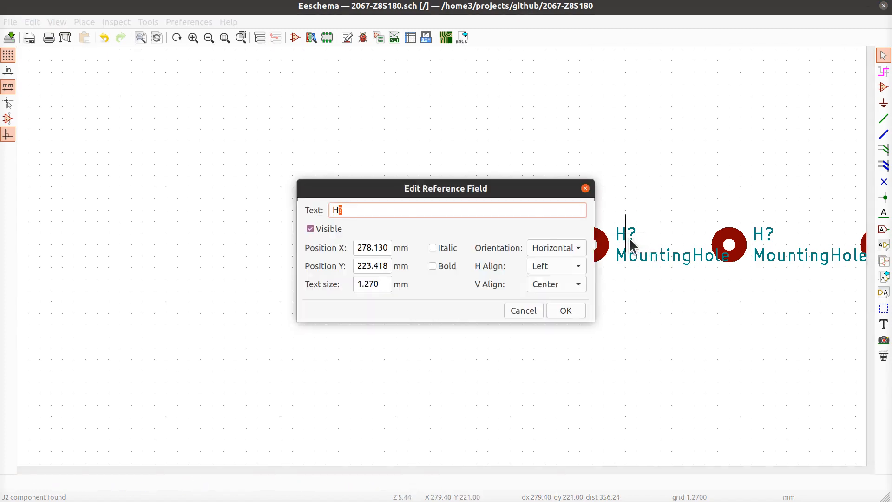
pyautogui.write('2')
pyautogui.press('Return')
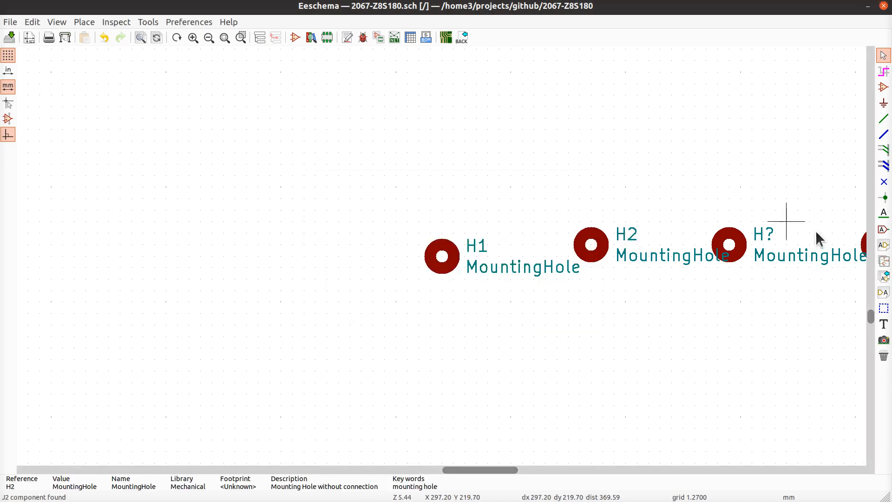
# - Set the references of the remaining two mounting holes to H3 and H4, from left to right
pyautogui.doubleClick(765, 233)
pyautogui.write('3')
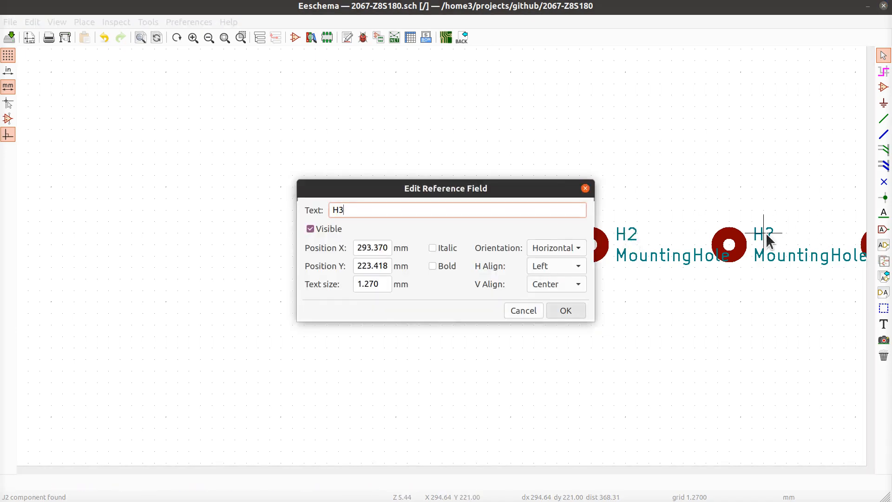
pyautogui.press('Return')
pyautogui.moveTo(718, 223); pyautogui.dragTo(466, 201, button='middle')
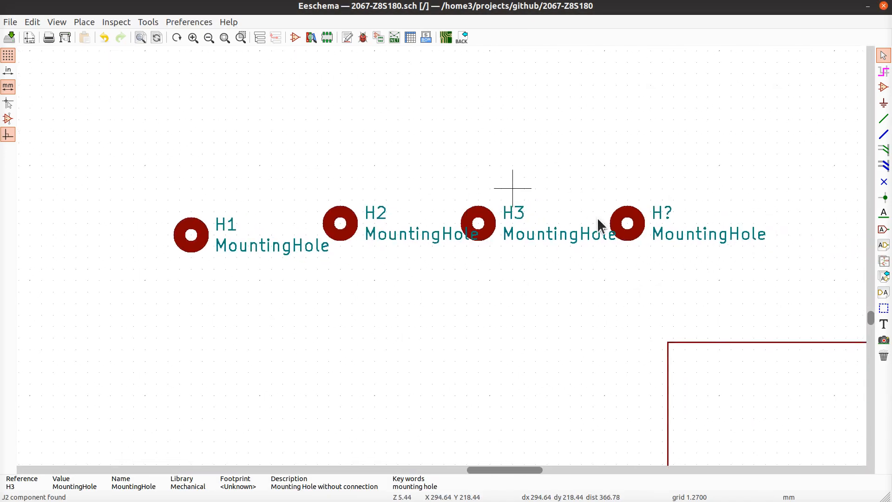
pyautogui.doubleClick(667, 212)
pyautogui.write('4')
pyautogui.press('Return')
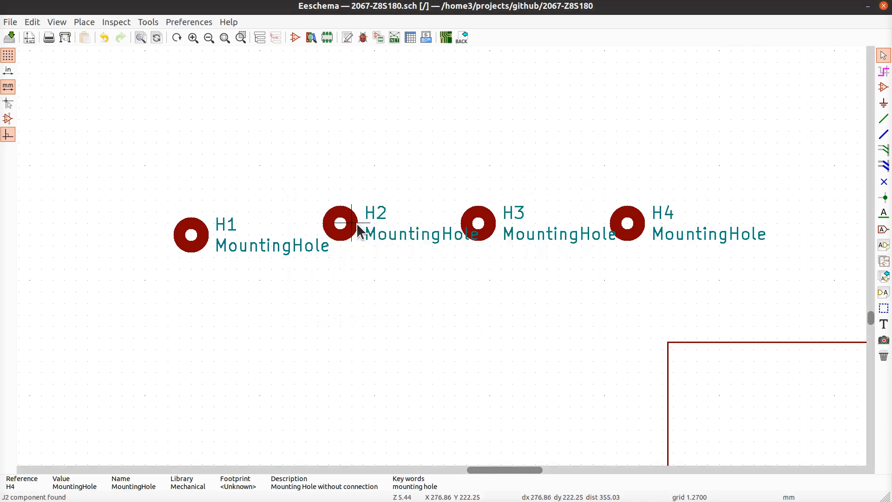
# - Move mounting holes H2, H3 and H4 into an evenly spaced column beneath H1 and save the schematic
pyautogui.press('m')
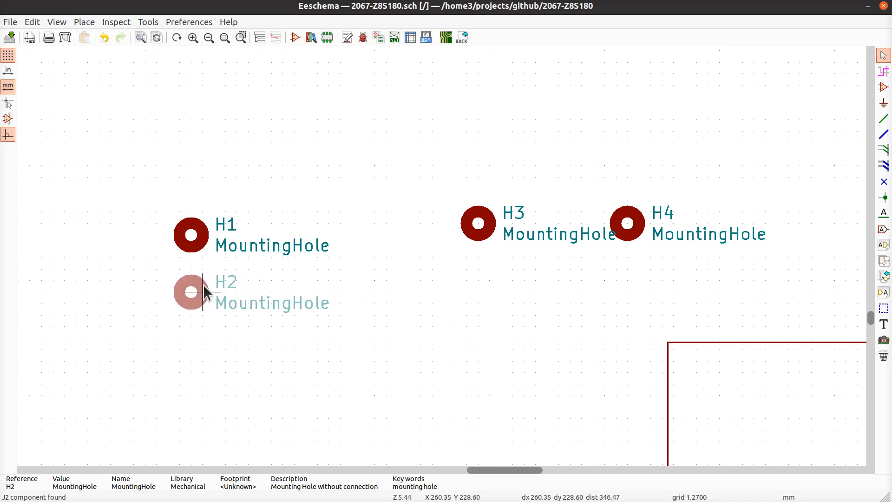
pyautogui.click(203, 284)
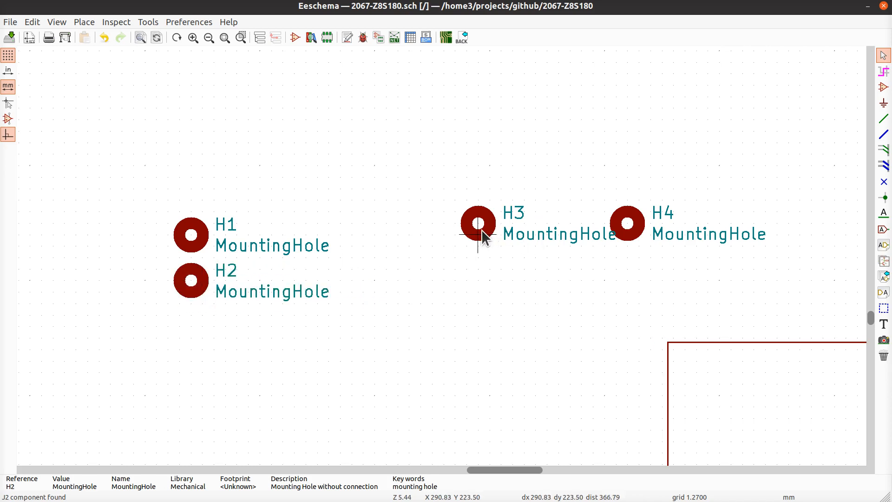
pyautogui.press('m')
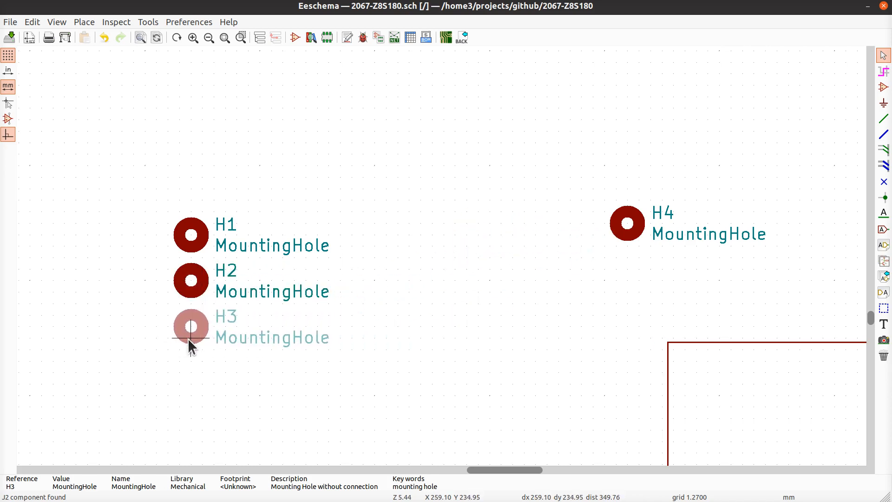
pyautogui.click(188, 339)
pyautogui.press('m')
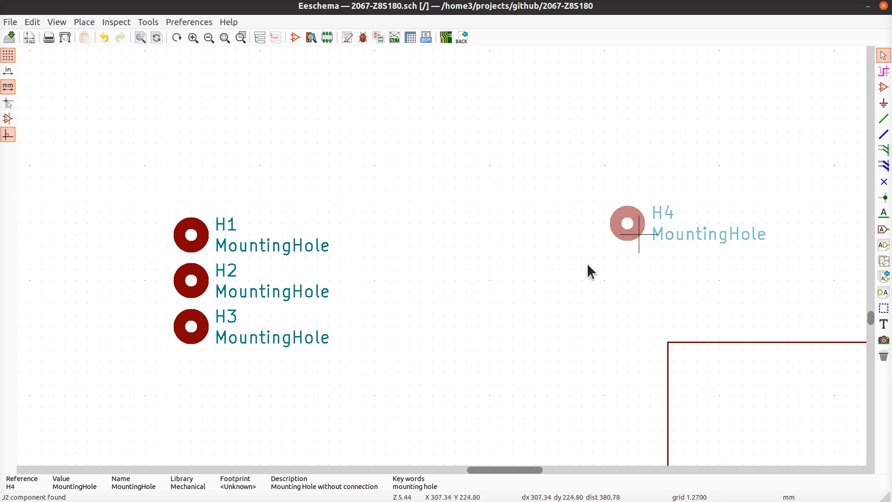
pyautogui.click(203, 386)
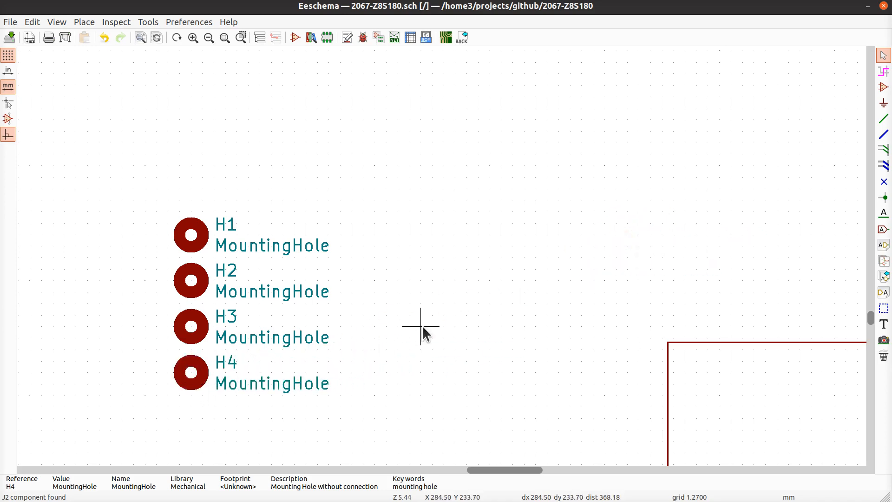
pyautogui.moveTo(422, 325); pyautogui.dragTo(688, 332, button='middle')
pyautogui.hotkey('ctrl', 's')
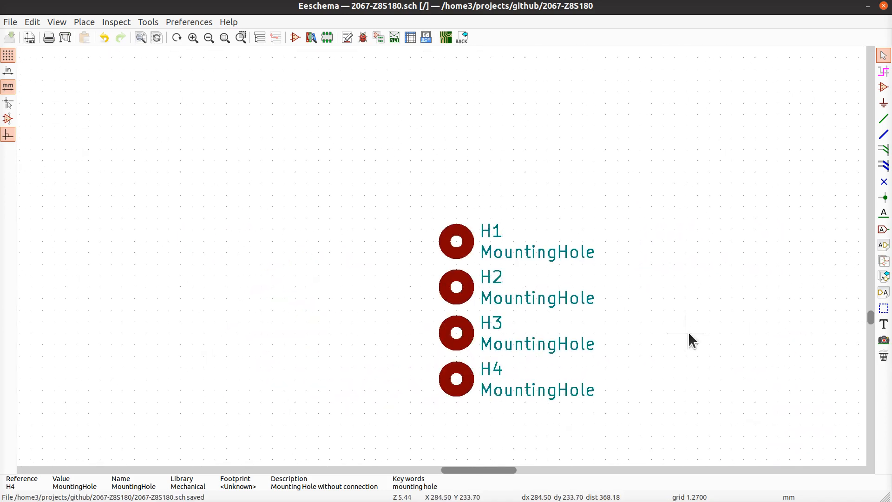
# - Assign the footprint MountingHole_2.5mm from the MountingHole library to symbol H1 and save the schematic
pyautogui.doubleClick(470, 241)
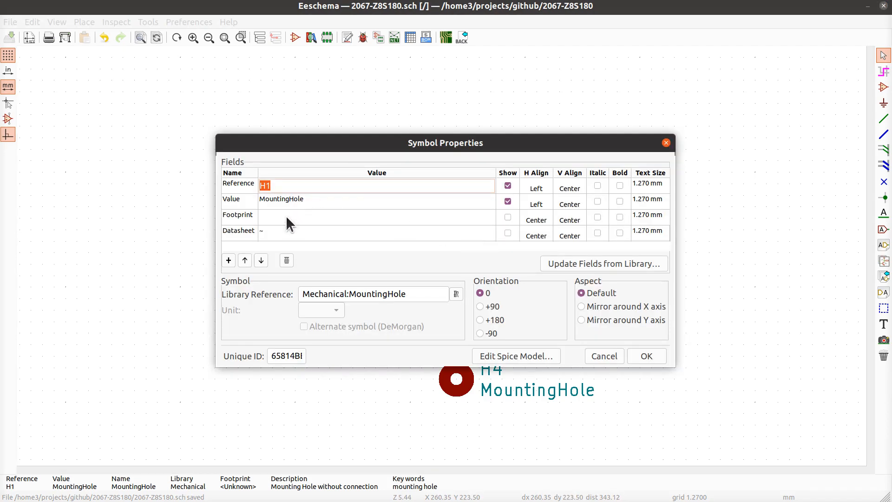
pyautogui.click(287, 218)
pyautogui.click(490, 216)
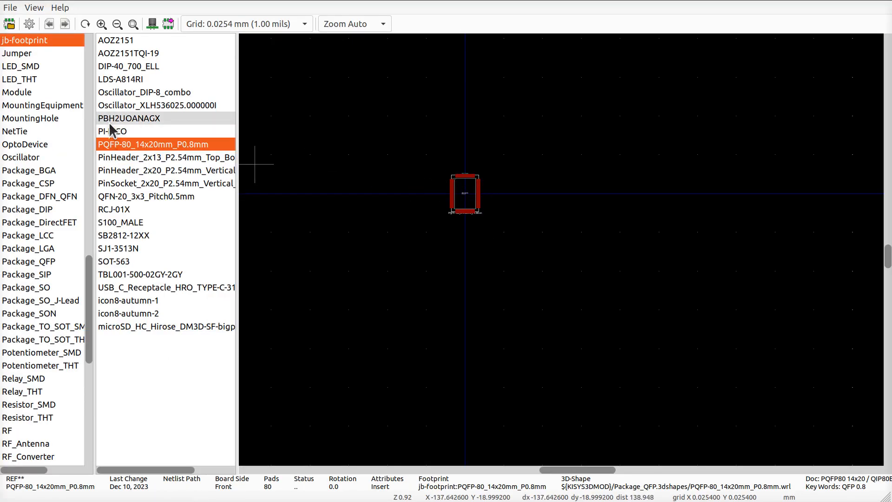
pyautogui.click(90, 136)
pyautogui.scroll(5, 90, 146)
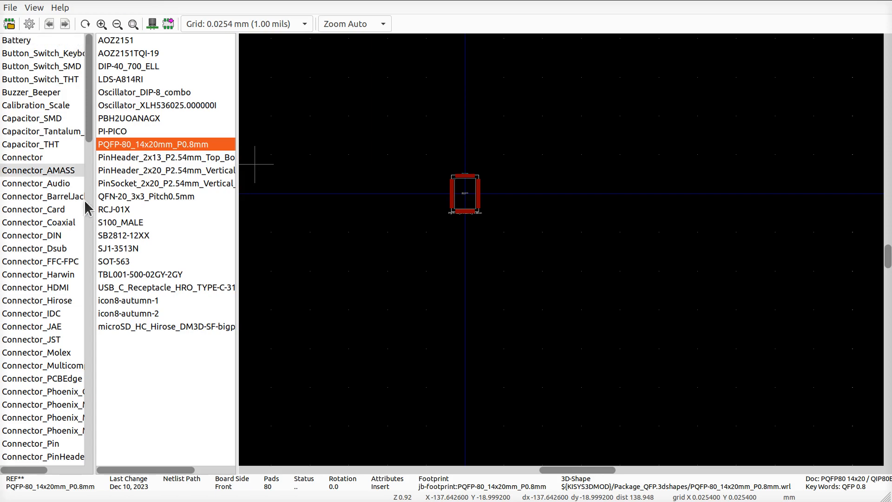
pyautogui.scroll(-12, 65, 260)
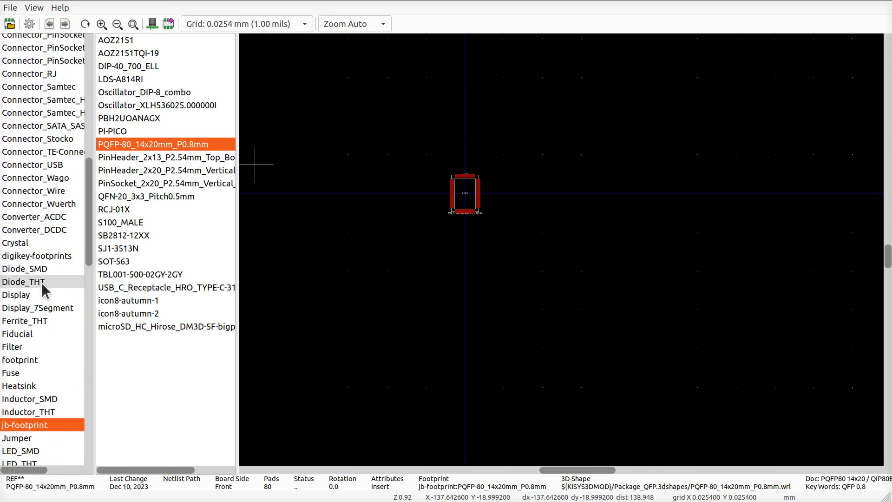
pyautogui.scroll(-3, 49, 292)
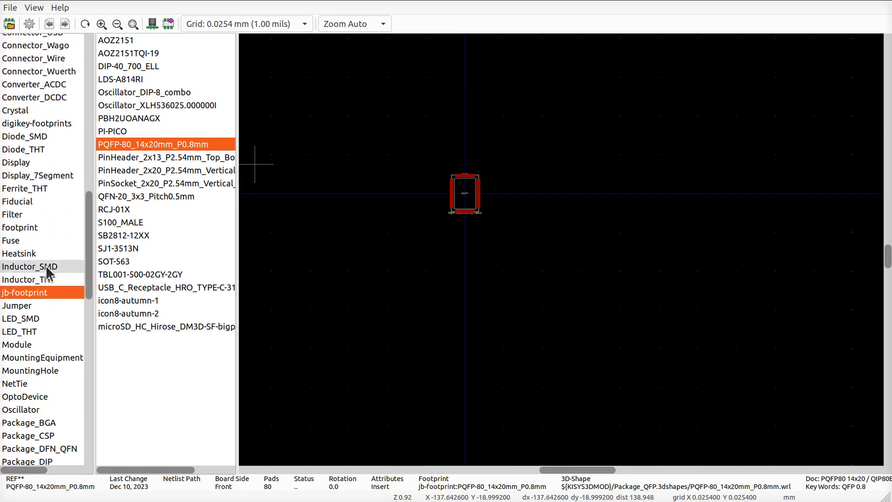
pyautogui.scroll(-2, 50, 270)
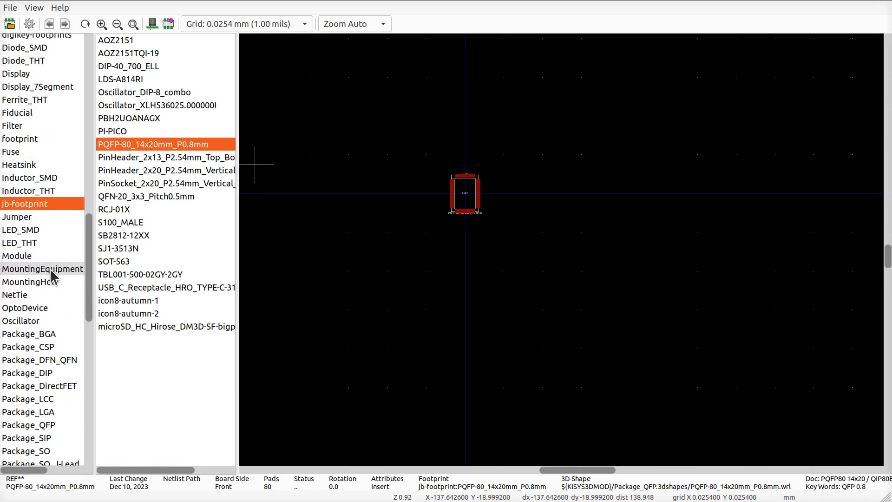
pyautogui.click(42, 283)
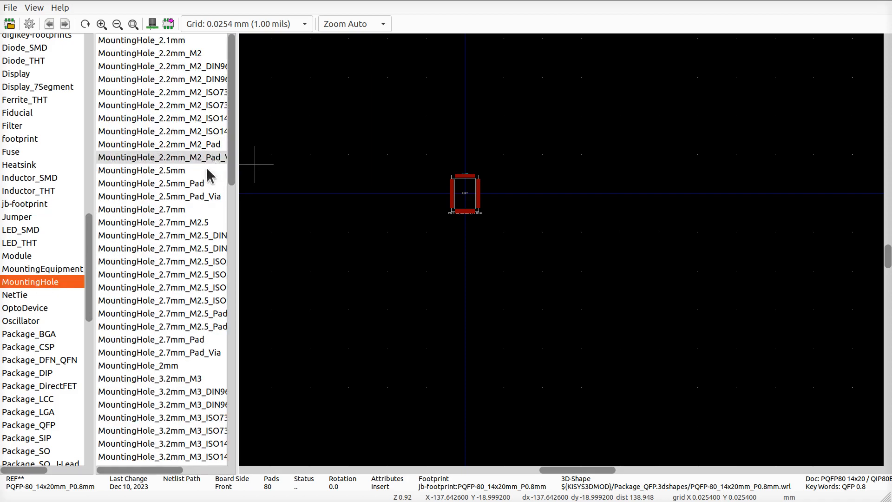
pyautogui.click(172, 171)
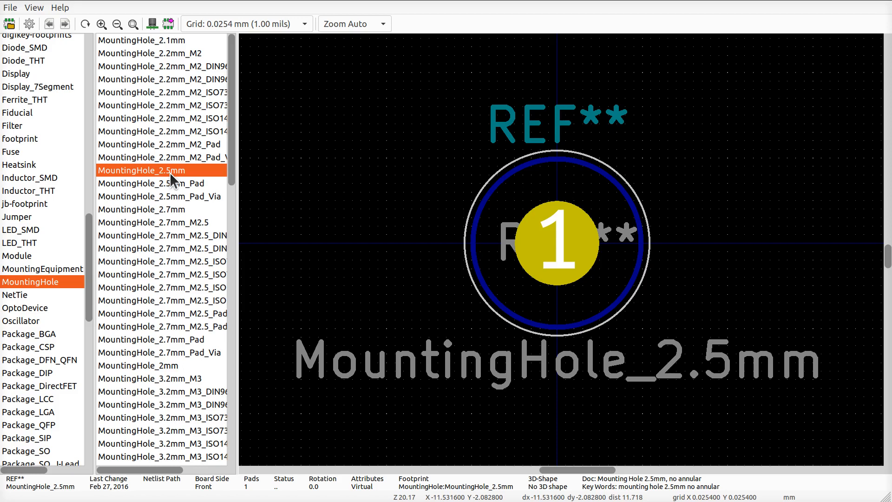
pyautogui.doubleClick(169, 171)
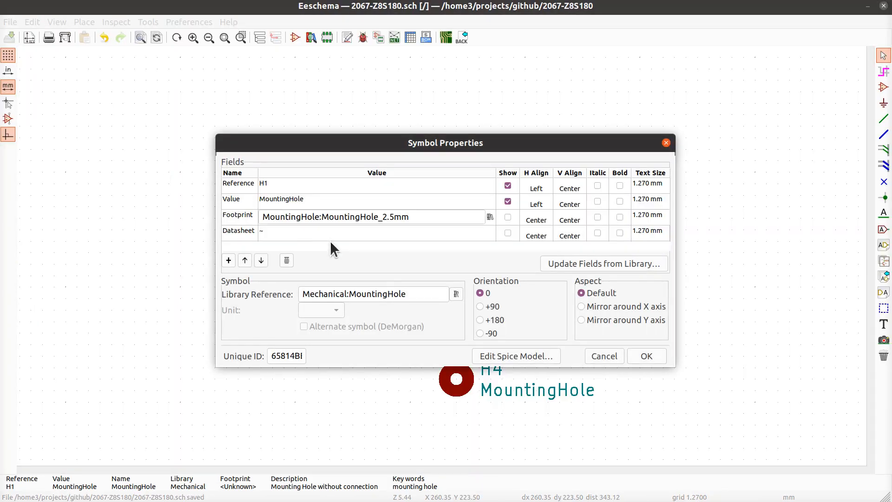
pyautogui.click(644, 354)
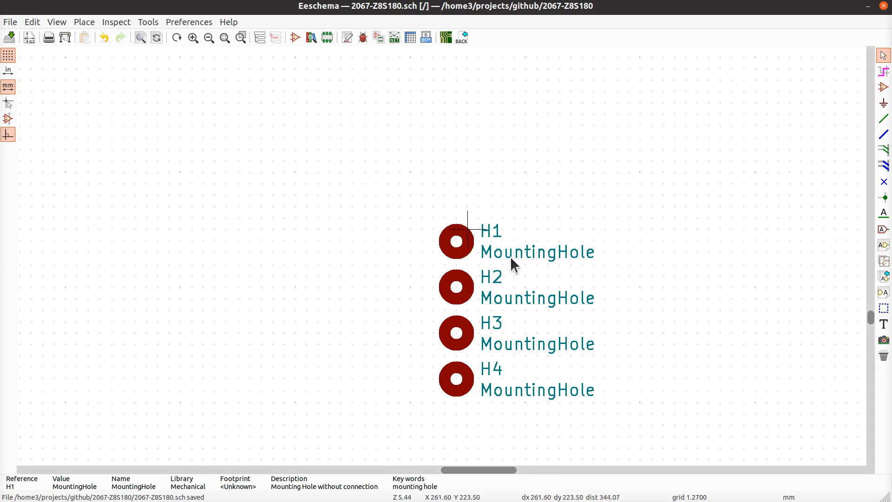
pyautogui.hotkey('ctrl', 's')
# - Copy the footprint name MountingHole:MountingHole_2.5mm from H1 into the footprint field of H2
pyautogui.doubleClick(475, 241)
pyautogui.click(314, 214)
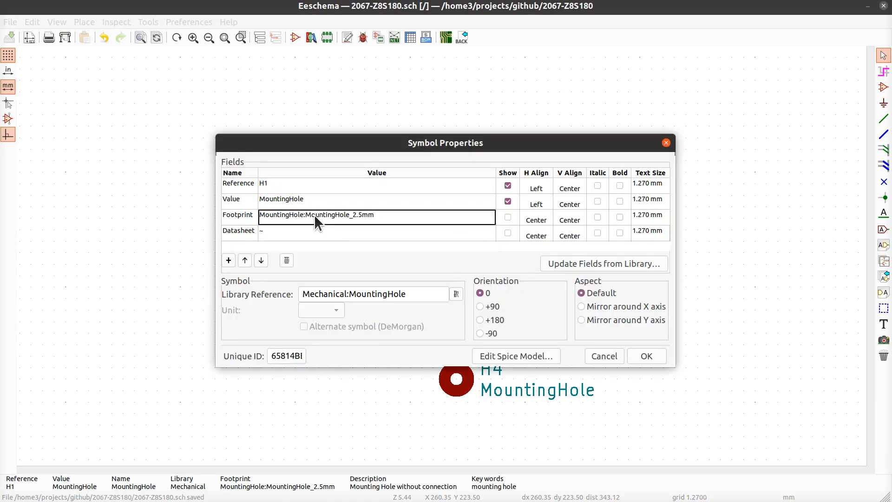
pyautogui.tripleClick(428, 217)
pyautogui.hotkey('ctrl', 'c')
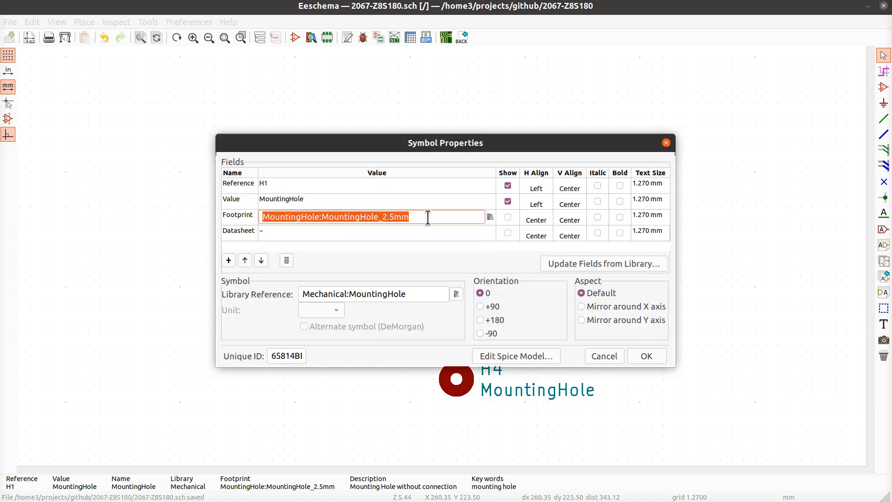
pyautogui.click(665, 143)
pyautogui.doubleClick(467, 291)
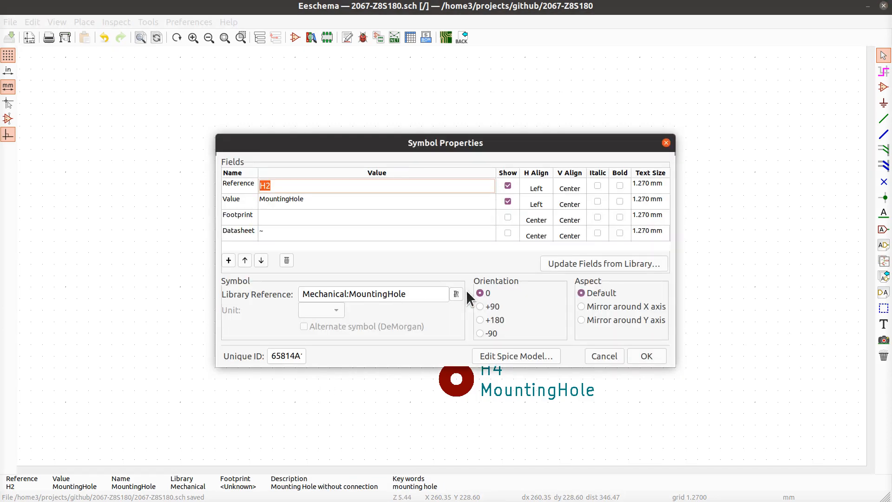
pyautogui.click(294, 217)
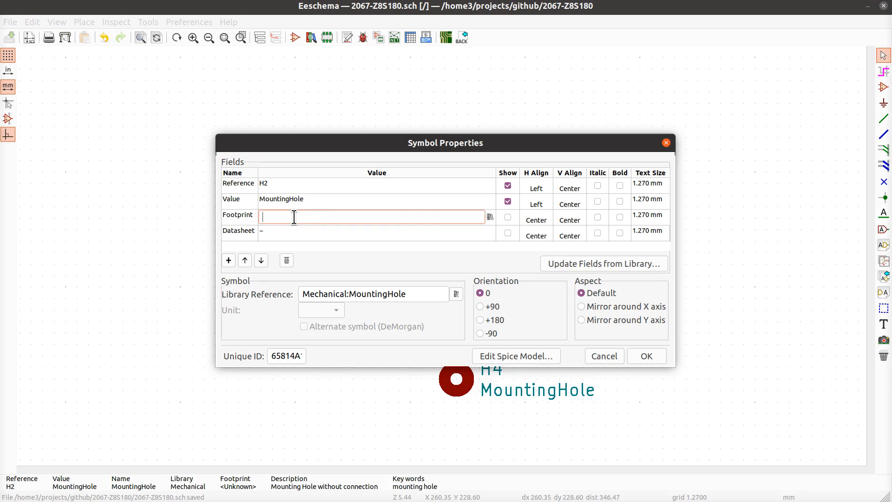
pyautogui.hotkey('ctrl', 'v')
pyautogui.click(663, 355)
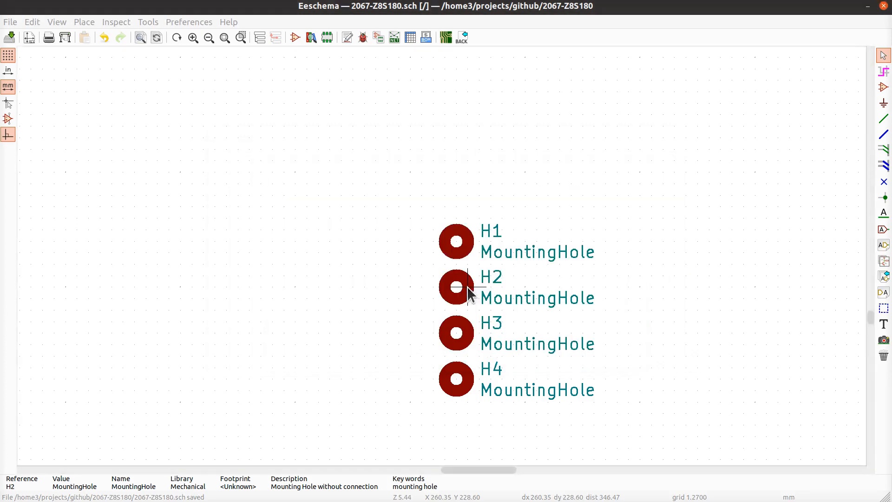
# - Set the footprint of H3 and H4 to MountingHole:MountingHole_2.5mm in the symbol fields table, and recheck the table
pyautogui.click(410, 38)
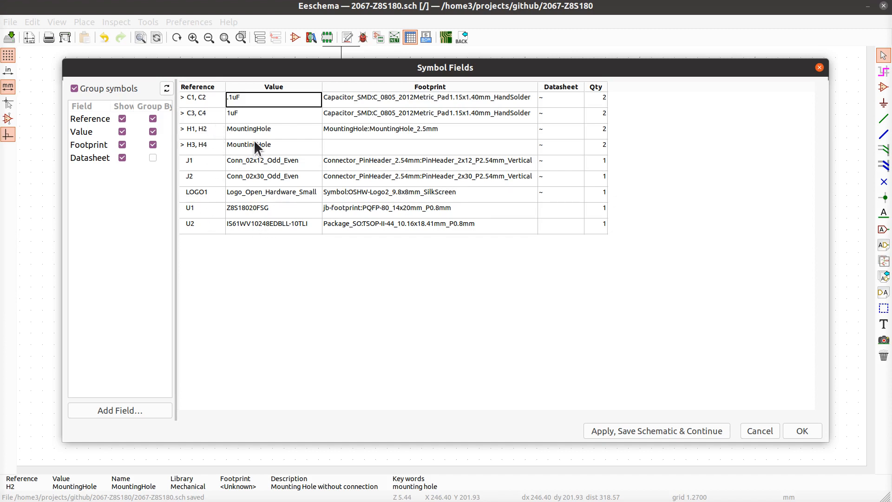
pyautogui.click(389, 144)
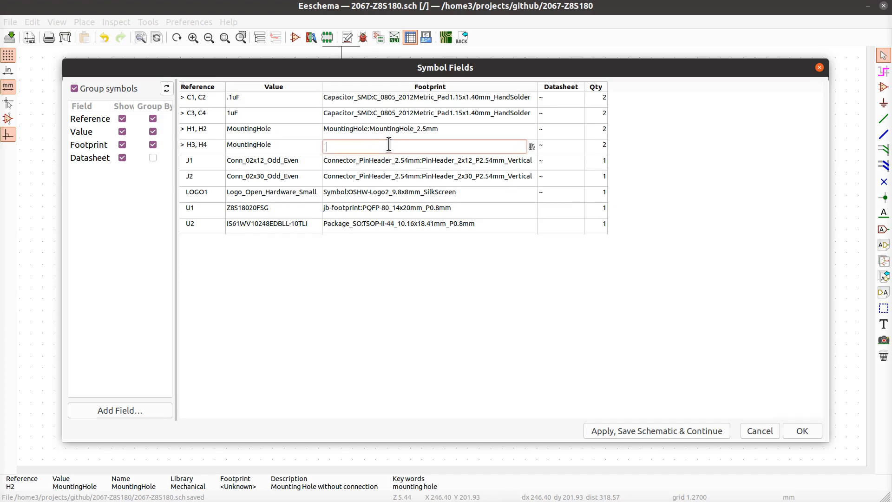
pyautogui.hotkey('ctrl', 'v')
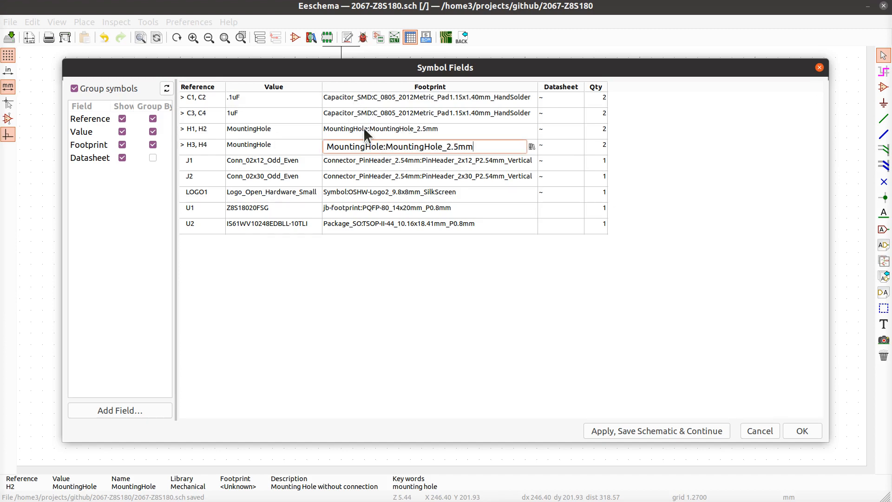
pyautogui.press('Return')
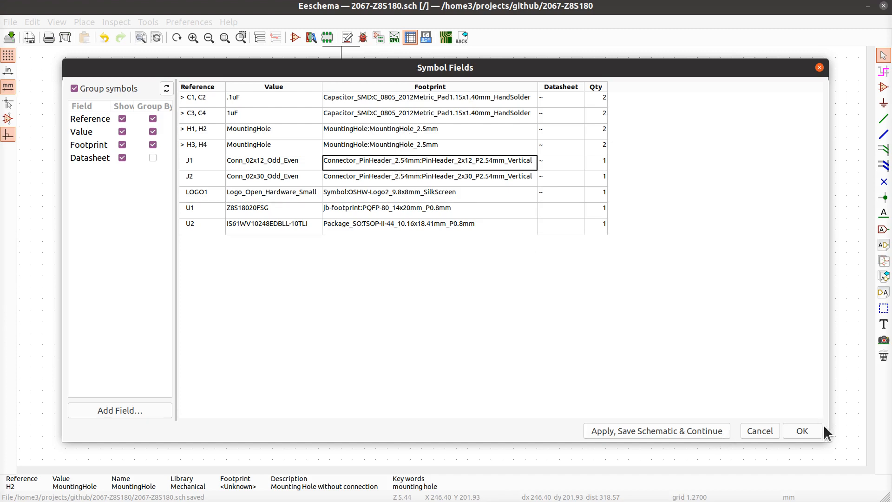
pyautogui.click(801, 431)
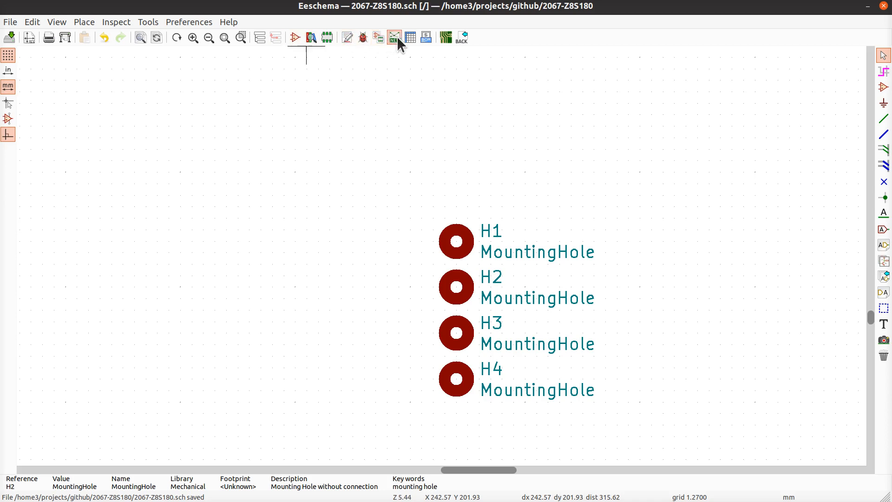
pyautogui.click(411, 37)
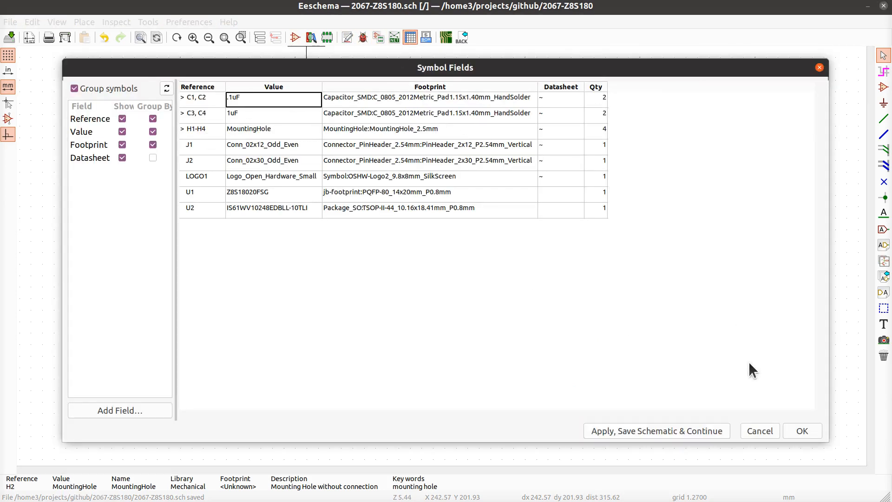
pyautogui.click(802, 429)
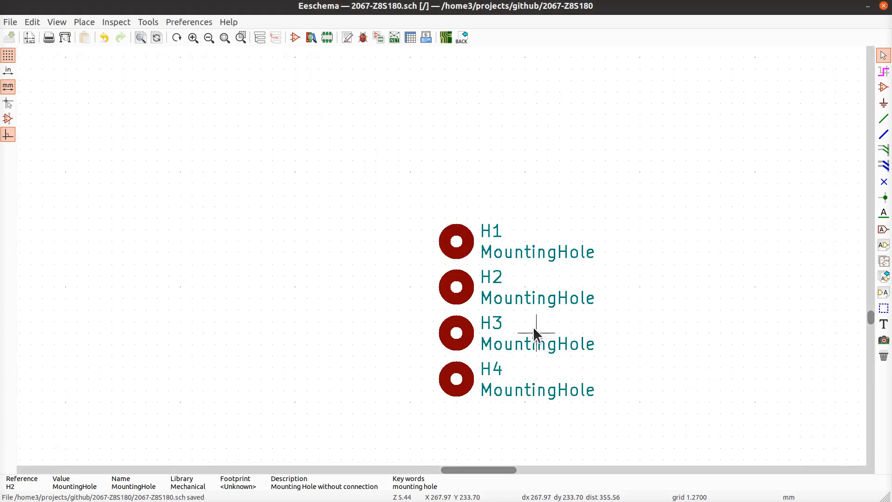
# - Switch to Pcbnew, update the PCB from the schematic, and place the four mounting hole footprints just outside the board's upper right edge
pyautogui.scroll(-3, 533, 328)
pyautogui.click(446, 37)
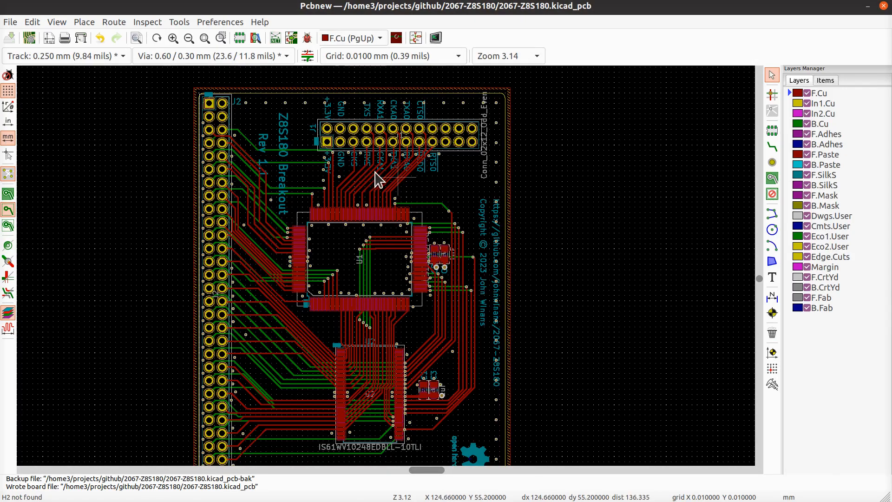
pyautogui.click(291, 38)
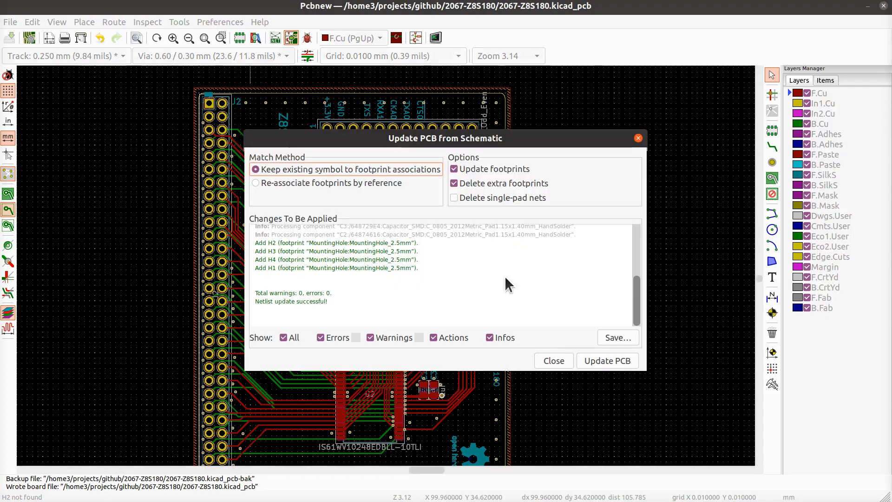
pyautogui.click(611, 362)
pyautogui.click(555, 362)
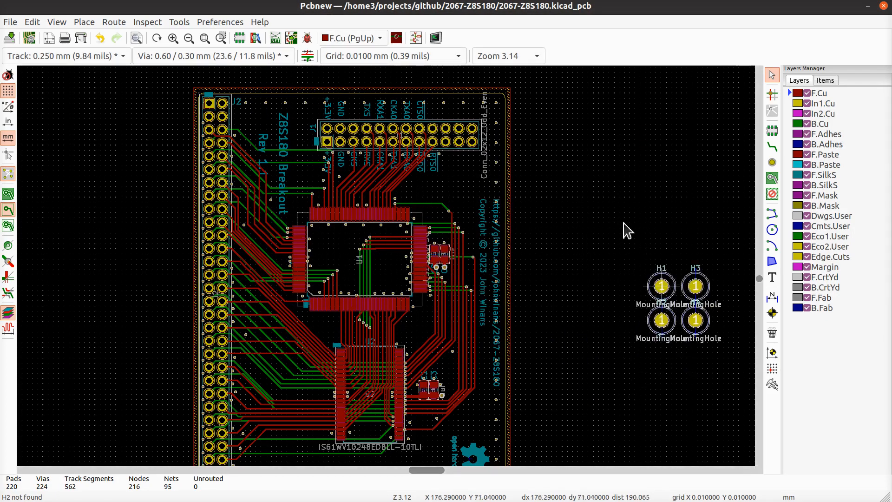
pyautogui.click(559, 131)
pyautogui.press('Escape')
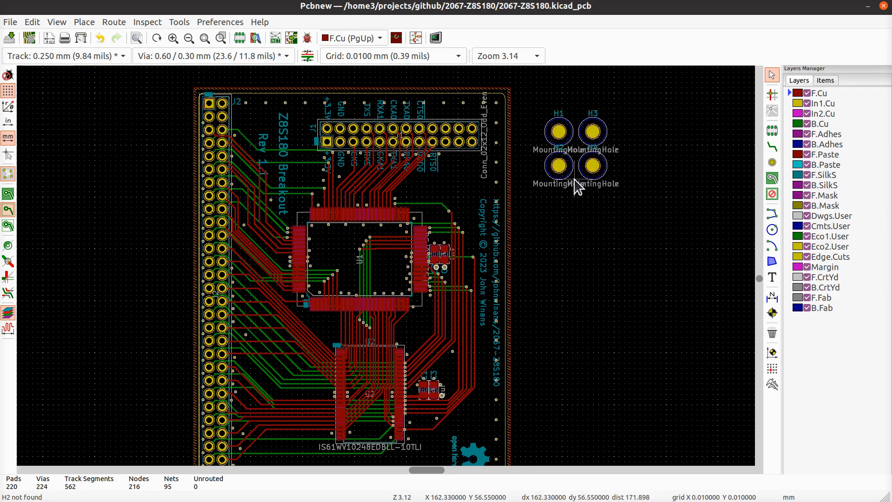
# - Measure the drill diameter of mounting hole H2 on the PCB
pyautogui.scroll(6, 576, 186)
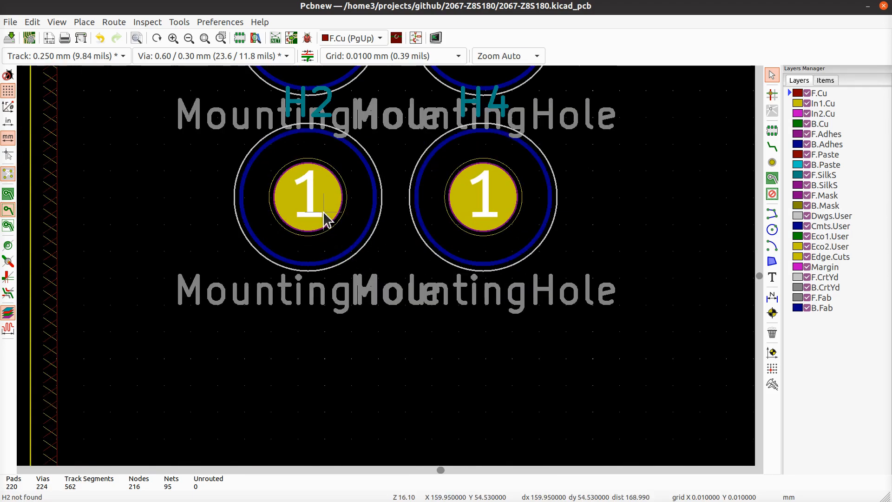
pyautogui.scroll(3, 353, 260)
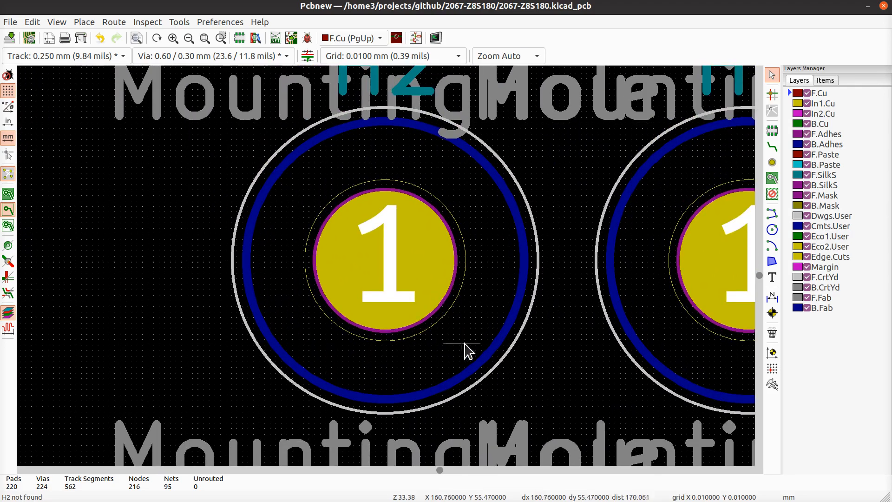
pyautogui.click(772, 384)
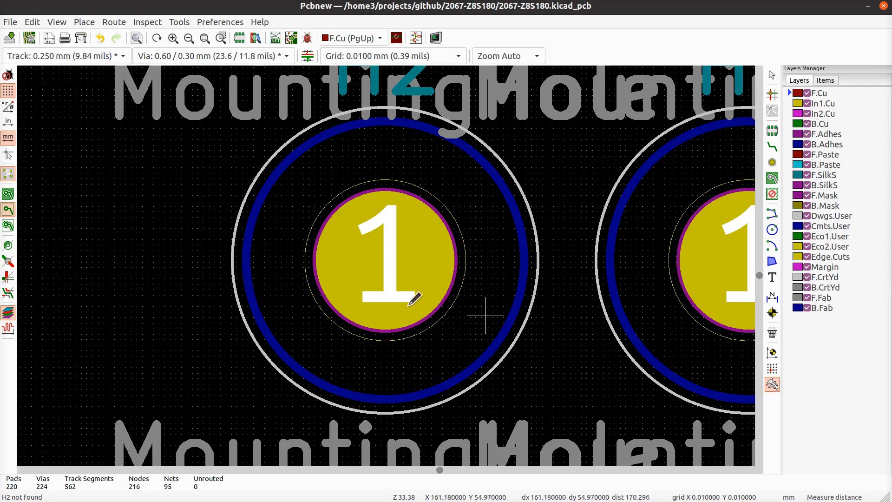
pyautogui.click(314, 257)
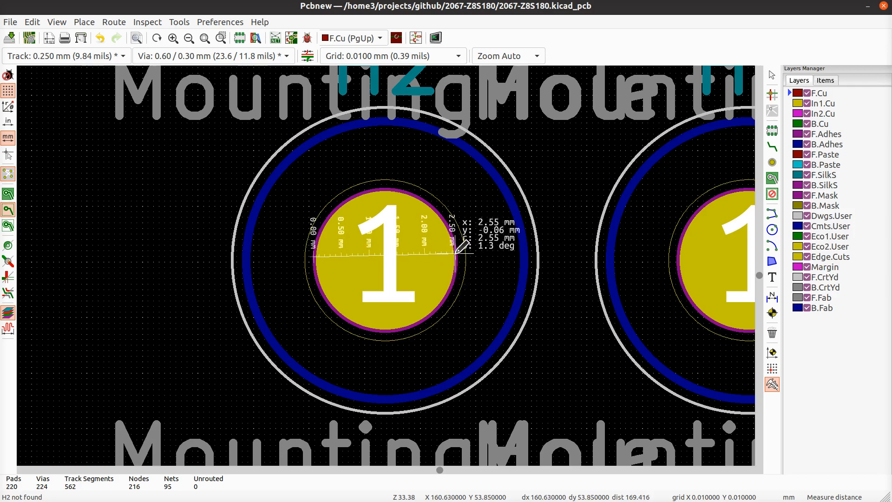
pyautogui.press('Escape')
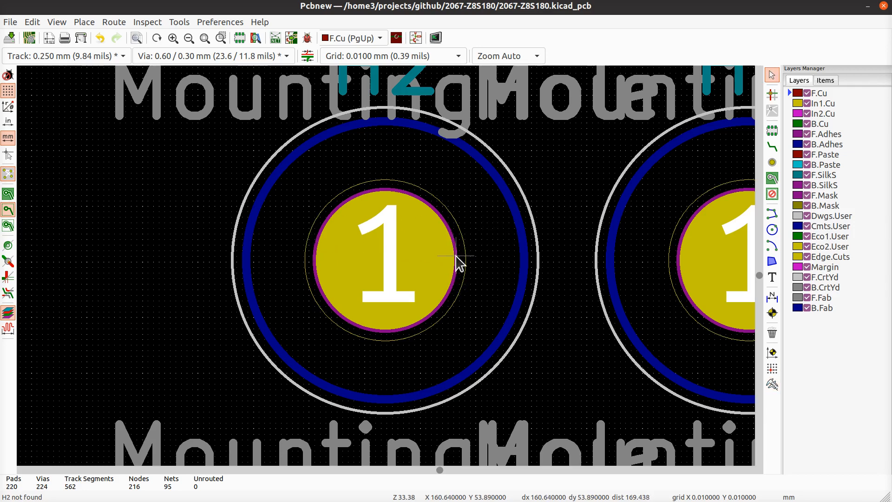
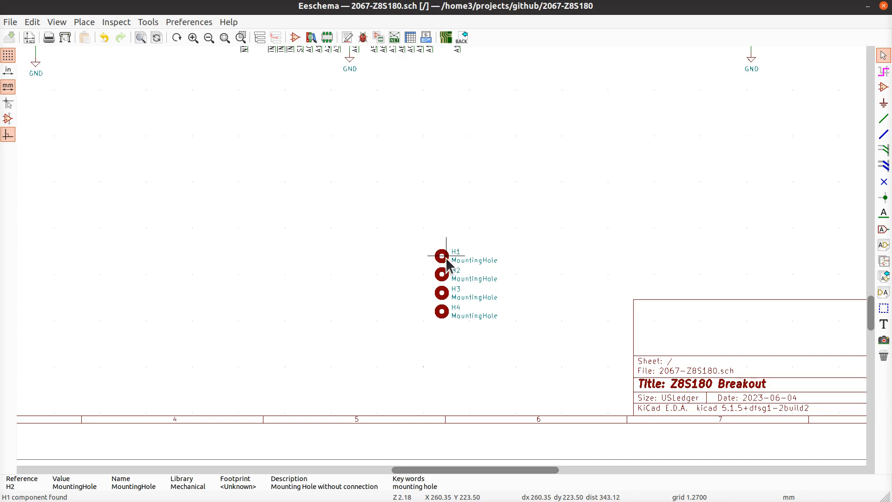
# - Switch to Eeschema, browse footprints for H1, and preview MountingHole_2.7mm and MountingHole_2.7mm_M2.5_ISO7380 with the full names readable
pyautogui.doubleClick(445, 257)
pyautogui.click(393, 214)
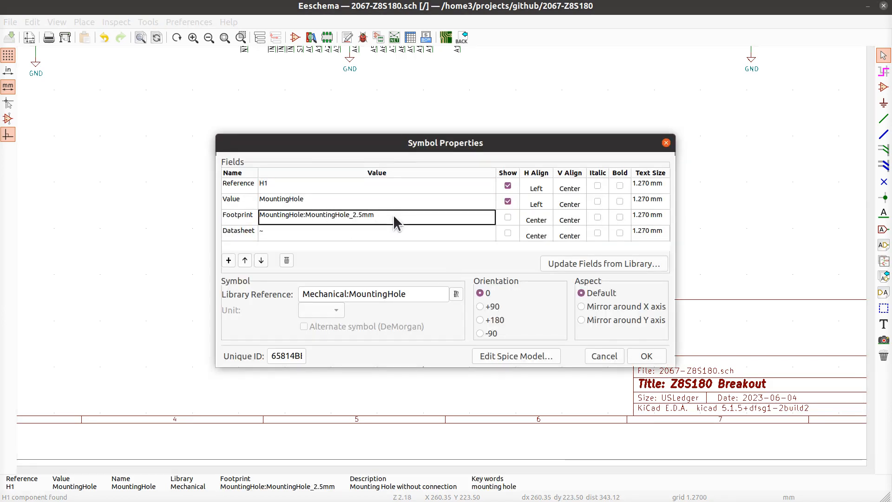
pyautogui.click(489, 217)
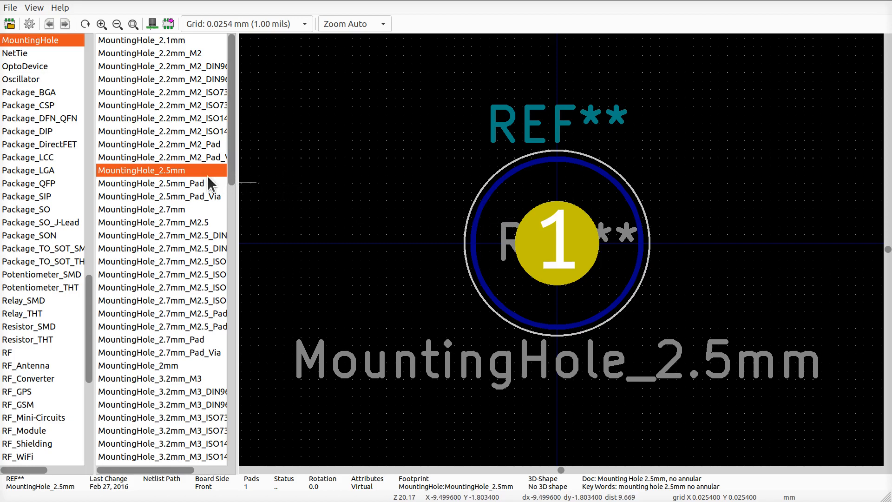
pyautogui.click(182, 210)
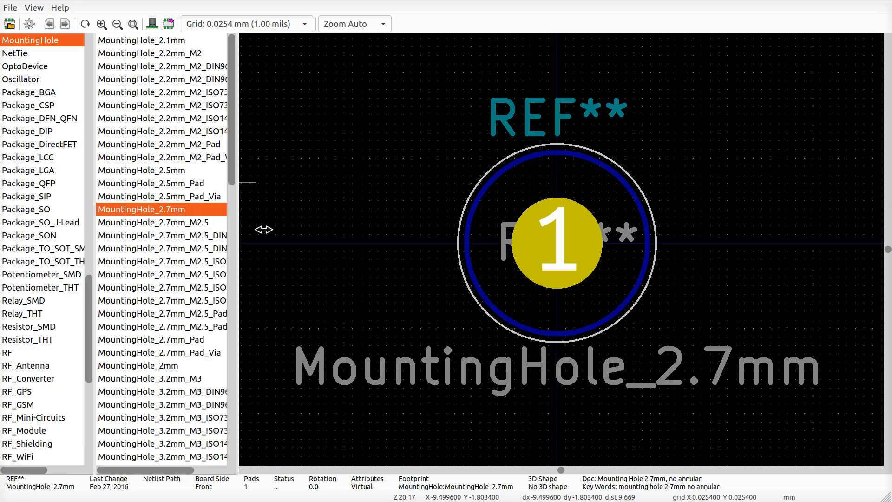
pyautogui.moveTo(264, 230); pyautogui.dragTo(354, 234)
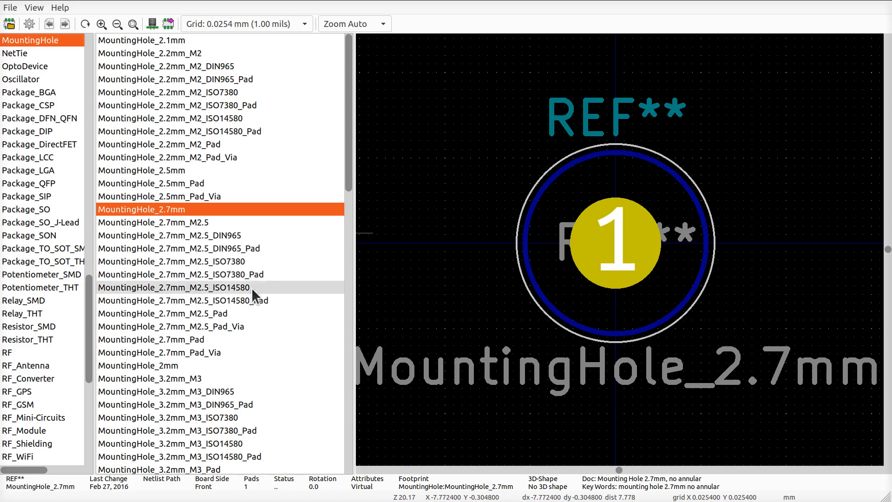
pyautogui.click(237, 262)
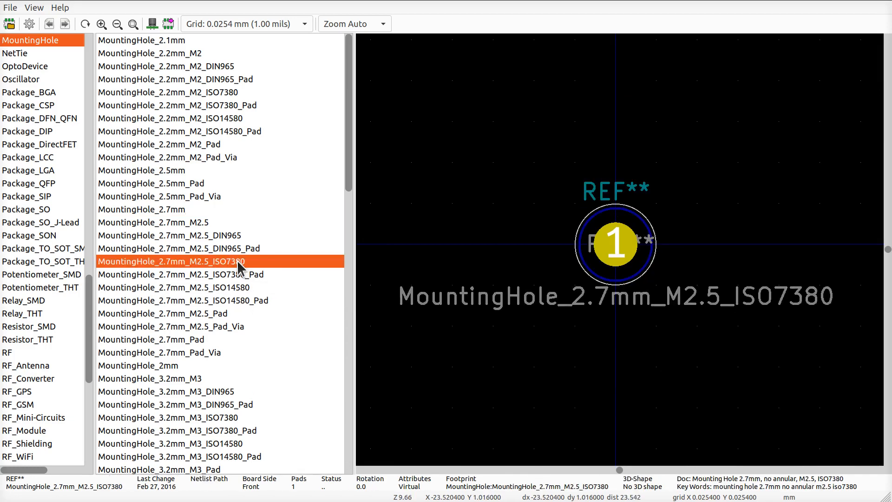
pyautogui.scroll(5, 621, 255)
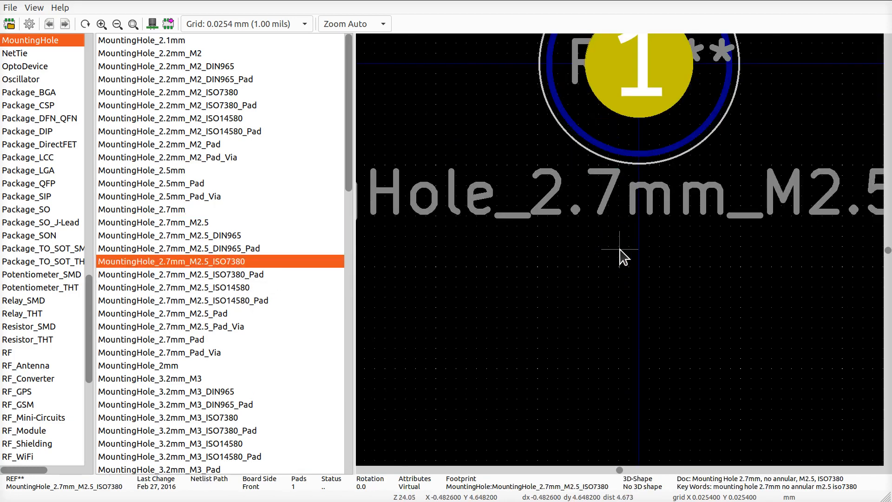
pyautogui.scroll(-3, 622, 255)
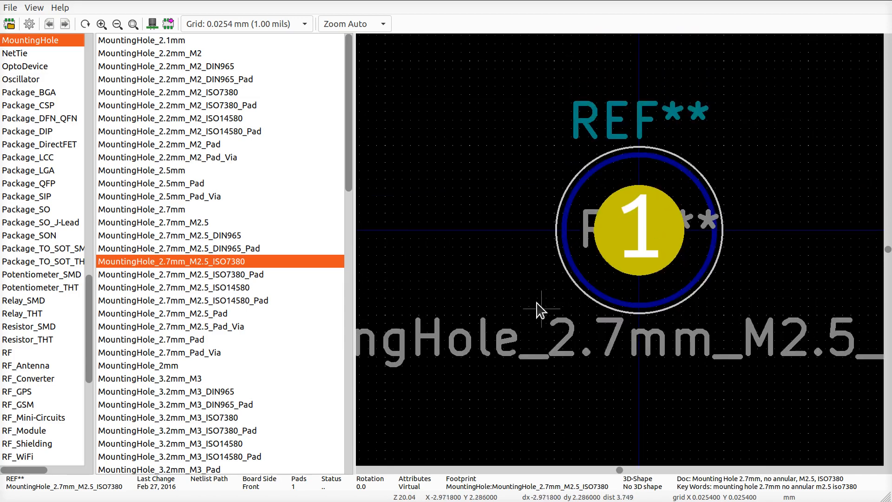
# - Compare MountingHole_2.7mm_M2.5 with its ISO7380 variant, and try MountingHole_2.7mm_M2.5 as the footprint of H1
pyautogui.click(190, 222)
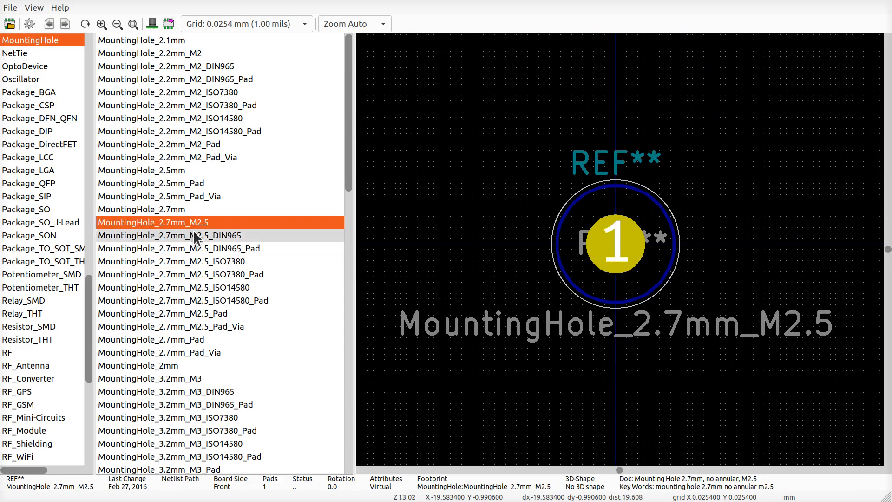
pyautogui.click(206, 261)
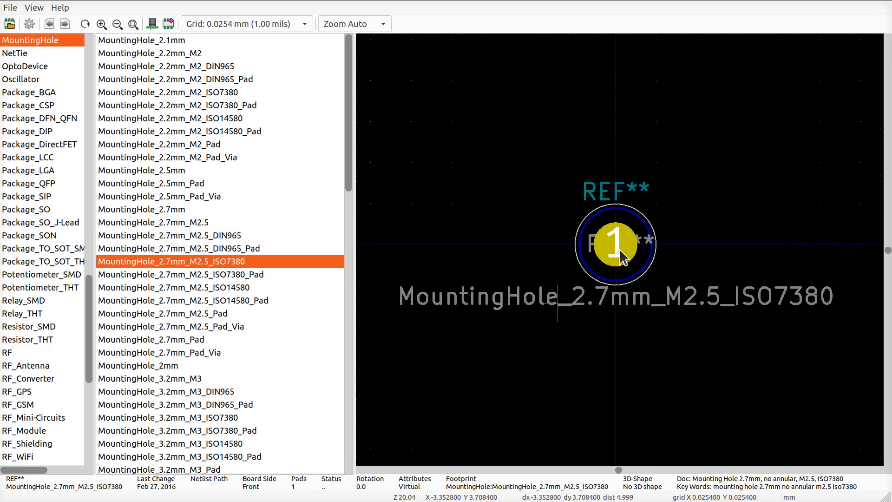
pyautogui.scroll(4, 619, 254)
pyautogui.scroll(3, 624, 255)
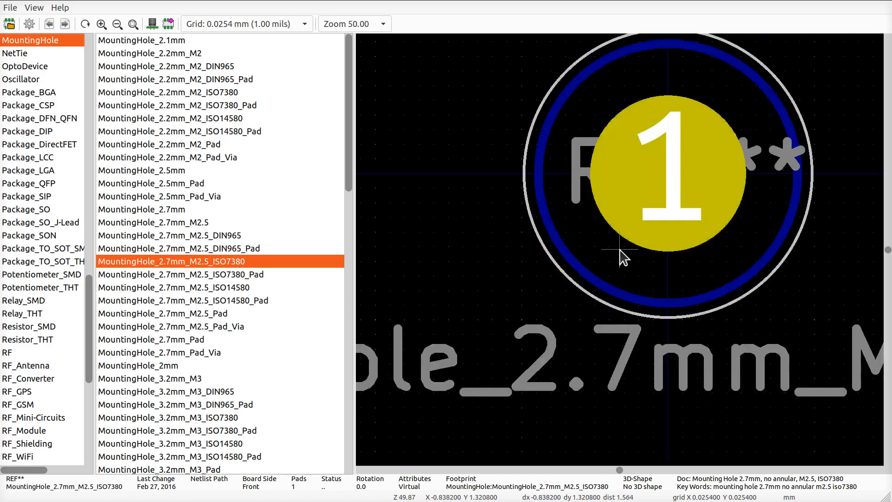
pyautogui.click(687, 174)
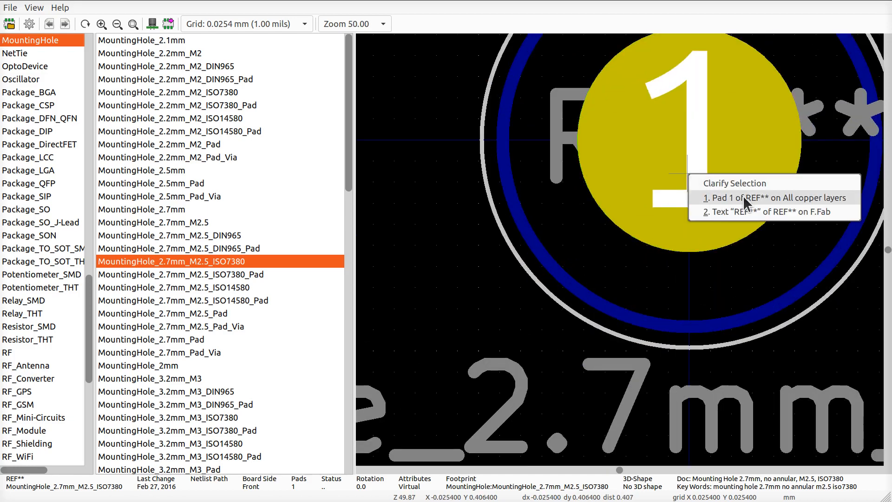
pyautogui.click(601, 265)
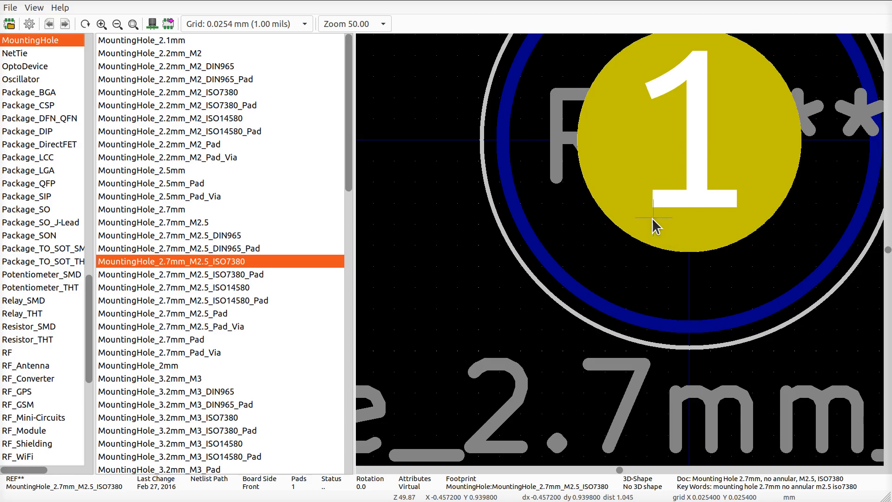
pyautogui.doubleClick(198, 222)
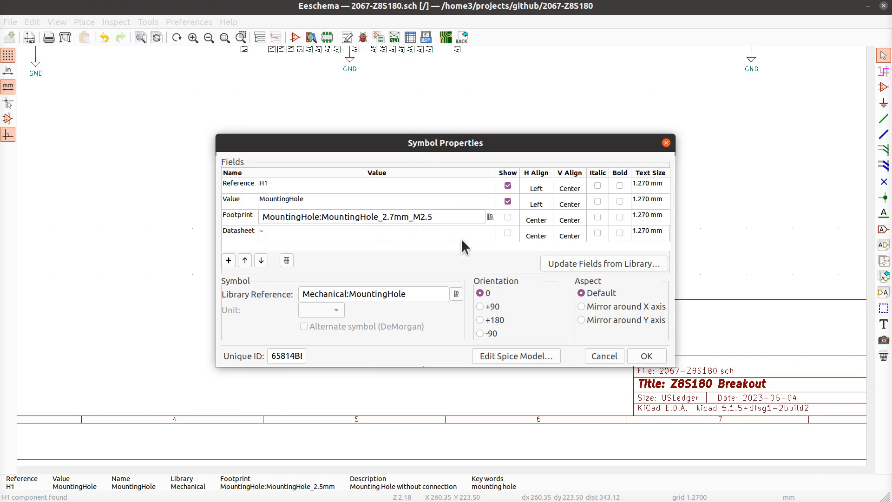
pyautogui.click(604, 356)
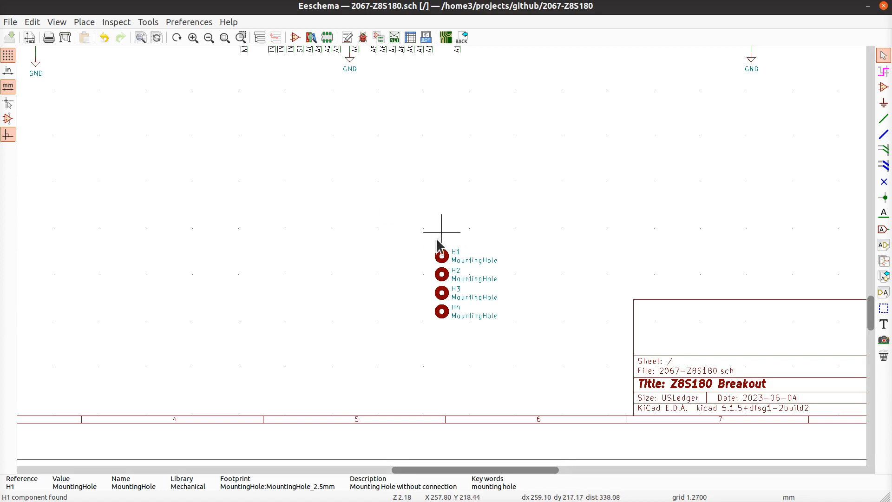
# - Open the symbol properties of mounting hole H1
pyautogui.doubleClick(439, 255)
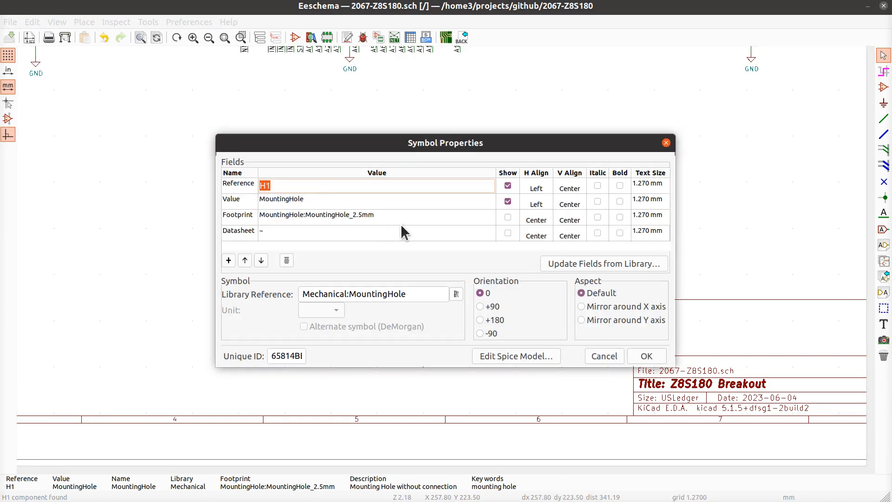
# - Assign the footprint MountingHole_2.7mm_M2.5 from the MountingHole library to symbol H1 and apply its properties
pyautogui.click(362, 215)
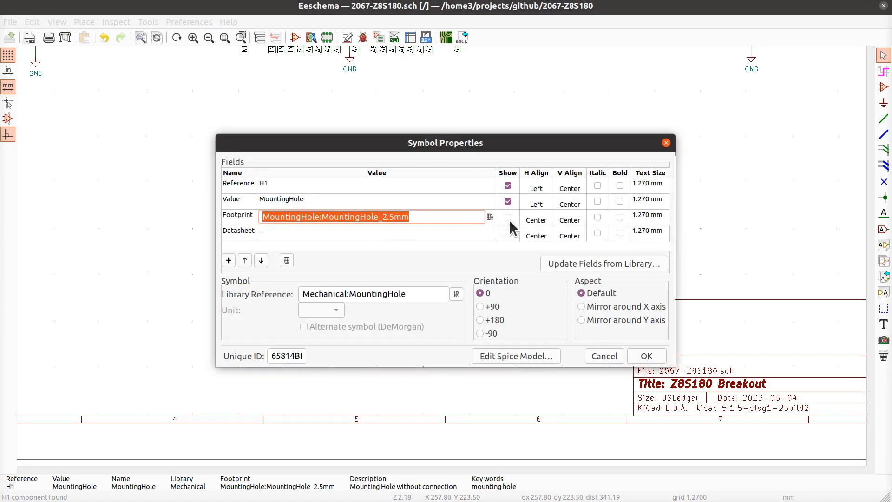
pyautogui.click(490, 216)
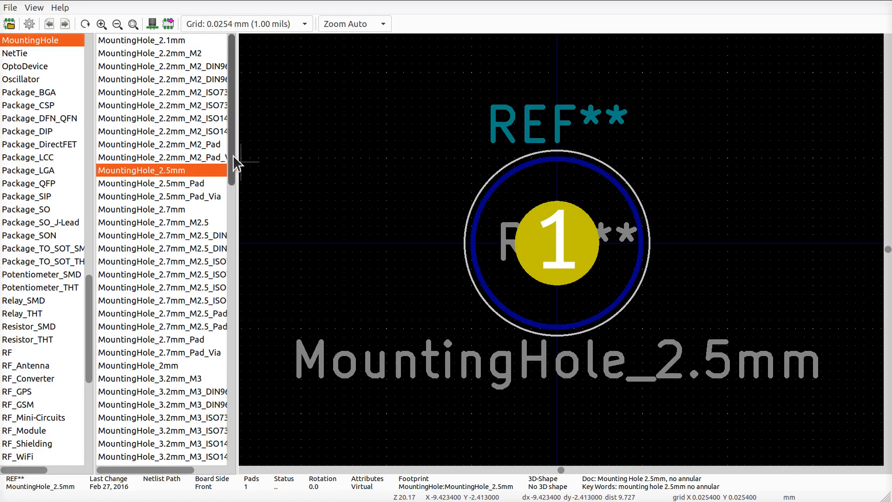
pyautogui.moveTo(240, 157); pyautogui.dragTo(420, 177)
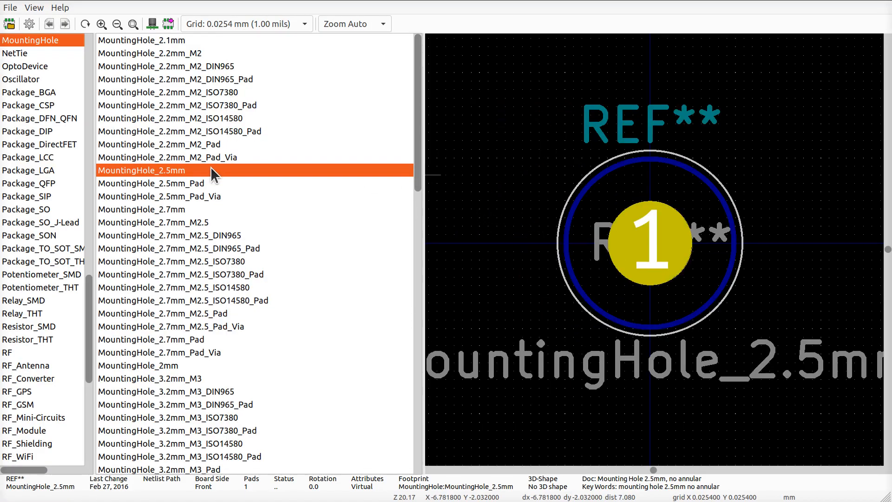
pyautogui.click(207, 222)
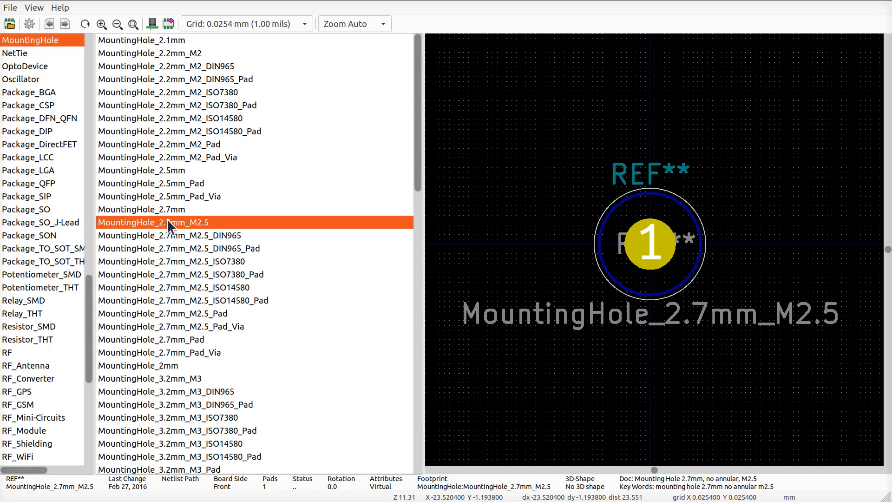
pyautogui.doubleClick(216, 222)
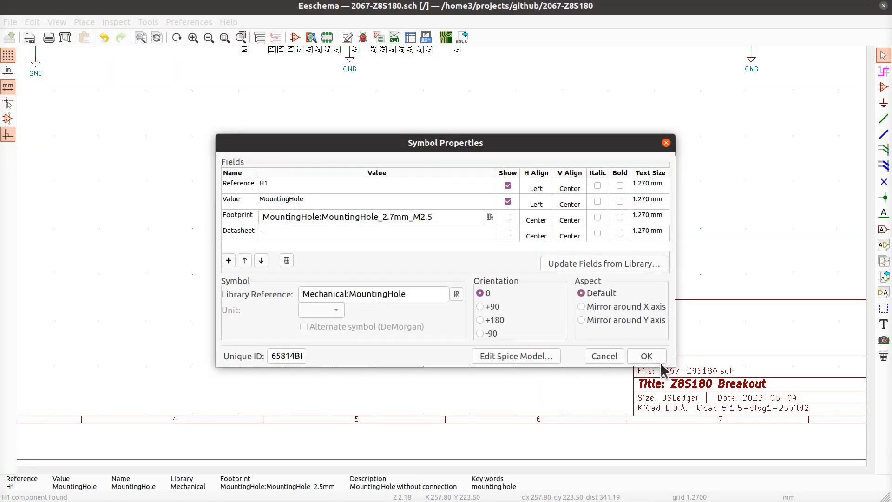
pyautogui.click(646, 356)
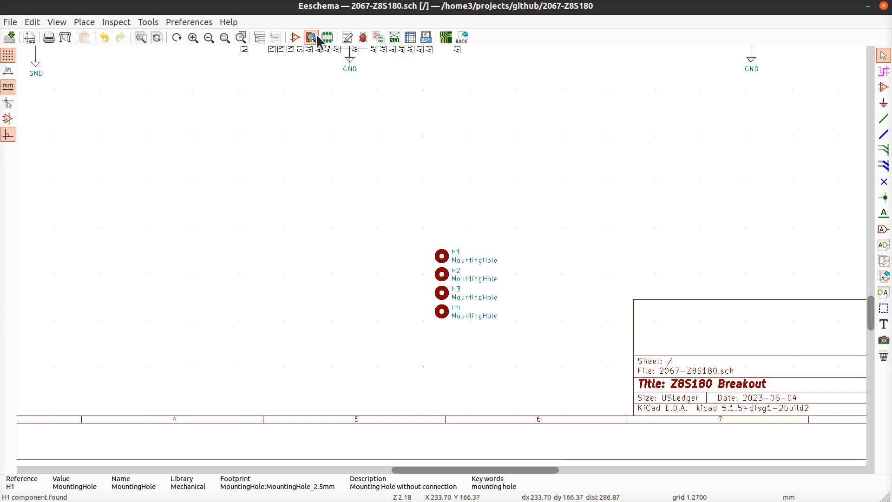
# - Copy H1's footprint MountingHole:MountingHole_2.7mm_M2.5 to symbols H2-H4 in the symbol fields table and apply it
pyautogui.click(411, 37)
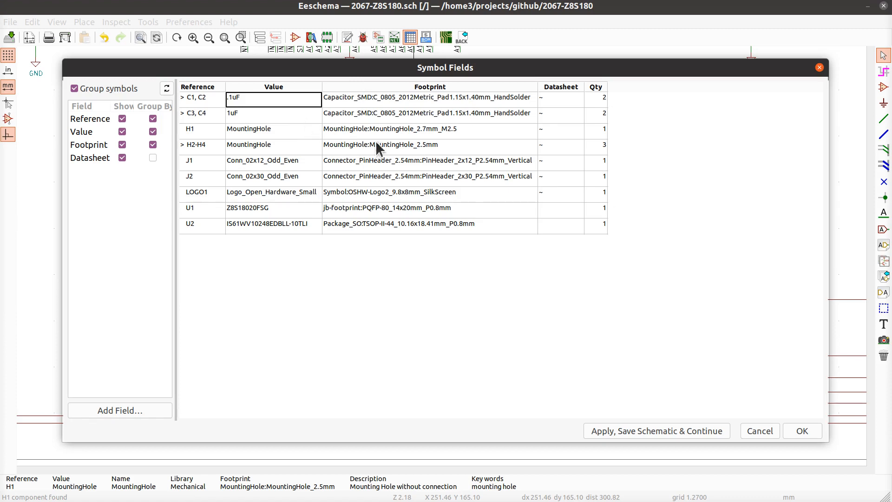
pyautogui.click(459, 130)
pyautogui.hotkey('ctrl', 'c')
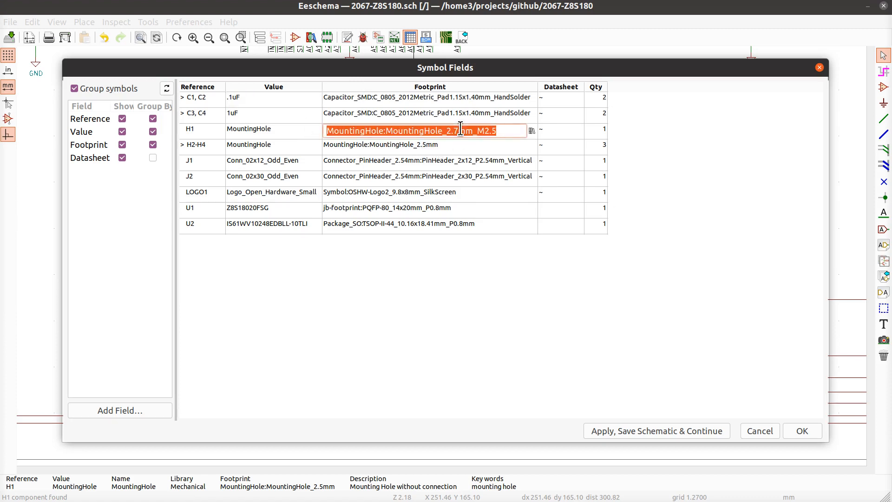
pyautogui.click(451, 146)
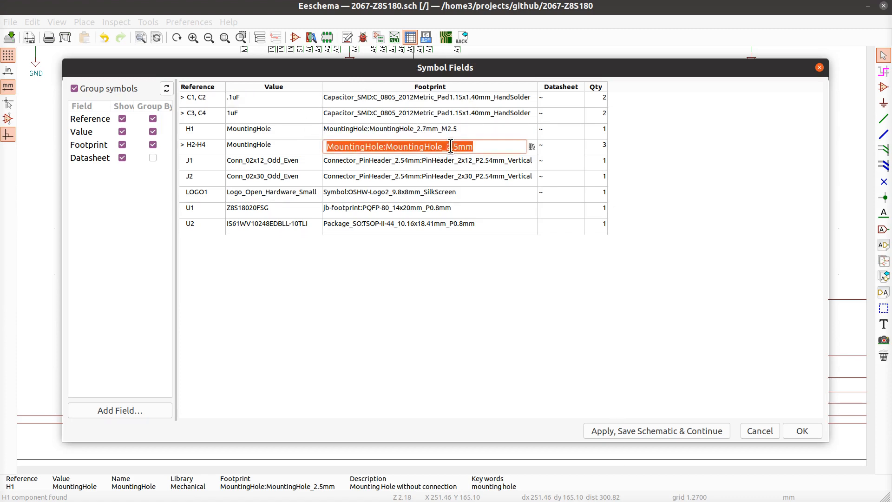
pyautogui.hotkey('ctrl', 'v')
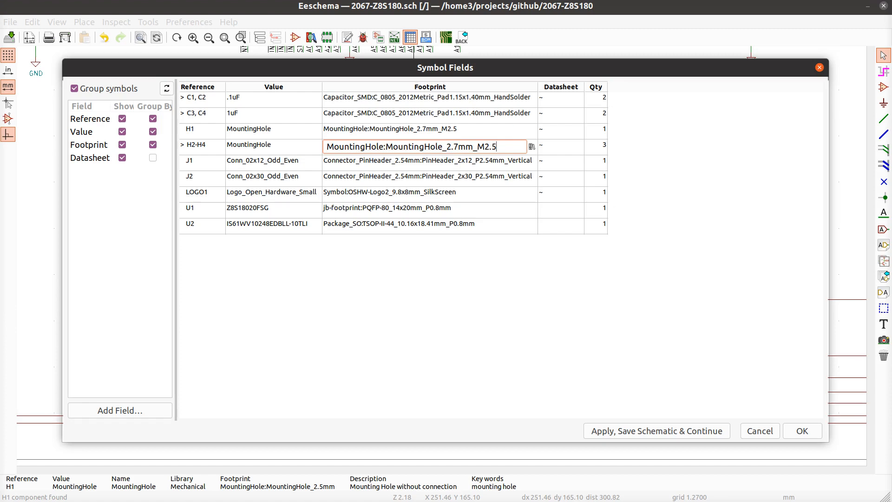
pyautogui.press('Return')
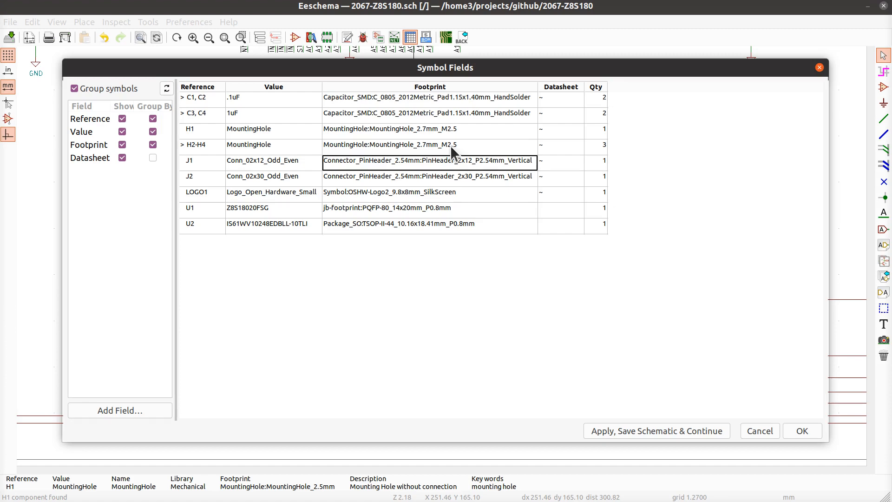
pyautogui.click(803, 432)
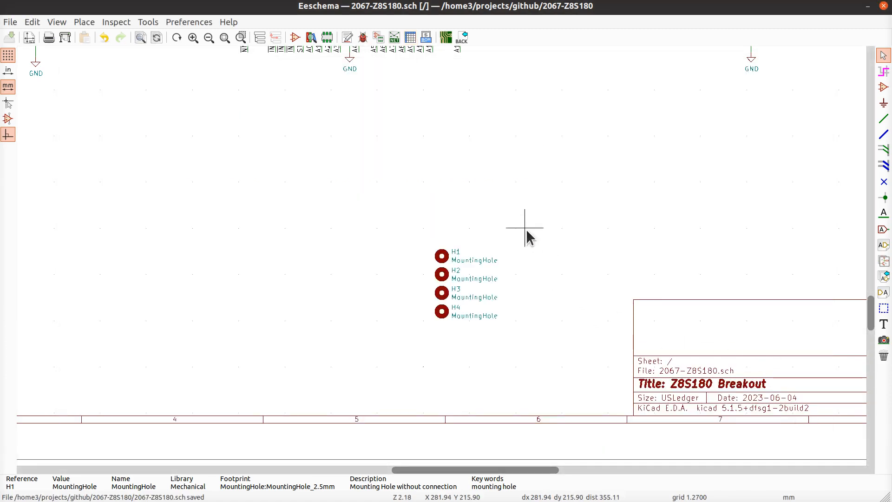
# - Switch to Pcbnew and update the PCB from the schematic to bring in the new mounting hole footprints
pyautogui.press('super')
pyautogui.click(830, 265)
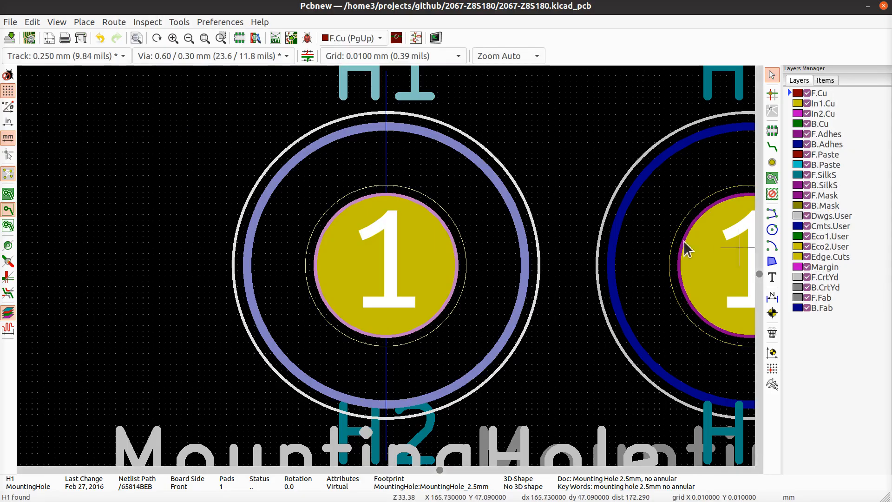
pyautogui.scroll(-4, 688, 249)
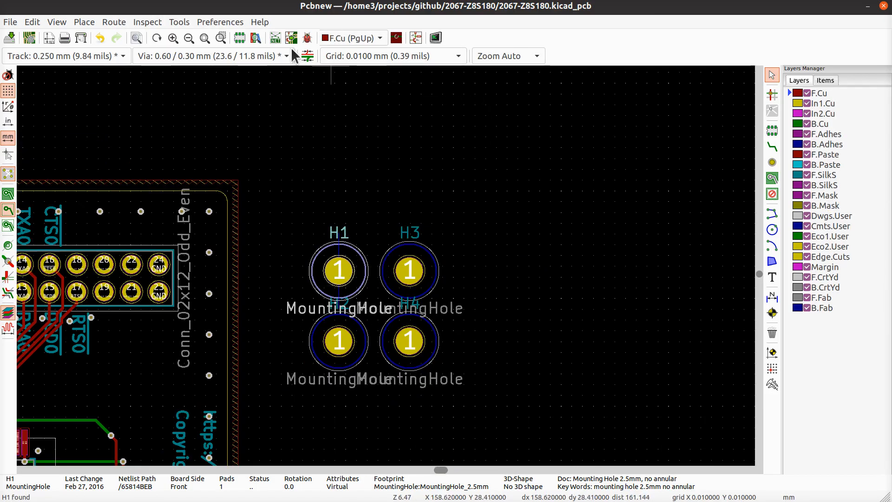
pyautogui.click(291, 39)
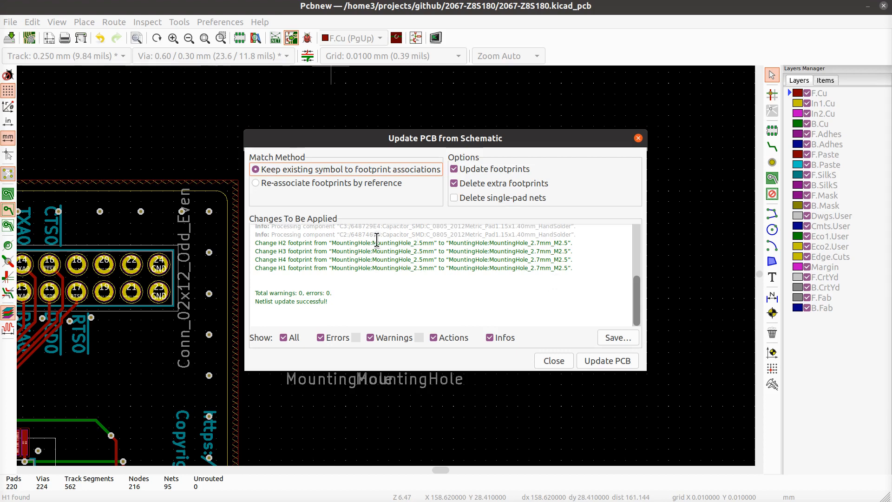
pyautogui.click(564, 365)
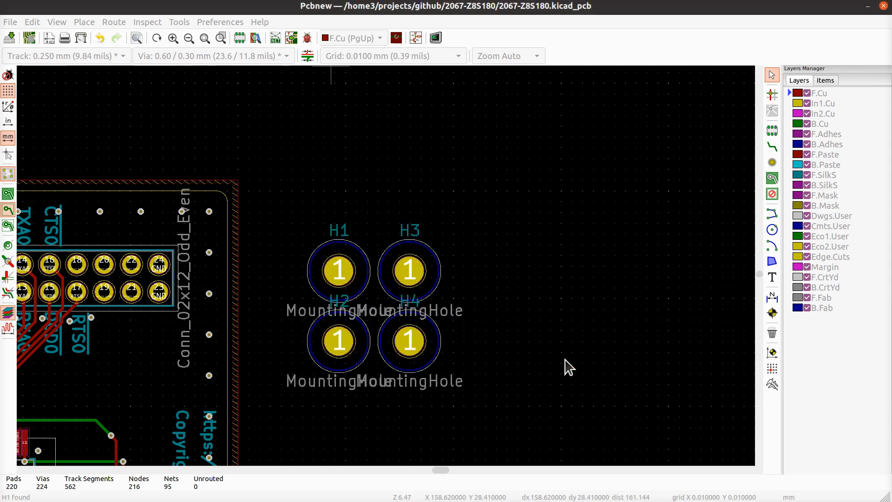
# - Move mounting hole H1 onto the board near its upper-left corner, just right of connector J2
pyautogui.moveTo(442, 319); pyautogui.dragTo(723, 295, button='middle')
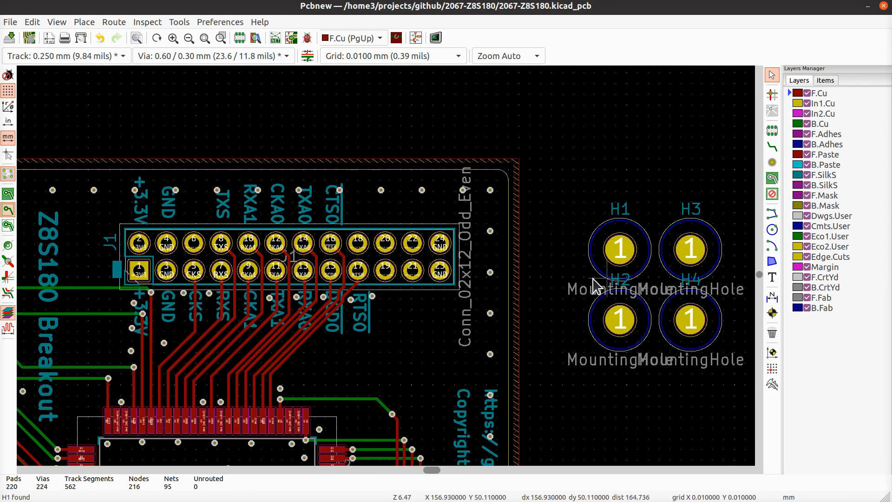
pyautogui.click(620, 251)
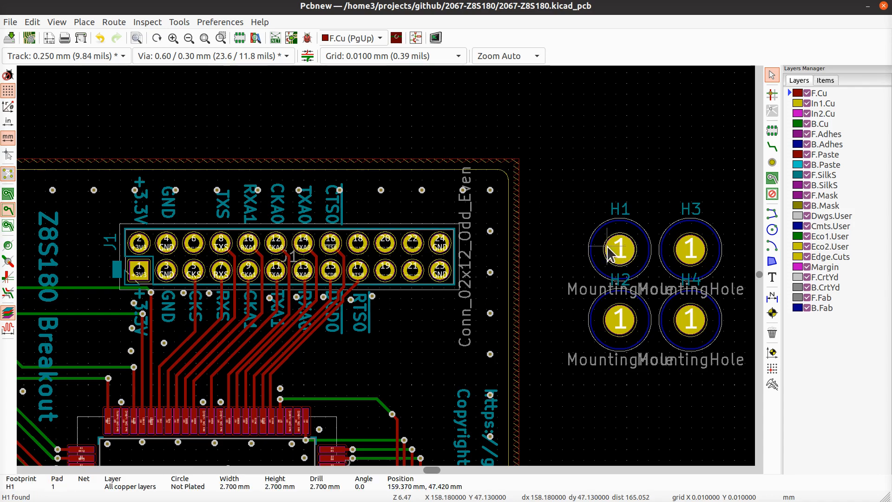
pyautogui.moveTo(620, 251); pyautogui.dragTo(158, 204)
pyautogui.moveTo(140, 195); pyautogui.dragTo(582, 225, button='middle')
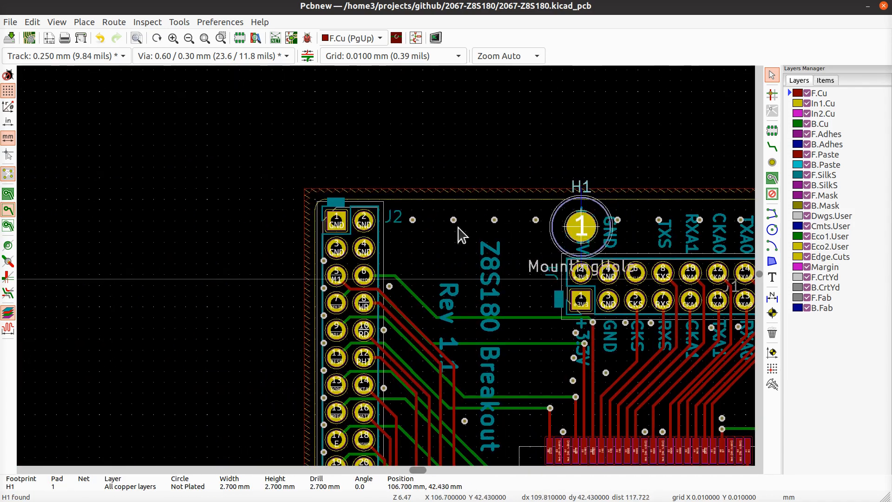
pyautogui.scroll(5, 425, 229)
pyautogui.moveTo(388, 275); pyautogui.dragTo(447, 286)
# - Set the grid to 0.5000 mm and move mounting hole H1 to X 101, Y 44.5 mm
pyautogui.rightClick(508, 117)
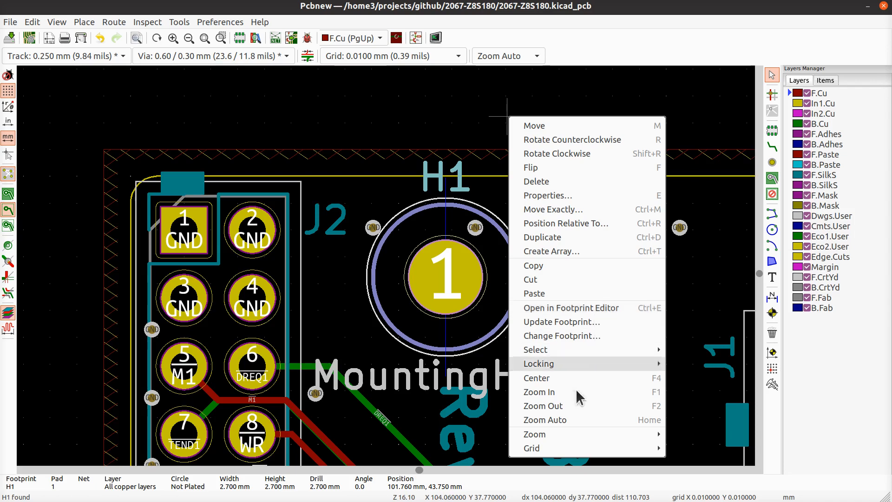
pyautogui.moveTo(570, 449)
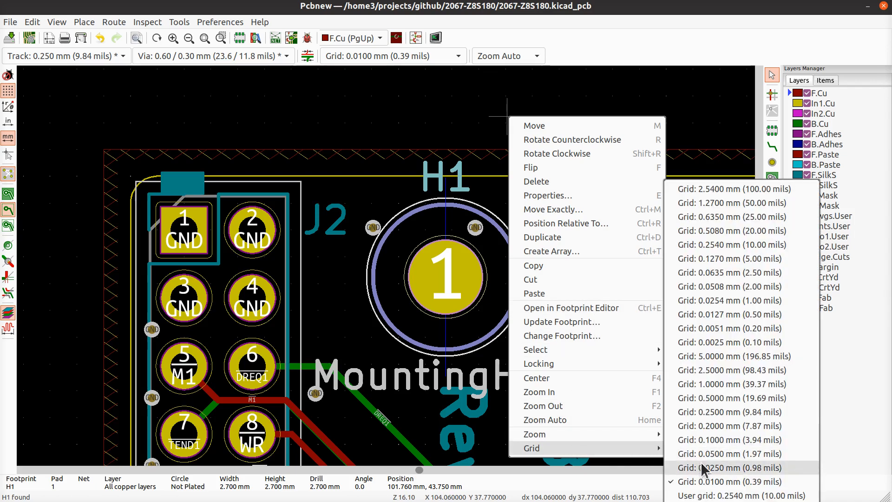
pyautogui.click(739, 399)
pyautogui.press('m')
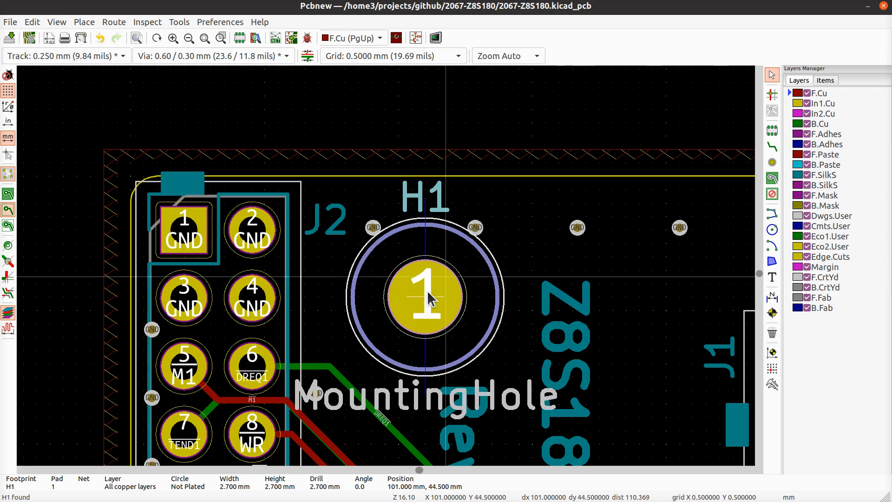
pyautogui.click(431, 299)
# - Set the grid to 1.0000 mm and move mounting hole H1 to X 101, Y 45 mm
pyautogui.rightClick(466, 122)
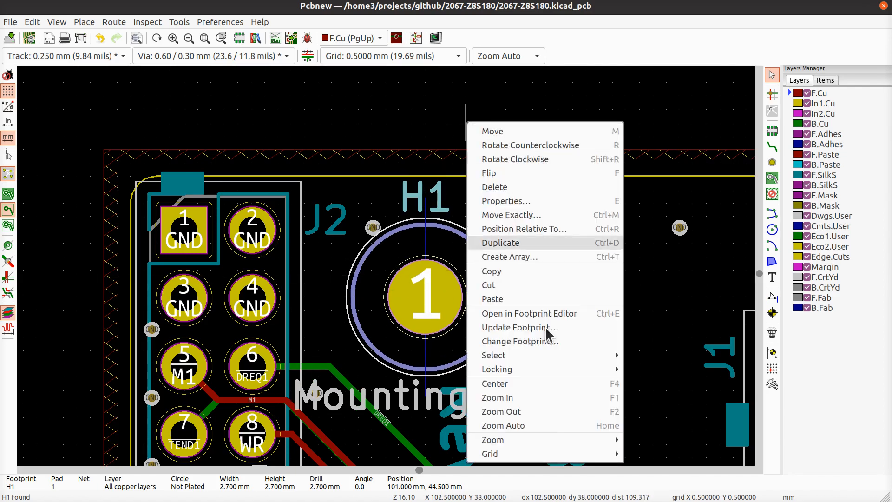
pyautogui.moveTo(563, 456)
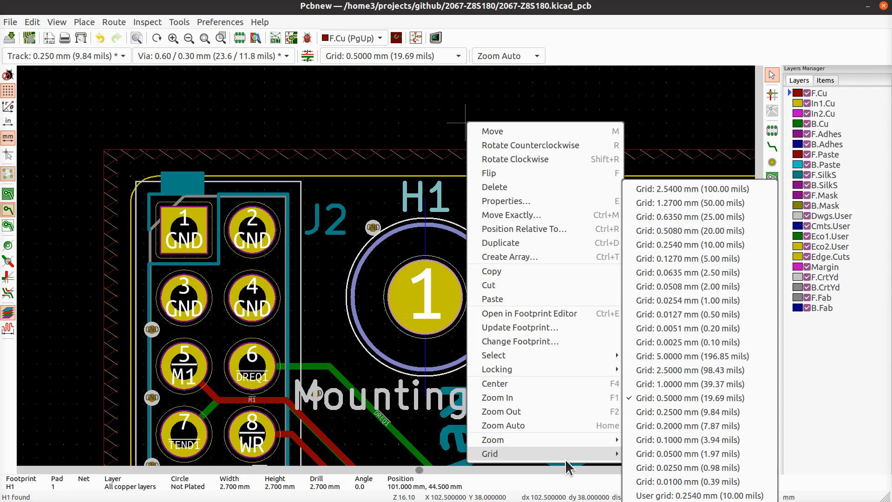
pyautogui.click(696, 383)
pyautogui.click(433, 290)
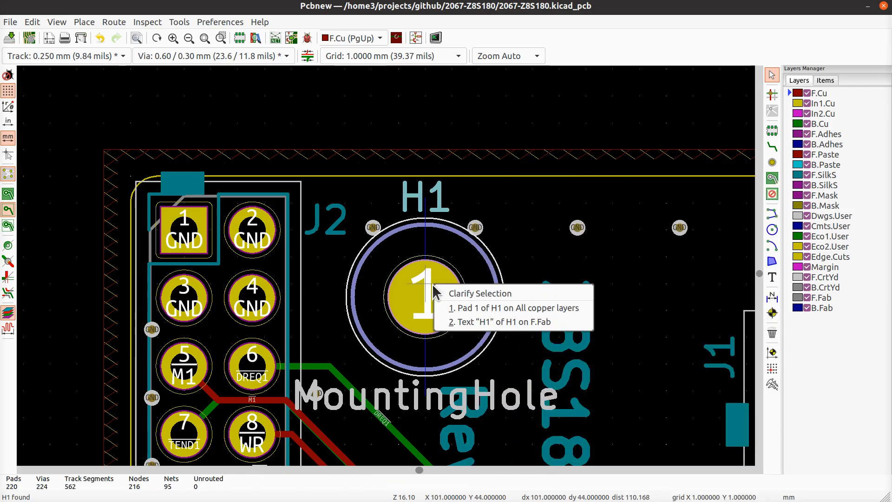
pyautogui.click(460, 244)
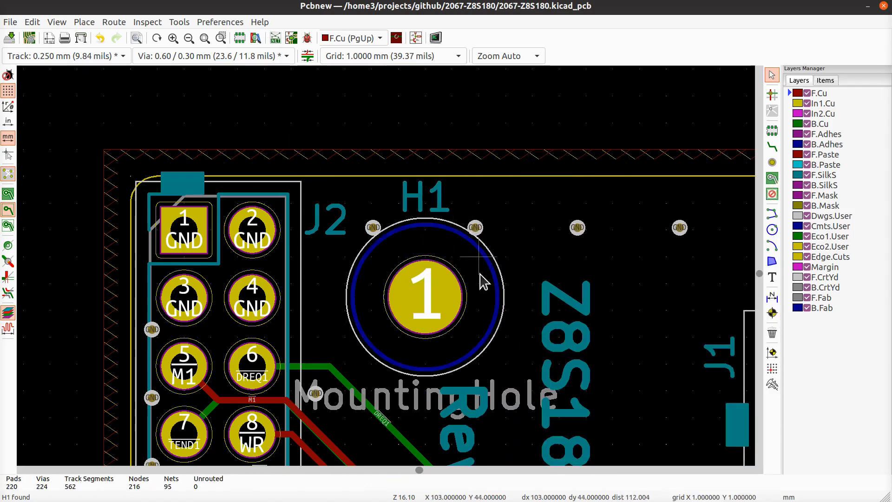
pyautogui.click(482, 285)
pyautogui.press('m')
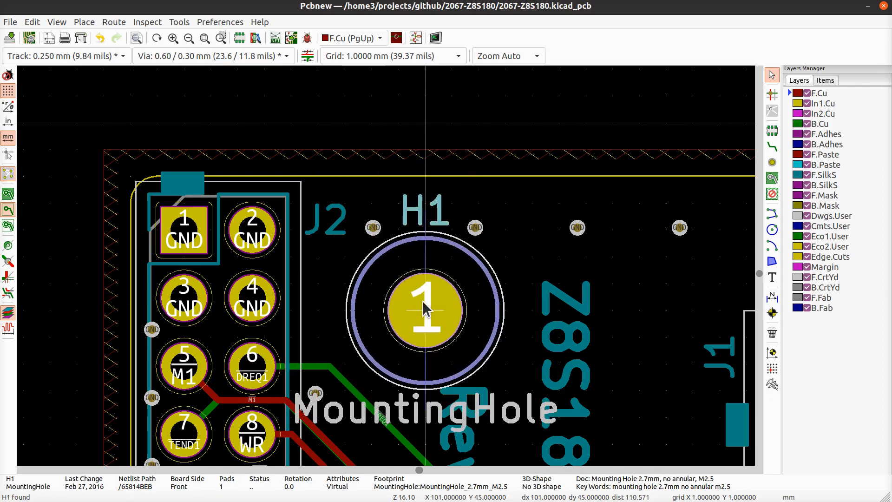
pyautogui.click(423, 301)
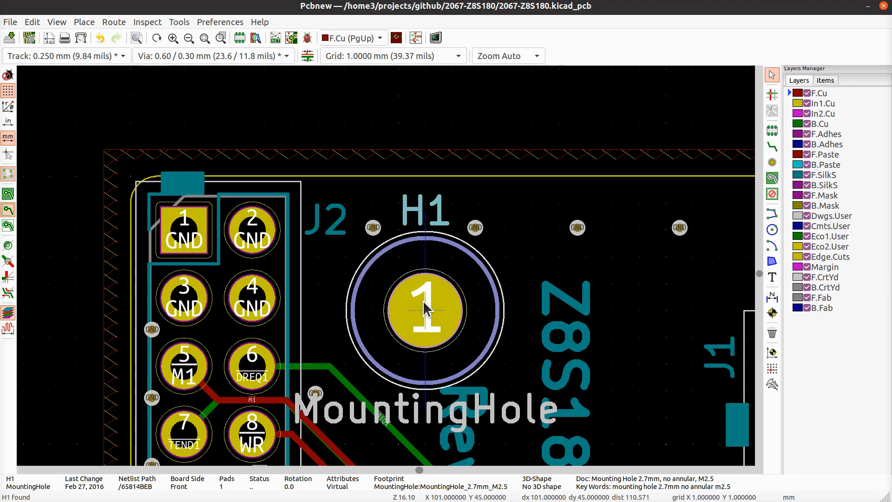
# - Move mounting hole H2 to the board's upper-right corner, right of connector J1 and level with H1
pyautogui.scroll(-5, 422, 301)
pyautogui.moveTo(475, 261); pyautogui.dragTo(273, 235, button='middle')
pyautogui.scroll(-3, 542, 298)
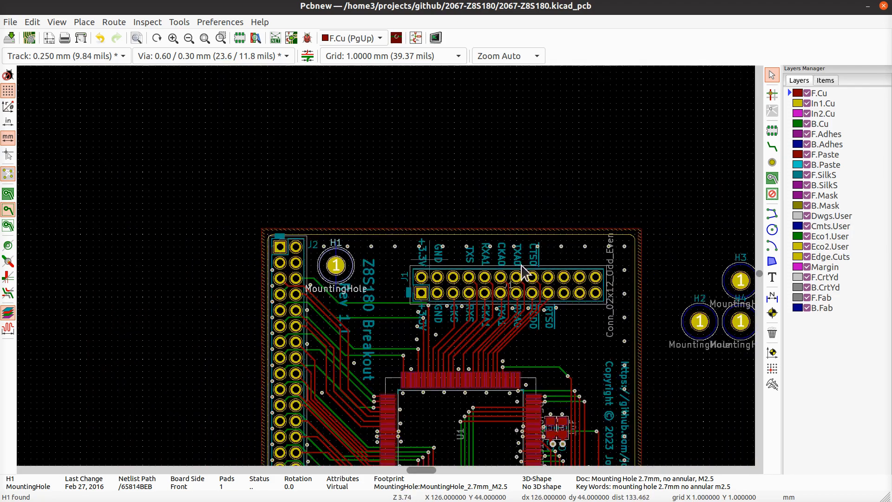
pyautogui.moveTo(589, 282); pyautogui.dragTo(495, 236, button='middle')
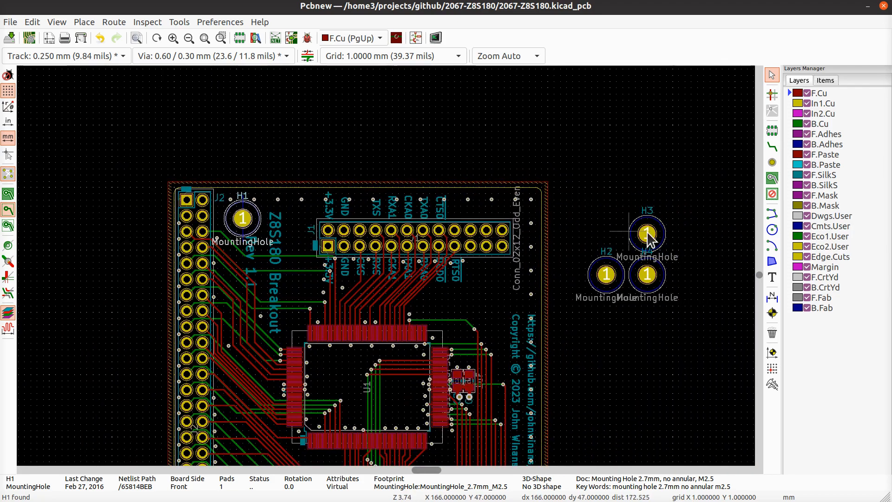
pyautogui.click(612, 277)
pyautogui.click(600, 272)
pyautogui.click(601, 272)
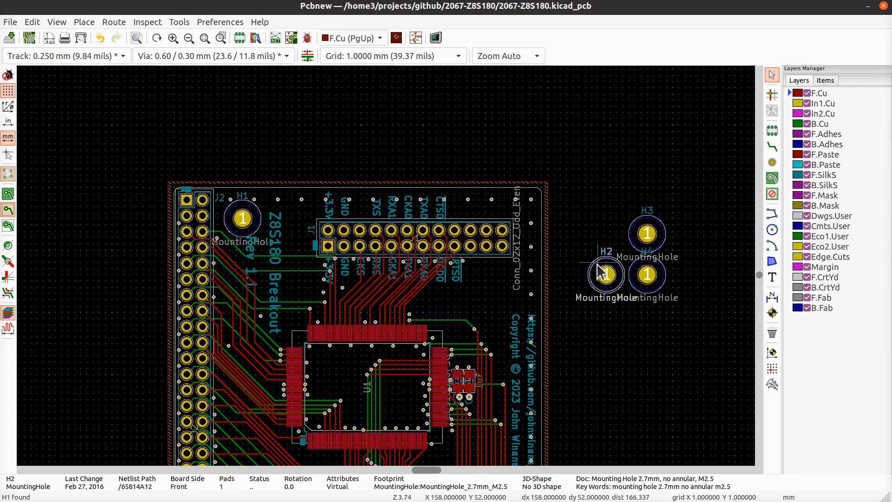
pyautogui.moveTo(598, 264); pyautogui.dragTo(537, 221)
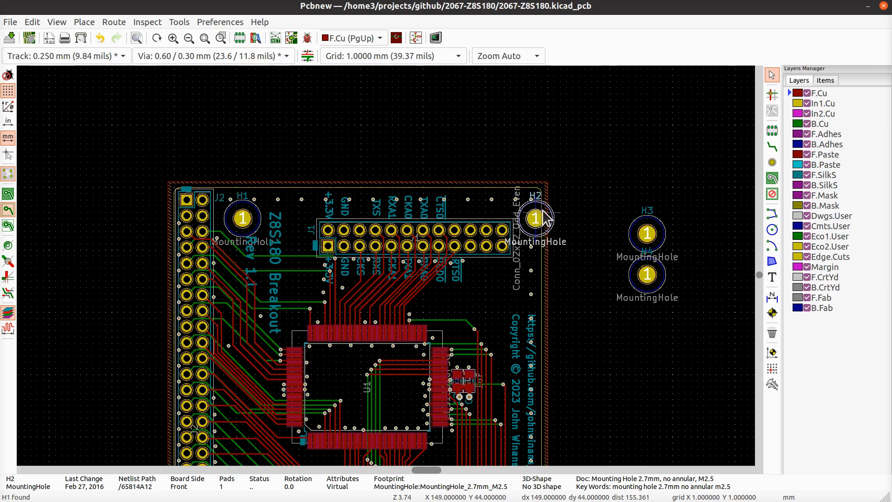
pyautogui.scroll(4, 537, 224)
pyautogui.scroll(-4, 389, 272)
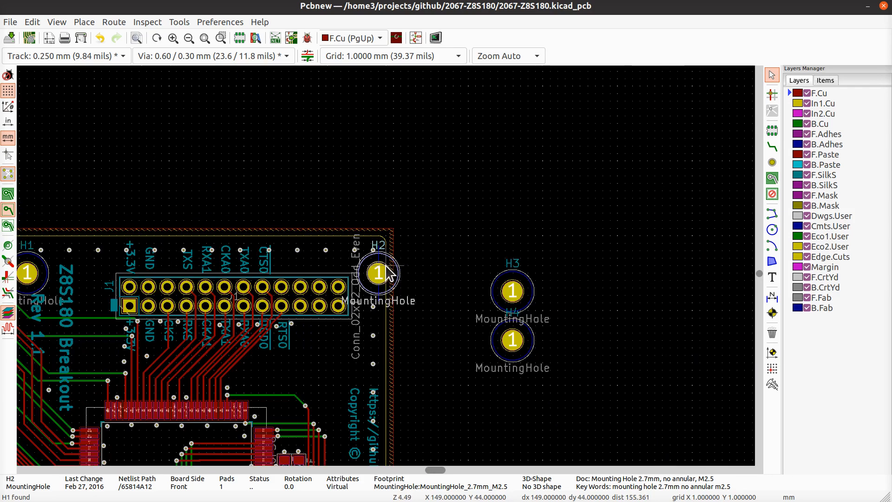
# - Move mounting hole H3 near the board's lower-left corner, right of connector J2, at X 101, Y 113 mm
pyautogui.moveTo(454, 350); pyautogui.dragTo(520, 186, button='middle')
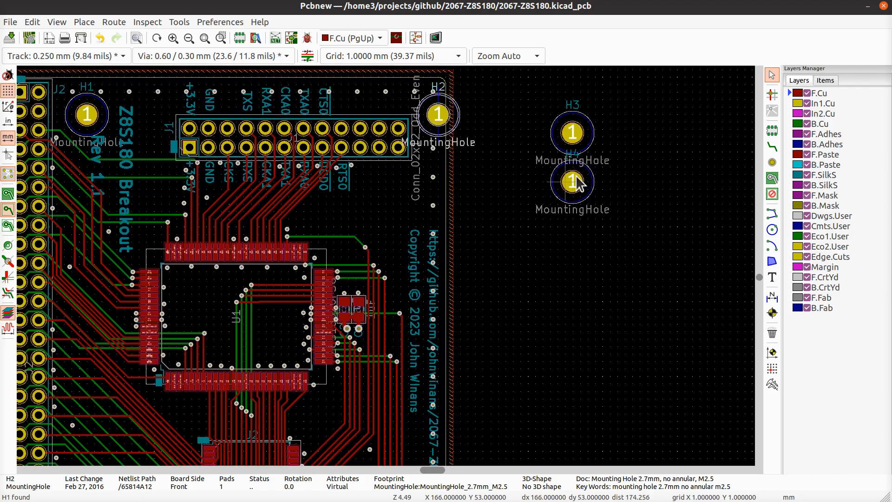
pyautogui.click(595, 142)
pyautogui.press('m')
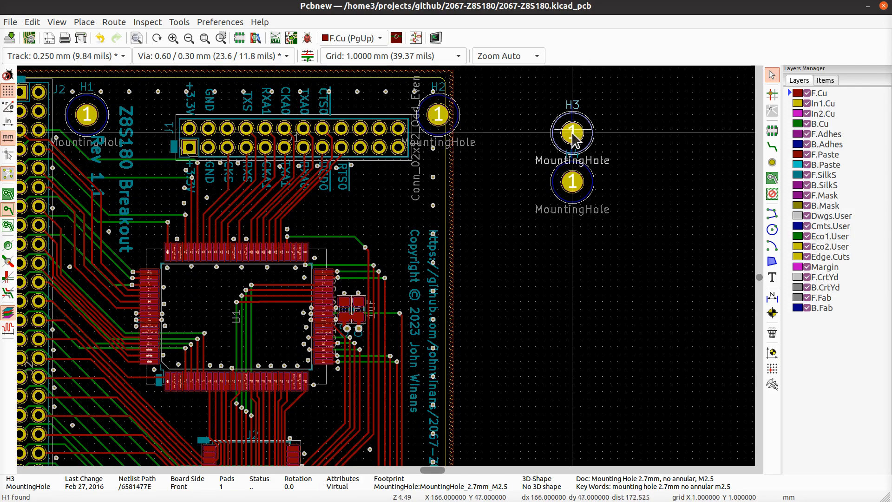
pyautogui.moveTo(417, 375); pyautogui.dragTo(593, 99, button='middle')
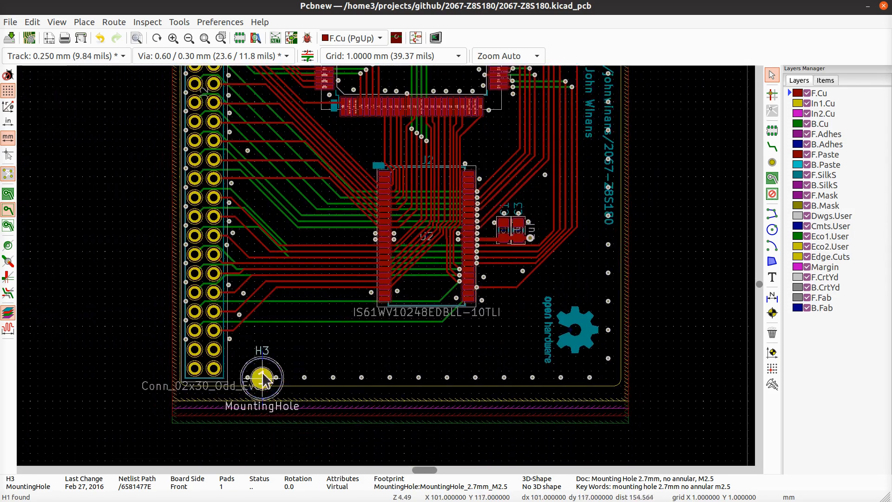
pyautogui.scroll(3, 216, 376)
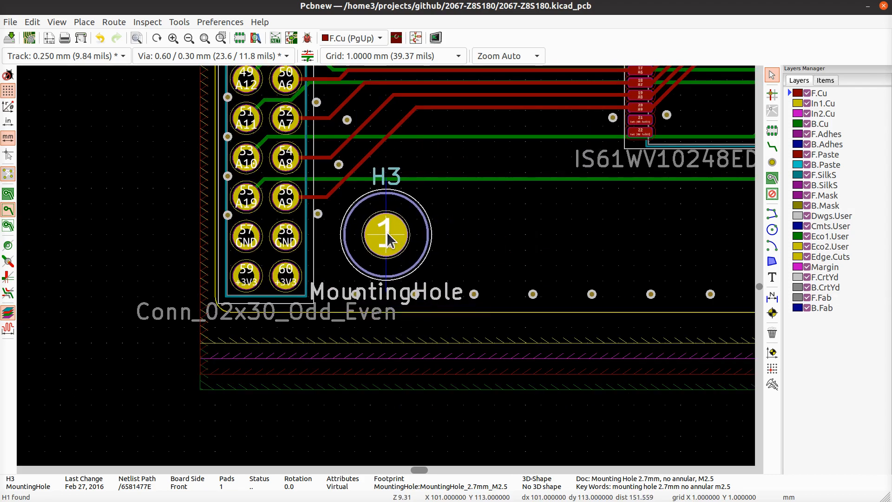
pyautogui.scroll(-4, 465, 279)
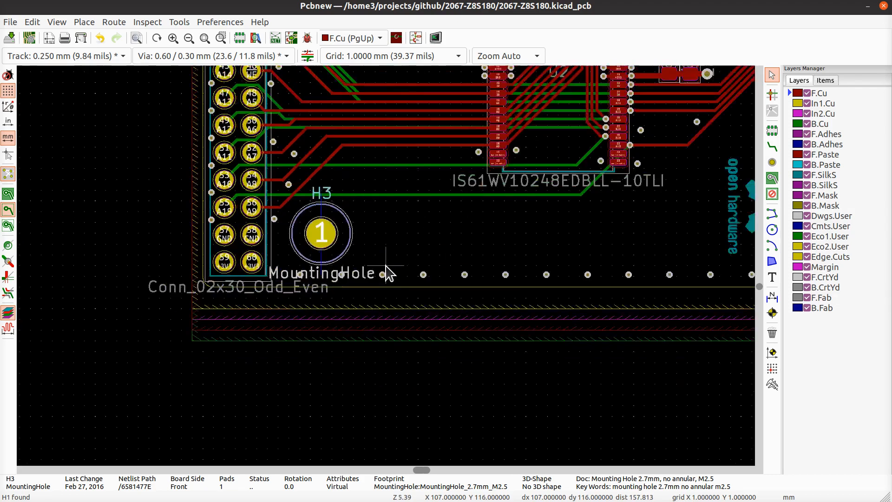
# - Check the X and Y positions of mounting holes H1 and H3 in their footprint properties
pyautogui.moveTo(449, 363); pyautogui.dragTo(449, 372, button='middle')
pyautogui.moveTo(408, 212); pyautogui.dragTo(427, 334, button='middle')
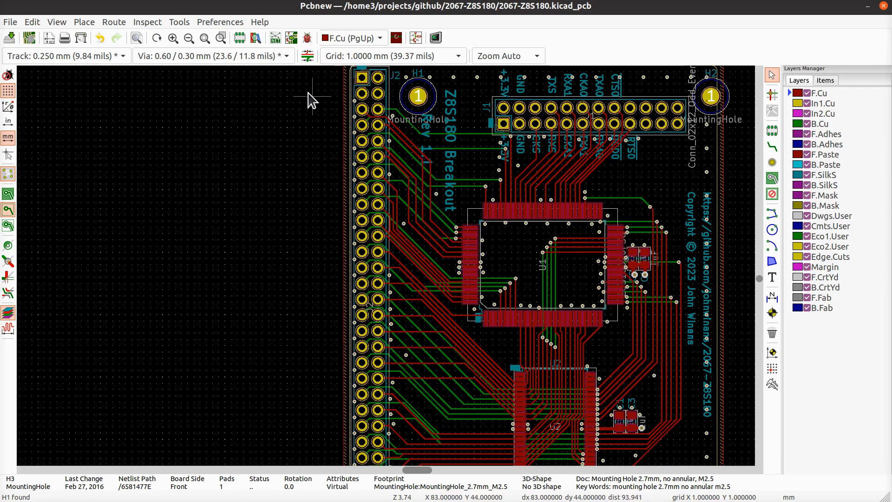
pyautogui.moveTo(307, 92); pyautogui.dragTo(410, 409)
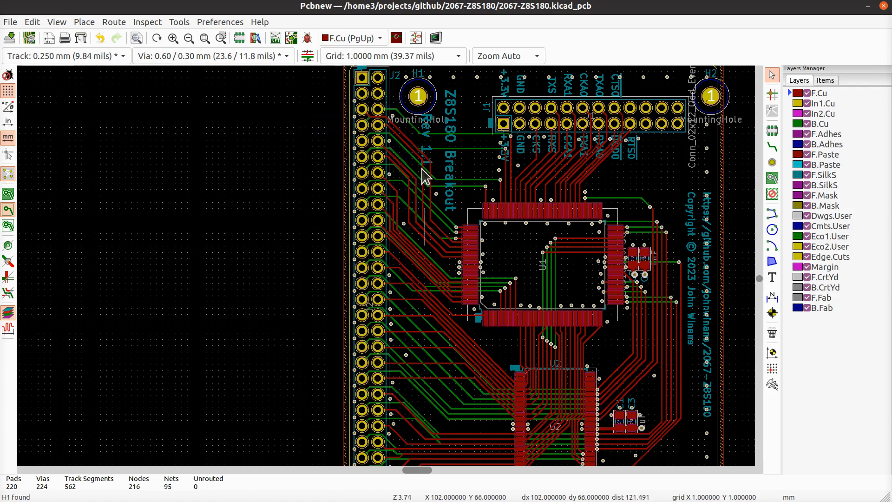
pyautogui.doubleClick(424, 106)
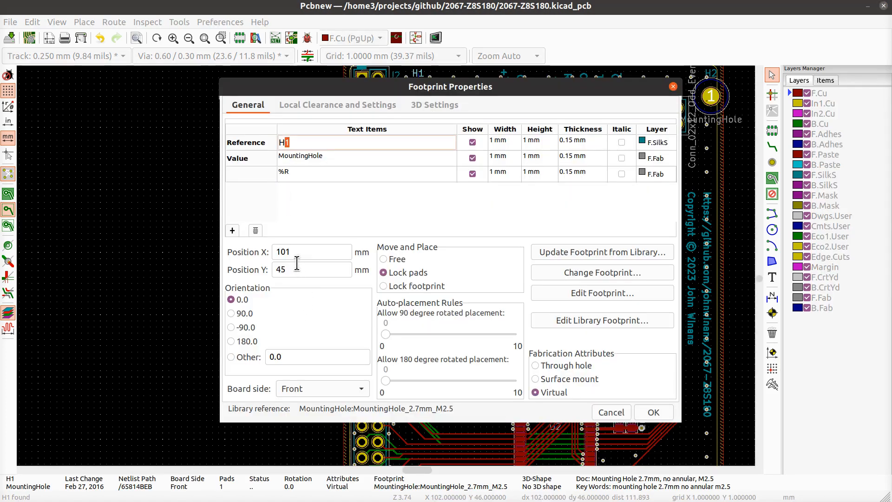
pyautogui.click(298, 254)
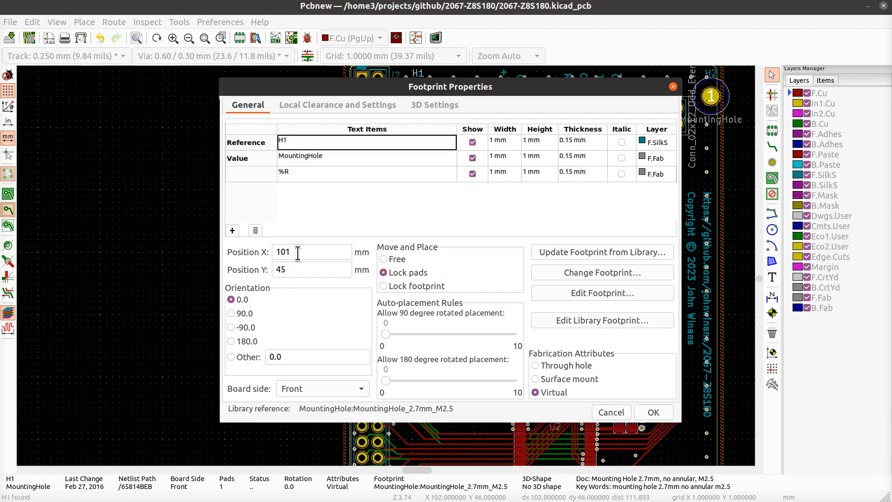
pyautogui.press('Return')
pyautogui.scroll(-5, 428, 135)
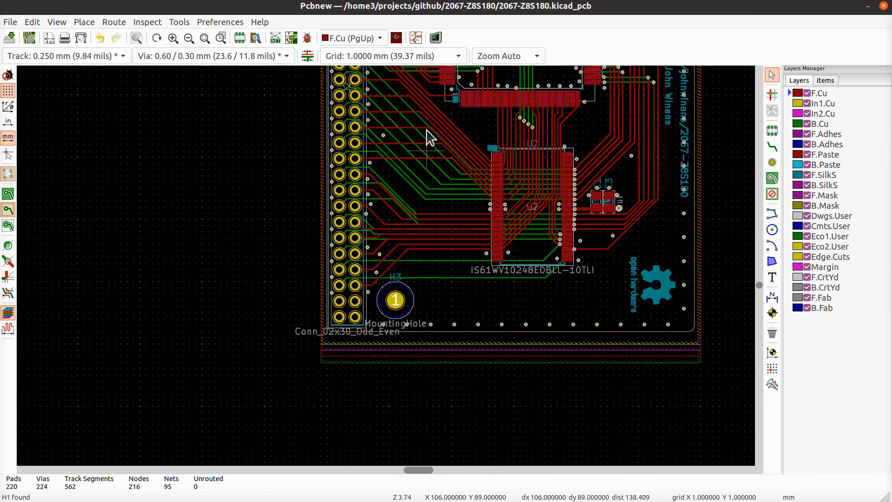
pyautogui.doubleClick(402, 291)
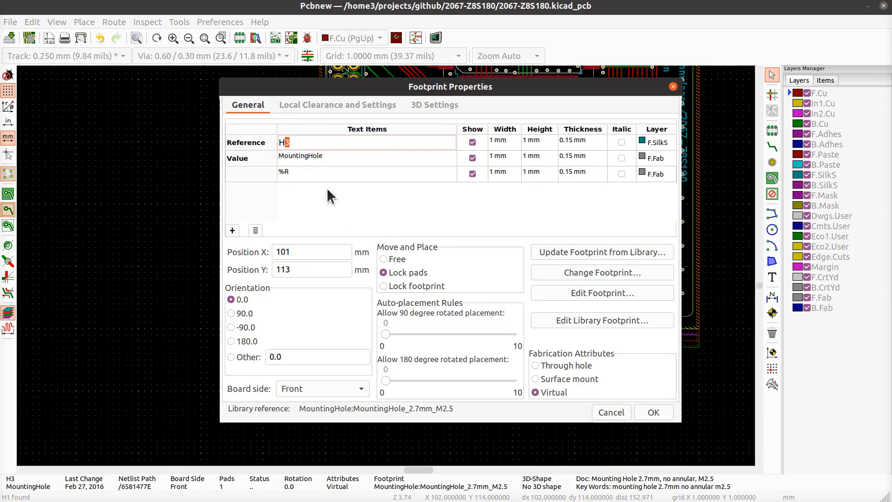
pyautogui.click(286, 251)
pyautogui.press('Return')
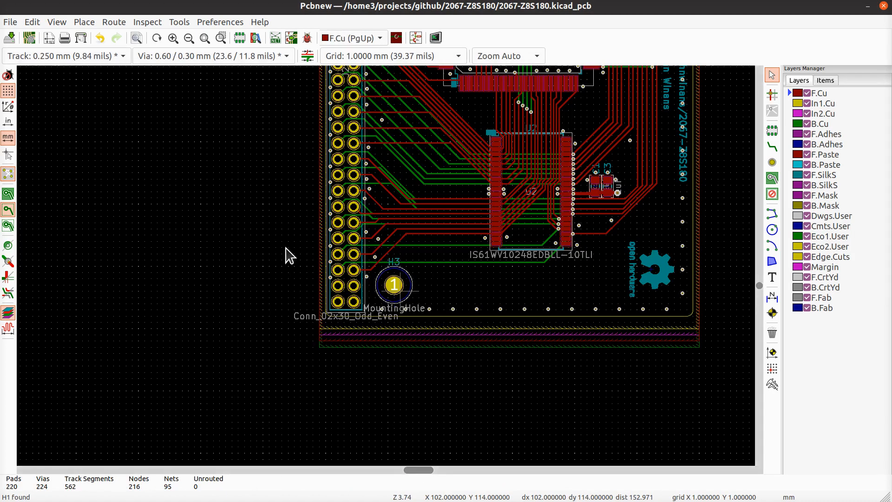
# - Examine the spacing of mounting holes H3 and H1 from connector J2, nearby tracks and the board edges
pyautogui.moveTo(425, 294); pyautogui.dragTo(342, 338, button='middle')
pyautogui.scroll(6, 316, 348)
pyautogui.scroll(-5, 386, 265)
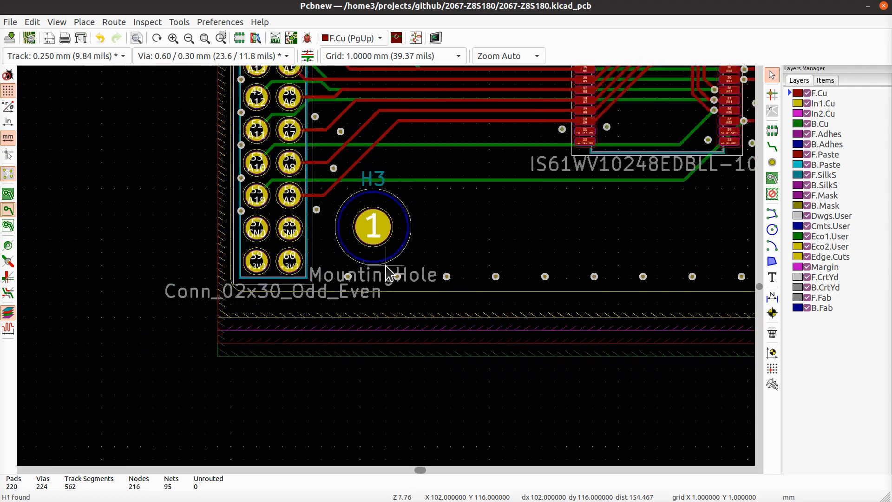
pyautogui.moveTo(438, 89); pyautogui.dragTo(411, 401, button='middle')
pyautogui.moveTo(416, 101); pyautogui.dragTo(411, 375, button='middle')
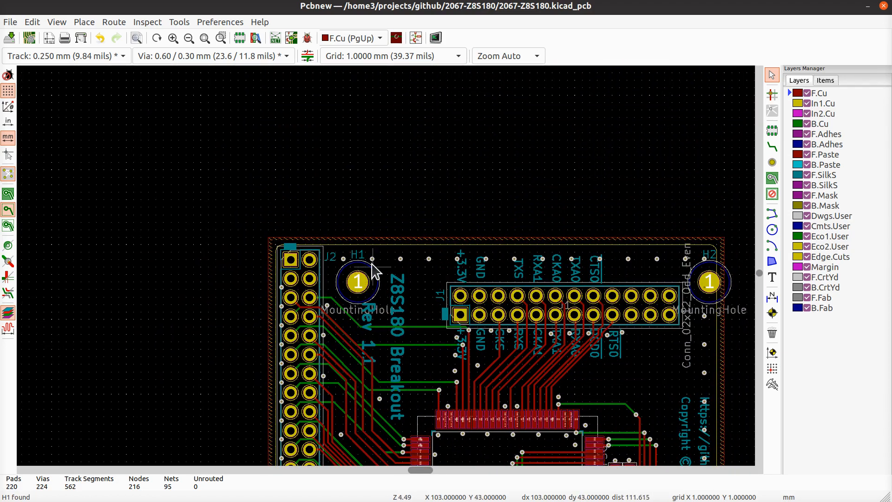
pyautogui.moveTo(410, 364)
pyautogui.mouseDown(button='middle')
pyautogui.moveTo(404, 158)
pyautogui.moveTo(412, 322)
pyautogui.moveTo(432, 157)
pyautogui.mouseUp(button='middle')
pyautogui.moveTo(430, 320); pyautogui.dragTo(450, 214, button='middle')
pyautogui.scroll(5, 418, 270)
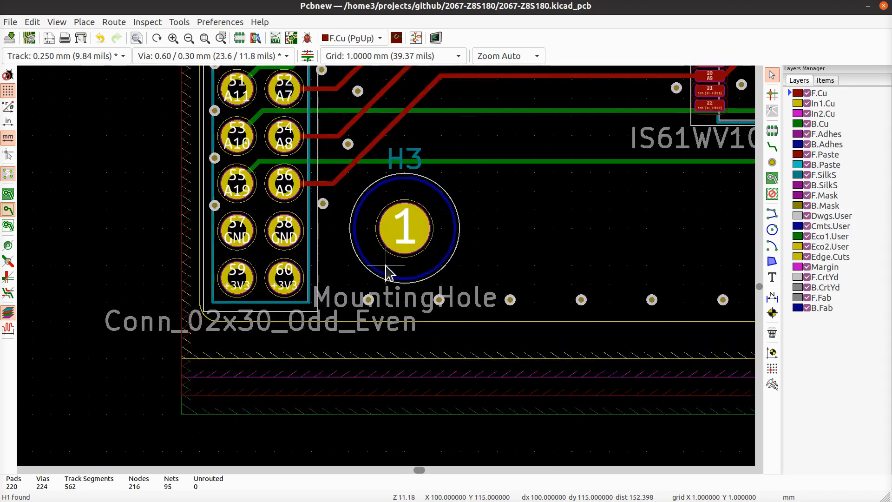
pyautogui.moveTo(492, 305); pyautogui.dragTo(371, 300, button='middle')
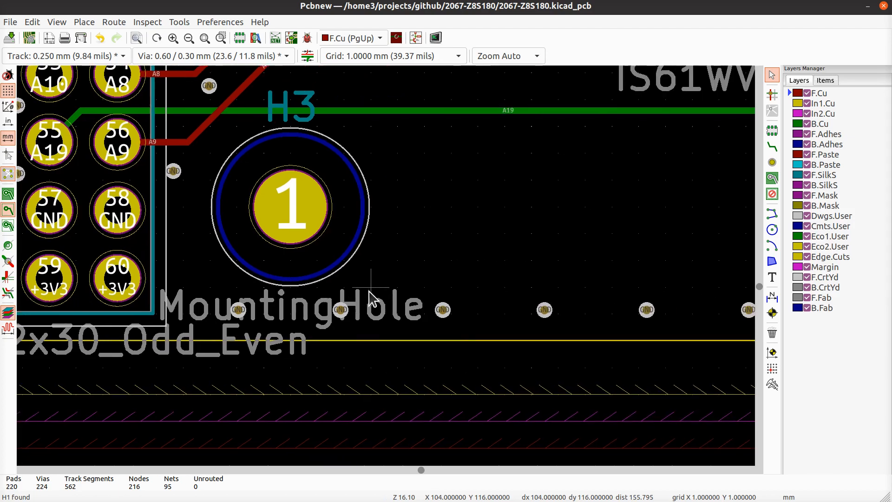
# - Move mounting hole H4 to the board's lower-right corner, level with H3, at X 147, Y 113 mm
pyautogui.scroll(-6, 411, 260)
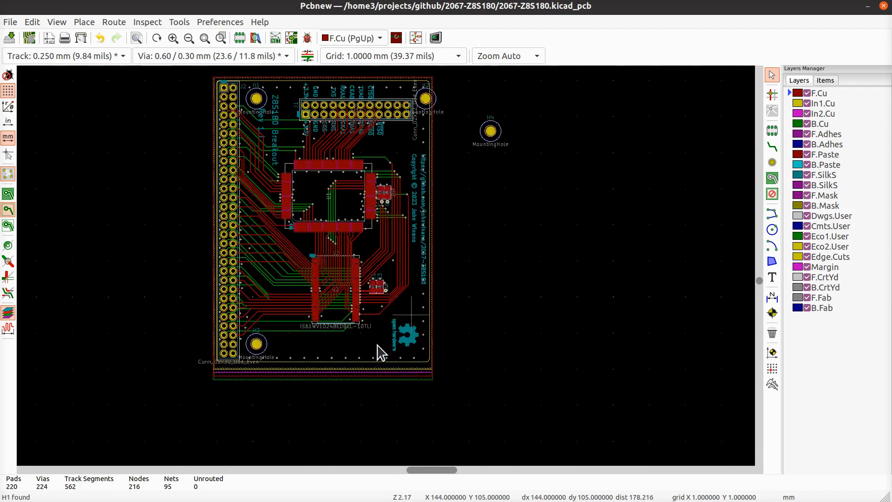
pyautogui.click(460, 165)
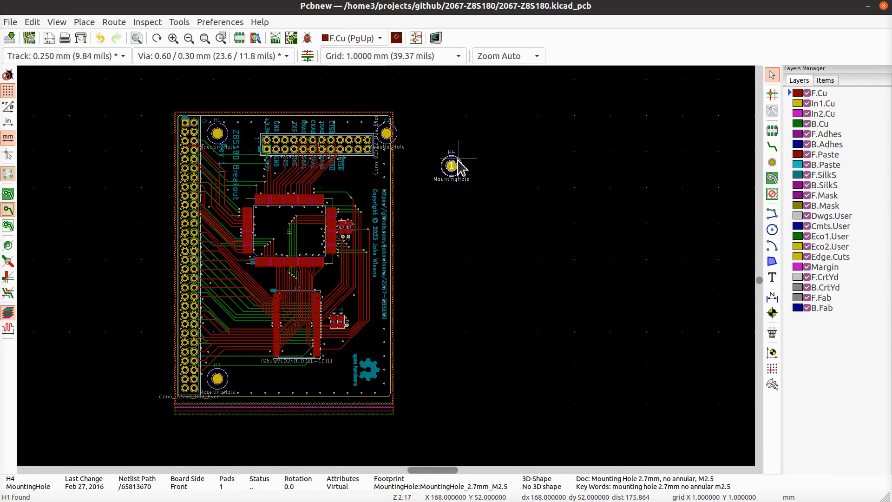
pyautogui.moveTo(460, 165); pyautogui.dragTo(391, 269)
pyautogui.scroll(4, 228, 379)
pyautogui.press('Right')
pyautogui.press('Right')
pyautogui.press('Right')
pyautogui.press('Right')
pyautogui.press('Right')
pyautogui.press('Right')
pyautogui.press('Right')
pyautogui.press('Right')
pyautogui.press('Right')
pyautogui.press('Right')
pyautogui.press('Right')
pyautogui.press('Right')
pyautogui.press('Right')
pyautogui.press('Right')
pyautogui.press('Right')
pyautogui.press('Right')
pyautogui.press('Right')
pyautogui.press('Right')
pyautogui.press('Right')
pyautogui.press('Right')
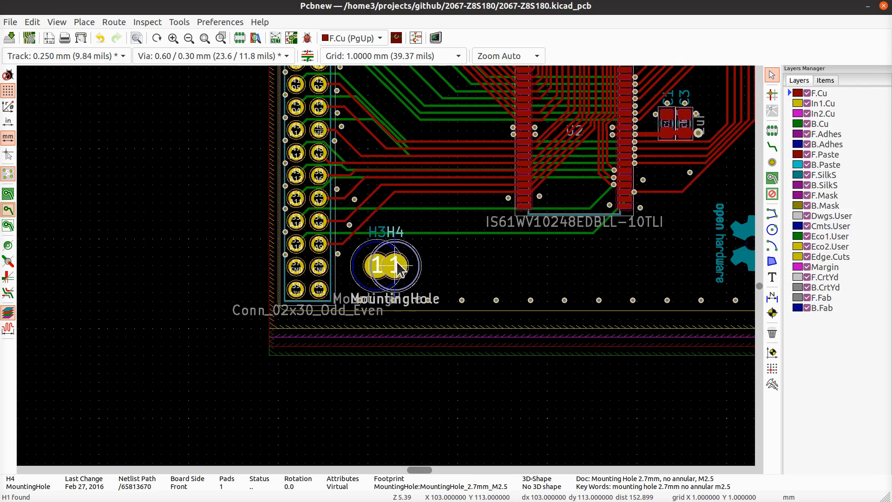
pyautogui.press('Right')
pyautogui.press('Right')
pyautogui.press('Right')
pyautogui.press('Right')
pyautogui.press('Right')
pyautogui.press('Right')
pyautogui.press('Right')
pyautogui.press('Right')
pyautogui.press('Right')
pyautogui.press('Right')
pyautogui.press('Right')
pyautogui.press('Right')
pyautogui.press('Right')
pyautogui.press('Right')
pyautogui.press('Right')
pyautogui.press('Right')
pyautogui.press('Right')
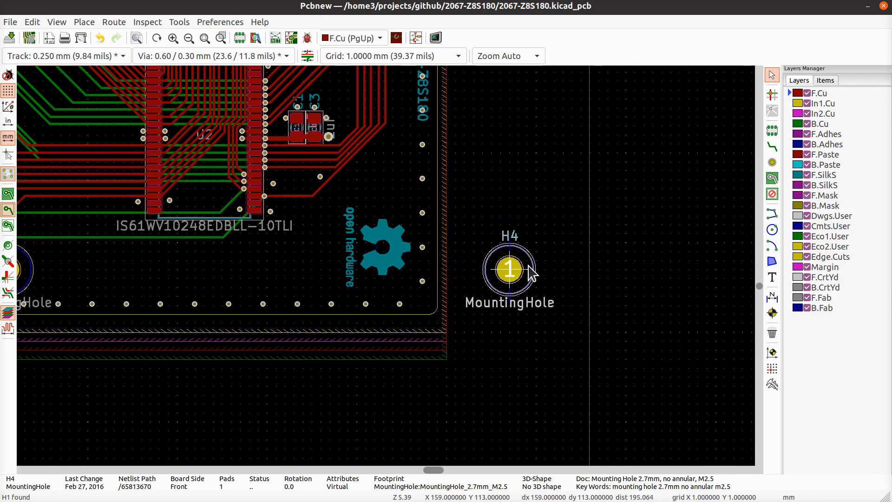
pyautogui.press('Left')
pyautogui.press('Left')
pyautogui.press('Left')
pyautogui.press('Left')
pyautogui.press('Left')
pyautogui.press('Left')
pyautogui.press('Left')
pyautogui.press('Left')
pyautogui.press('Left')
pyautogui.press('Left')
pyautogui.press('Left')
pyautogui.press('Left')
pyautogui.press('Left')
pyautogui.press('Left')
pyautogui.press('Left')
pyautogui.press('Right')
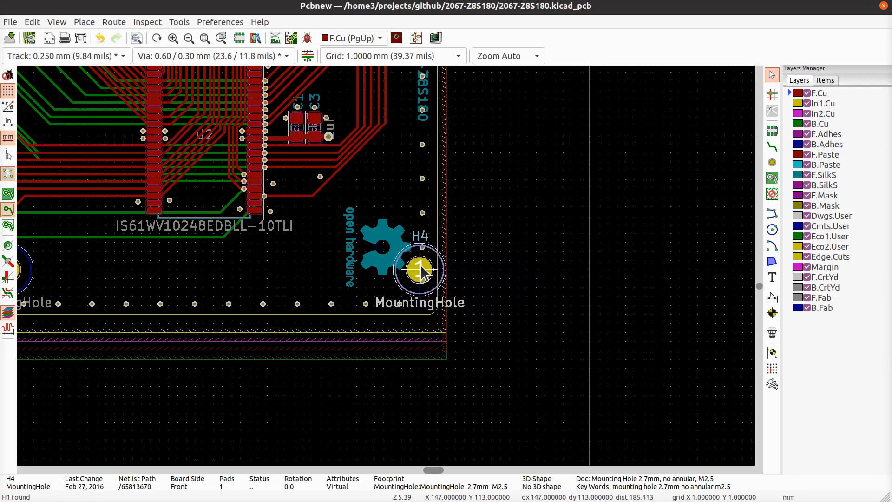
pyautogui.click(420, 265)
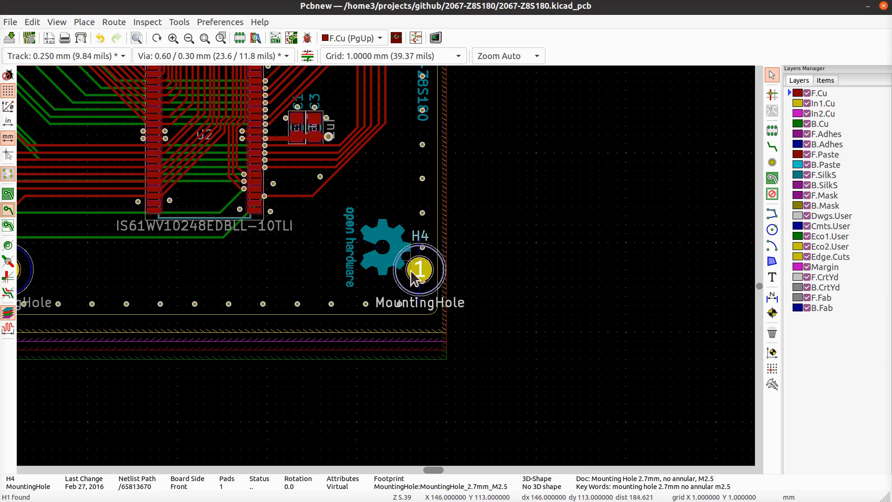
pyautogui.press('e')
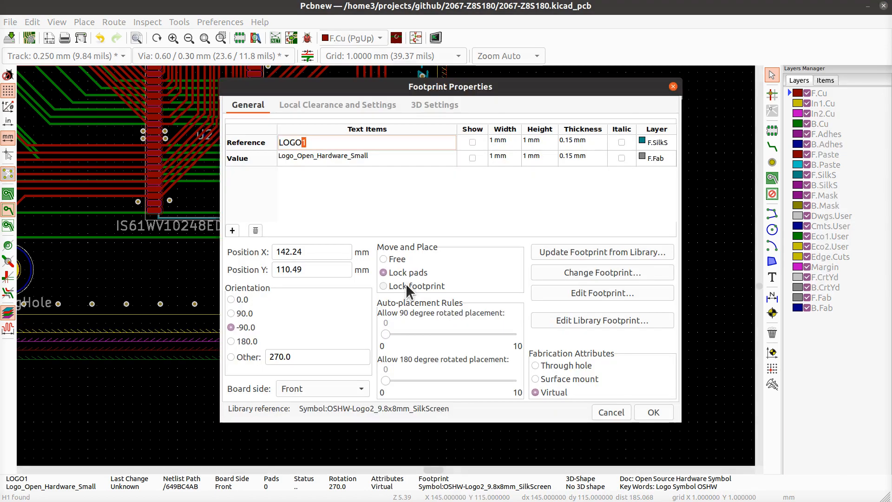
pyautogui.press('Escape')
pyautogui.press('Escape')
pyautogui.click(544, 273)
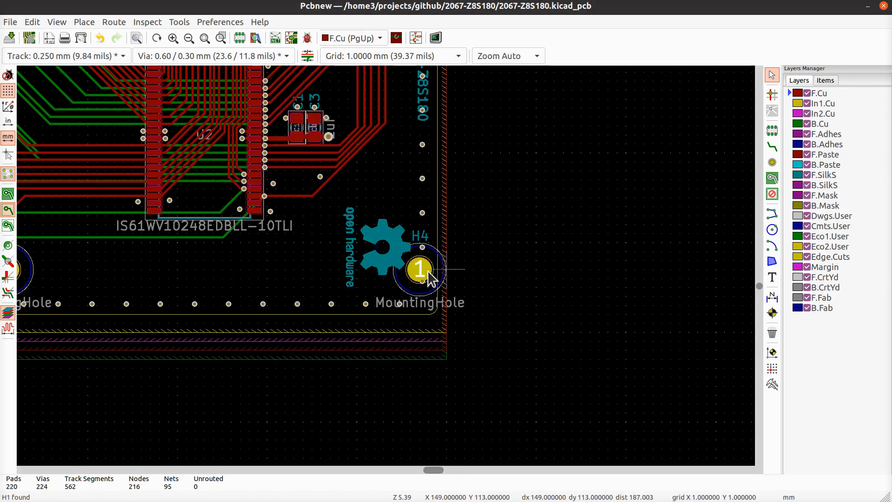
# - Move the open hardware logo left so that it clears mounting hole H4
pyautogui.click(368, 260)
pyautogui.moveTo(368, 260); pyautogui.dragTo(348, 247)
# - Compare the X and Y positions of mounting holes H4 and H2 in their footprint properties
pyautogui.click(411, 286)
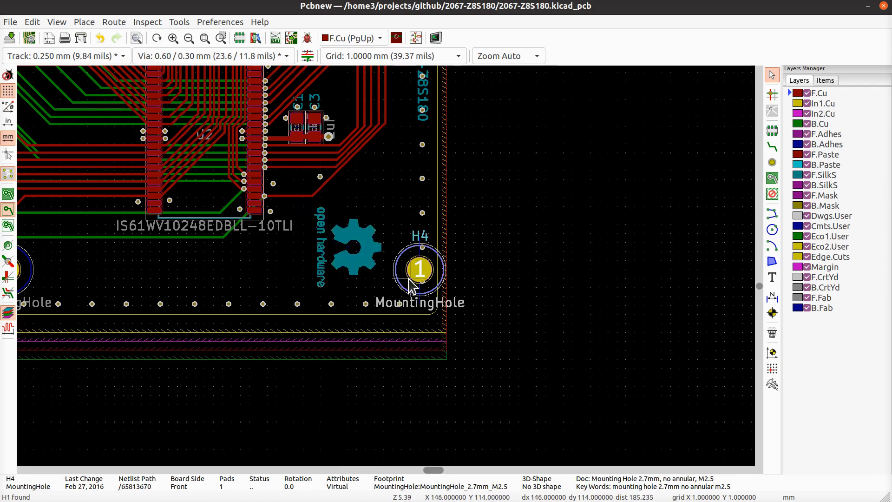
pyautogui.doubleClick(409, 279)
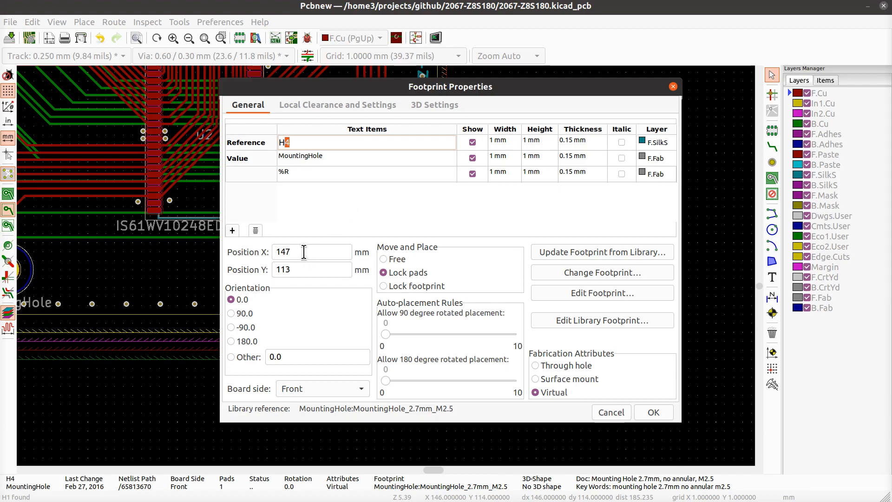
pyautogui.press('Escape')
pyautogui.press('Escape')
pyautogui.press('Escape')
pyautogui.scroll(-3, 473, 190)
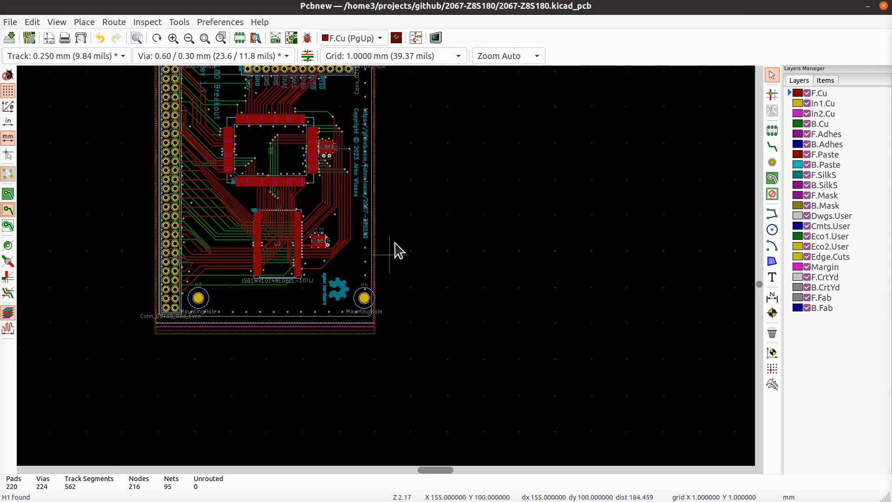
pyautogui.keyDown('shift'); pyautogui.scroll(5, 442, 428); pyautogui.keyUp('shift')
pyautogui.scroll(8, 389, 329)
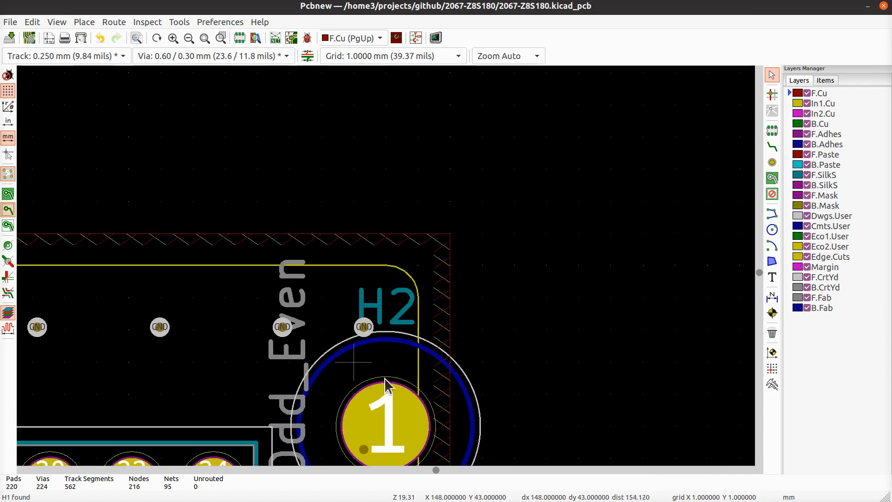
pyautogui.moveTo(514, 330); pyautogui.dragTo(482, 167, button='middle')
pyautogui.click(329, 217)
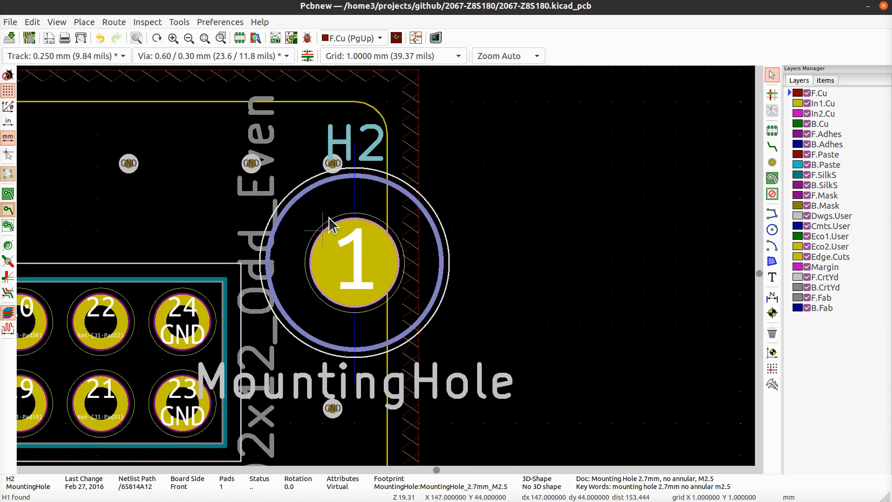
pyautogui.doubleClick(329, 218)
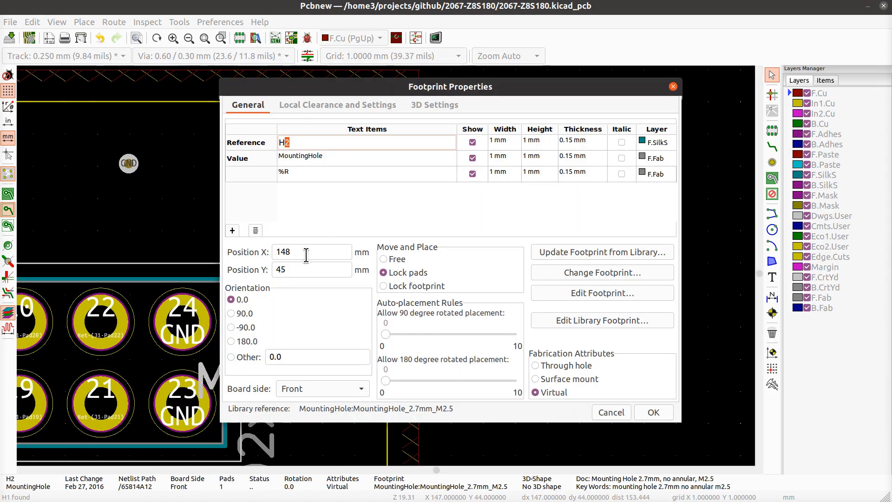
pyautogui.press('Escape')
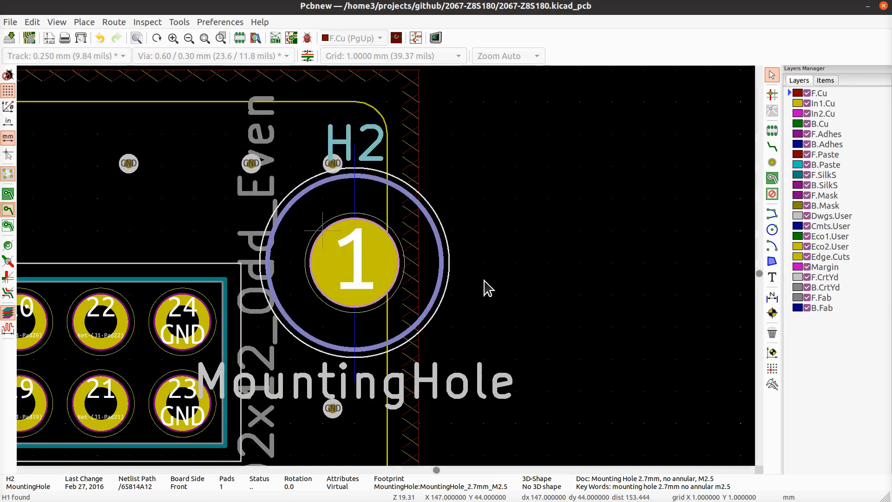
# - Move mounting hole H2 slightly right, to X 149, Y 45 mm
pyautogui.moveTo(496, 355); pyautogui.dragTo(483, 131, button='middle')
pyautogui.scroll(-3, 483, 131)
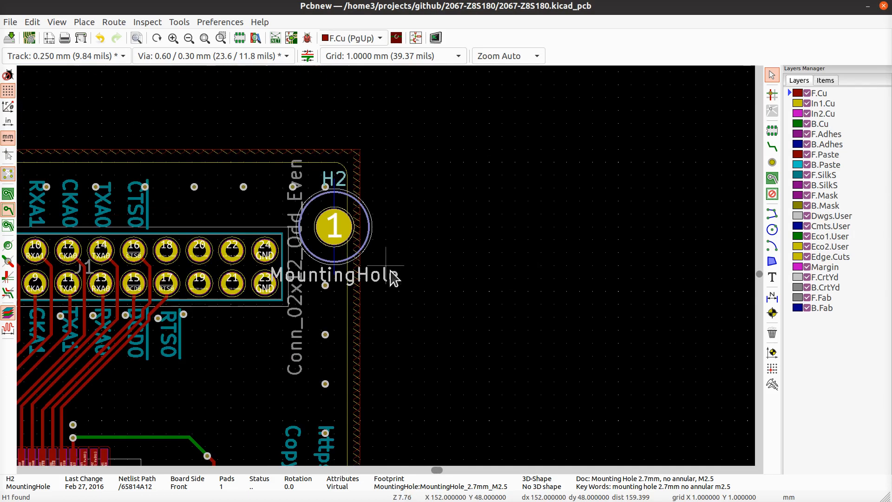
pyautogui.moveTo(429, 366); pyautogui.dragTo(407, 267, button='middle')
pyautogui.moveTo(456, 233); pyautogui.dragTo(461, 376, button='middle')
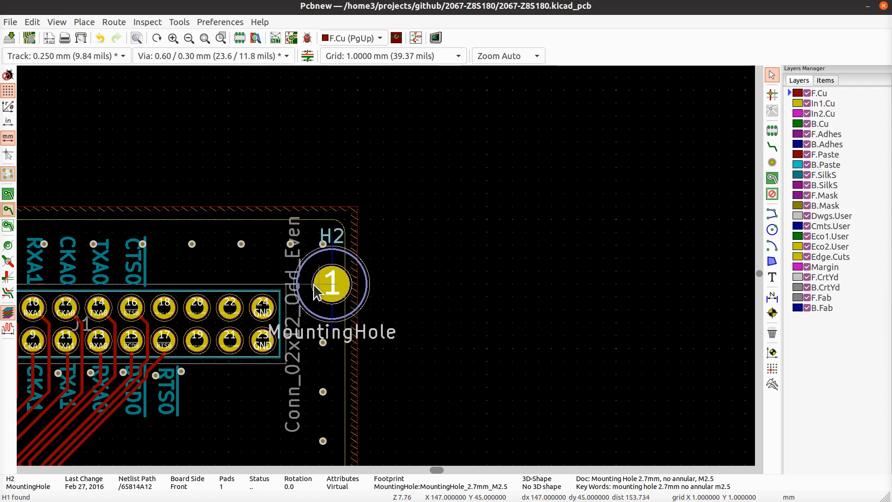
pyautogui.press('m')
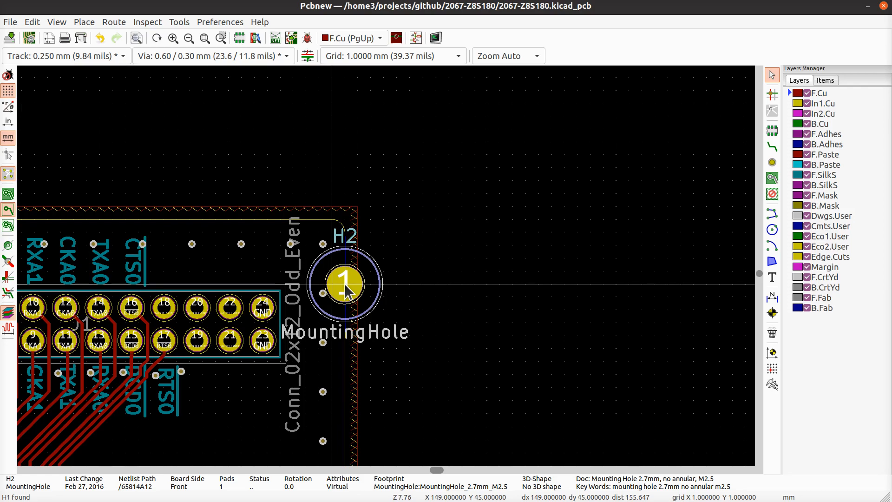
pyautogui.click(345, 283)
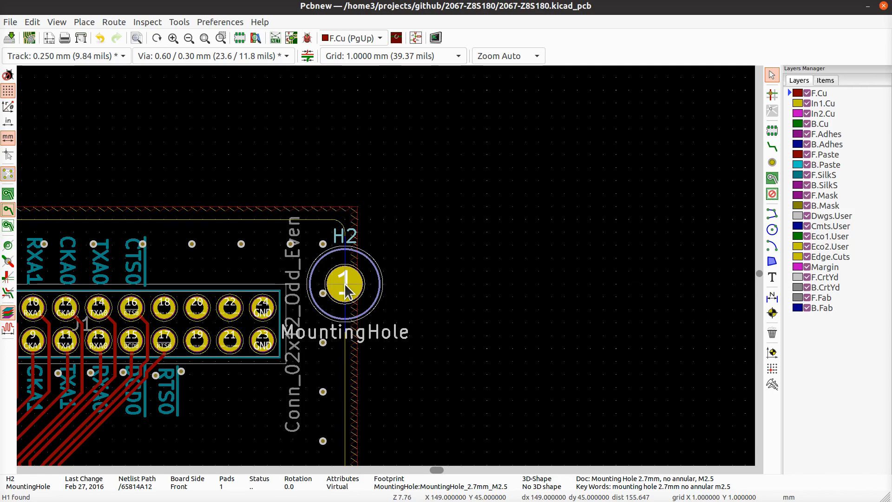
# - Move mounting hole H4 right to X 150, Y 113 mm and check its position in the footprint properties
pyautogui.click(542, 283)
pyautogui.scroll(-5, 389, 273)
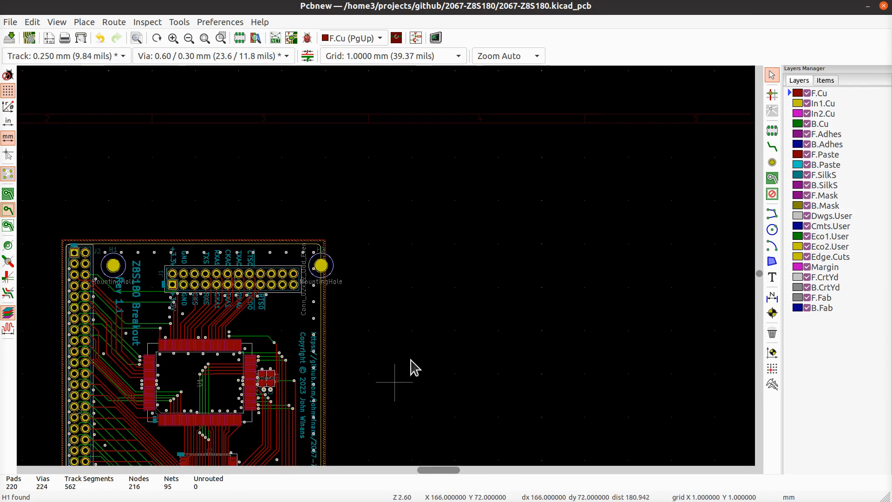
pyautogui.scroll(1, 499, 393)
pyautogui.scroll(1, 499, 393)
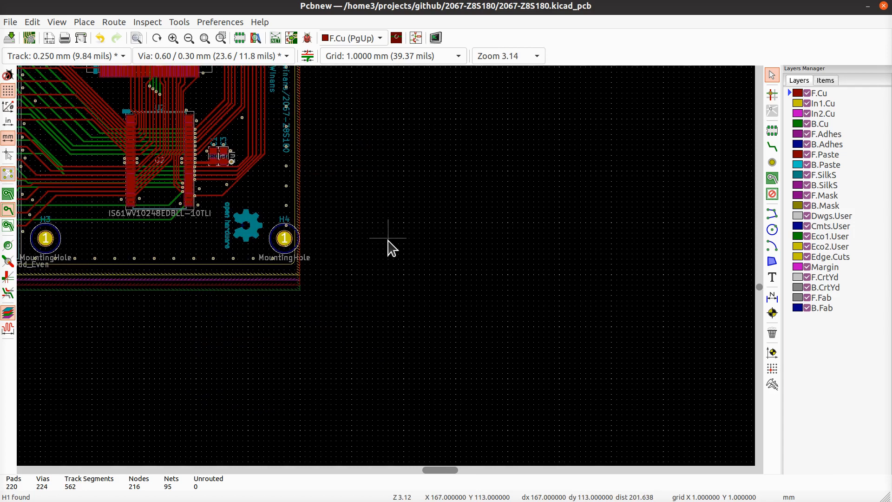
pyautogui.click(276, 250)
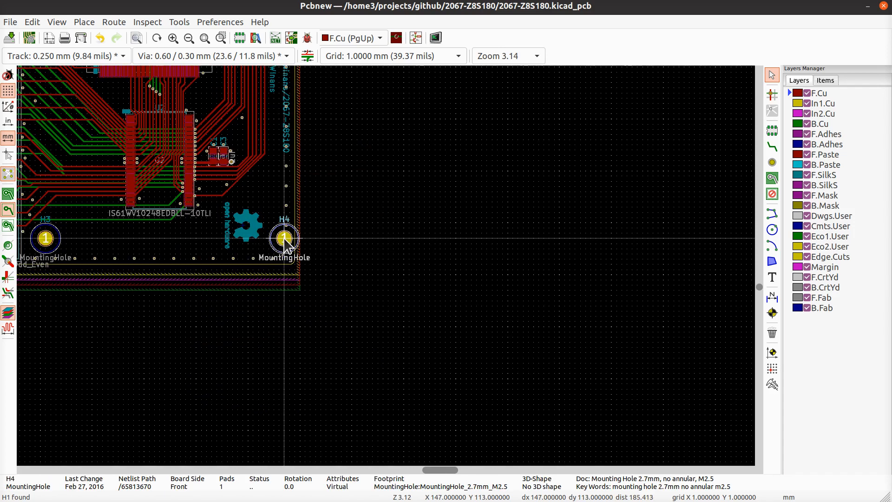
pyautogui.moveTo(284, 239); pyautogui.dragTo(300, 239)
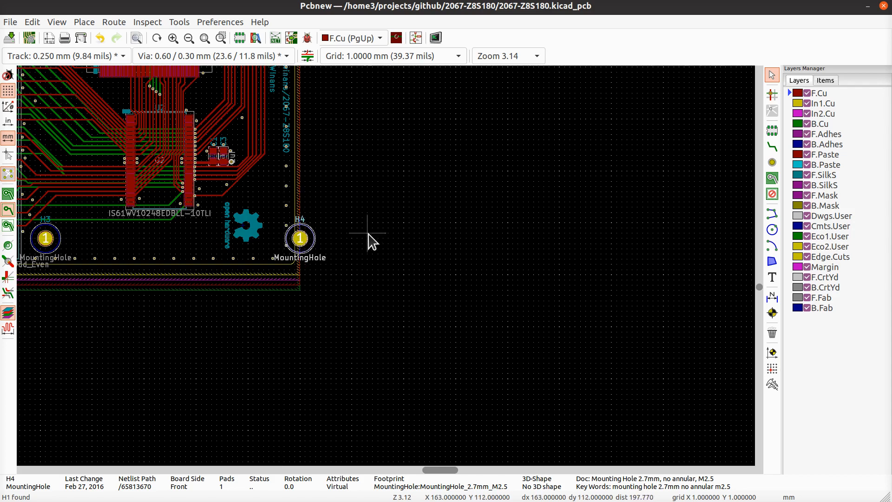
pyautogui.press('e')
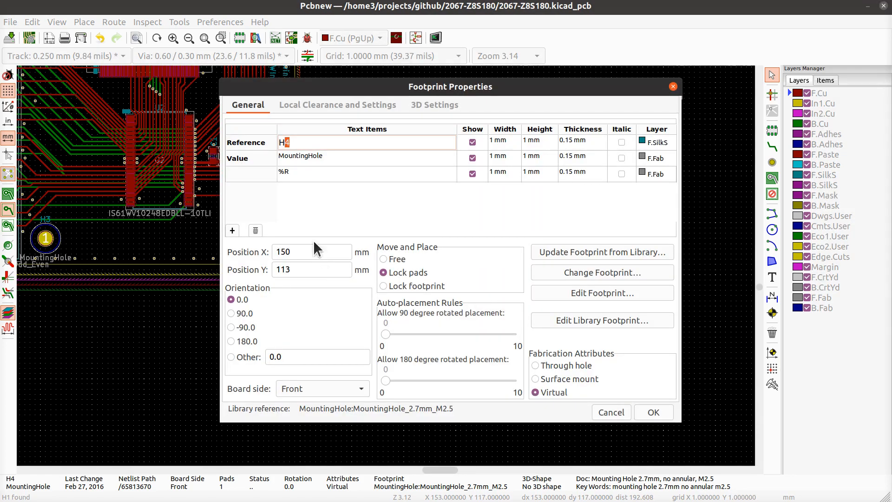
pyautogui.press('Escape')
pyautogui.press('Escape')
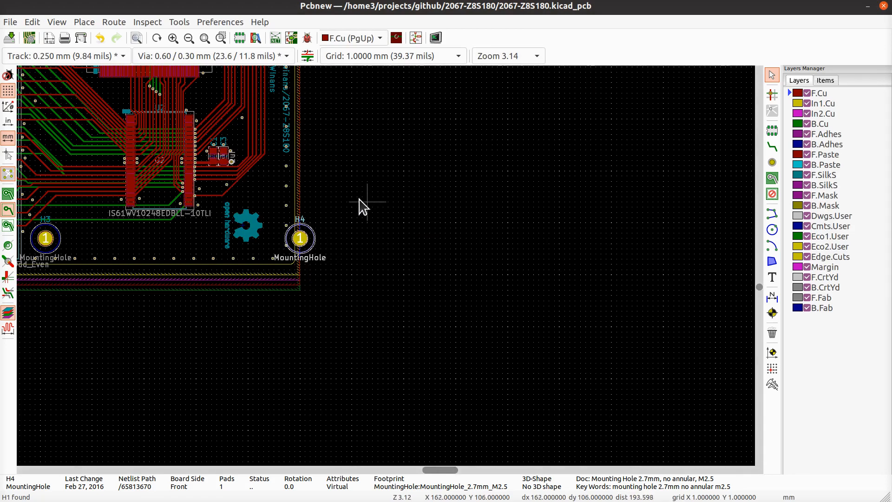
# - Check mounting hole H2's position in its footprint properties and move it right to X 150, Y 45 mm, in line with H4
pyautogui.moveTo(351, 199); pyautogui.dragTo(401, 374, button='middle')
pyautogui.scroll(2, 385, 134)
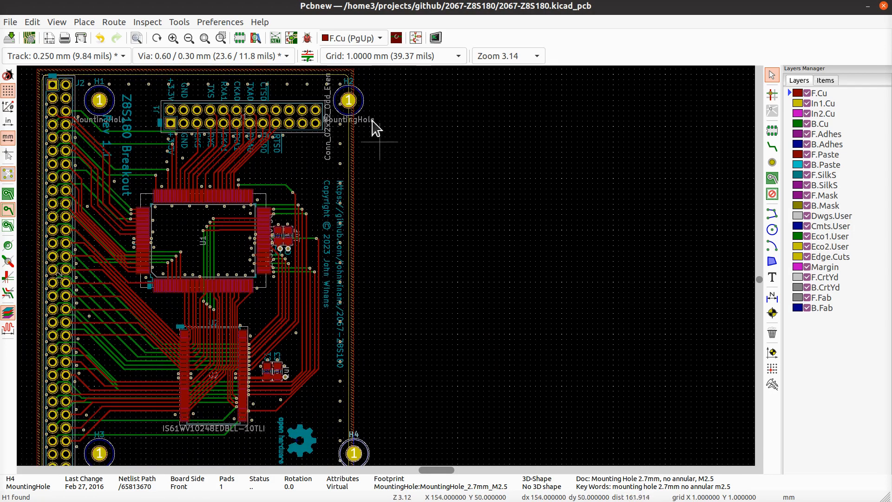
pyautogui.click(361, 95)
pyautogui.doubleClick(361, 96)
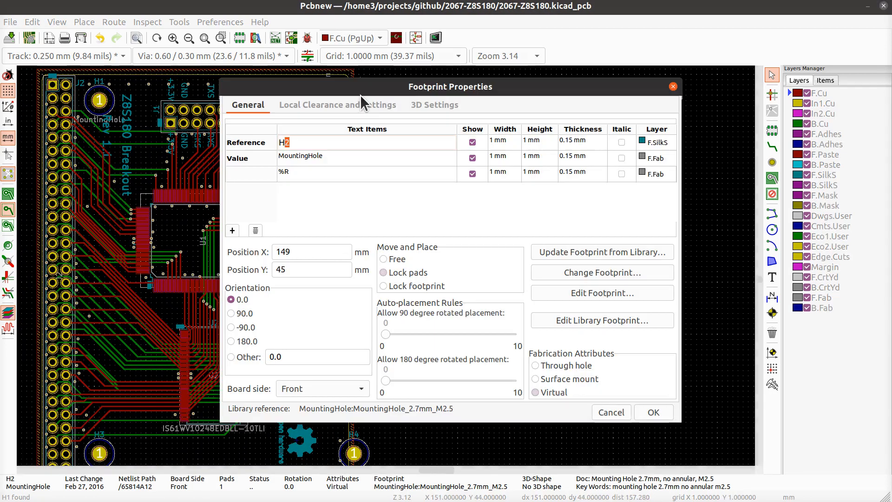
pyautogui.press('Escape')
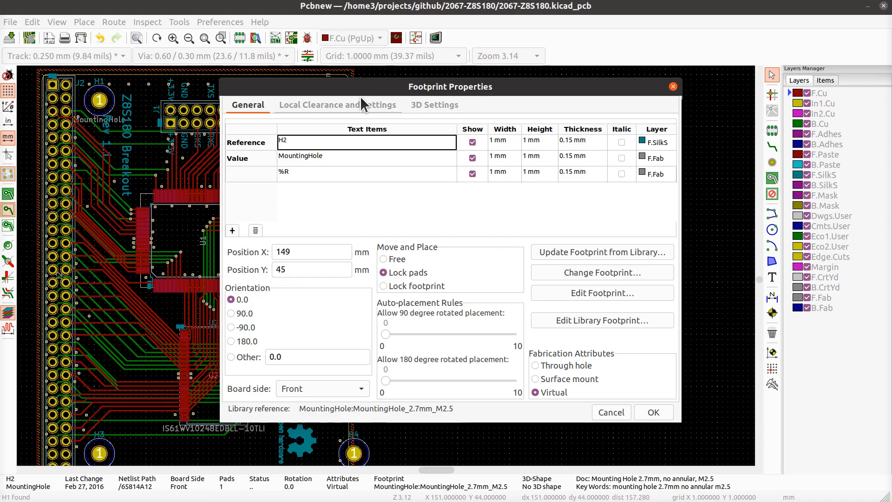
pyautogui.press('Escape')
pyautogui.moveTo(454, 263); pyautogui.dragTo(494, 275, button='middle')
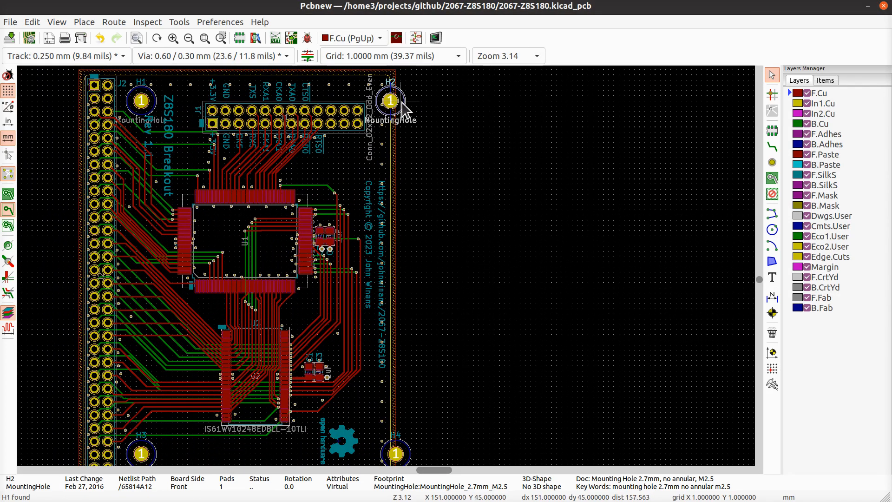
pyautogui.press('m')
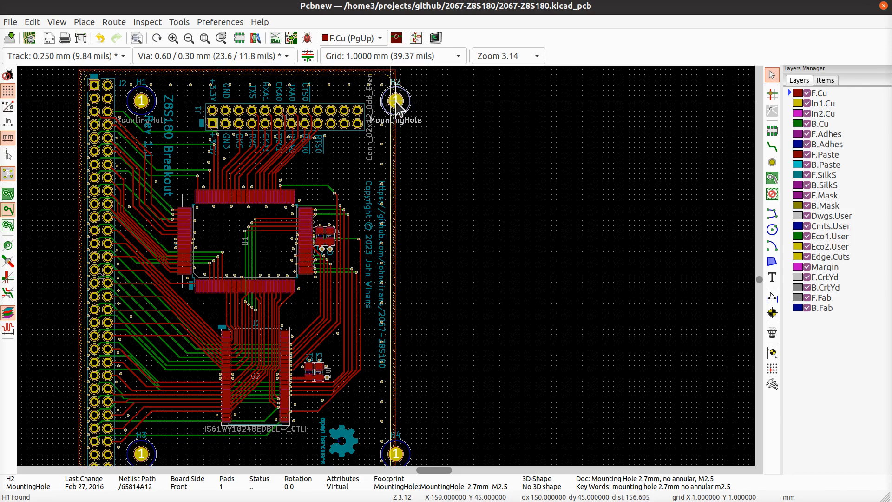
pyautogui.click(395, 102)
# - Move the lower-right corner of the B.Cu GND zone outline right, beyond mounting hole H4, to X 157, Y 123 mm
pyautogui.scroll(5, 426, 194)
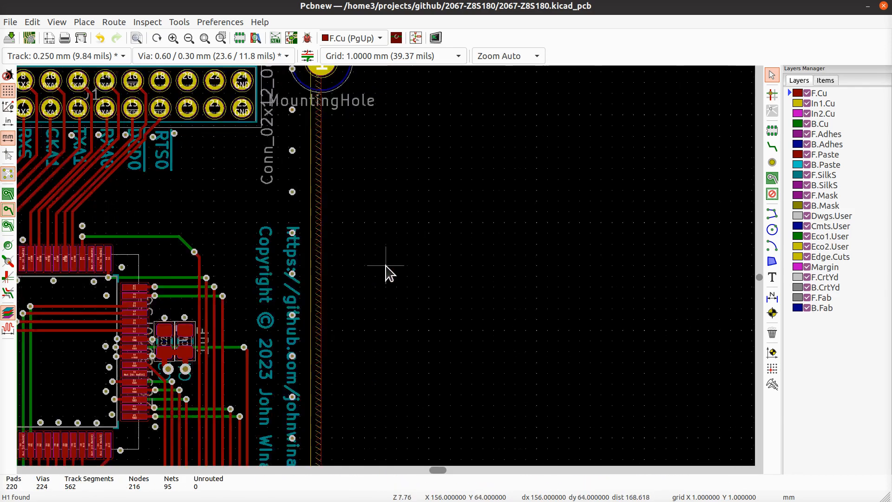
pyautogui.moveTo(373, 173); pyautogui.dragTo(429, 390, button='middle')
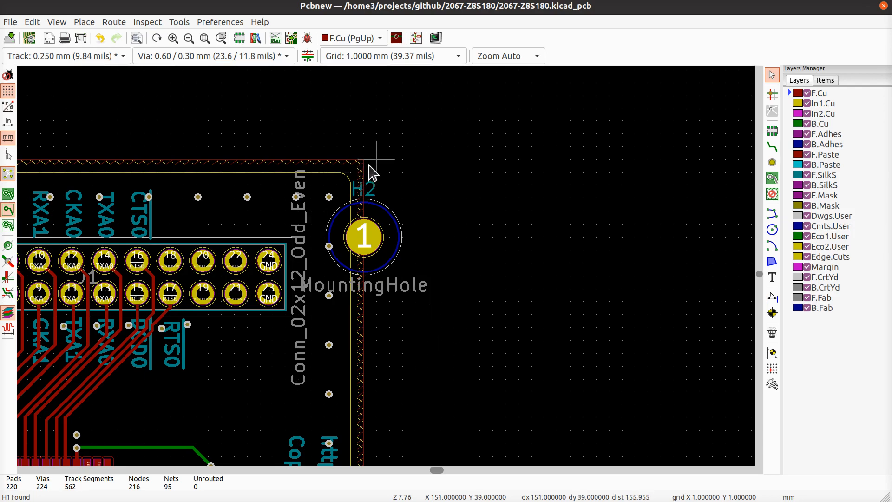
pyautogui.scroll(6, 372, 171)
pyautogui.scroll(-5, 395, 253)
pyautogui.scroll(-5, 388, 277)
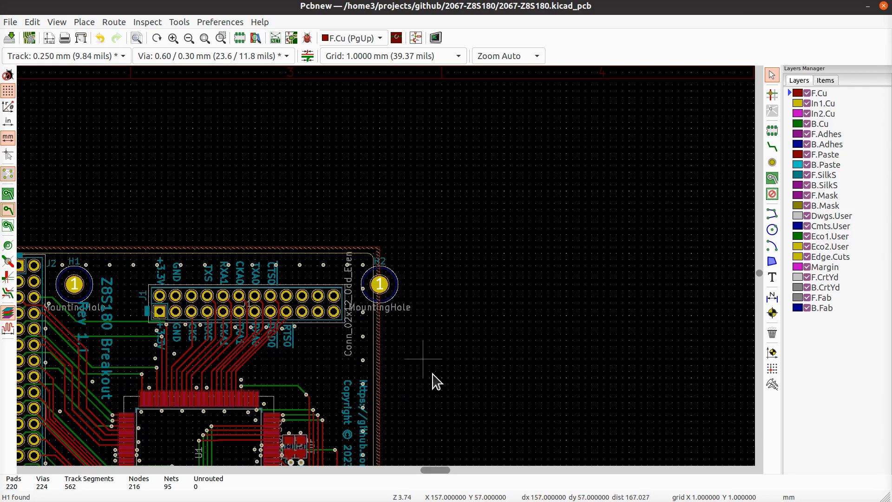
pyautogui.moveTo(422, 413); pyautogui.dragTo(454, 219, button='middle')
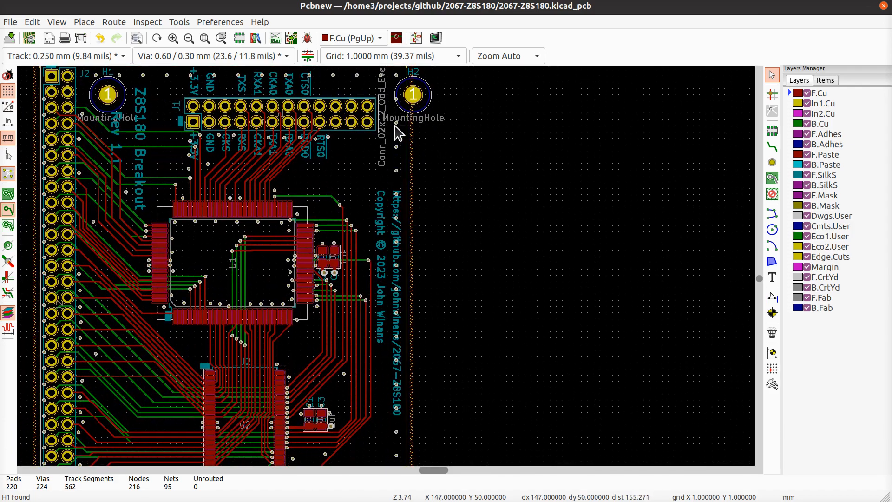
pyautogui.moveTo(426, 412); pyautogui.dragTo(463, 181, button='middle')
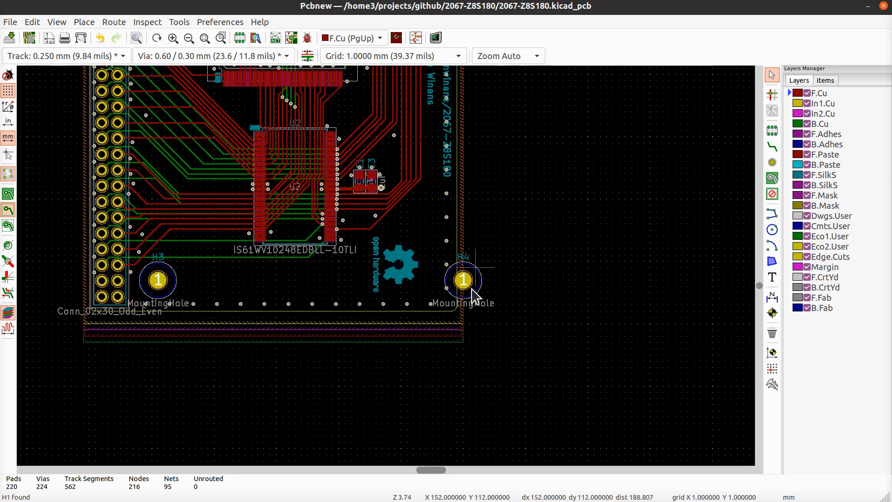
pyautogui.scroll(5, 473, 297)
pyautogui.scroll(5, 389, 272)
pyautogui.moveTo(410, 219); pyautogui.dragTo(402, 406, button='middle')
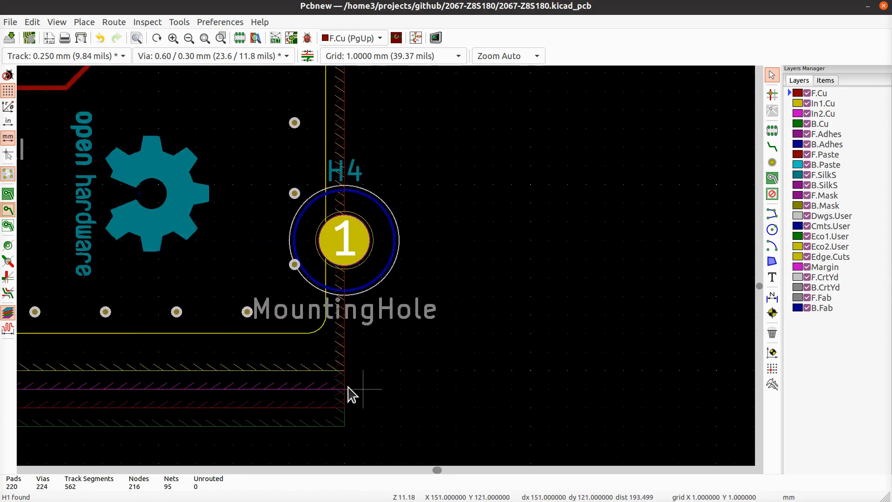
pyautogui.click(345, 426)
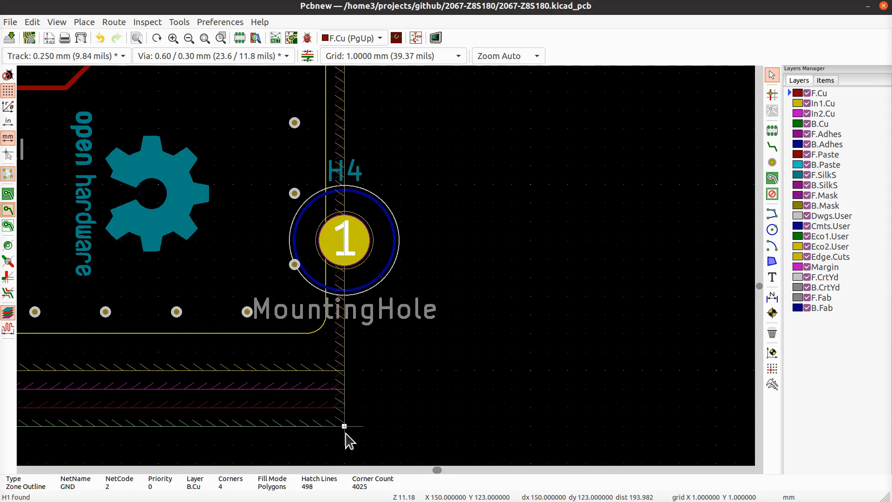
pyautogui.moveTo(344, 426); pyautogui.dragTo(475, 368)
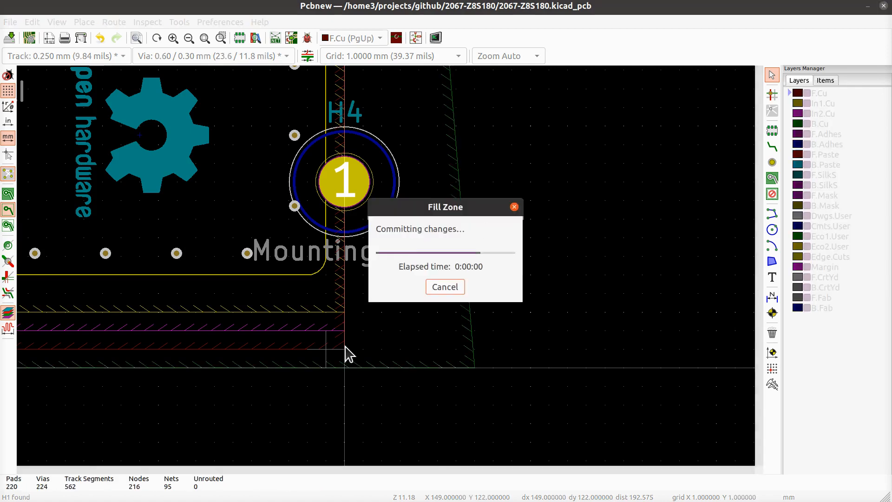
# - Move the lower-right corners of the F.Cu GND, In2.Cu +3V3 and In1.Cu GND zone outlines right to X 157 mm
pyautogui.click(344, 349)
pyautogui.moveTo(344, 350); pyautogui.dragTo(467, 351)
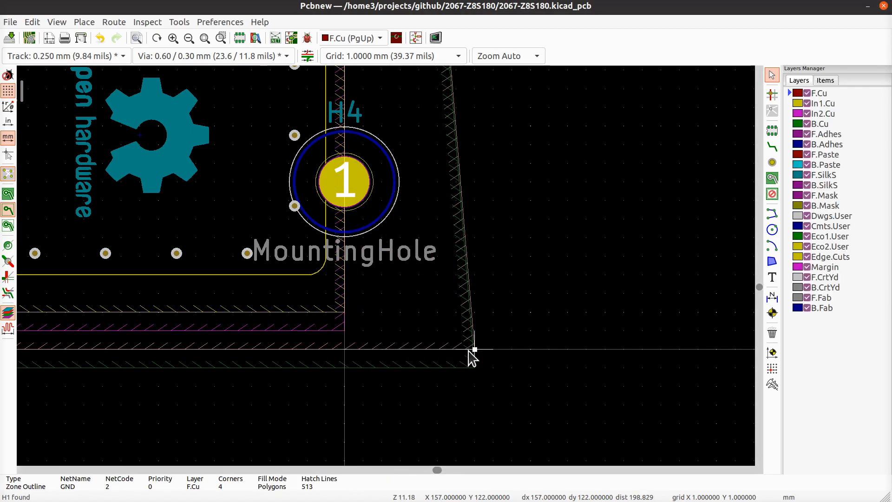
pyautogui.click(343, 330)
pyautogui.click(344, 331)
pyautogui.moveTo(344, 331); pyautogui.dragTo(469, 329)
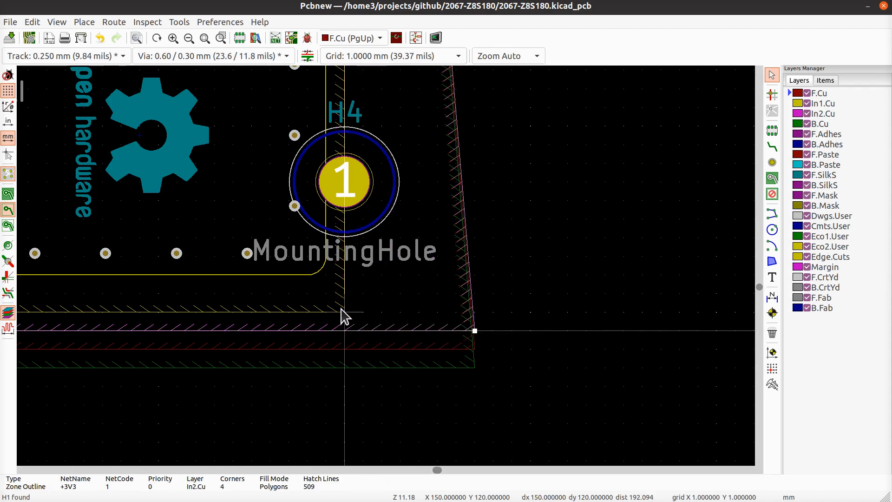
pyautogui.click(345, 312)
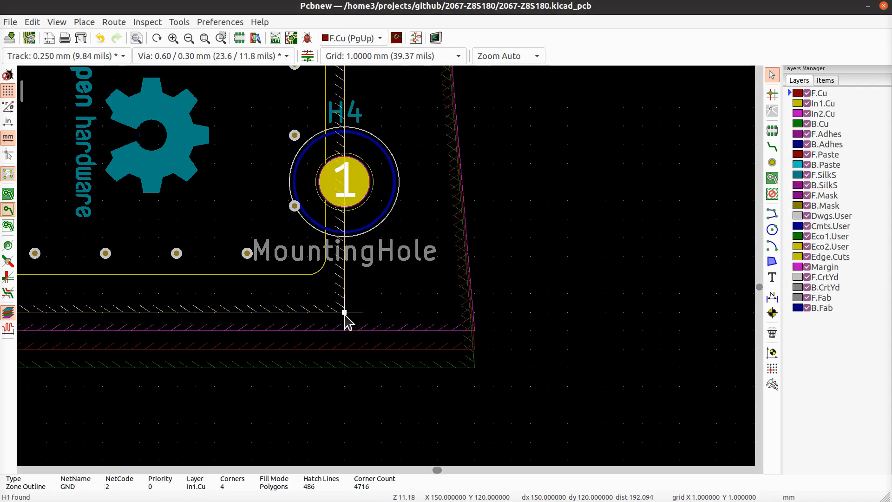
pyautogui.moveTo(344, 312); pyautogui.dragTo(474, 312)
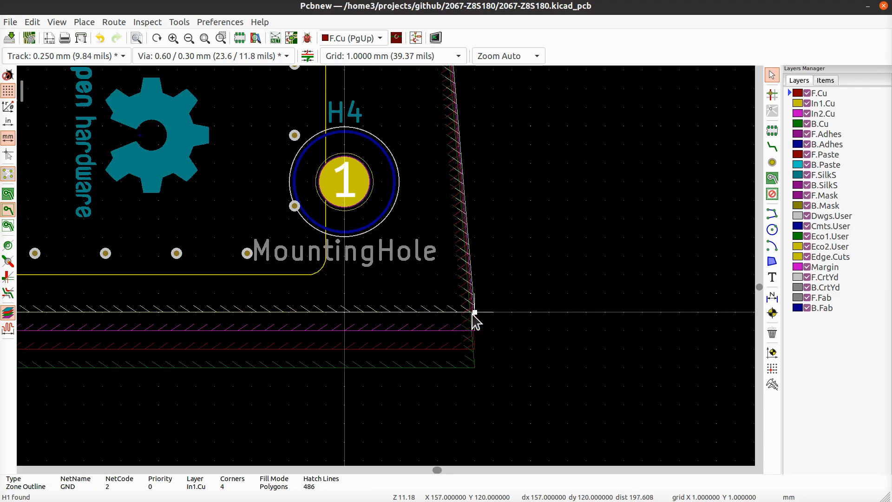
# - Move the upper-right corner of the In1.Cu GND zone outline right, beyond mounting hole H2, to X 157, Y 39 mm
pyautogui.scroll(-5, 511, 203)
pyautogui.moveTo(373, 178); pyautogui.dragTo(389, 416, button='middle')
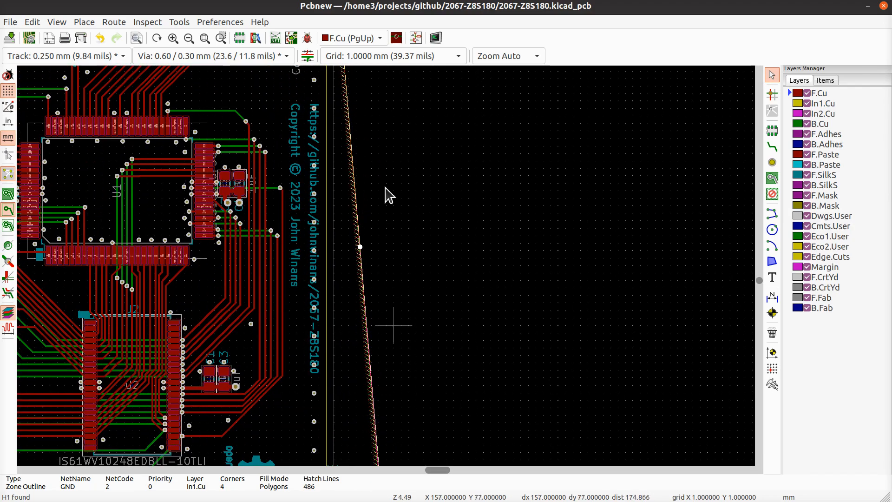
pyautogui.moveTo(394, 190)
pyautogui.mouseDown(button='middle')
pyautogui.moveTo(420, 467)
pyautogui.moveTo(383, 284)
pyautogui.mouseUp(button='middle')
pyautogui.scroll(6, 383, 270)
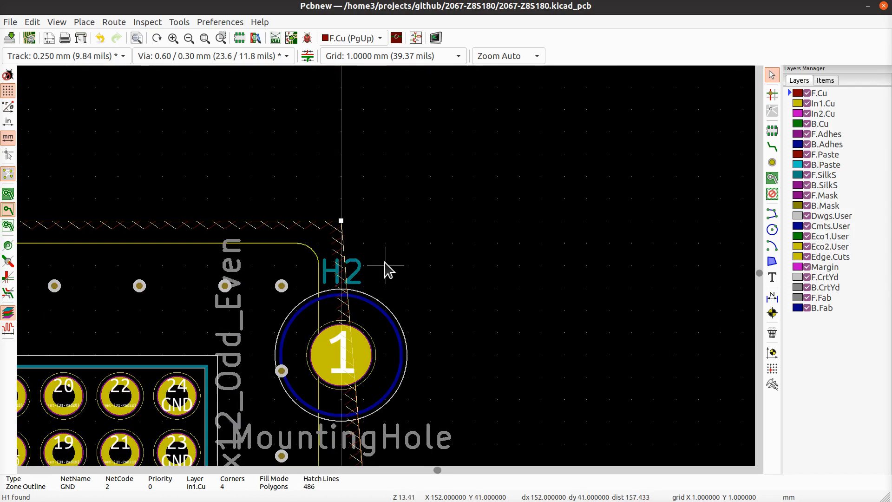
pyautogui.scroll(-4, 386, 285)
pyautogui.moveTo(445, 274); pyautogui.dragTo(385, 185, button='middle')
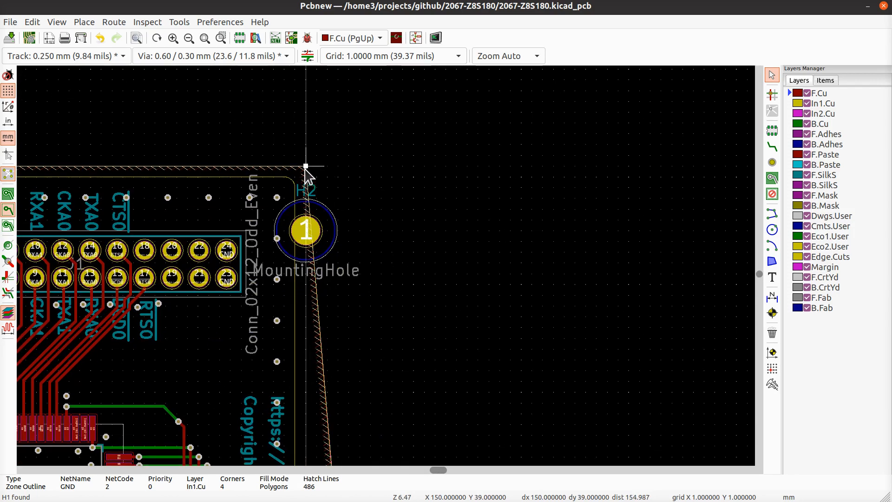
pyautogui.moveTo(306, 167); pyautogui.dragTo(381, 169)
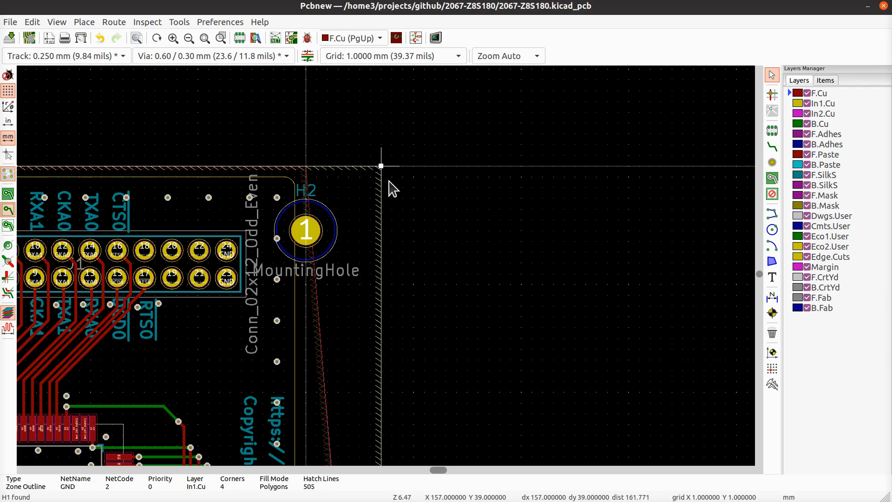
pyautogui.scroll(-2, 444, 240)
pyautogui.moveTo(396, 343); pyautogui.dragTo(481, 351, button='middle')
pyautogui.scroll(3, 384, 265)
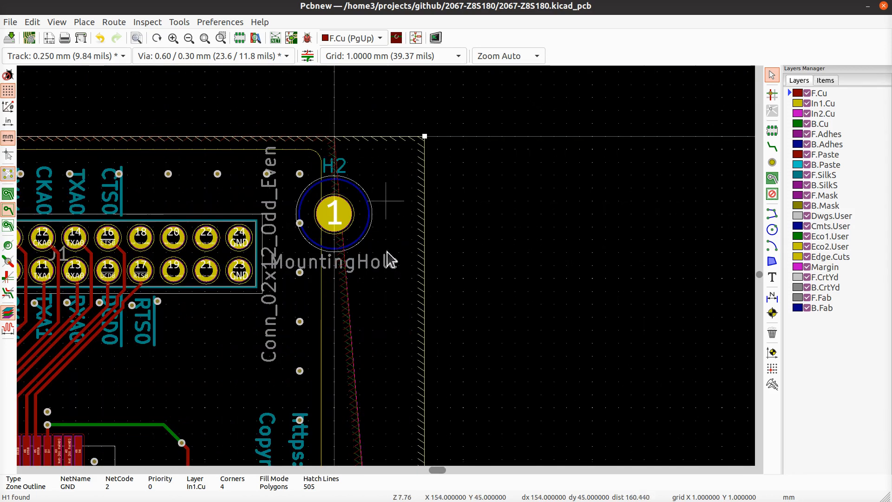
pyautogui.moveTo(387, 252); pyautogui.dragTo(398, 308, button='middle')
pyautogui.press('Escape')
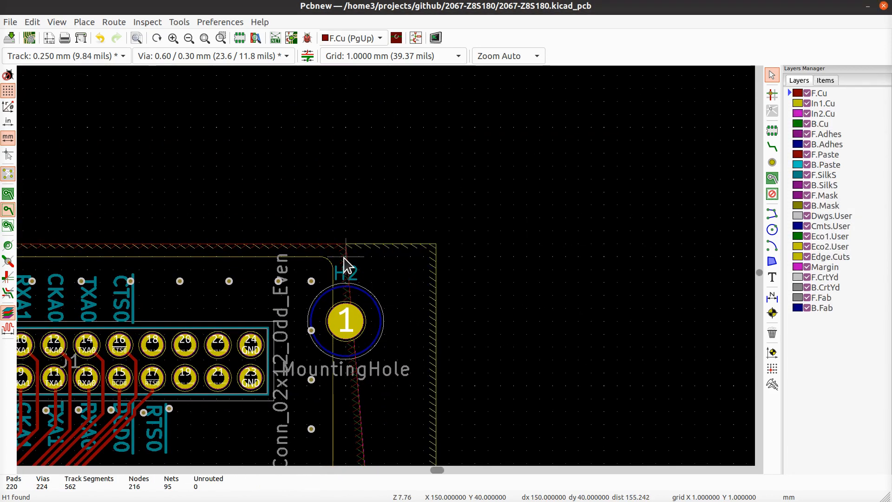
# - Select the +3V3 zone outline on In2.Cu and move its upper-right corner to X 157, Y 39 mm
pyautogui.click(366, 418)
pyautogui.press('Escape')
pyautogui.scroll(8, 356, 279)
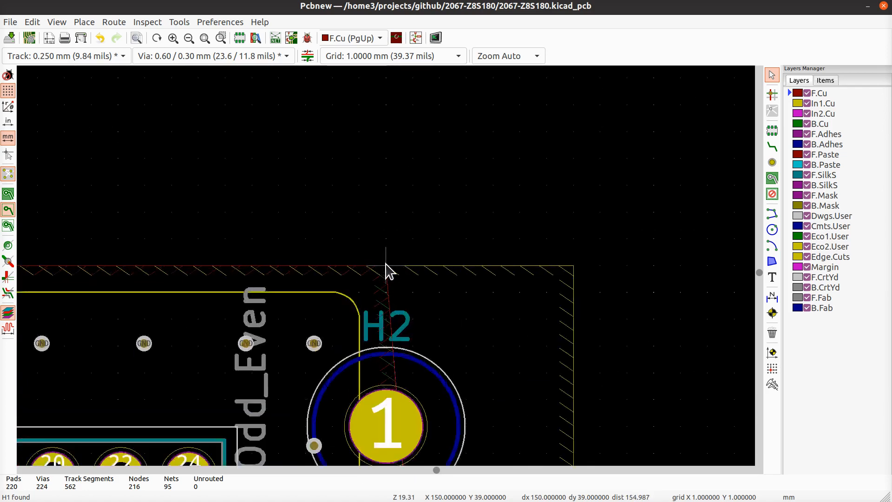
pyautogui.click(371, 274)
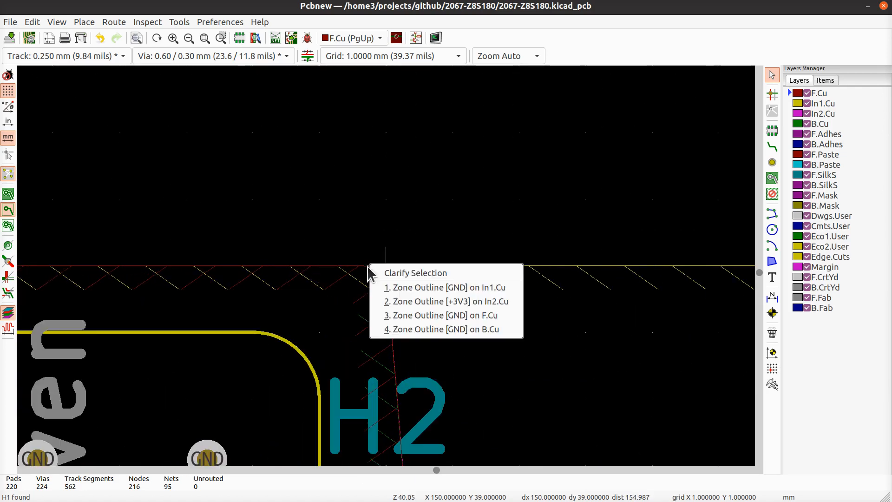
pyautogui.click(338, 290)
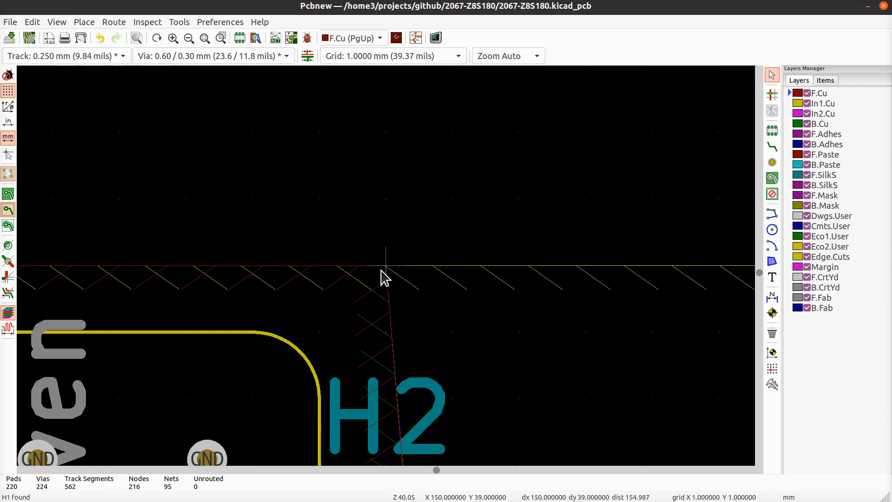
pyautogui.click(389, 310)
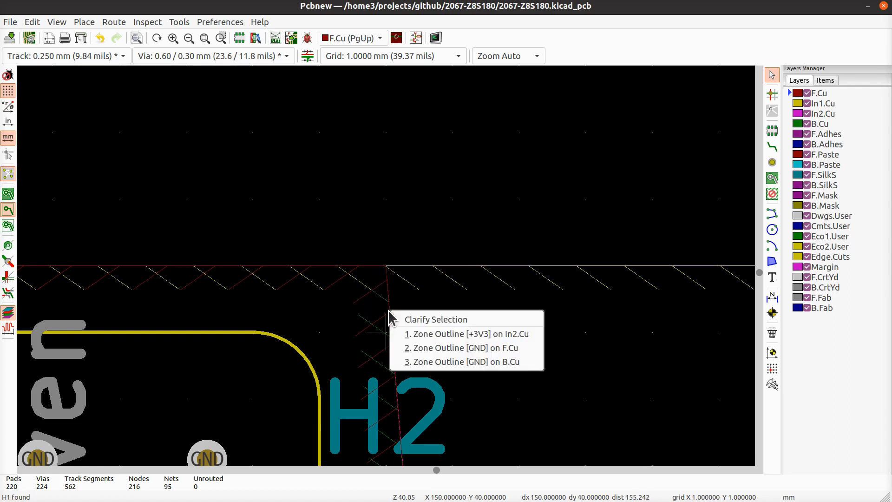
pyautogui.click(428, 333)
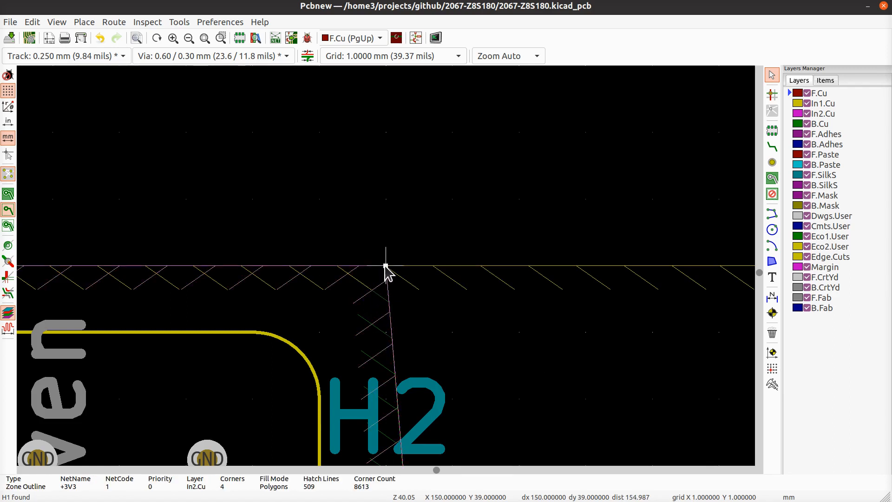
pyautogui.moveTo(385, 268)
pyautogui.mouseDown()
pyautogui.moveTo(761, 280)
pyautogui.moveTo(513, 284)
pyautogui.mouseUp()
pyautogui.moveTo(269, 300); pyautogui.dragTo(438, 268, button='middle')
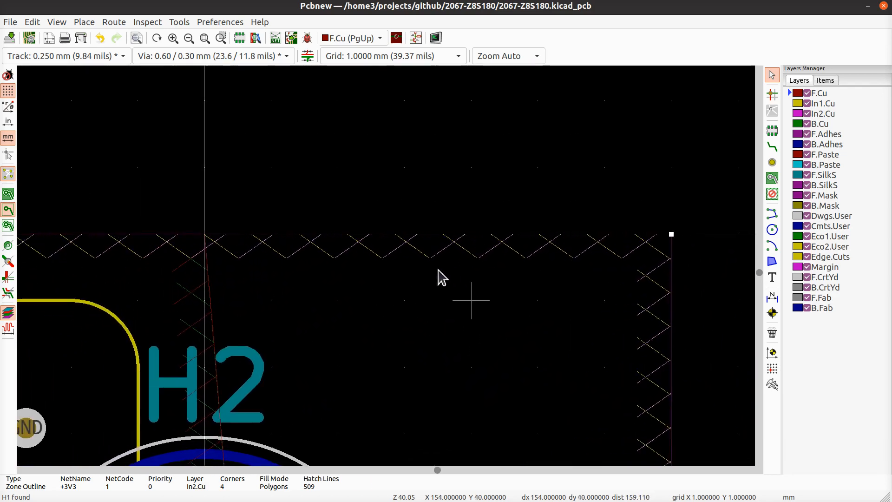
# - Move the upper-right corner of the F.Cu GND zone outline right, beyond mounting hole H2, to X 157, Y 39 mm
pyautogui.click(204, 243)
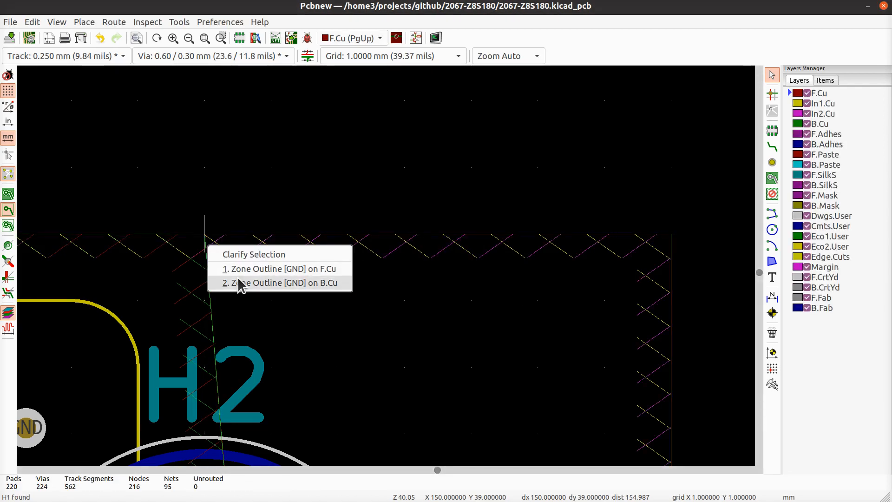
pyautogui.click(236, 269)
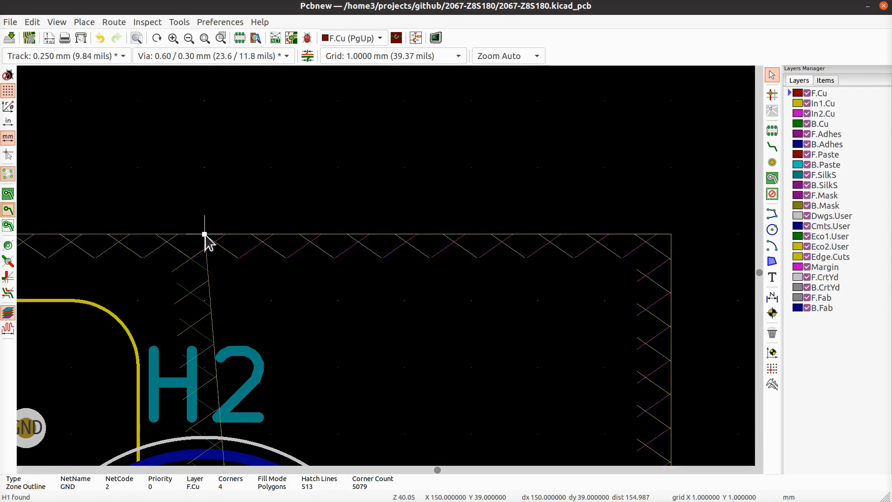
pyautogui.moveTo(205, 235); pyautogui.dragTo(656, 245)
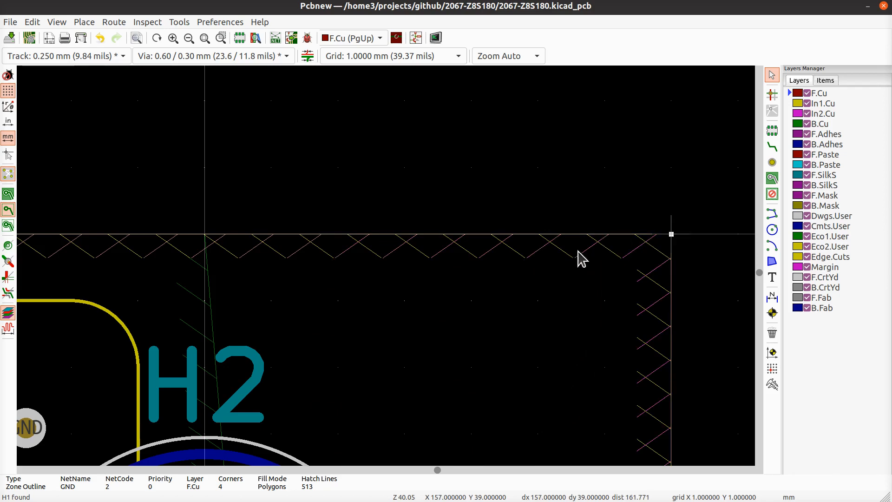
# - Move the upper-right corner of the B.Cu GND zone outline to X 157, Y 39 mm and refill all zones
pyautogui.click(200, 238)
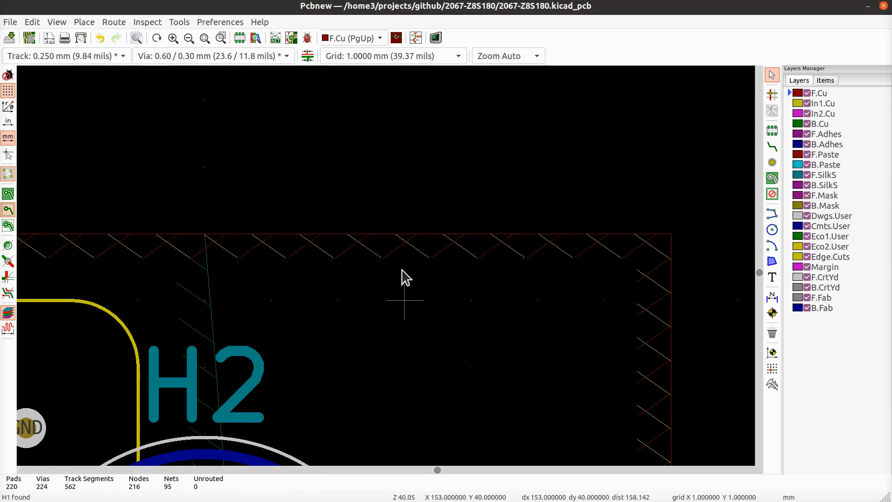
pyautogui.click(208, 281)
pyautogui.moveTo(205, 234); pyautogui.dragTo(653, 244)
pyautogui.scroll(-5, 645, 321)
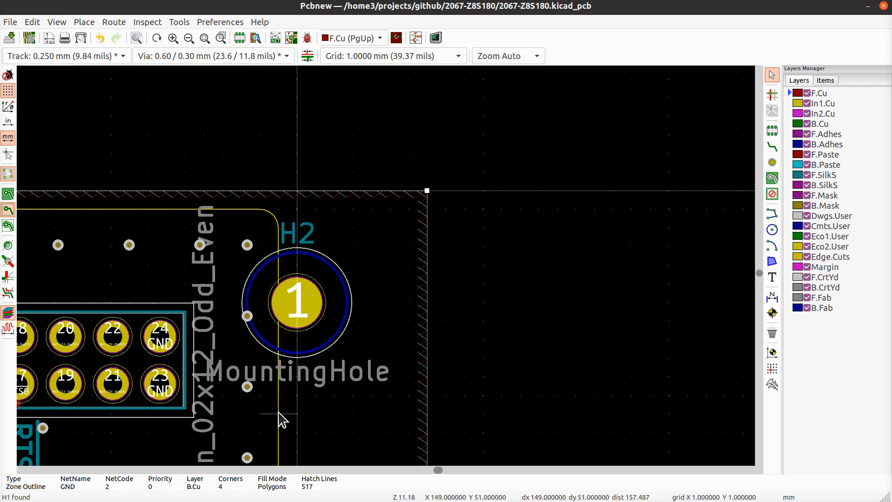
pyautogui.press('b')
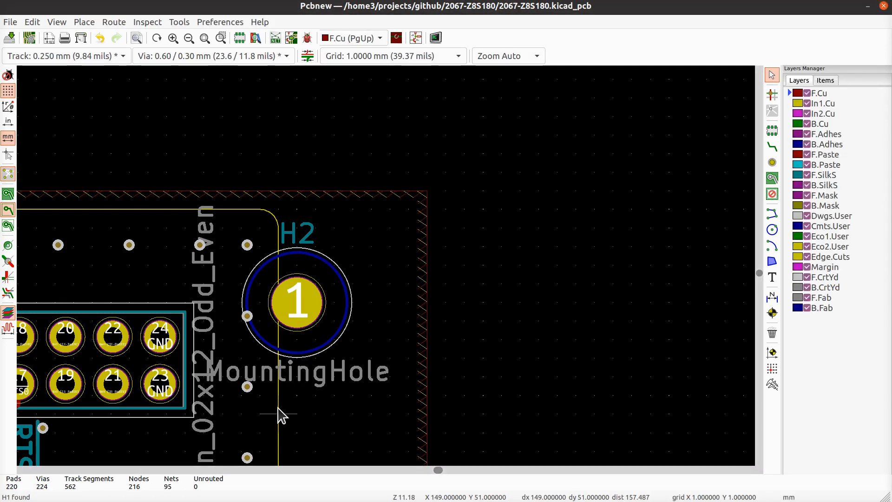
# - Move the board's right Edge.Cuts line together with its upper and lower corner arcs 6 mm to the right, past holes H2 and H4
pyautogui.scroll(6, 384, 272)
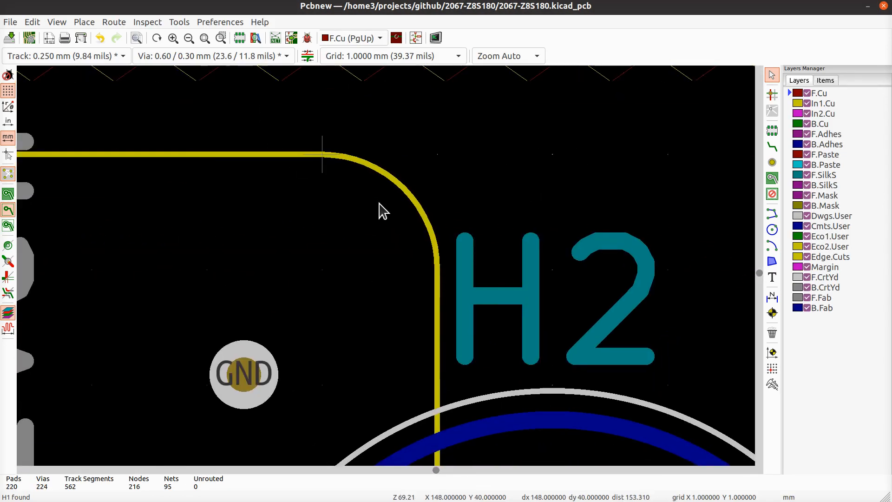
pyautogui.click(437, 337)
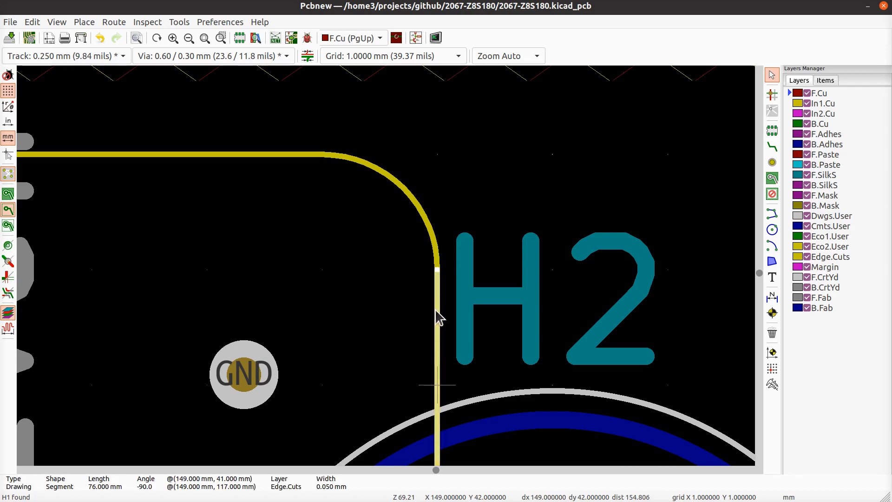
pyautogui.keyDown('shift'); pyautogui.click(426, 220); pyautogui.keyUp('shift')
pyautogui.scroll(-4, 463, 273)
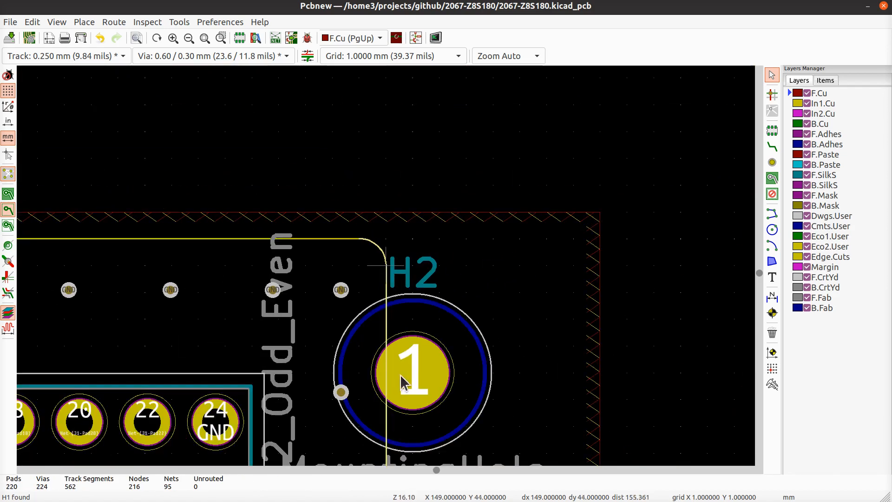
pyautogui.moveTo(402, 393); pyautogui.dragTo(438, 204, button='middle')
pyautogui.scroll(-5, 447, 316)
pyautogui.moveTo(377, 373); pyautogui.dragTo(445, 166, button='middle')
pyautogui.moveTo(430, 338); pyautogui.dragTo(436, 113, button='middle')
pyautogui.moveTo(430, 417); pyautogui.dragTo(418, 169, button='middle')
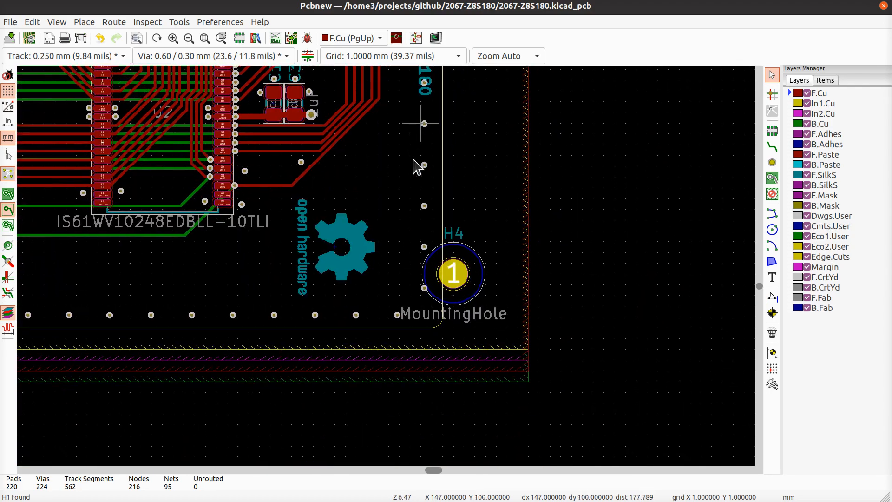
pyautogui.scroll(6, 392, 273)
pyautogui.moveTo(349, 357); pyautogui.dragTo(325, 199, button='middle')
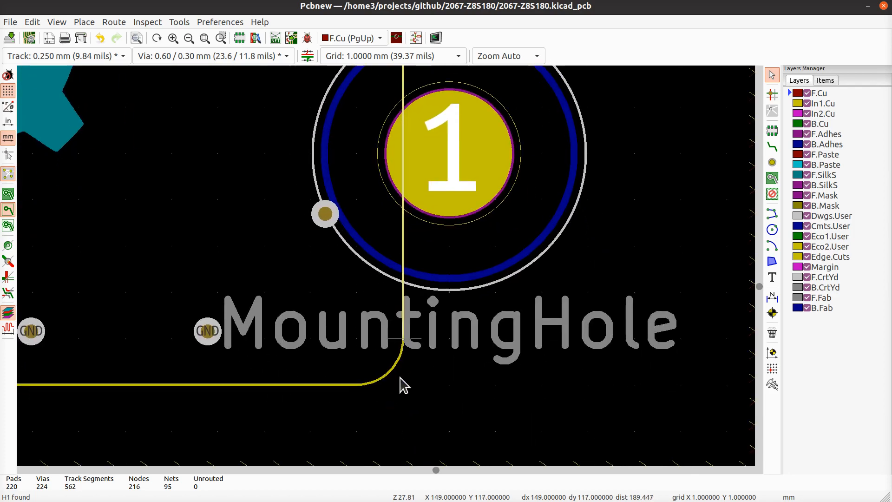
pyautogui.scroll(6, 376, 388)
pyautogui.scroll(1, 387, 267)
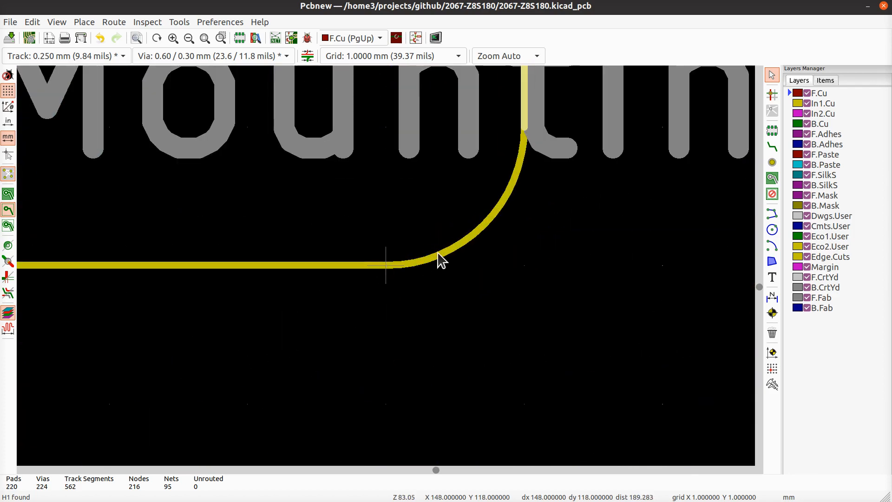
pyautogui.click(438, 254)
pyautogui.scroll(-12, 387, 269)
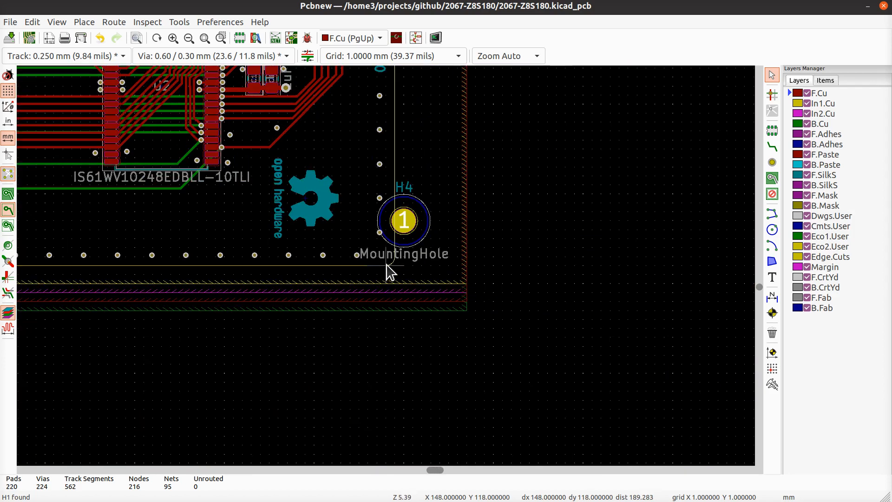
pyautogui.moveTo(446, 194); pyautogui.dragTo(469, 369, button='middle')
pyautogui.scroll(-3, 389, 269)
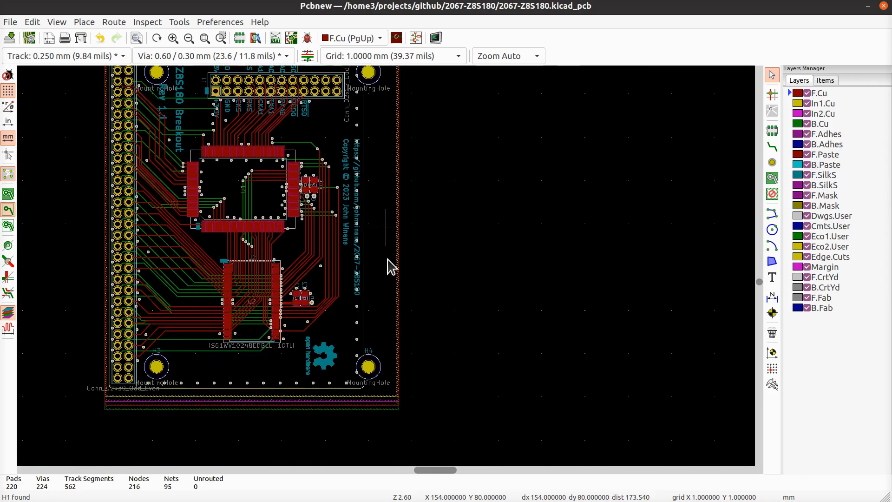
pyautogui.moveTo(391, 265); pyautogui.dragTo(392, 329, button='middle')
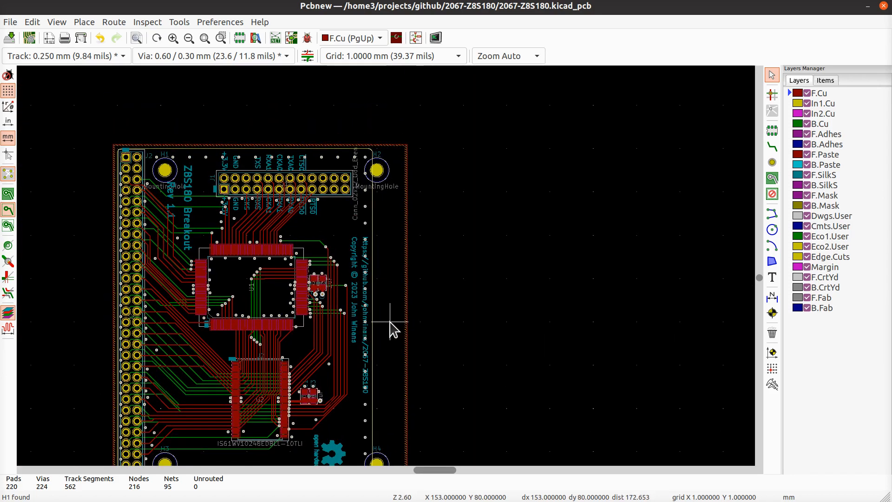
pyautogui.moveTo(389, 321); pyautogui.dragTo(419, 328)
# - Move the top Edge.Cuts line 6 mm right so its end meets the upper-right corner arc at X 154, Y 40 mm
pyautogui.scroll(6, 389, 270)
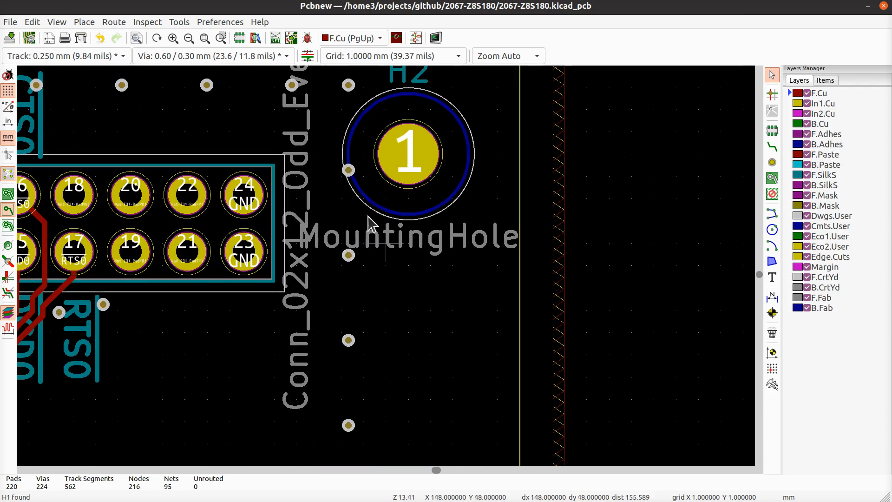
pyautogui.moveTo(364, 201); pyautogui.dragTo(348, 405, button='middle')
pyautogui.click(348, 405)
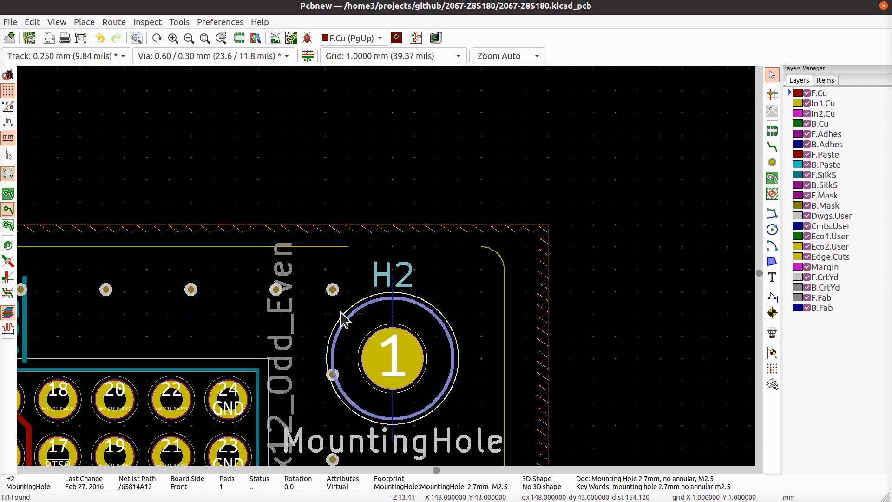
pyautogui.click(347, 247)
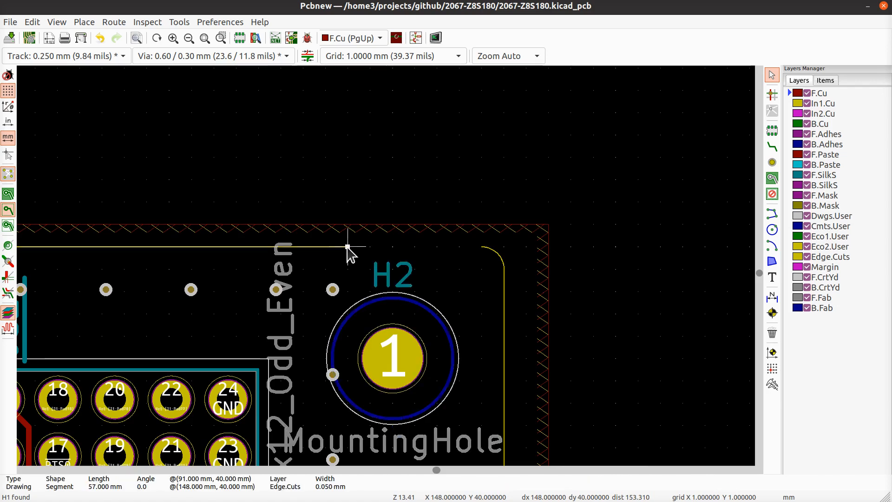
pyautogui.moveTo(348, 248); pyautogui.dragTo(469, 251)
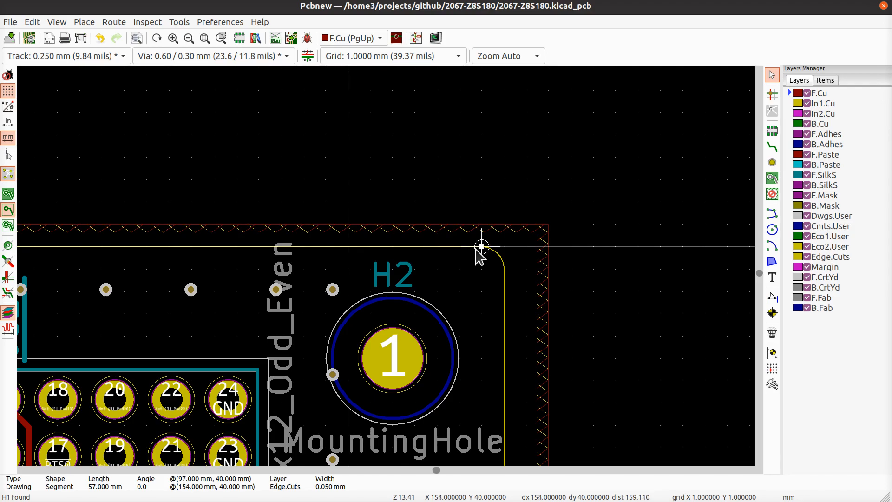
# - Move the bottom Edge.Cuts line 6 mm right so its end meets the lower-right corner arc at X 154, Y 118 mm
pyautogui.scroll(-4, 388, 274)
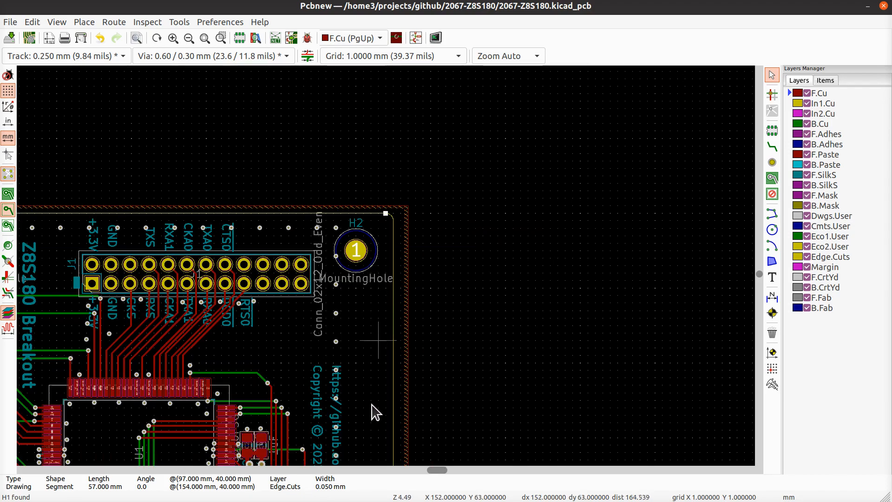
pyautogui.moveTo(371, 405); pyautogui.dragTo(345, 180, button='middle')
pyautogui.moveTo(334, 402); pyautogui.dragTo(367, 233, button='middle')
pyautogui.scroll(2, 351, 387)
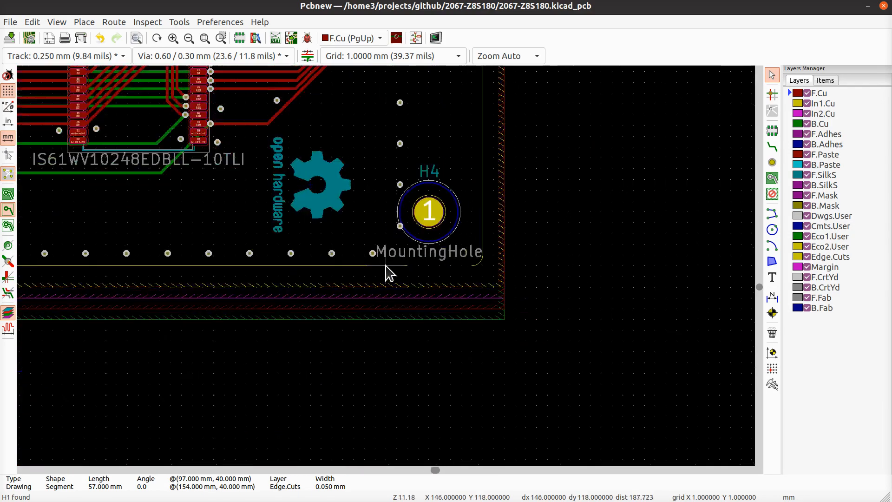
pyautogui.scroll(2, 385, 266)
pyautogui.click(448, 266)
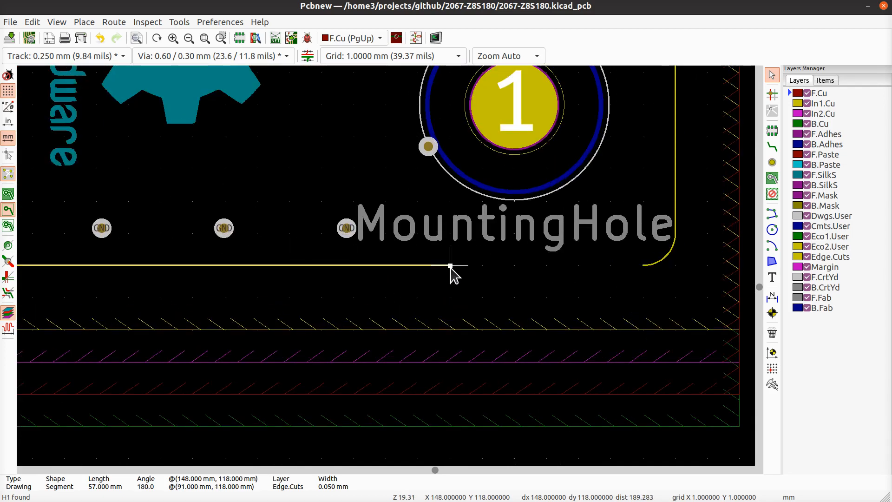
pyautogui.press('Escape')
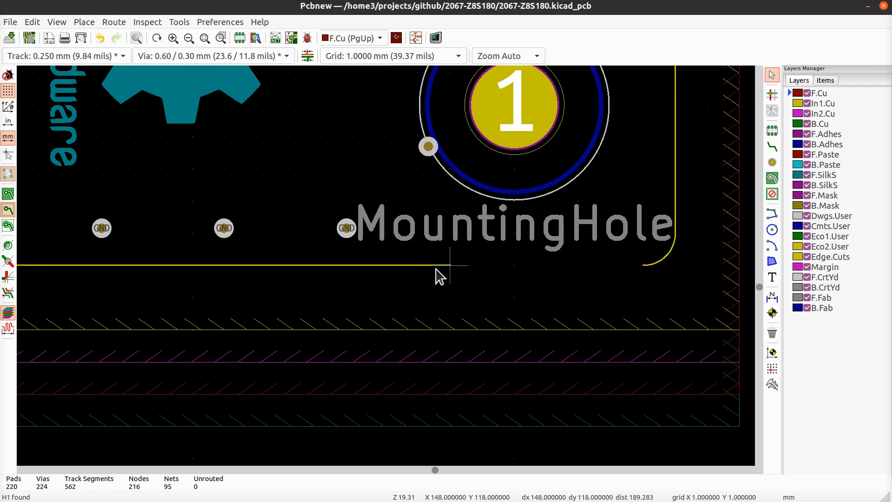
pyautogui.click(418, 265)
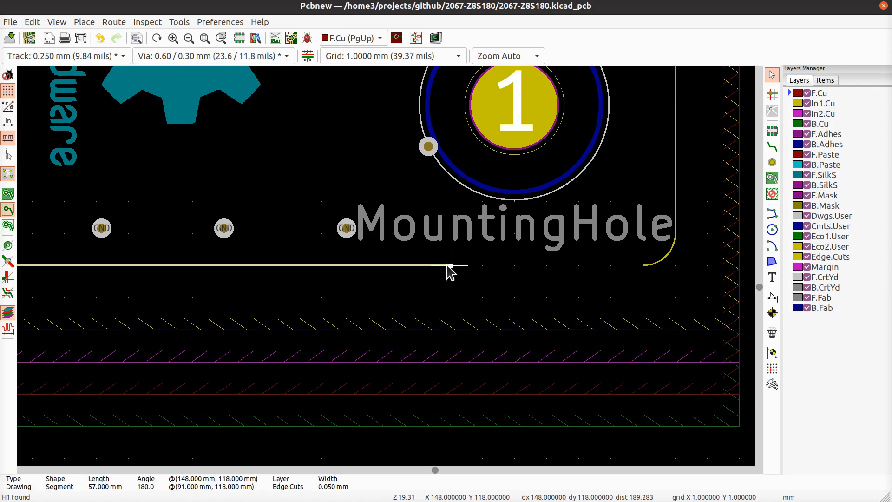
pyautogui.moveTo(447, 267); pyautogui.dragTo(637, 270)
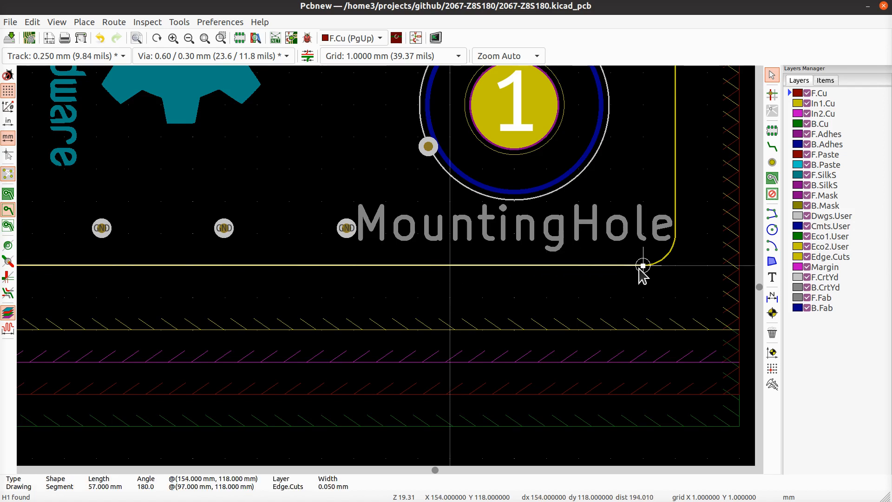
pyautogui.scroll(-3, 639, 269)
pyautogui.moveTo(332, 203); pyautogui.dragTo(333, 339, button='middle')
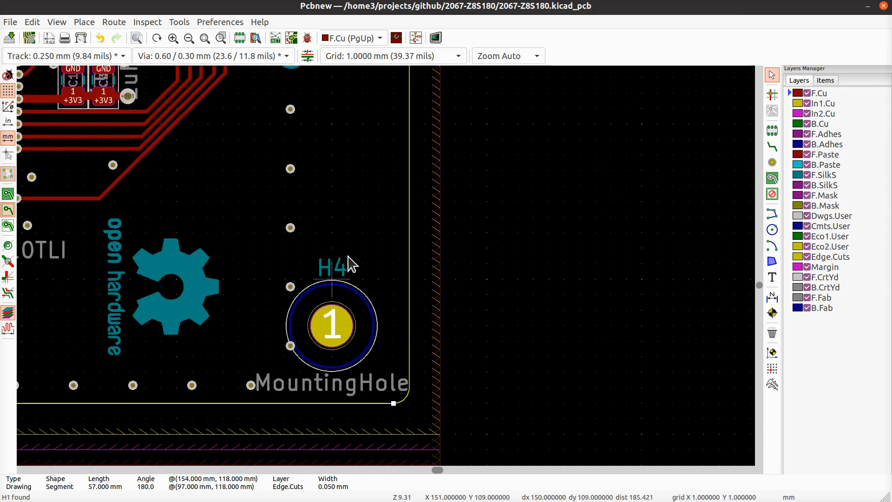
pyautogui.scroll(-4, 349, 257)
pyautogui.click(421, 252)
pyautogui.scroll(-1, 357, 157)
pyautogui.scroll(1, 386, 266)
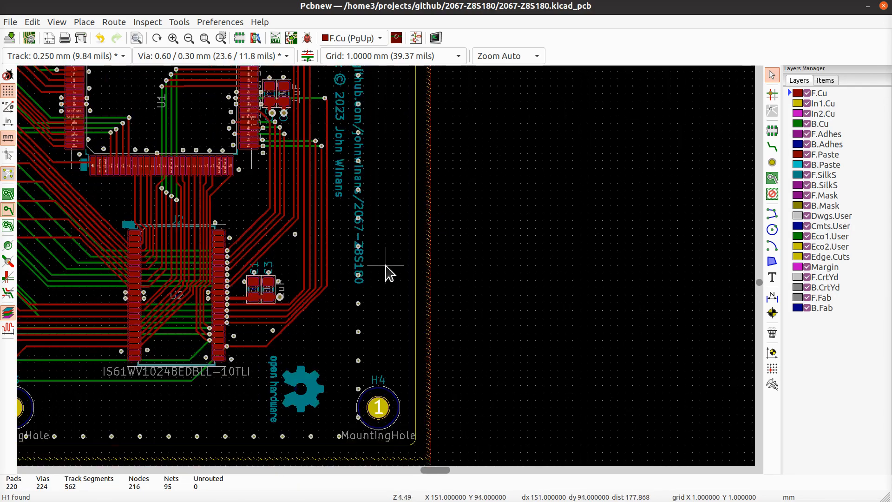
pyautogui.moveTo(380, 277); pyautogui.dragTo(391, 394, button='middle')
pyautogui.moveTo(357, 175); pyautogui.dragTo(369, 265, button='middle')
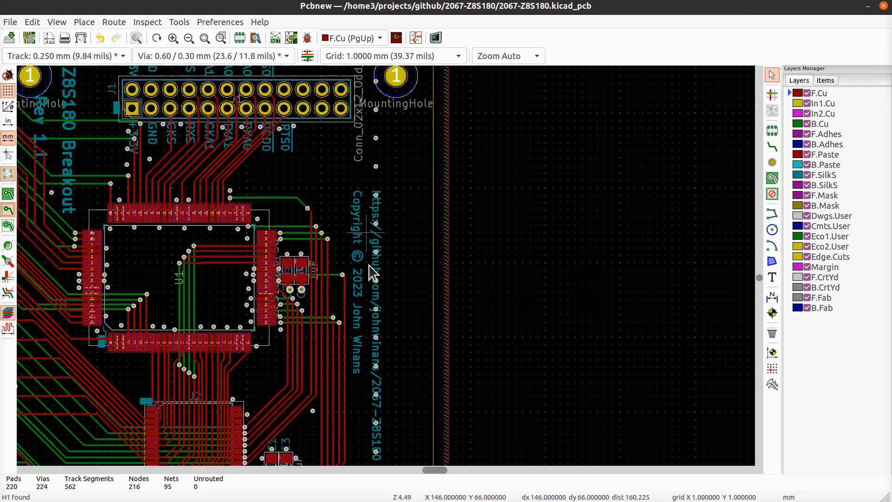
pyautogui.click(366, 239)
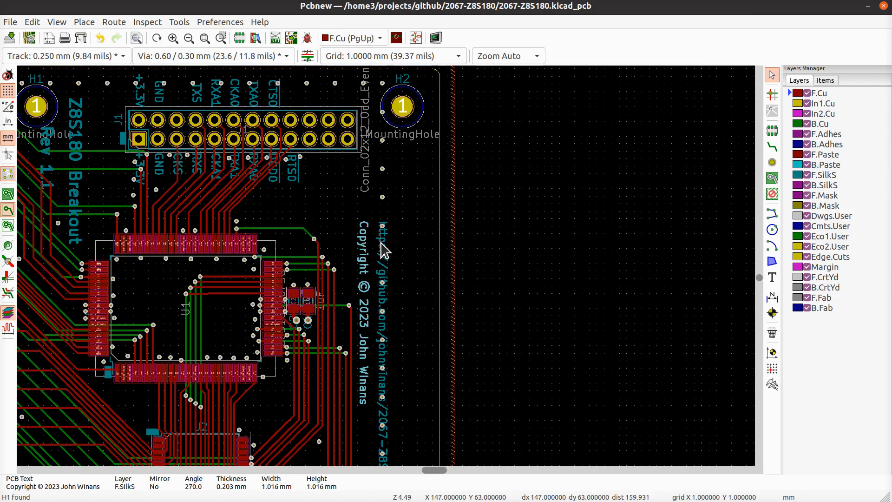
pyautogui.click(381, 242)
pyautogui.click(400, 202)
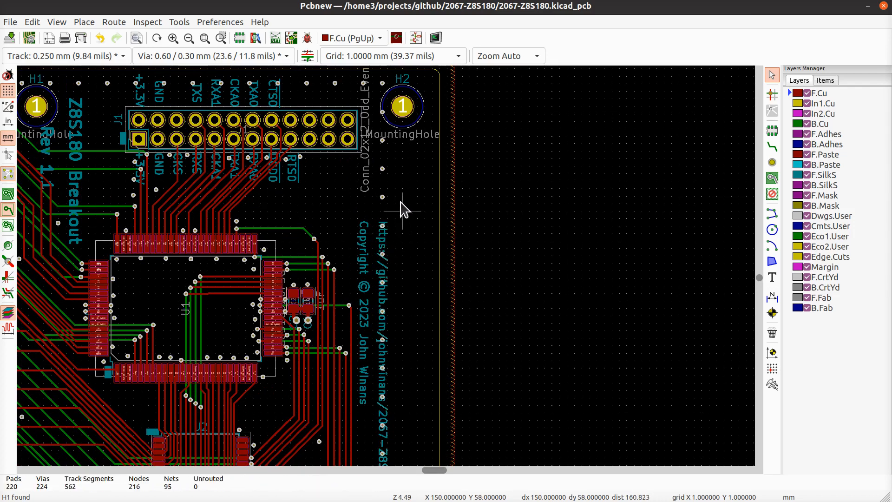
pyautogui.click(382, 169)
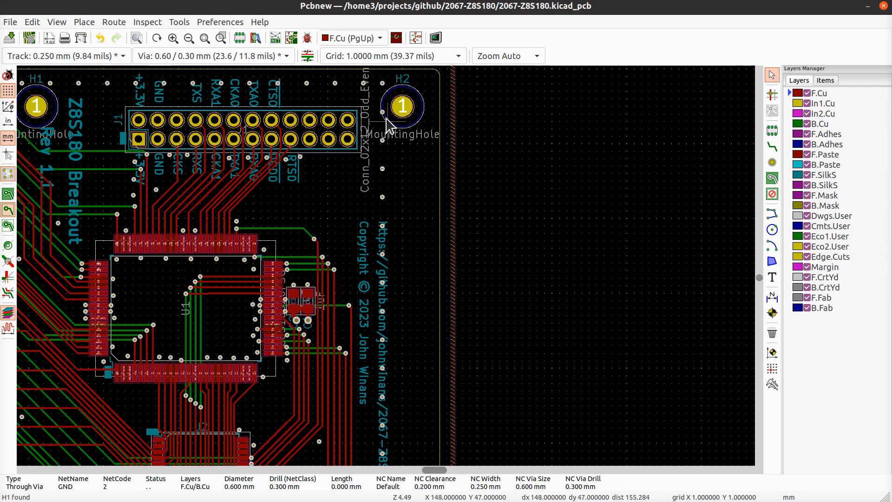
pyautogui.moveTo(387, 121); pyautogui.dragTo(405, 206, button='middle')
pyautogui.moveTo(399, 312); pyautogui.dragTo(384, 242, button='middle')
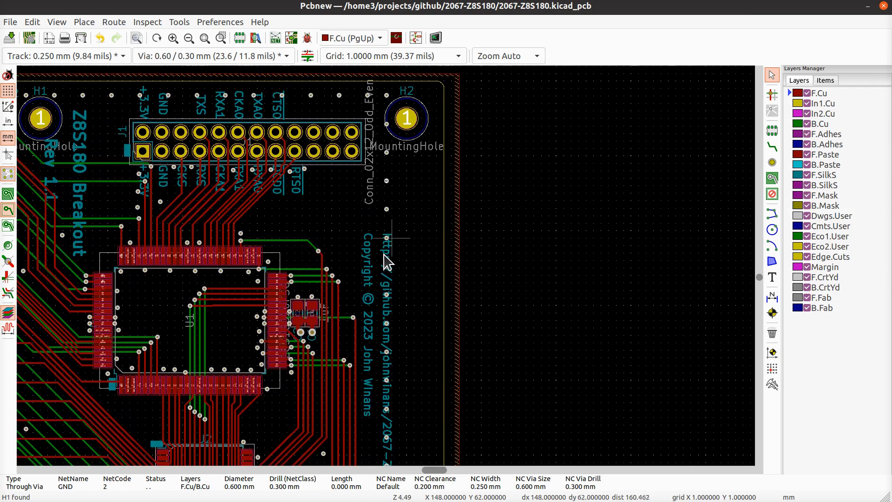
# - Move the copyright and GitHub URL silkscreen texts together 5 mm right, clear of the column of GND vias
pyautogui.click(364, 262)
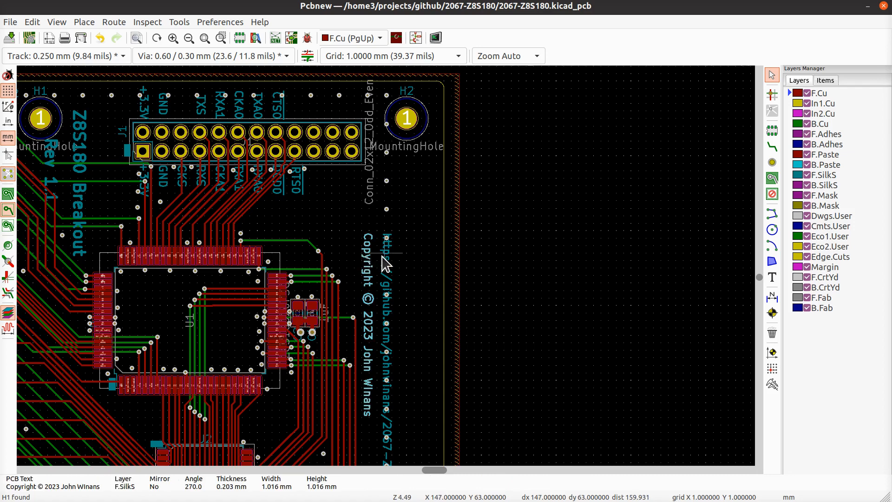
pyautogui.press('Escape')
pyautogui.moveTo(387, 267); pyautogui.dragTo(424, 267)
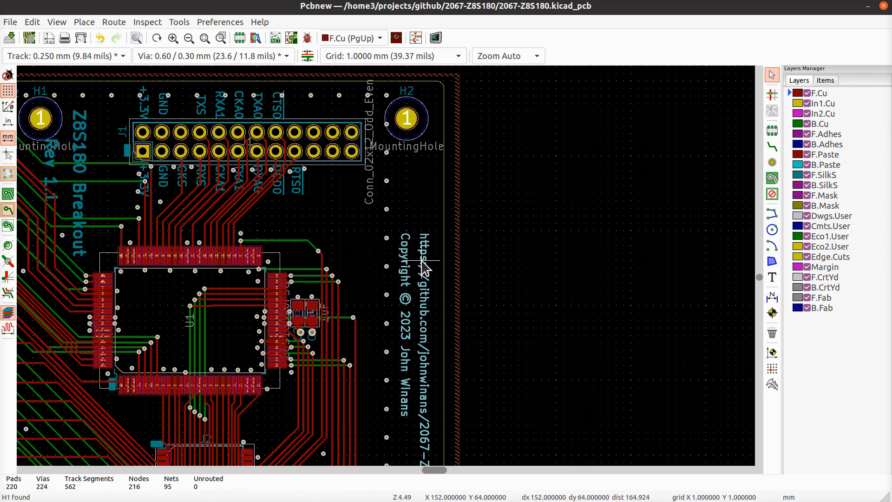
pyautogui.moveTo(350, 353); pyautogui.dragTo(409, 203, button='middle')
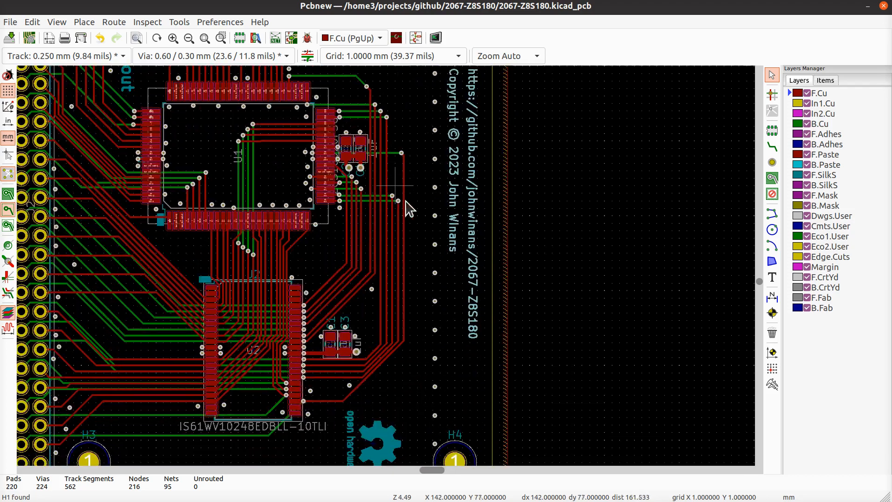
# - Delete the stray via that overlaps the courtyard circle of mounting hole H2
pyautogui.moveTo(438, 349); pyautogui.dragTo(454, 249, button='middle')
pyautogui.moveTo(455, 179); pyautogui.dragTo(466, 388, button='middle')
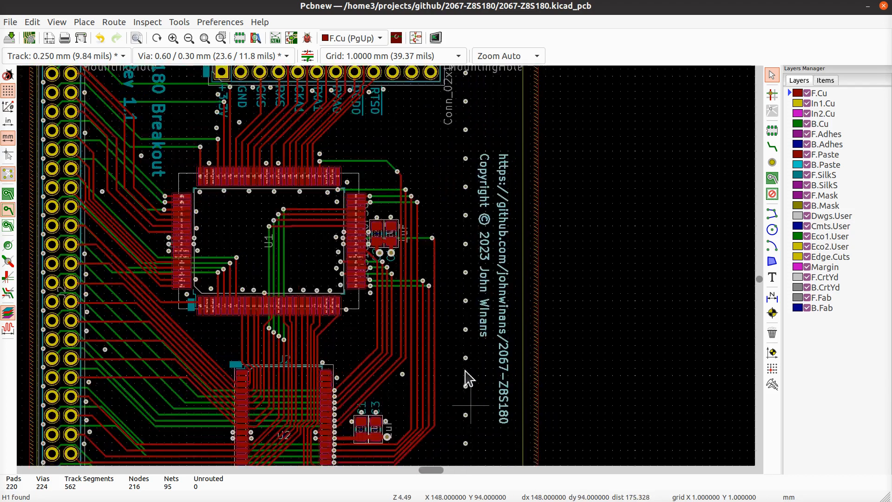
pyautogui.moveTo(440, 155); pyautogui.dragTo(440, 315, button='middle')
pyautogui.scroll(3, 454, 207)
pyautogui.scroll(1, 388, 272)
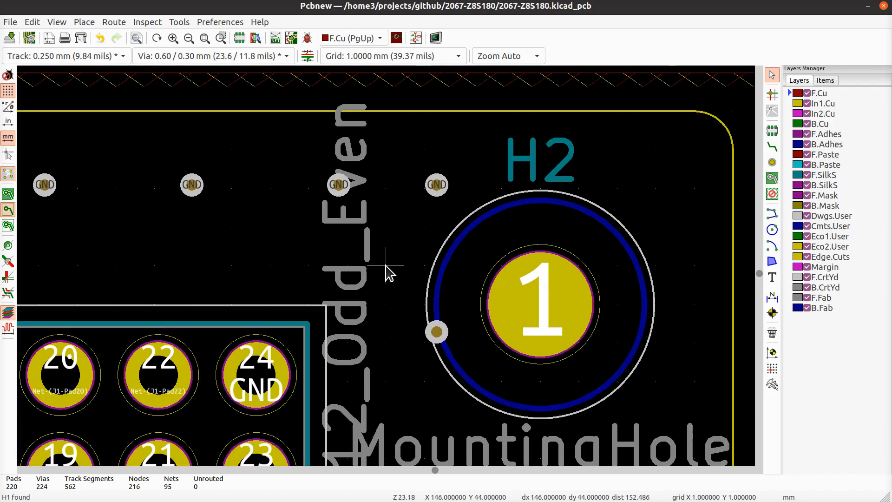
pyautogui.scroll(-1, 389, 273)
pyautogui.click(420, 305)
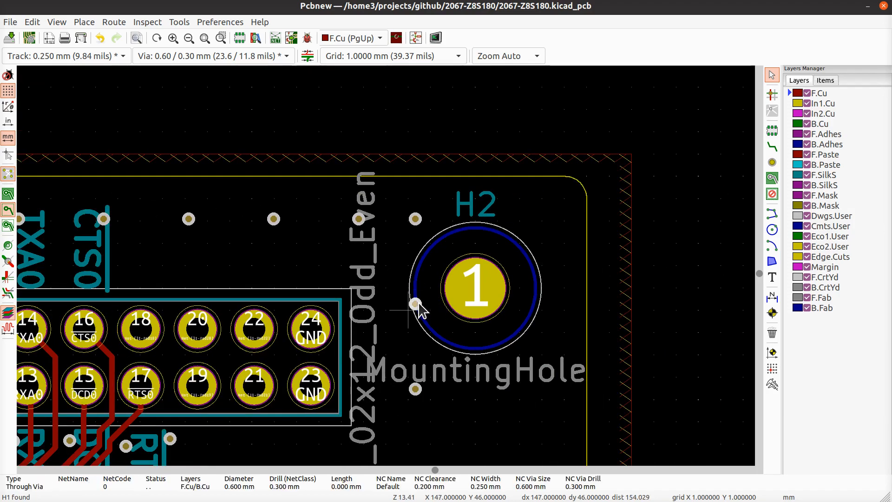
pyautogui.press('Escape')
# - Delete the via overlapping the courtyard circle of mounting hole H4 and save the board
pyautogui.scroll(-6, 389, 274)
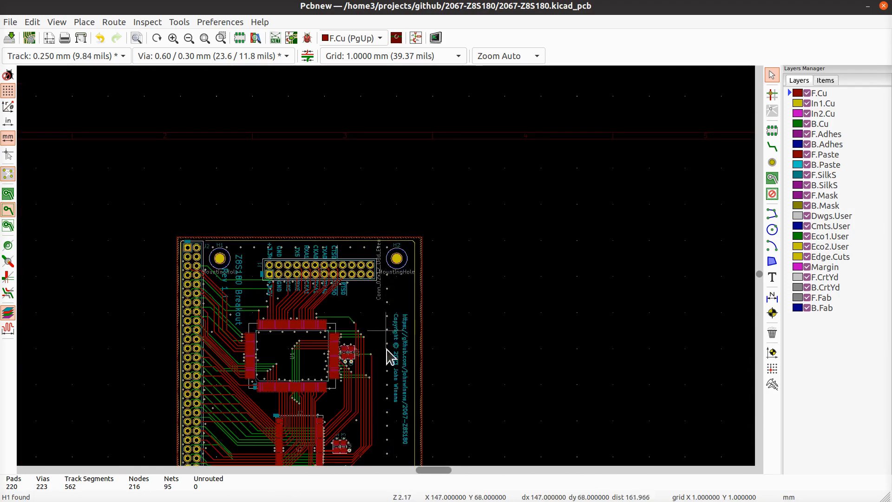
pyautogui.moveTo(390, 358); pyautogui.dragTo(428, 170, button='middle')
pyautogui.scroll(7, 448, 335)
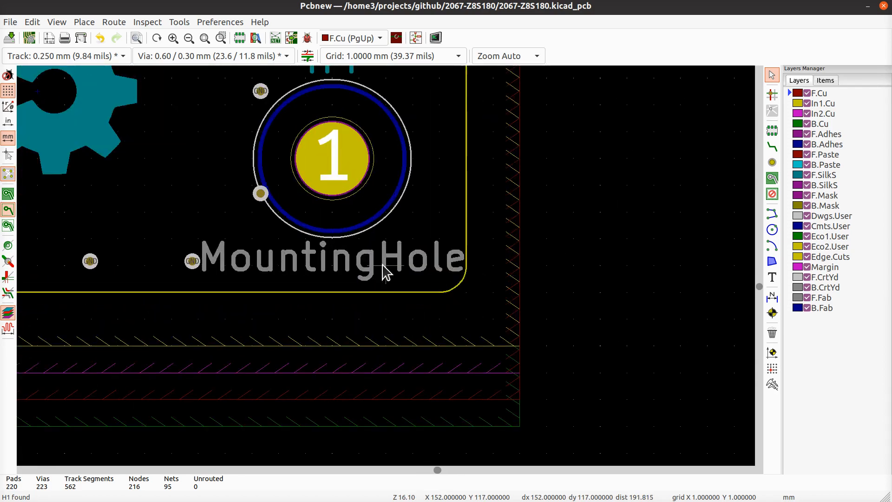
pyautogui.click(259, 193)
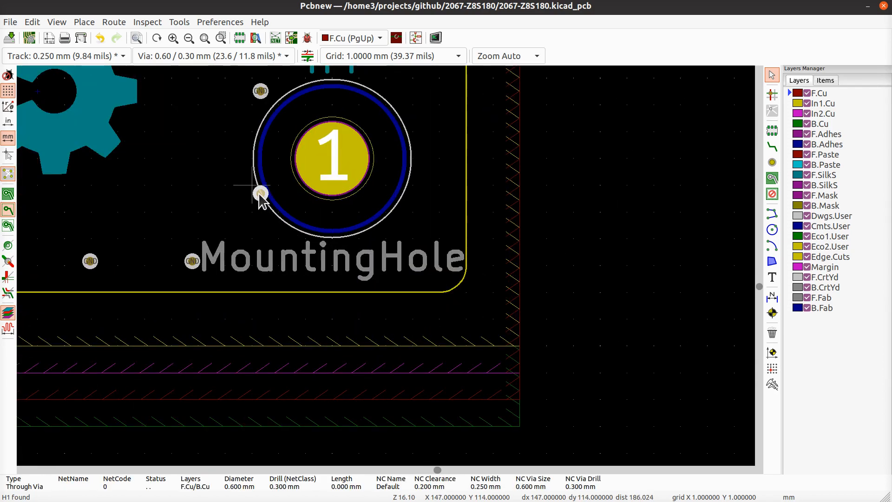
pyautogui.press('Escape')
pyautogui.press('Delete')
pyautogui.scroll(-3, 259, 192)
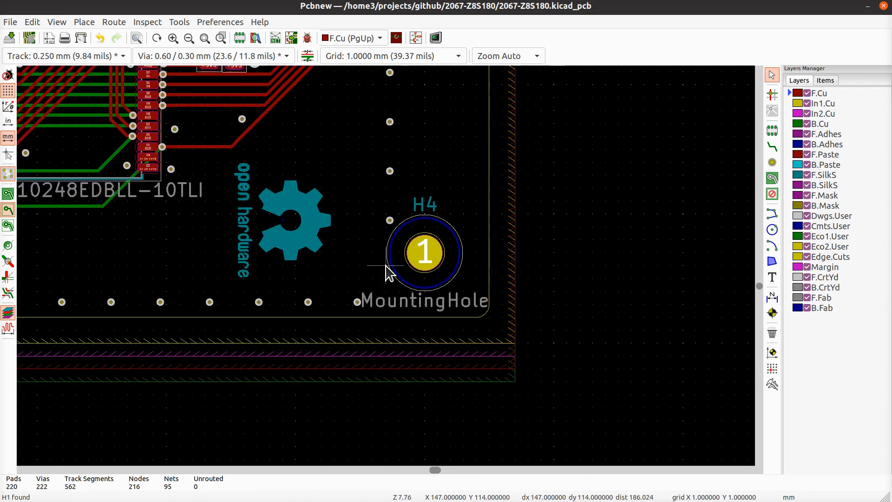
pyautogui.hotkey('ctrl', 's')
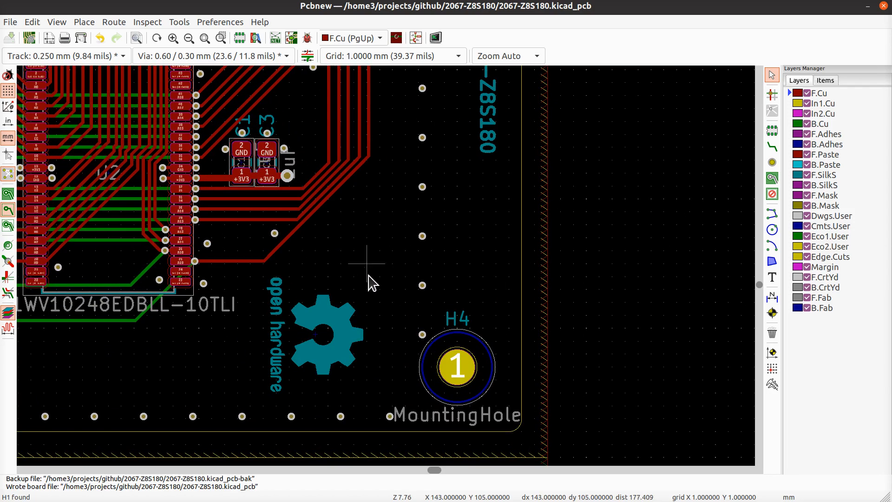
# - Refill all copper zones on the board
pyautogui.scroll(-3, 371, 282)
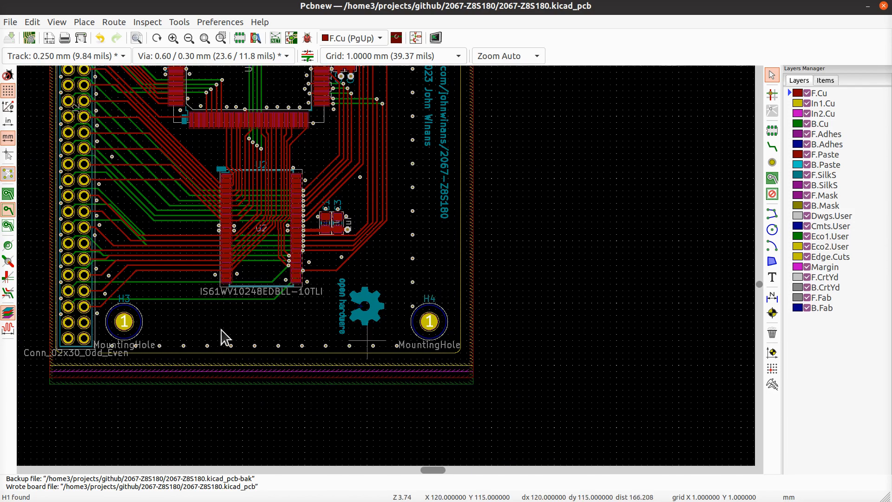
pyautogui.moveTo(418, 195); pyautogui.dragTo(444, 312, button='middle')
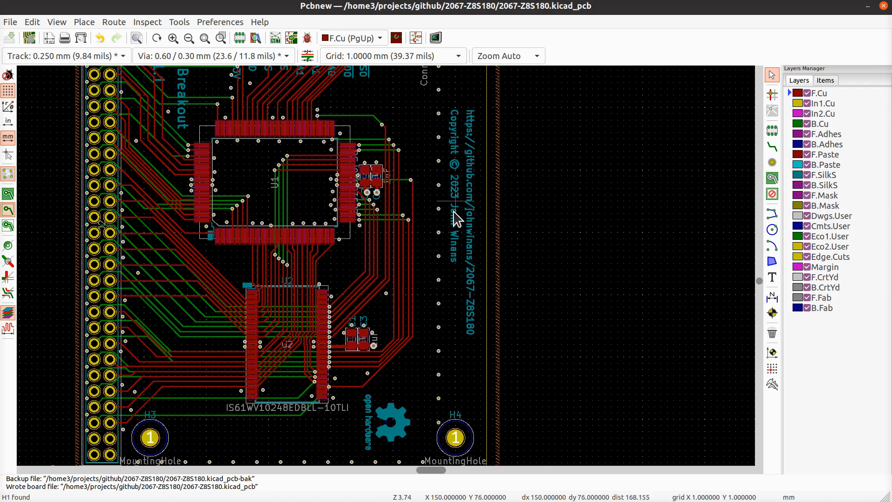
pyautogui.press('b')
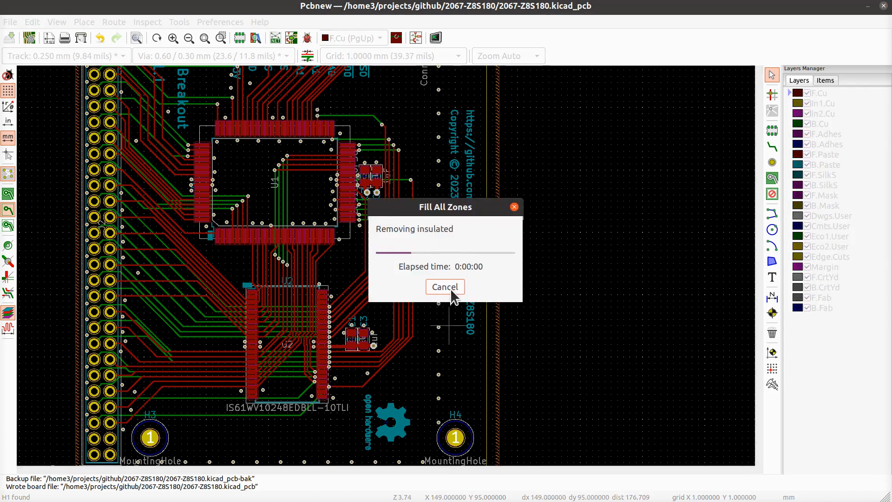
pyautogui.scroll(3, 439, 286)
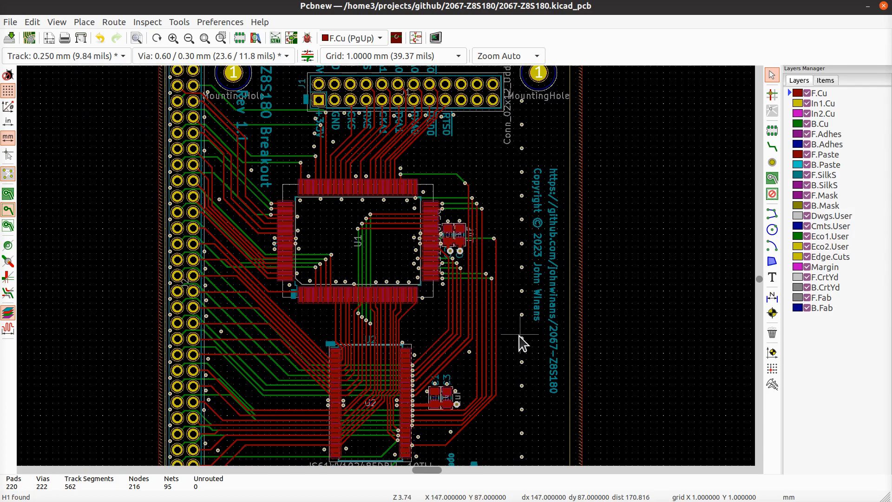
pyautogui.scroll(2, 521, 228)
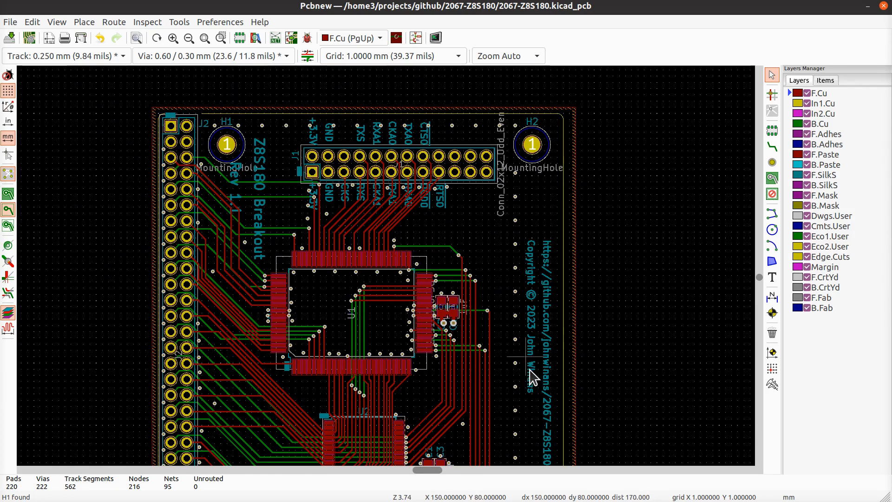
# - Move the open hardware silkscreen logo about 10 mm right and 8 mm up, between hole H4 and the GitHub URL text, and save the board
pyautogui.moveTo(529, 370); pyautogui.dragTo(574, 148, button='middle')
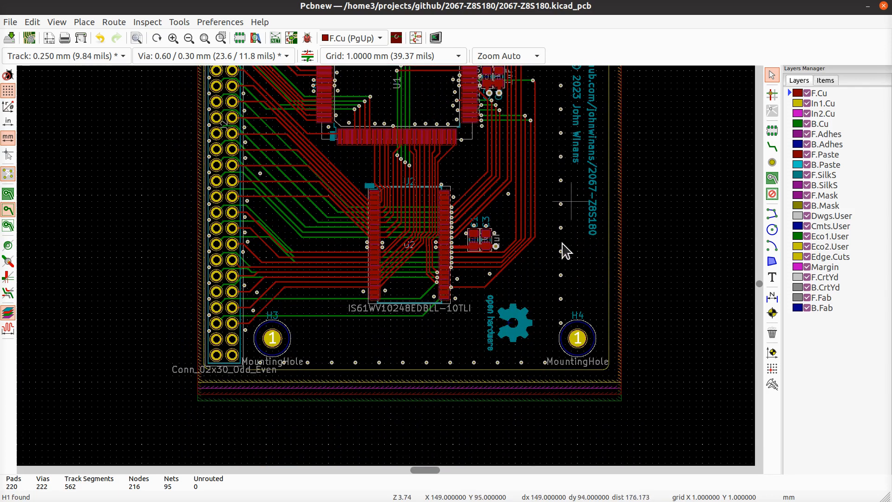
pyautogui.click(523, 327)
pyautogui.moveTo(525, 331); pyautogui.dragTo(574, 279)
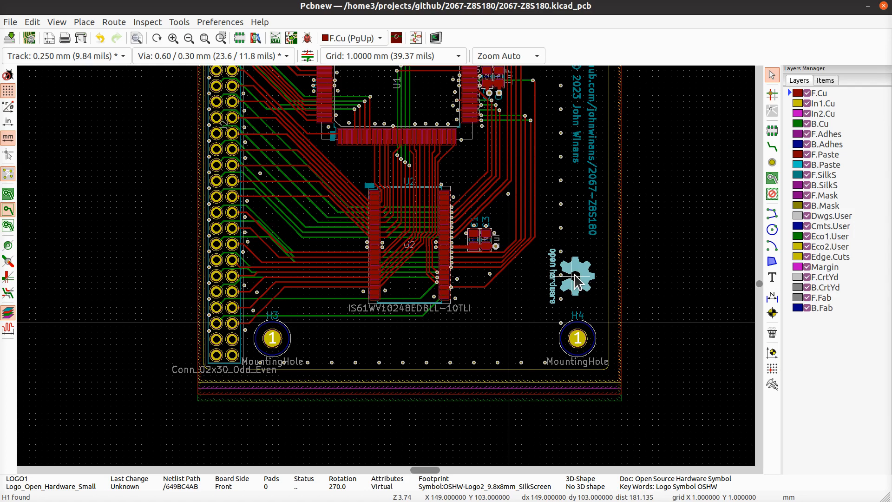
pyautogui.click(574, 273)
pyautogui.hotkey('ctrl', 's')
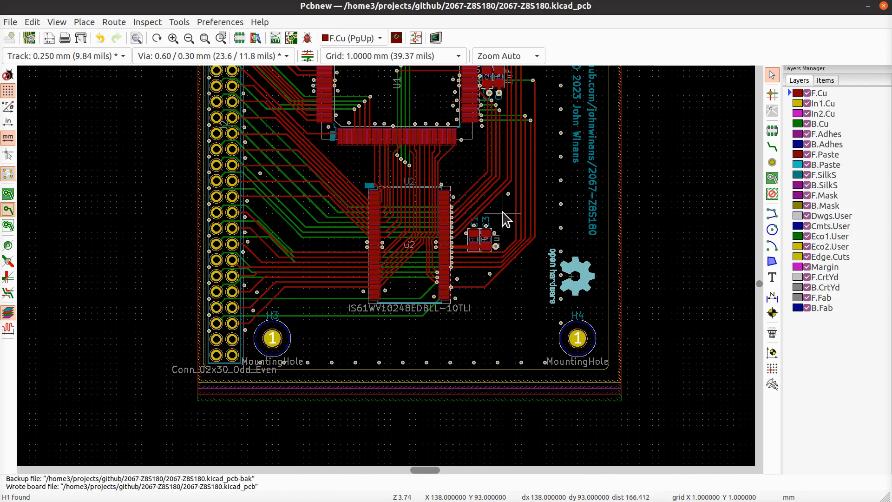
# - Inspect the widened board in the 3D viewer, dismiss the outline message and return to the layout
pyautogui.hotkey('alt', '3')
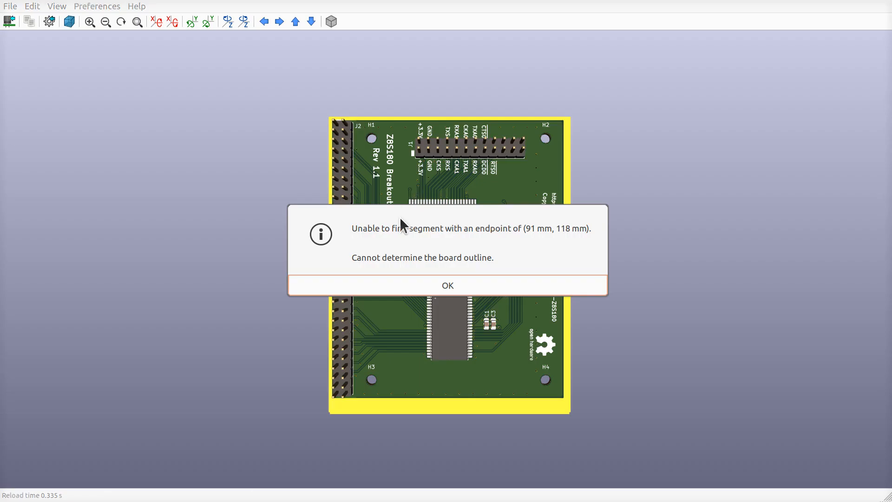
pyautogui.click(453, 285)
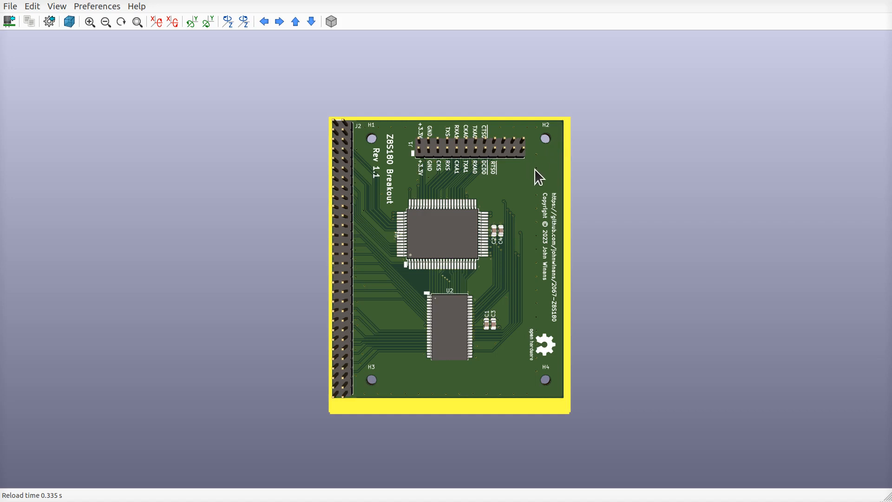
pyautogui.click(886, 1)
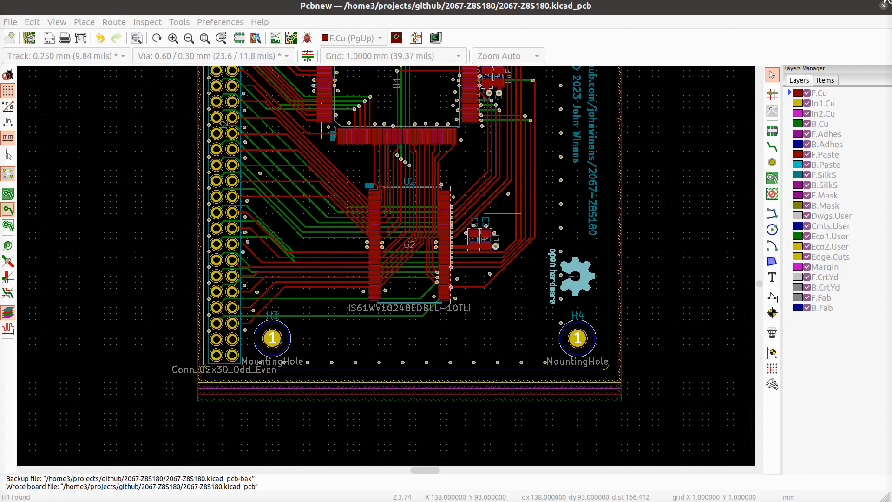
# - Clear the old DRC markers, run the design rules check again and locate the board outline problem on the layout
pyautogui.click(307, 38)
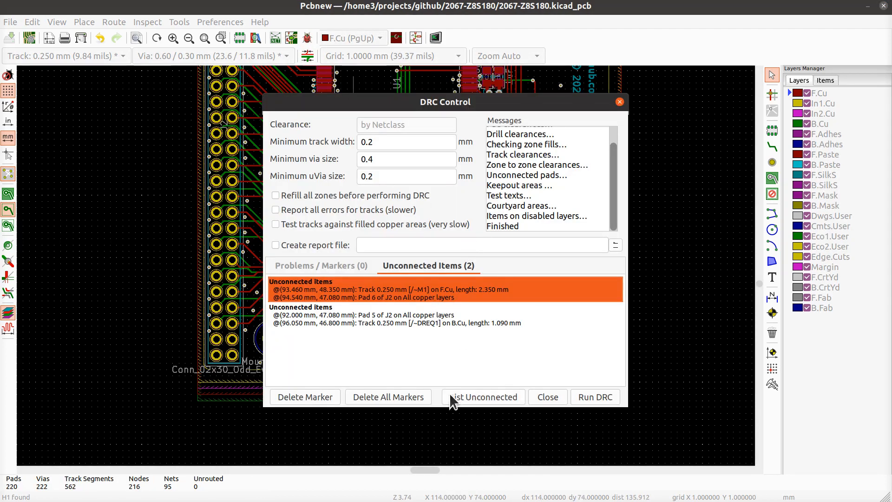
pyautogui.click(403, 398)
pyautogui.click(581, 396)
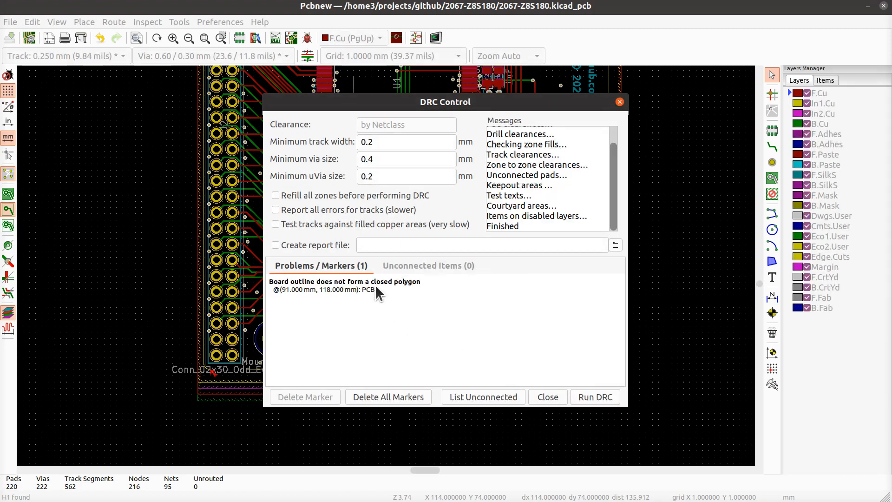
pyautogui.click(375, 284)
pyautogui.doubleClick(374, 282)
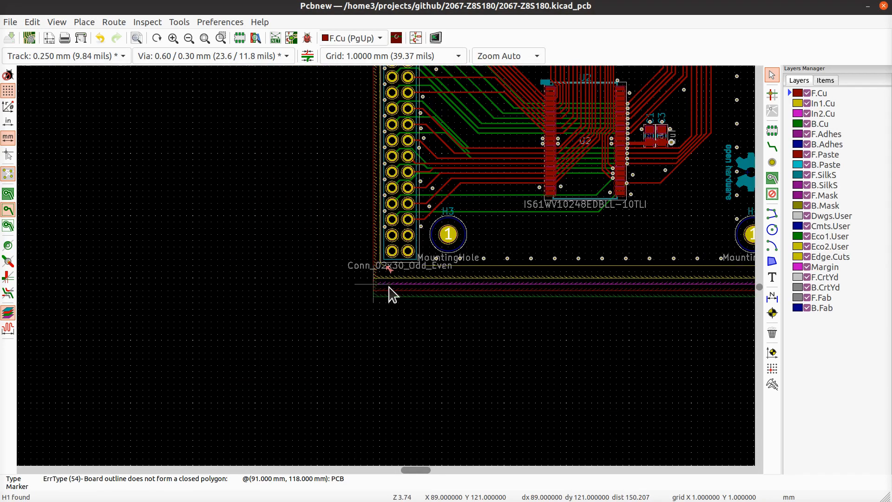
# - Extend the left end of the bottom Edge.Cuts line to meet the lower-left corner arc at X 91, Y 118 mm
pyautogui.scroll(10, 390, 267)
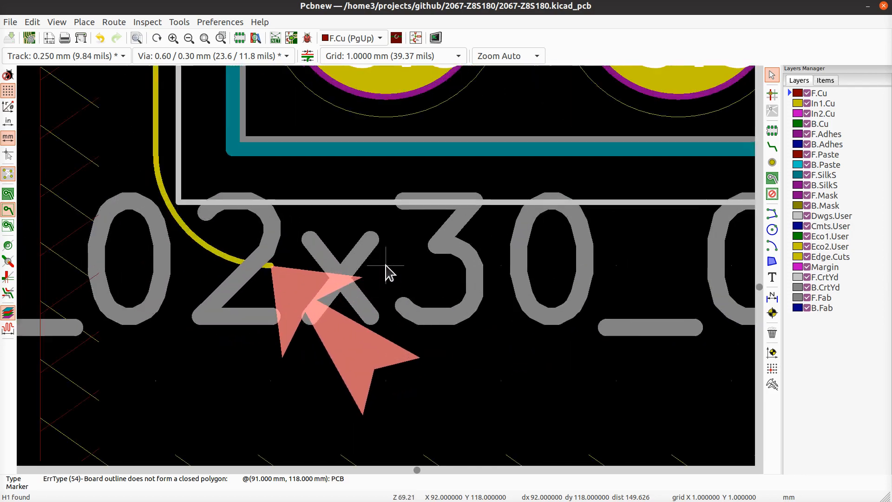
pyautogui.scroll(-8, 385, 270)
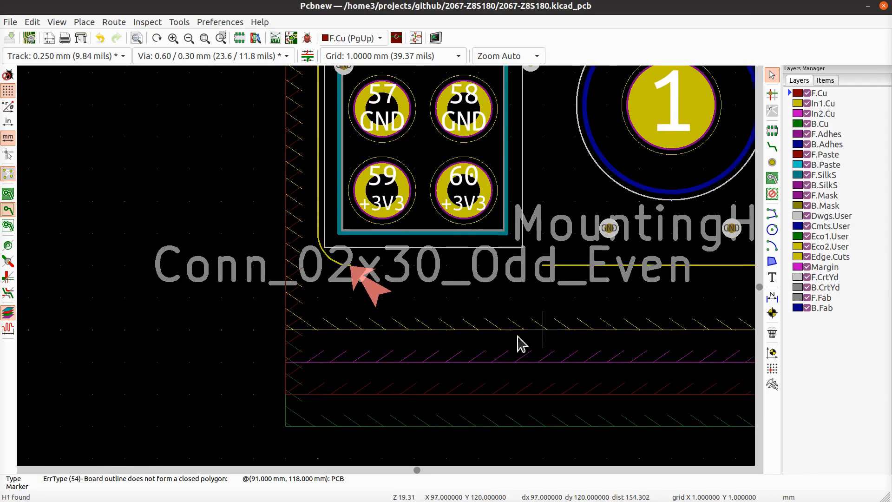
pyautogui.scroll(8, 517, 343)
pyautogui.moveTo(329, 223); pyautogui.dragTo(541, 295, button='middle')
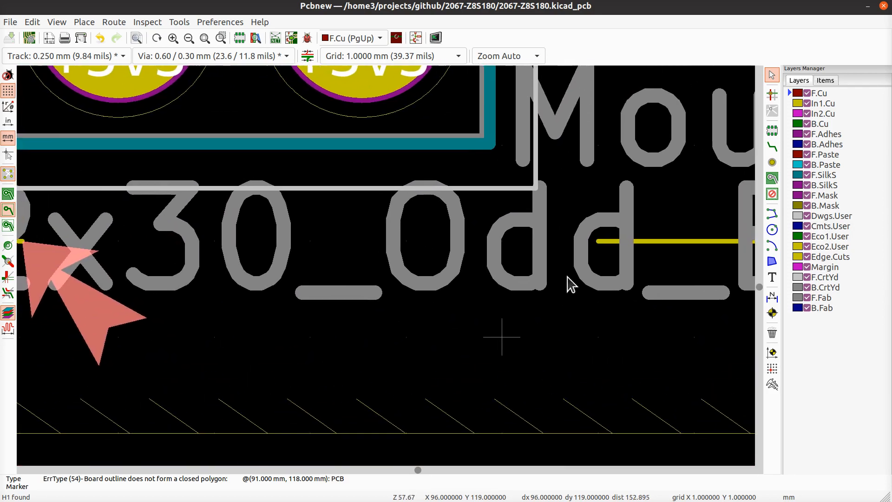
pyautogui.click(648, 240)
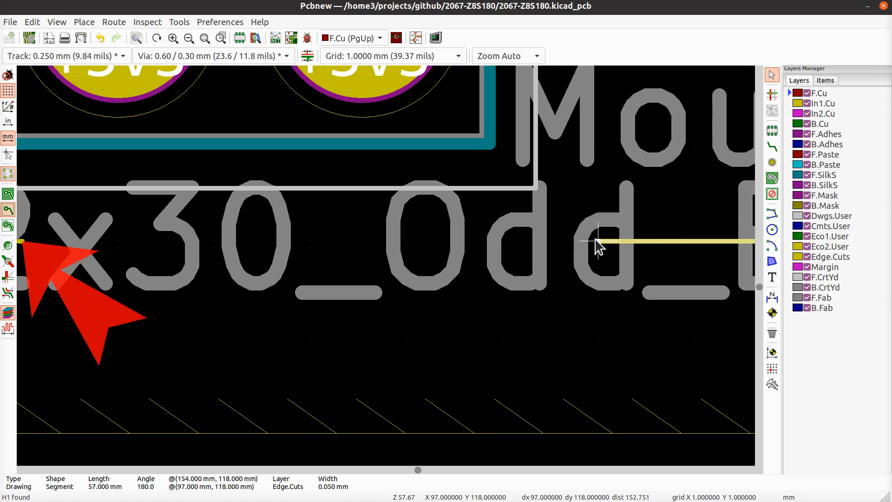
pyautogui.moveTo(531, 294); pyautogui.dragTo(597, 307, button='middle')
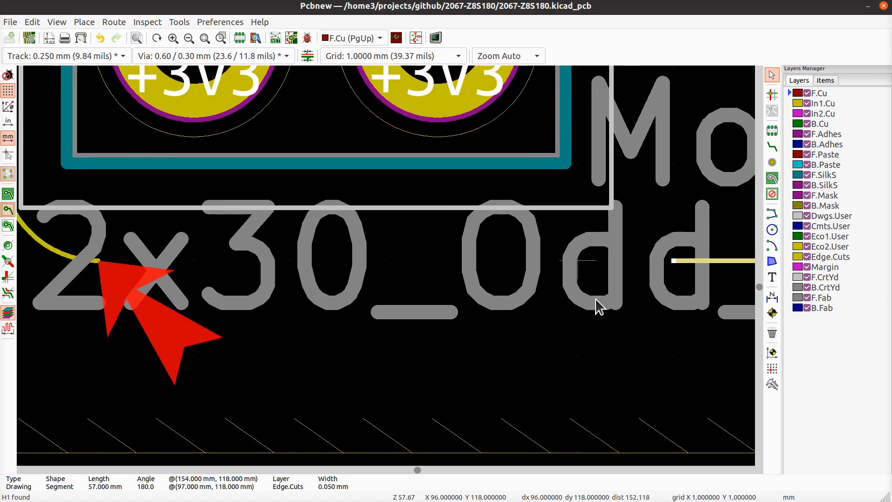
pyautogui.moveTo(681, 263); pyautogui.dragTo(127, 259)
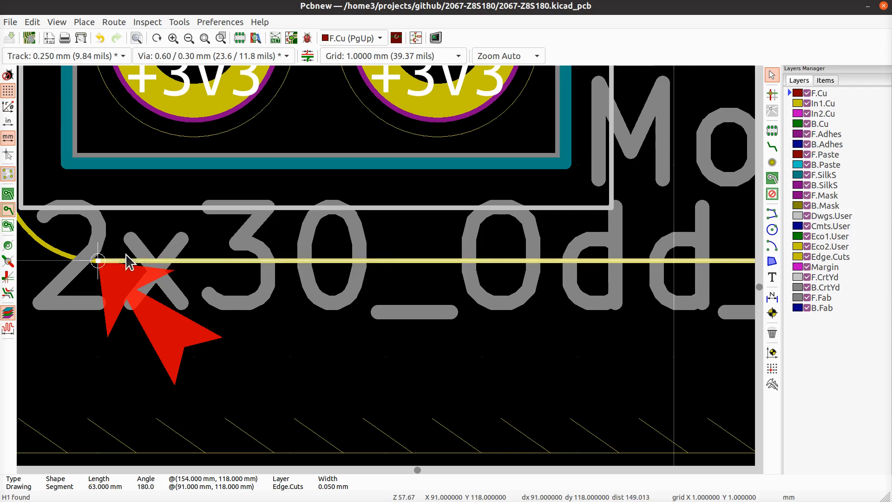
pyautogui.scroll(-10, 384, 271)
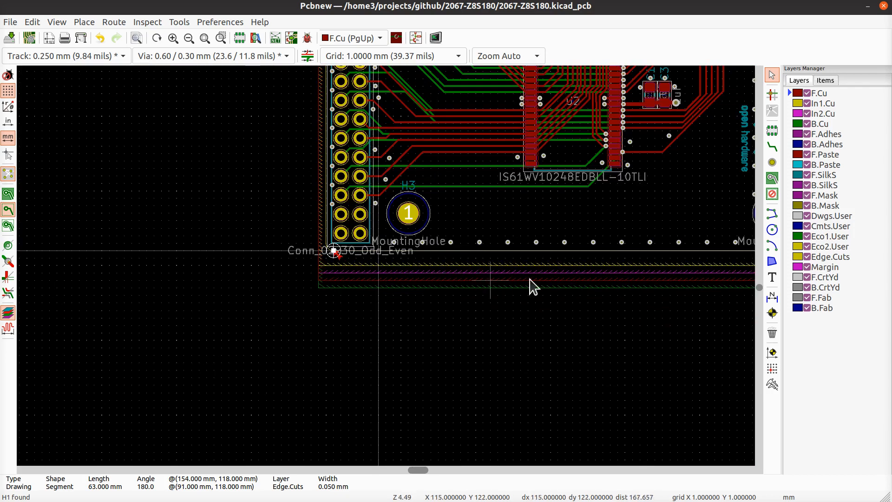
pyautogui.moveTo(369, 293); pyautogui.dragTo(263, 300, button='middle')
pyautogui.scroll(2, 491, 254)
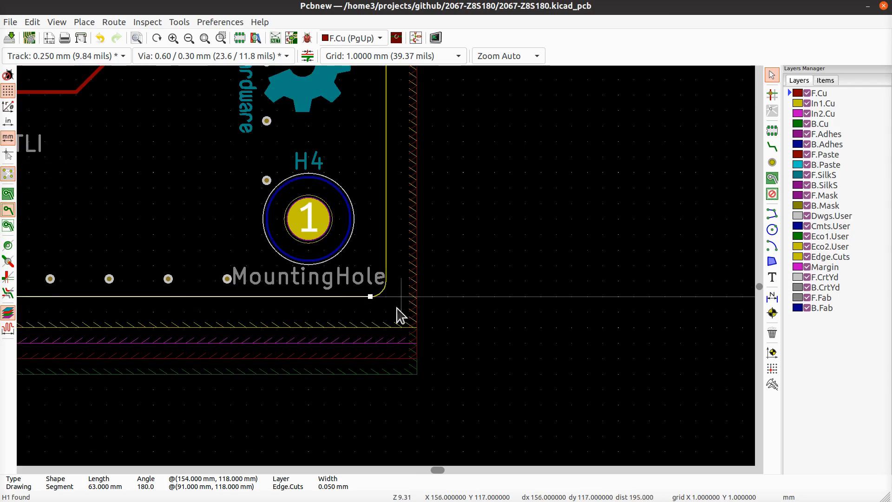
pyautogui.click(496, 301)
# - Extend the left end of the top Edge.Cuts line to meet the upper-left corner arc at X 91, Y 40 mm
pyautogui.moveTo(496, 188); pyautogui.dragTo(563, 450, button='middle')
pyautogui.moveTo(449, 155); pyautogui.dragTo(383, 276, button='middle')
pyautogui.scroll(-4, 367, 280)
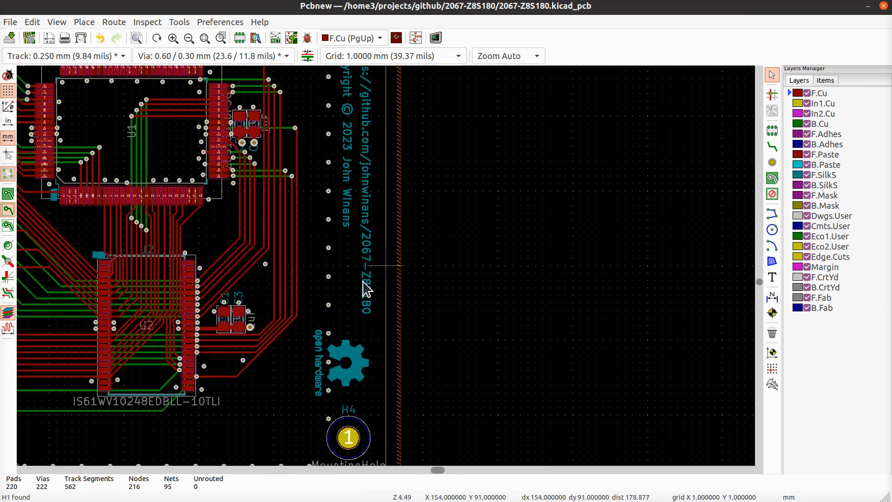
pyautogui.moveTo(261, 154); pyautogui.dragTo(458, 431, button='middle')
pyautogui.scroll(5, 193, 161)
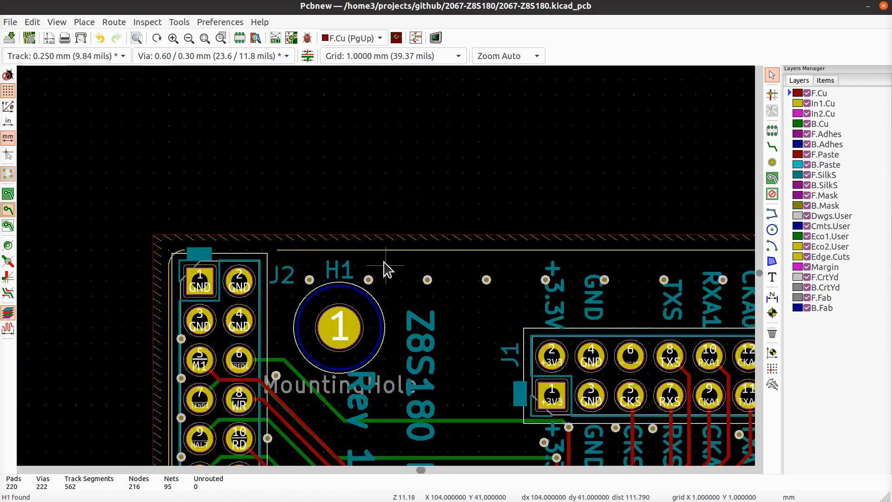
pyautogui.moveTo(255, 246); pyautogui.dragTo(391, 247, button='middle')
pyautogui.scroll(4, 391, 247)
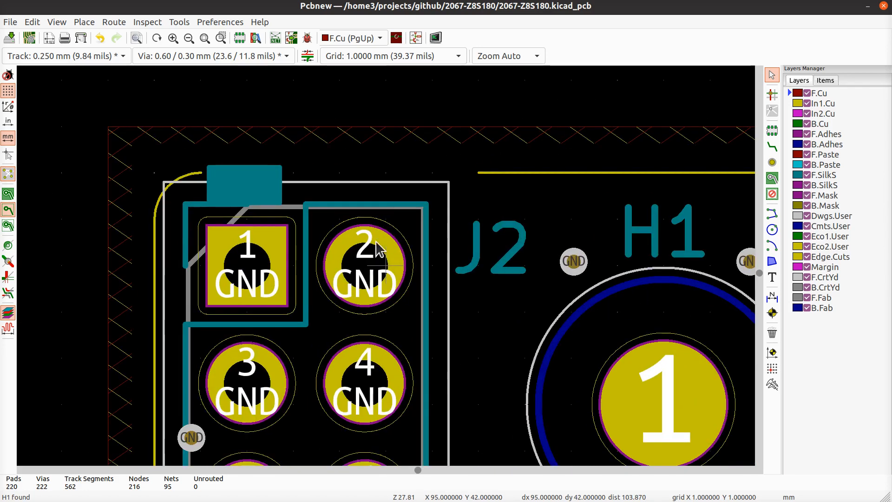
pyautogui.click(492, 174)
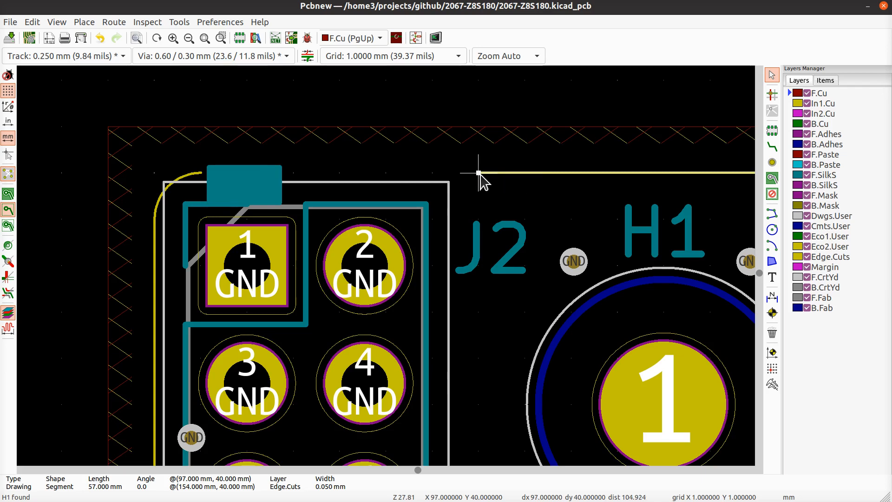
pyautogui.moveTo(480, 175); pyautogui.dragTo(202, 183)
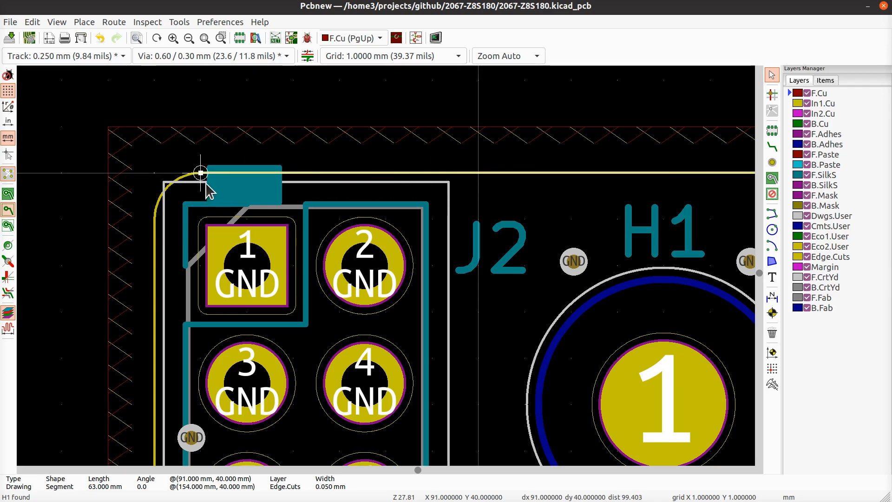
# - Deselect the extended top outline line, check the upper-right corner of the outline and save the board
pyautogui.press('Escape')
pyautogui.scroll(-4, 386, 266)
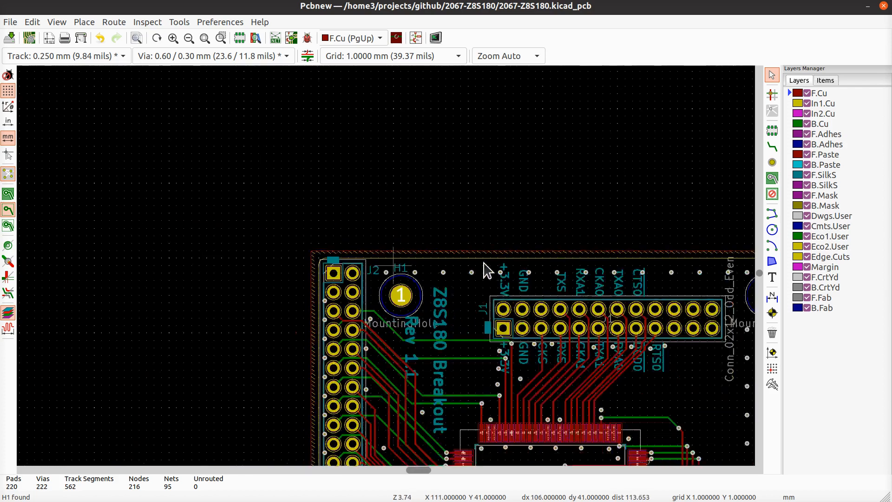
pyautogui.scroll(4, 708, 280)
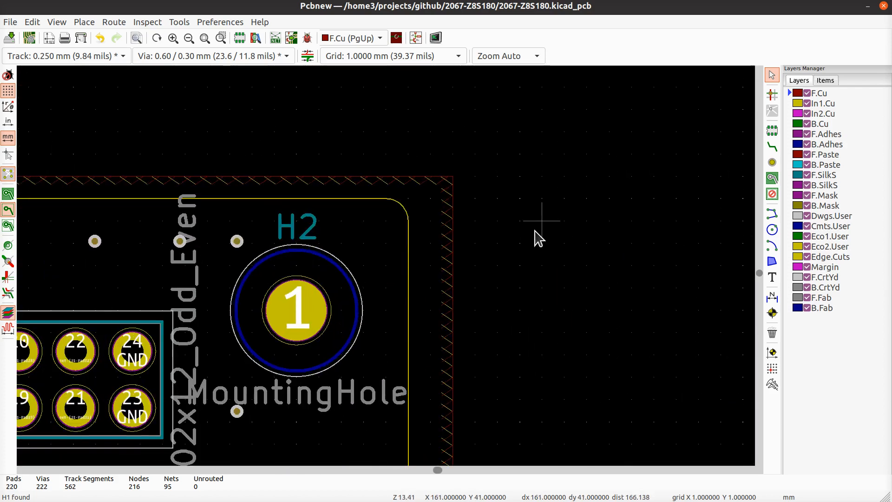
pyautogui.hotkey('ctrl', 's')
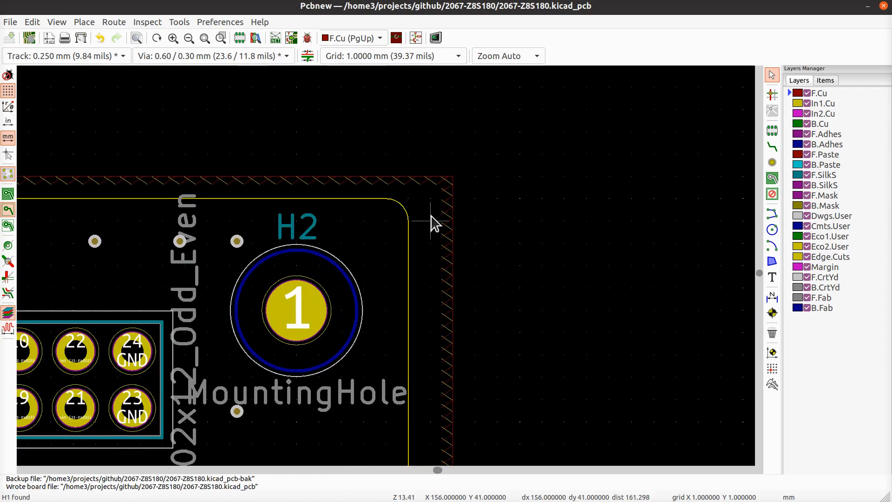
# - Reload the board in the 3D viewer and examine its outline, chips, silkscreen text and J1 header
pyautogui.hotkey('alt', '3')
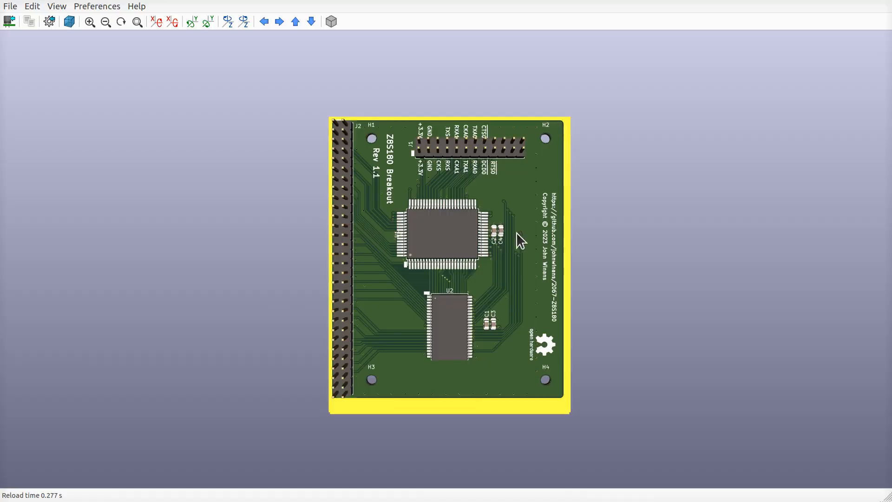
pyautogui.click(890, 2)
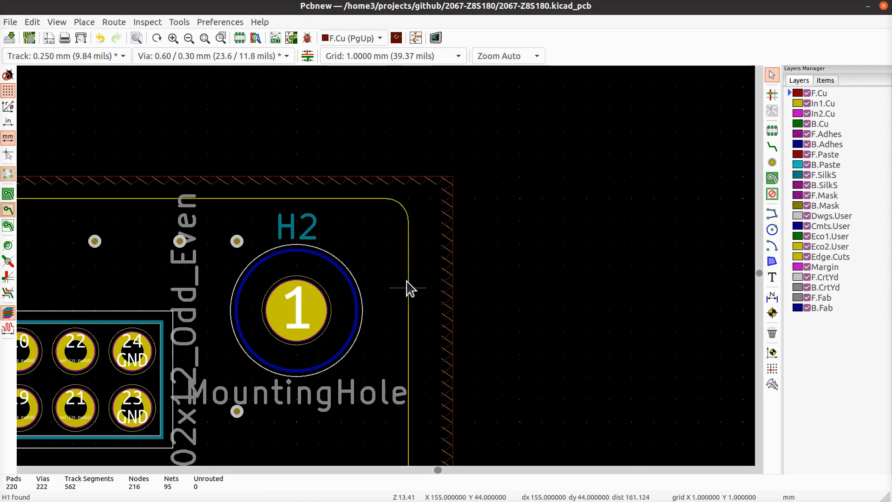
pyautogui.hotkey('alt', '3')
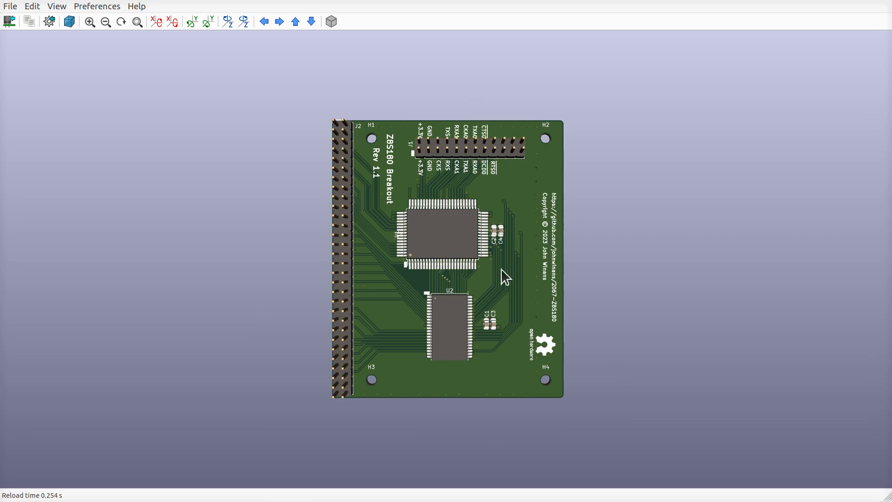
pyautogui.scroll(5, 567, 132)
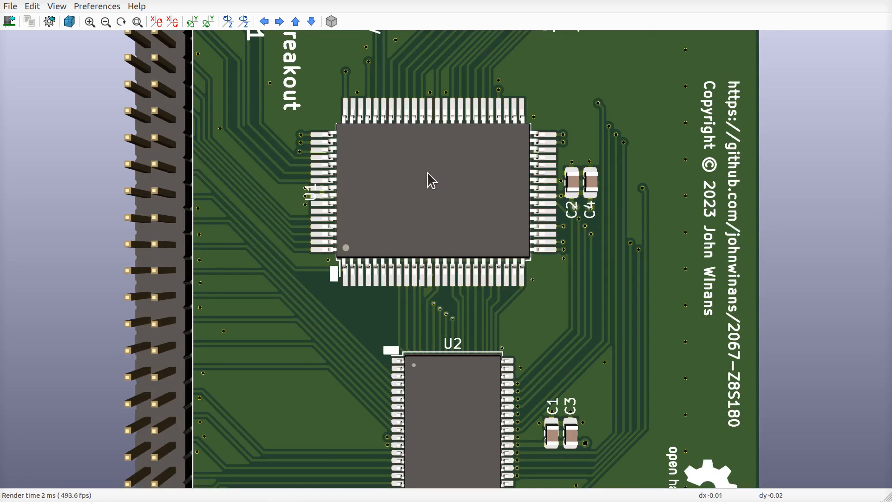
pyautogui.moveTo(428, 176); pyautogui.dragTo(385, 318, button='middle')
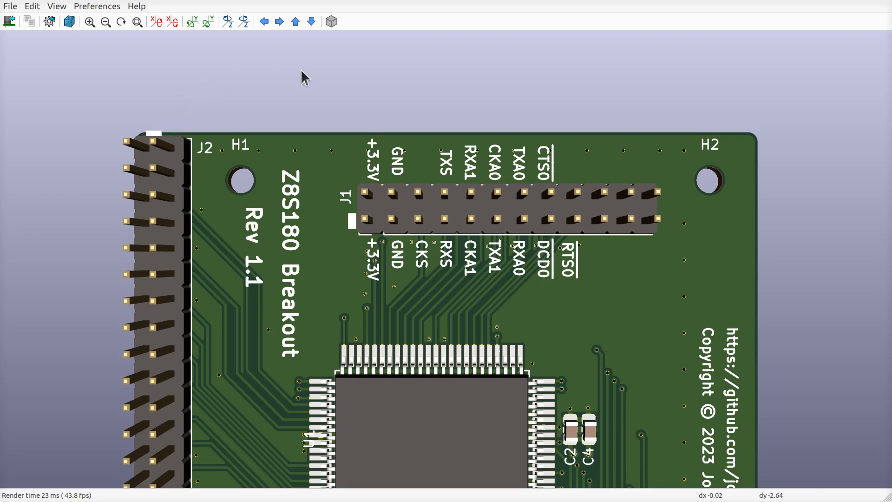
pyautogui.moveTo(537, 351); pyautogui.dragTo(610, 237, button='middle')
pyautogui.scroll(-5, 610, 237)
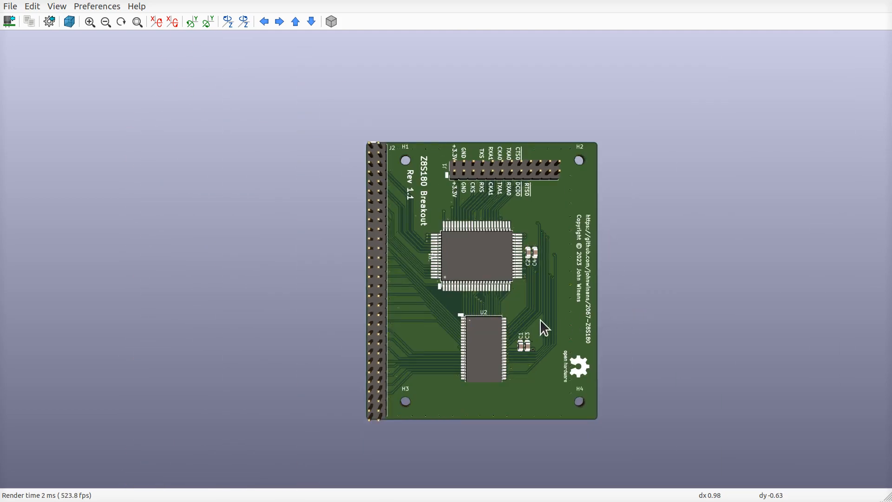
pyautogui.scroll(5, 462, 266)
pyautogui.moveTo(583, 265); pyautogui.dragTo(413, 291, button='middle')
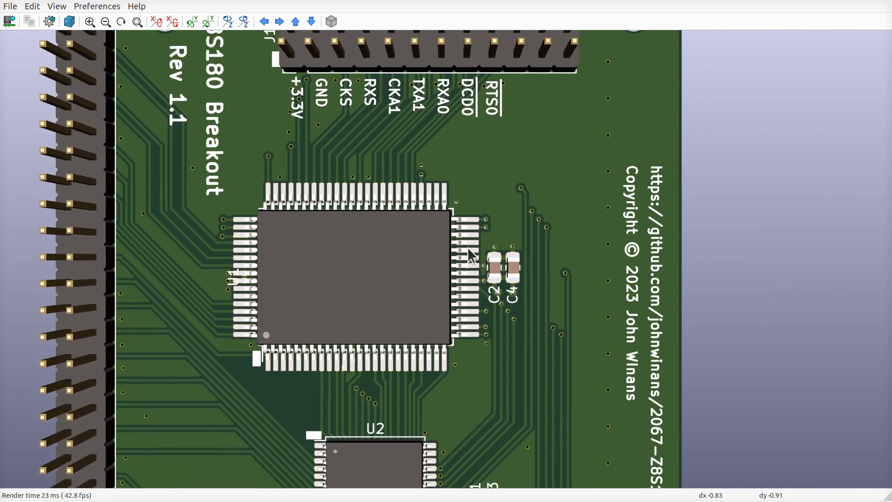
pyautogui.moveTo(634, 109); pyautogui.dragTo(609, 494, button='middle')
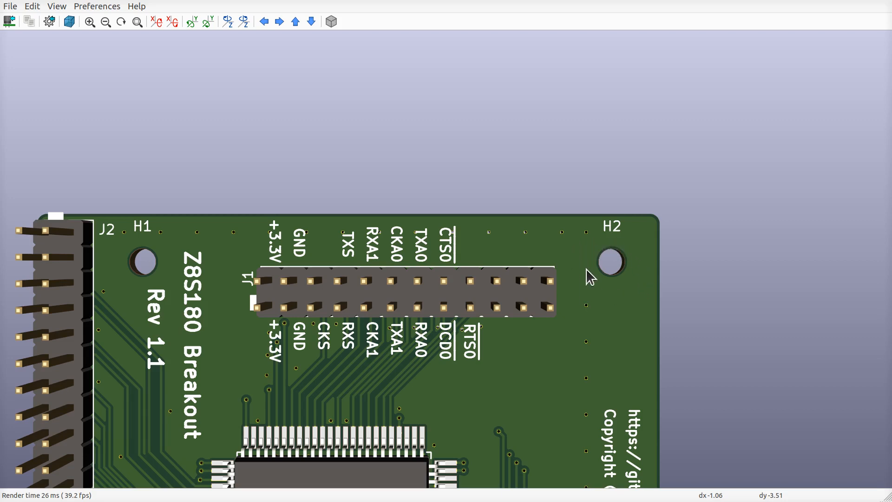
# - Examine the four mounting holes and their surroundings in the 3D viewer, then return to the layout
pyautogui.scroll(5, 615, 263)
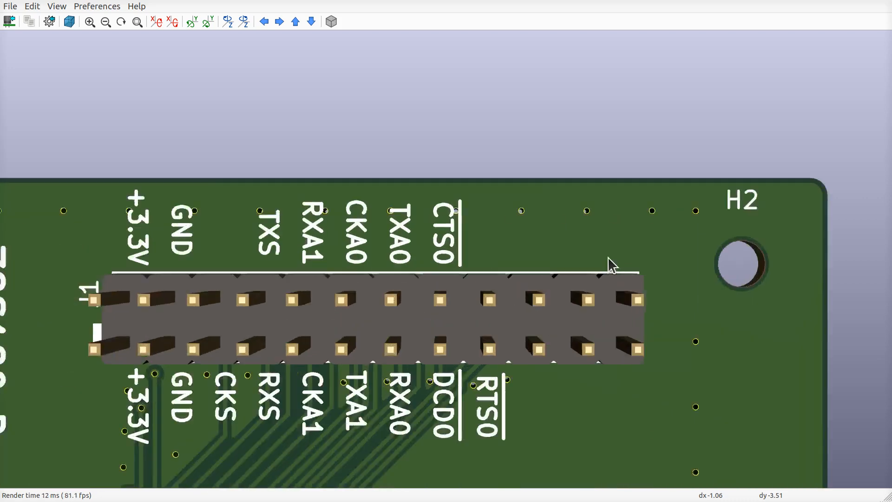
pyautogui.moveTo(634, 283); pyautogui.dragTo(339, 291, button='middle')
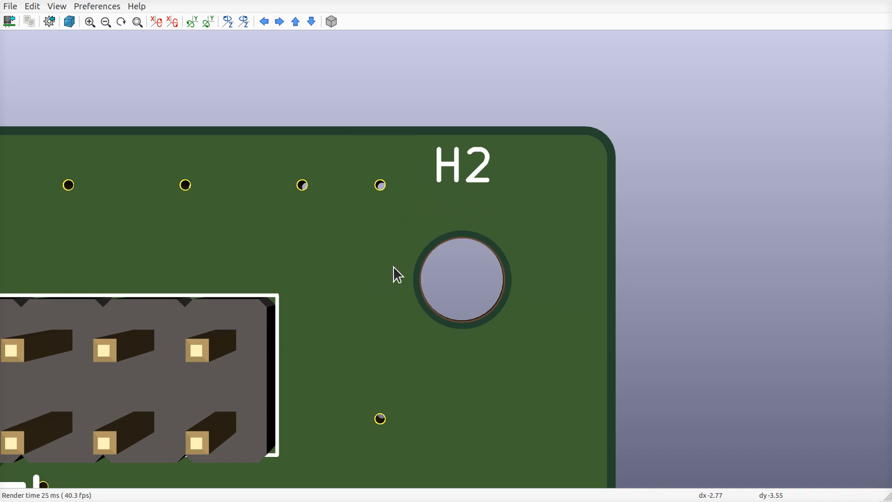
pyautogui.scroll(-3, 393, 266)
pyautogui.moveTo(192, 334); pyautogui.dragTo(385, 328, button='middle')
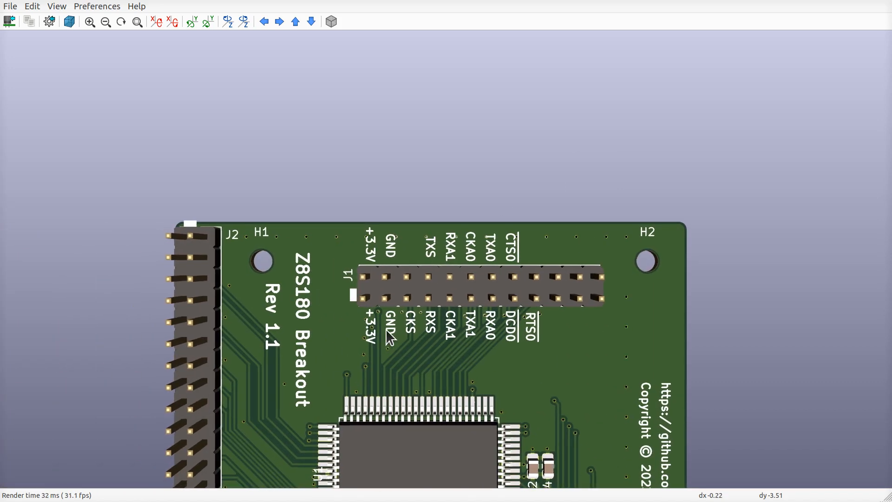
pyautogui.scroll(-3, 446, 378)
pyautogui.moveTo(481, 384); pyautogui.dragTo(526, 190, button='middle')
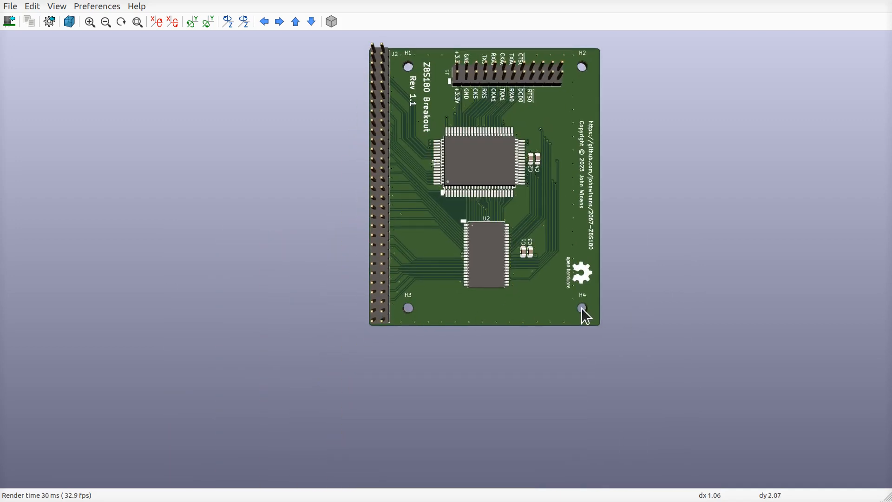
pyautogui.scroll(3, 582, 309)
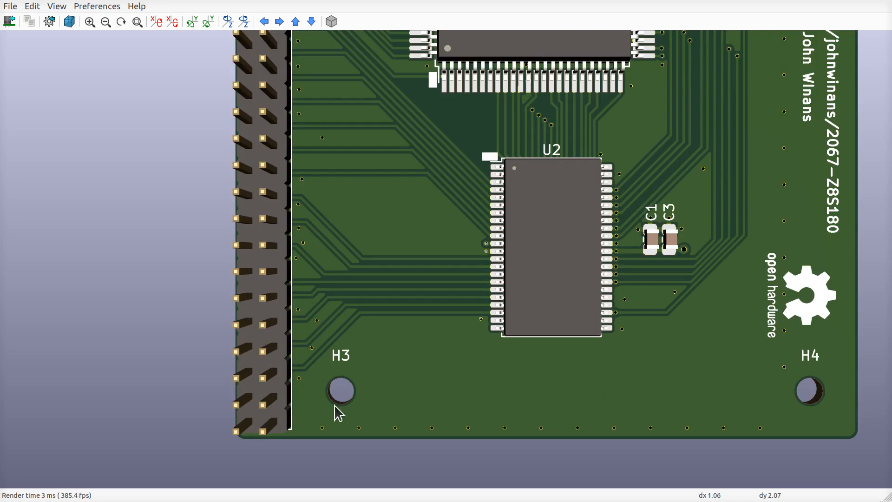
pyautogui.scroll(-2, 341, 404)
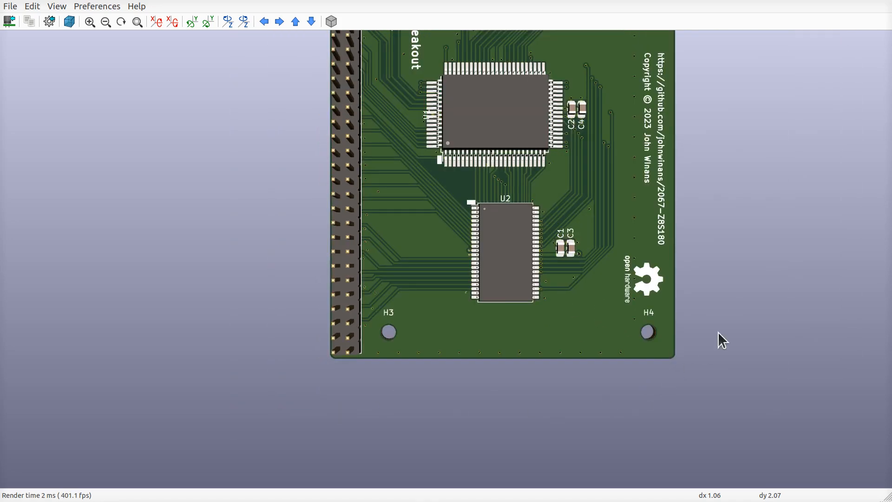
pyautogui.moveTo(604, 161); pyautogui.dragTo(550, 399, button='middle')
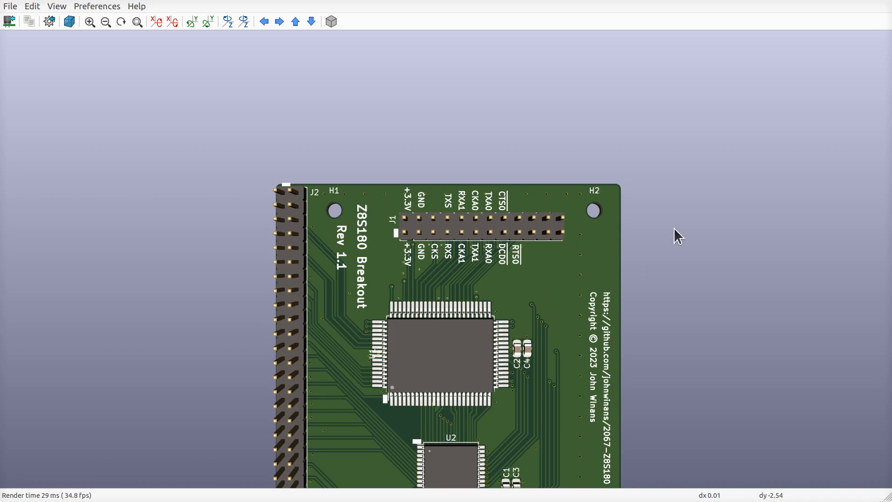
pyautogui.click(888, 2)
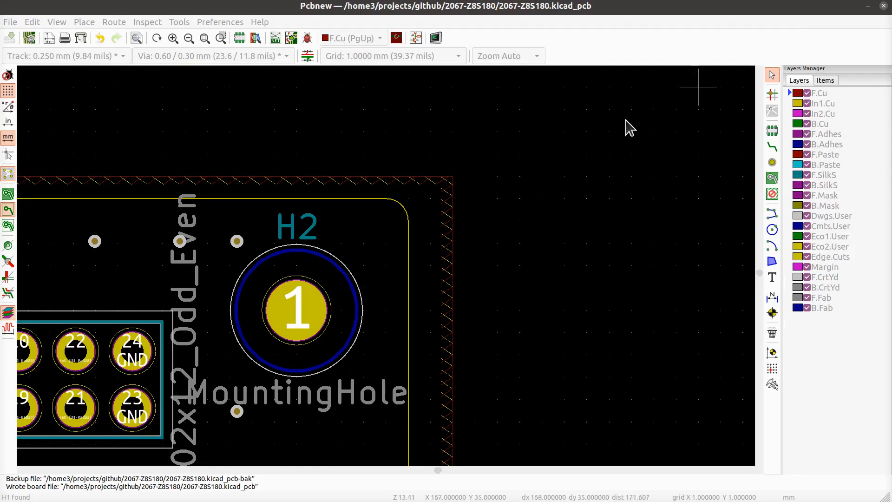
# - Hide the silkscreen reference text of mounting hole H2
pyautogui.doubleClick(297, 232)
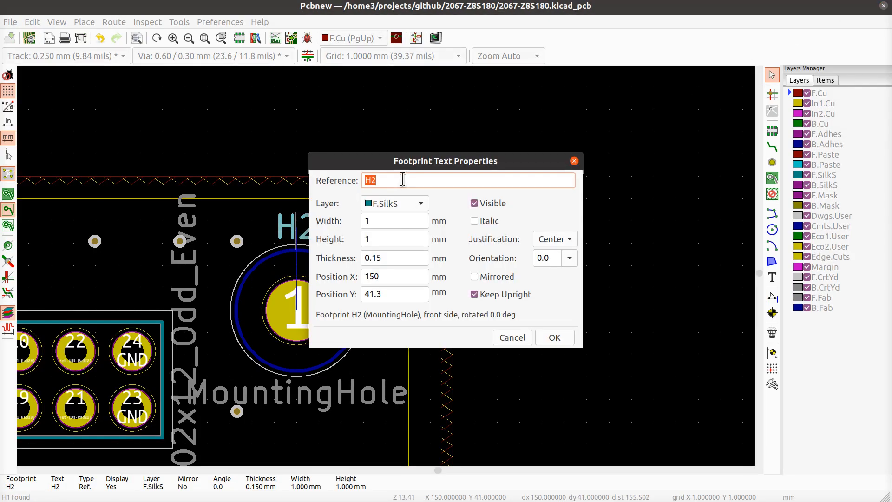
pyautogui.click(483, 206)
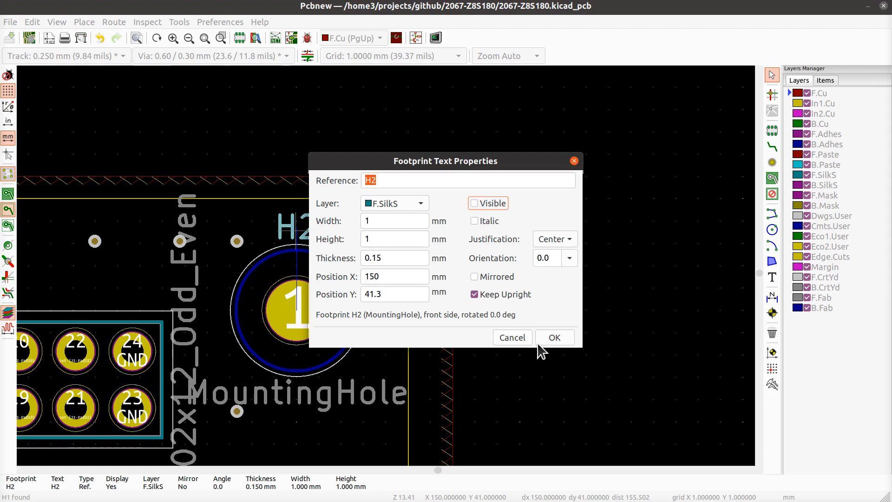
pyautogui.click(555, 338)
# - Hide the silkscreen reference text of mounting hole H1
pyautogui.scroll(-1, 387, 268)
pyautogui.scroll(-3, 386, 265)
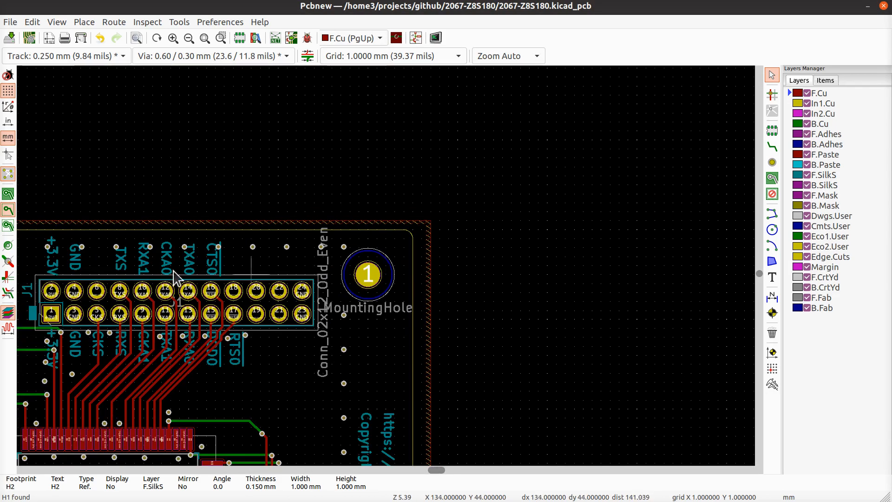
pyautogui.moveTo(156, 293); pyautogui.dragTo(747, 303, button='middle')
pyautogui.doubleClick(524, 258)
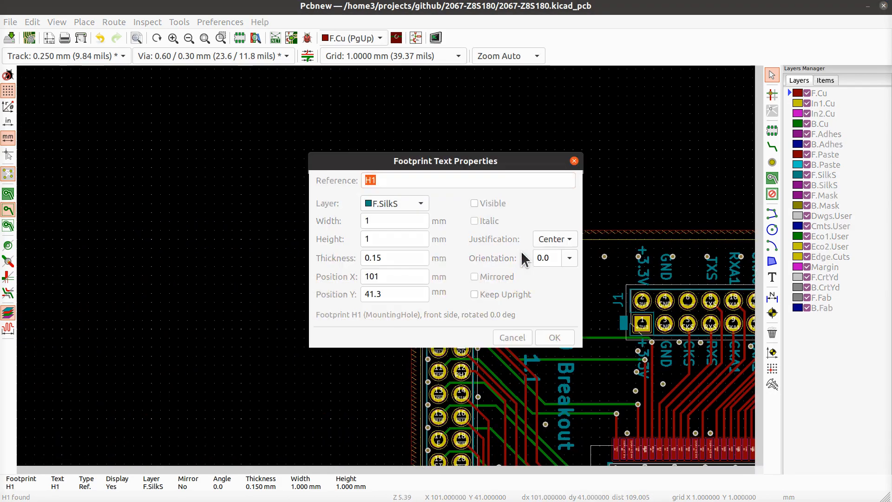
pyautogui.click(484, 205)
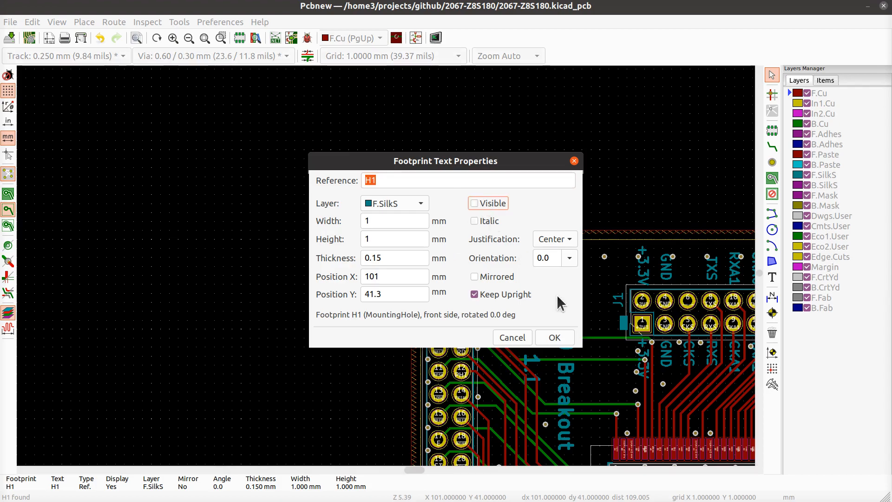
pyautogui.click(560, 336)
# - Hide the silkscreen reference text of mounting hole H4
pyautogui.moveTo(611, 366); pyautogui.dragTo(460, 155, button='middle')
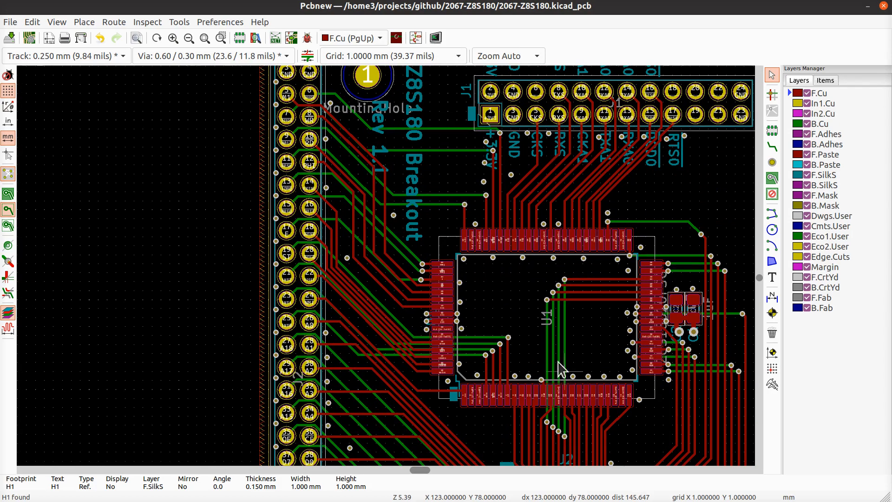
pyautogui.moveTo(561, 370); pyautogui.dragTo(436, 166, button='middle')
pyautogui.moveTo(522, 285); pyautogui.dragTo(376, 264, button='middle')
pyautogui.scroll(-3, 376, 263)
pyautogui.scroll(6, 449, 358)
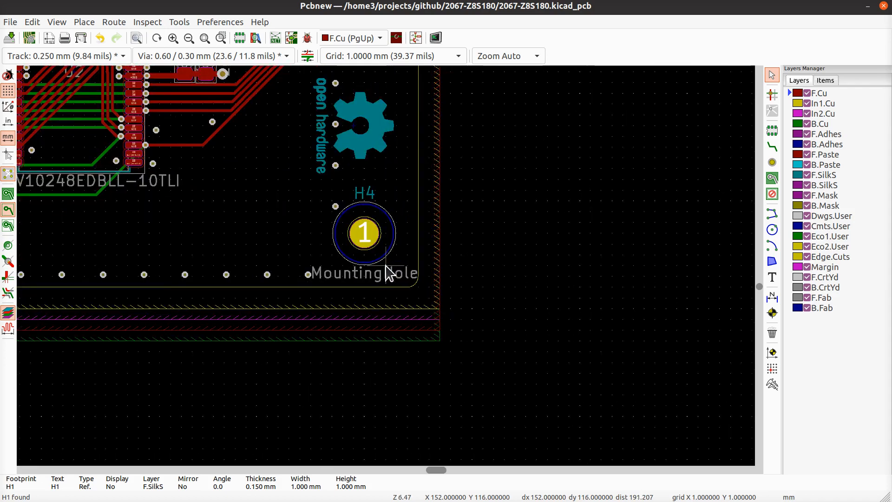
pyautogui.doubleClick(341, 120)
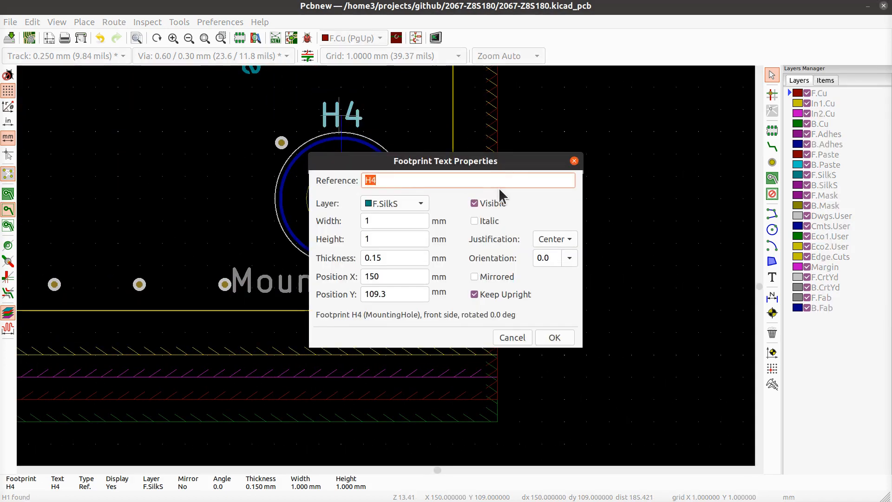
pyautogui.click(483, 204)
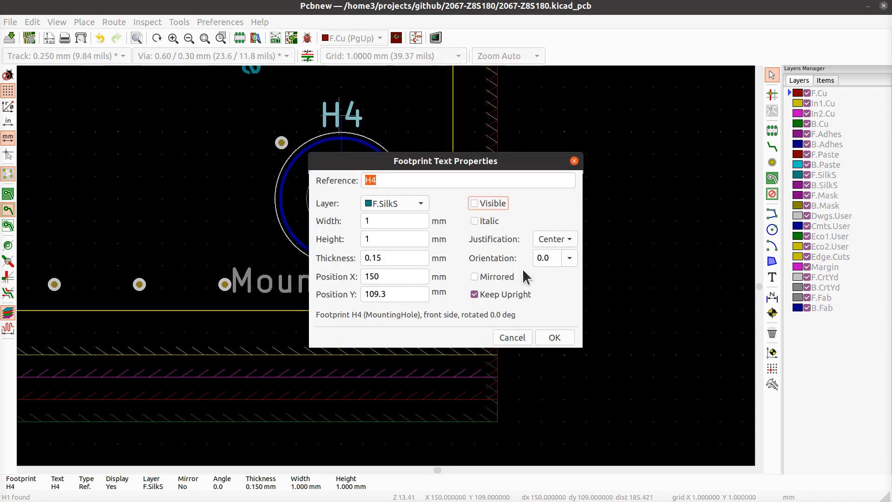
pyautogui.click(555, 338)
# - Hide the silkscreen reference text of mounting hole H3
pyautogui.moveTo(88, 260); pyautogui.dragTo(736, 300, button='middle')
pyautogui.scroll(3, 607, 245)
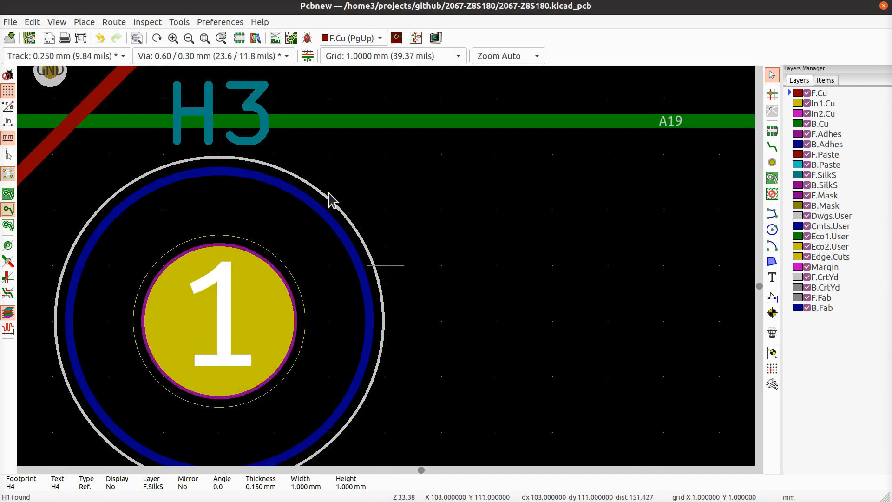
pyautogui.doubleClick(257, 144)
pyautogui.click(485, 203)
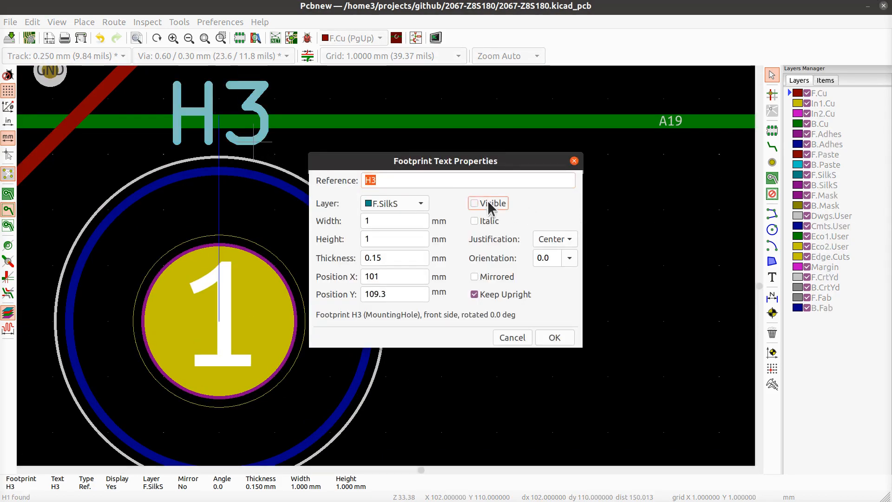
pyautogui.click(555, 337)
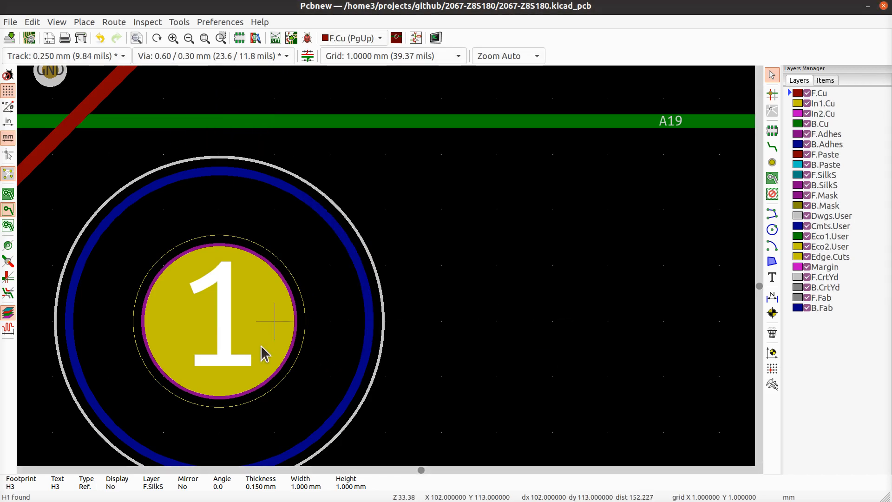
# - Open the properties of mounting hole H3 and load its MountingHole_2.7mm_M2.5 footprint into the footprint editor
pyautogui.click(291, 333)
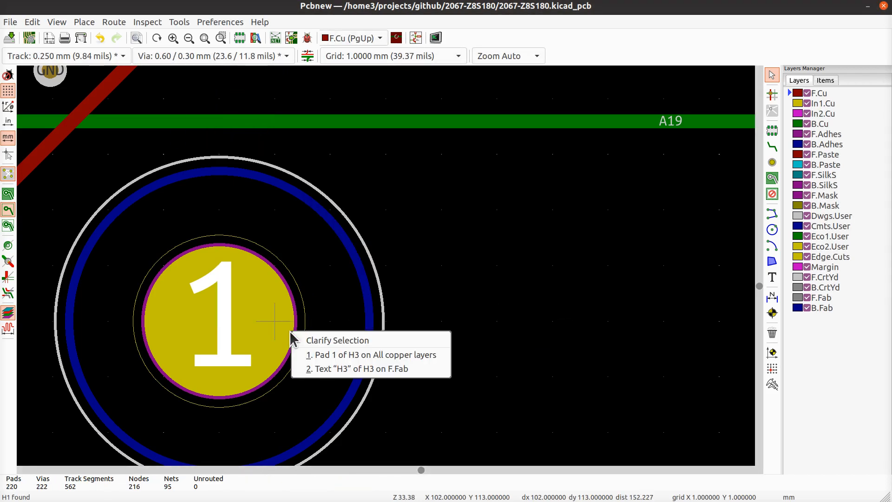
pyautogui.click(322, 355)
pyautogui.press('Escape')
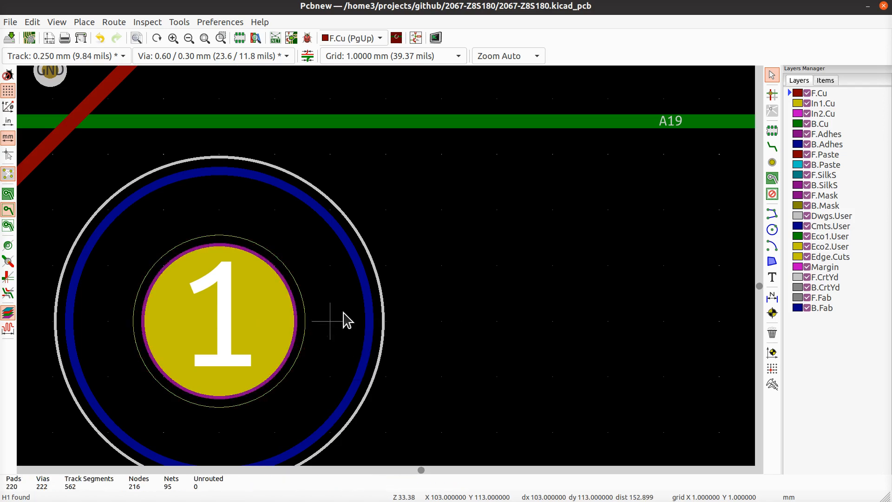
pyautogui.click(346, 320)
pyautogui.doubleClick(346, 320)
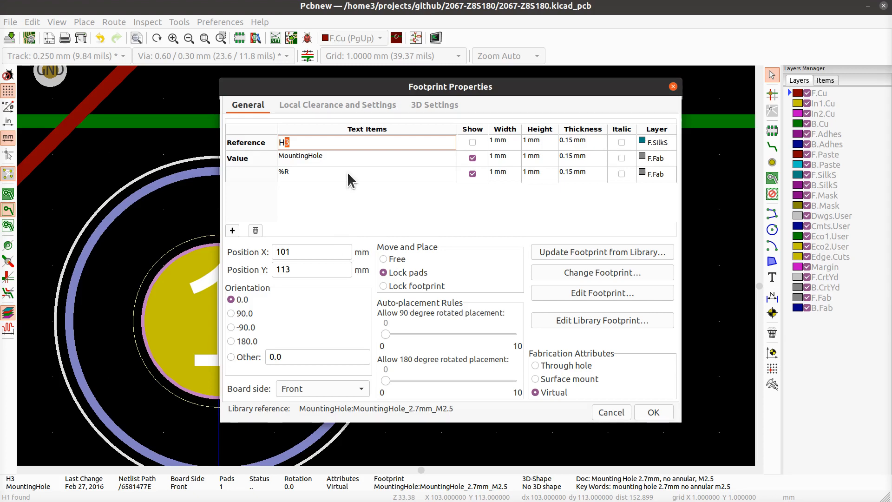
pyautogui.click(570, 293)
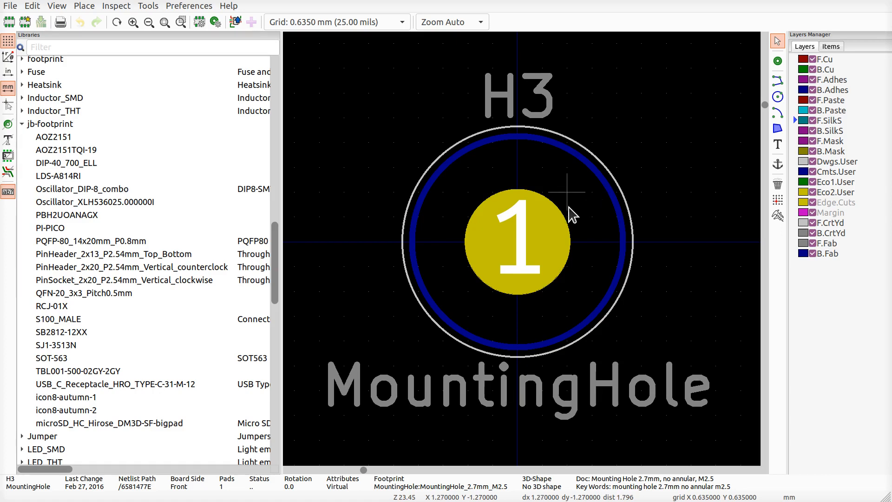
# - Set the solder mask clearance of hole H3's pad to 1 mm in the footprint editor
pyautogui.click(557, 221)
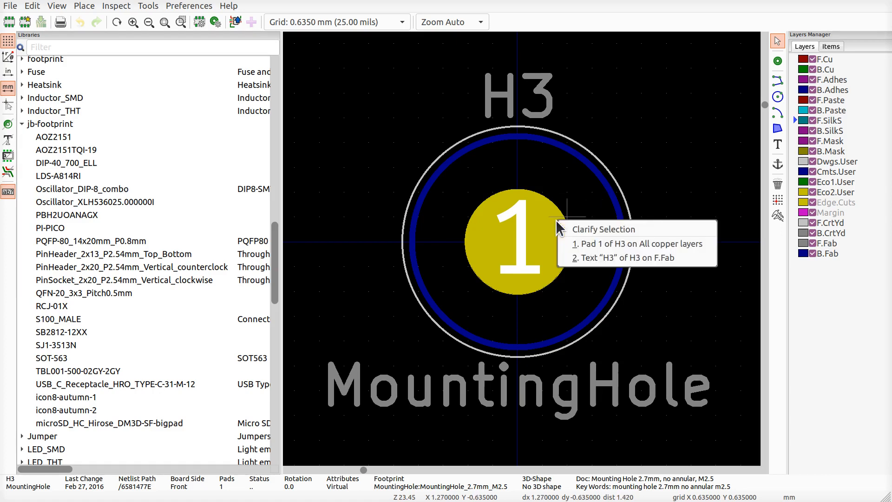
pyautogui.click(589, 244)
pyautogui.press('e')
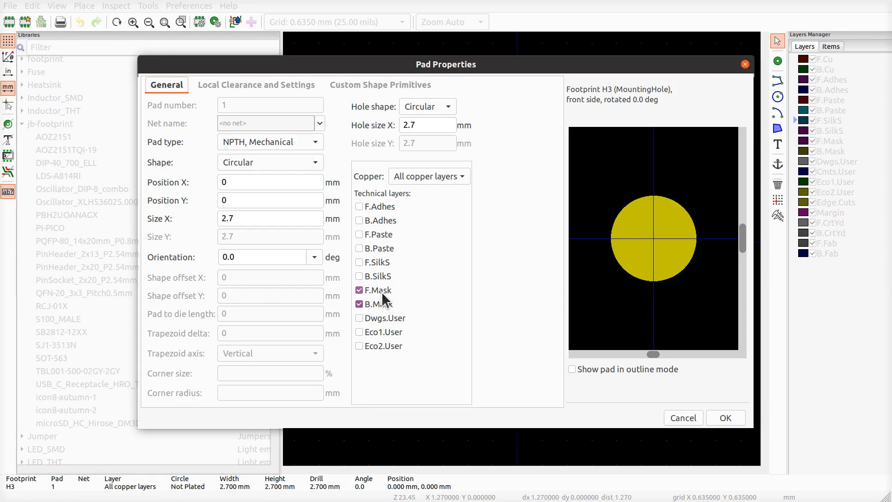
pyautogui.click(246, 88)
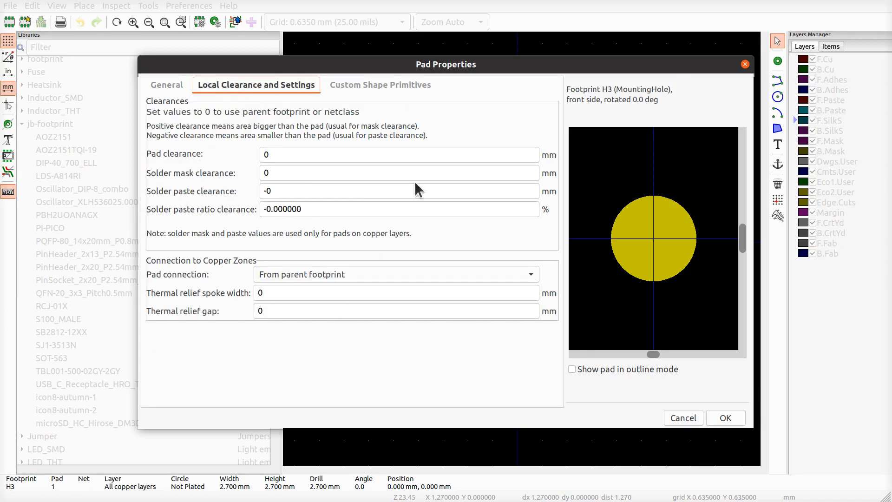
pyautogui.click(376, 175)
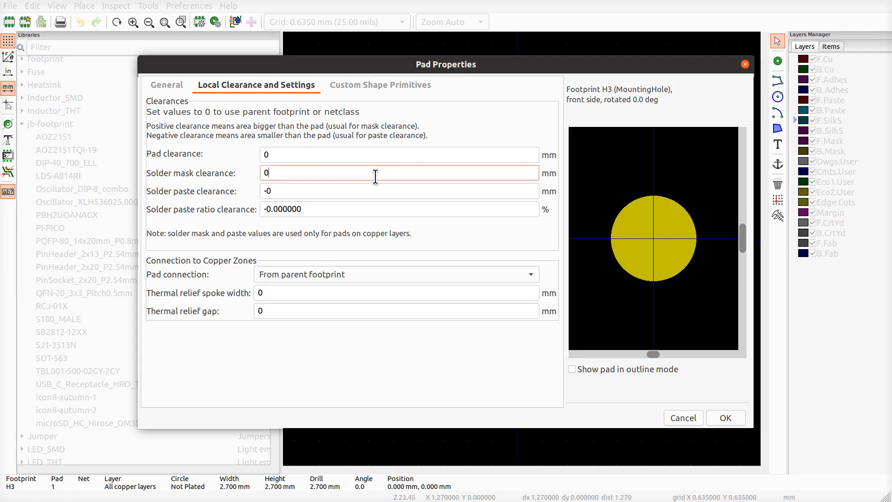
pyautogui.doubleClick(376, 176)
pyautogui.write('1')
pyautogui.press('Return')
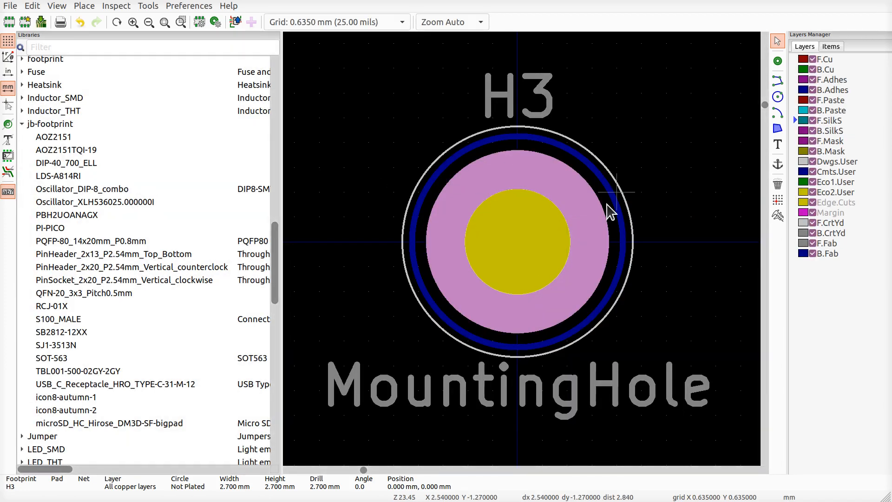
pyautogui.click(726, 242)
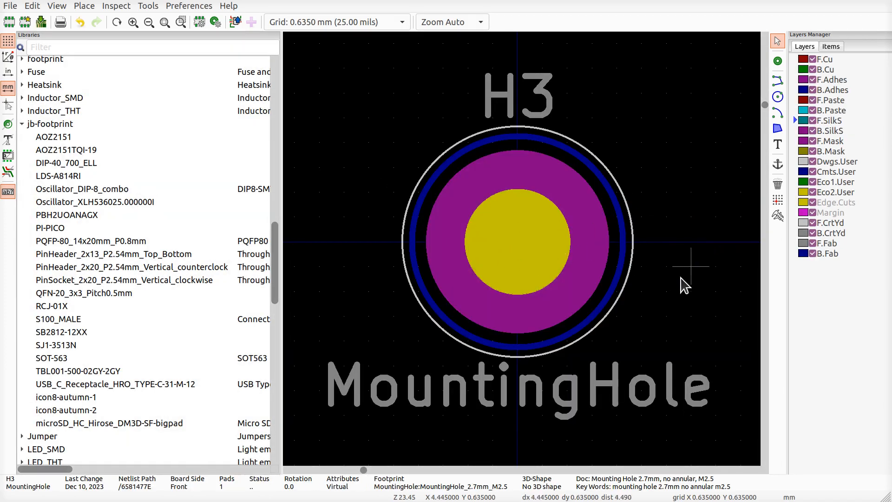
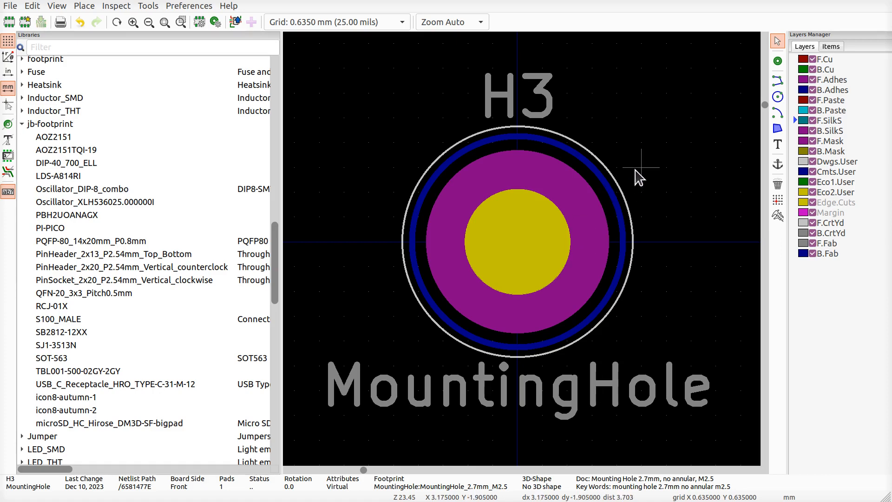
# - Close the footprint editor, return to the board layout around mounting hole H3 and save the board
pyautogui.click(885, 5)
pyautogui.scroll(-5, 348, 325)
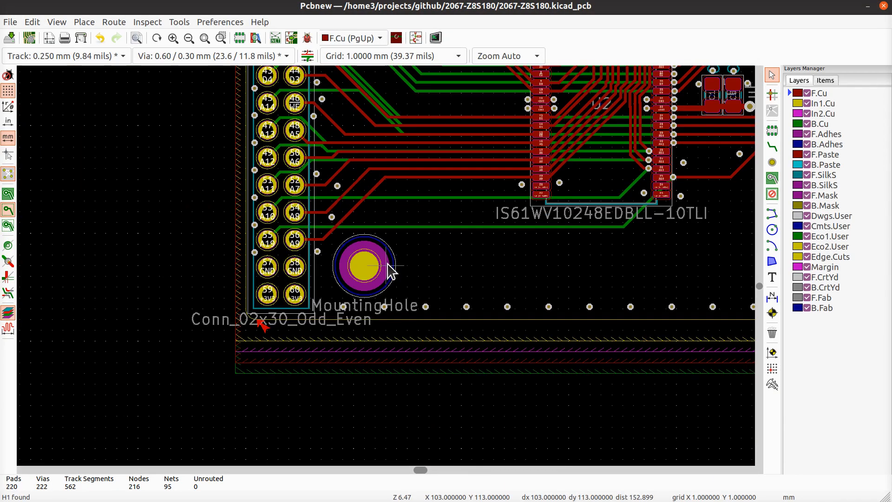
pyautogui.scroll(-1, 452, 280)
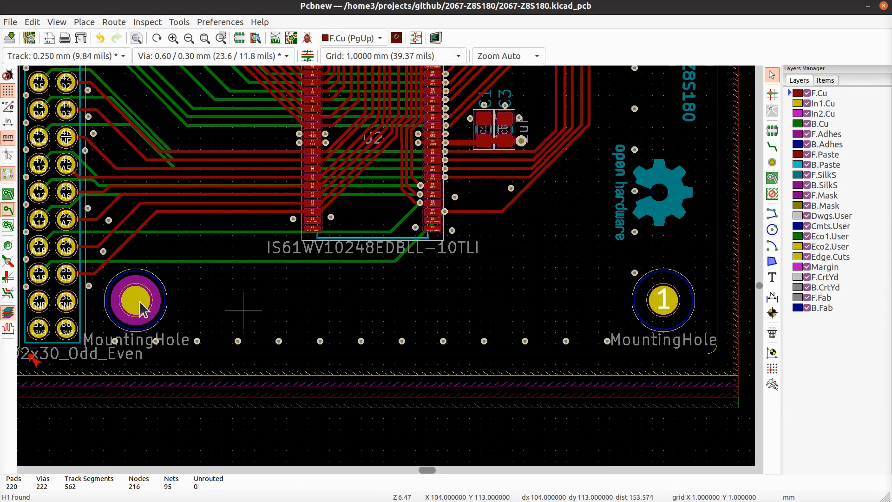
pyautogui.hotkey('ctrl', 's')
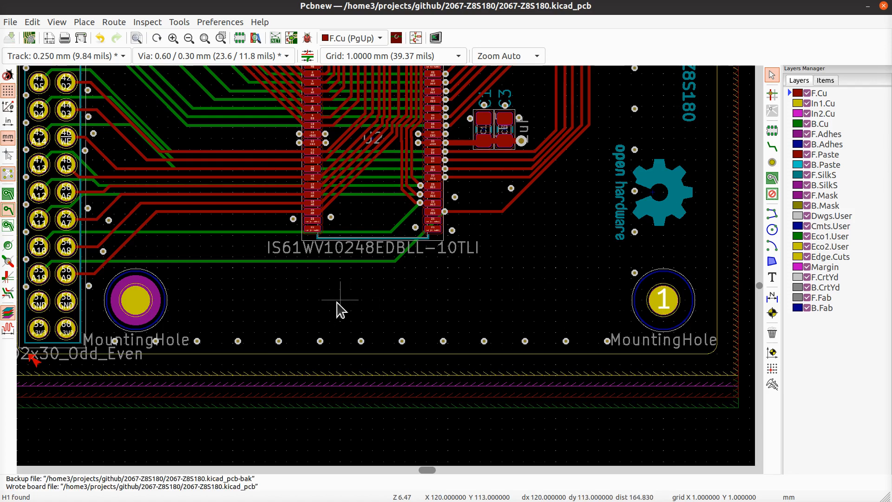
# - Examine the solder mask opening around mounting hole H3 up close in the 3D view
pyautogui.hotkey('alt', '3')
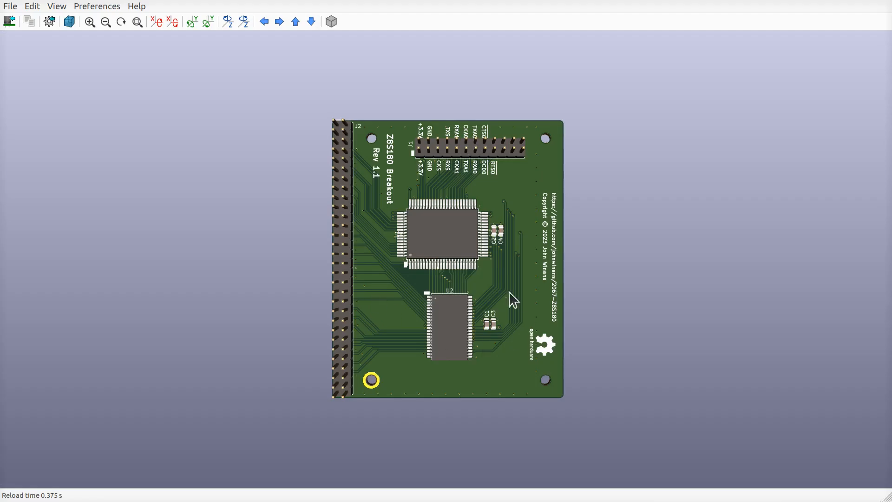
pyautogui.scroll(10, 370, 391)
pyautogui.moveTo(382, 360); pyautogui.dragTo(611, 110, button='middle')
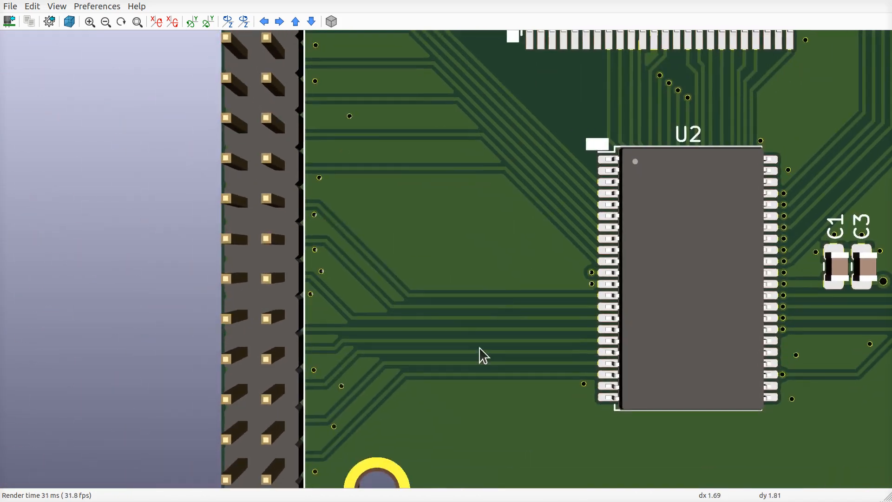
pyautogui.moveTo(465, 332); pyautogui.dragTo(502, 285, button='middle')
pyautogui.scroll(4, 500, 282)
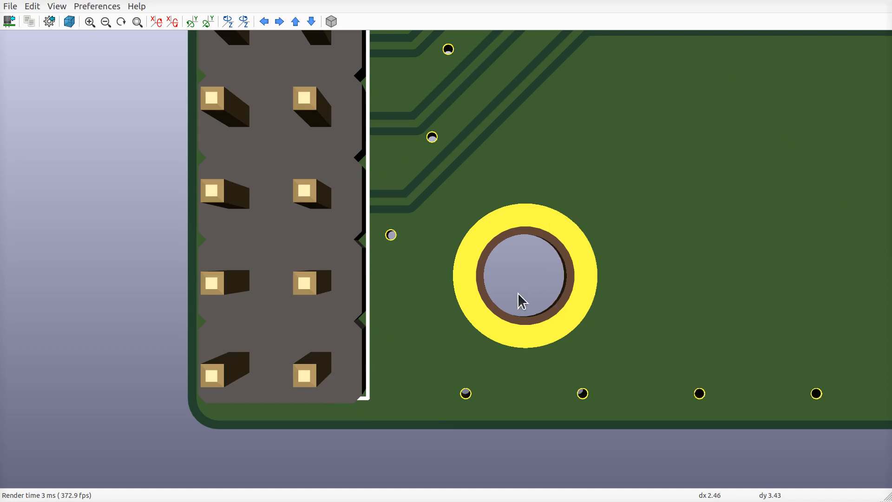
# - Return to the board layout and set the solder mask clearance of mounting hole H3's pad to 2 mm
pyautogui.hotkey('alt', 'Tab')
pyautogui.moveTo(200, 319); pyautogui.dragTo(472, 320, button='middle')
pyautogui.scroll(2, 409, 322)
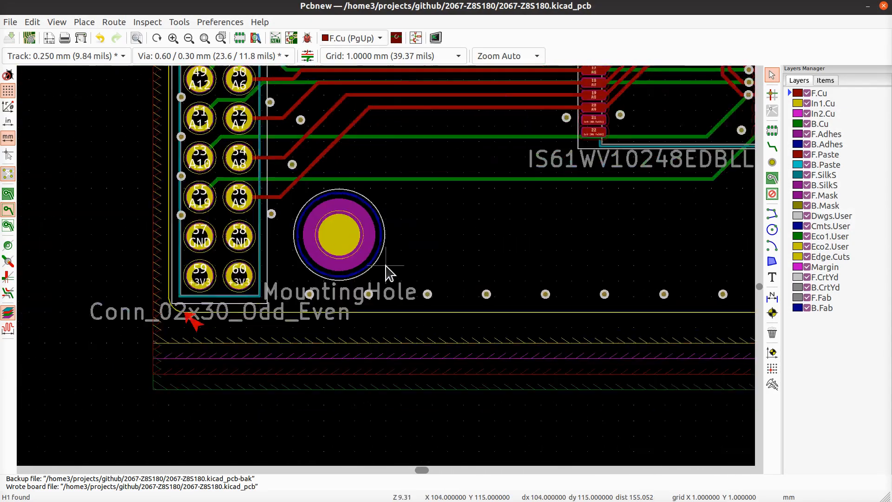
pyautogui.scroll(2, 386, 265)
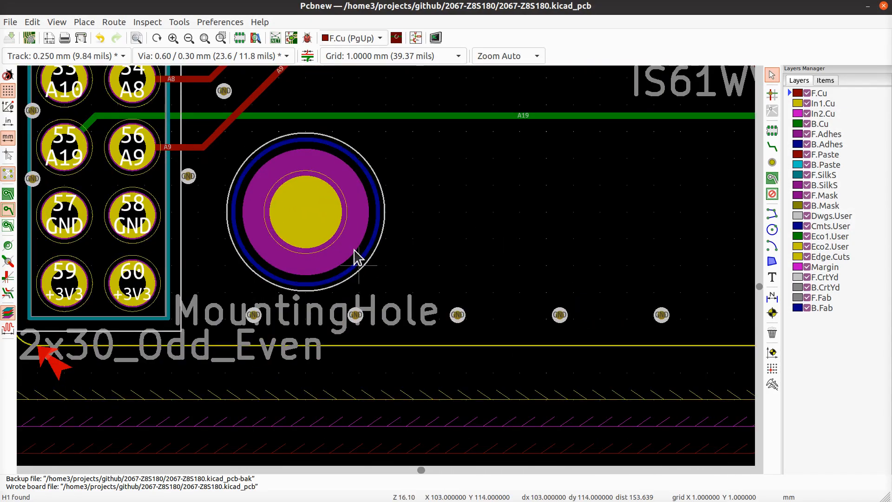
pyautogui.click(323, 221)
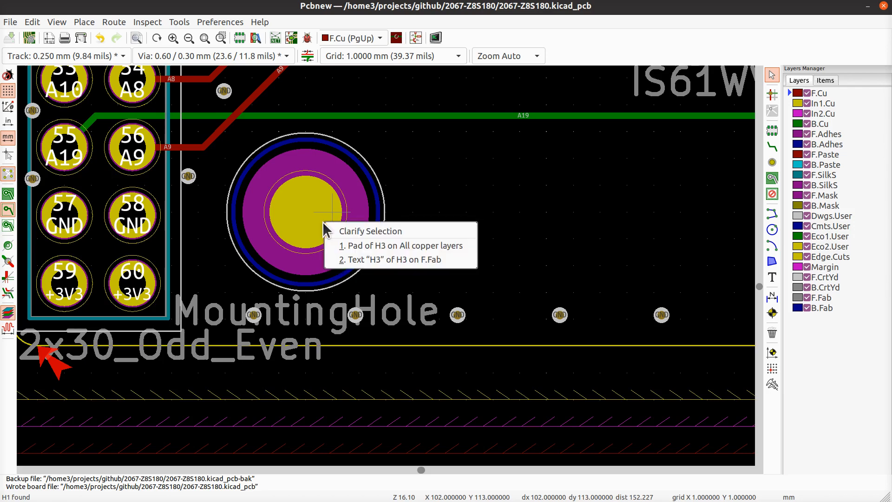
pyautogui.click(397, 243)
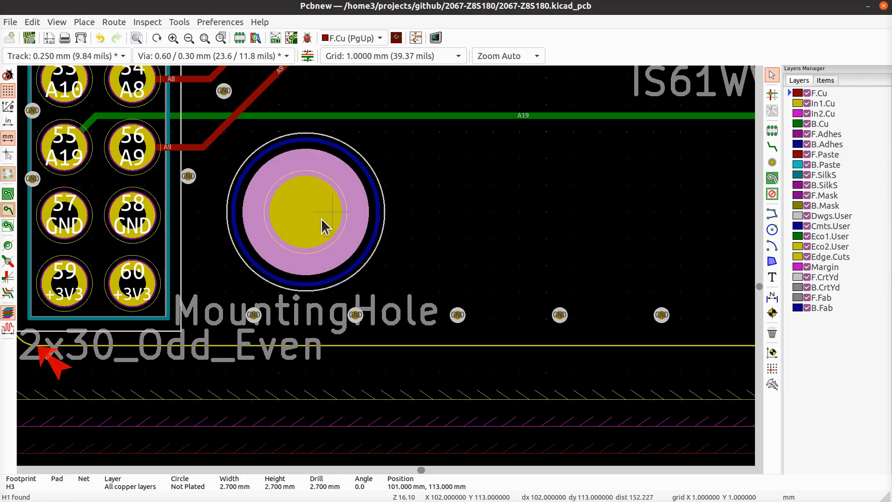
pyautogui.press('e')
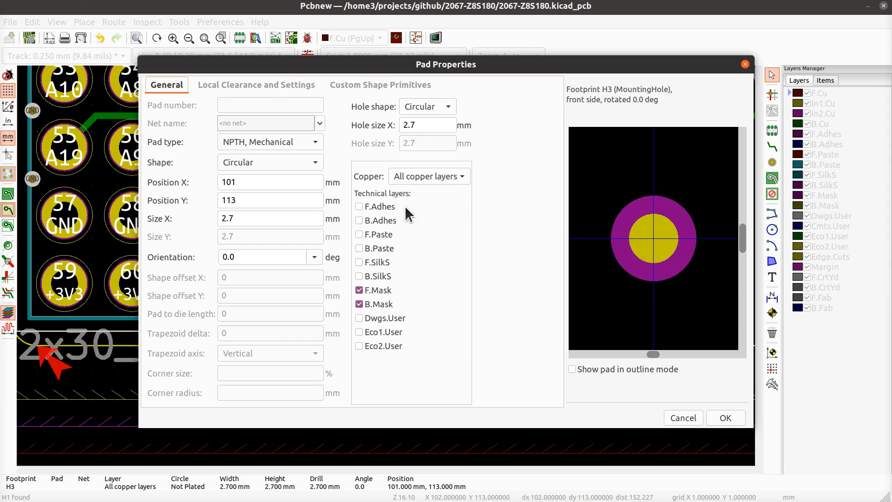
pyautogui.click(249, 85)
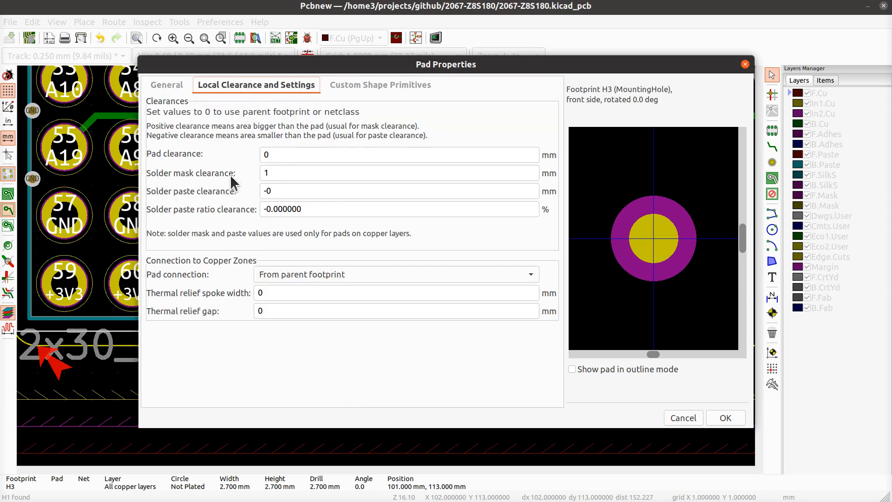
pyautogui.click(287, 172)
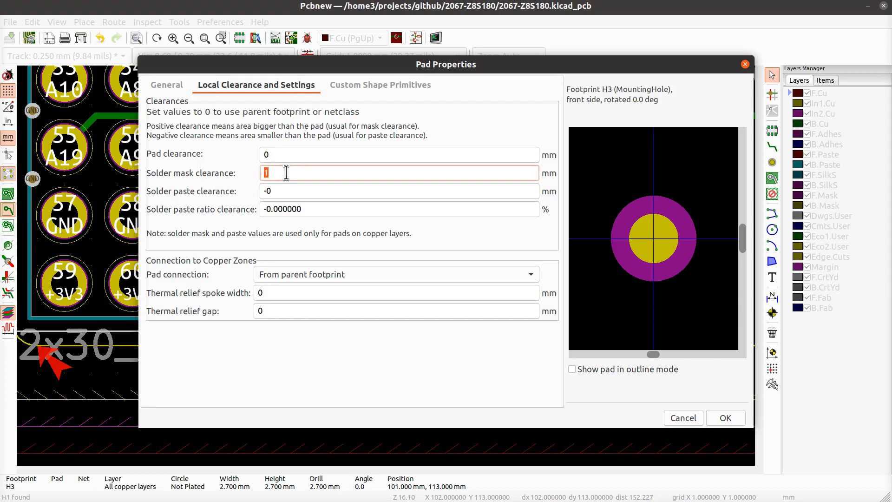
pyautogui.write('2')
# - Set the pad clearance of mounting hole H3 to 2.5 mm and apply the pad properties
pyautogui.click(280, 156)
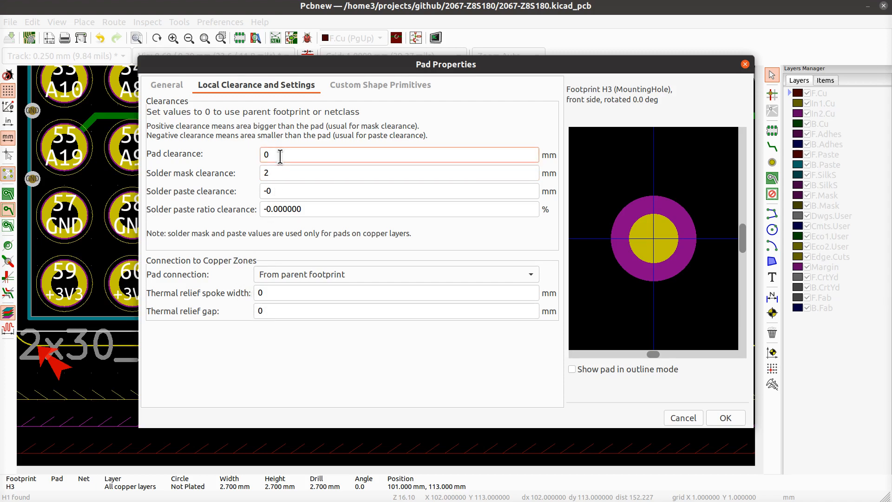
pyautogui.press('BackSpace')
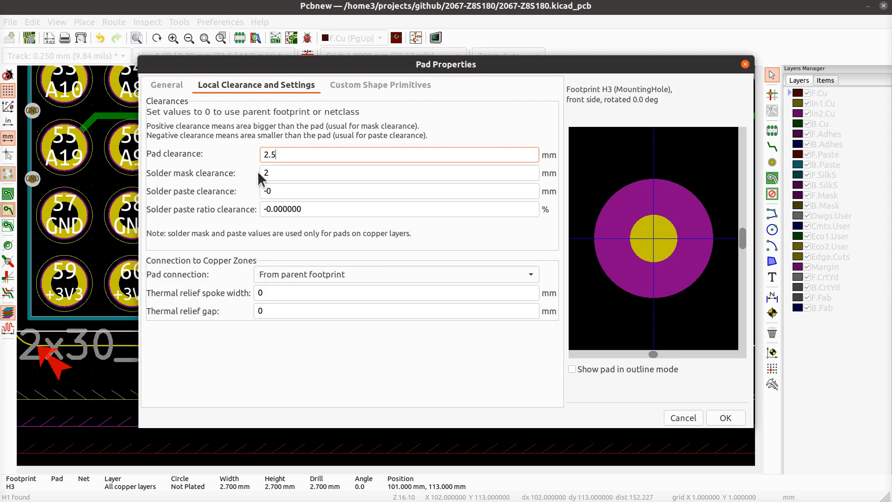
pyautogui.click(727, 420)
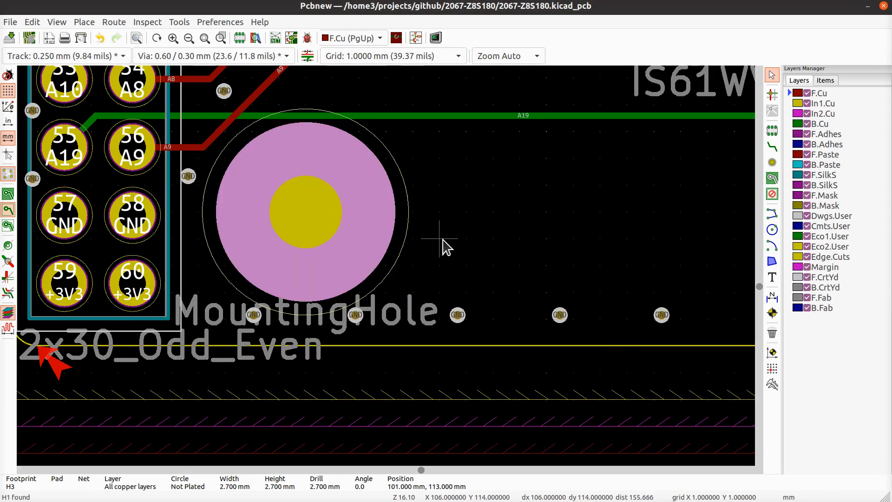
# - Refill the copper zones, show their filled areas and compare the copper clearance around H3 with the neighbouring mounting hole
pyautogui.hotkey('ctrl', 's')
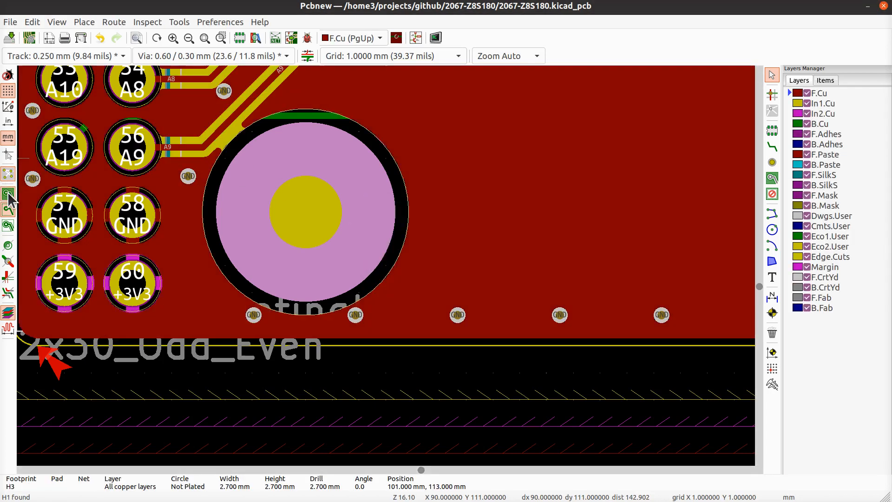
pyautogui.click(8, 194)
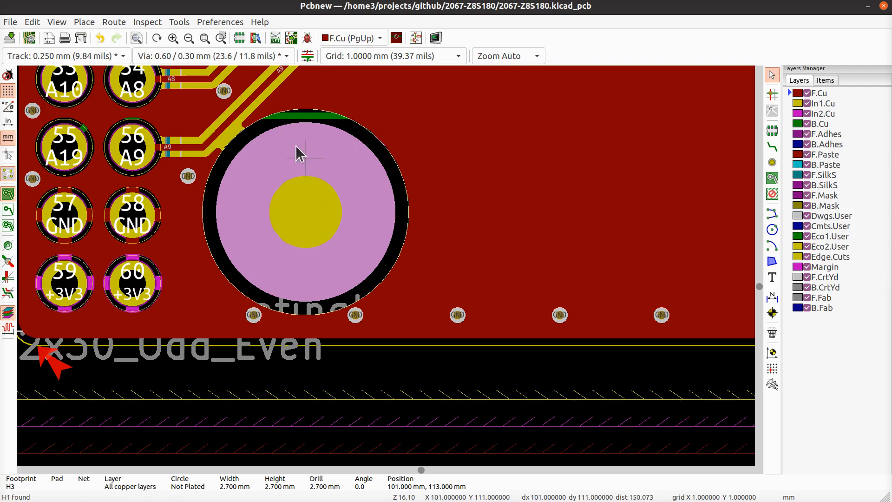
pyautogui.scroll(-3, 300, 153)
pyautogui.scroll(3, 734, 263)
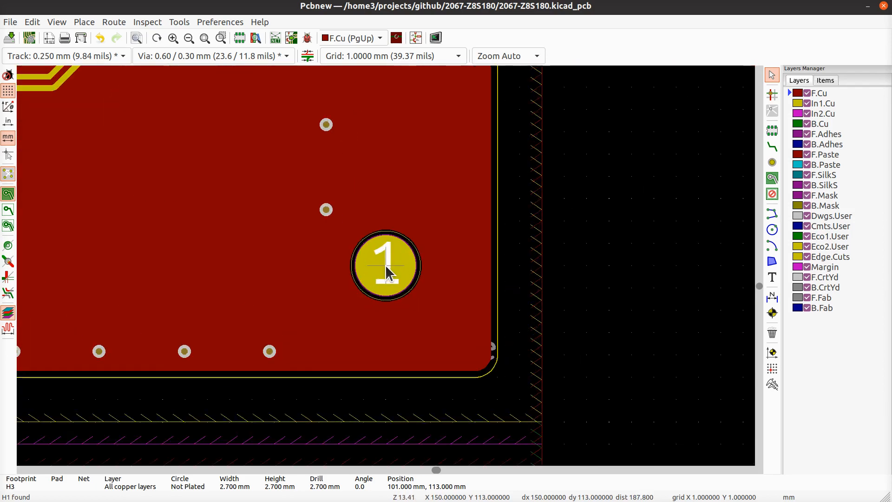
pyautogui.scroll(-3, 400, 255)
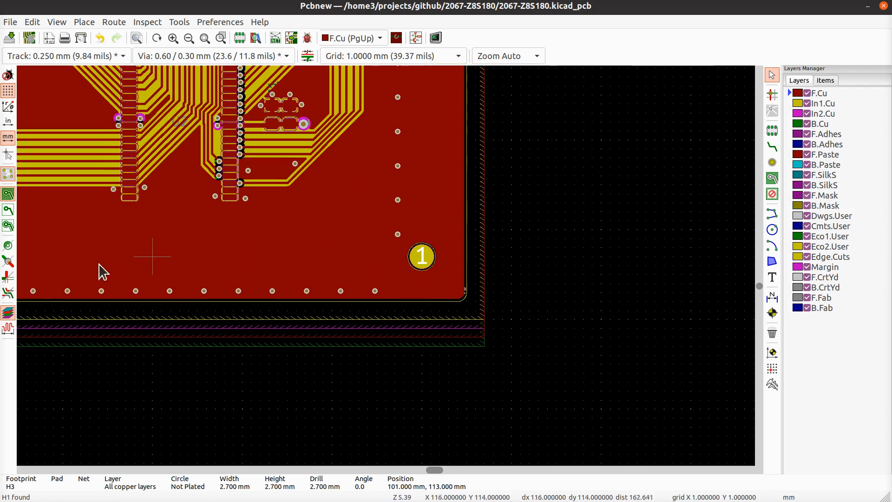
pyautogui.scroll(5, 363, 295)
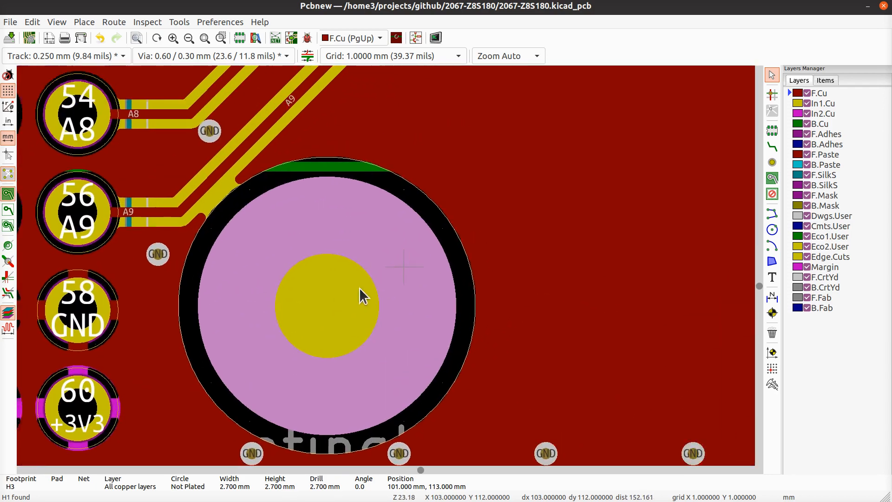
pyautogui.moveTo(423, 262); pyautogui.dragTo(359, 288, button='middle')
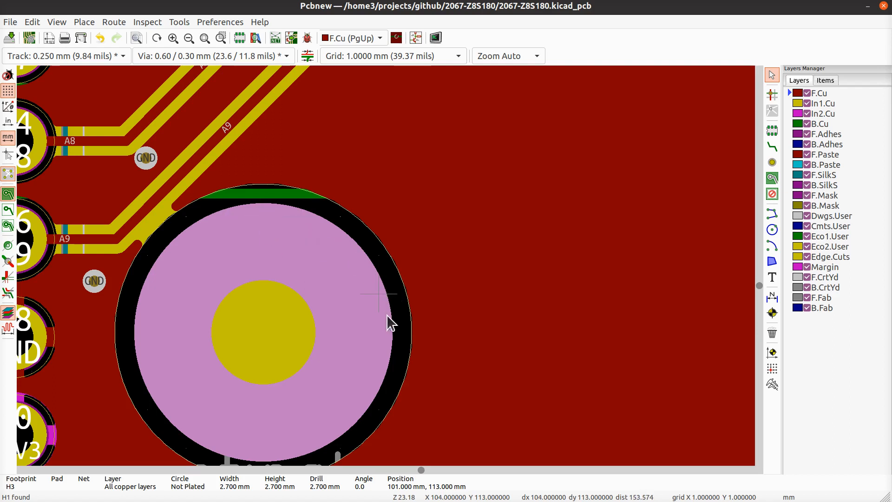
# - Examine the solder mask opening and the surrounding copper clearance of mounting hole H3 in the 3D view
pyautogui.hotkey('alt', '3')
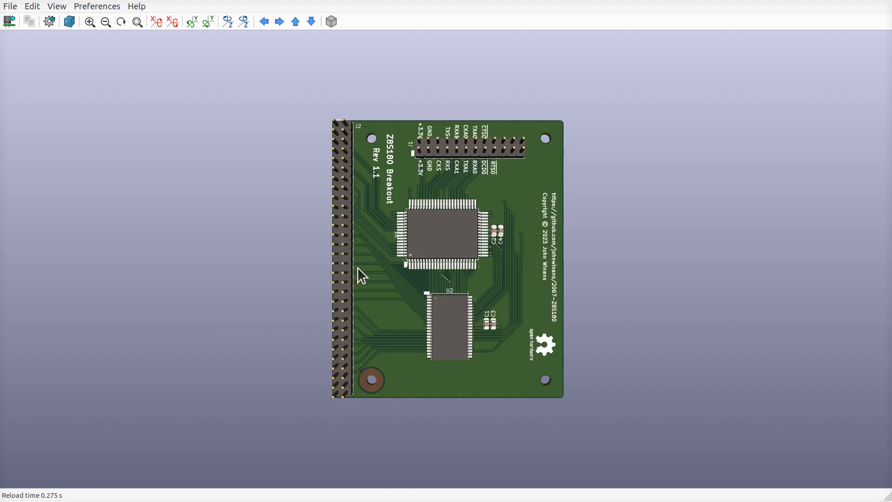
pyautogui.scroll(5, 380, 367)
pyautogui.moveTo(378, 390); pyautogui.dragTo(552, 112, button='middle')
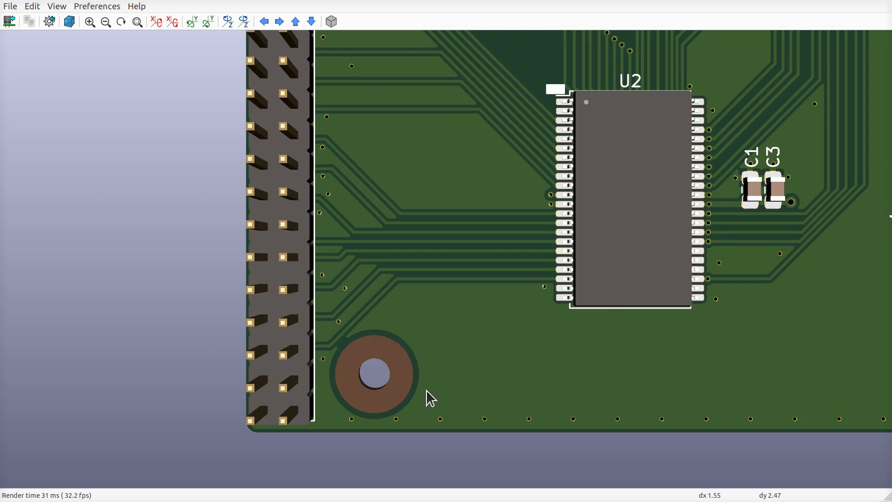
pyautogui.scroll(4, 411, 383)
pyautogui.scroll(4, 411, 383)
pyautogui.moveTo(376, 408); pyautogui.dragTo(670, 14, button='middle')
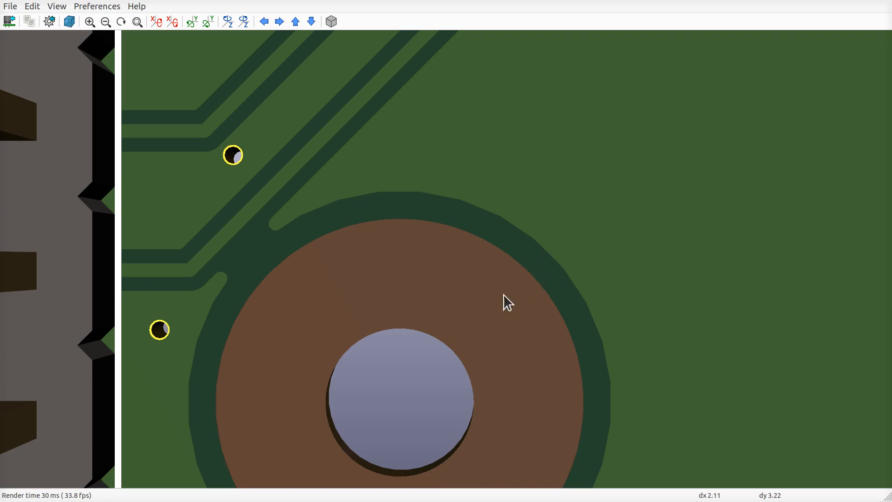
pyautogui.scroll(-4, 534, 284)
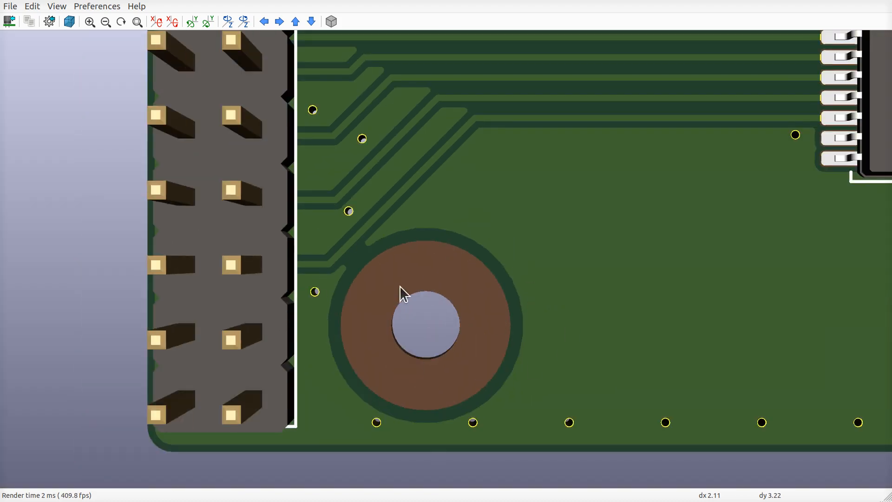
pyautogui.scroll(-4, 558, 350)
pyautogui.keyDown('ctrl'); pyautogui.scroll(-3, 404, 310); pyautogui.keyUp('ctrl')
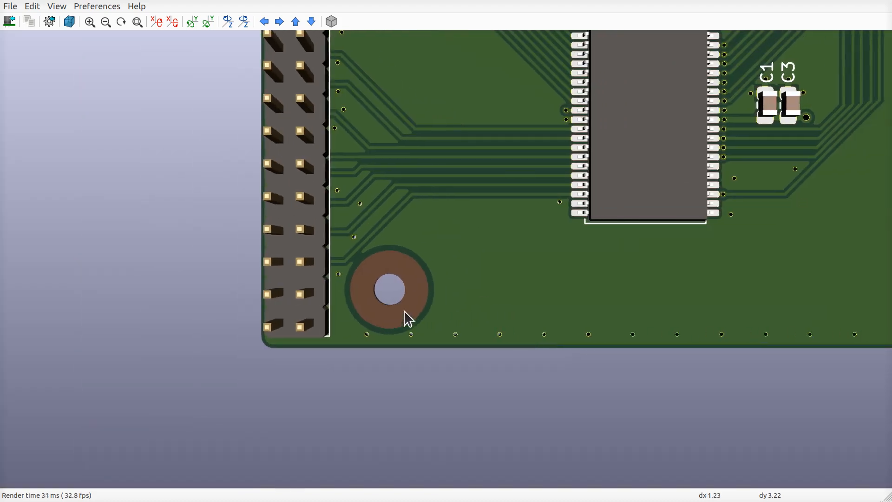
pyautogui.scroll(6, 285, 253)
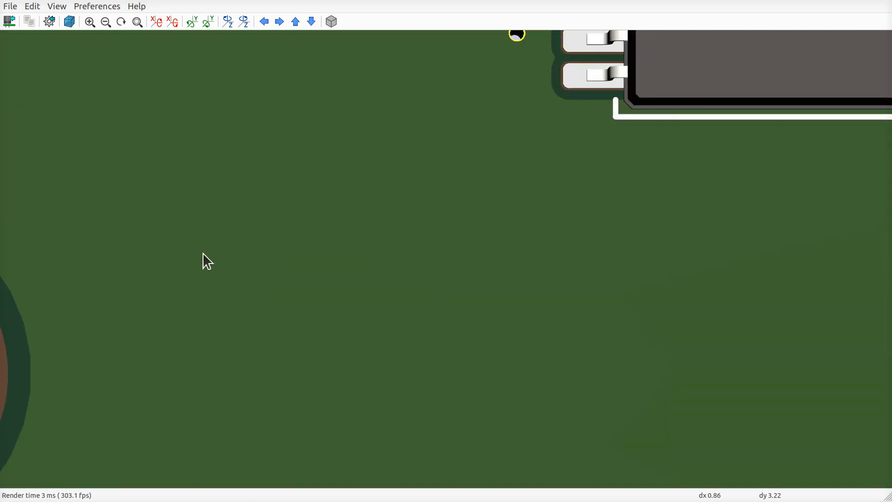
# - Compare mounting hole H3 with the other three mounting holes and their surroundings in the 3D view
pyautogui.moveTo(203, 253); pyautogui.dragTo(811, 180, button='middle')
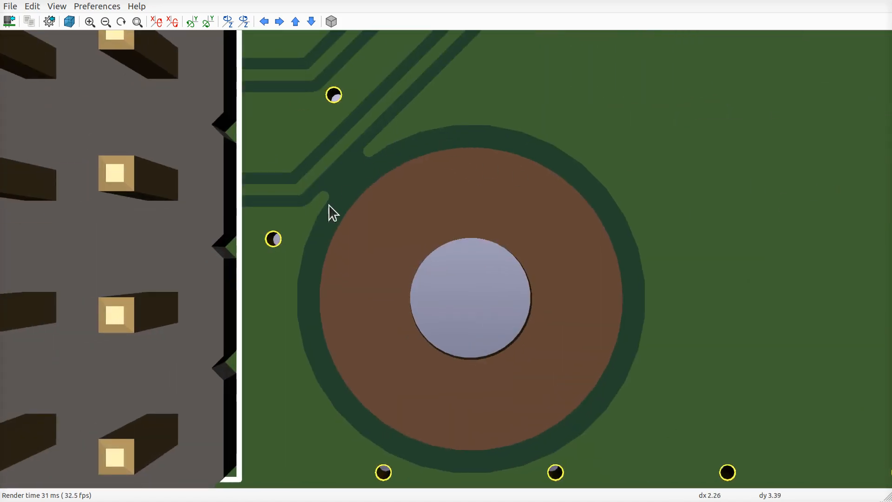
pyautogui.scroll(-8, 480, 252)
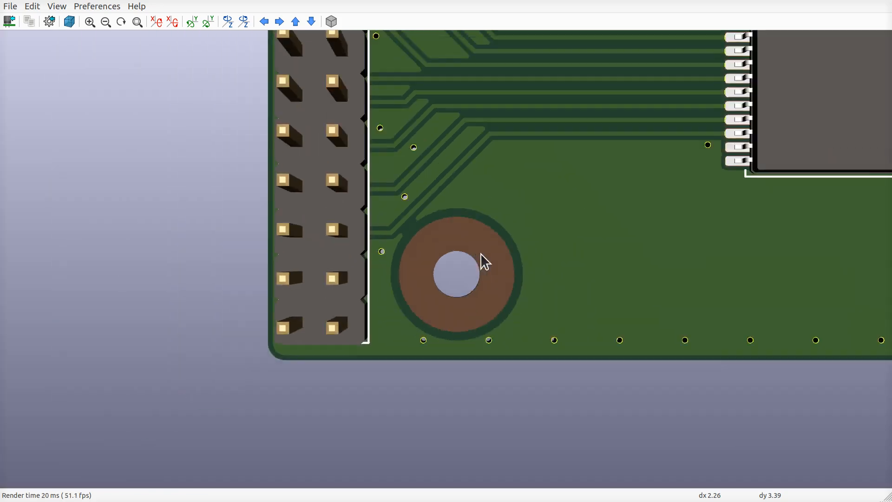
pyautogui.scroll(-2, 667, 260)
pyautogui.moveTo(564, 289); pyautogui.dragTo(289, 334, button='middle')
pyautogui.scroll(-10, 395, 313)
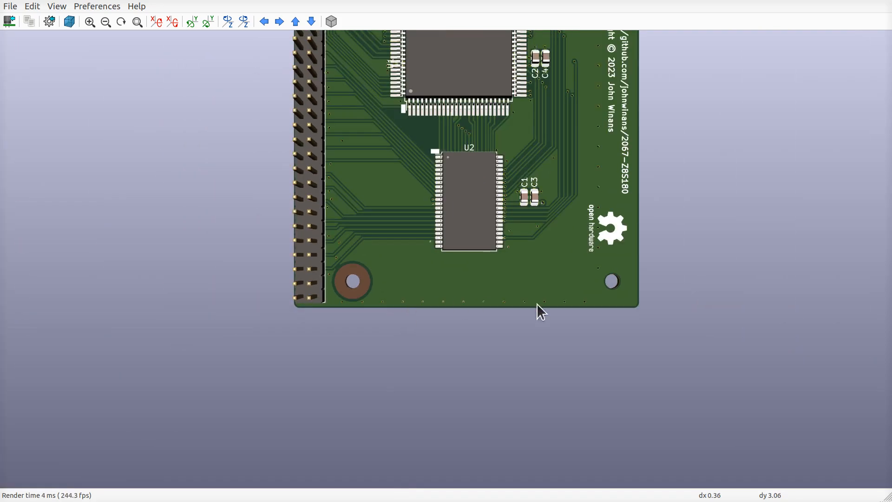
pyautogui.moveTo(422, 246); pyautogui.dragTo(448, 343, button='middle')
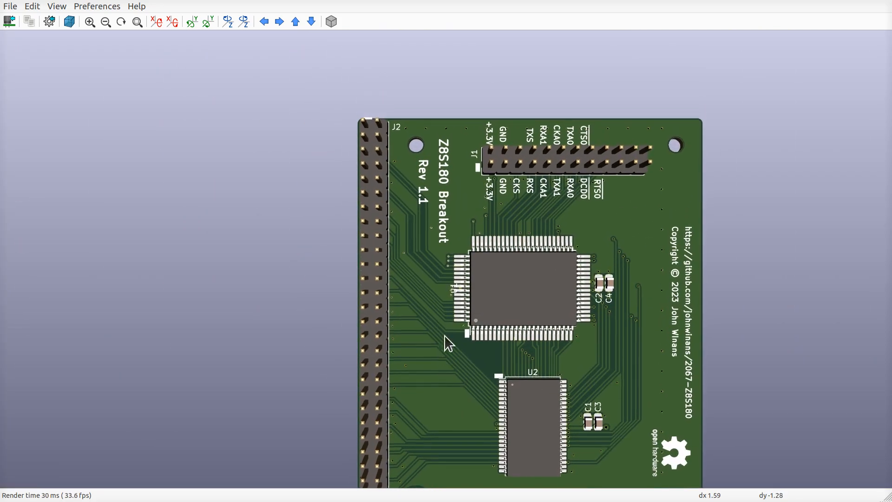
pyautogui.scroll(10, 433, 141)
pyautogui.moveTo(393, 117); pyautogui.dragTo(327, 387, button='middle')
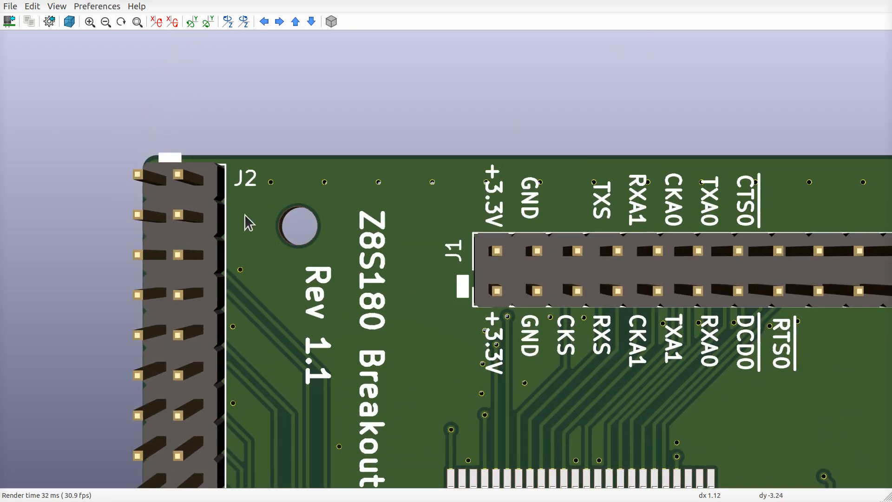
pyautogui.moveTo(819, 284); pyautogui.dragTo(731, 275, button='middle')
pyautogui.moveTo(731, 274); pyautogui.dragTo(411, 258)
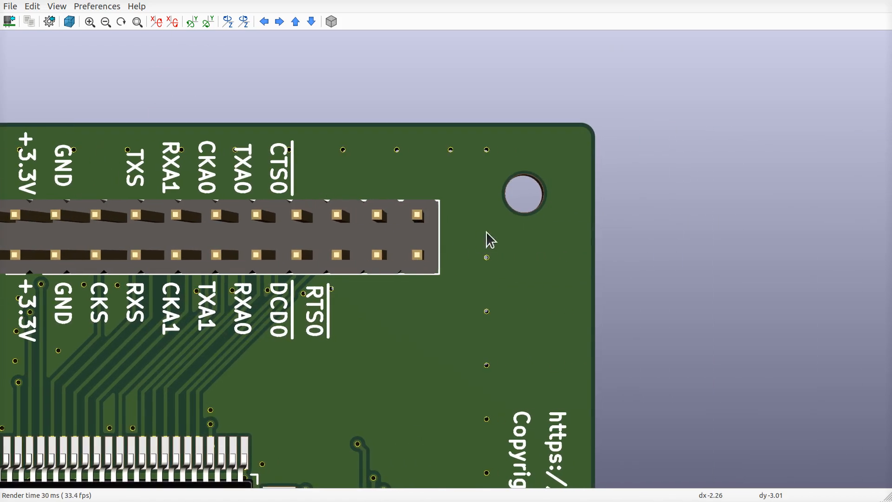
# - Return to the board layout and give mounting hole H4's pad a 2 mm solder mask clearance and a 2.5 mm pad clearance
pyautogui.hotkey('alt', 'Tab')
pyautogui.scroll(-5, 388, 273)
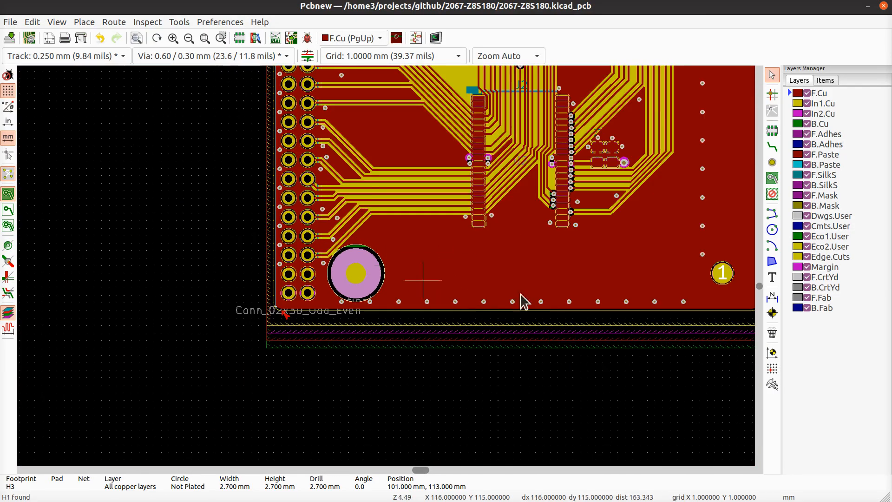
pyautogui.hscroll(3, 436, 289)
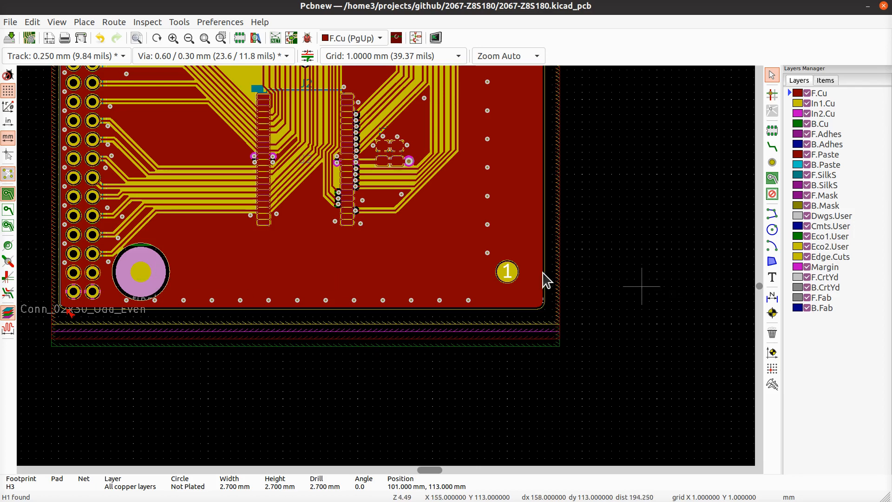
pyautogui.click(505, 271)
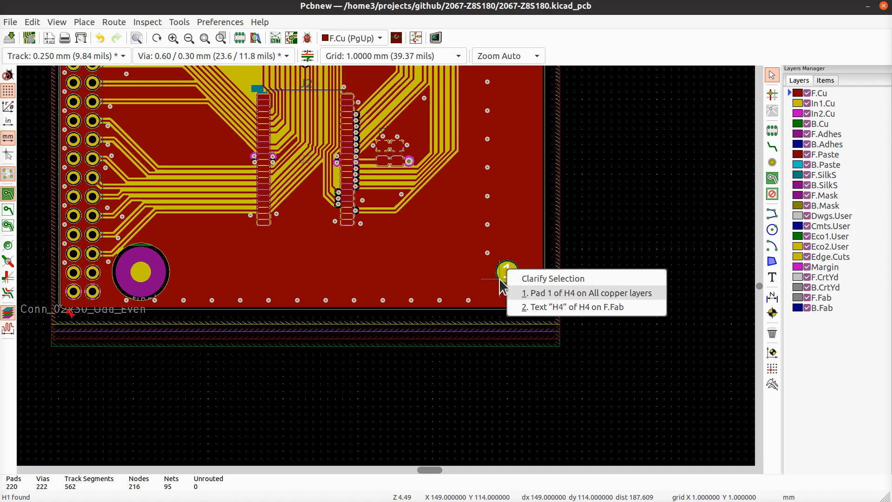
pyautogui.click(516, 293)
pyautogui.doubleClick(507, 269)
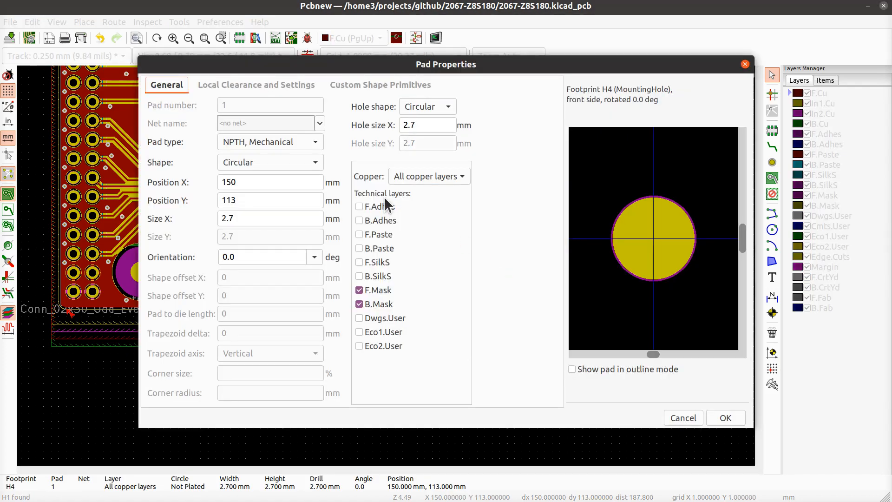
pyautogui.click(269, 84)
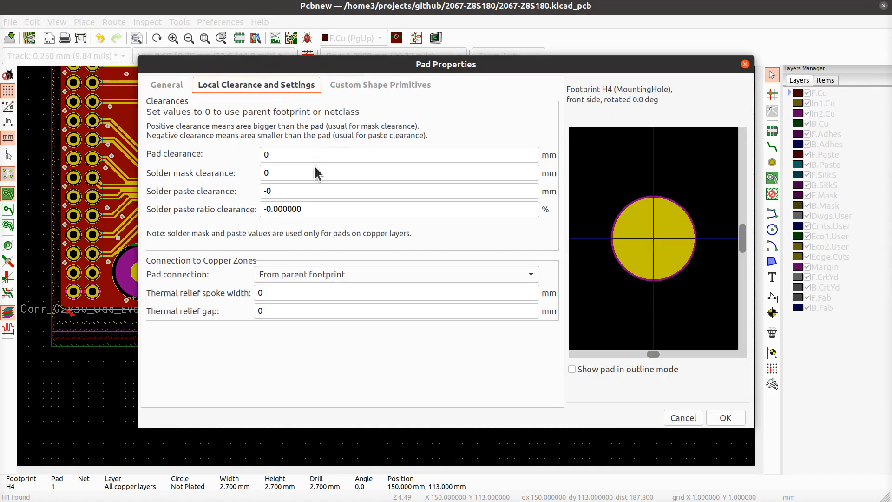
pyautogui.click(285, 175)
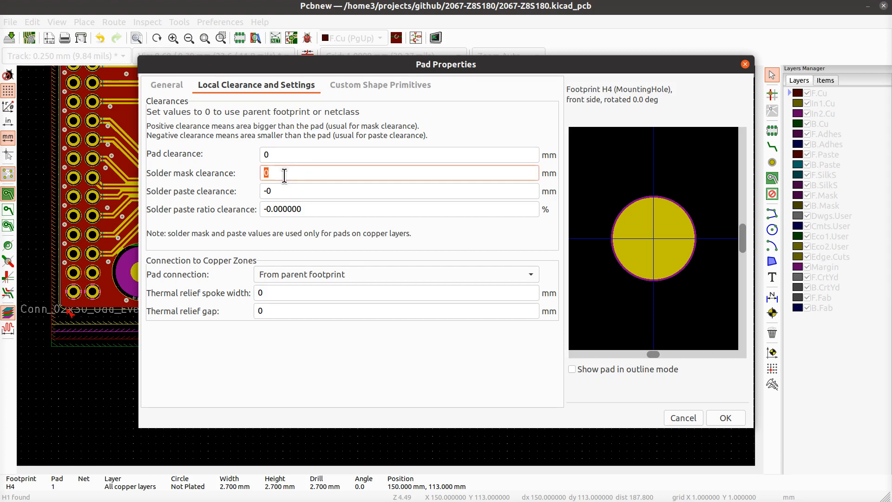
pyautogui.write('2')
pyautogui.click(285, 155)
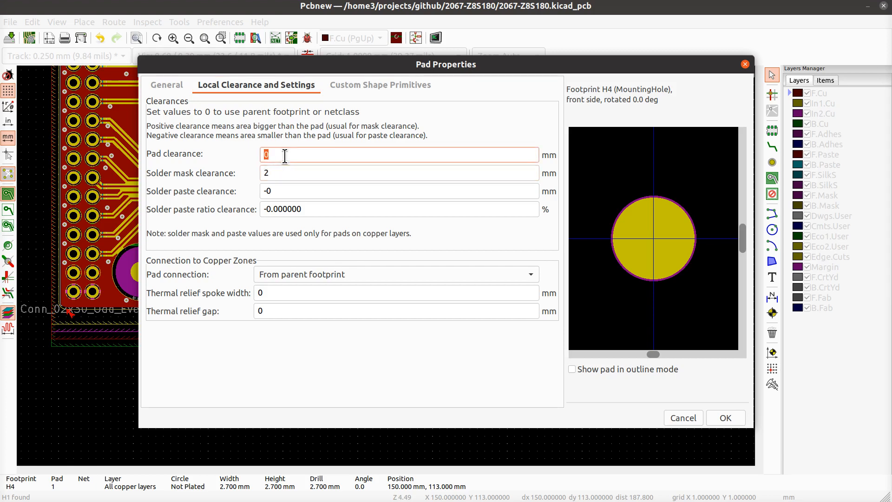
pyautogui.write('2.5')
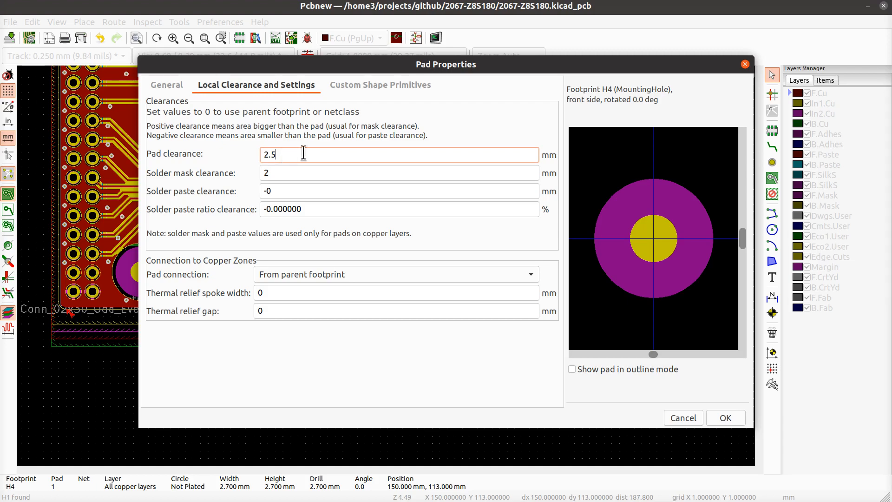
pyautogui.click(725, 418)
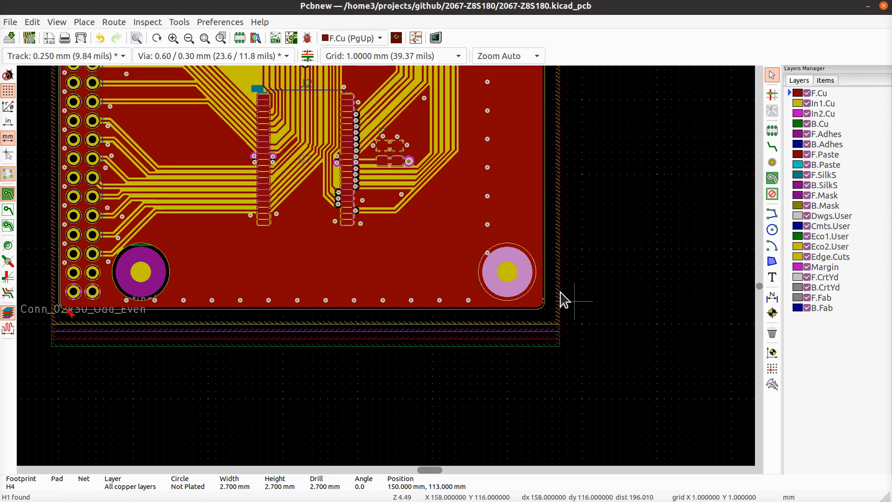
pyautogui.scroll(-3, 390, 273)
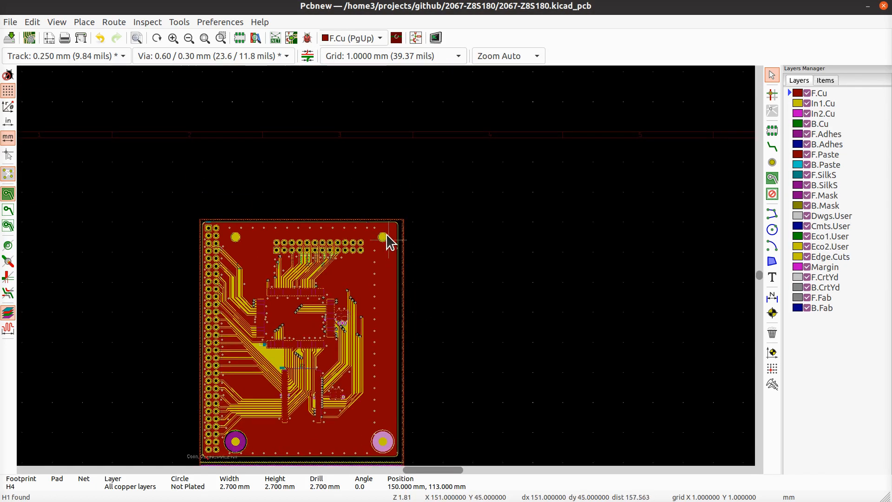
pyautogui.click(385, 239)
pyautogui.click(416, 259)
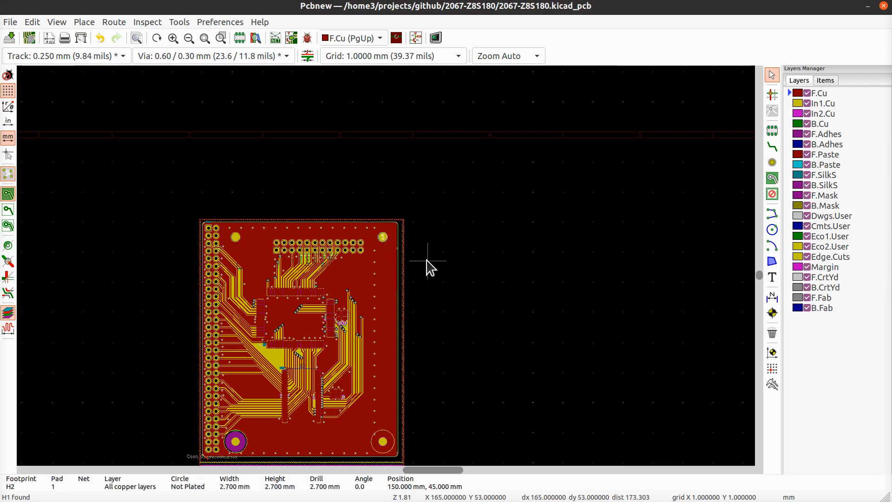
pyautogui.click(382, 237)
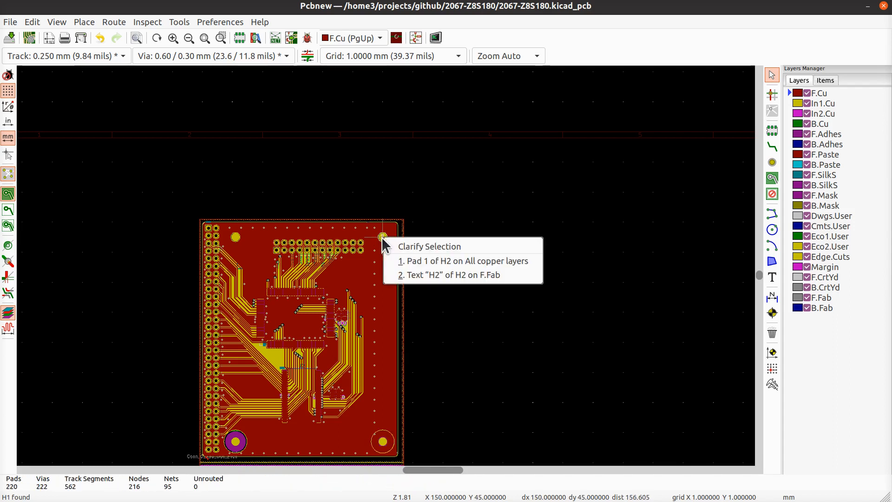
pyautogui.click(382, 238)
pyautogui.click(382, 239)
pyautogui.press('Escape')
# - Set mounting hole H2's pad to a solder mask clearance of 2 mm and a pad clearance of 2.5 mm
pyautogui.scroll(7, 392, 239)
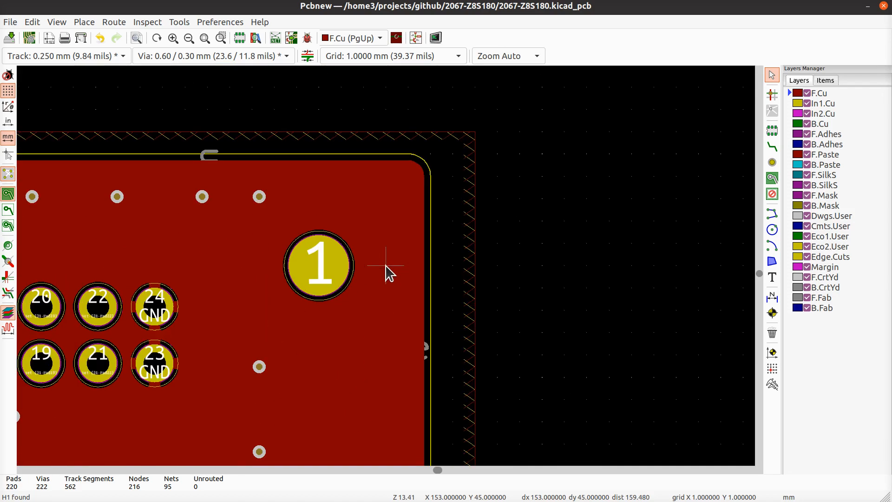
pyautogui.click(338, 268)
pyautogui.click(380, 289)
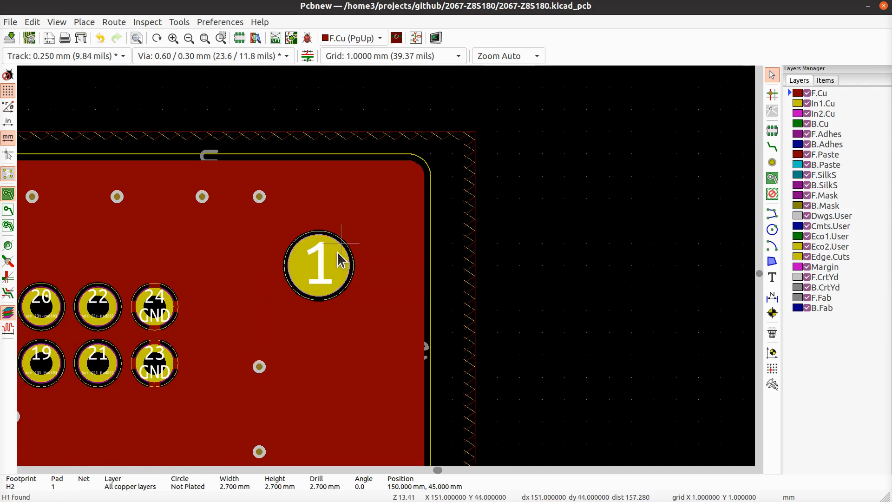
pyautogui.press('e')
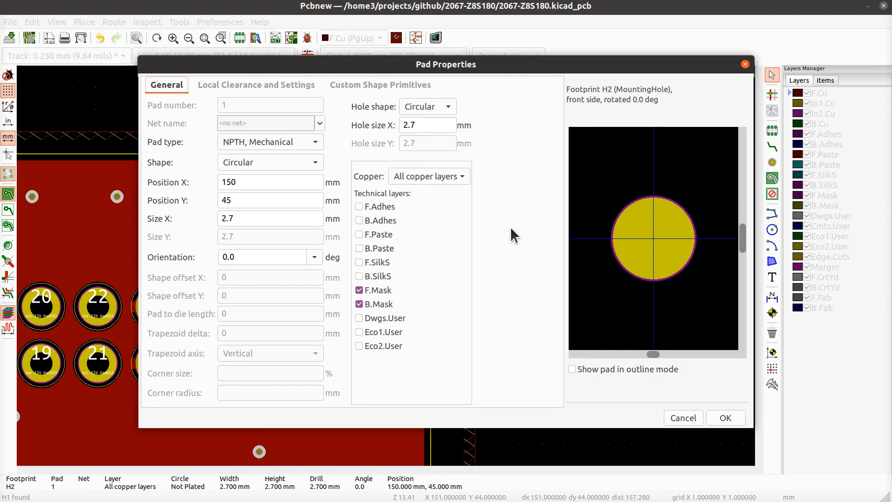
pyautogui.click(276, 88)
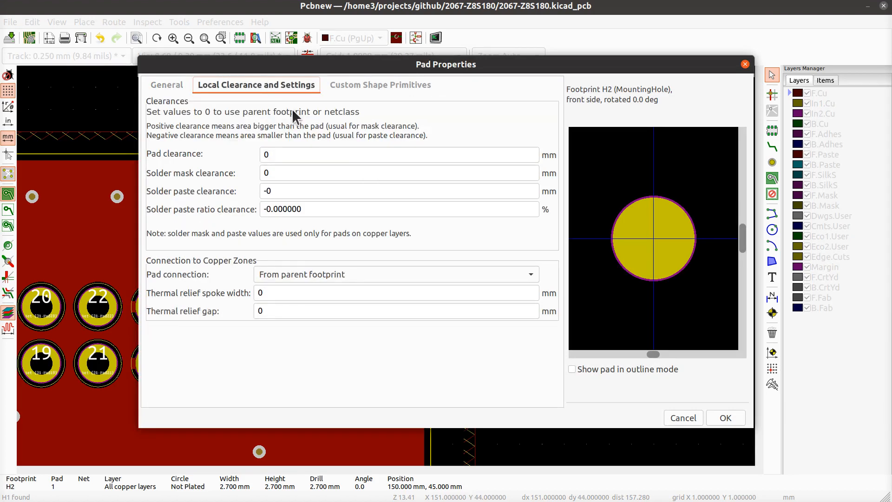
pyautogui.click(287, 172)
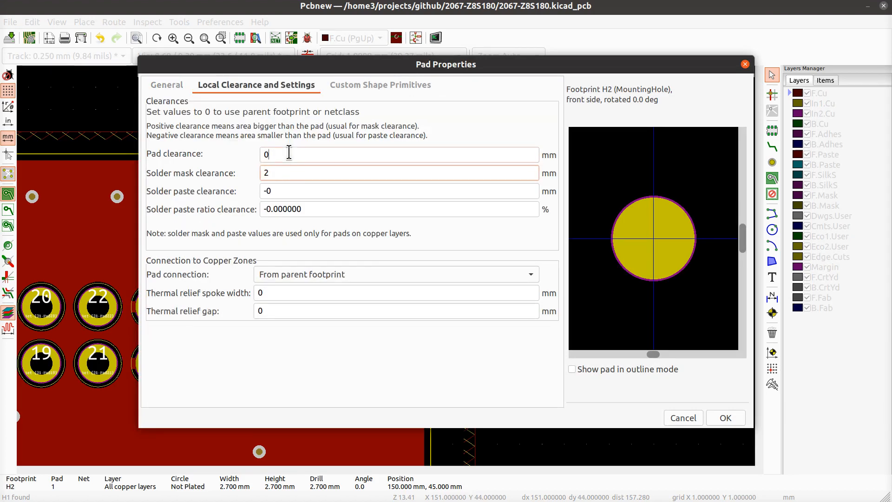
pyautogui.click(289, 153)
pyautogui.write('2.5')
pyautogui.press('Return')
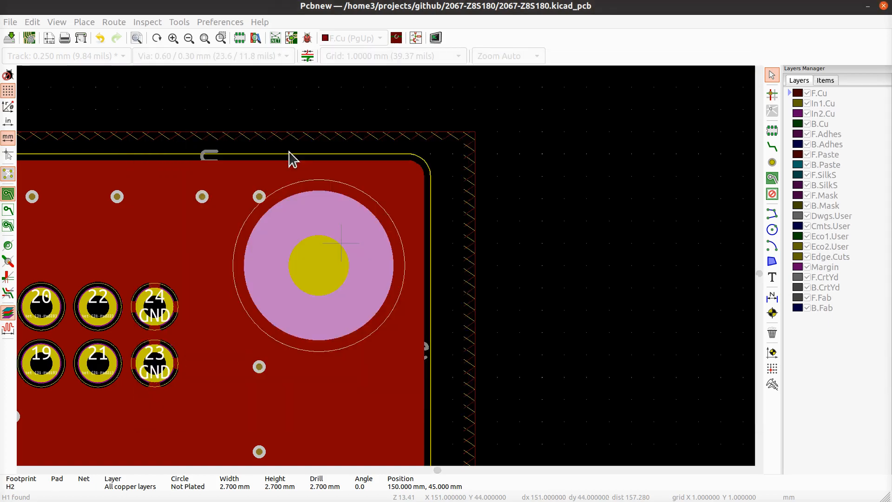
# - Set mounting hole H1's pad clearance to 3.5 mm and its solder mask clearance to 2 mm
pyautogui.scroll(-4, 311, 325)
pyautogui.moveTo(181, 279); pyautogui.dragTo(698, 274, button='middle')
pyautogui.click(397, 300)
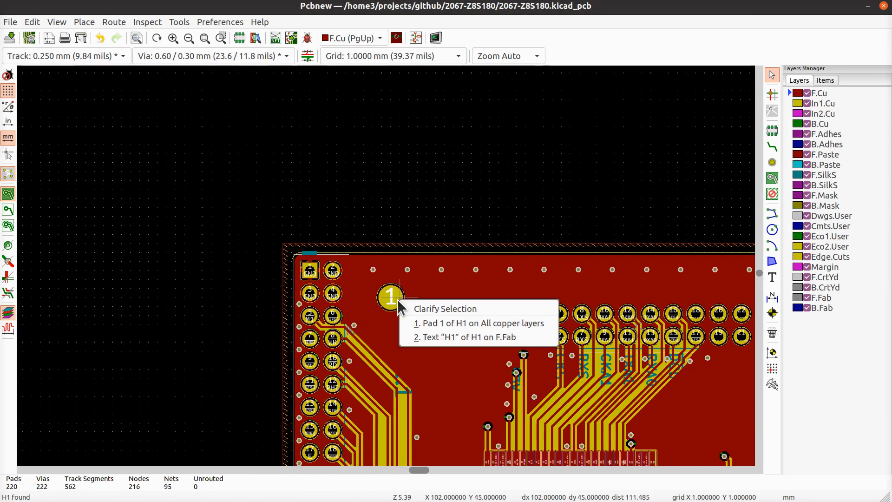
pyautogui.click(434, 321)
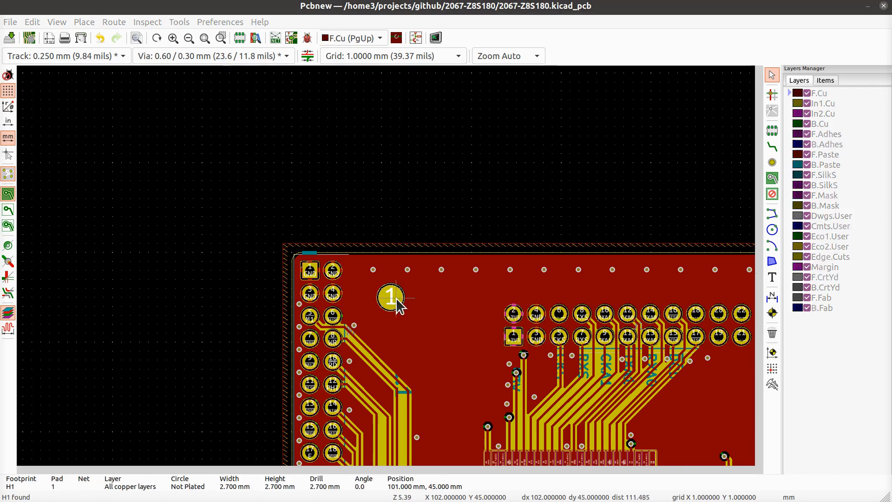
pyautogui.press('e')
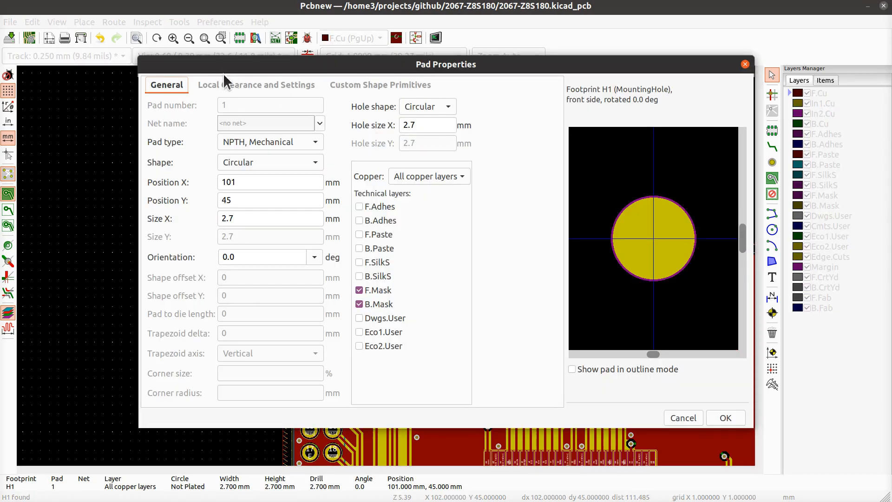
pyautogui.click(256, 85)
pyautogui.click(310, 155)
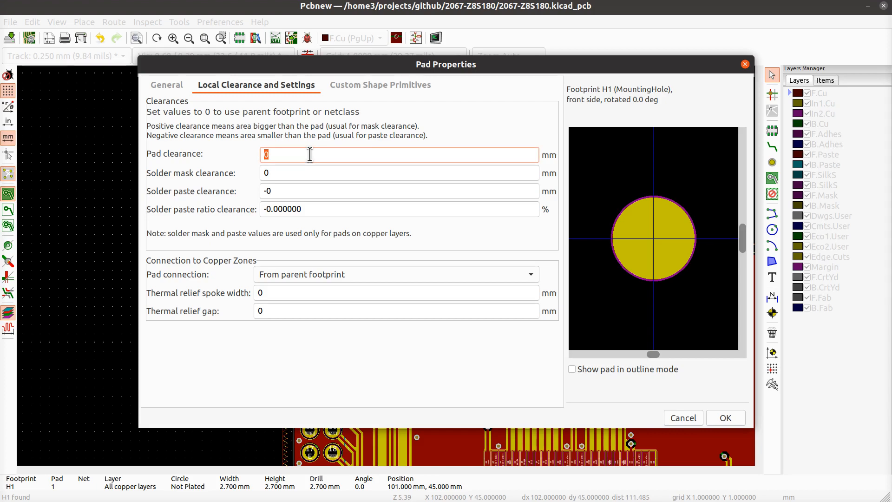
pyautogui.write('3.5')
pyautogui.press('Tab')
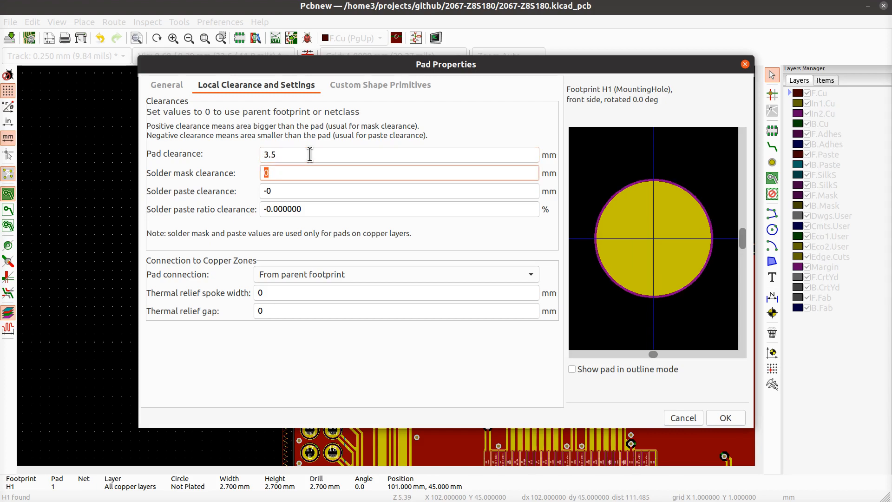
pyautogui.press('Return')
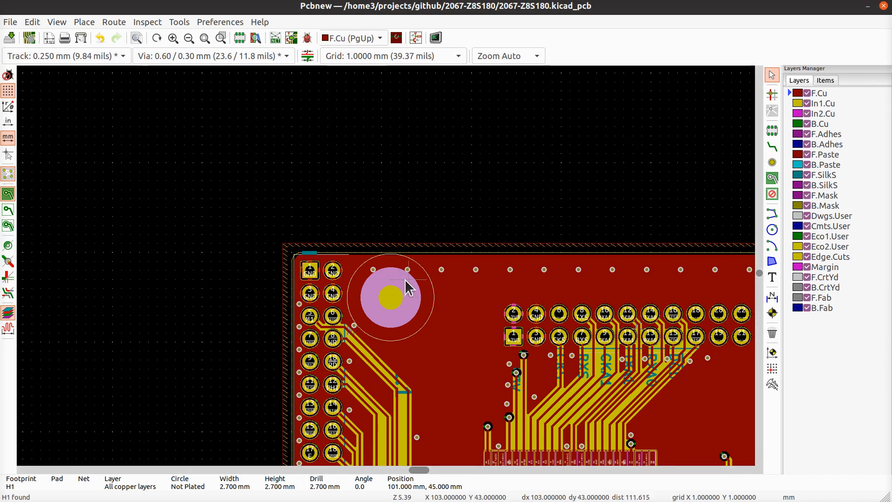
# - Correct the pad clearance of mounting hole H1 to 2.5 mm and apply the pad properties
pyautogui.doubleClick(412, 306)
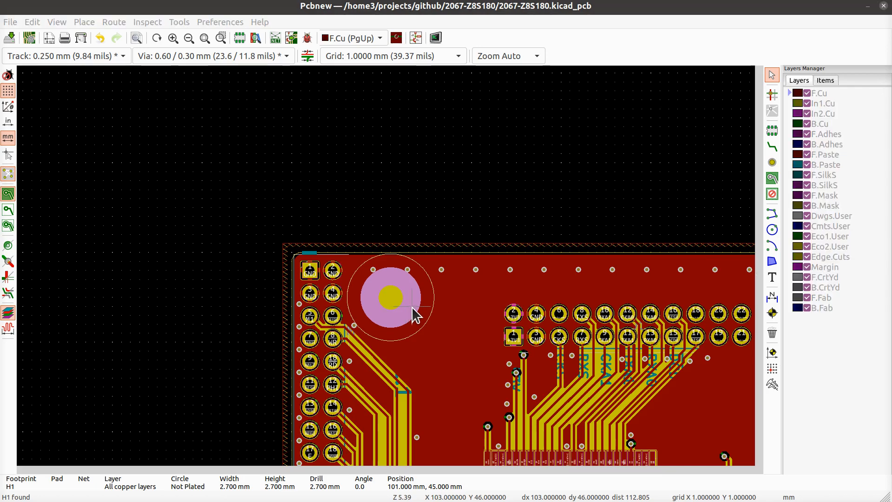
pyautogui.click(277, 85)
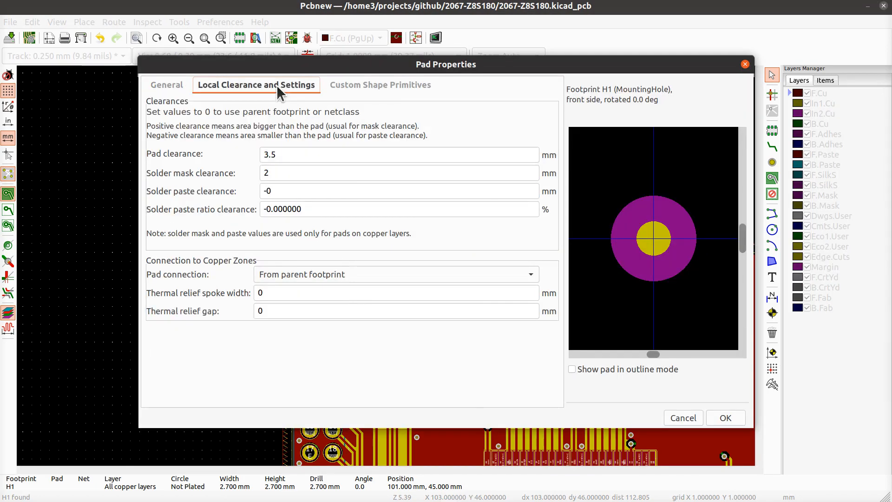
pyautogui.click(266, 150)
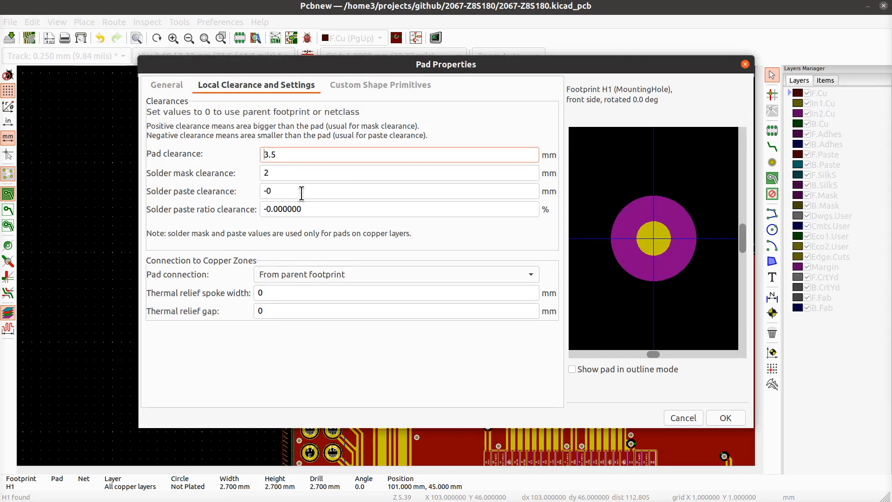
pyautogui.press('Delete')
pyautogui.write('2')
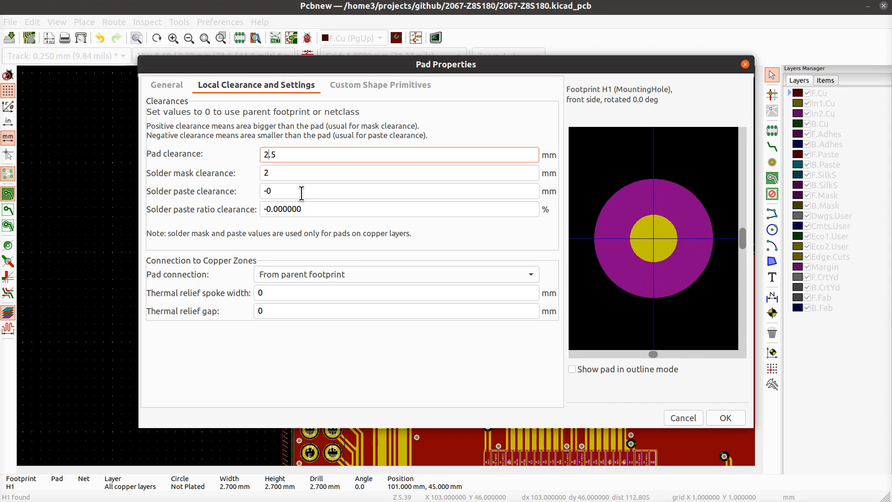
pyautogui.press('Return')
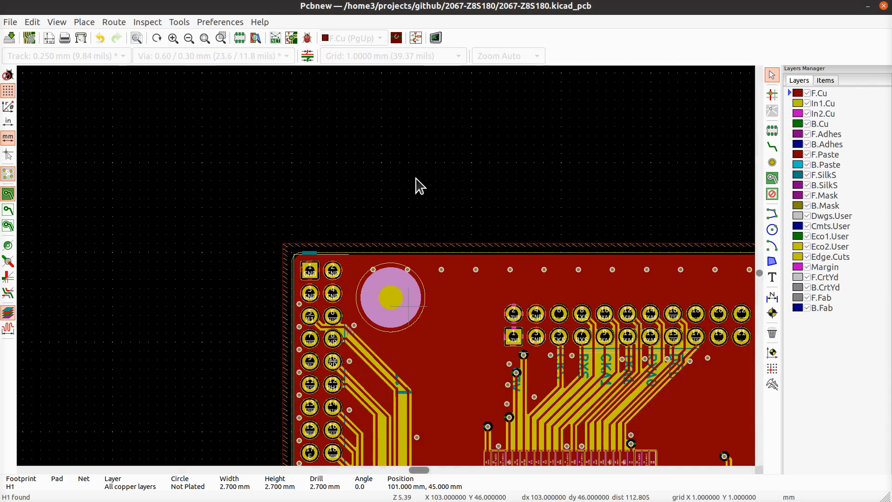
# - Refill all copper zones and delete the GND via overlapping the upper-right edge of mounting hole H1's clearance
pyautogui.press('b')
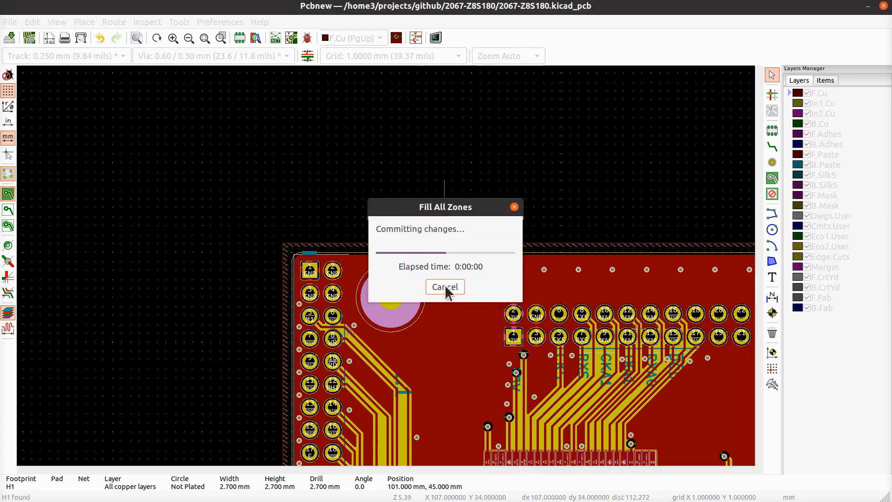
pyautogui.moveTo(484, 308); pyautogui.dragTo(380, 249, button='middle')
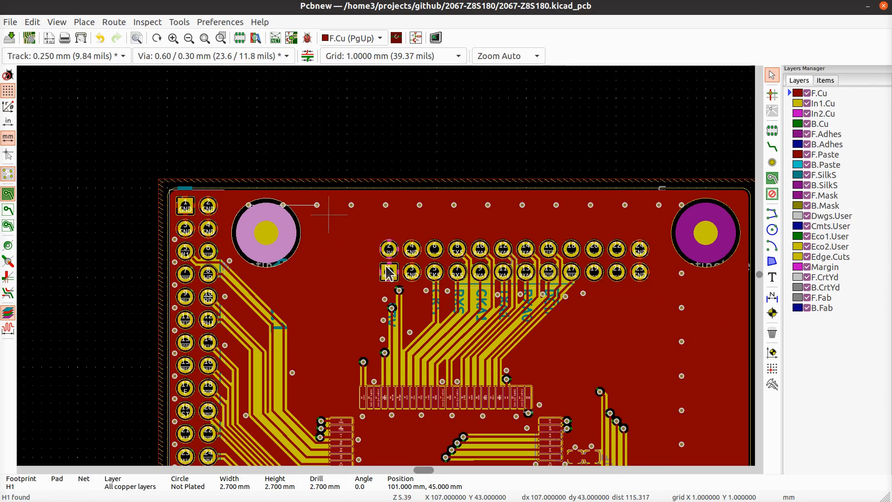
pyautogui.scroll(4, 312, 211)
pyautogui.moveTo(313, 256); pyautogui.dragTo(388, 292, button='middle')
pyautogui.scroll(3, 388, 292)
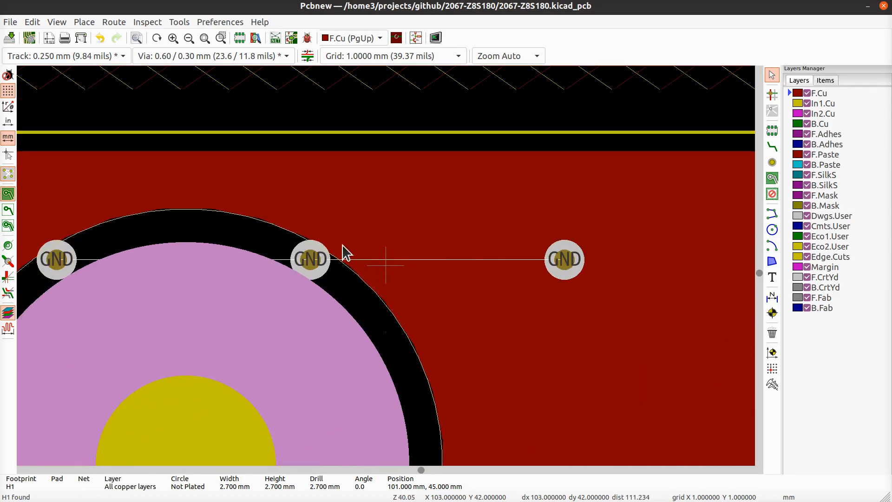
pyautogui.click(325, 261)
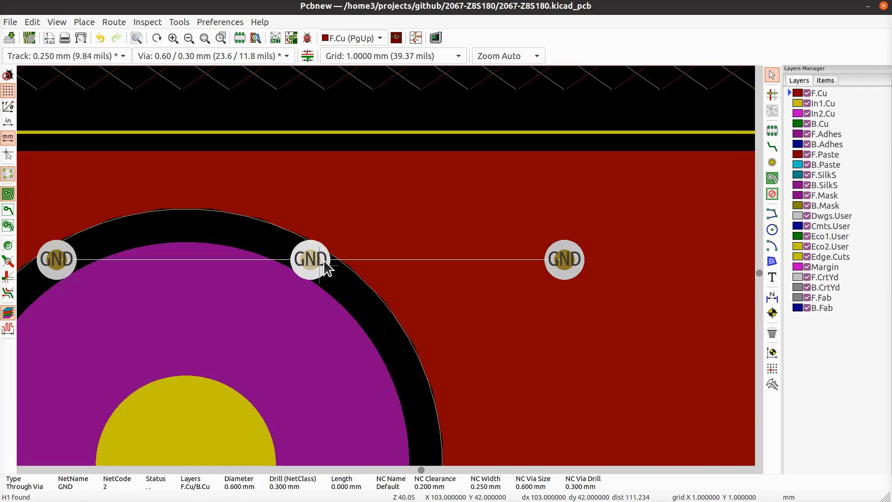
pyautogui.press('Delete')
# - Delete the GND via overlapping the upper-left edge of mounting hole H1's clearance and save the board
pyautogui.moveTo(246, 251); pyautogui.dragTo(482, 260, button='middle')
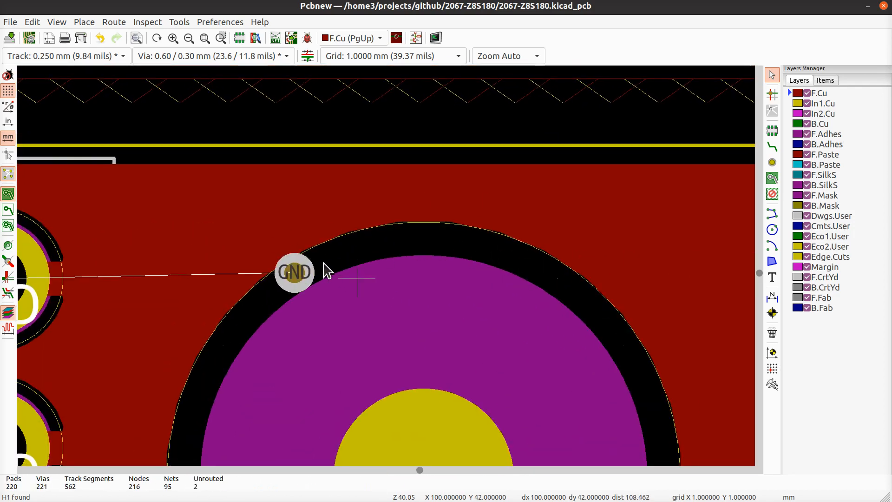
pyautogui.click(316, 276)
pyautogui.press('Delete')
pyautogui.scroll(-2, 389, 273)
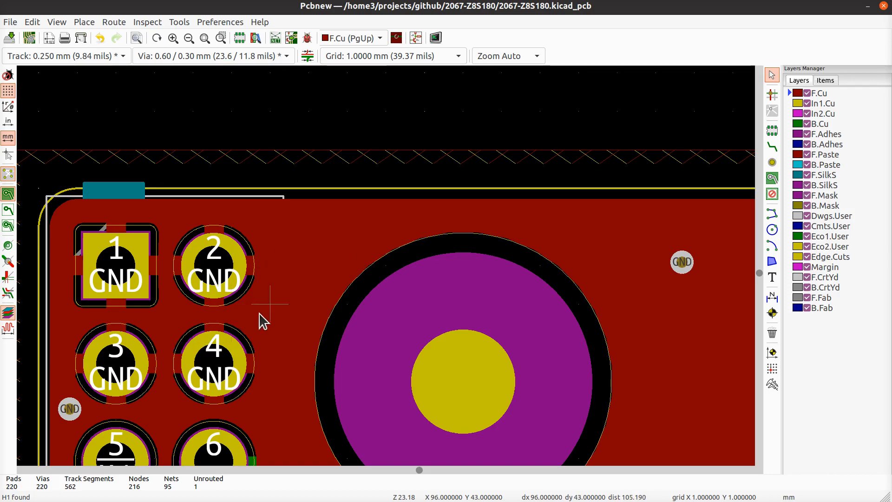
pyautogui.hotkey('ctrl', 's')
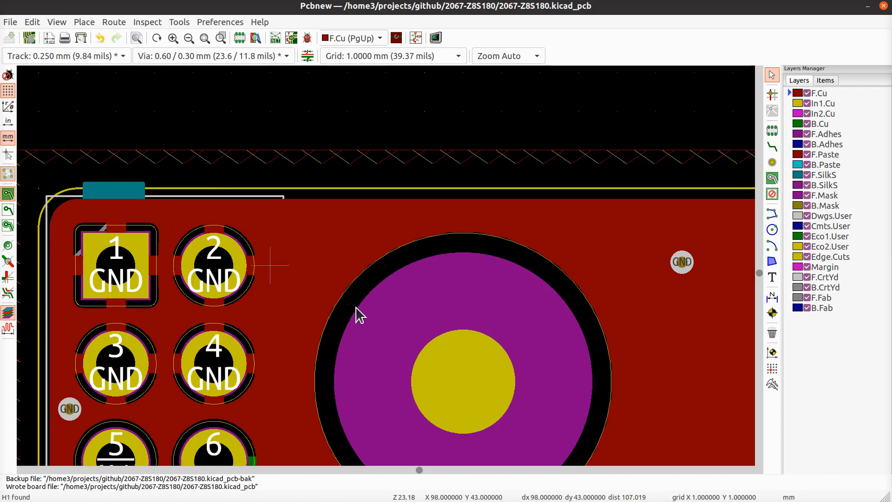
# - Inspect the copper around mounting hole H1 on the B.Cu and F.Cu layers
pyautogui.scroll(-2, 418, 275)
pyautogui.moveTo(574, 363); pyautogui.dragTo(462, 219, button='middle')
pyautogui.scroll(-3, 389, 288)
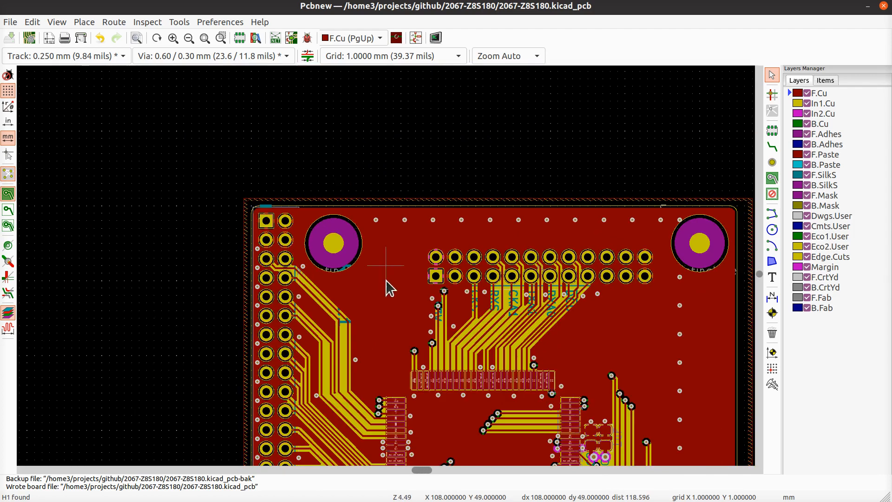
pyautogui.scroll(2, 340, 276)
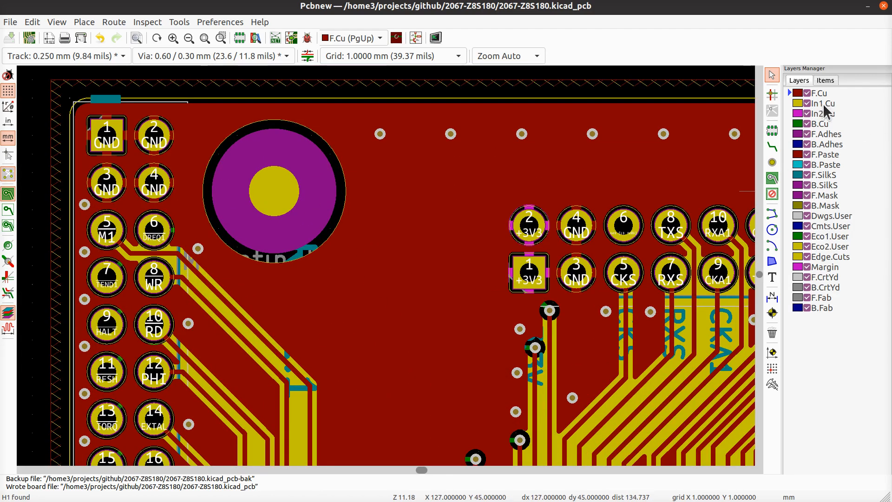
pyautogui.click(822, 123)
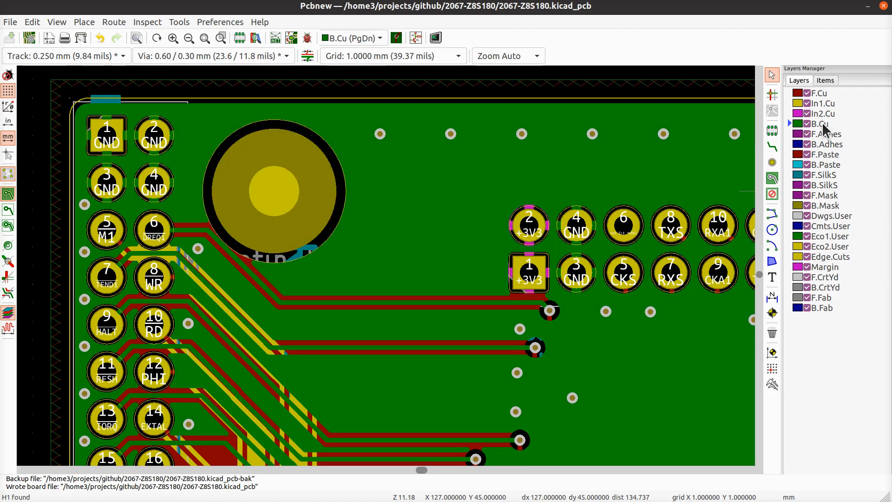
pyautogui.click(823, 94)
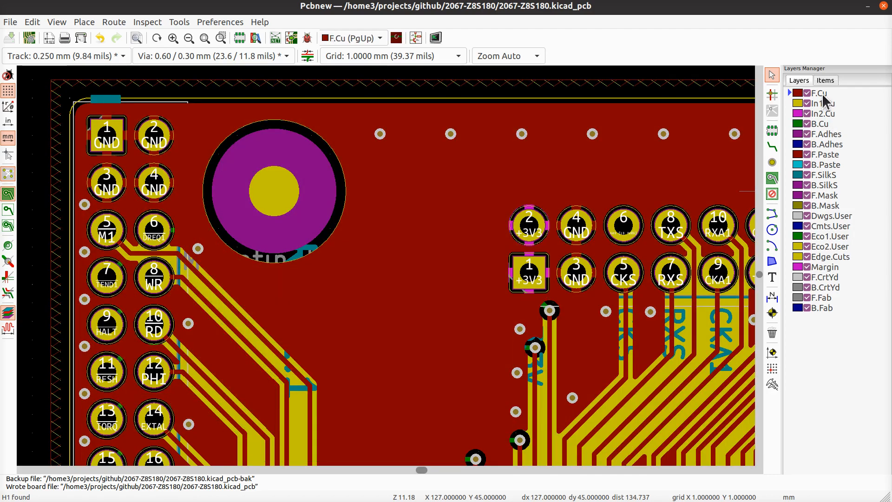
# - Bring the F.SilkS layer to the front and move the "Rev 1.1" text down clear of mounting hole H1
pyautogui.click(825, 175)
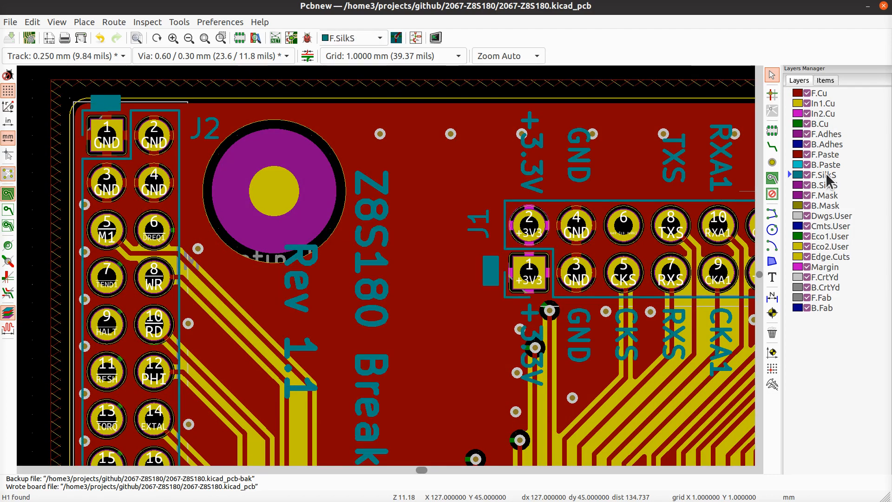
pyautogui.moveTo(348, 199); pyautogui.dragTo(359, 158, button='middle')
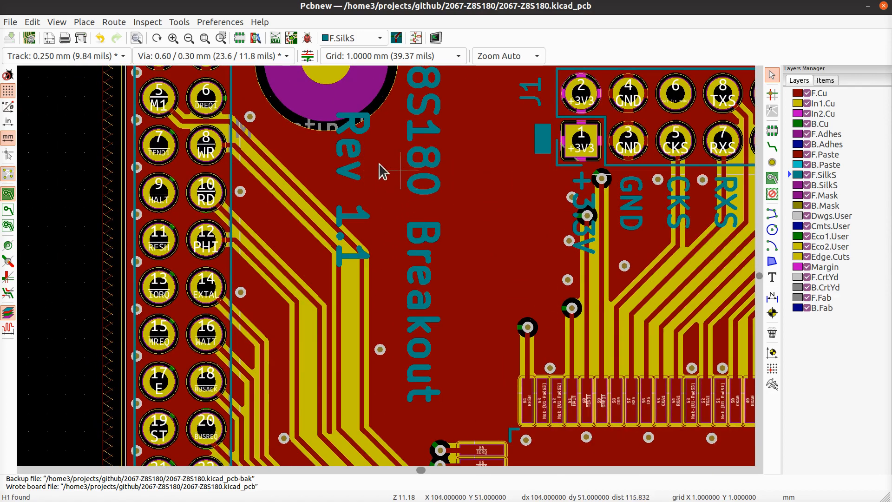
pyautogui.scroll(-1, 381, 172)
pyautogui.moveTo(390, 259); pyautogui.dragTo(395, 284, button='middle')
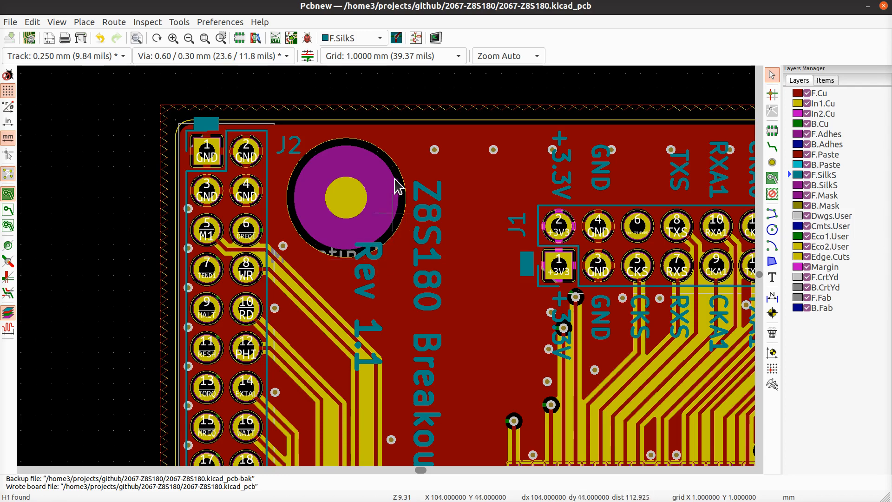
pyautogui.click(362, 284)
pyautogui.press('m')
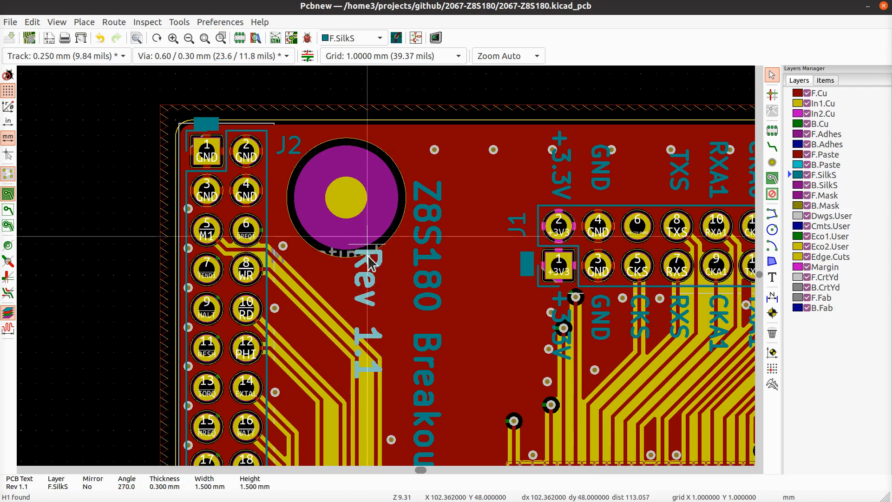
pyautogui.click(368, 278)
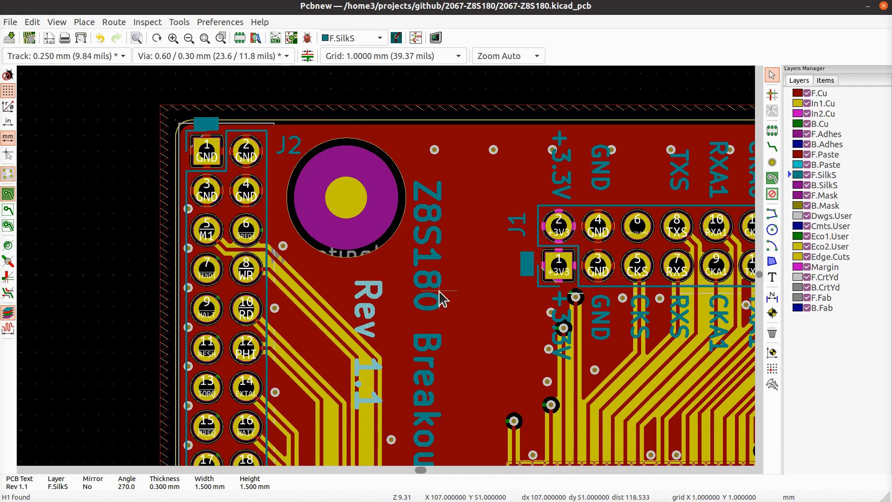
pyautogui.moveTo(480, 338); pyautogui.dragTo(420, 253, button='middle')
pyautogui.click(83, 231)
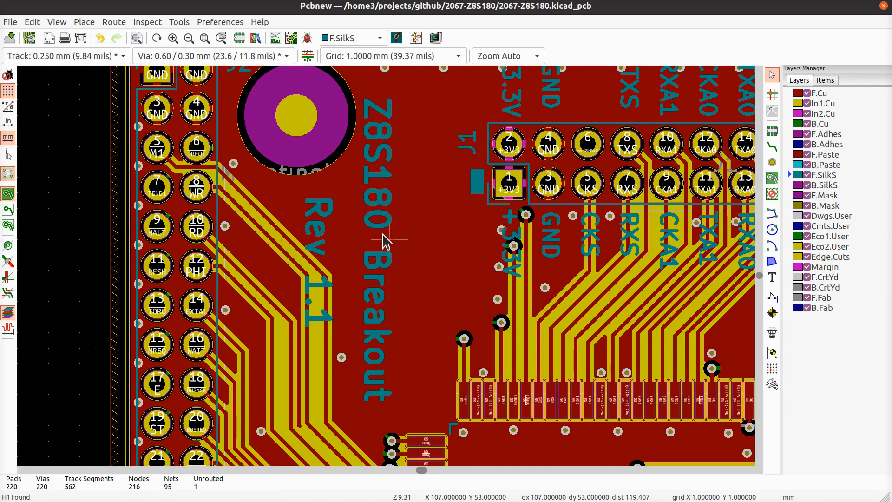
# - Examine the board's lower-left mounting hole for tracks crossing its clearance, viewing B.Cu as the active layer
pyautogui.scroll(-2, 384, 251)
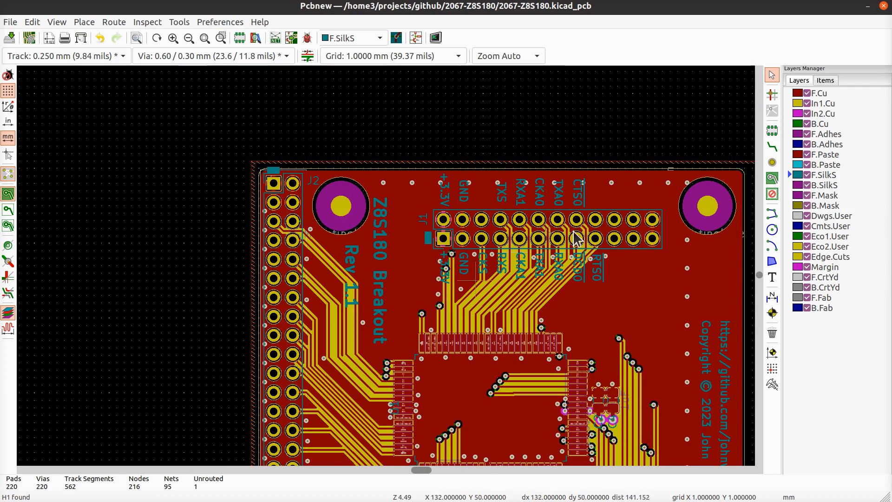
pyautogui.moveTo(615, 321); pyautogui.dragTo(529, 231, button='middle')
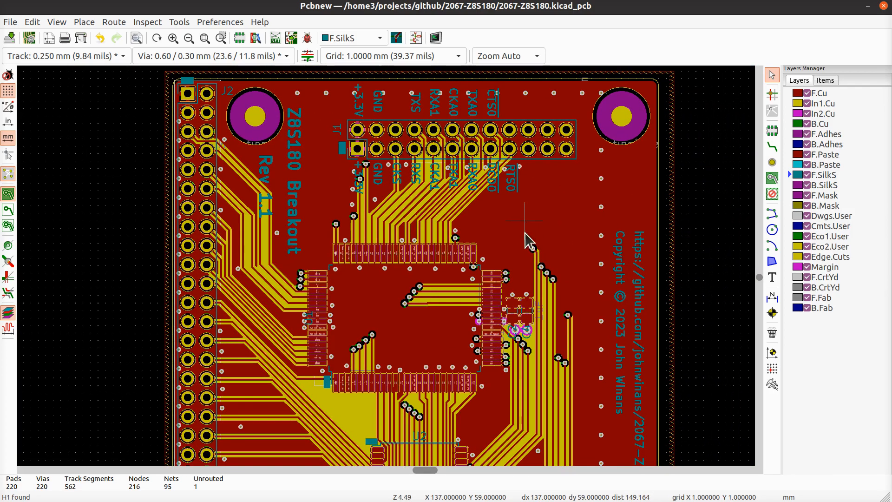
pyautogui.scroll(-2, 527, 240)
pyautogui.moveTo(439, 292); pyautogui.dragTo(596, 139, button='middle')
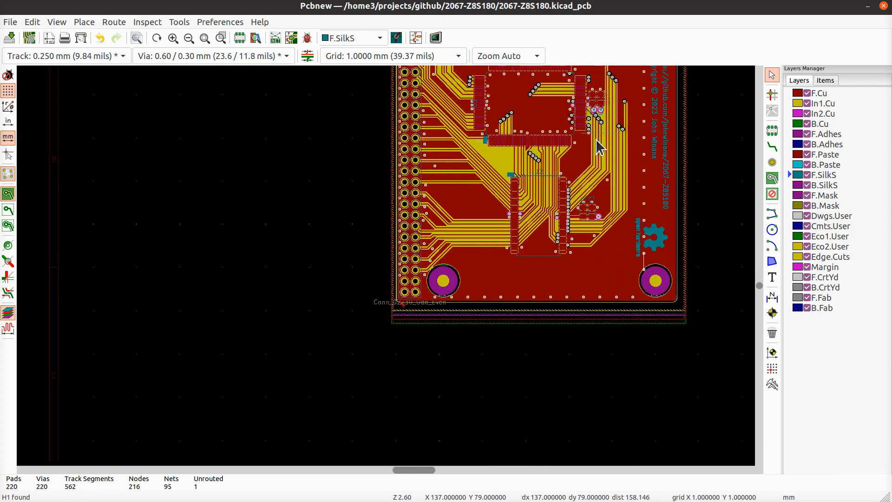
pyautogui.scroll(3, 451, 275)
pyautogui.scroll(2, 389, 274)
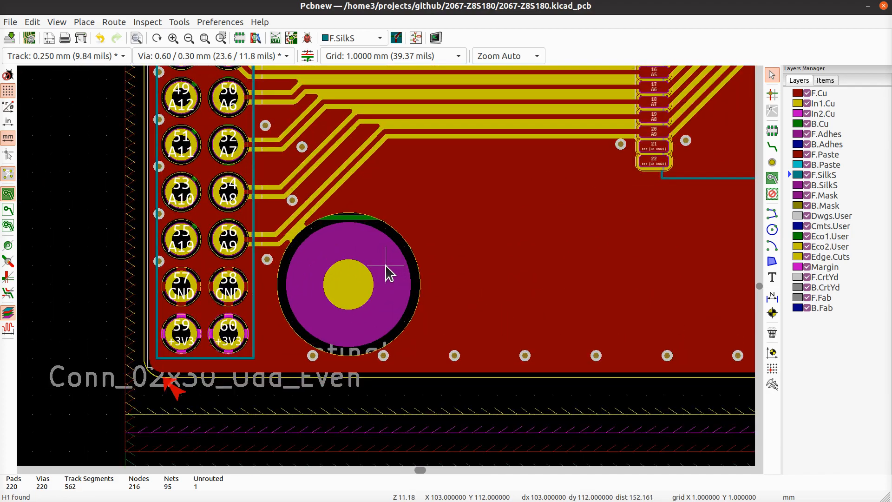
pyautogui.scroll(3, 390, 273)
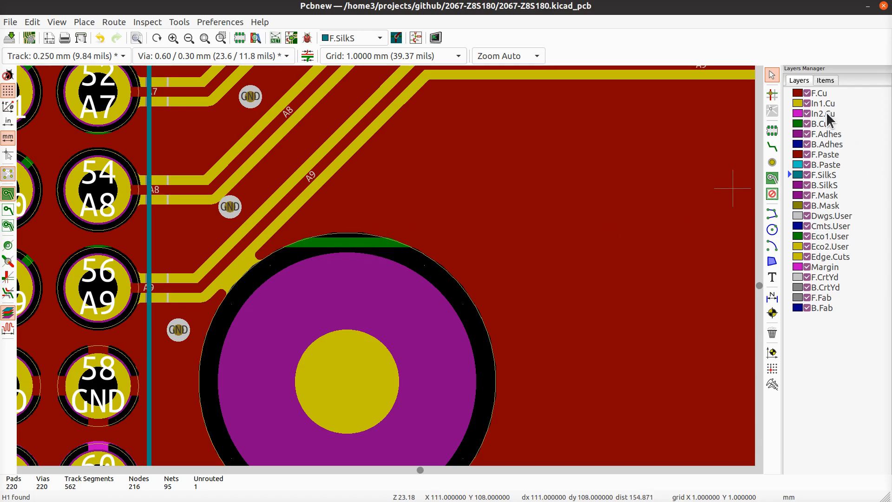
pyautogui.click(821, 123)
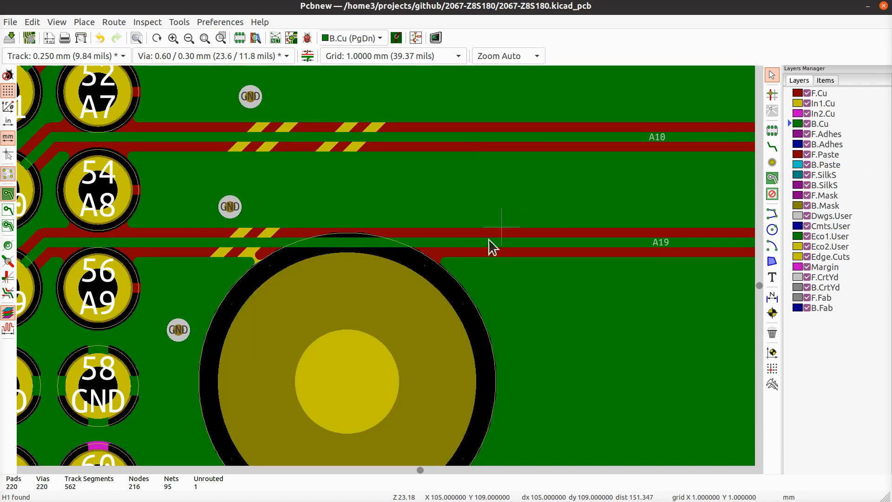
pyautogui.scroll(-3, 382, 273)
pyautogui.scroll(1, 421, 331)
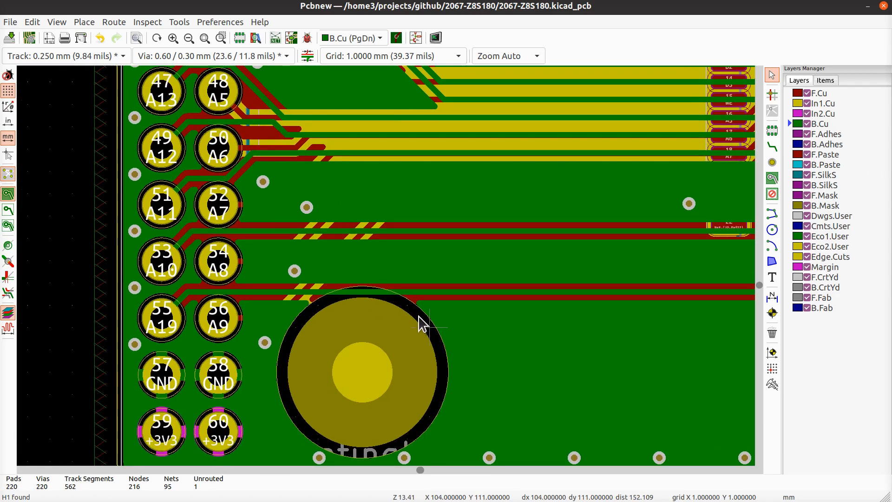
pyautogui.moveTo(471, 346); pyautogui.dragTo(402, 335, button='middle')
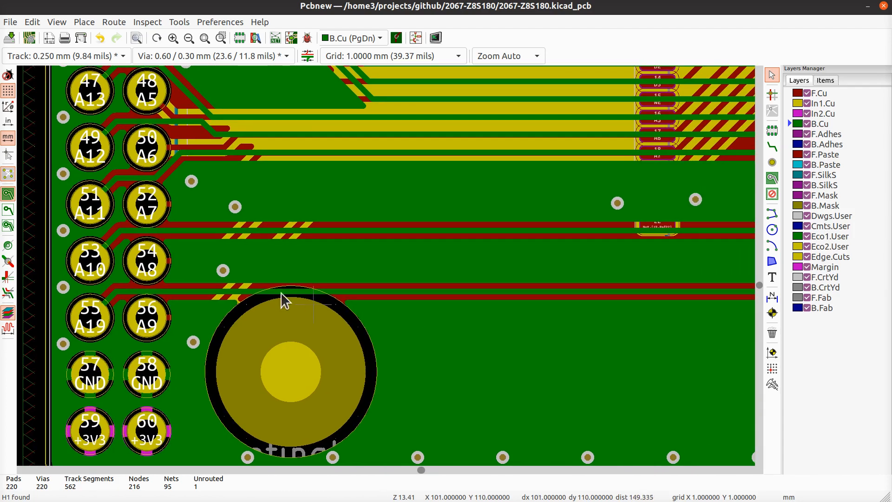
pyautogui.scroll(3, 281, 292)
pyautogui.click(440, 285)
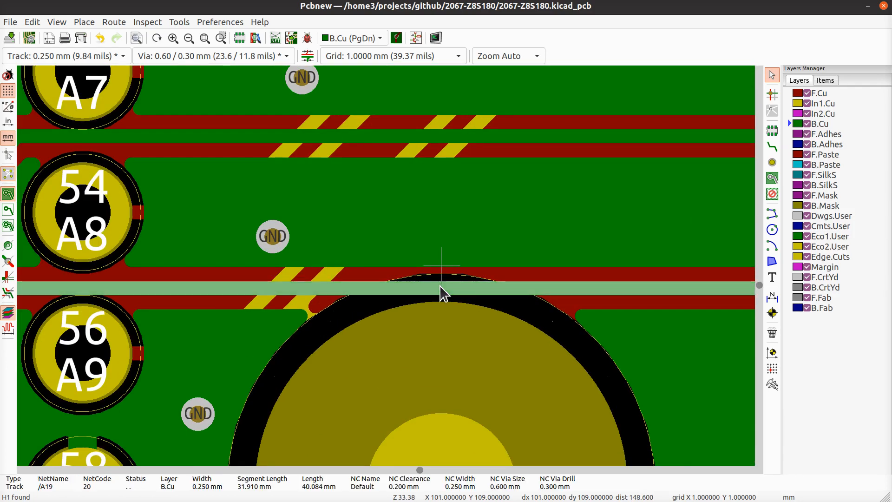
pyautogui.scroll(-3, 440, 286)
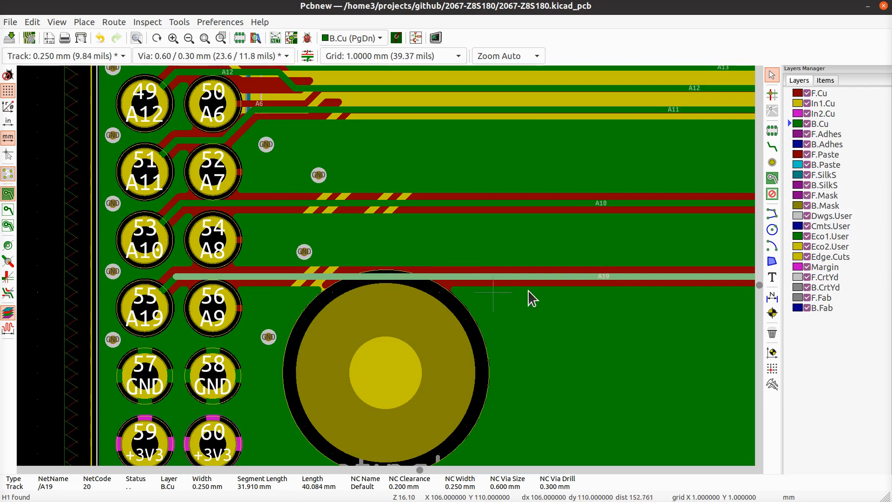
pyautogui.scroll(-3, 344, 272)
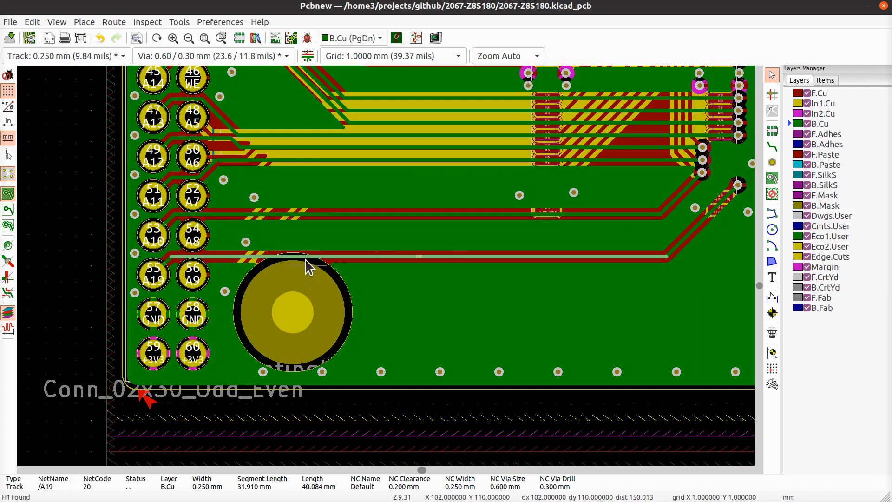
pyautogui.press('Delete')
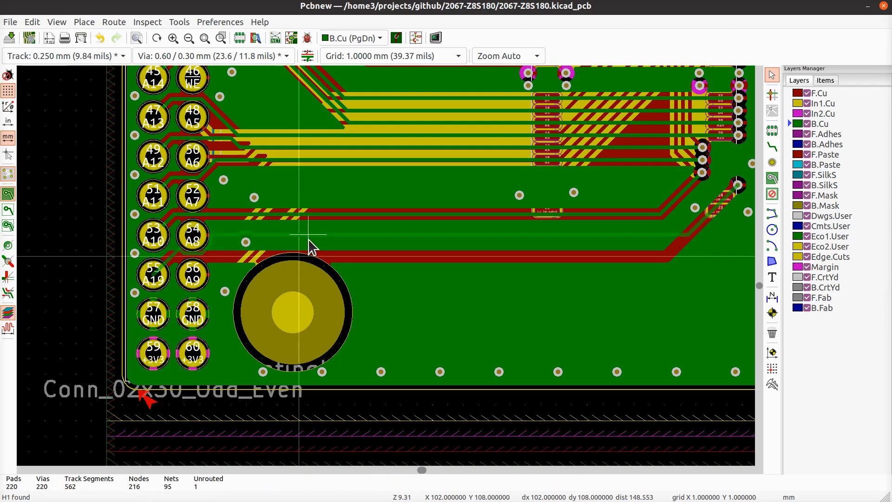
pyautogui.scroll(3, 386, 266)
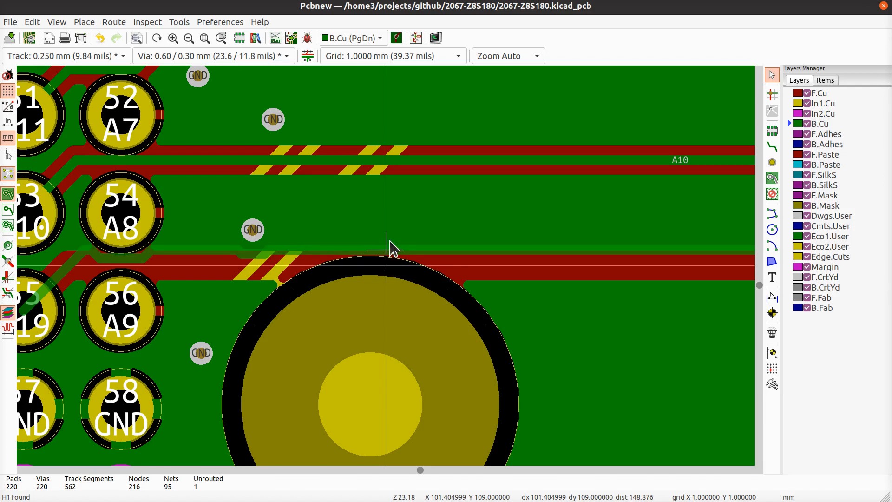
pyautogui.click(385, 263)
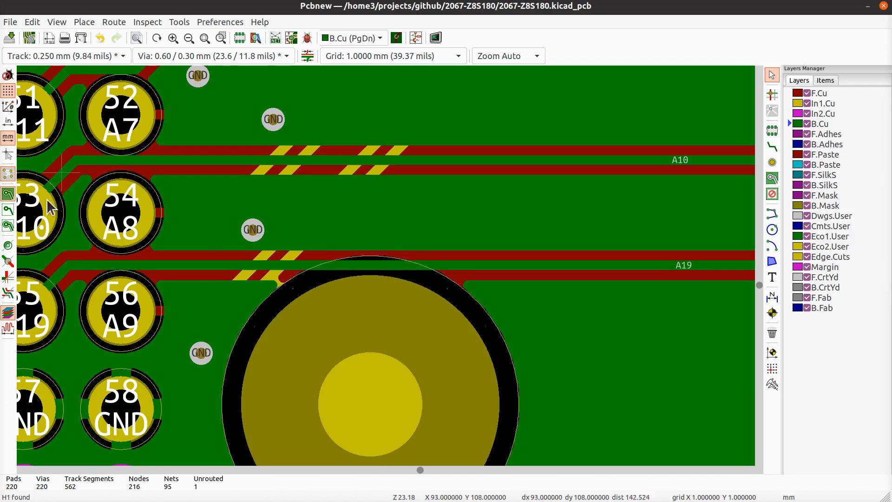
# - Hide the zone fills and set the grid to 0.0100 mm
pyautogui.click(8, 209)
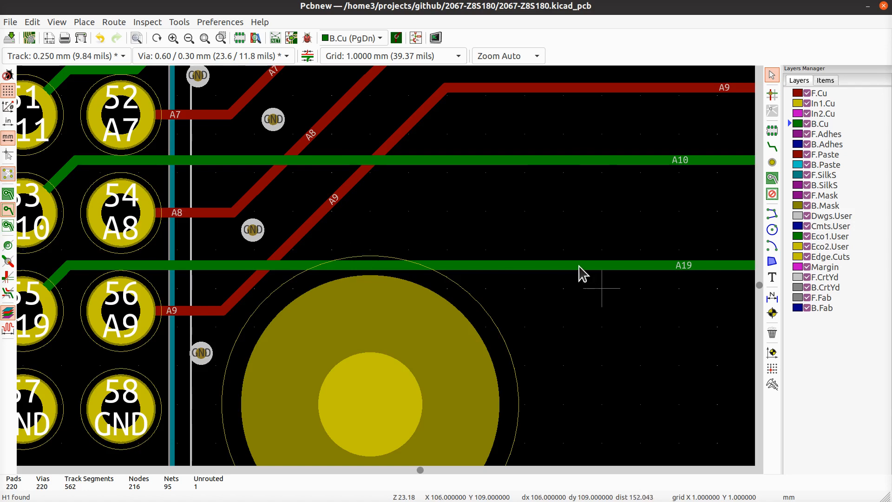
pyautogui.rightClick(521, 232)
pyautogui.moveTo(571, 338)
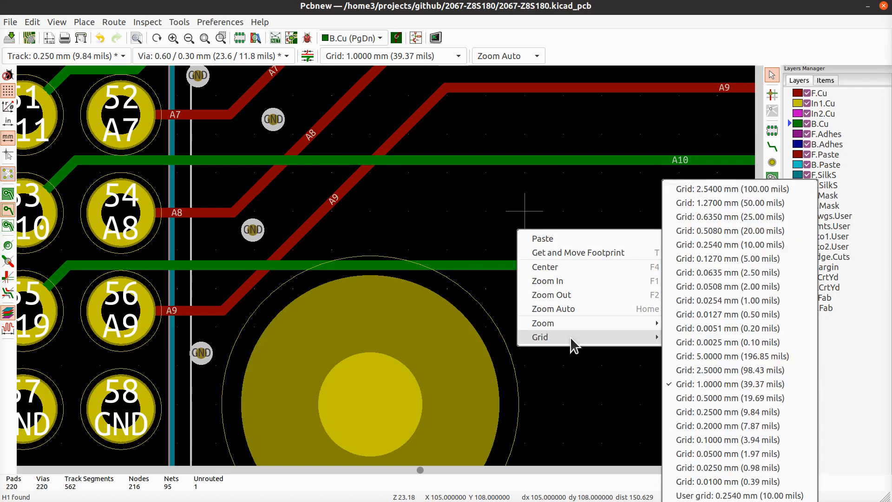
pyautogui.click(718, 481)
# - Reroute the A19 track on B.Cu around the upper side of the lower-left mounting hole, clear of its outline, and save the board
pyautogui.click(517, 268)
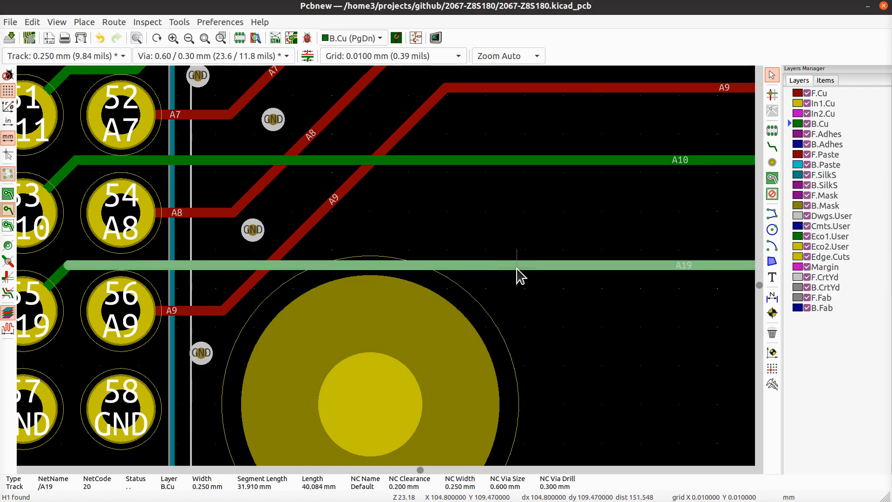
pyautogui.press('d')
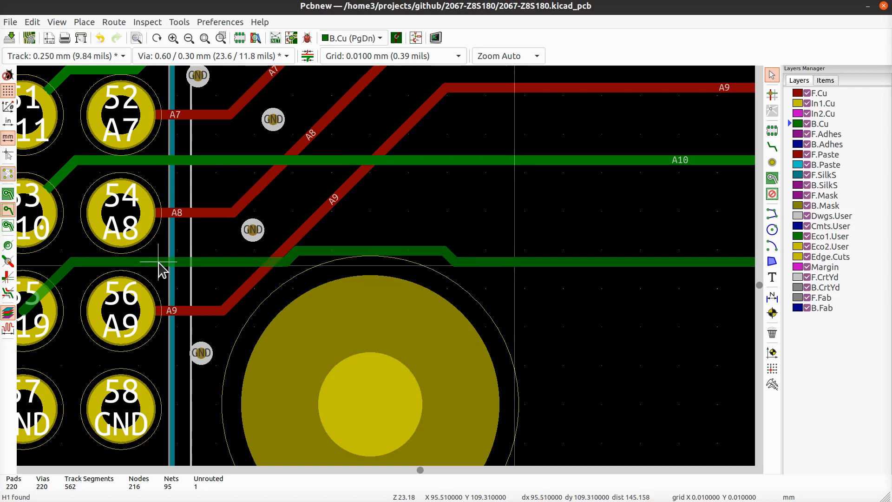
pyautogui.click(158, 262)
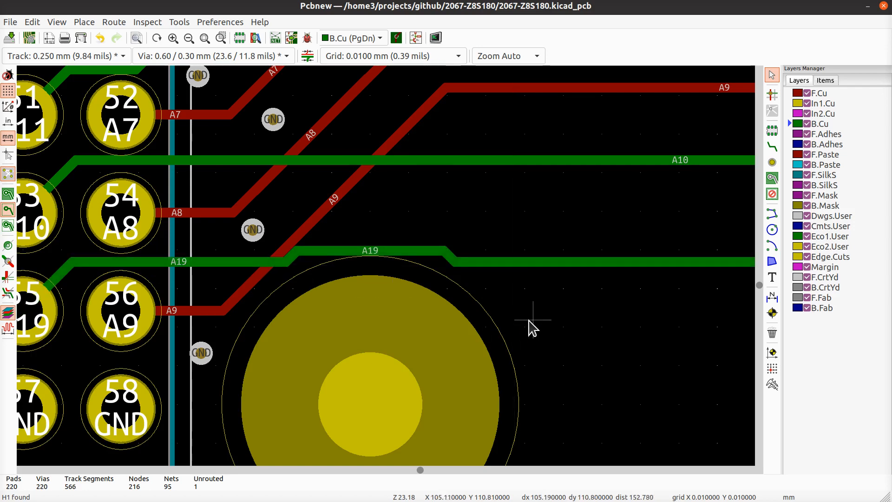
pyautogui.click(411, 250)
pyautogui.press('d')
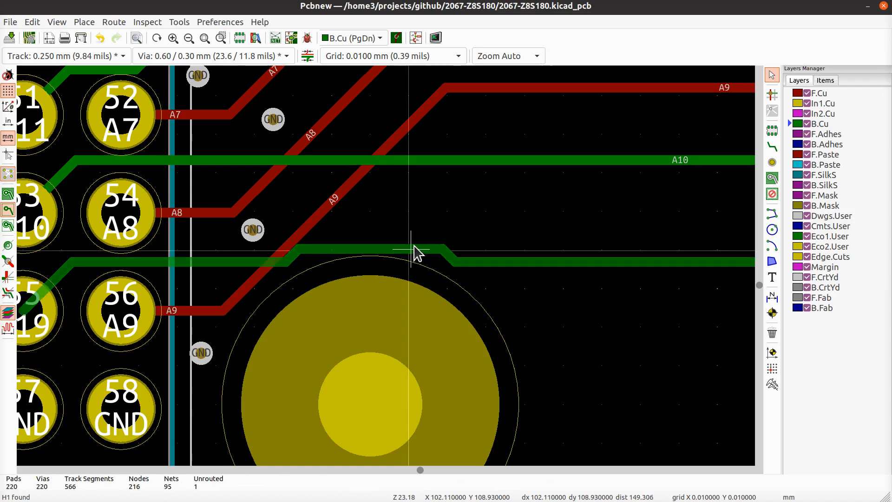
pyautogui.click(415, 240)
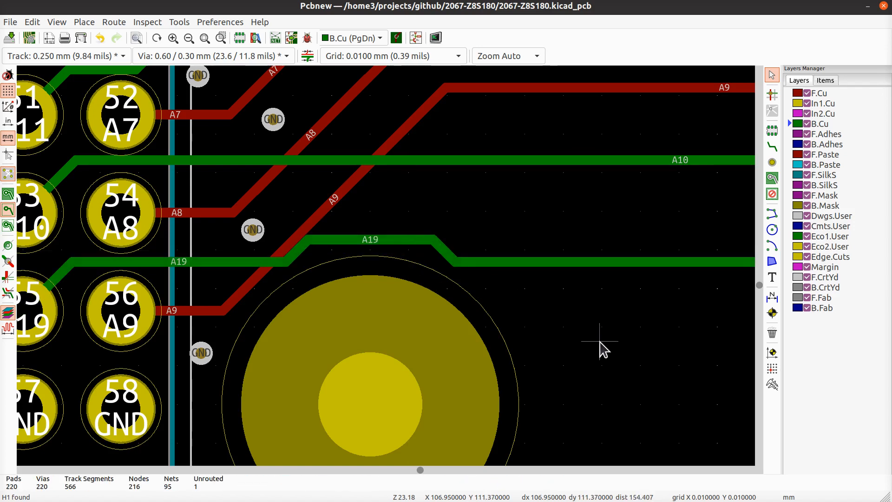
pyautogui.hotkey('ctrl', 's')
# - Refill all copper zones, display their fills again and save the board
pyautogui.scroll(-1, 560, 347)
pyautogui.scroll(-2, 390, 274)
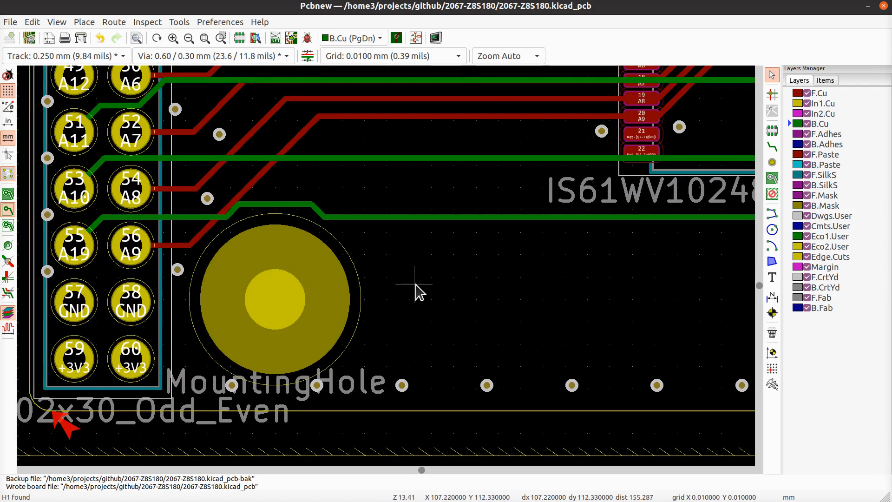
pyautogui.moveTo(415, 292); pyautogui.dragTo(558, 308, button='middle')
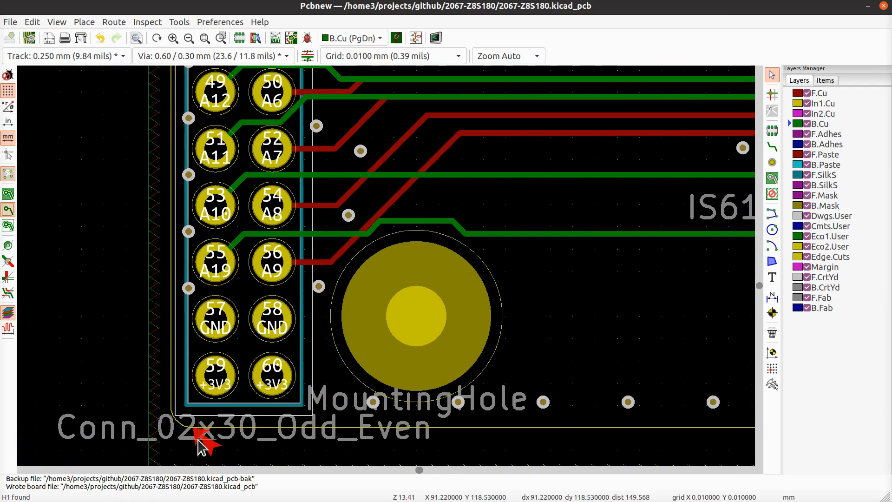
pyautogui.press('b')
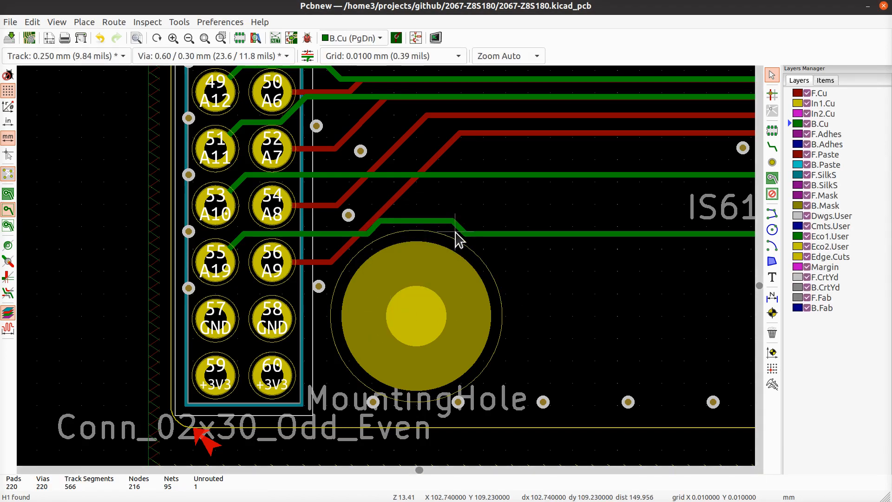
pyautogui.hotkey('ctrl', 's')
pyautogui.click(8, 195)
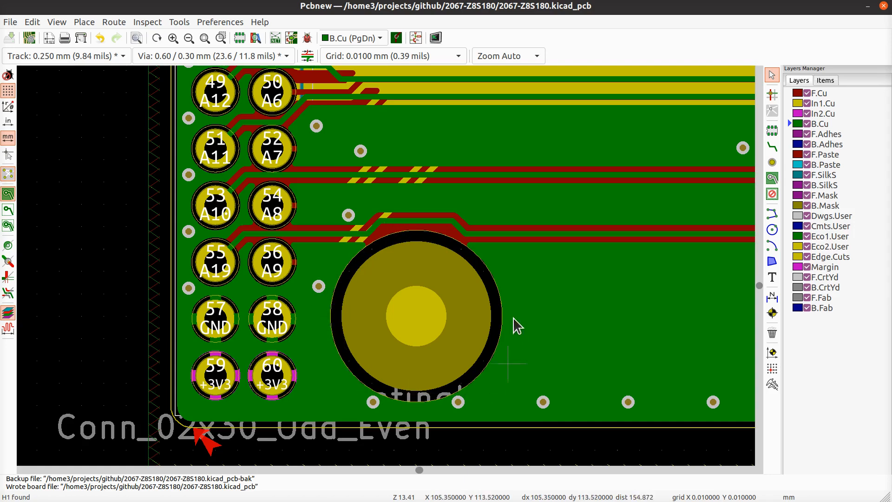
# - Delete the GND via that overlaps the clearance ring of the board's lower-right mounting hole
pyautogui.scroll(-3, 608, 331)
pyautogui.moveTo(542, 258); pyautogui.dragTo(201, 308, button='middle')
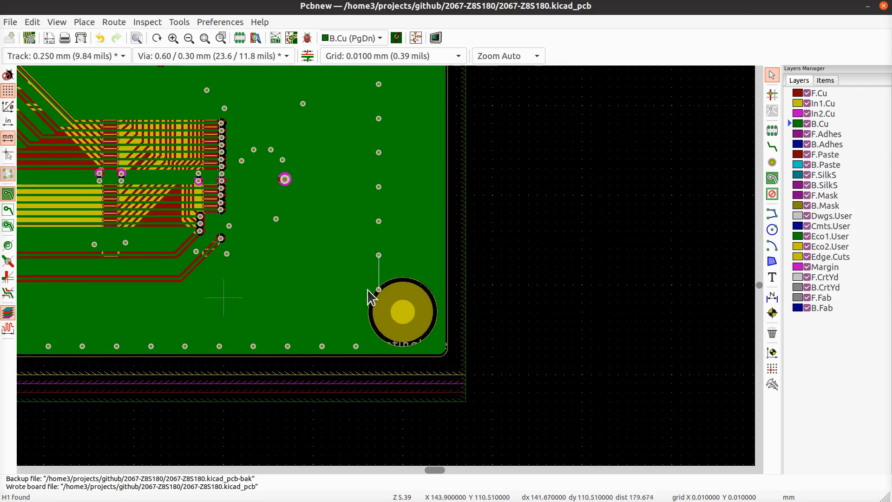
pyautogui.scroll(3, 395, 283)
pyautogui.click(324, 287)
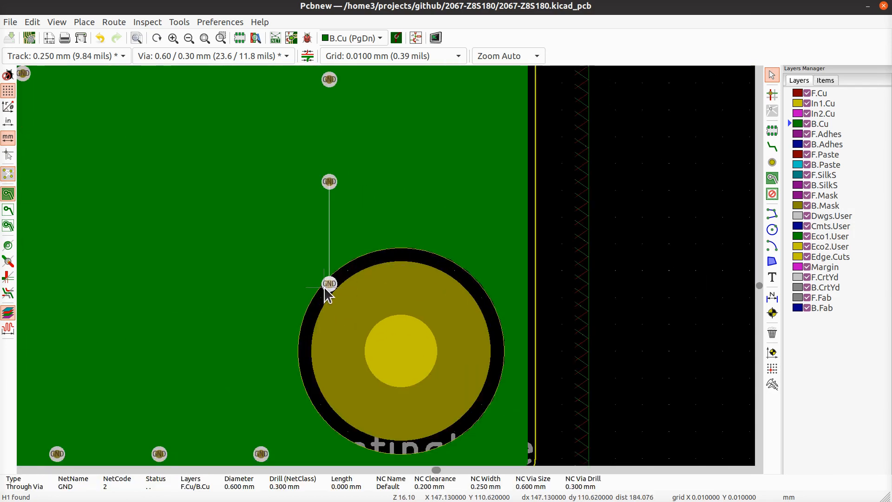
pyautogui.press('Escape')
pyautogui.scroll(-2, 384, 273)
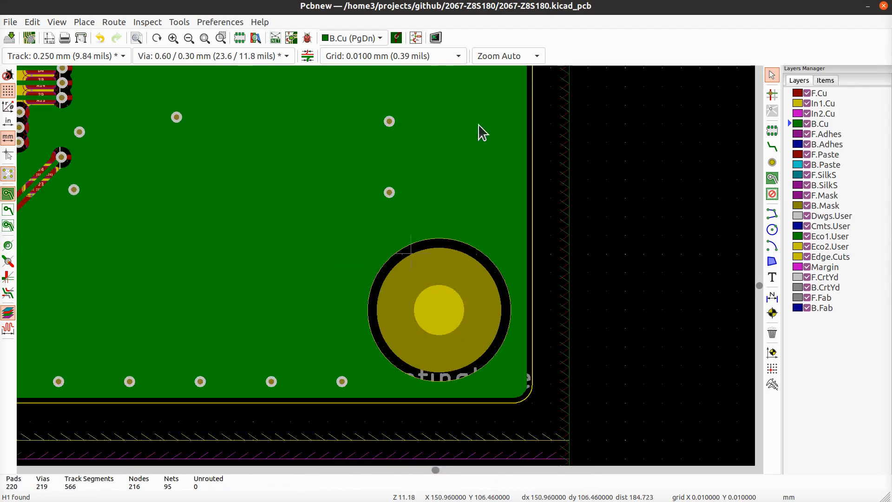
# - Examine the via column along the board's right edge up to the upper-right mounting hole for clearance conflicts
pyautogui.scroll(-4, 472, 227)
pyautogui.moveTo(345, 150); pyautogui.dragTo(384, 413, button='middle')
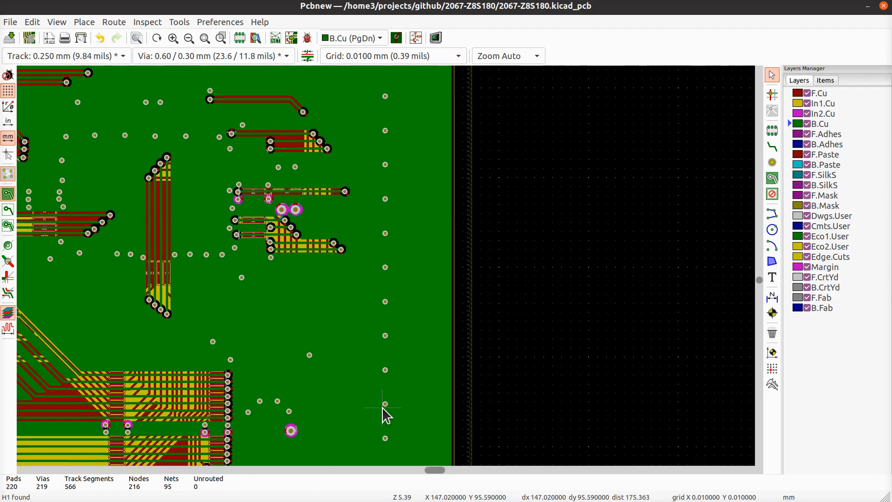
pyautogui.scroll(5, 302, 435)
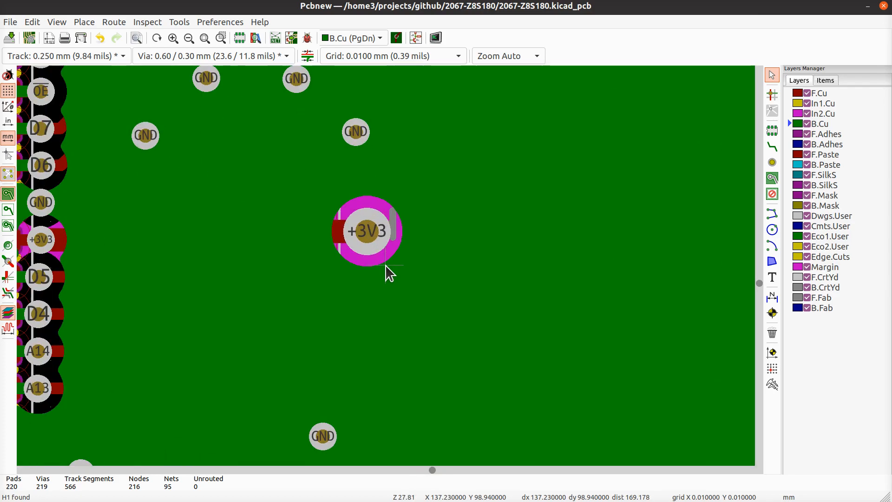
pyautogui.scroll(-11, 381, 233)
pyautogui.moveTo(519, 141); pyautogui.dragTo(546, 437, button='middle')
pyautogui.scroll(3, 483, 272)
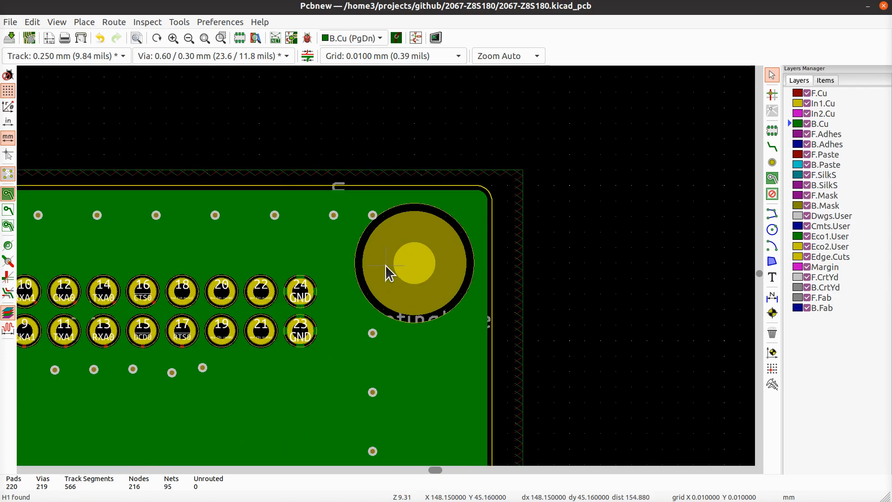
pyautogui.scroll(-2, 386, 264)
pyautogui.scroll(2, 402, 305)
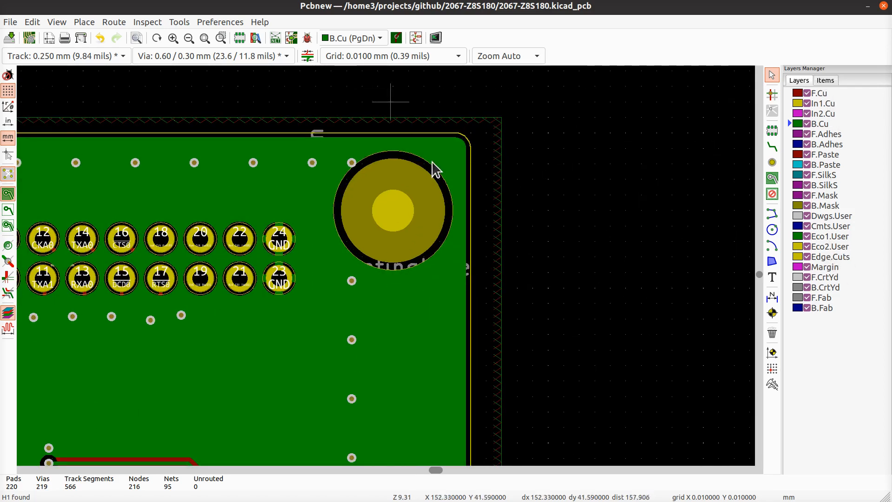
# - Bring the front side of the board forward with F.Fab as the active layer, and hide the F.Fab layer
pyautogui.click(814, 94)
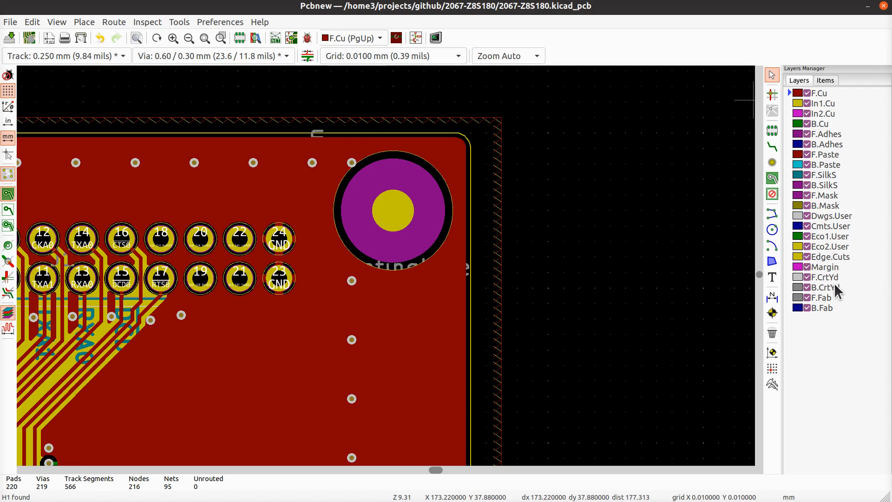
pyautogui.click(830, 298)
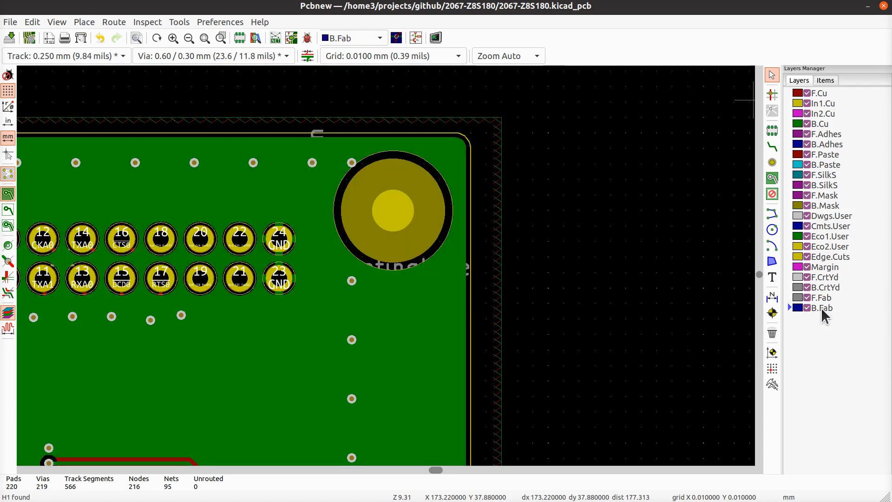
pyautogui.click(823, 299)
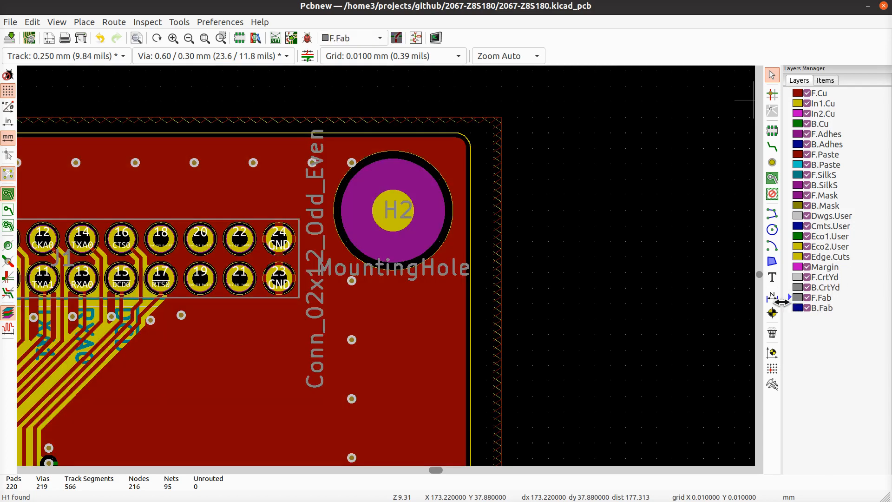
pyautogui.click(808, 298)
# - Delete the GND via that touches the clearance ring of upper-right mounting hole H2
pyautogui.scroll(-3, 335, 255)
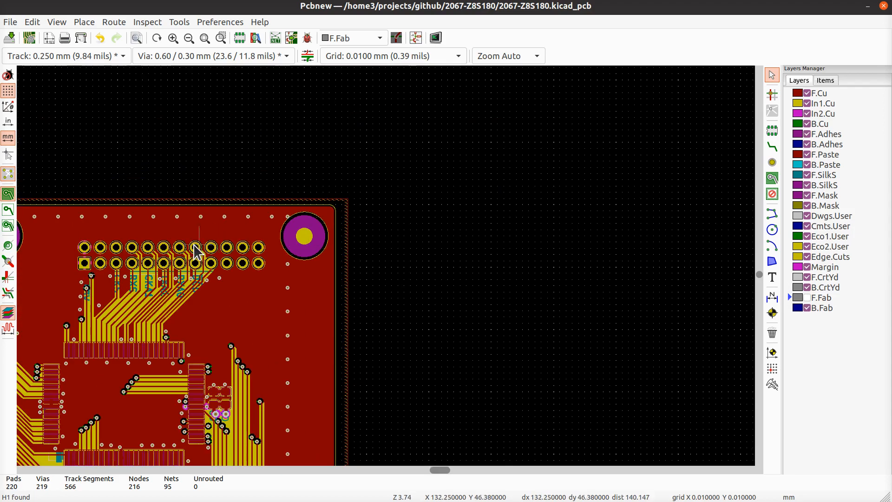
pyautogui.moveTo(195, 247); pyautogui.dragTo(408, 256, button='middle')
pyautogui.scroll(4, 492, 232)
pyautogui.scroll(2, 392, 274)
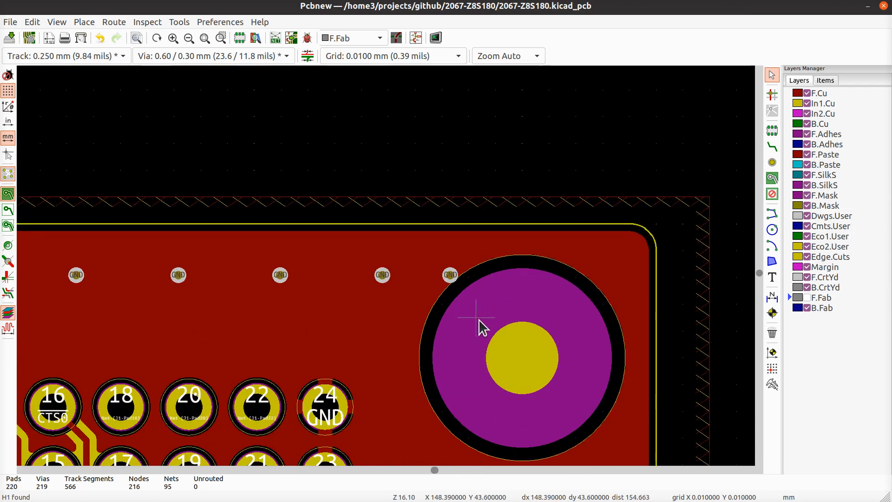
pyautogui.moveTo(480, 321); pyautogui.dragTo(468, 243, button='middle')
pyautogui.click(438, 197)
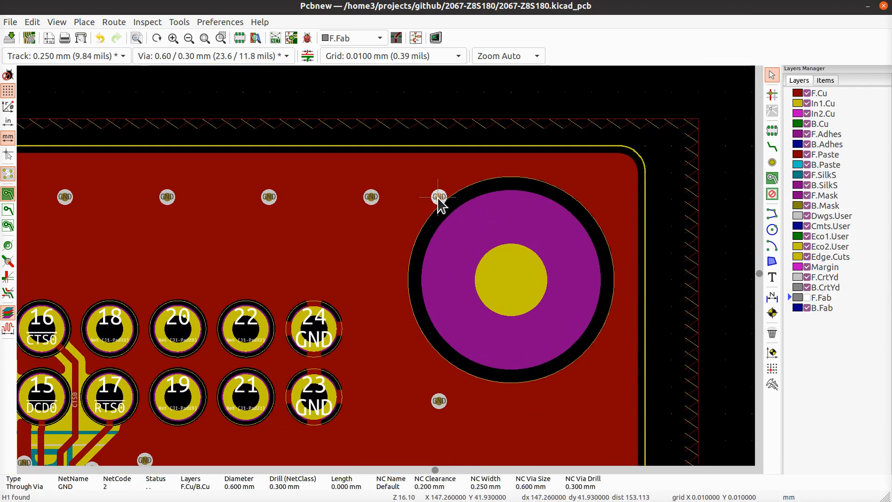
pyautogui.press('Escape')
# - Check the clearances around the upper-left and lower-left mounting holes and save the board
pyautogui.scroll(-3, 391, 274)
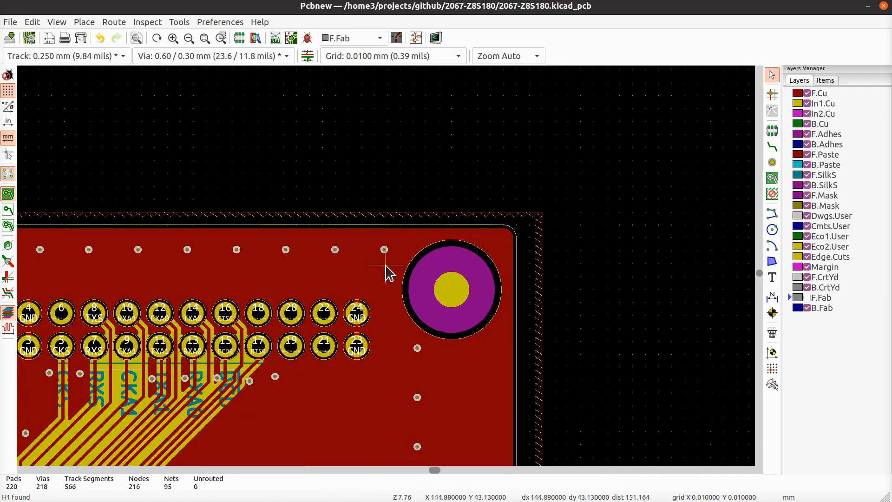
pyautogui.moveTo(184, 293); pyautogui.dragTo(407, 228, button='middle')
pyautogui.moveTo(104, 239); pyautogui.dragTo(334, 203, button='middle')
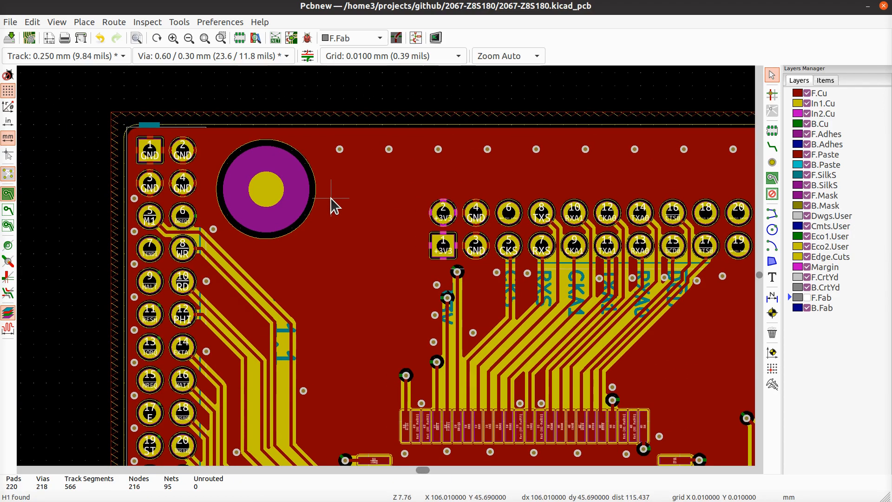
pyautogui.scroll(-5, 485, 344)
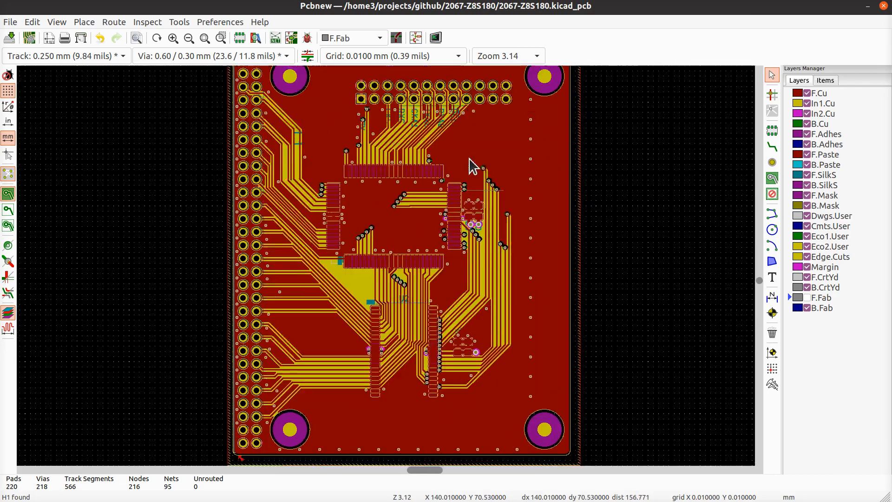
pyautogui.hscroll(2, 472, 167)
pyautogui.scroll(2, 251, 362)
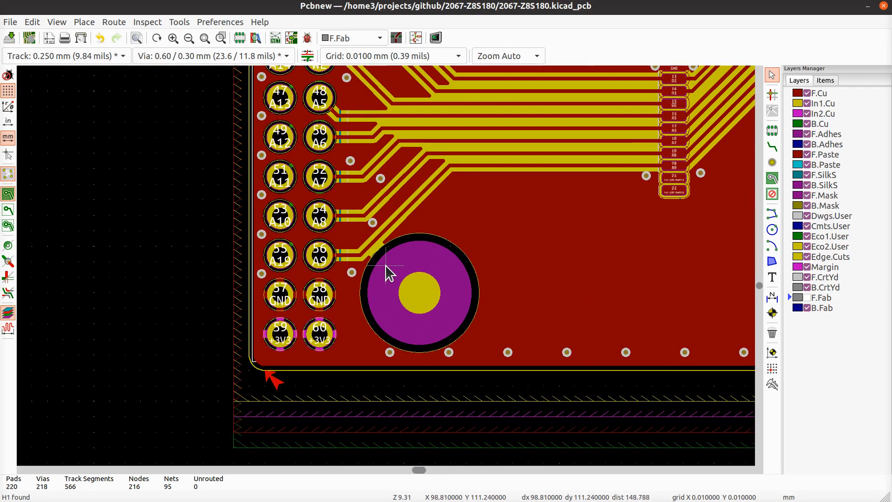
pyautogui.scroll(2, 388, 273)
pyautogui.scroll(-2, 388, 273)
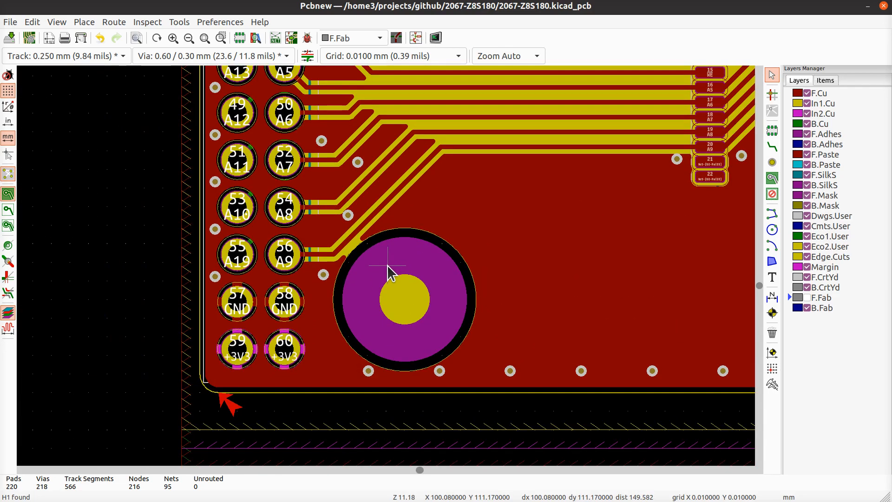
pyautogui.scroll(1, 402, 239)
pyautogui.hotkey('ctrl', 's')
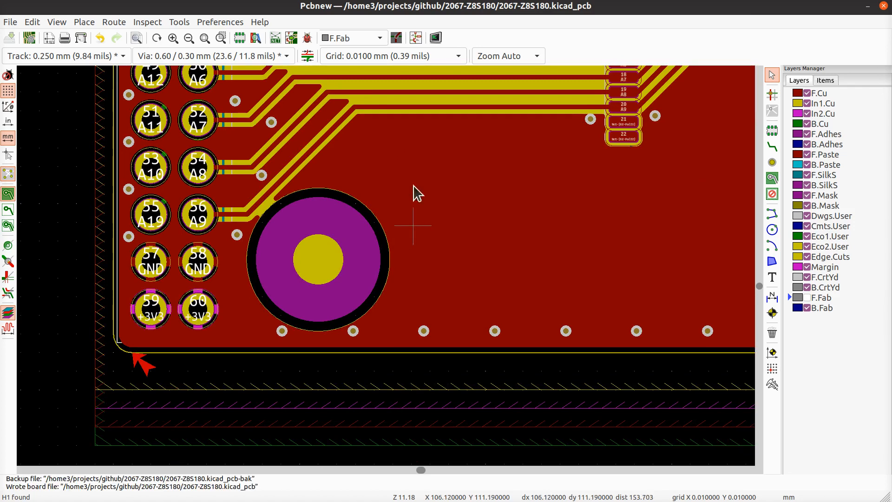
# - Delete all existing DRC markers and run the design rule check, refilling the out-of-date zones
pyautogui.click(307, 37)
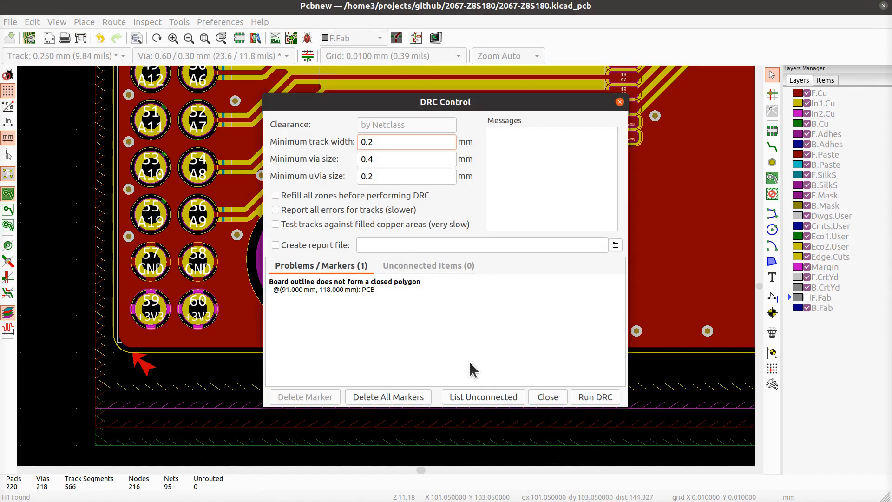
pyautogui.click(389, 398)
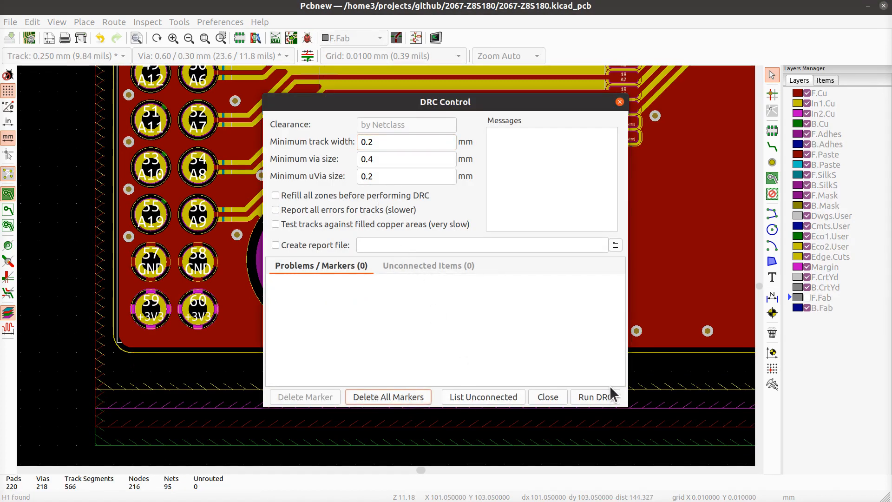
pyautogui.click(601, 398)
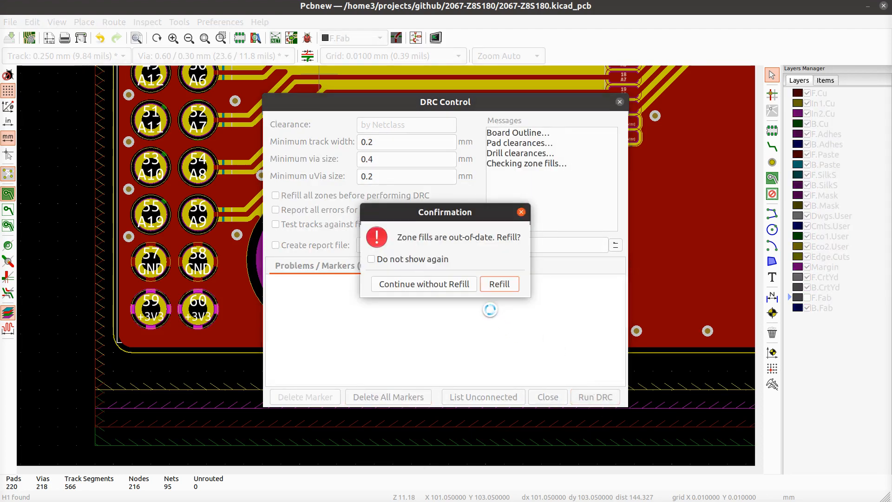
pyautogui.click(501, 285)
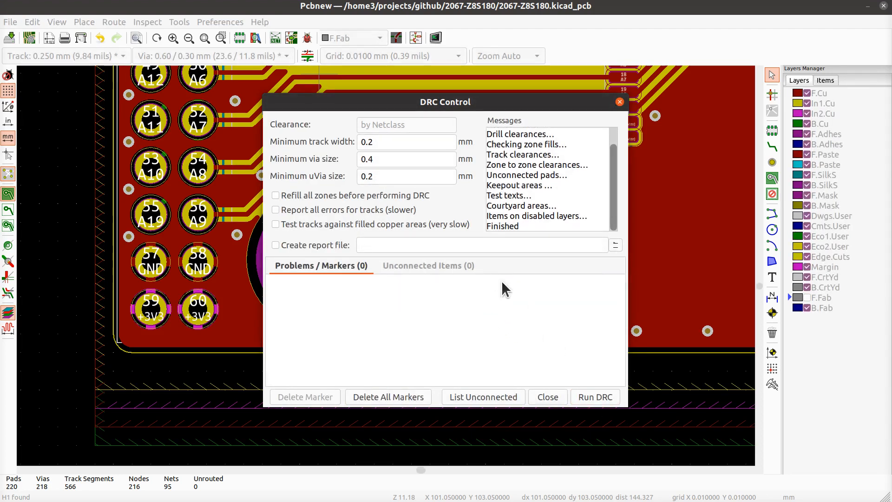
# - List the board's unconnected items, run the design rule check again and close the DRC dialog
pyautogui.click(424, 266)
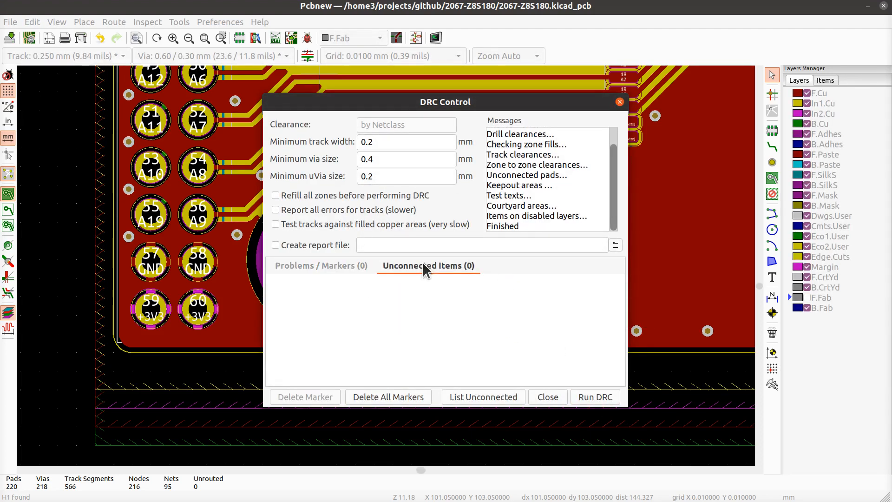
pyautogui.click(486, 399)
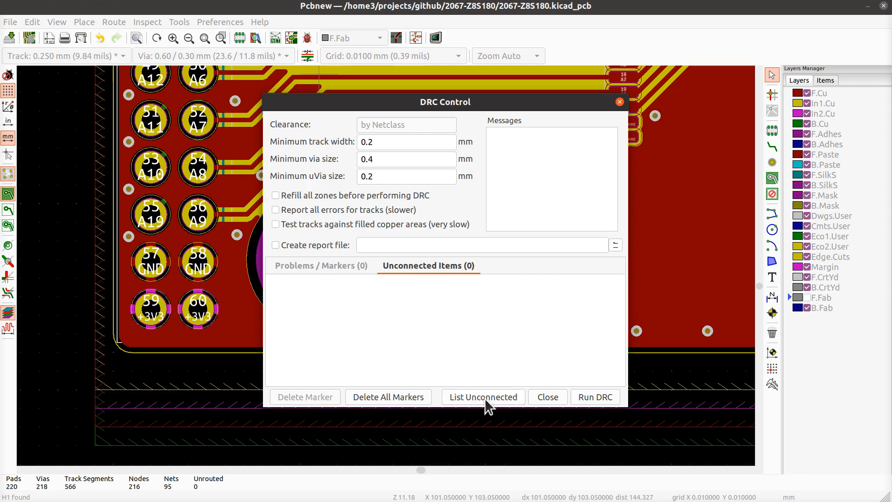
pyautogui.click(597, 403)
pyautogui.click(548, 397)
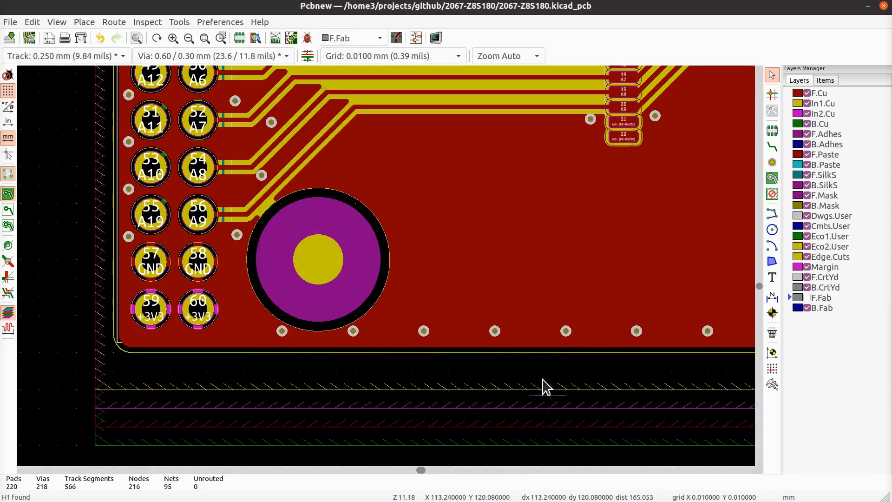
# - Save the board and check the clearance around the lower-left mounting hole
pyautogui.hotkey('ctrl', 's')
pyautogui.scroll(-3, 369, 245)
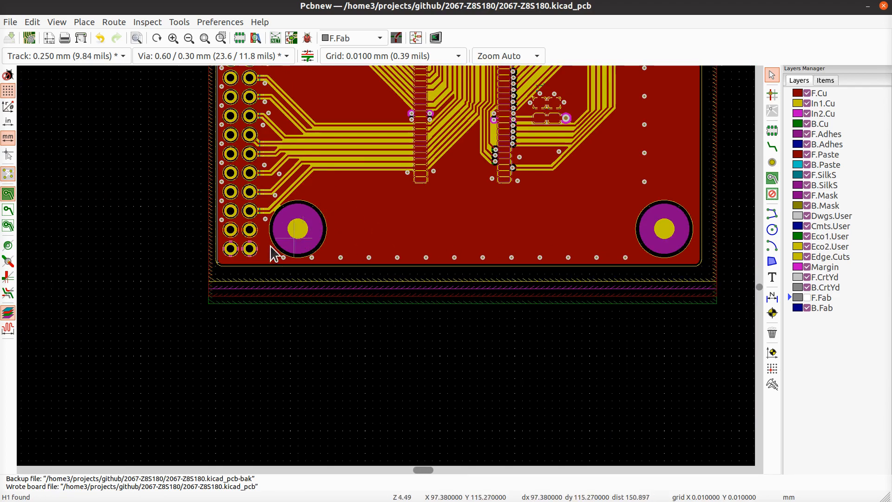
pyautogui.scroll(2, 277, 251)
pyautogui.scroll(1, 514, 219)
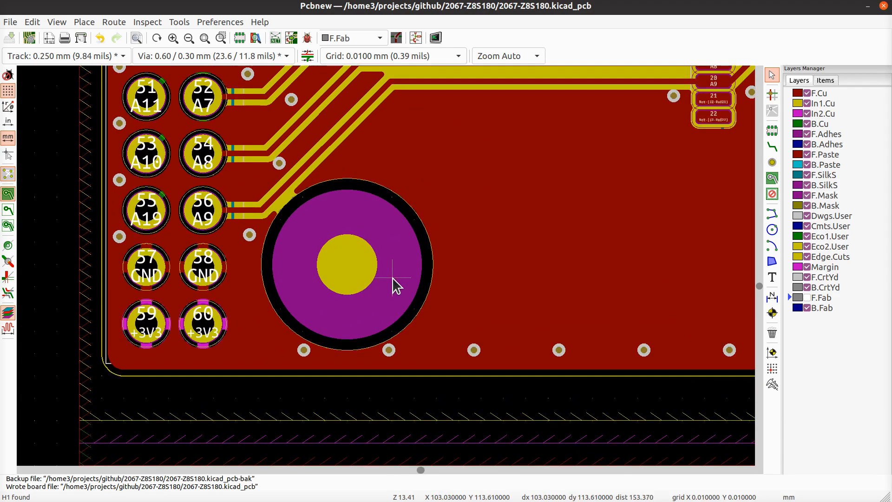
# - Open the 3D view of the board and inspect its four mounting holes, header labels and silkscreen text
pyautogui.hotkey('alt', '3')
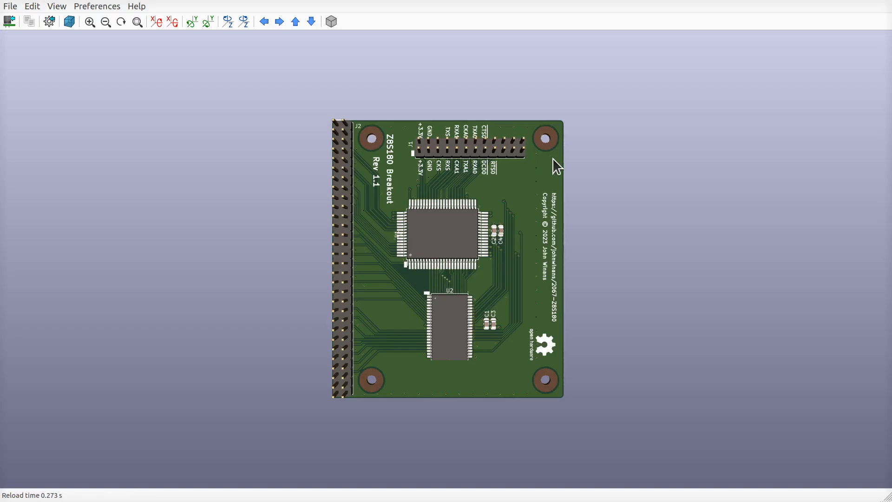
pyautogui.scroll(7, 553, 157)
pyautogui.moveTo(567, 138); pyautogui.dragTo(445, 222, button='middle')
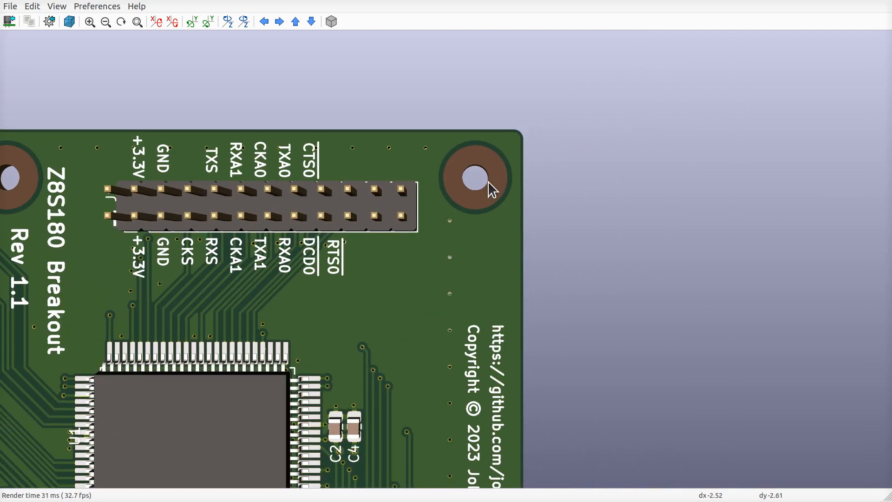
pyautogui.scroll(-3, 488, 181)
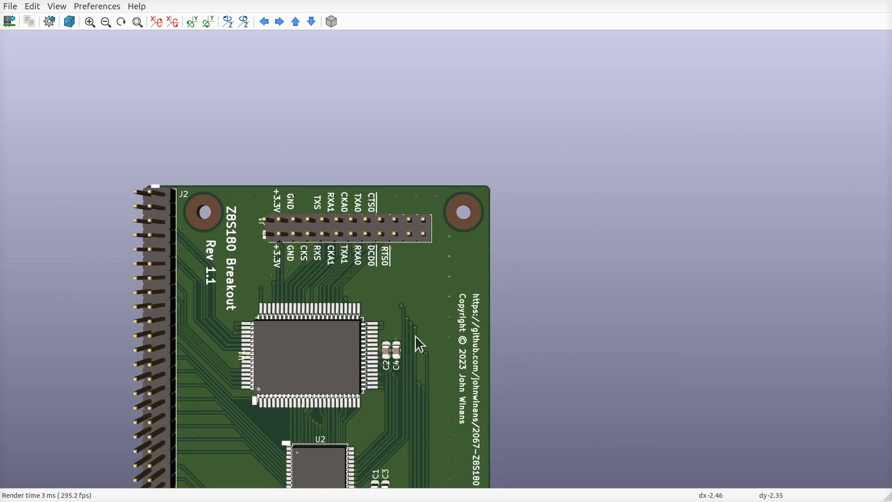
pyautogui.moveTo(416, 337); pyautogui.dragTo(429, 205, button='middle')
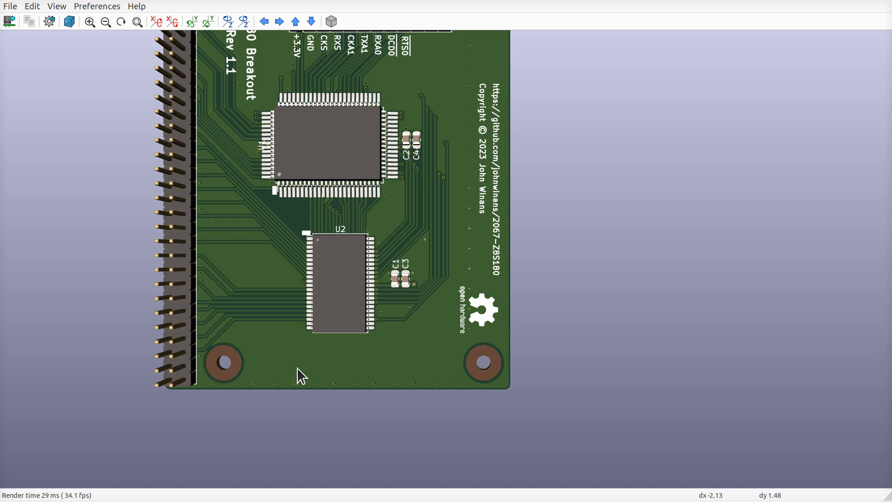
pyautogui.moveTo(288, 332); pyautogui.dragTo(284, 404, button='middle')
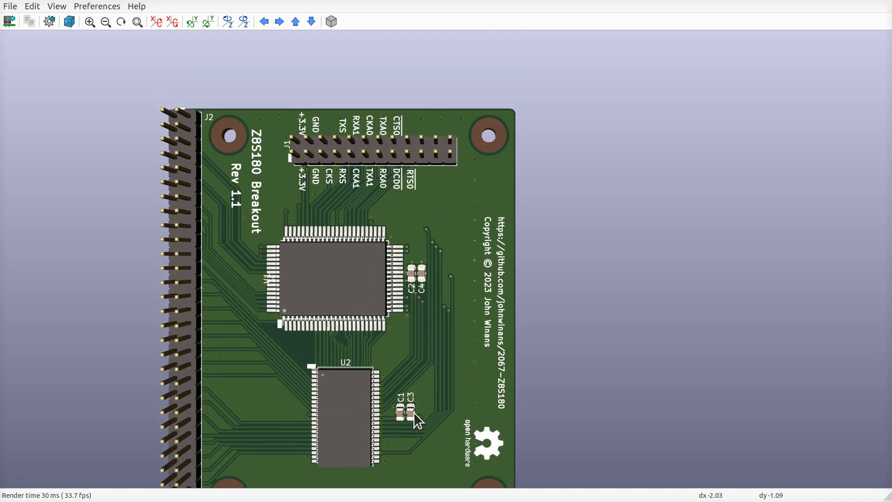
pyautogui.moveTo(414, 412); pyautogui.dragTo(445, 330, button='middle')
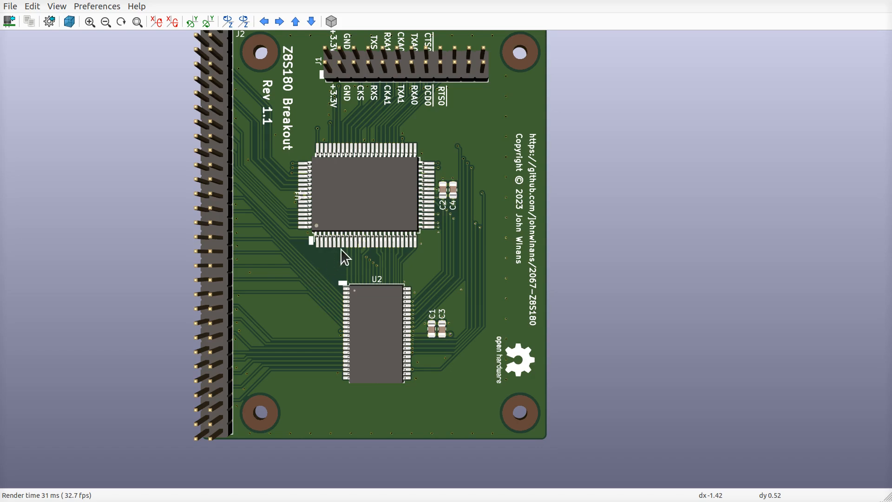
pyautogui.moveTo(309, 273); pyautogui.dragTo(360, 319, button='middle')
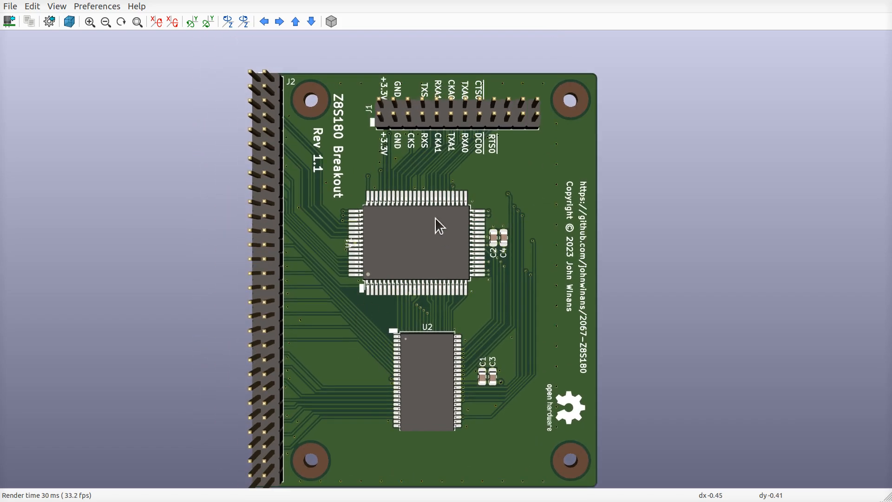
# - Inspect U1's pads, nearby vias and silkscreen reference closely in the 3D view, and close the viewer
pyautogui.scroll(5, 367, 285)
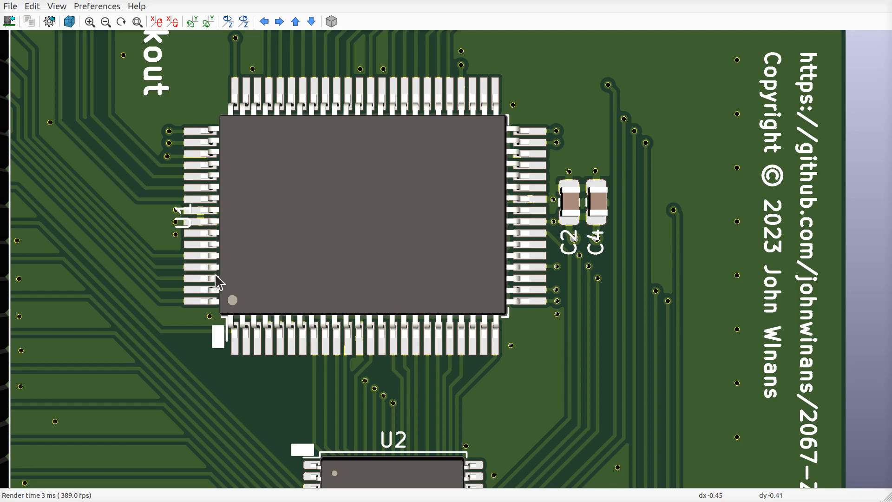
pyautogui.scroll(3, 225, 319)
pyautogui.scroll(-2, 213, 334)
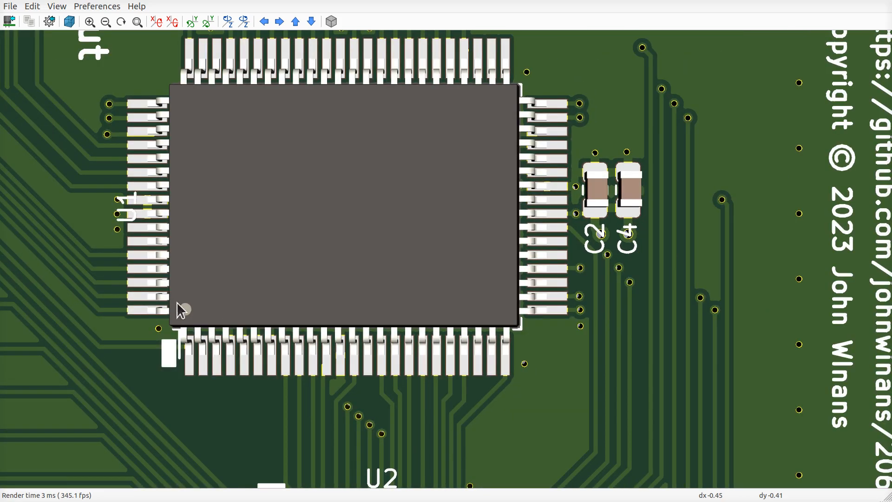
pyautogui.moveTo(177, 307); pyautogui.dragTo(221, 348, button='middle')
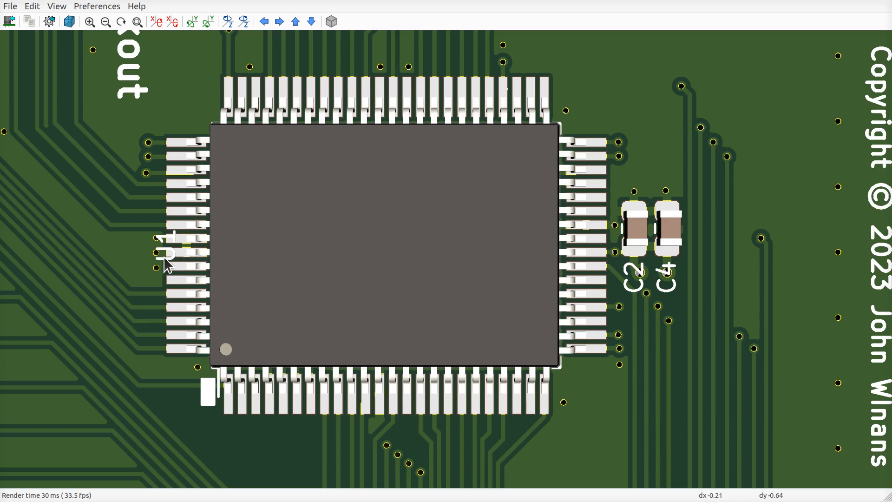
pyautogui.scroll(5, 163, 256)
pyautogui.moveTo(277, 275); pyautogui.dragTo(784, 281, button='middle')
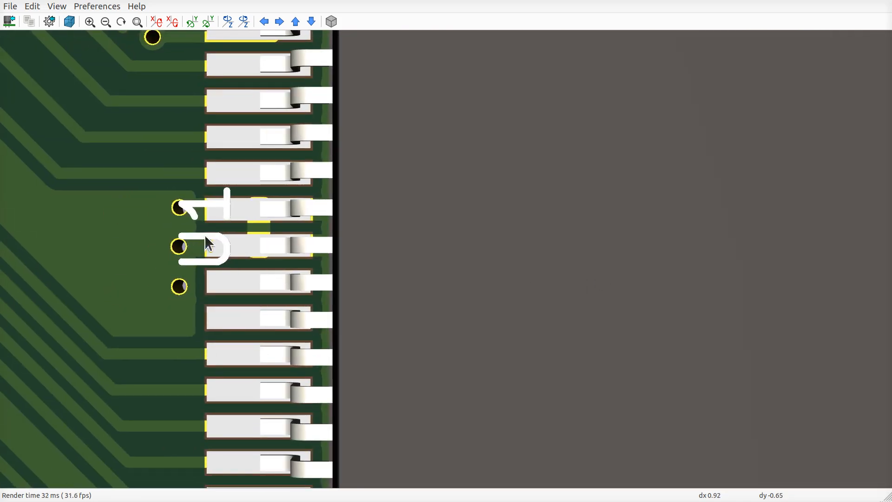
pyautogui.scroll(-5, 216, 232)
pyautogui.moveTo(597, 255); pyautogui.dragTo(469, 288, button='middle')
pyautogui.moveTo(352, 276); pyautogui.dragTo(551, 298, button='middle')
pyautogui.scroll(5, 454, 341)
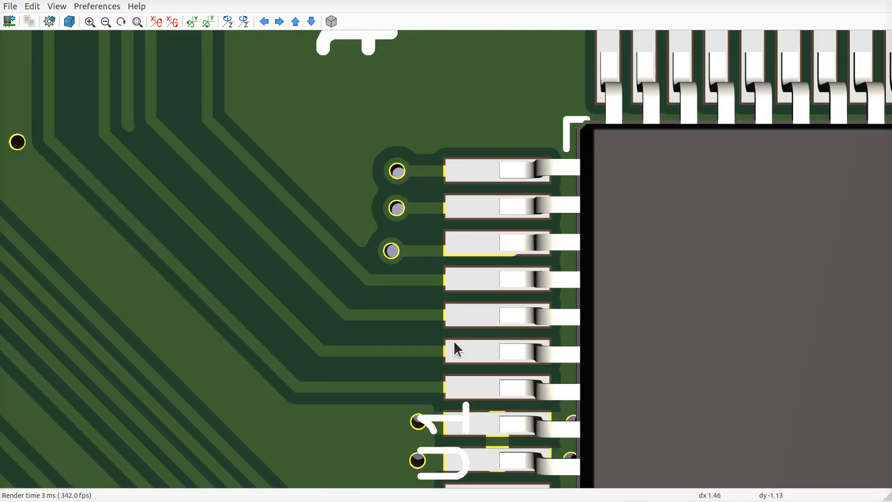
pyautogui.moveTo(571, 397); pyautogui.dragTo(578, 213, button='middle')
pyautogui.scroll(1, 578, 213)
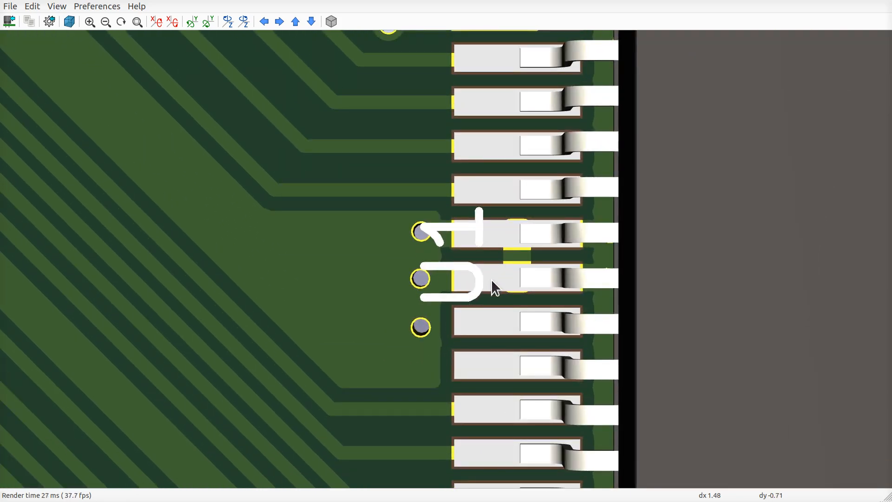
pyautogui.scroll(-5, 492, 278)
pyautogui.scroll(-3, 492, 279)
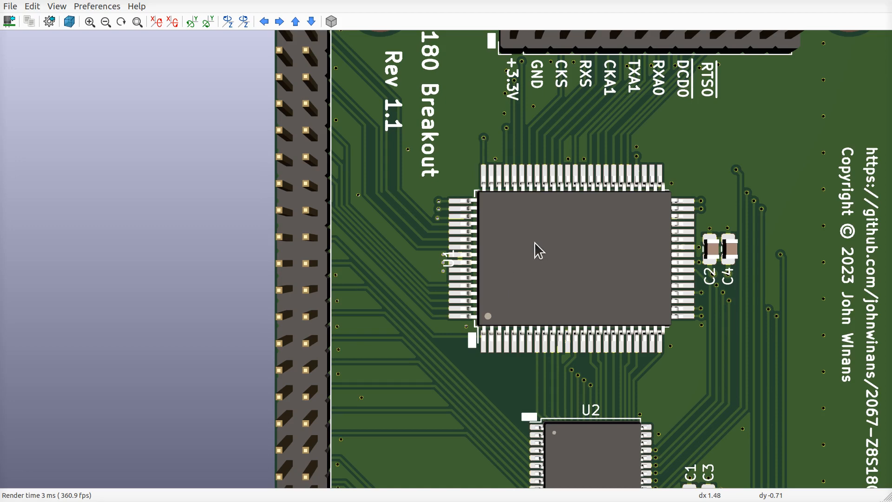
pyautogui.click(888, 2)
# - Make F.SilkS the active layer to bring U1's reference text to the front beside pads 72 and 73
pyautogui.scroll(-2, 423, 288)
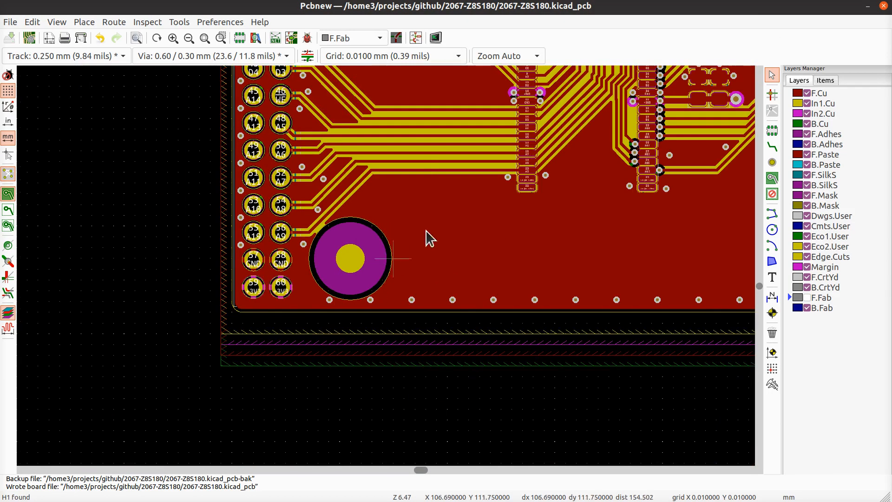
pyautogui.scroll(-1, 420, 425)
pyautogui.moveTo(417, 418); pyautogui.dragTo(416, 434, button='middle')
pyautogui.moveTo(413, 152); pyautogui.dragTo(381, 340, button='middle')
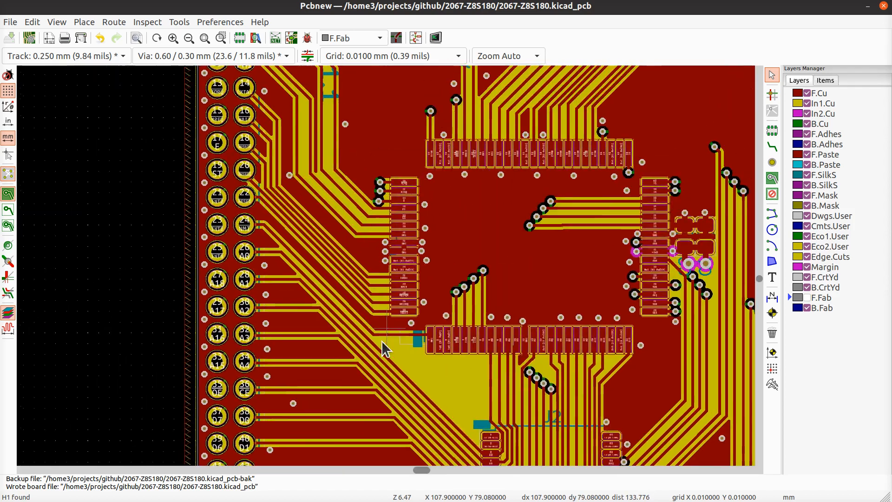
pyautogui.moveTo(427, 168); pyautogui.dragTo(569, 182, button='middle')
pyautogui.scroll(6, 465, 305)
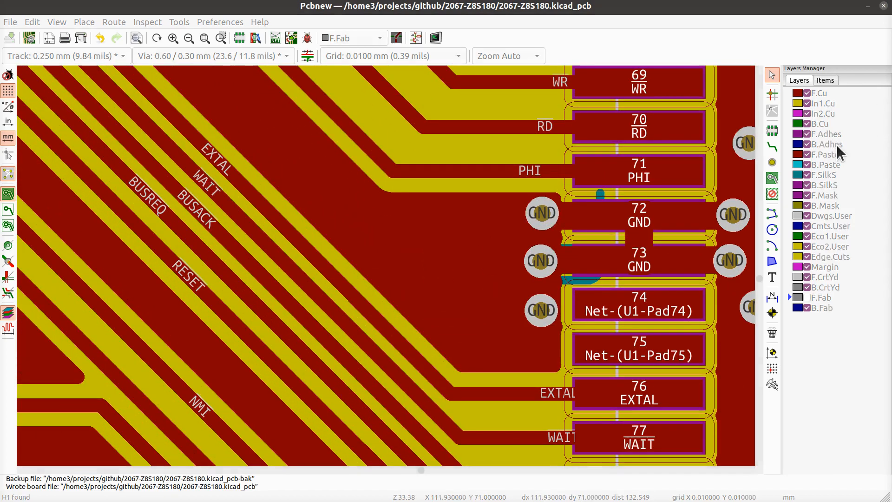
pyautogui.click(828, 174)
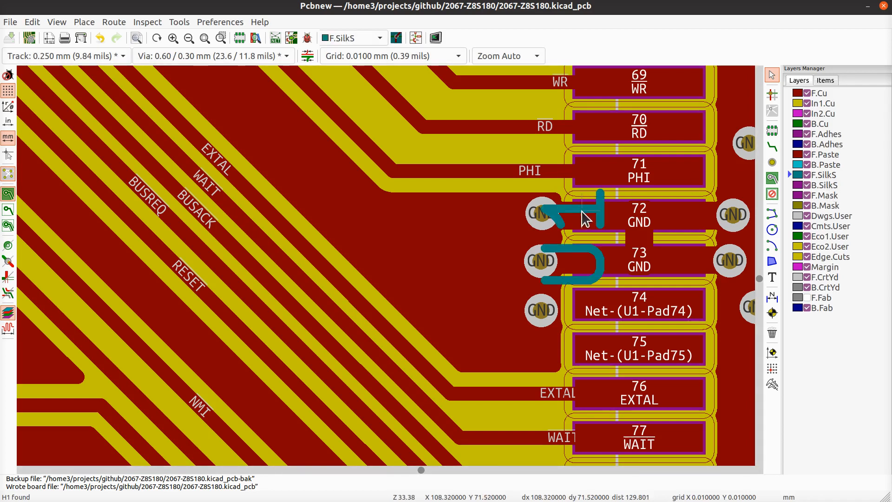
# - Move U1's silkscreen reference to the left, clear of its pads and vias, and save the board
pyautogui.click(562, 246)
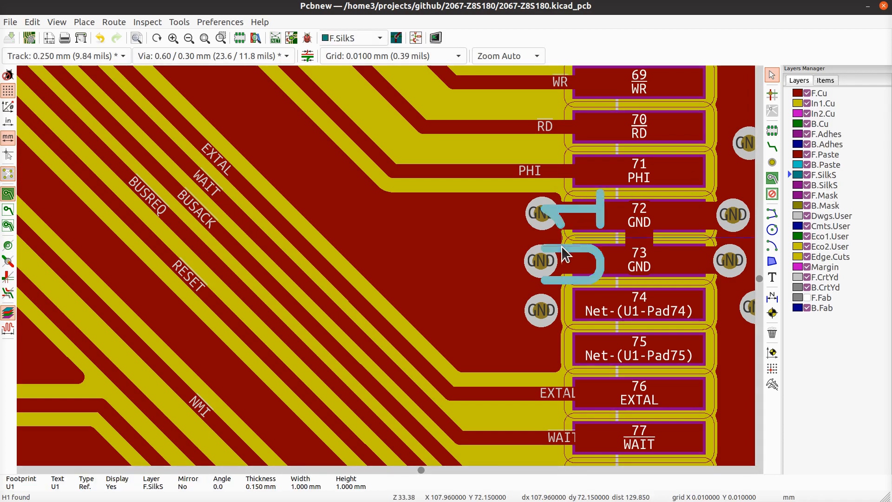
pyautogui.press('m')
pyautogui.click(495, 244)
pyautogui.scroll(-6, 495, 244)
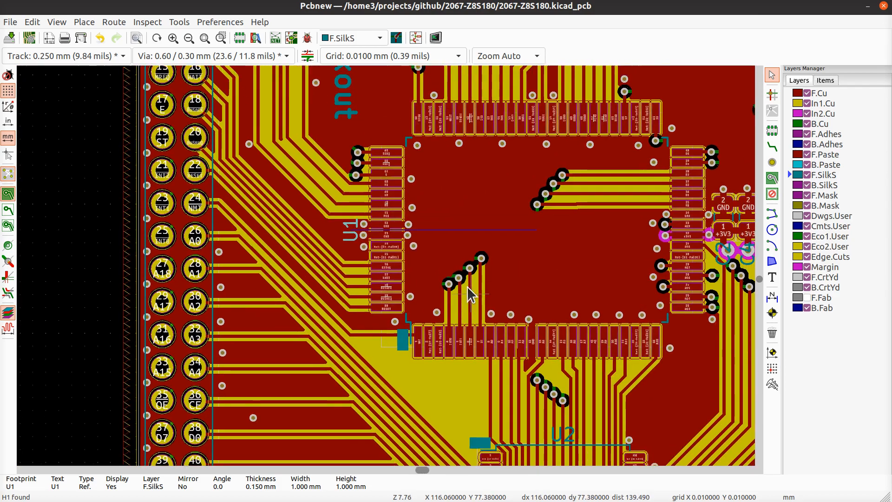
pyautogui.moveTo(467, 288); pyautogui.dragTo(467, 284, button='middle')
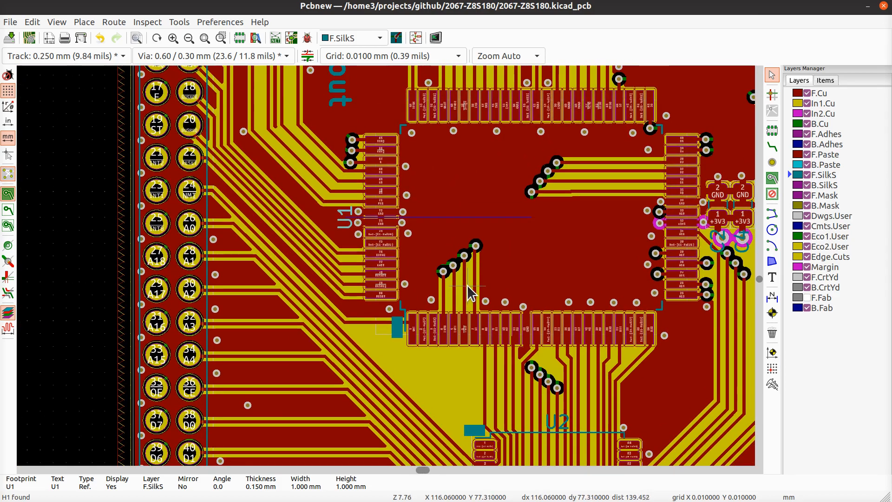
pyautogui.moveTo(429, 213); pyautogui.dragTo(412, 227, button='middle')
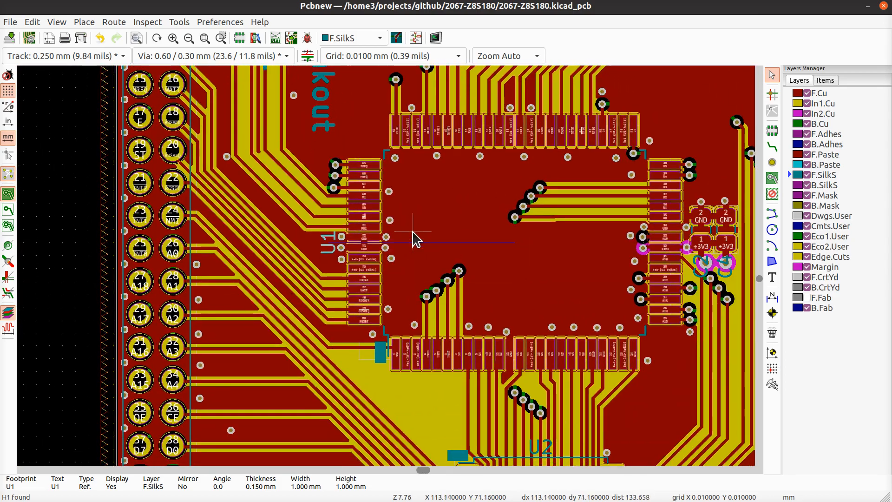
pyautogui.hotkey('ctrl', 's')
# - Review the silkscreen across the board, including the Z8S180 Breakout title and Rev 1.1 text by the upper-left mounting hole
pyautogui.scroll(-3, 477, 272)
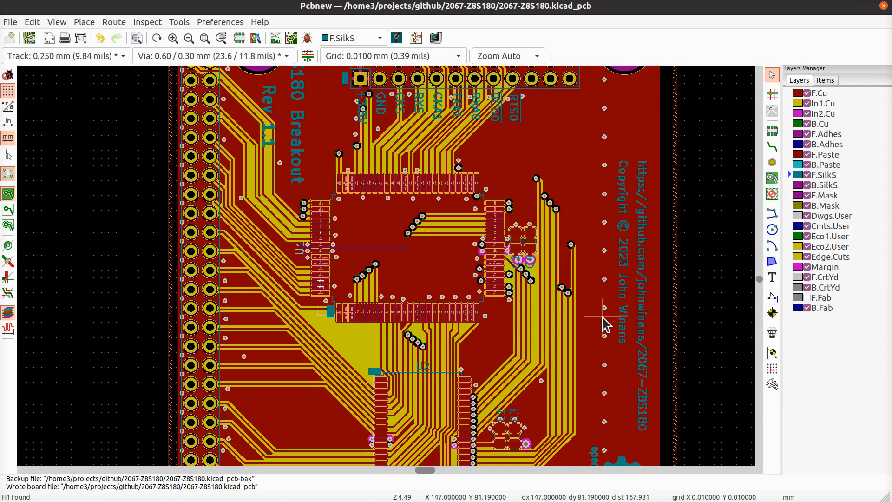
pyautogui.moveTo(525, 348); pyautogui.dragTo(506, 202, button='middle')
pyautogui.moveTo(416, 124); pyautogui.dragTo(456, 317, button='middle')
pyautogui.moveTo(341, 216); pyautogui.dragTo(384, 317, button='middle')
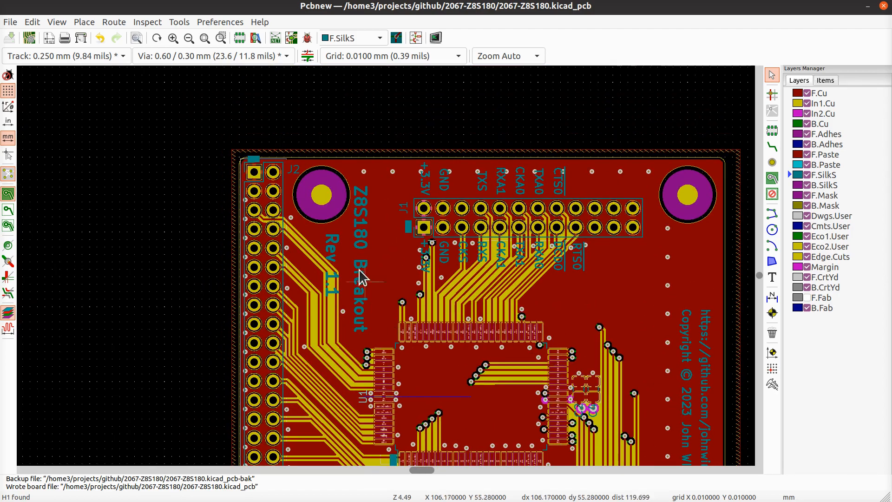
pyautogui.scroll(3, 340, 277)
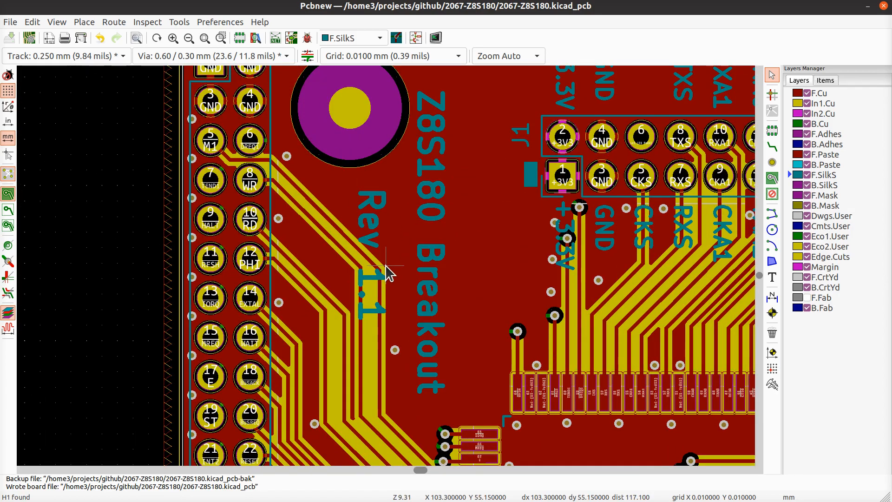
pyautogui.scroll(-2, 386, 274)
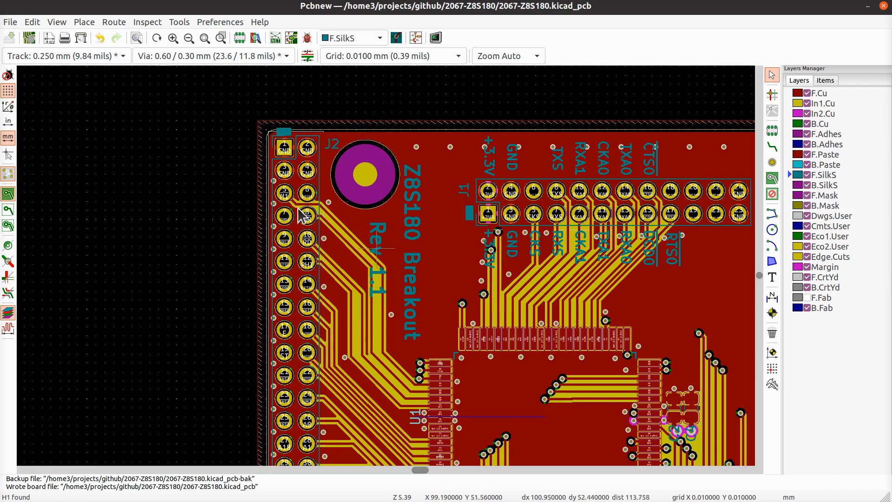
# - View the Board Setup layers and the Page Settings title block fields, leaving both dialogs without changes
pyautogui.click(27, 37)
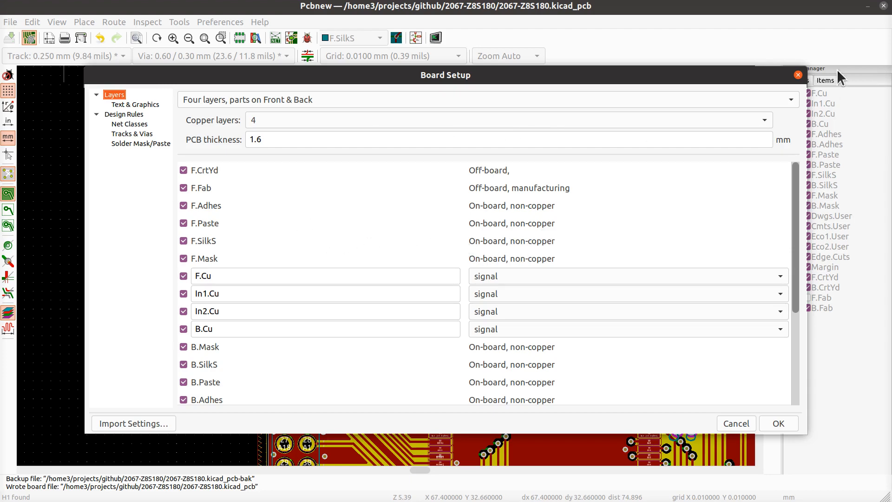
pyautogui.click(798, 75)
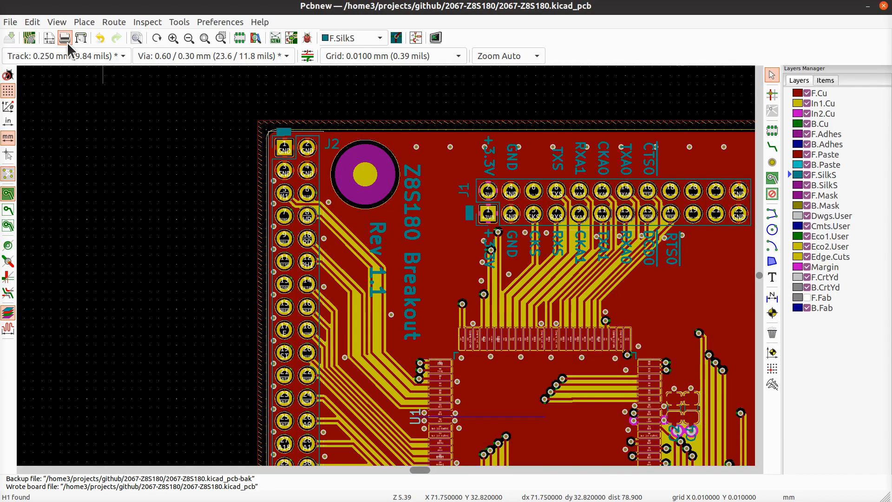
pyautogui.click(48, 39)
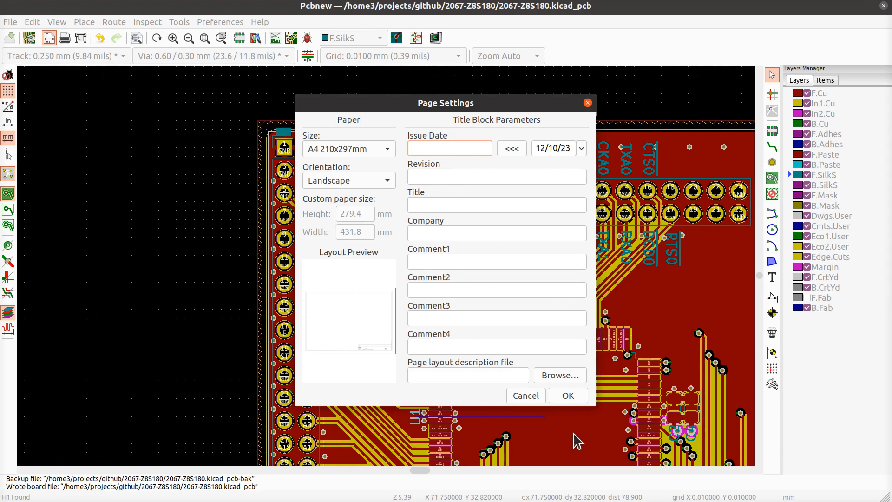
pyautogui.click(526, 396)
# - Examine the drawing sheet's title block for its title, date and revision fields
pyautogui.scroll(-5, 430, 307)
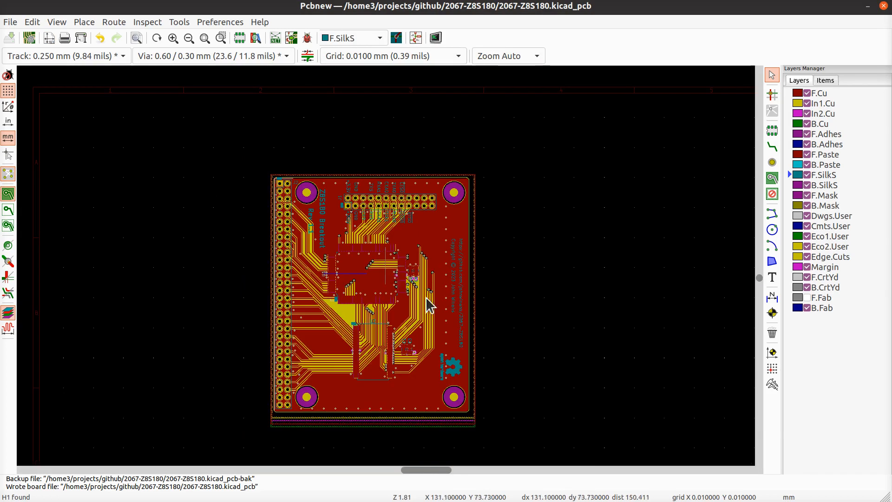
pyautogui.moveTo(470, 300); pyautogui.dragTo(337, 94, button='middle')
pyautogui.moveTo(555, 373); pyautogui.dragTo(383, 274, button='middle')
pyautogui.scroll(-3, 387, 276)
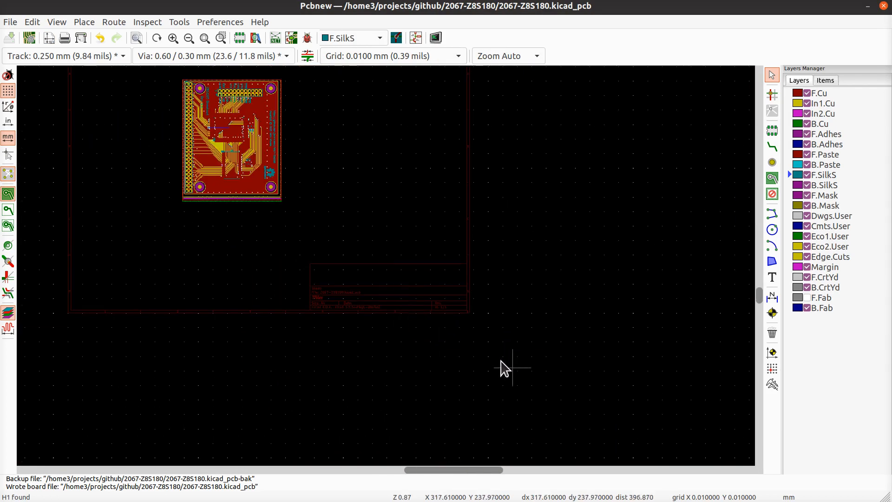
pyautogui.scroll(10, 386, 272)
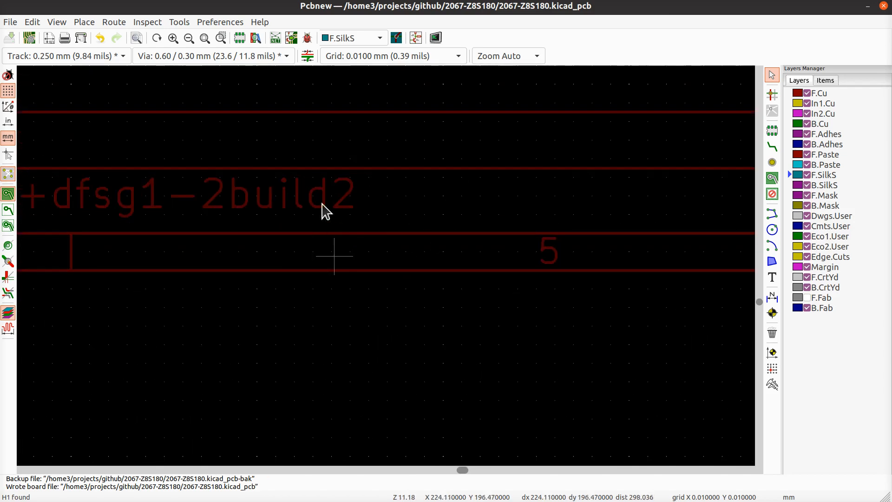
pyautogui.scroll(-5, 514, 373)
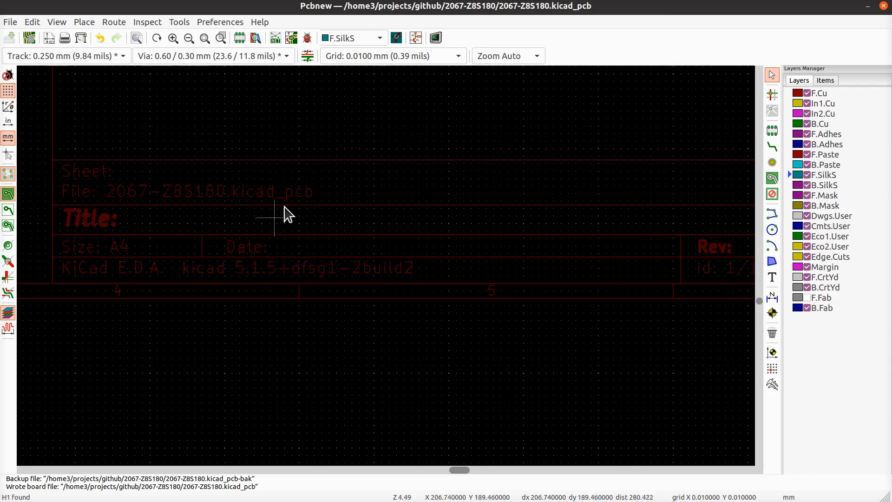
# - Switch to the schematic in Eeschema, set the title block's revision to 1.1 in the page settings, and save the schematic
pyautogui.click(256, 212)
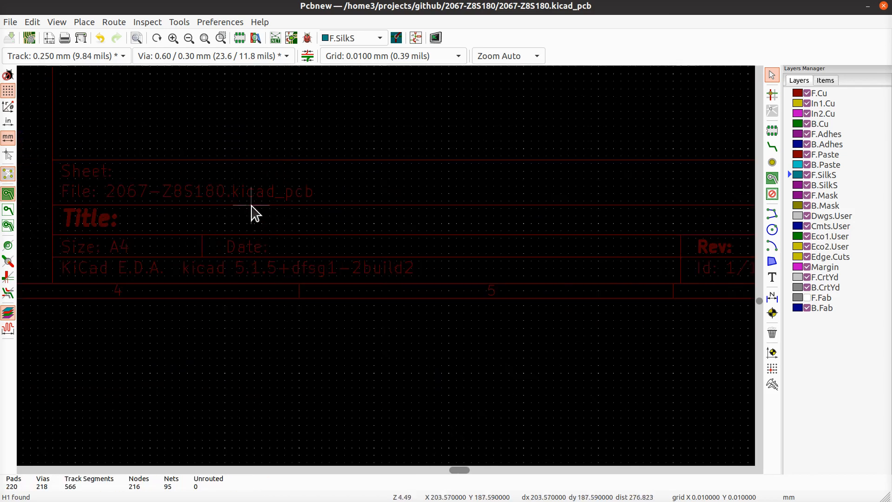
pyautogui.hotkey('alt', 'Tab')
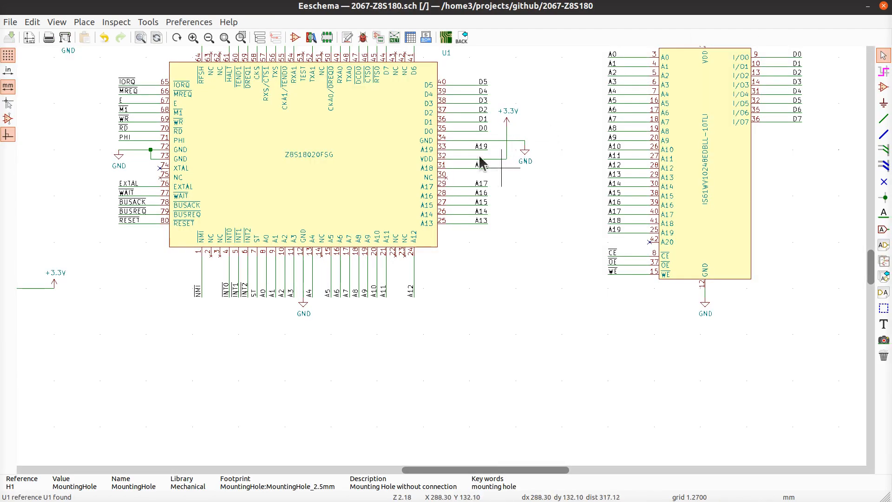
pyautogui.scroll(-2, 553, 354)
pyautogui.scroll(4, 442, 262)
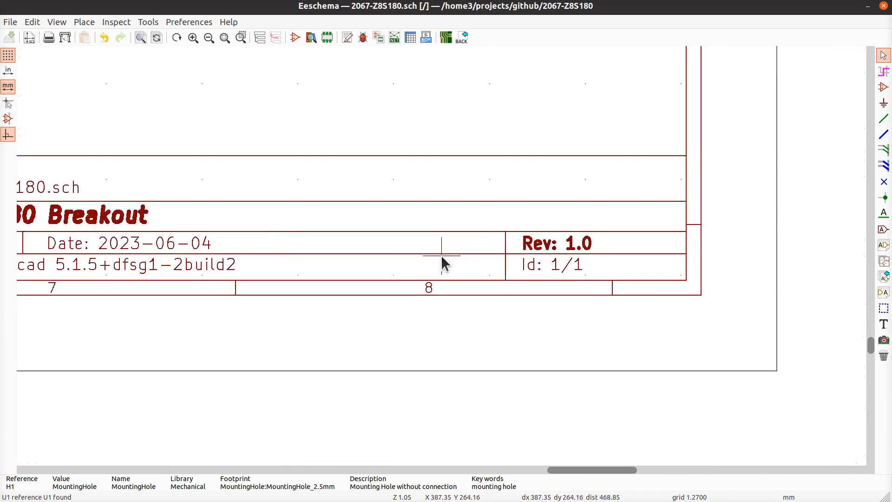
pyautogui.scroll(1, 441, 262)
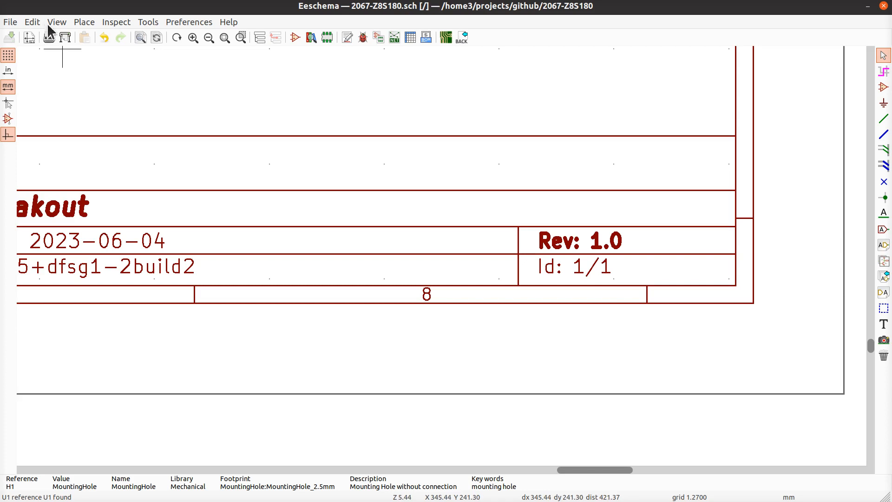
pyautogui.click(28, 37)
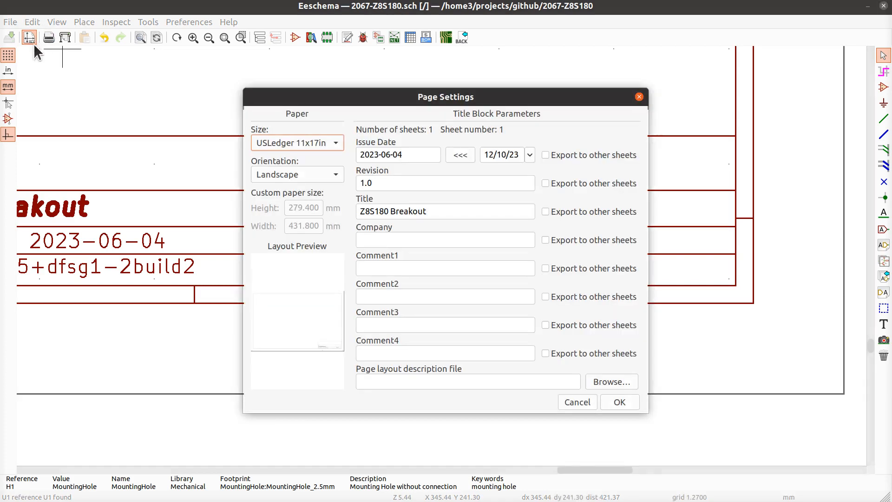
pyautogui.click(394, 185)
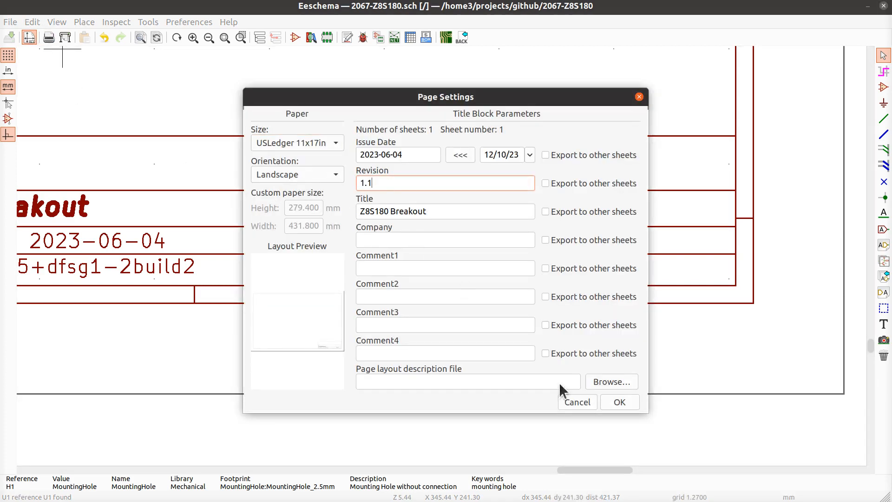
pyautogui.click(620, 402)
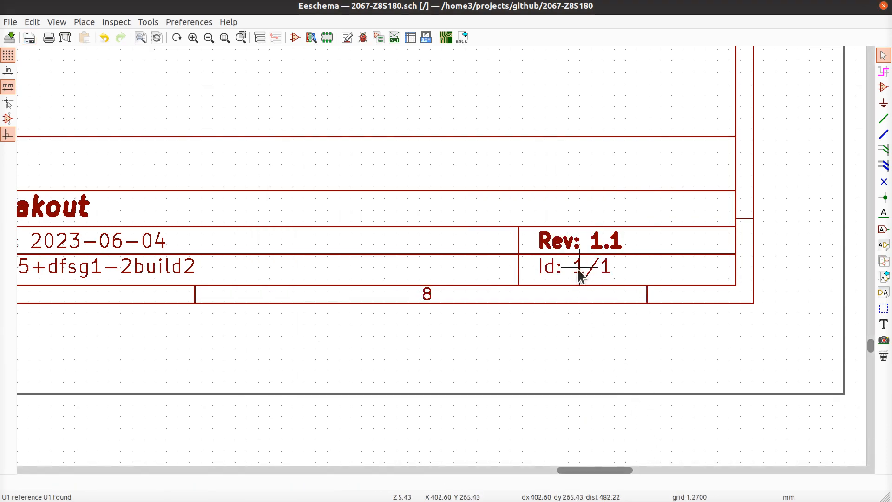
pyautogui.hotkey('ctrl', 's')
# - Review the schematic sheet, from the title block and mounting holes H1 to H4 to the Z8S180 chip, connectors and memory
pyautogui.scroll(-3, 446, 268)
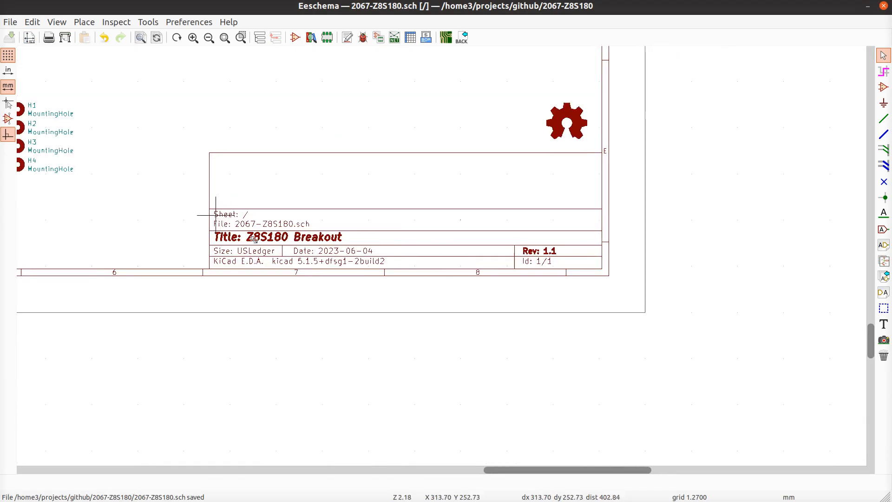
pyautogui.moveTo(255, 239); pyautogui.dragTo(466, 298, button='middle')
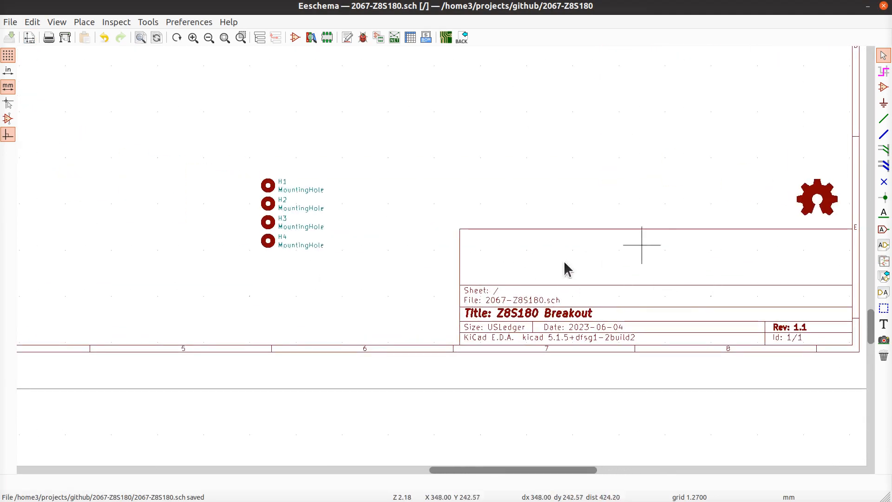
pyautogui.moveTo(683, 256); pyautogui.dragTo(552, 303, button='middle')
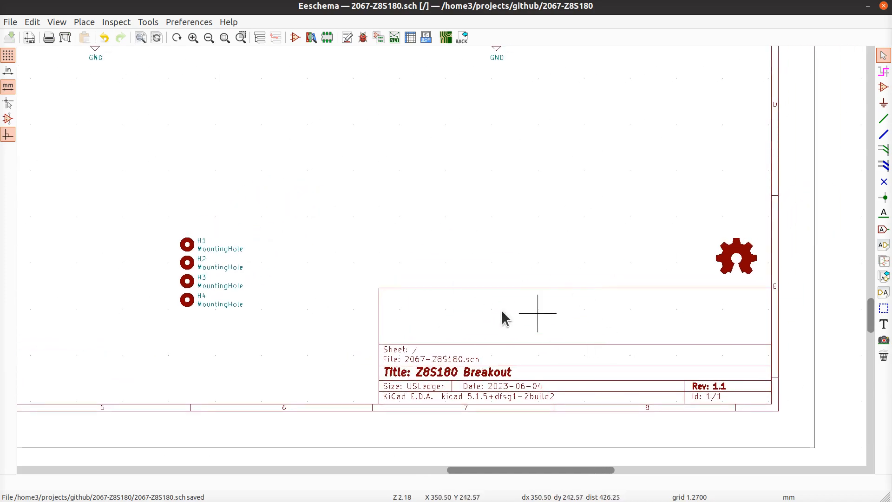
pyautogui.scroll(-4, 394, 236)
pyautogui.moveTo(347, 196); pyautogui.dragTo(441, 358, button='middle')
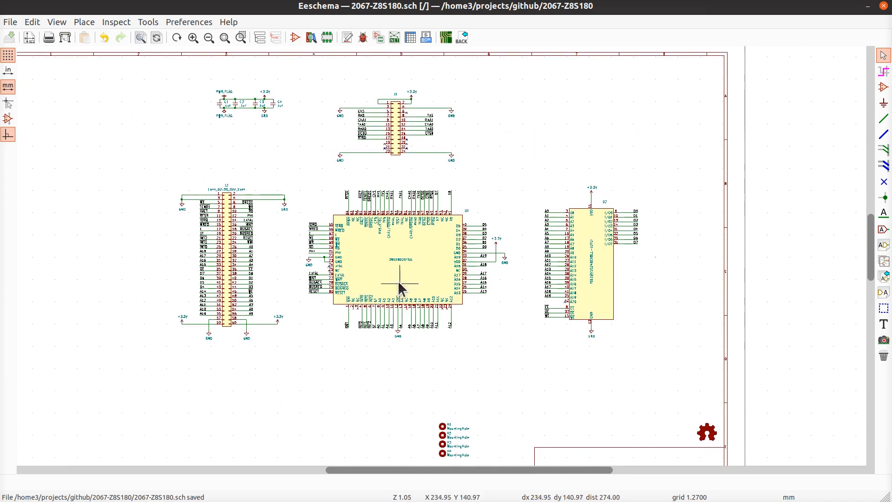
pyautogui.scroll(4, 399, 288)
pyautogui.moveTo(529, 247); pyautogui.dragTo(505, 293, button='middle')
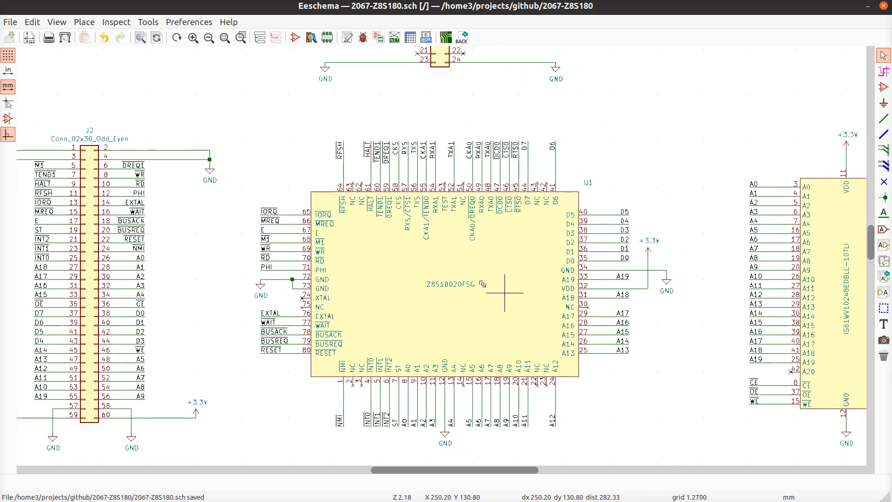
pyautogui.scroll(-3, 505, 292)
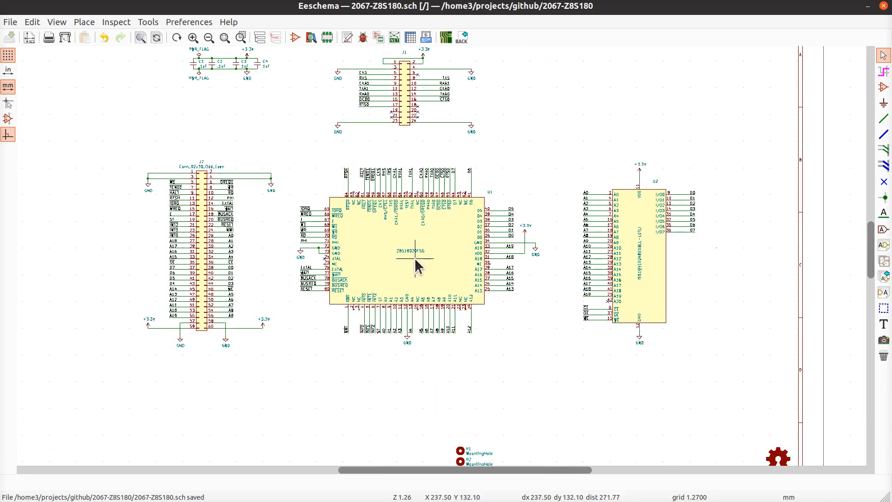
pyautogui.moveTo(415, 259); pyautogui.dragTo(422, 298, button='middle')
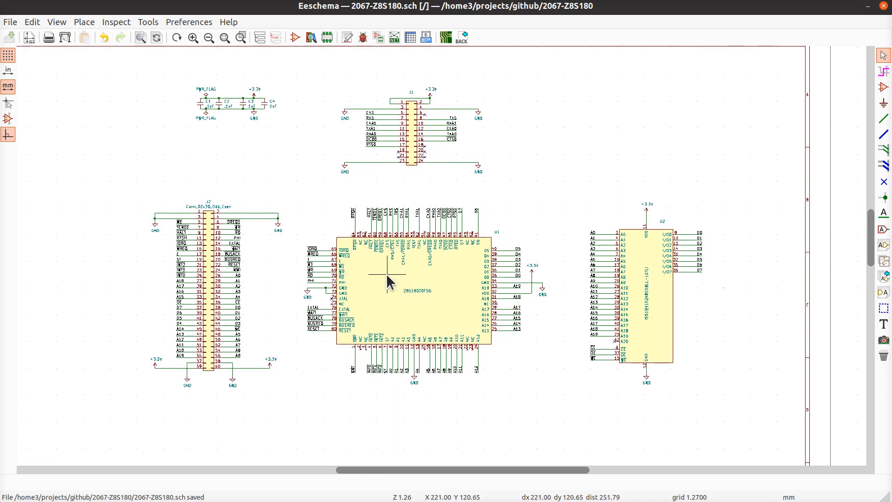